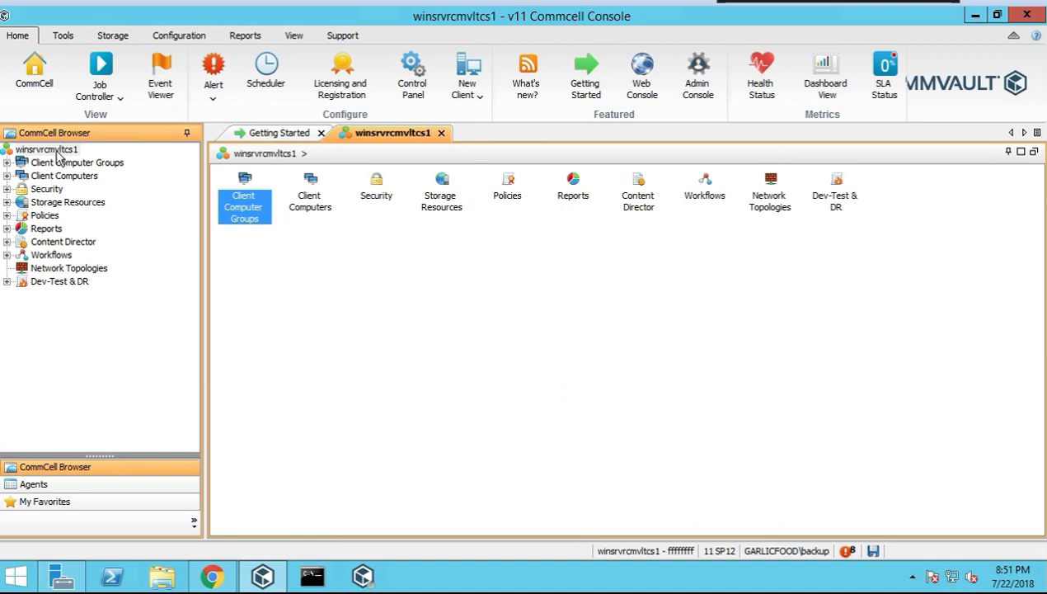
# Launch Send Log Files from the winsrvrcmvltcs1 CommCell's All Tasks menu
pyautogui.rightClick(57, 153)
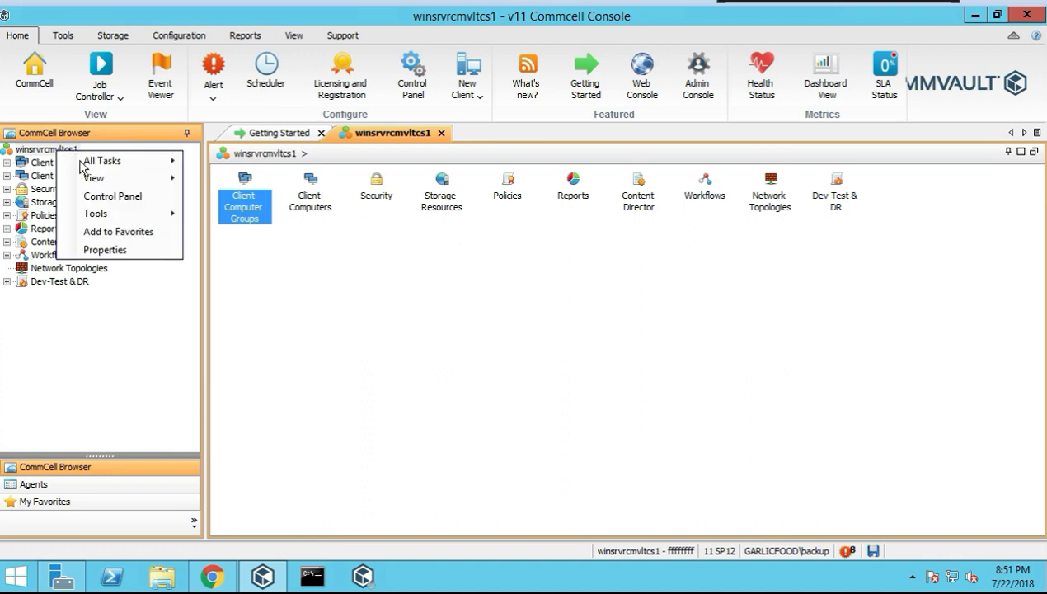
pyautogui.moveTo(84, 161)
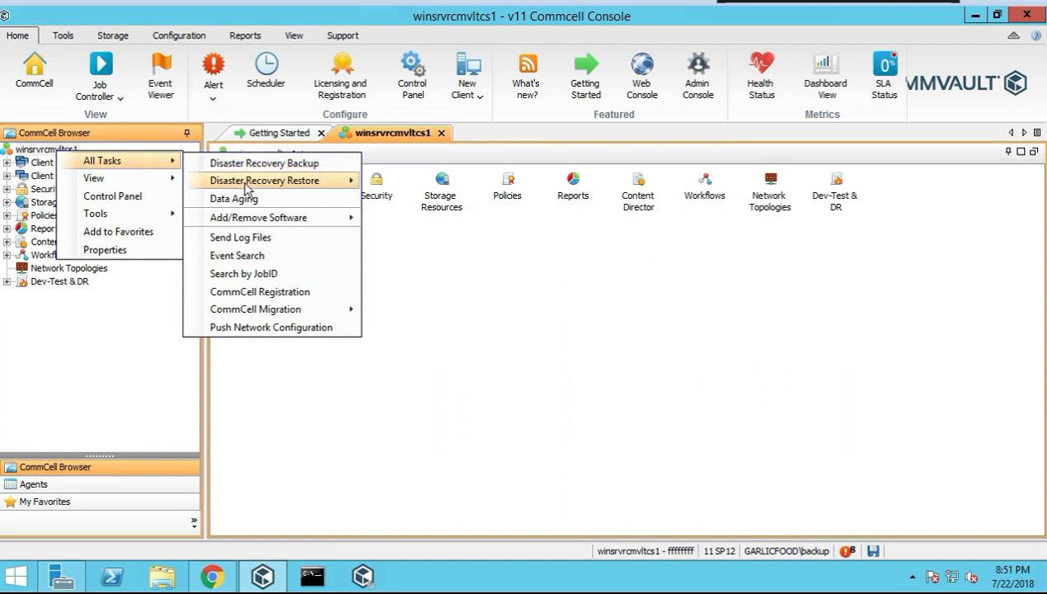
pyautogui.moveTo(245, 183)
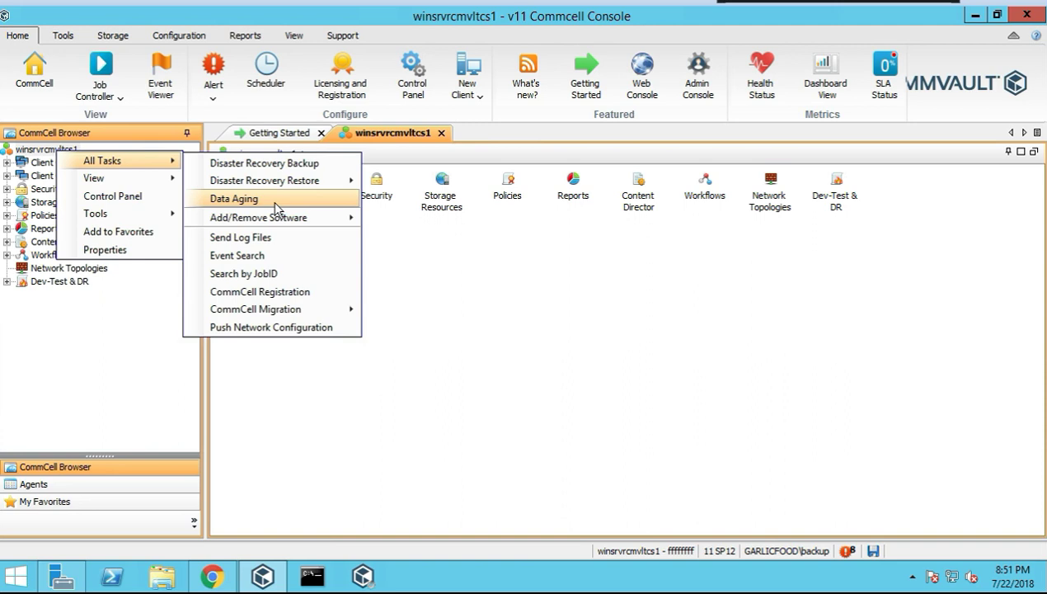
pyautogui.moveTo(271, 221)
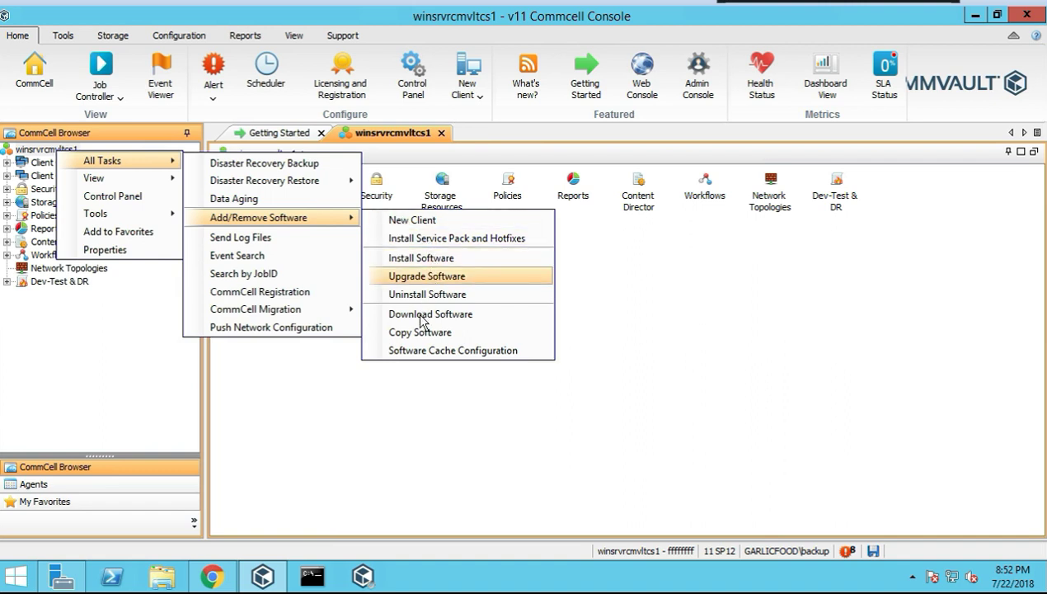
pyautogui.click(289, 238)
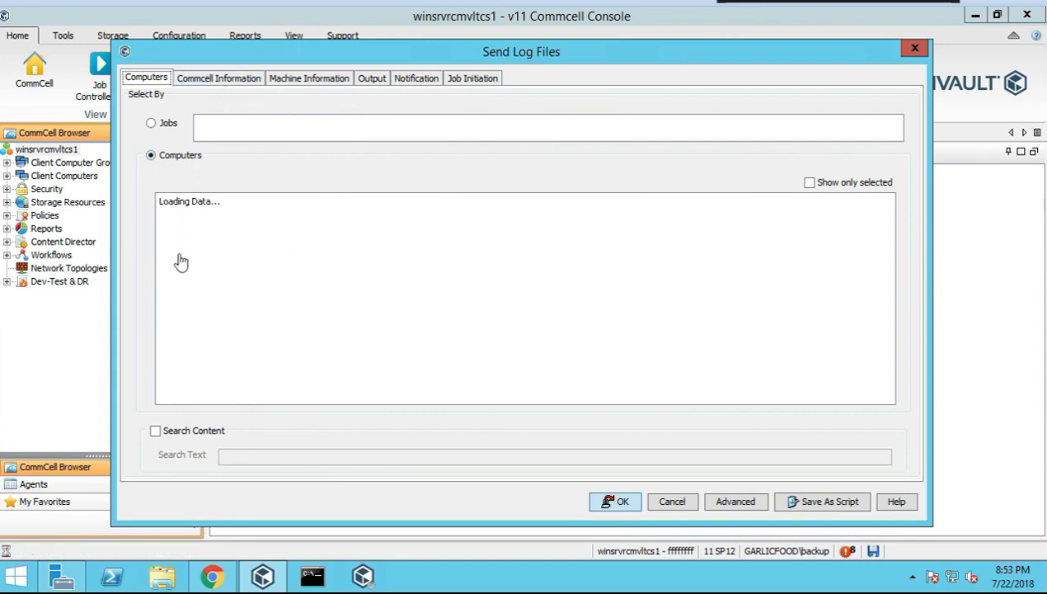
# Include CommServe Database, Database Logs, Latest Database(s), Other Databases, and enable Scrub Log Files
pyautogui.click(217, 78)
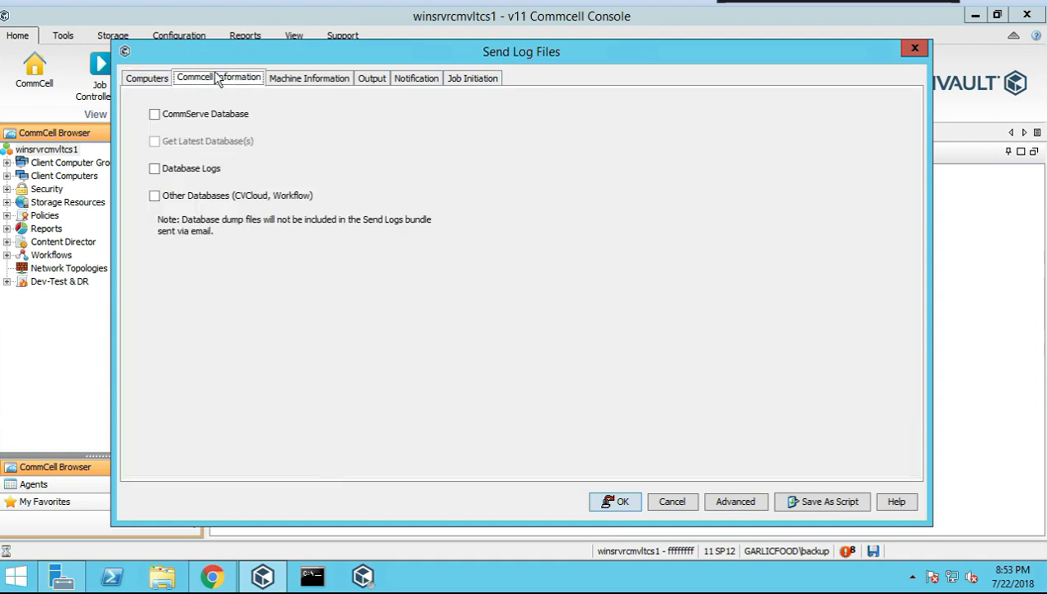
pyautogui.click(154, 114)
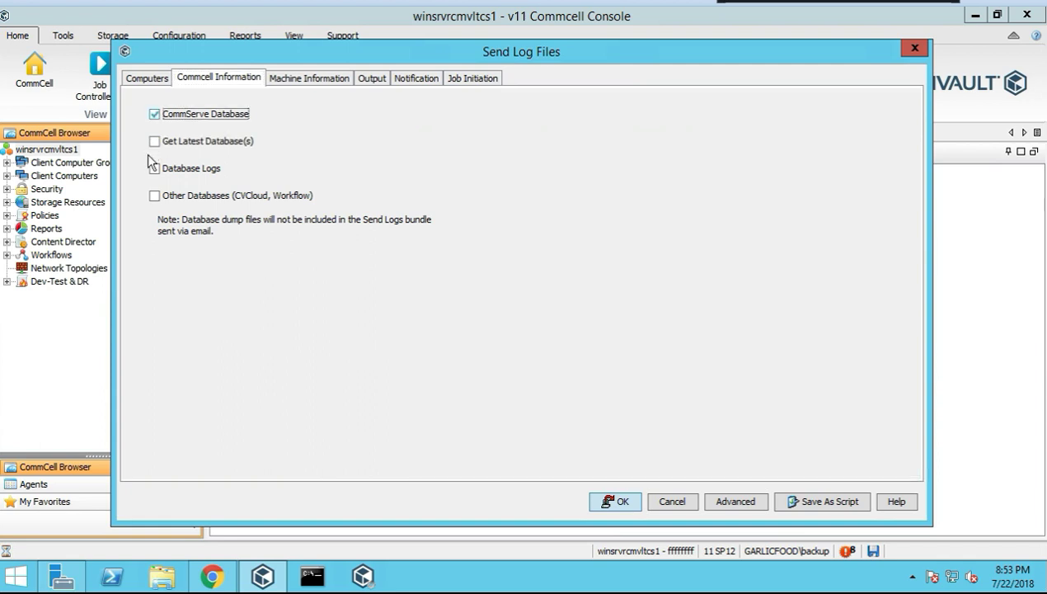
pyautogui.click(155, 167)
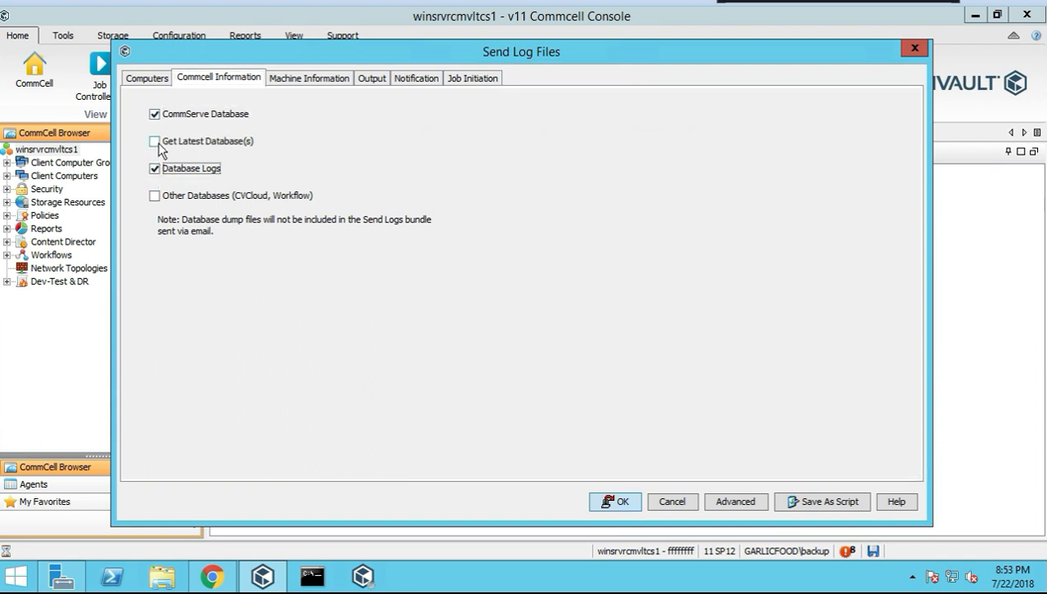
pyautogui.click(155, 142)
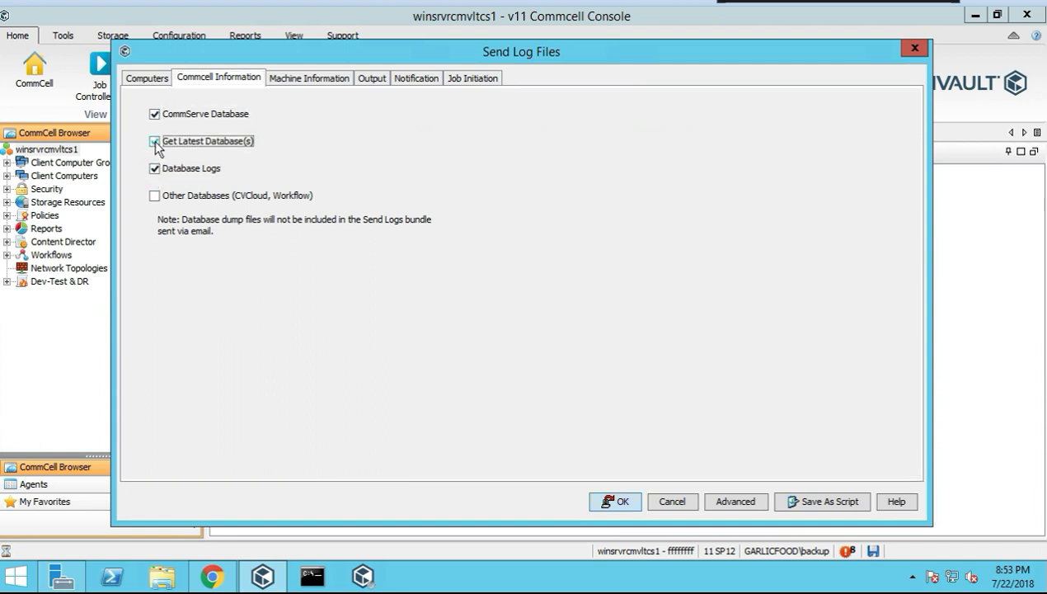
pyautogui.click(154, 196)
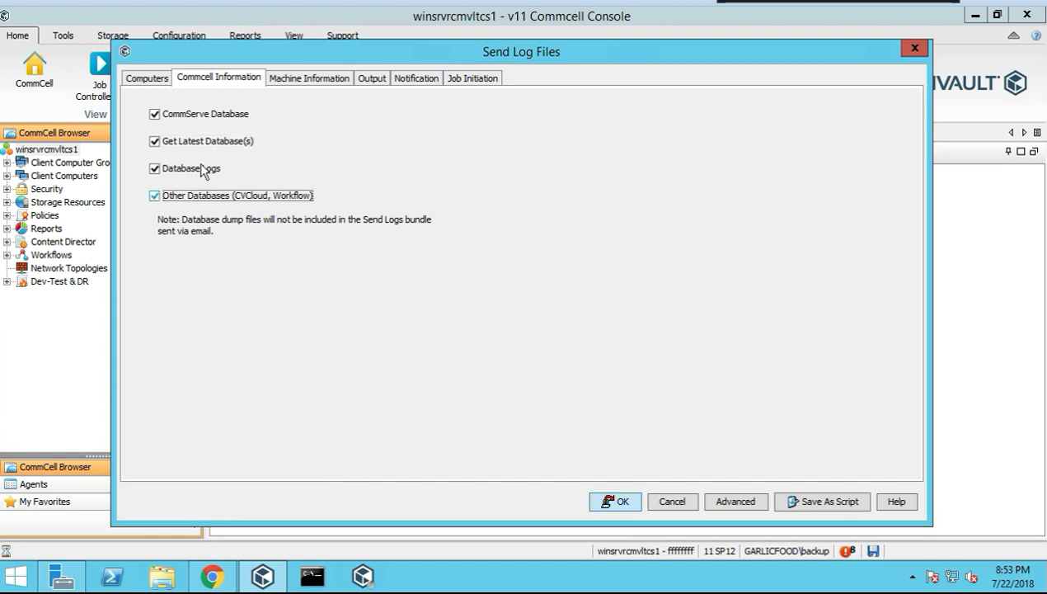
pyautogui.click(282, 82)
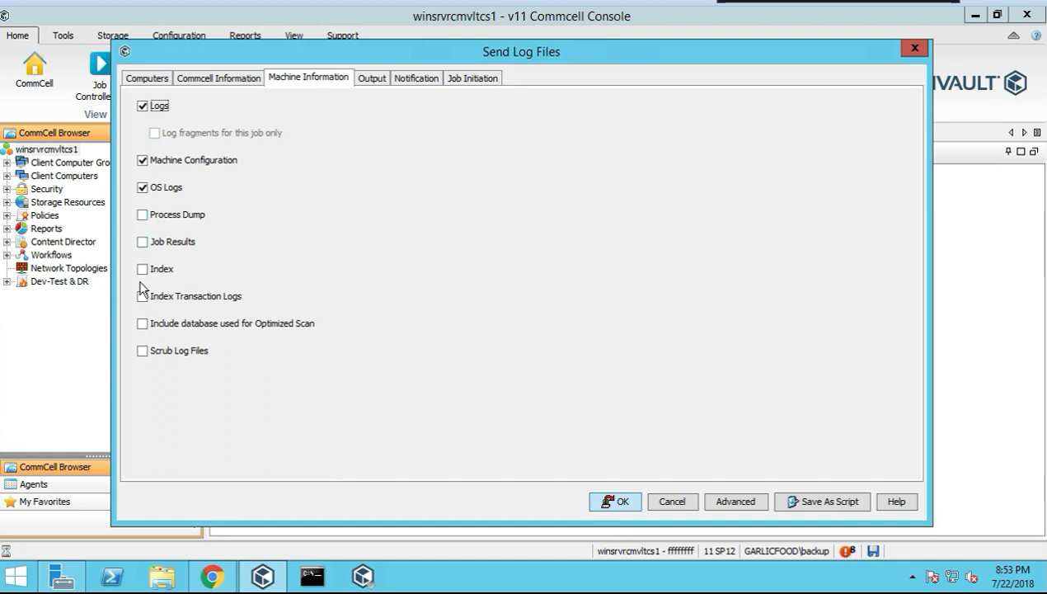
pyautogui.click(143, 350)
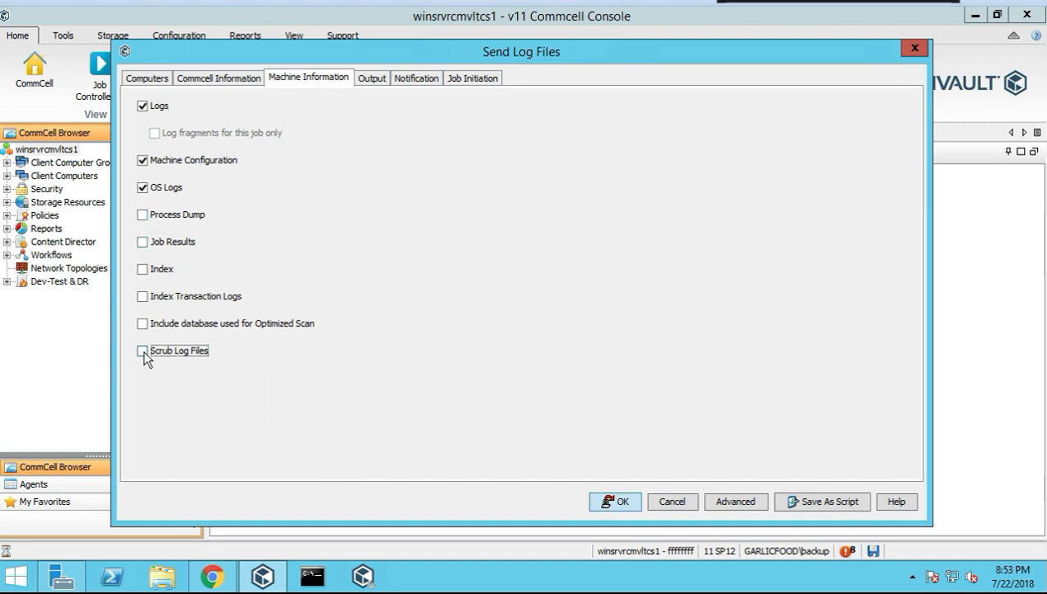
# Enable Output To with the local path C:\Documents and Settings for the log bundle
pyautogui.click(372, 82)
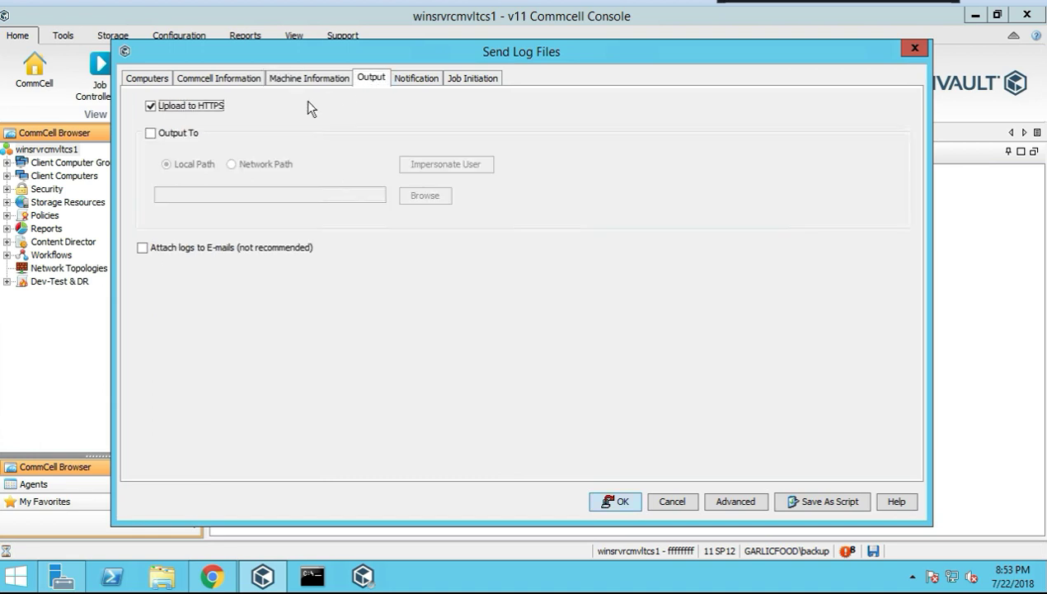
pyautogui.click(152, 135)
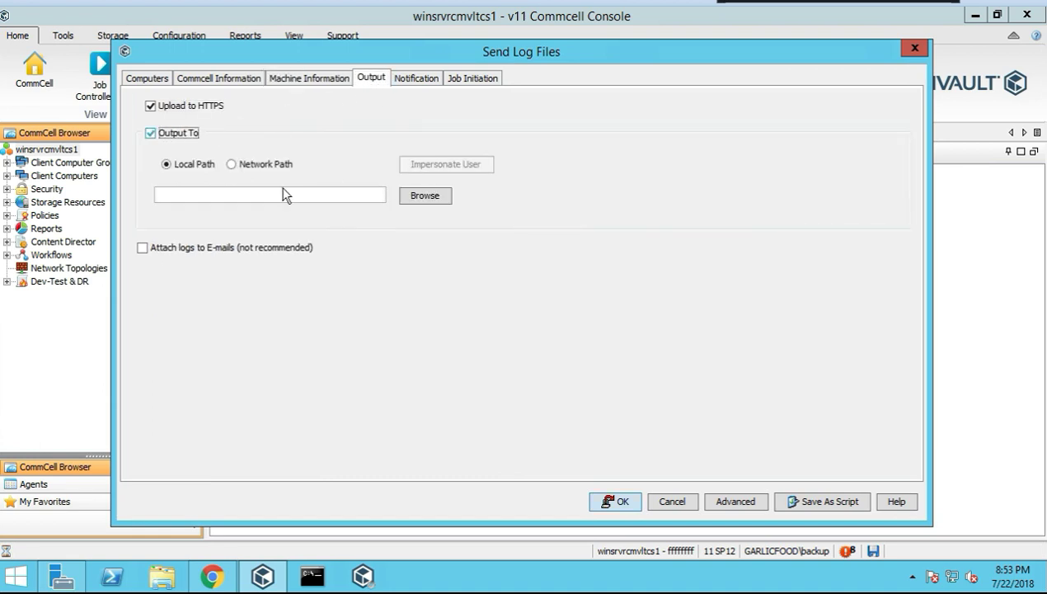
pyautogui.click(422, 198)
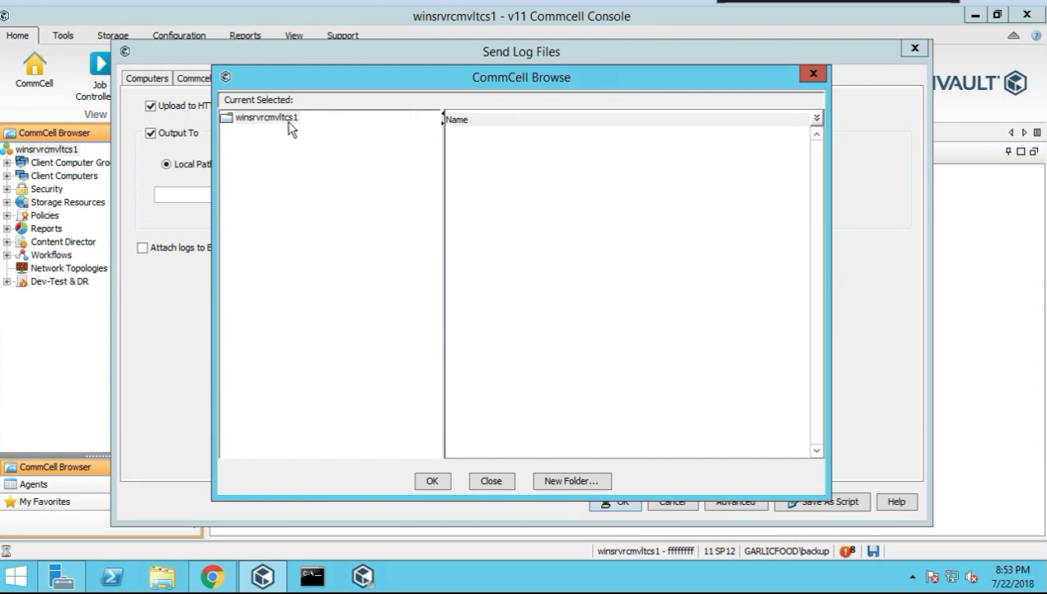
pyautogui.click(269, 119)
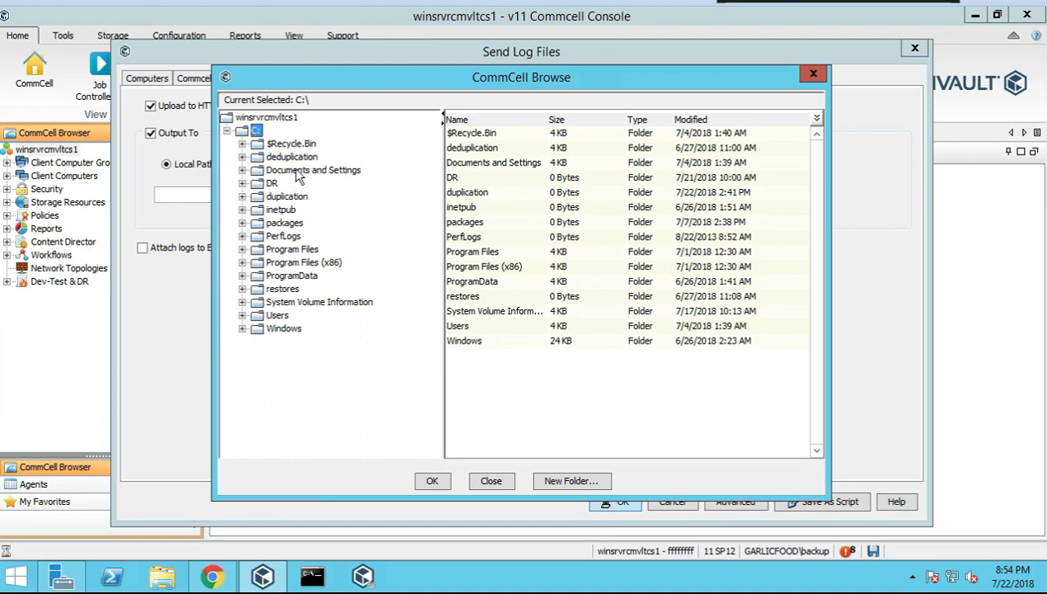
pyautogui.click(294, 174)
pyautogui.click(429, 486)
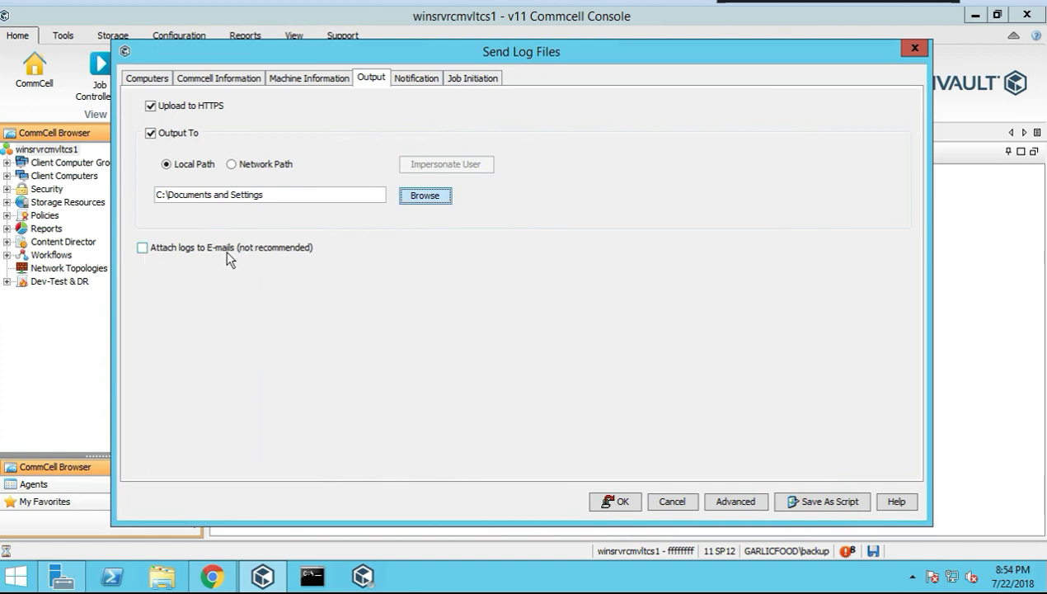
pyautogui.click(417, 78)
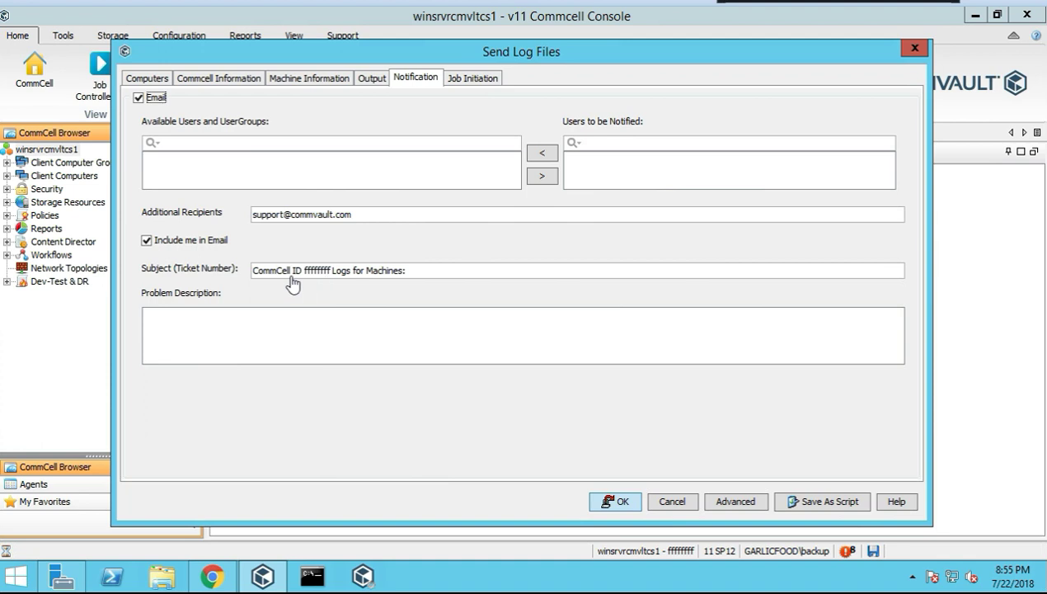
pyautogui.click(477, 86)
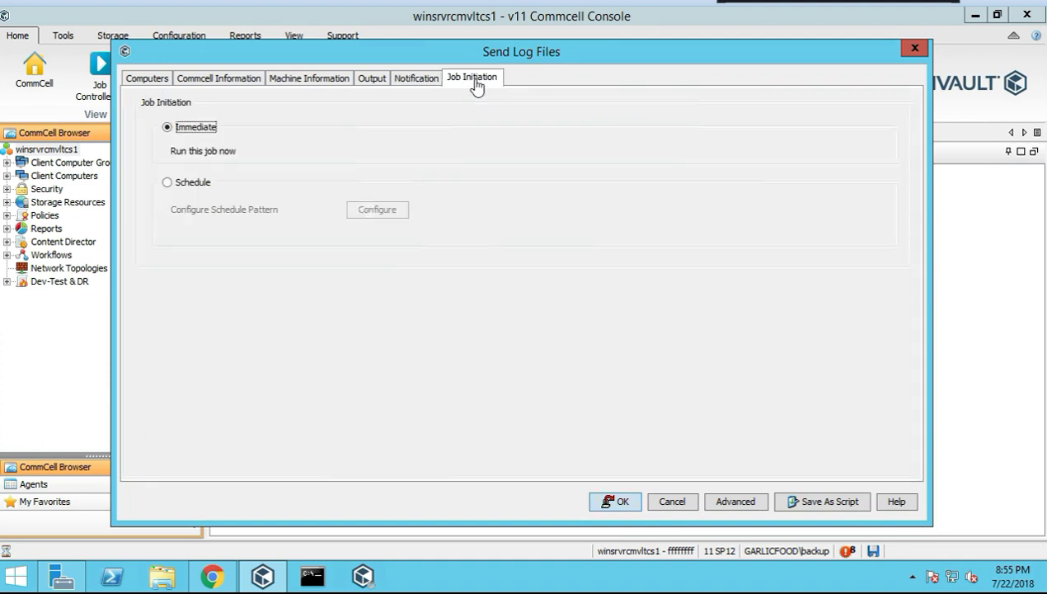
pyautogui.click(151, 84)
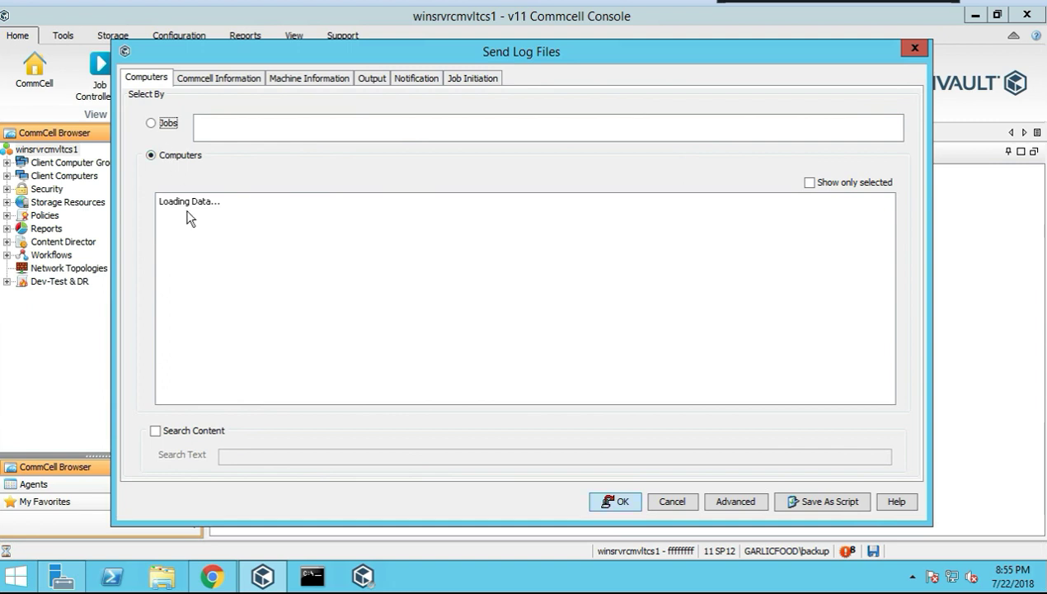
pyautogui.click(151, 124)
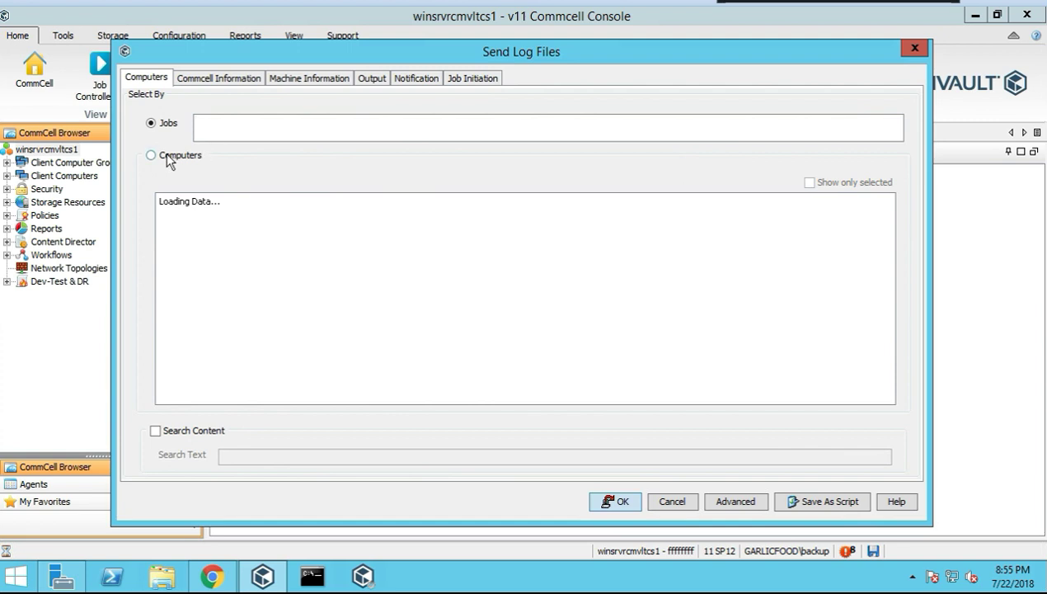
pyautogui.click(153, 158)
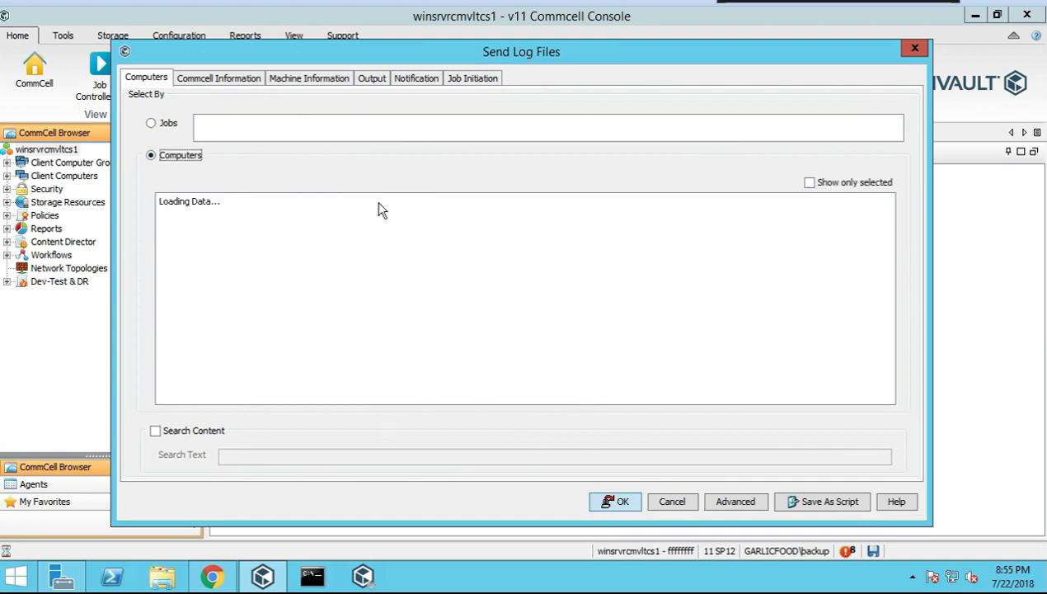
pyautogui.click(311, 76)
pyautogui.click(368, 79)
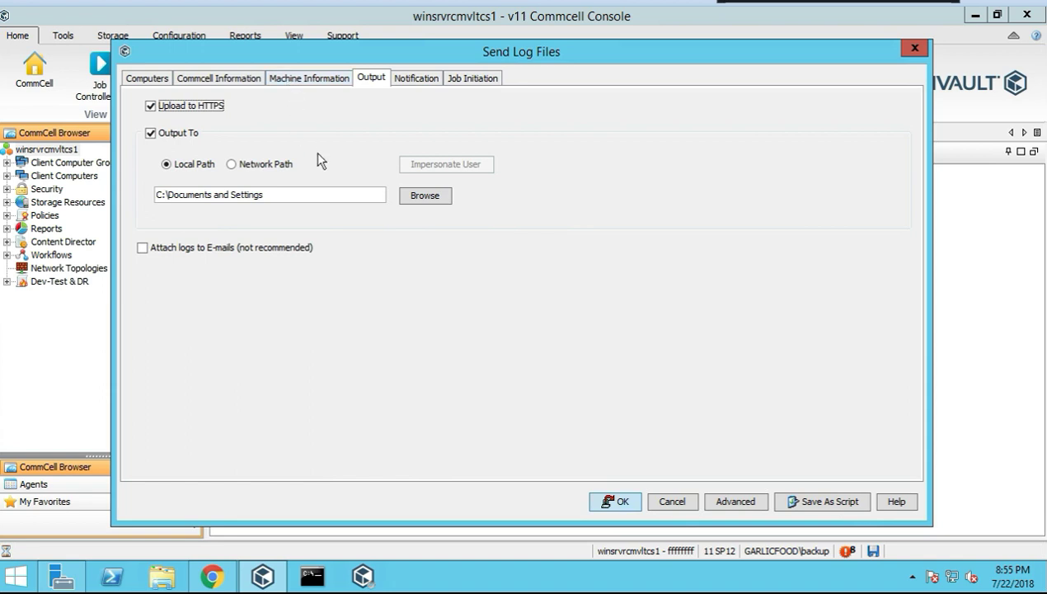
# Review the Commcell Information and Machine Information options, then return to the Computers list
pyautogui.click(224, 82)
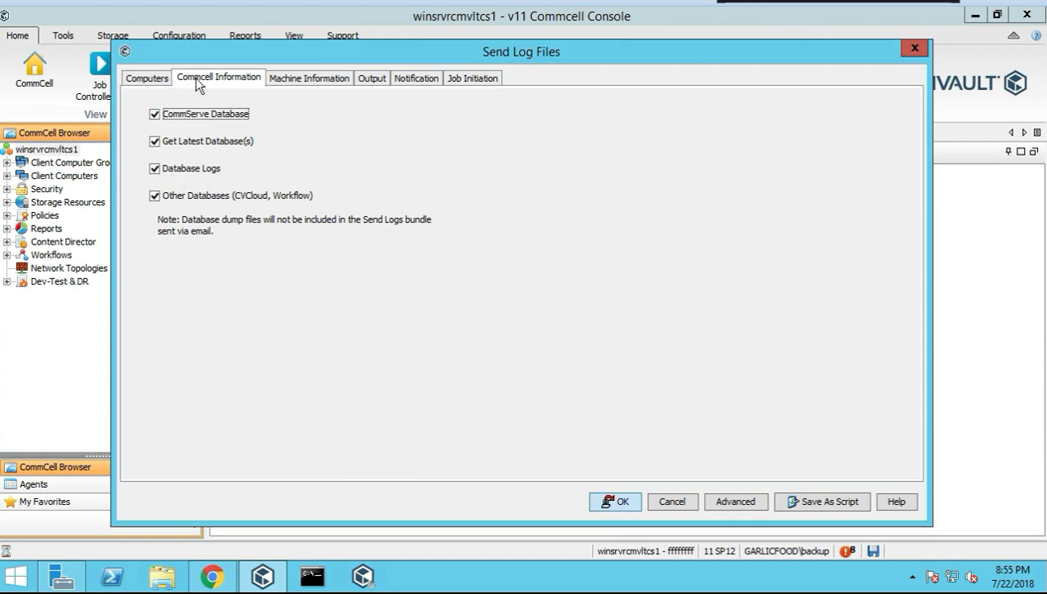
pyautogui.click(309, 79)
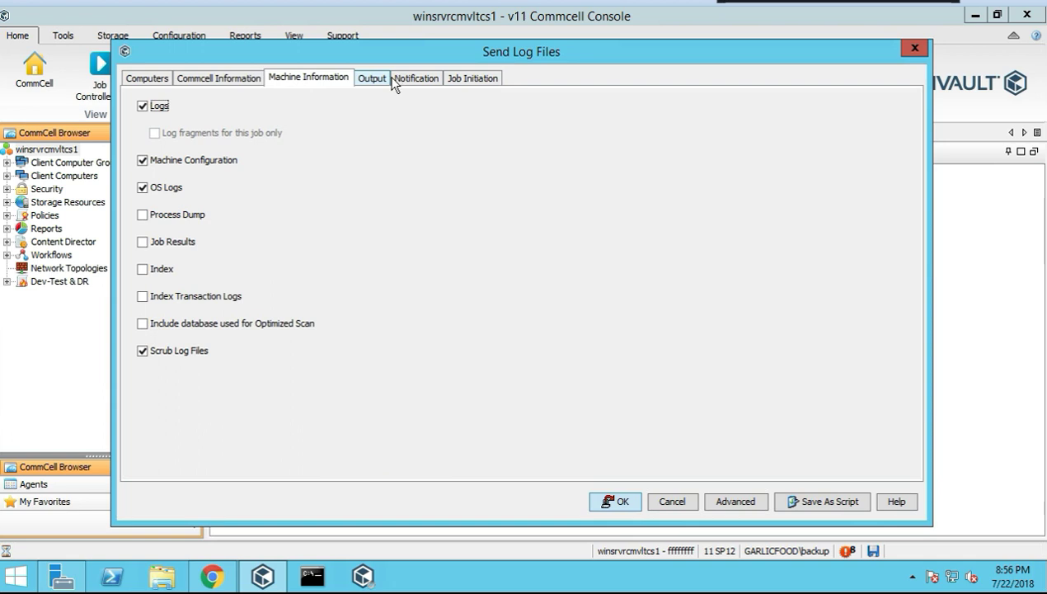
pyautogui.click(150, 81)
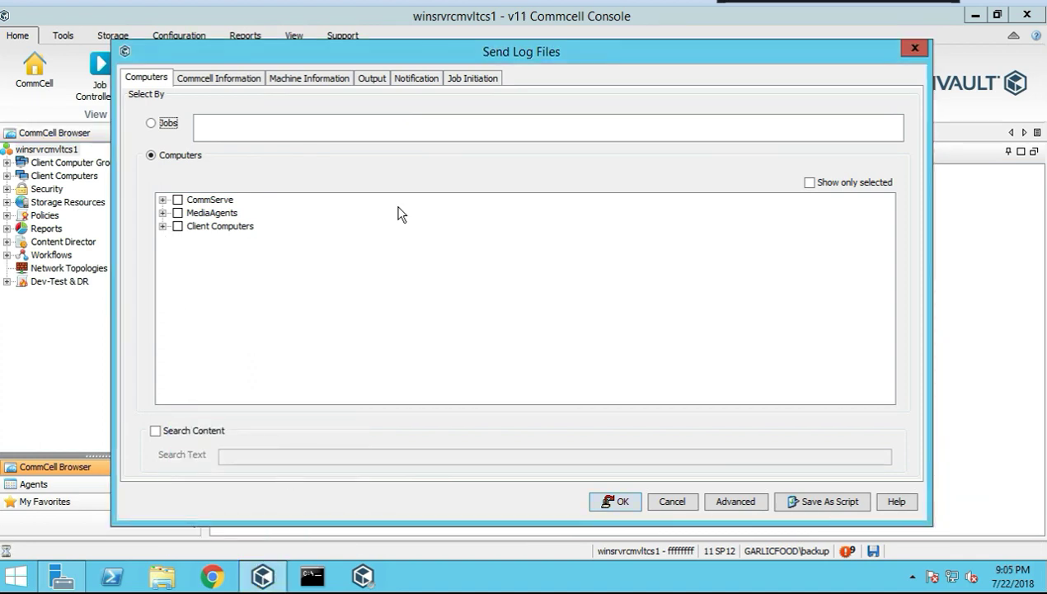
# Select the winsrvrcmvltcs1 CommServe for log collection and browse for a new output folder
pyautogui.click(162, 199)
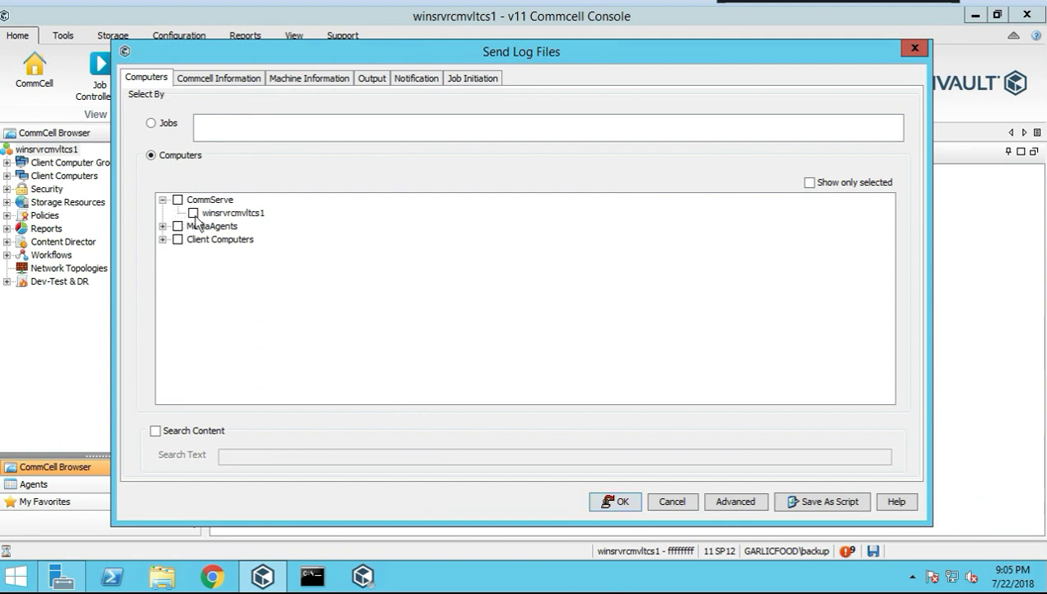
pyautogui.click(194, 213)
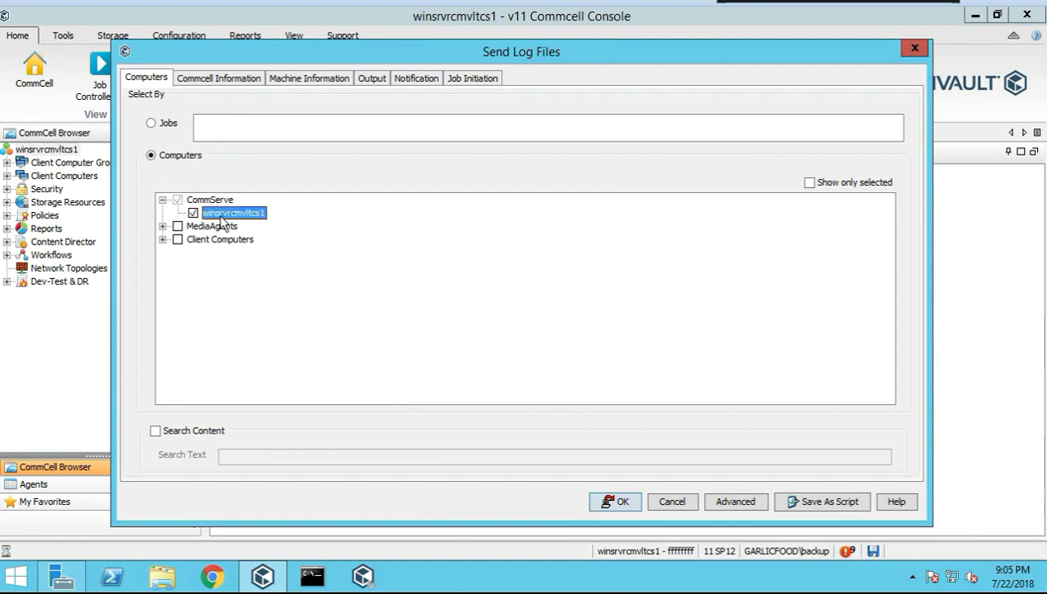
pyautogui.click(238, 83)
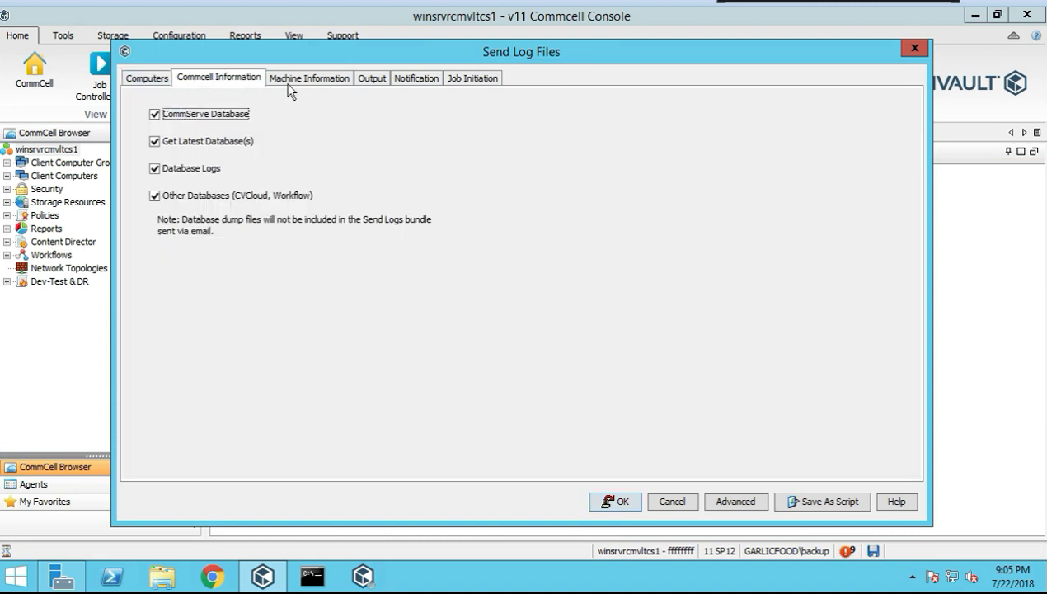
pyautogui.click(304, 80)
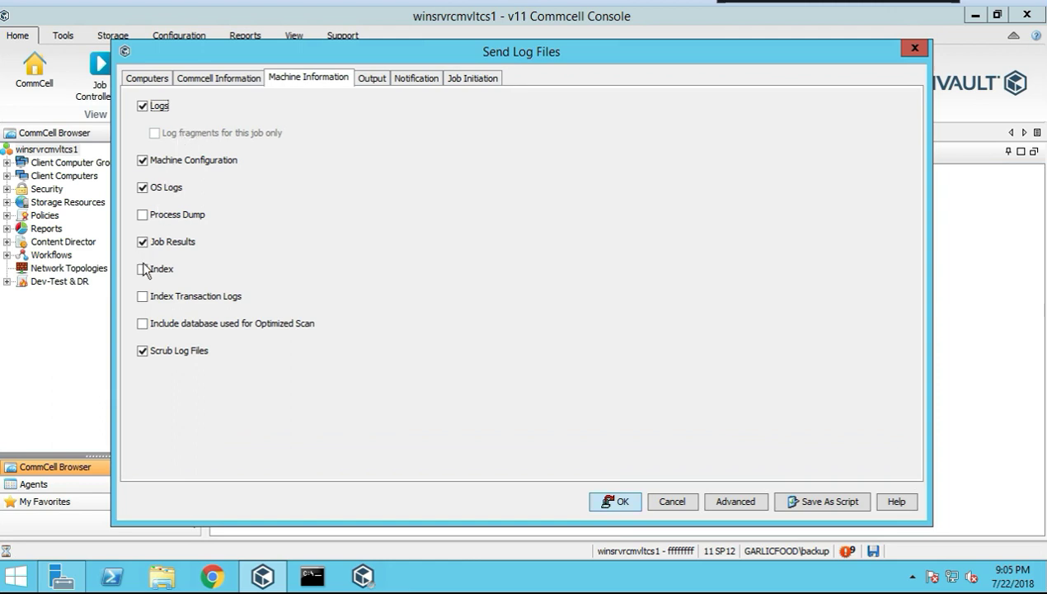
pyautogui.click(371, 79)
pyautogui.click(422, 195)
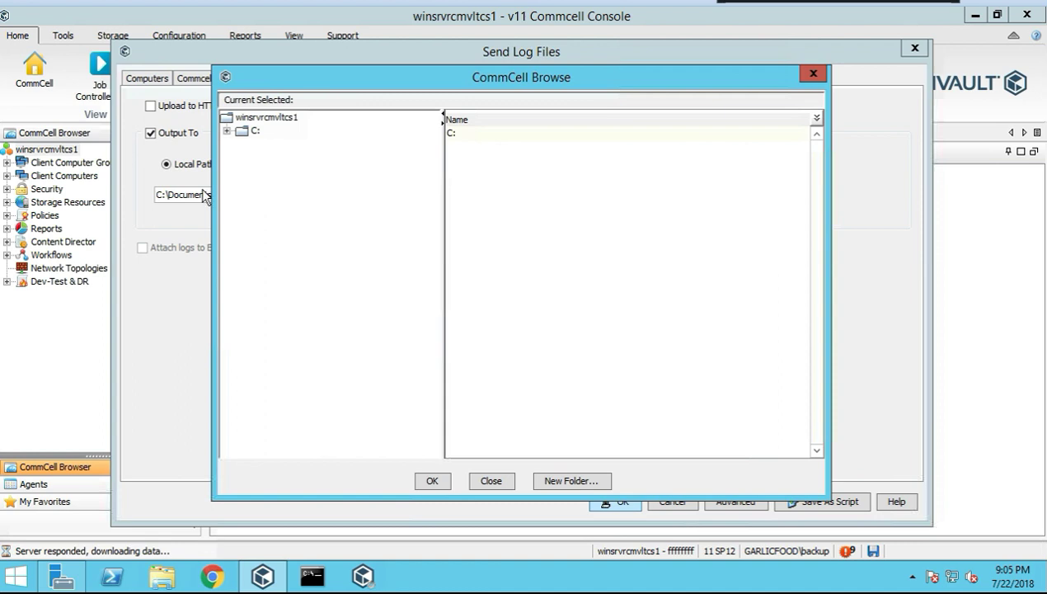
# Set the log output folder to C:\DR
pyautogui.click(227, 131)
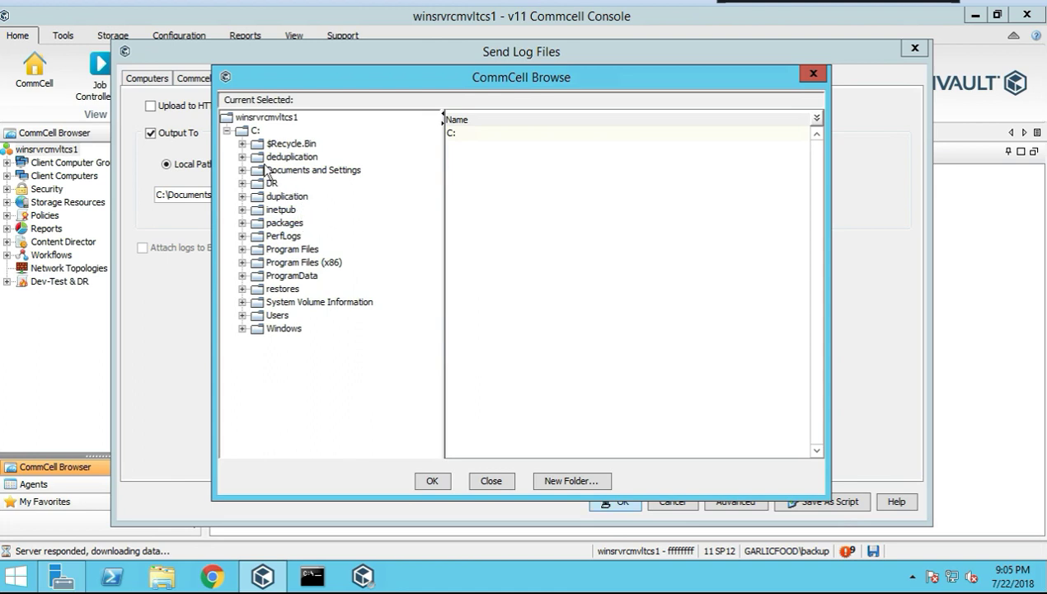
pyautogui.click(257, 131)
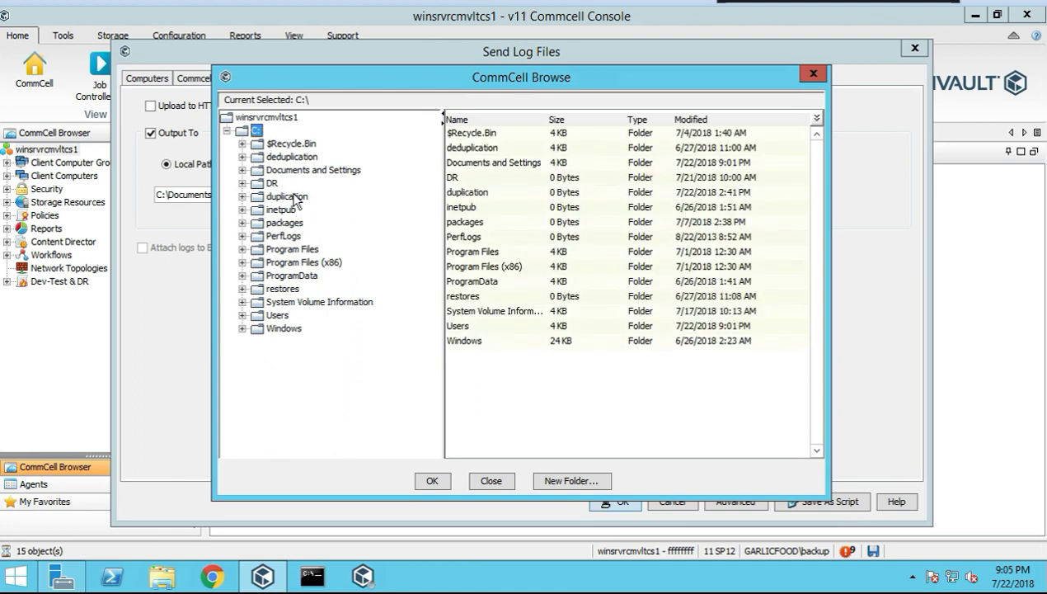
pyautogui.click(272, 182)
pyautogui.click(433, 480)
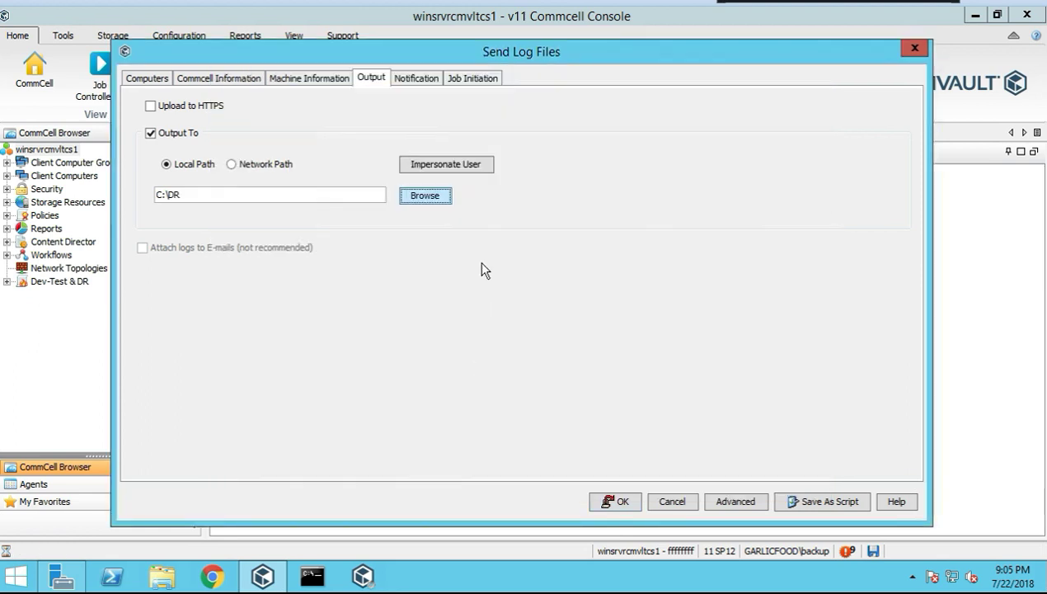
# Check notification and Immediate job initiation, then submit the Send Log Files job
pyautogui.click(404, 76)
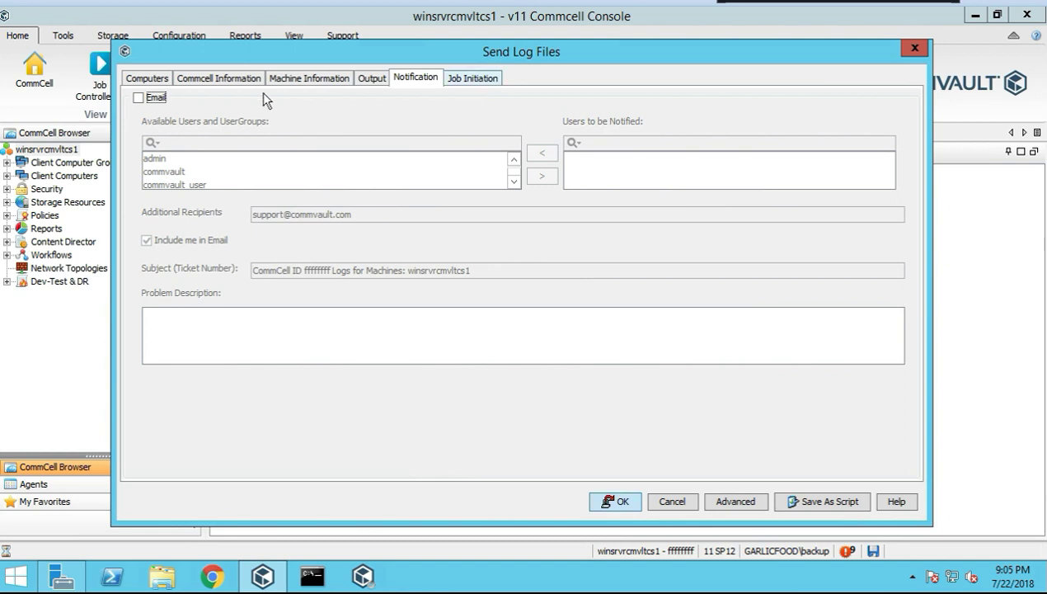
pyautogui.click(473, 79)
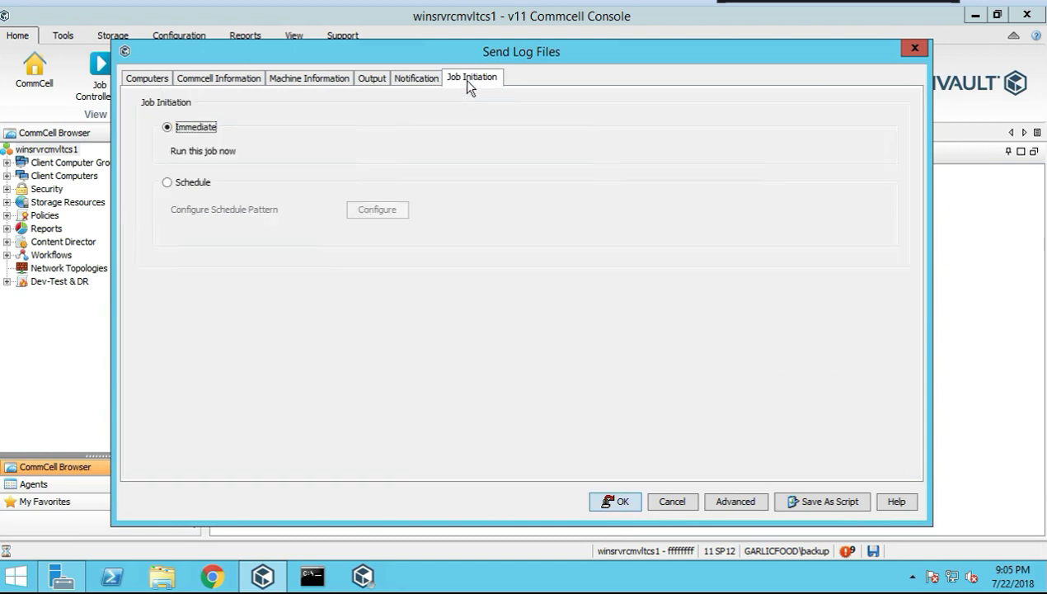
pyautogui.click(610, 501)
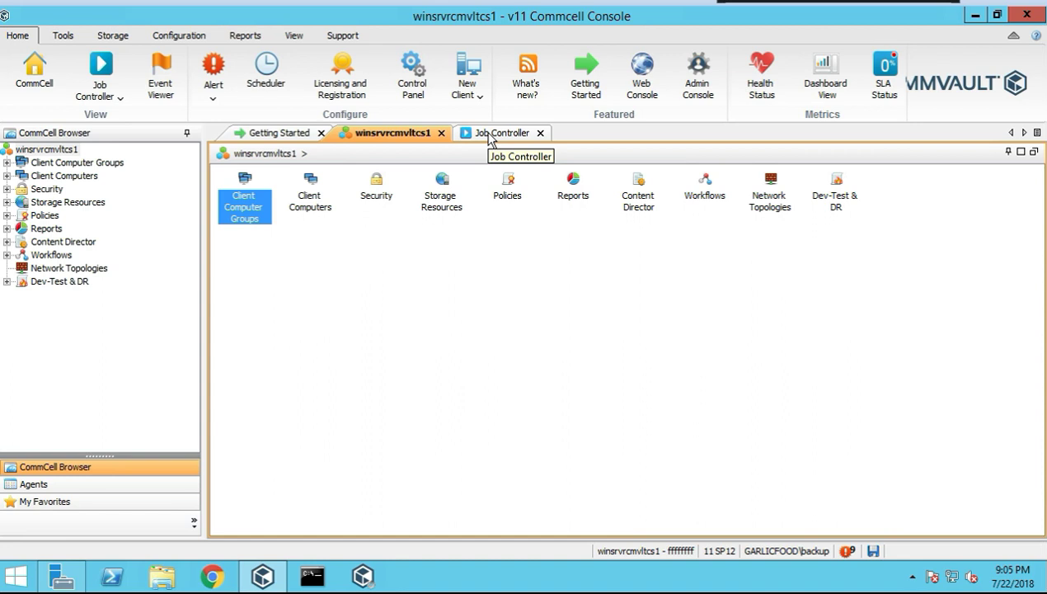
# Check Send Log Files jobs 2096 and 2095 in the Job Controller, viewing job 2095's details
pyautogui.click(494, 134)
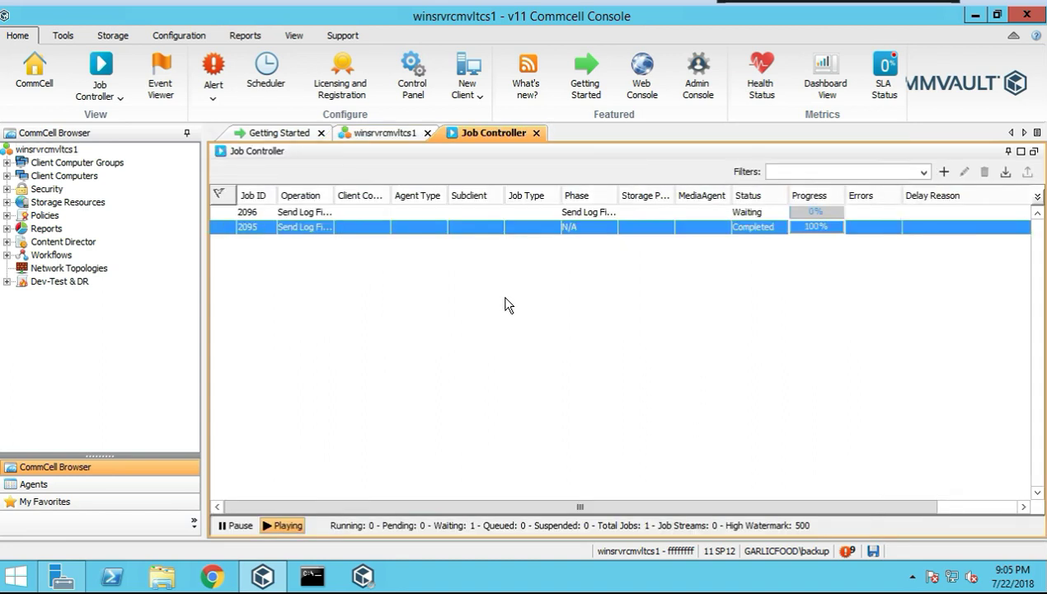
pyautogui.click(569, 215)
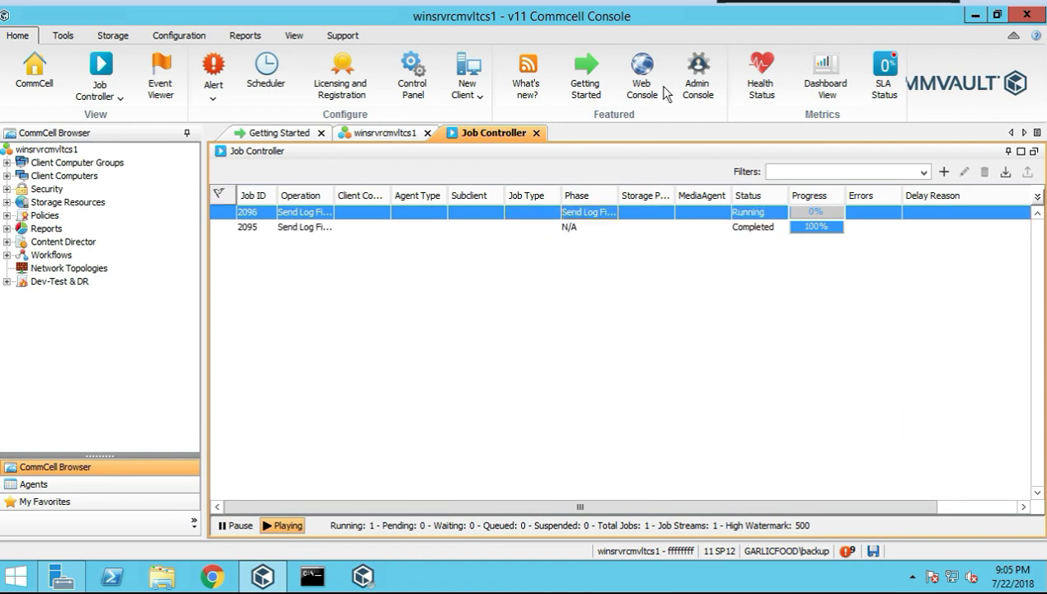
pyautogui.click(569, 227)
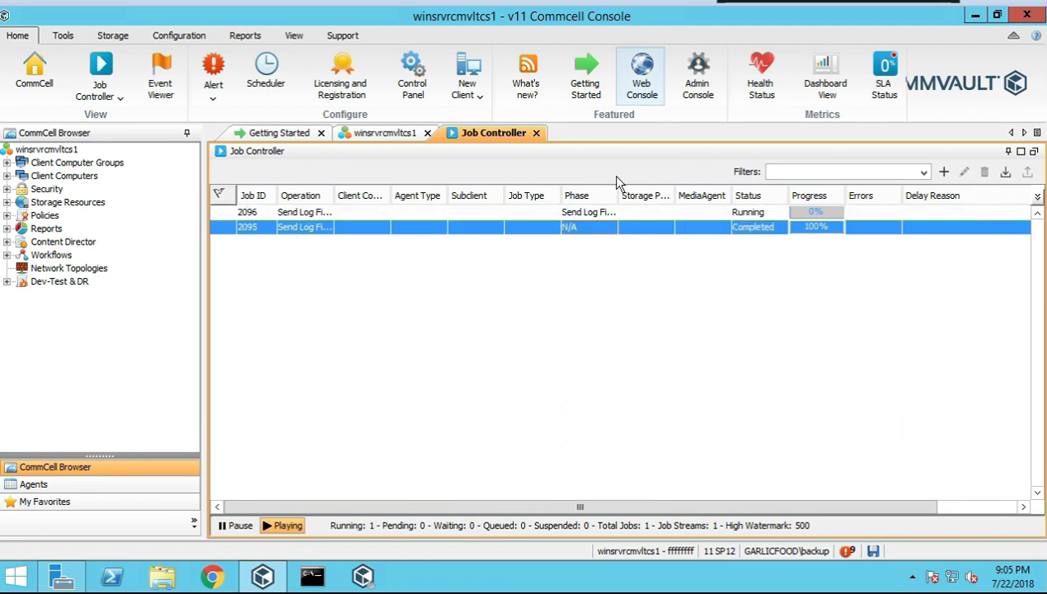
pyautogui.doubleClick(363, 231)
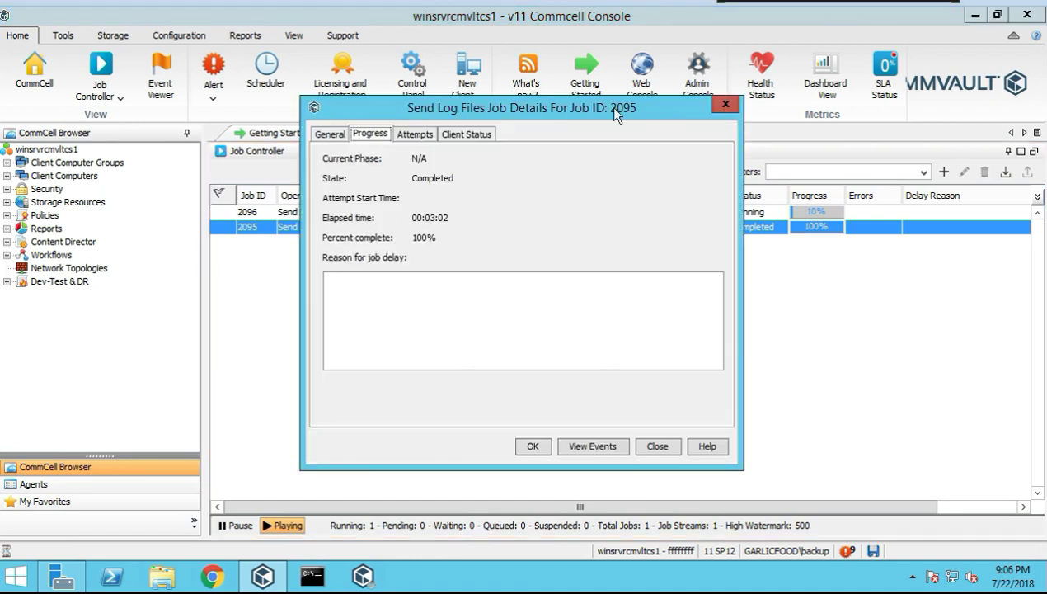
pyautogui.click(726, 104)
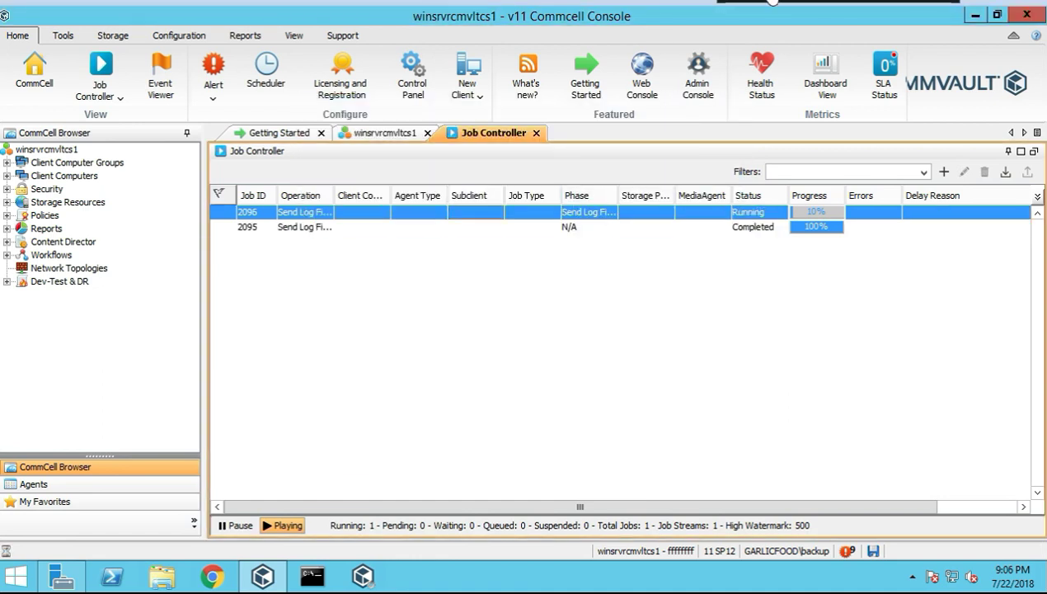
pyautogui.click(162, 581)
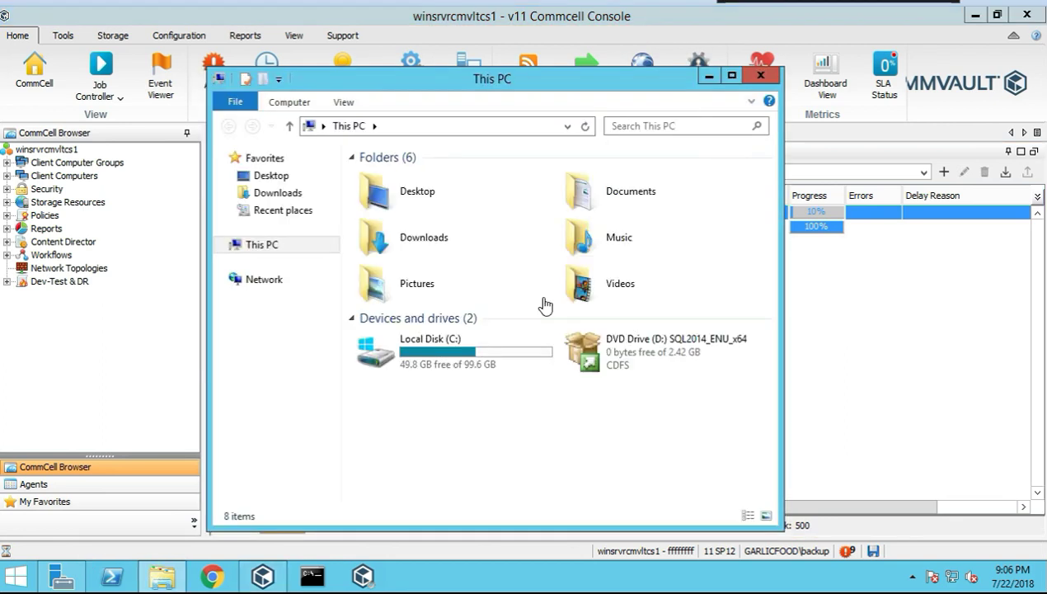
# Browse to C:\DR in File Explorer to see folders SET_033 through SET_037
pyautogui.click(444, 353)
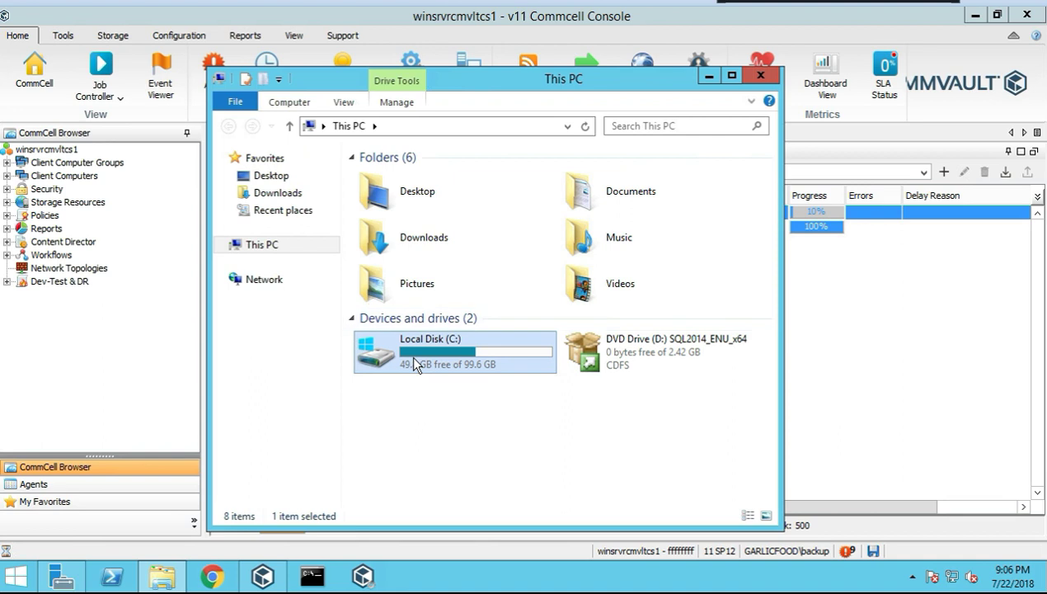
pyautogui.doubleClick(410, 355)
pyautogui.doubleClick(378, 193)
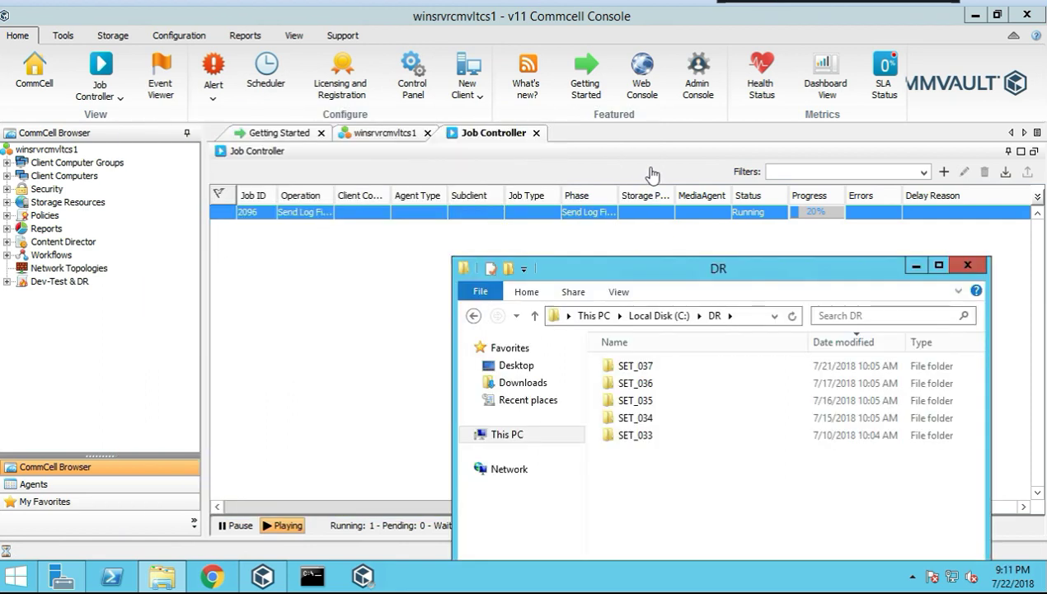
# Back in the console, browse the winsrvrcmvltcs1 All Tasks, CommCell Migration and View menus
pyautogui.click(74, 151)
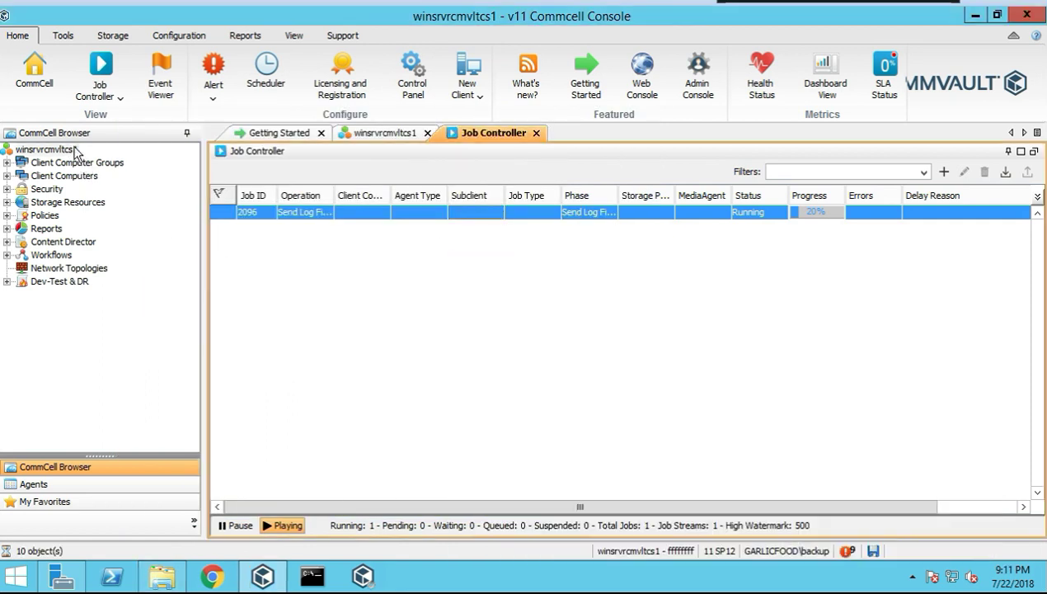
pyautogui.rightClick(75, 149)
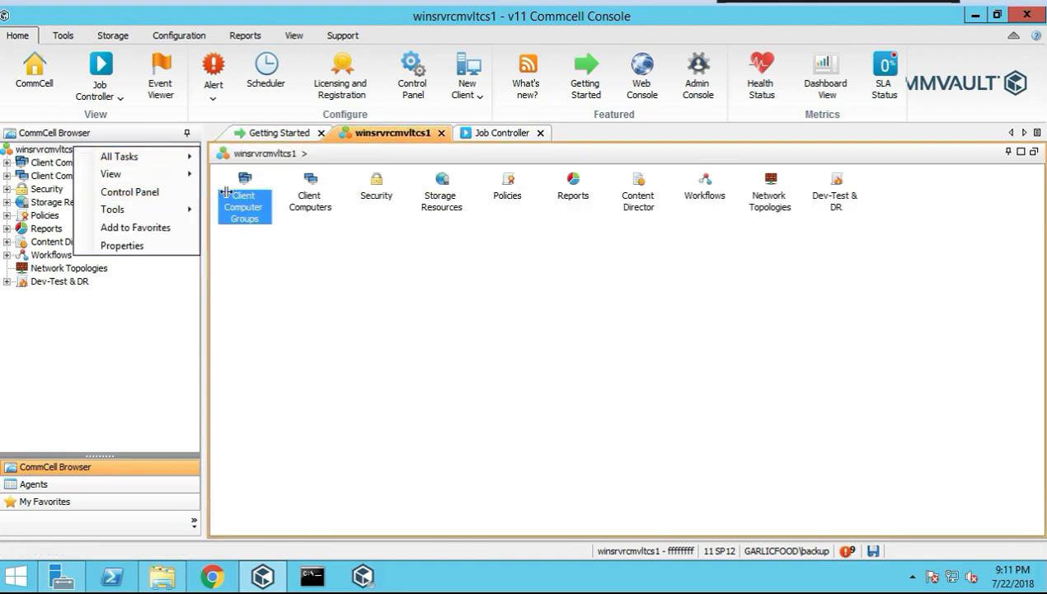
pyautogui.moveTo(148, 157)
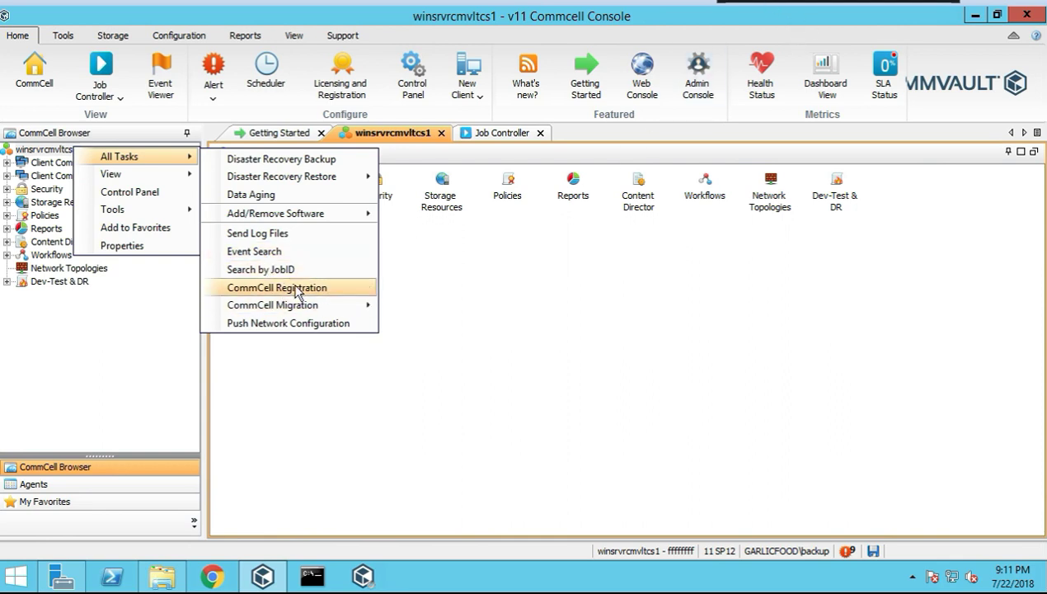
pyautogui.moveTo(292, 315)
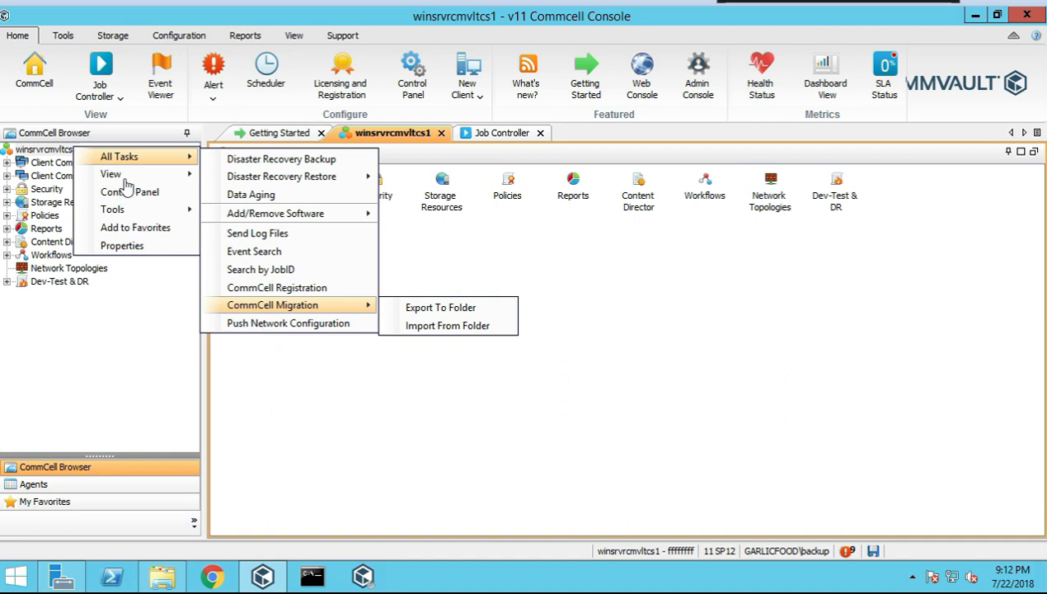
pyautogui.moveTo(140, 176)
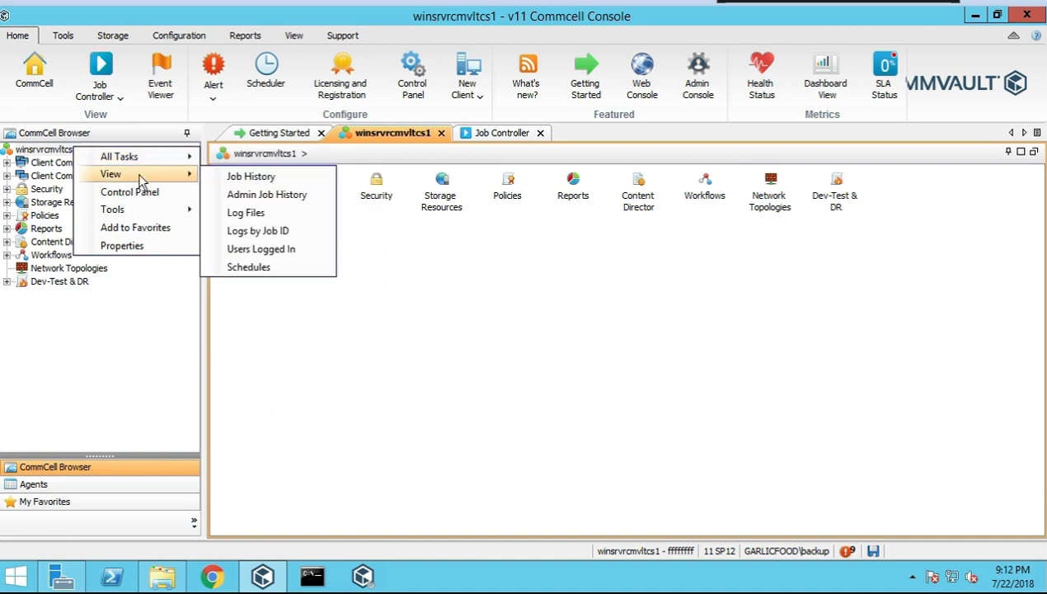
# Show winsrvrcmvltcs1 Job History with Include Aged Data enabled in the advanced filter
pyautogui.click(231, 177)
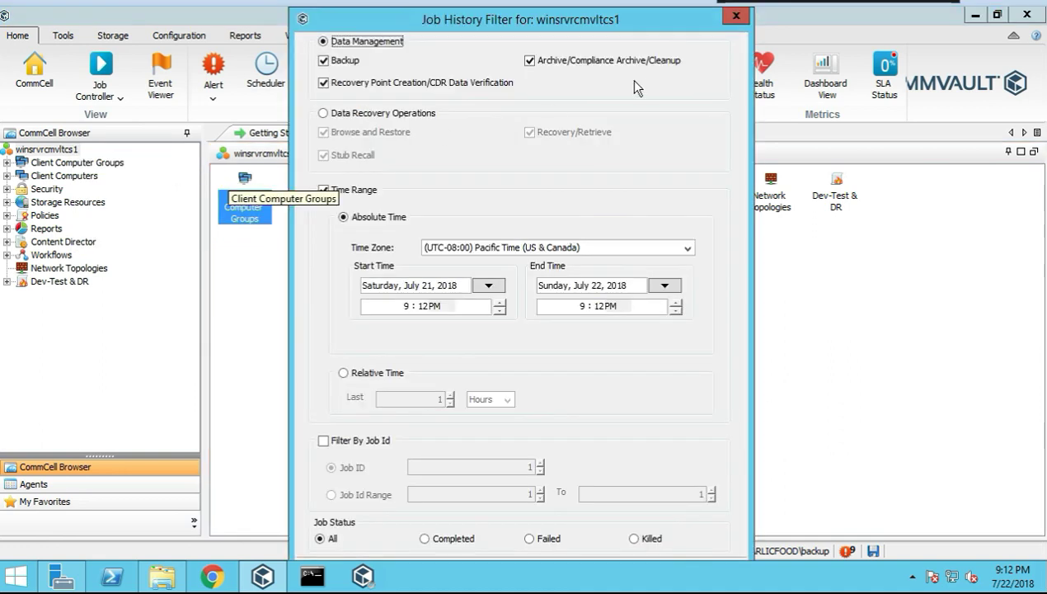
pyautogui.moveTo(488, 23); pyautogui.dragTo(372, 27)
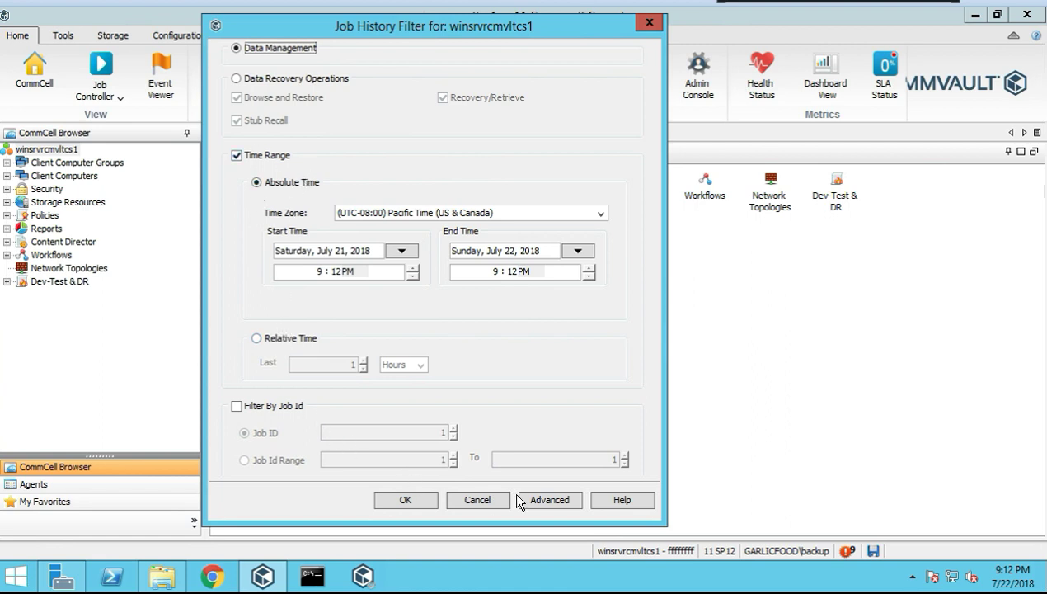
pyautogui.click(544, 499)
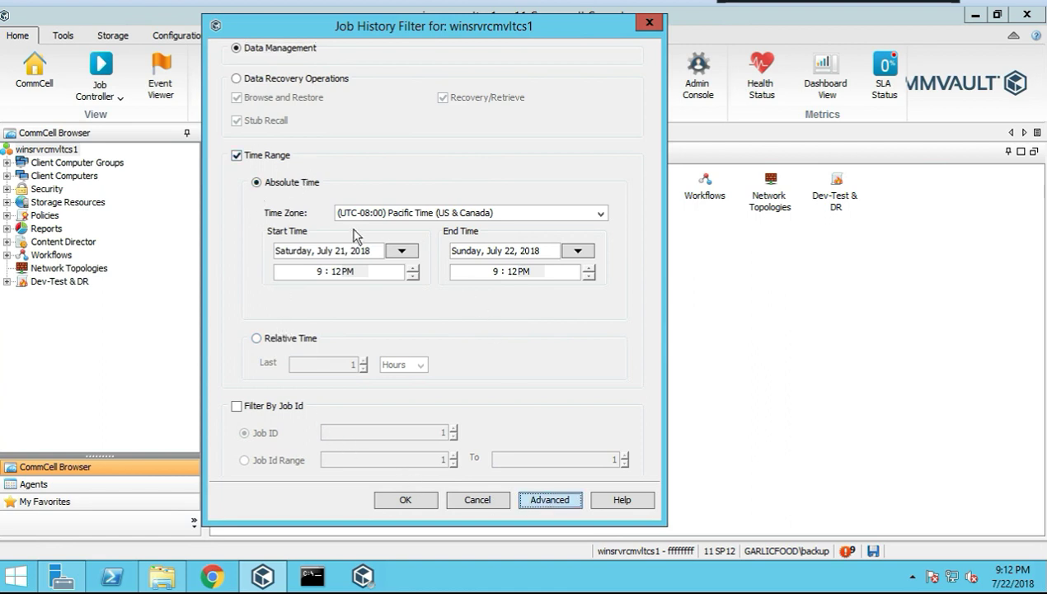
pyautogui.click(324, 320)
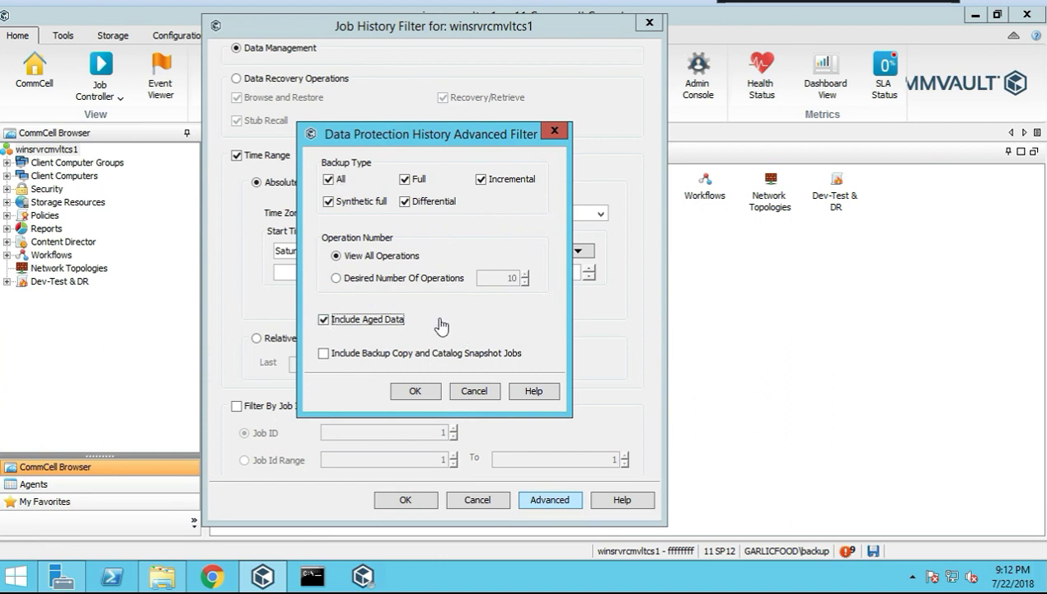
pyautogui.click(422, 393)
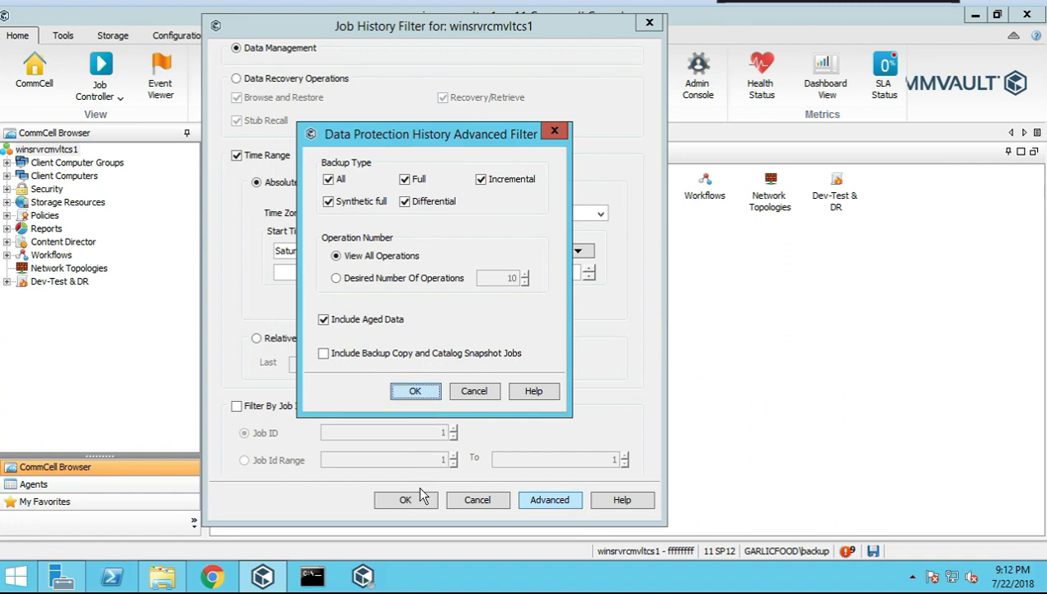
pyautogui.press('Return')
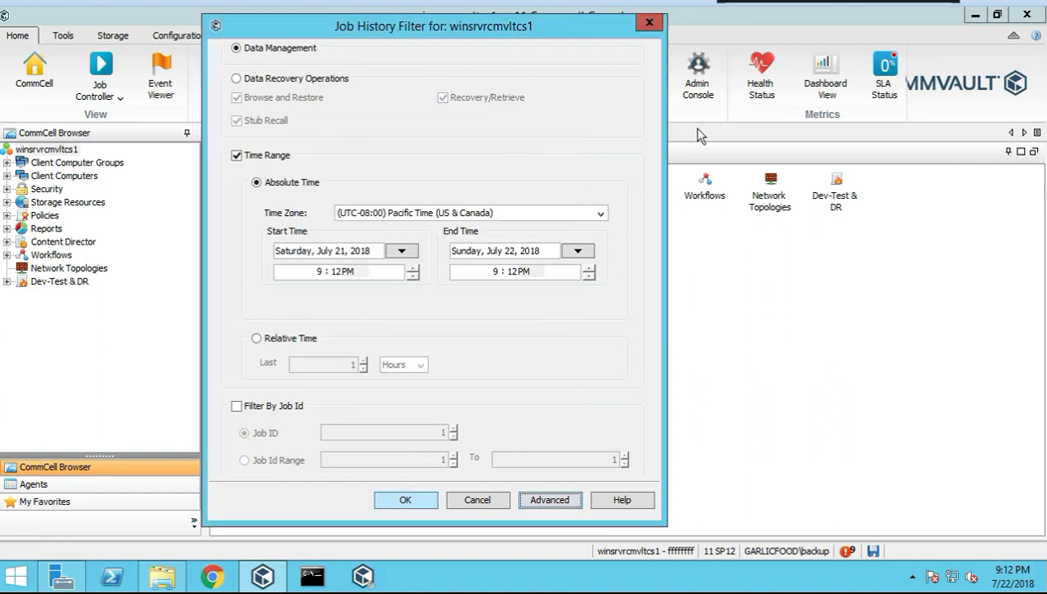
pyautogui.click(404, 500)
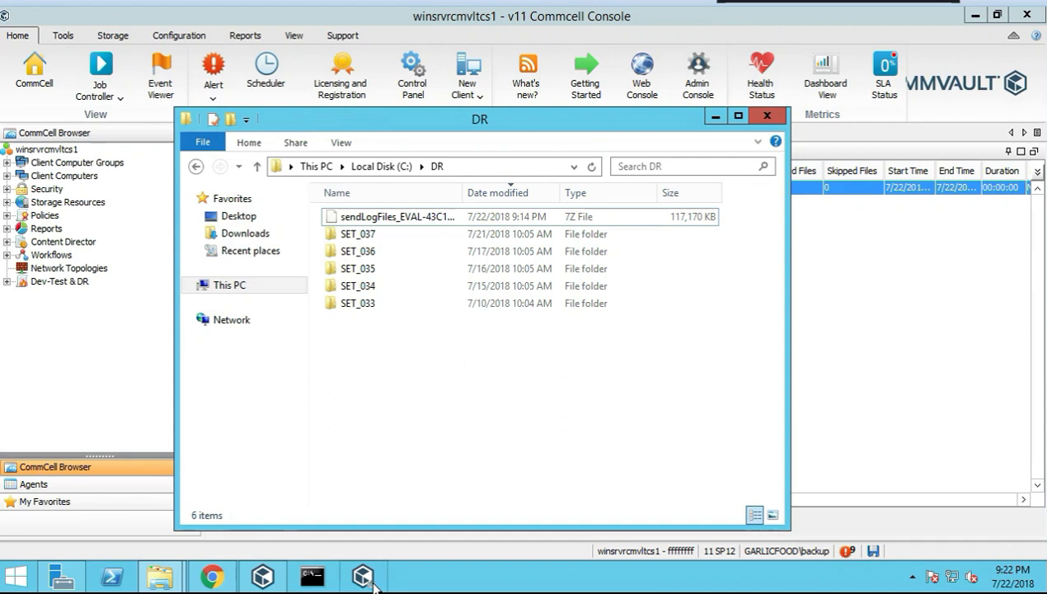
# Select the collected log archive, put the browser away and bring the Downloads folder forward
pyautogui.click(401, 223)
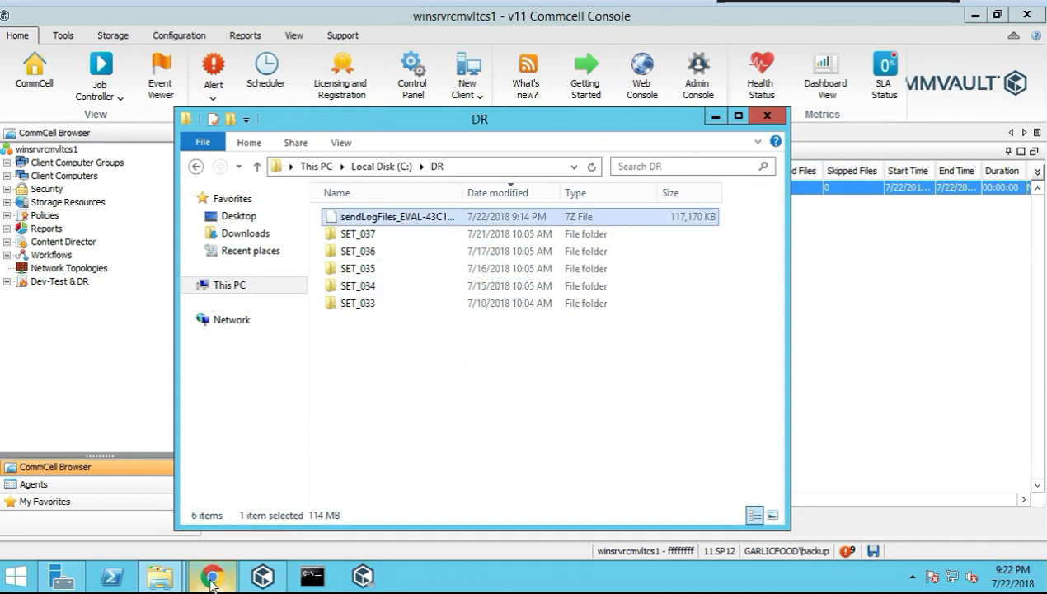
pyautogui.click(211, 575)
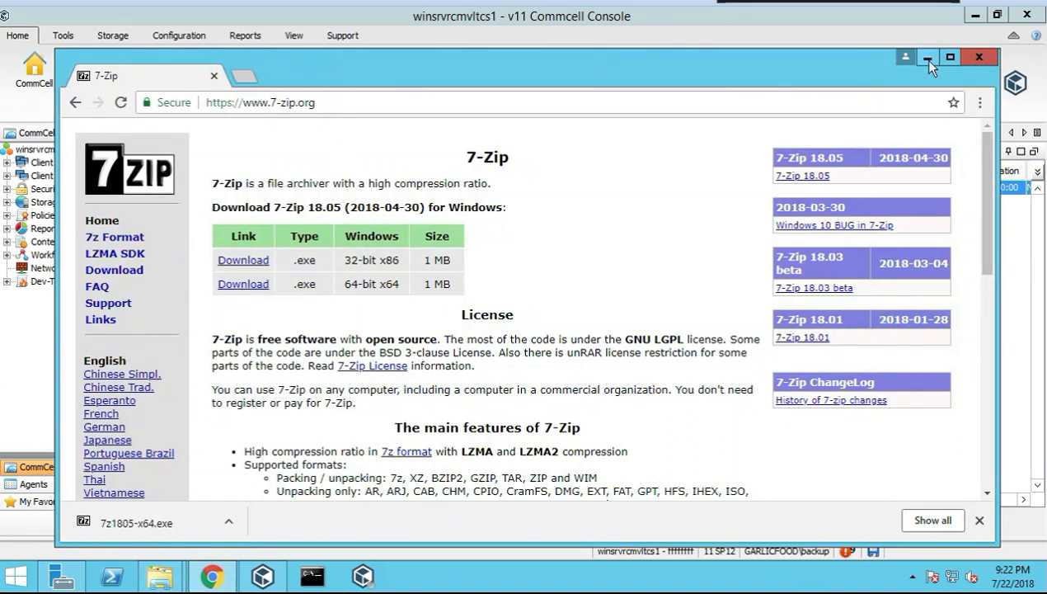
pyautogui.click(211, 576)
pyautogui.moveTo(160, 575)
pyautogui.click(239, 500)
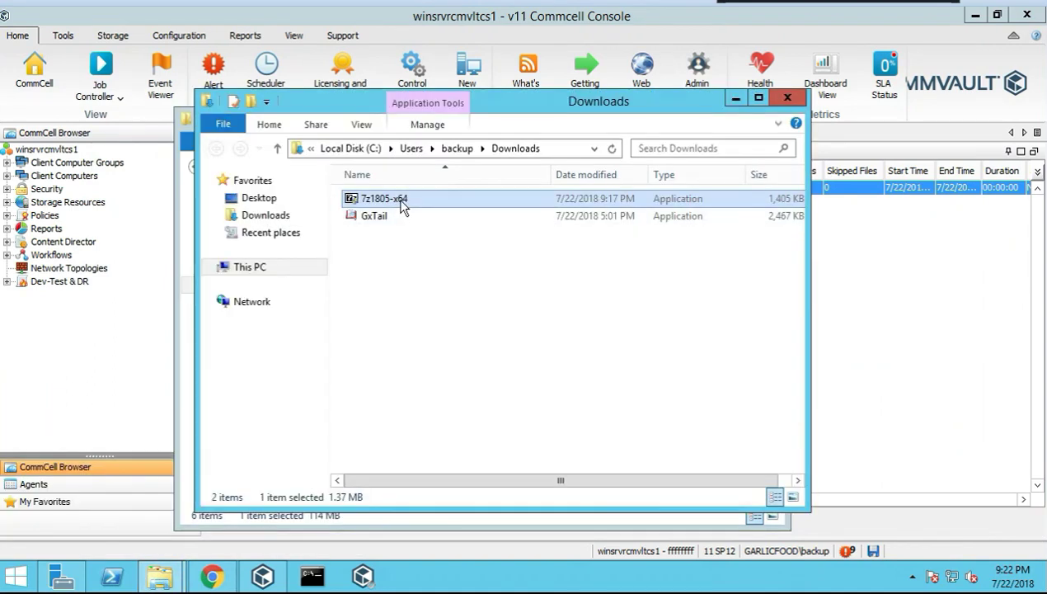
# Install 7-Zip 18.05 (x64) as administrator into C:\Program Files\7-Zip\, then close Downloads
pyautogui.rightClick(403, 200)
pyautogui.click(455, 232)
pyautogui.click(584, 327)
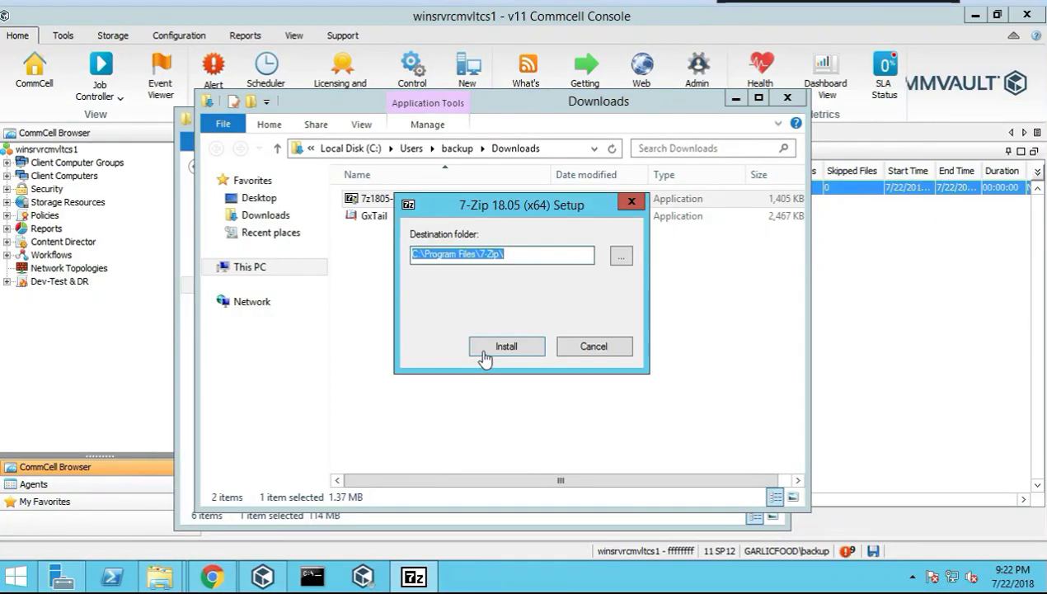
pyautogui.click(485, 355)
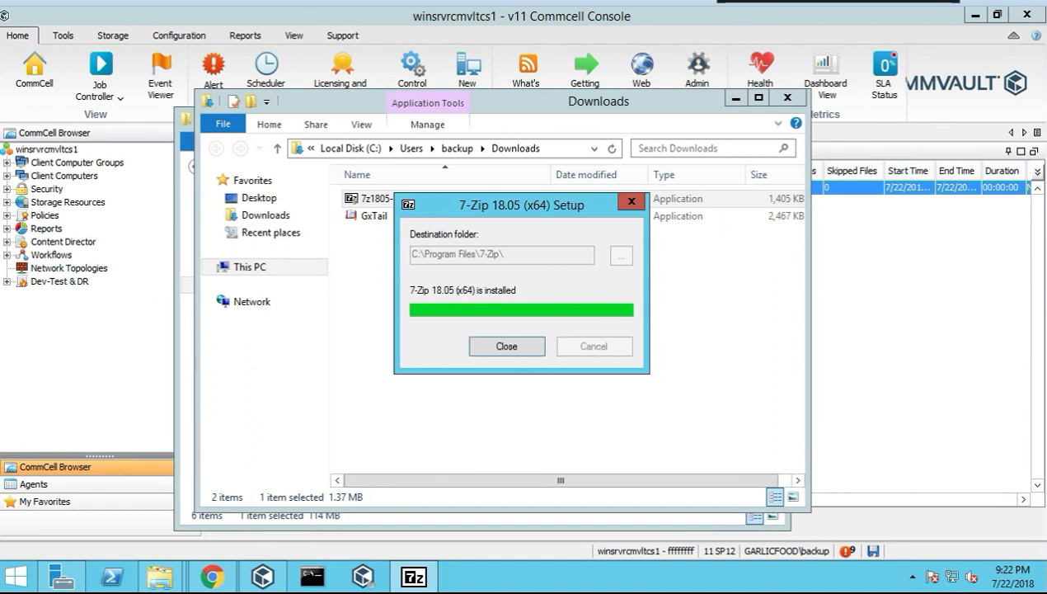
pyautogui.click(515, 346)
pyautogui.click(787, 100)
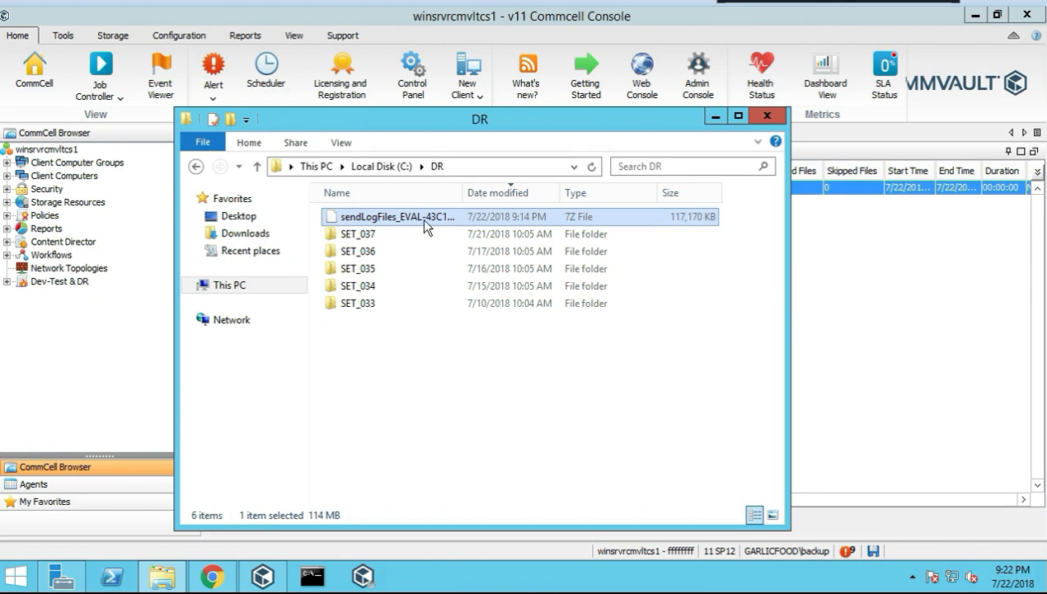
# Refresh the DR folder and open the sendLogFiles archive in 7-Zip to inspect its contents
pyautogui.rightClick(419, 367)
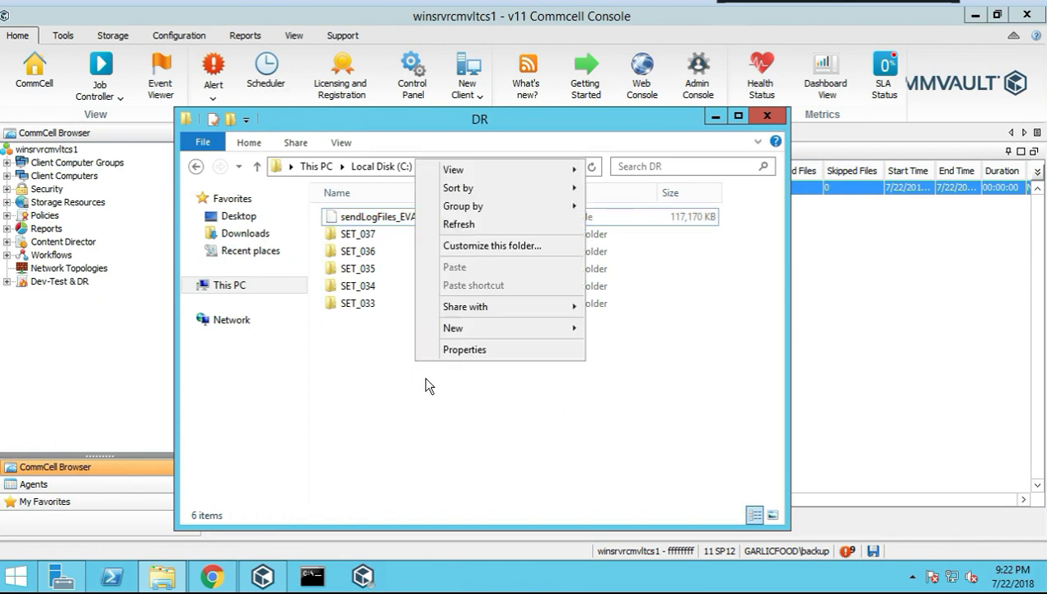
pyautogui.click(464, 224)
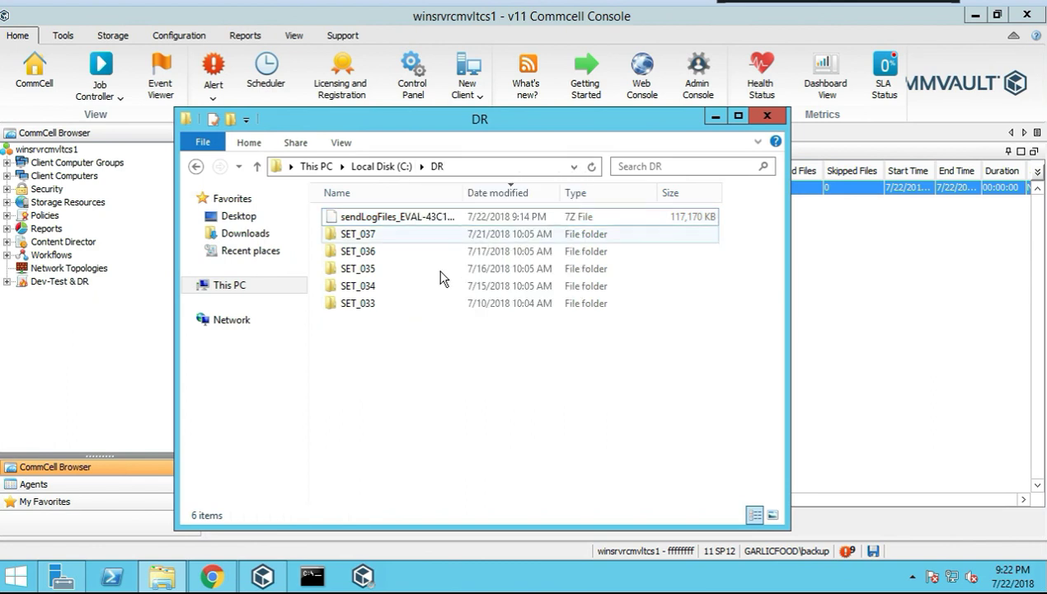
pyautogui.rightClick(410, 215)
pyautogui.moveTo(497, 245)
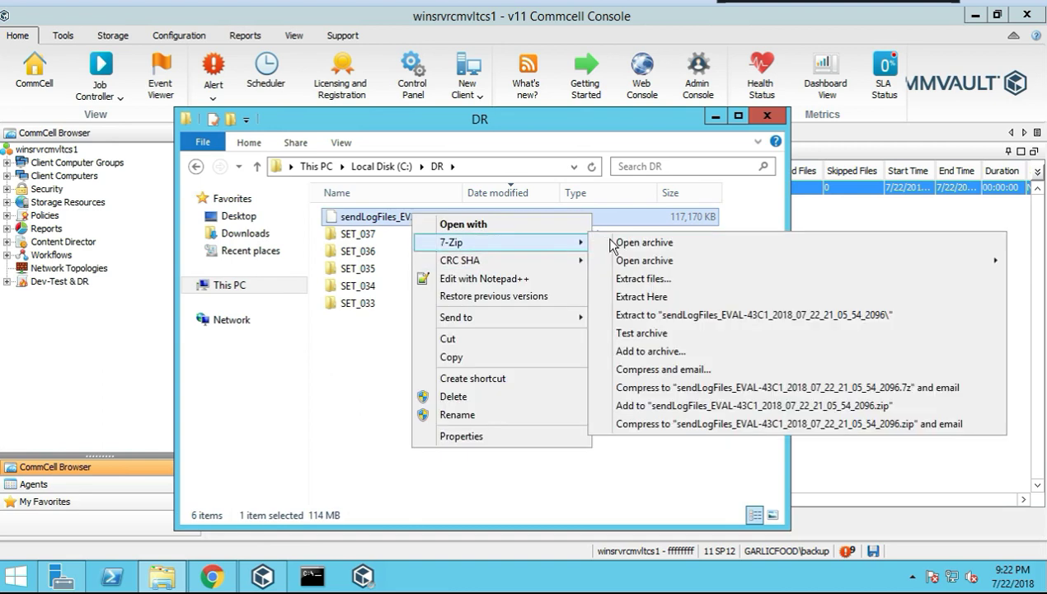
pyautogui.click(623, 241)
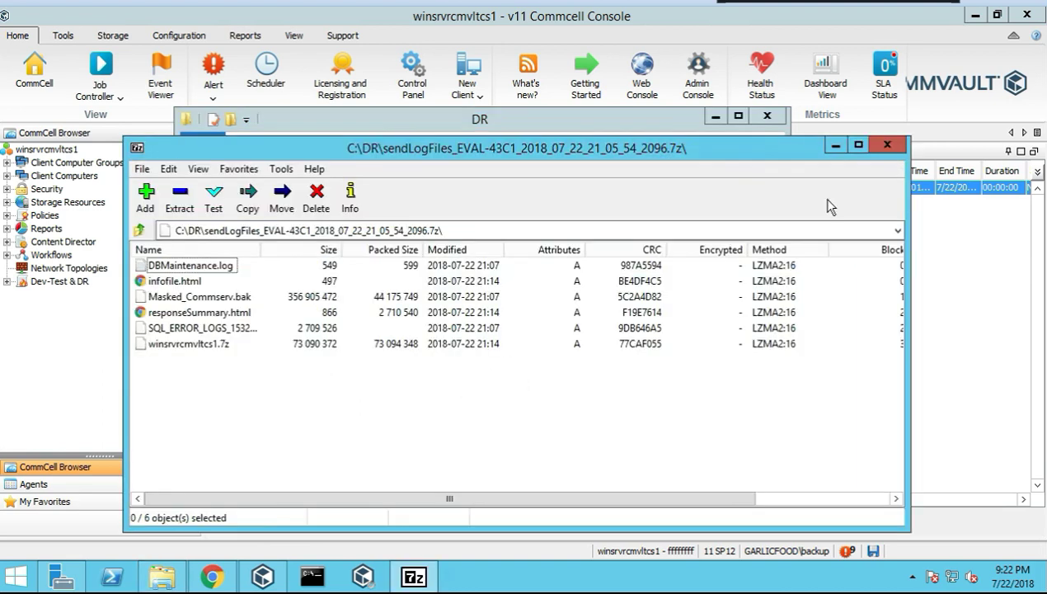
pyautogui.click(888, 146)
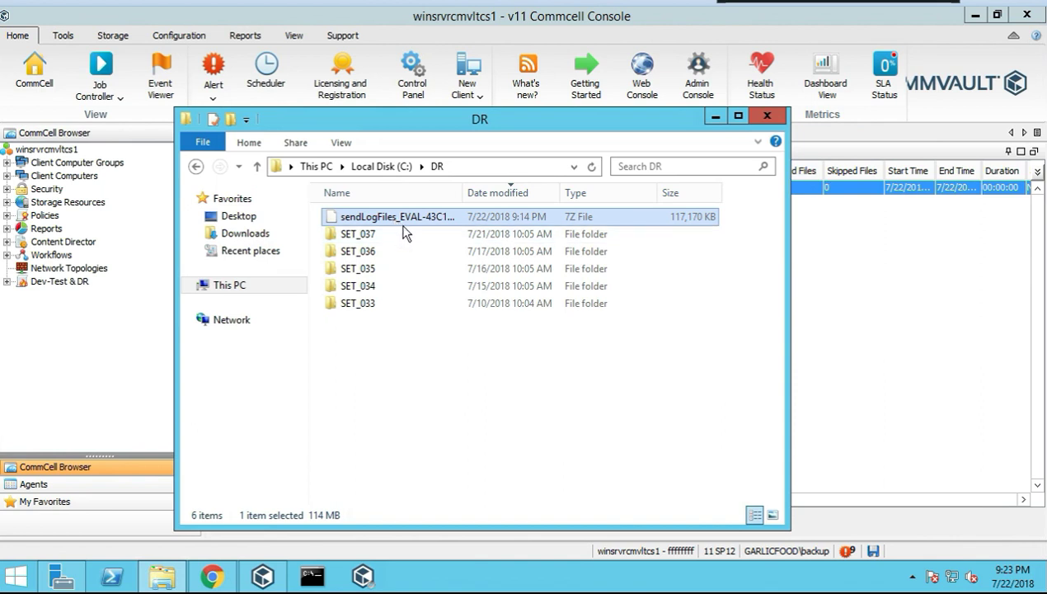
# Extract the sendLogFiles archive here into the DR folder
pyautogui.rightClick(393, 220)
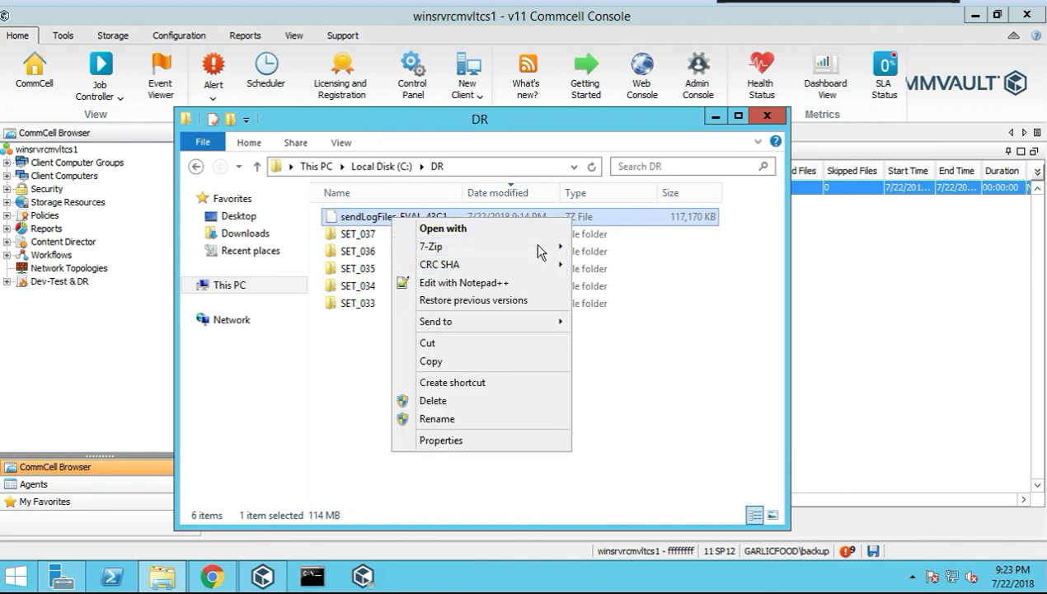
pyautogui.moveTo(534, 245)
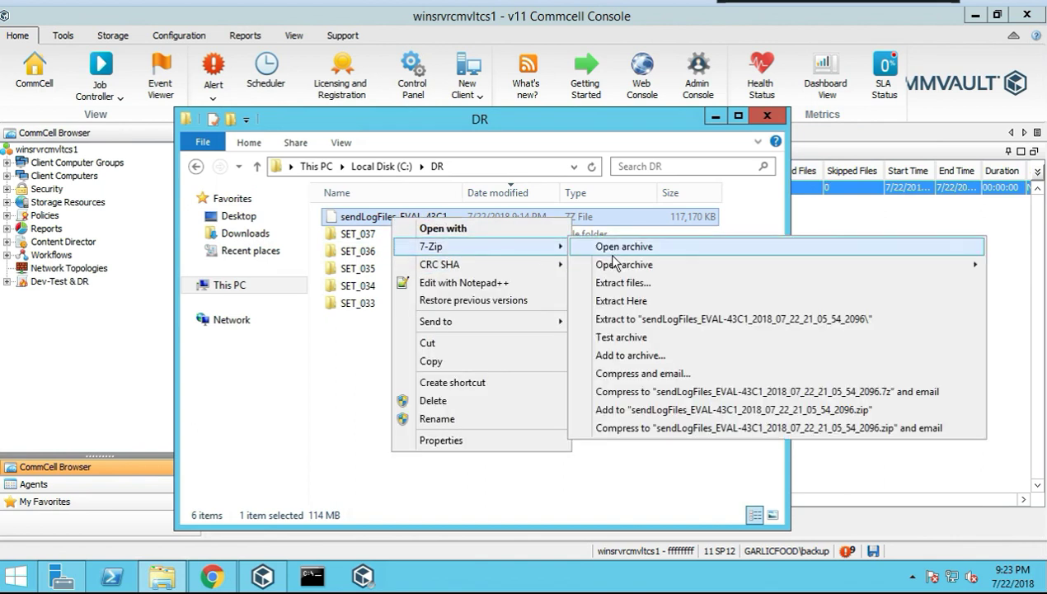
pyautogui.click(624, 302)
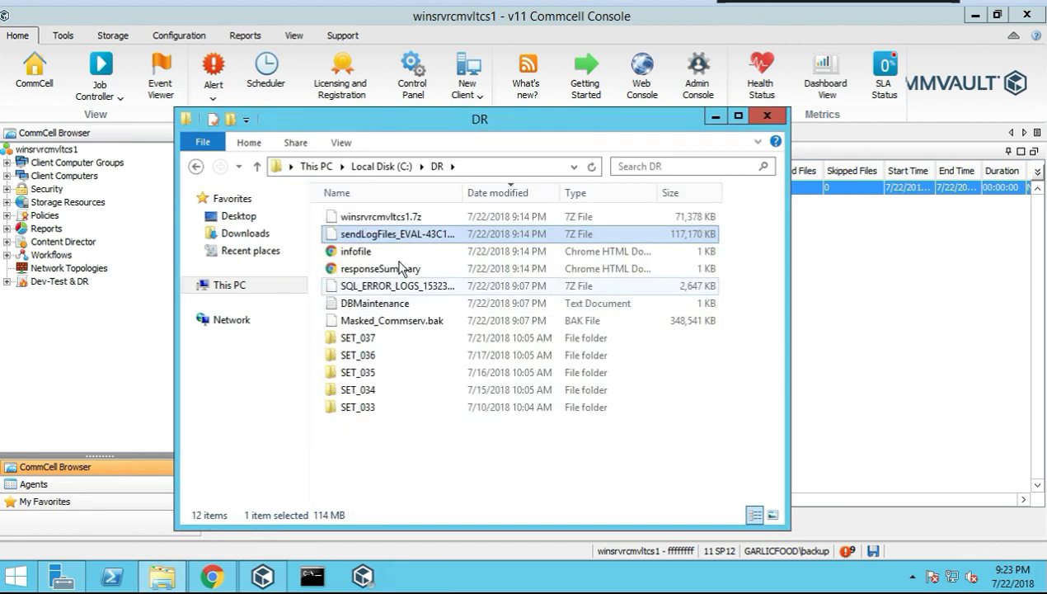
# Delete the original sendLogFiles archive from the DR folder
pyautogui.click(399, 236)
pyautogui.press('BackSpace')
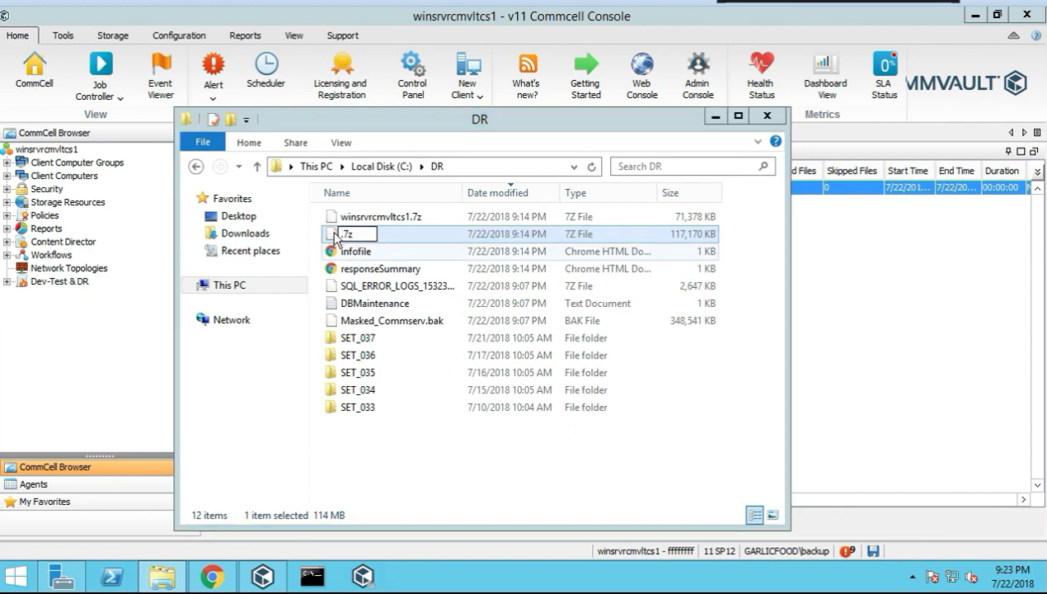
pyautogui.click(478, 250)
pyautogui.click(617, 288)
pyautogui.click(368, 235)
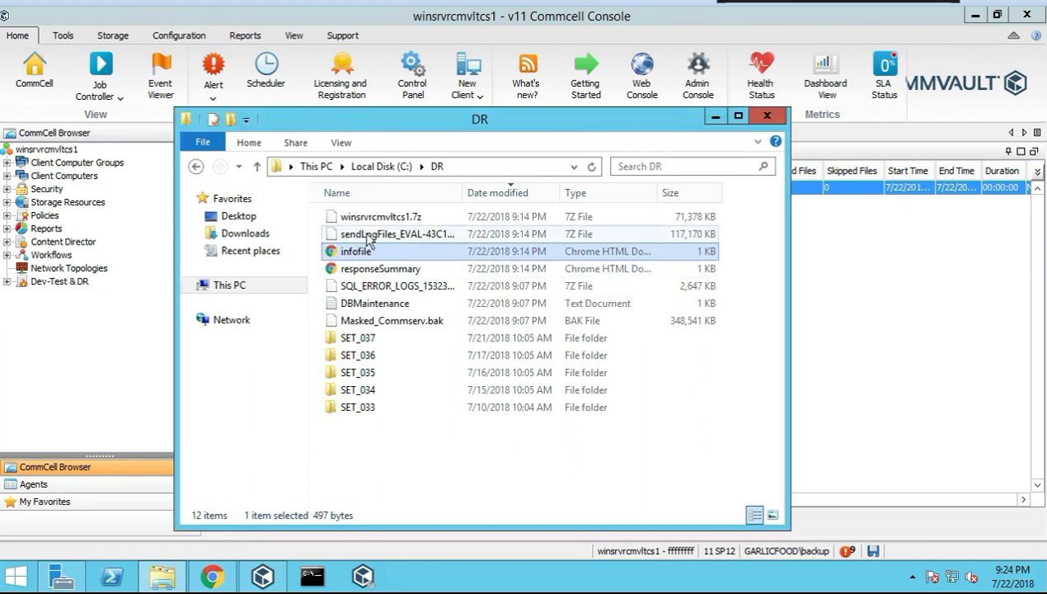
pyautogui.doubleClick(367, 237)
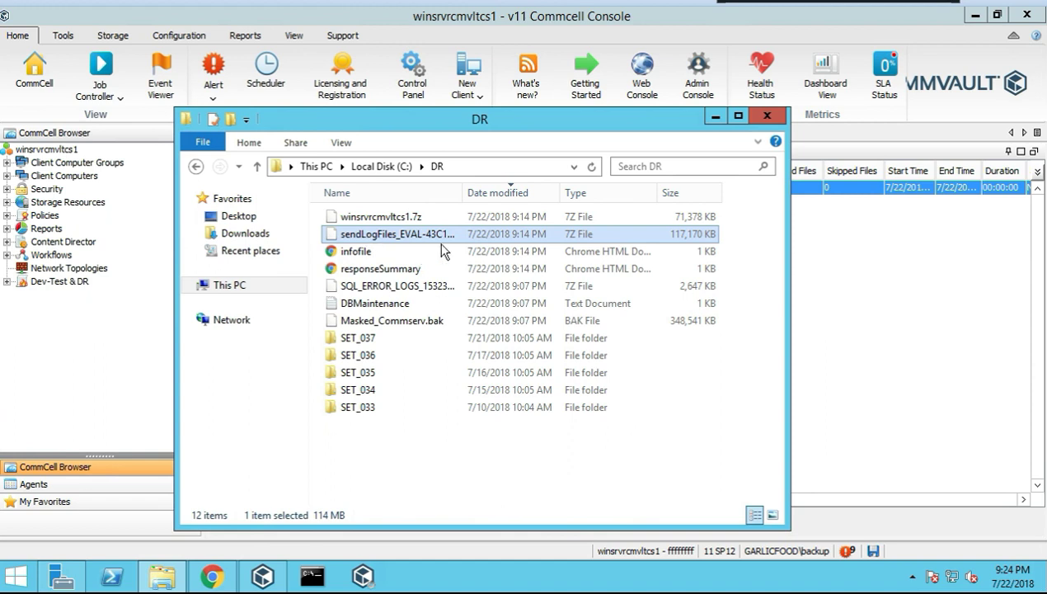
pyautogui.click(272, 177)
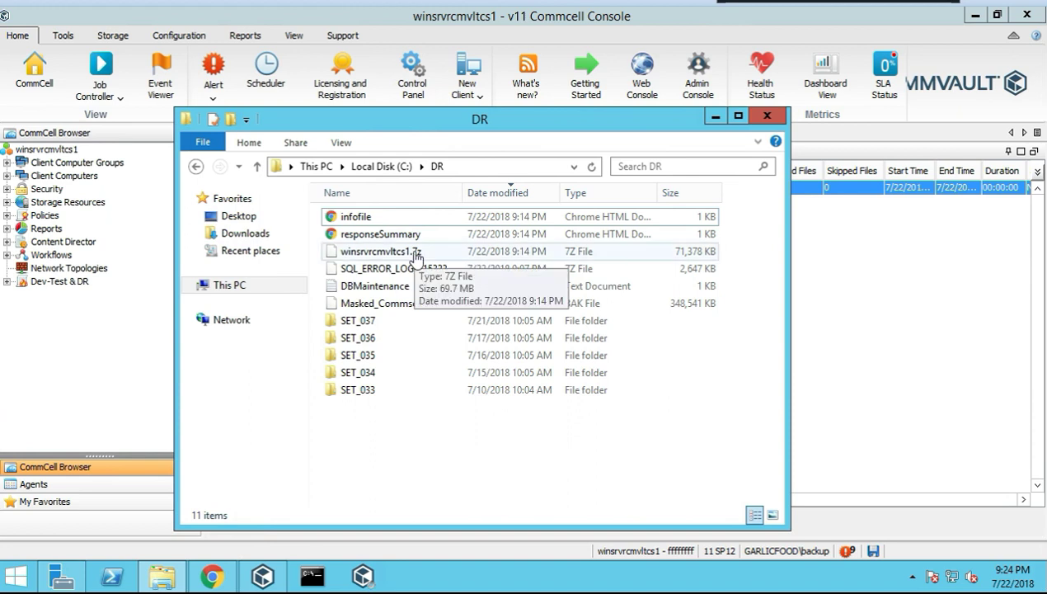
# Open the 7-Zip Extract files settings for winsrvrcmvltcs1.7z, then cancel without extracting
pyautogui.rightClick(415, 256)
pyautogui.moveTo(481, 280)
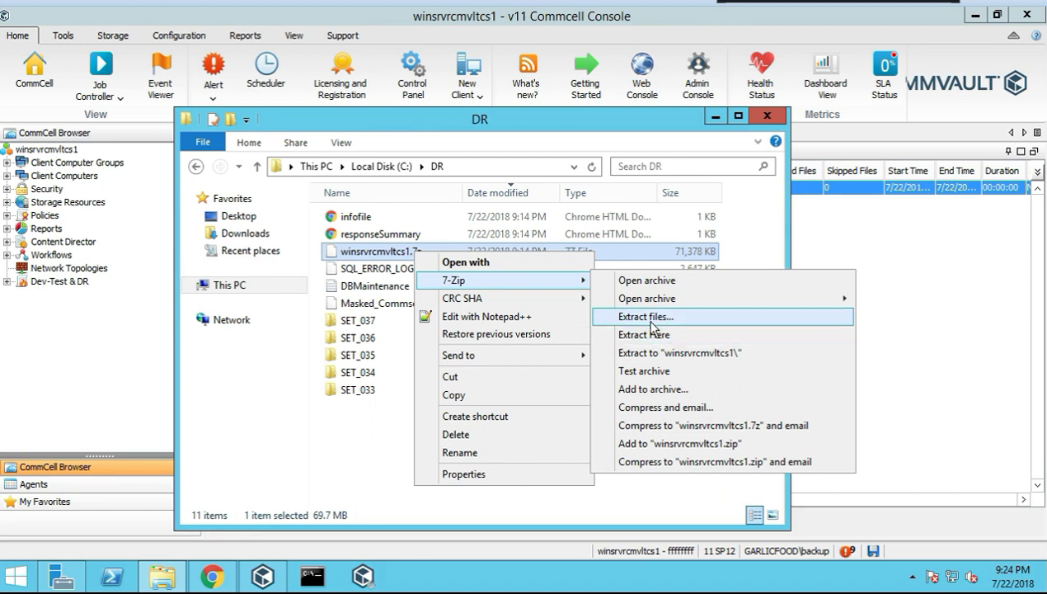
pyautogui.click(647, 318)
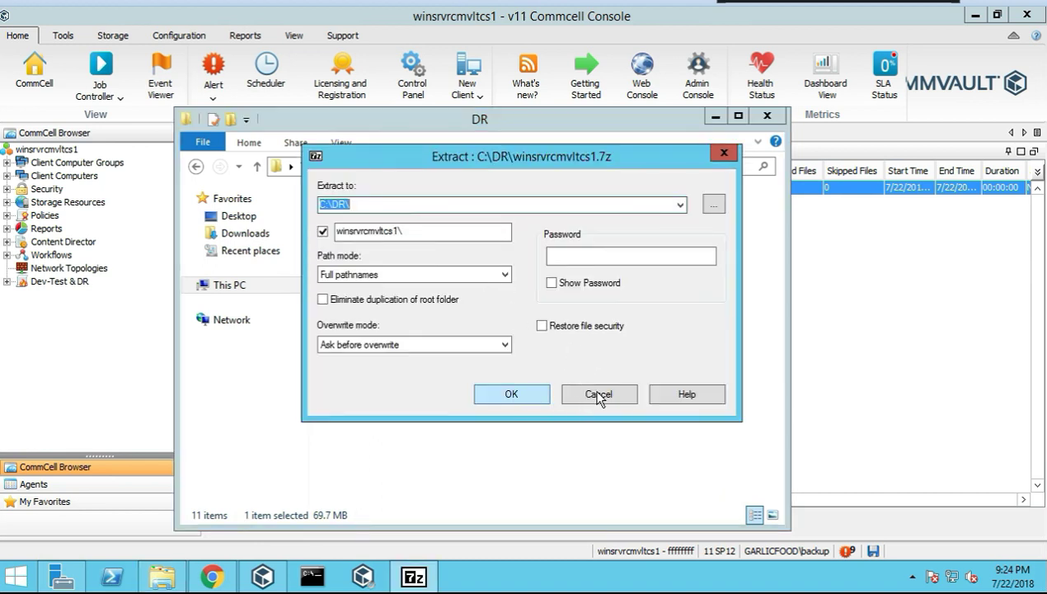
pyautogui.click(599, 394)
pyautogui.click(600, 391)
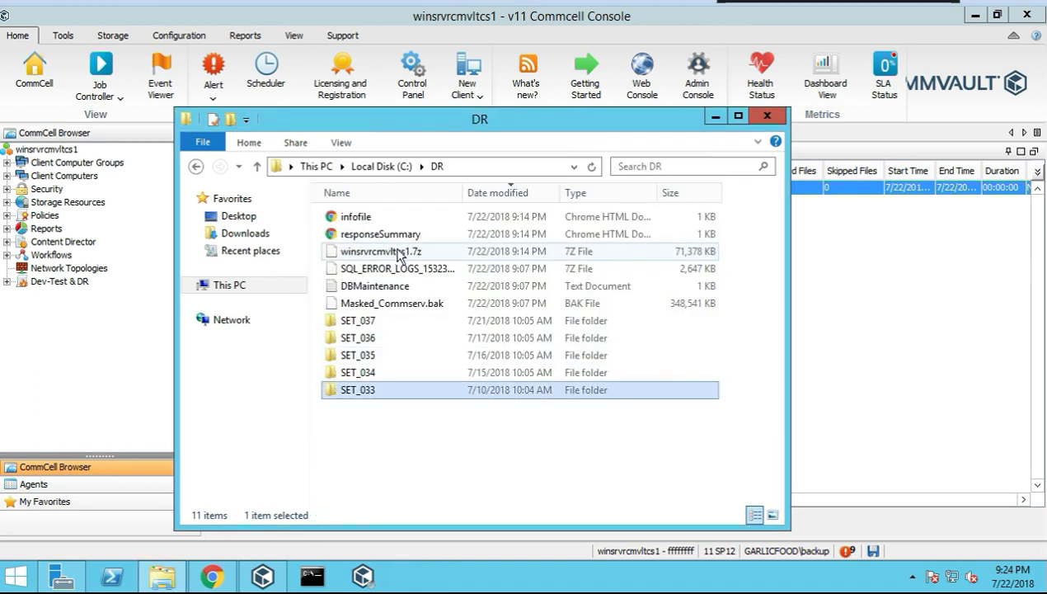
pyautogui.rightClick(427, 251)
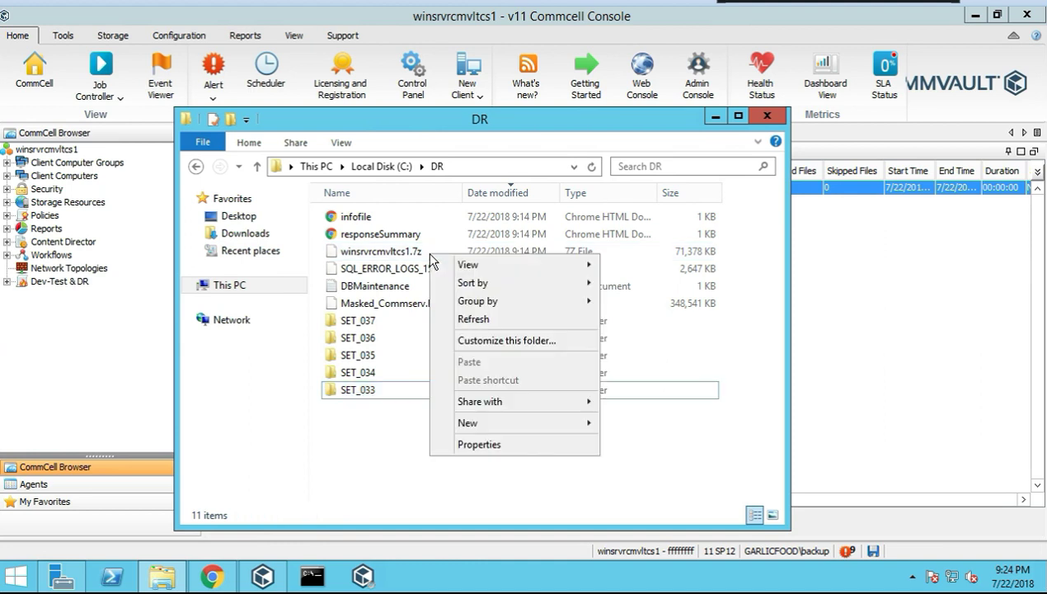
pyautogui.click(418, 252)
# Extract winsrvrcmvltcs1.7z directly into the DR folder
pyautogui.rightClick(418, 252)
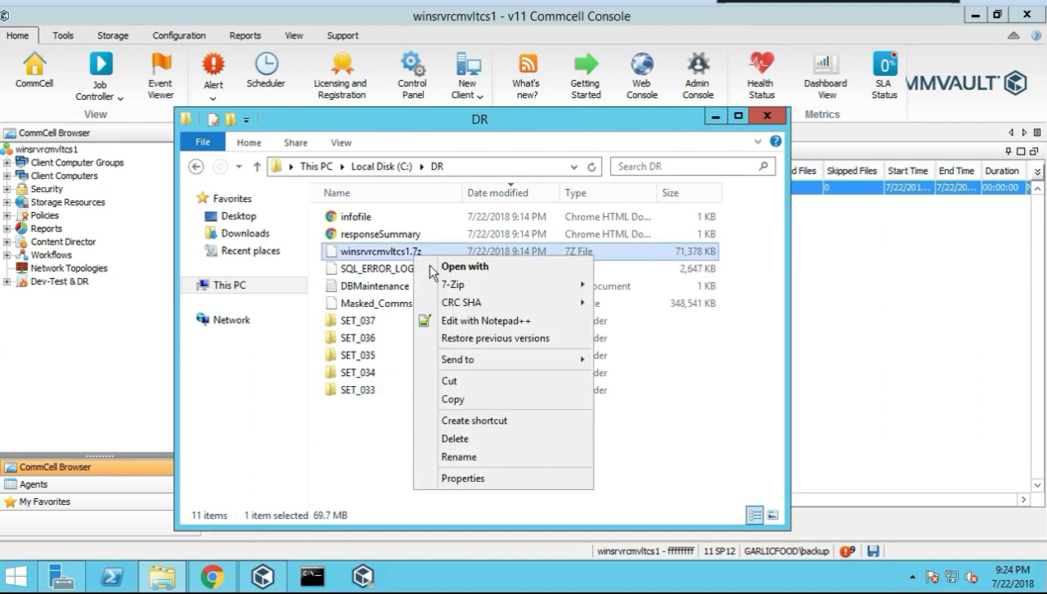
pyautogui.moveTo(587, 287)
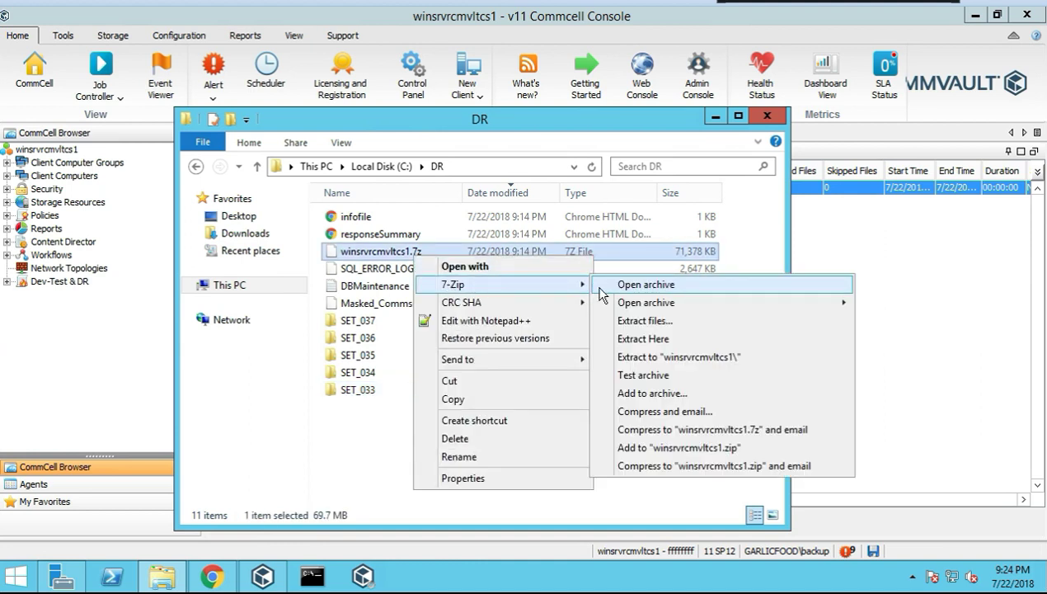
pyautogui.click(640, 340)
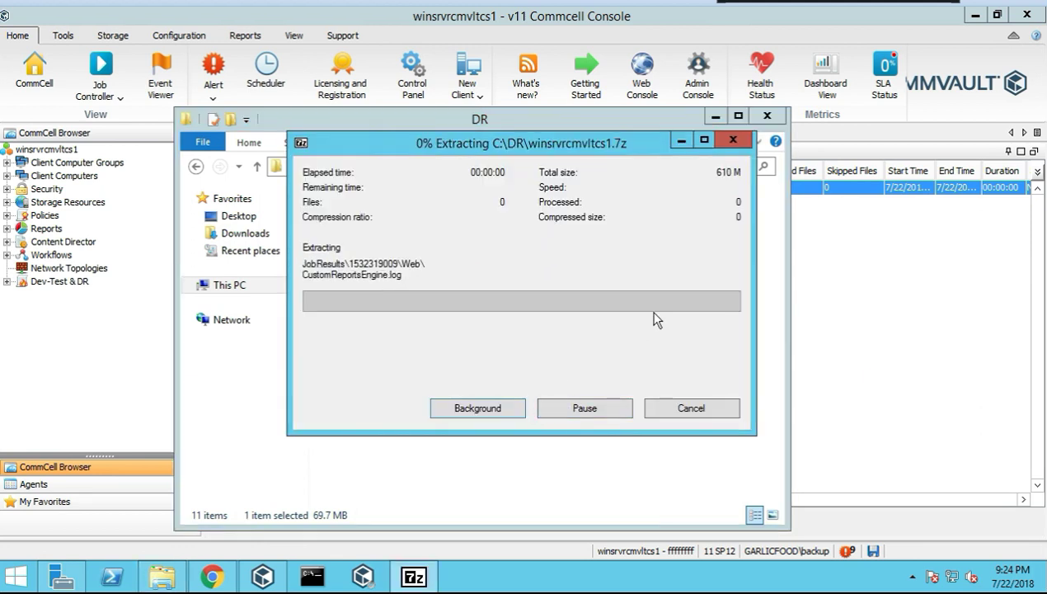
pyautogui.rightClick(625, 342)
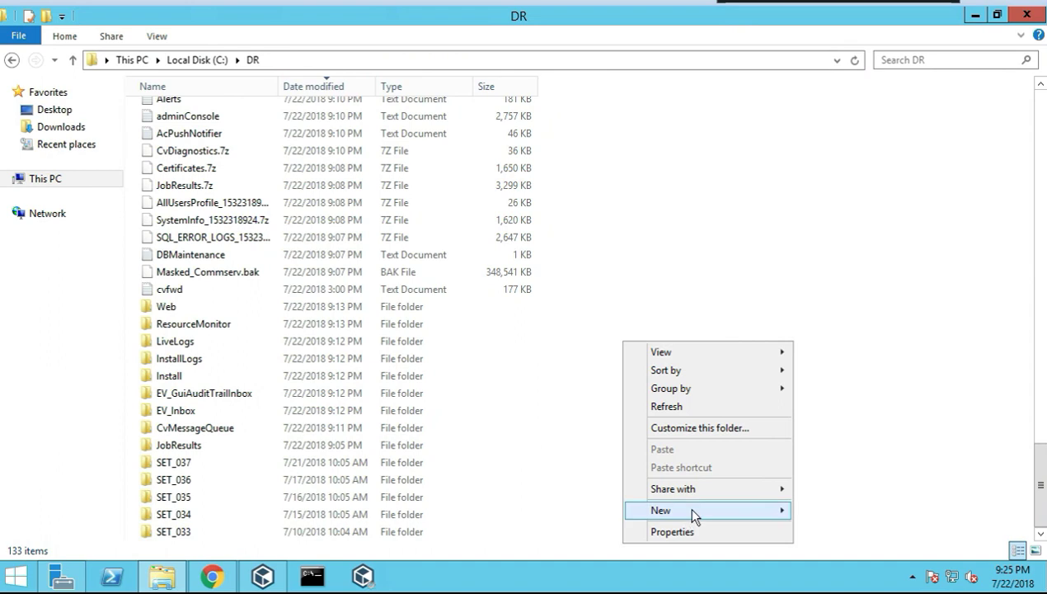
# Create a folder named logs in DR and move the extracted items into it
pyautogui.moveTo(718, 510)
pyautogui.click(825, 511)
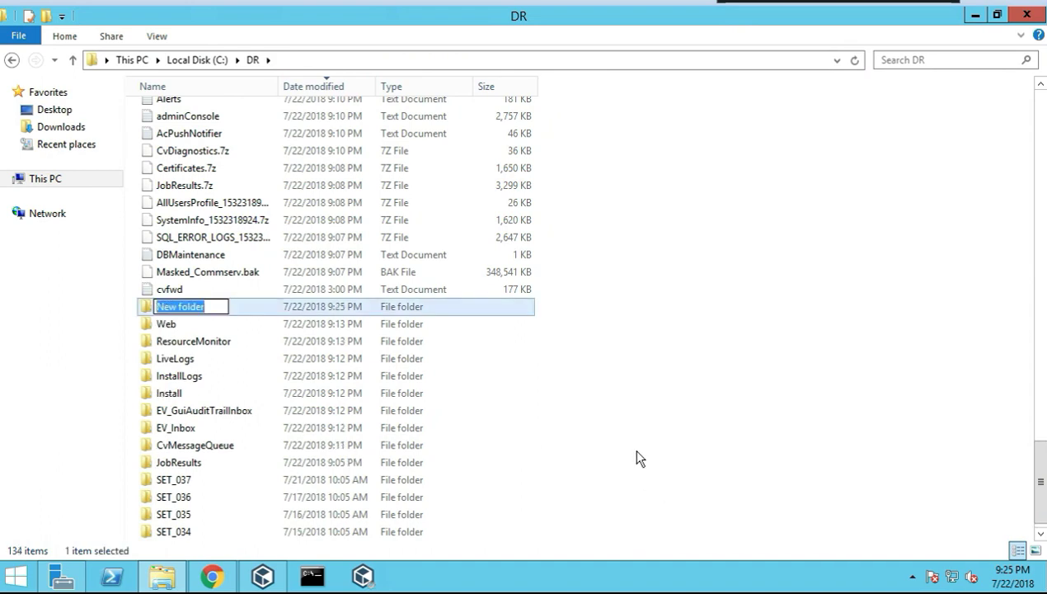
pyautogui.write('logs')
pyautogui.press('Return')
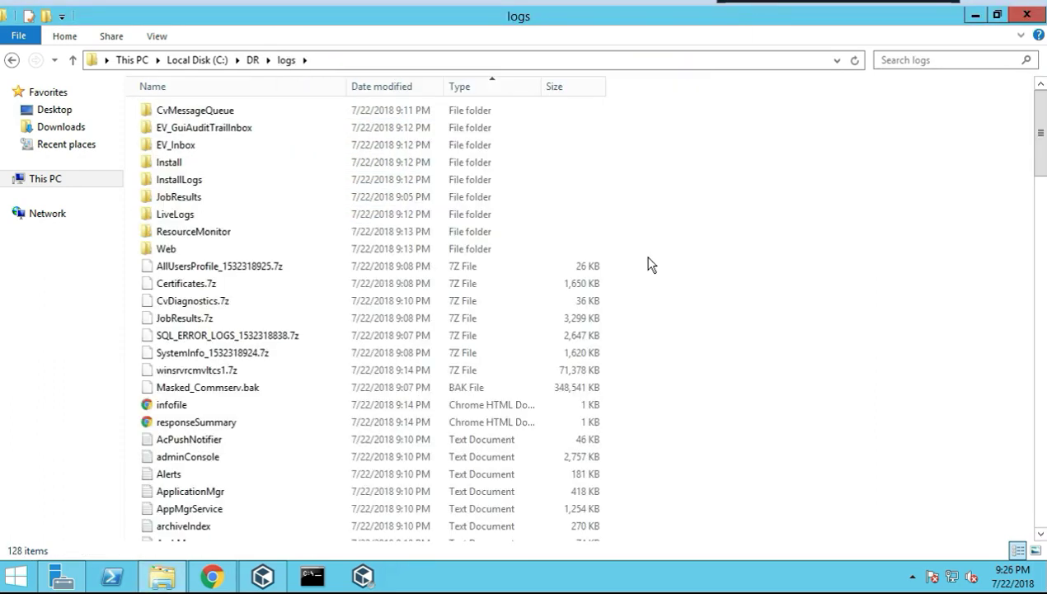
pyautogui.moveTo(648, 257)
pyautogui.mouseDown()
pyautogui.moveTo(224, 304)
pyautogui.moveTo(631, 283)
pyautogui.moveTo(658, 271)
pyautogui.mouseUp()
pyautogui.moveTo(345, 298); pyautogui.dragTo(179, 370)
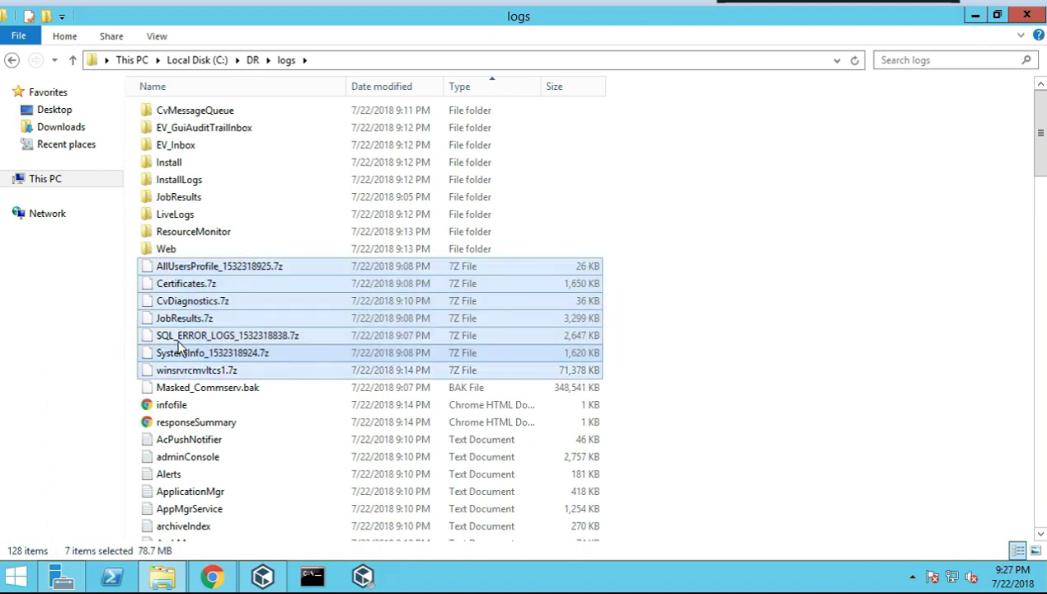
# Extract the seven 7z archives inside logs, peek into InstallLogs, then open the Install folder
pyautogui.rightClick(177, 341)
pyautogui.moveTo(330, 355)
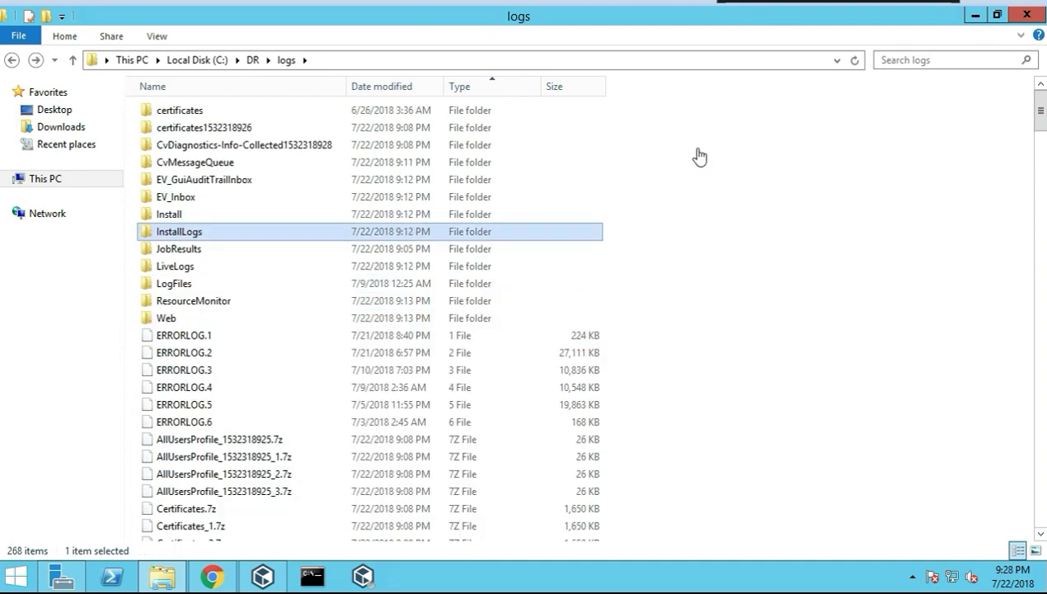
pyautogui.doubleClick(178, 233)
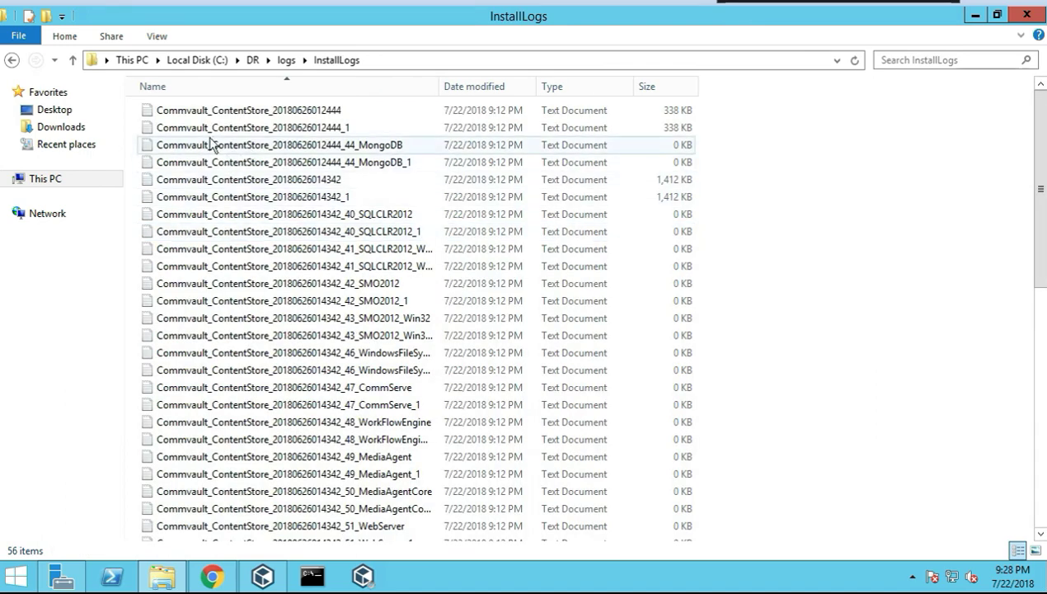
pyautogui.click(12, 61)
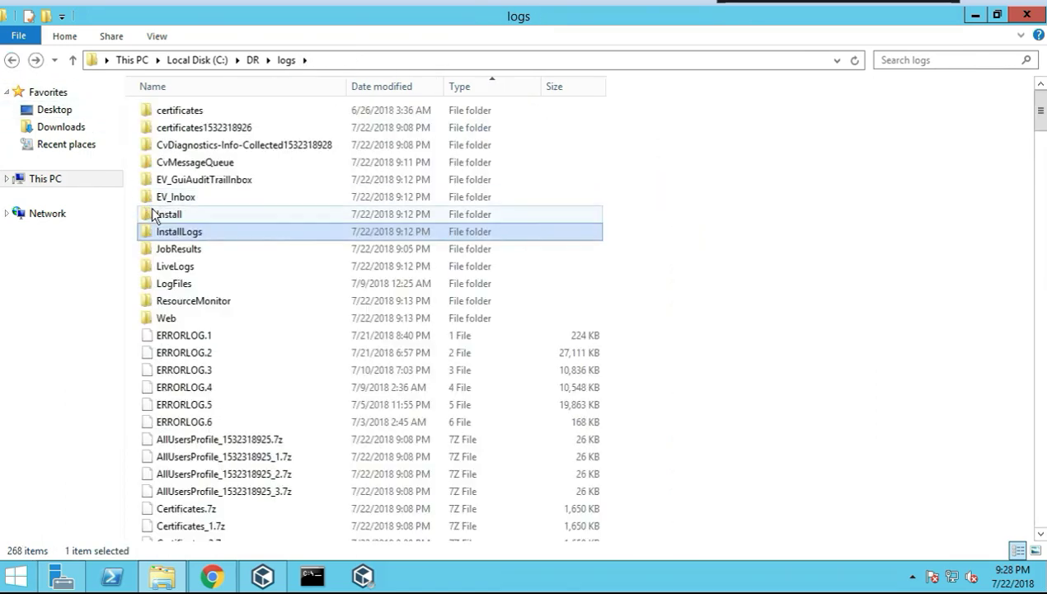
pyautogui.doubleClick(154, 213)
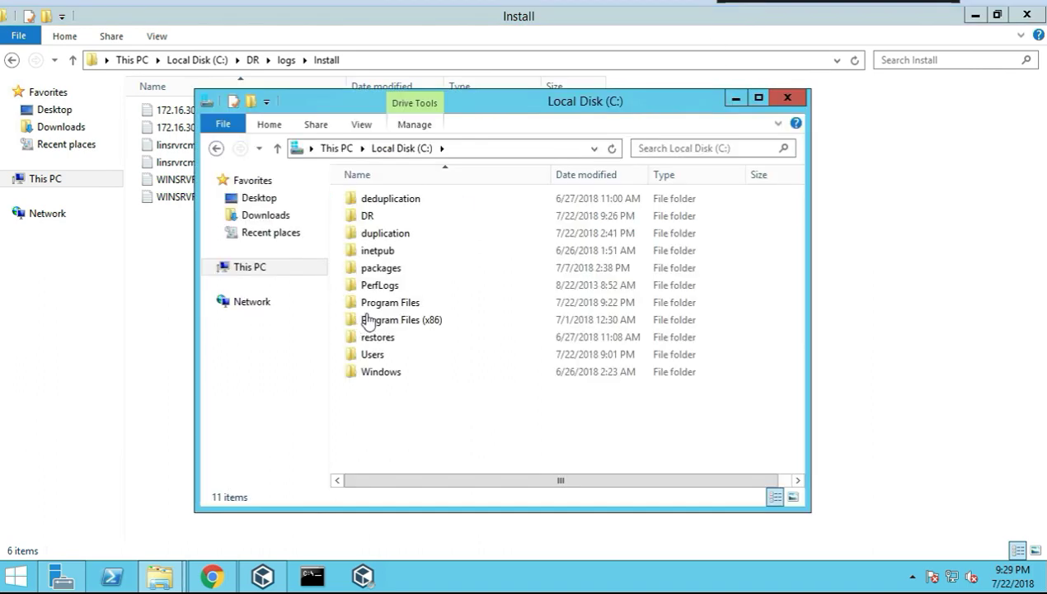
# Browse to Program Files\Commvault\ContentStore\Base and jump to the GxTail application by typing 'gx'
pyautogui.click(379, 307)
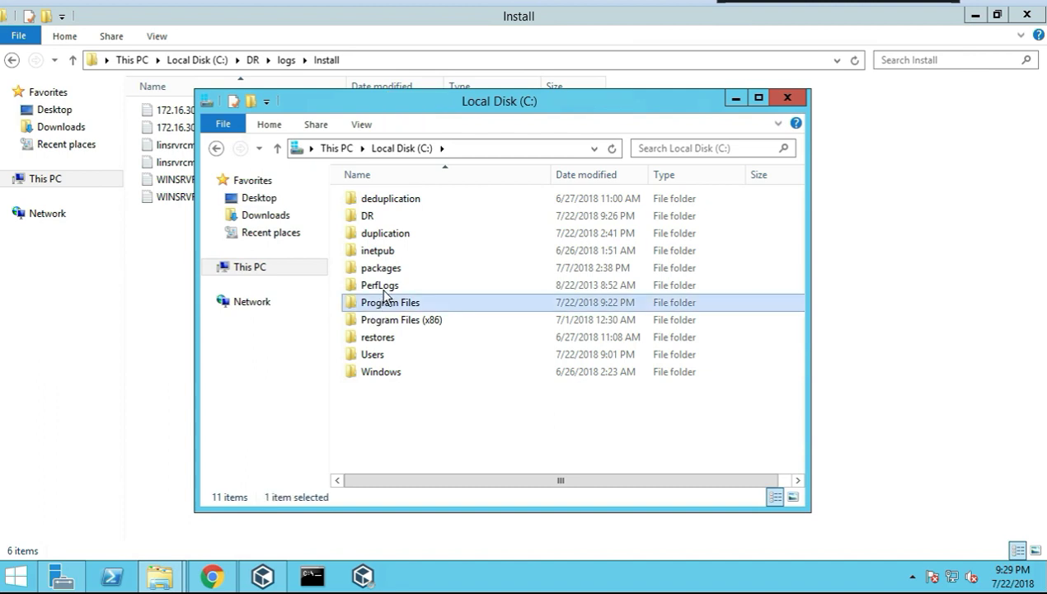
pyautogui.doubleClick(385, 304)
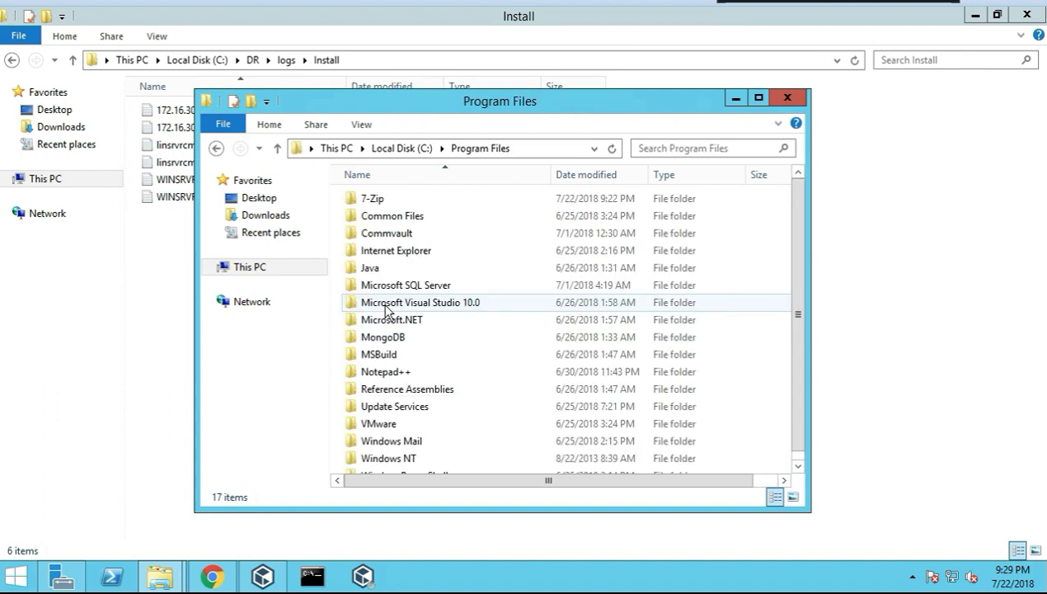
pyautogui.doubleClick(387, 234)
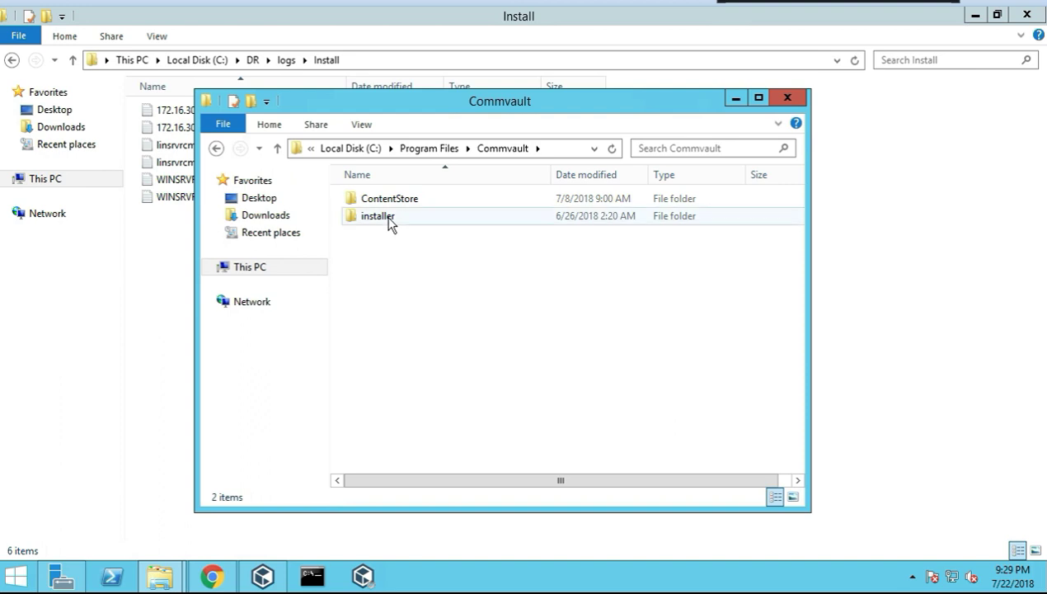
pyautogui.doubleClick(389, 220)
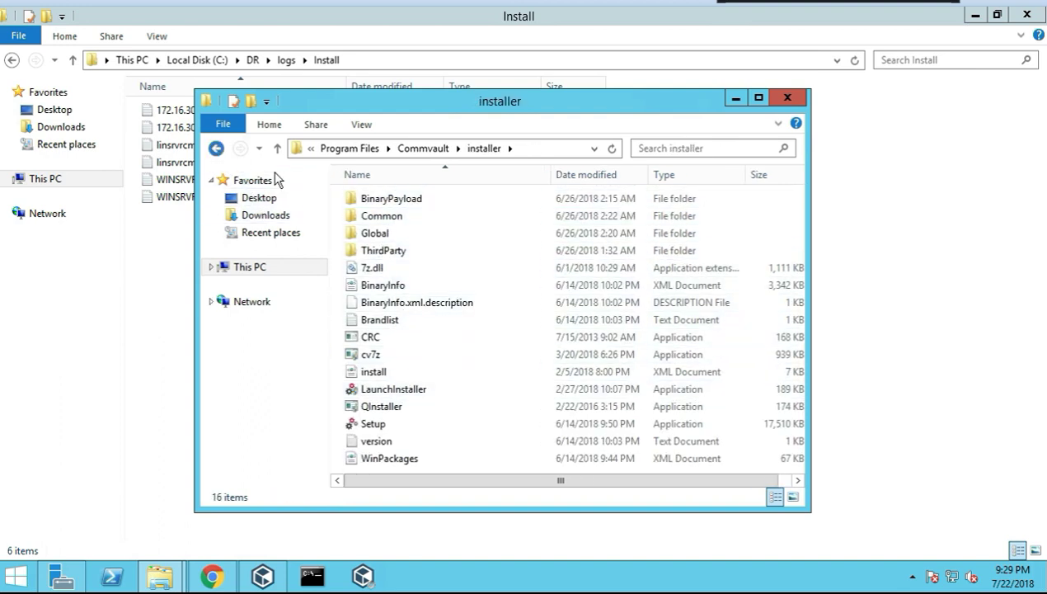
pyautogui.press('BackSpace')
pyautogui.doubleClick(369, 198)
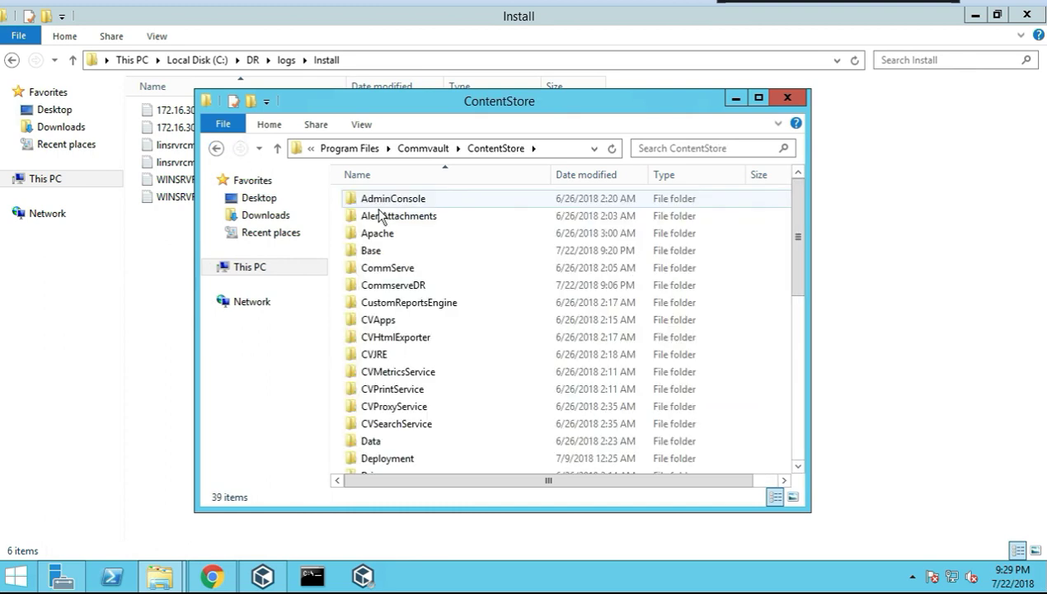
pyautogui.doubleClick(373, 250)
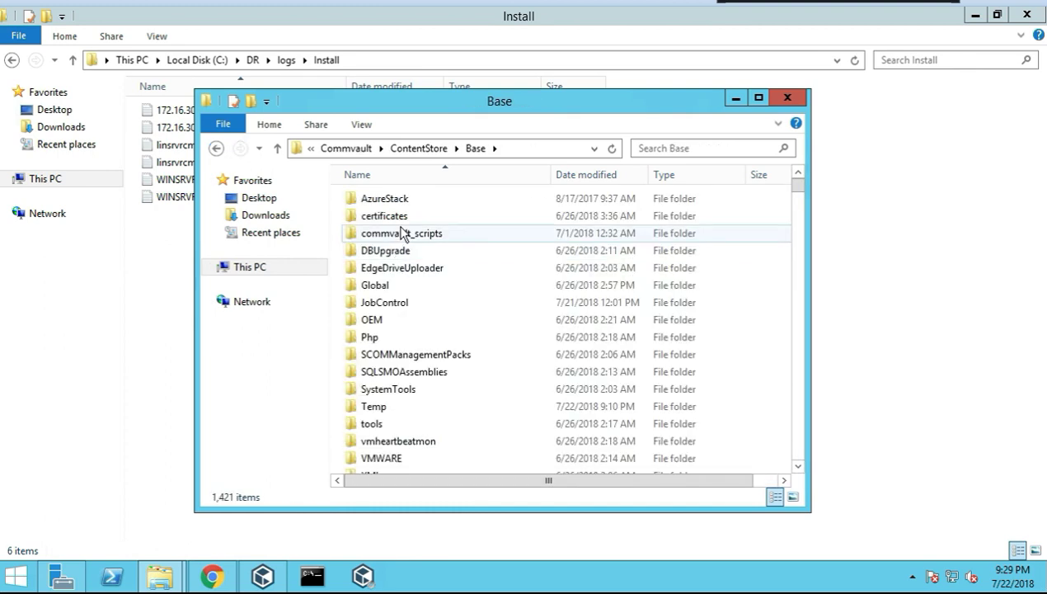
pyautogui.click(402, 233)
pyautogui.write('gx')
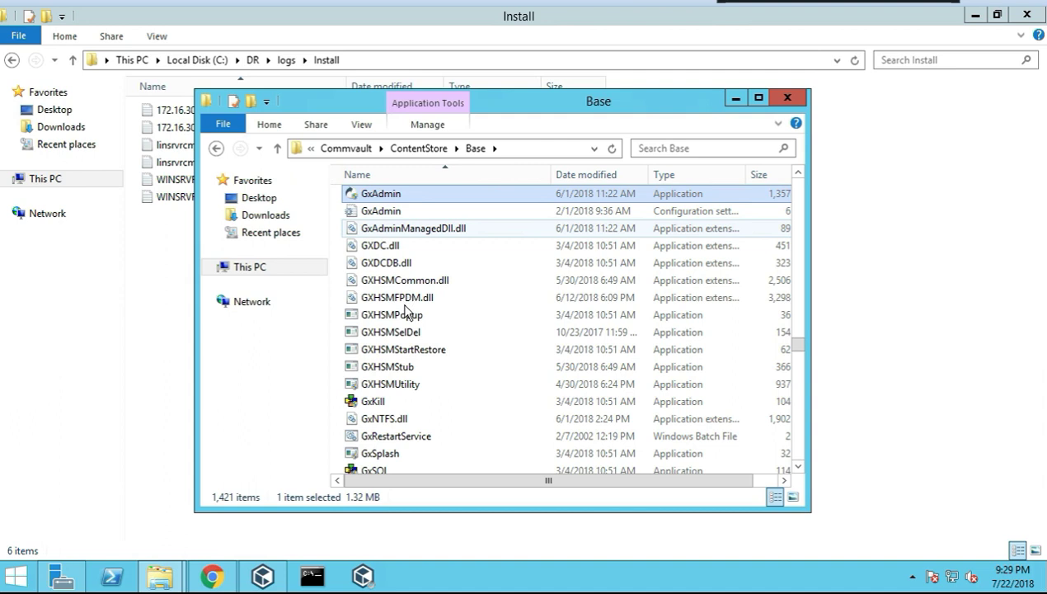
pyautogui.scroll(-1, 388, 372)
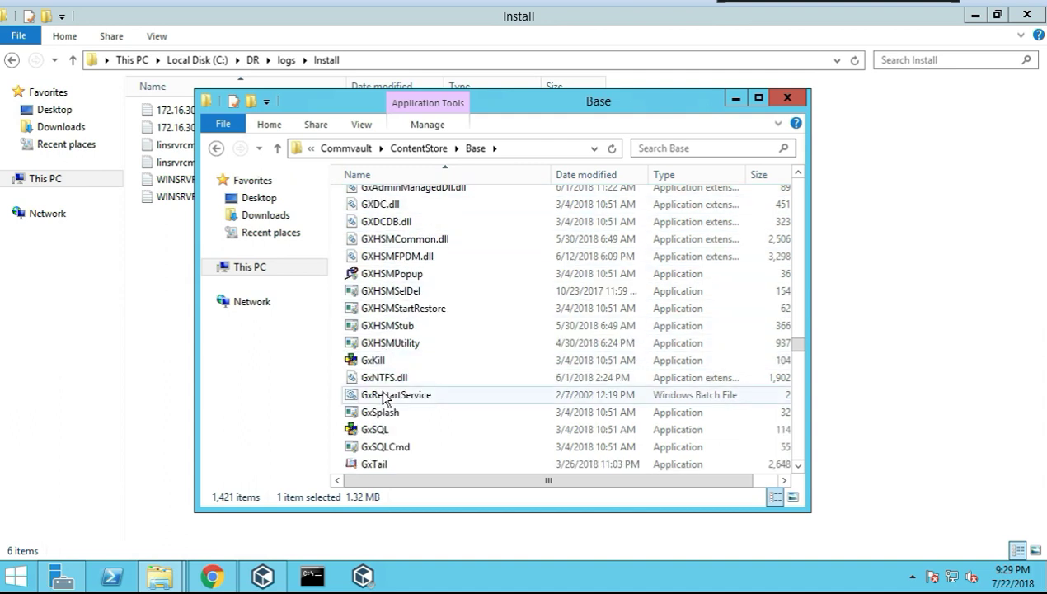
pyautogui.scroll(-1, 381, 403)
# Launch GxTail and reposition its window on screen
pyautogui.doubleClick(381, 415)
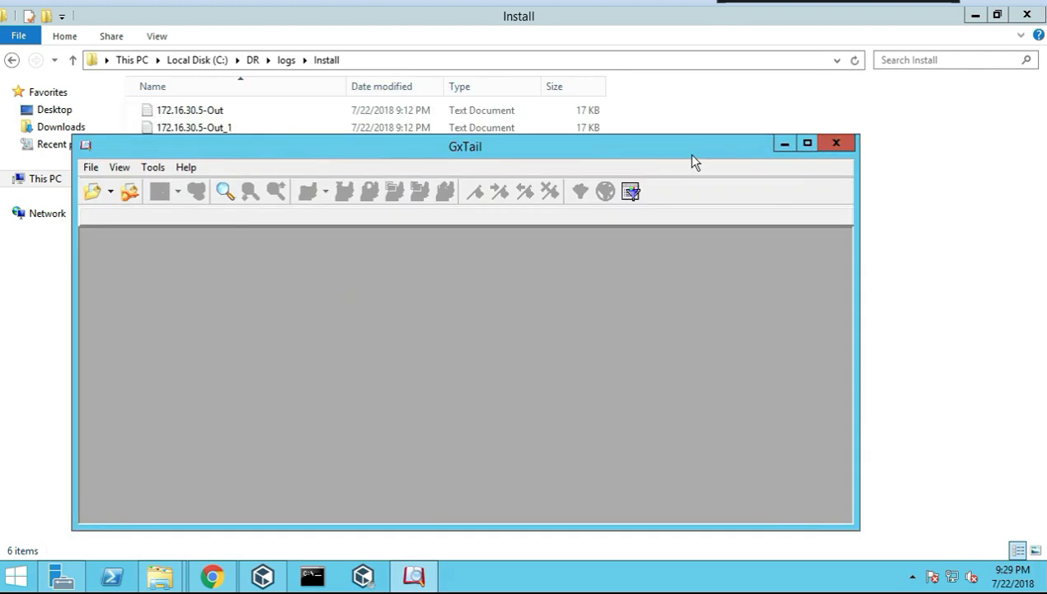
pyautogui.moveTo(670, 150); pyautogui.dragTo(701, 64)
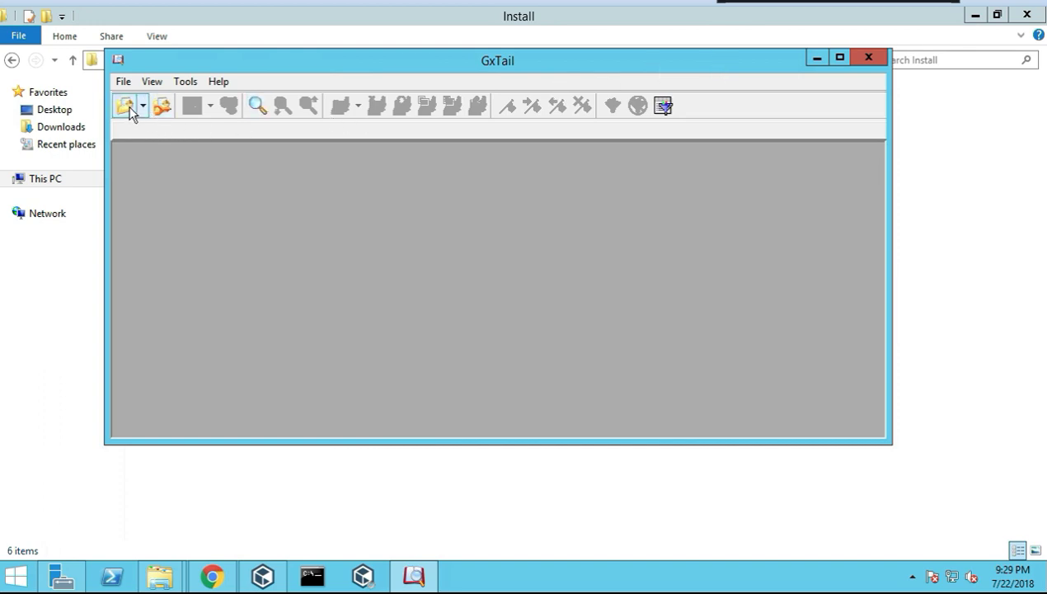
pyautogui.moveTo(196, 66); pyautogui.dragTo(268, 113)
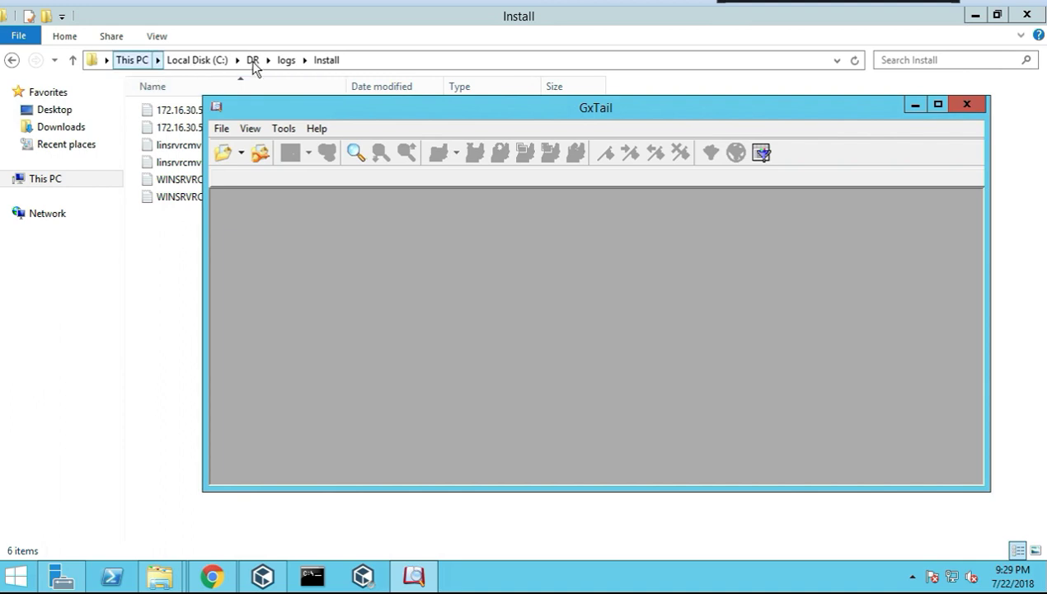
pyautogui.click(224, 150)
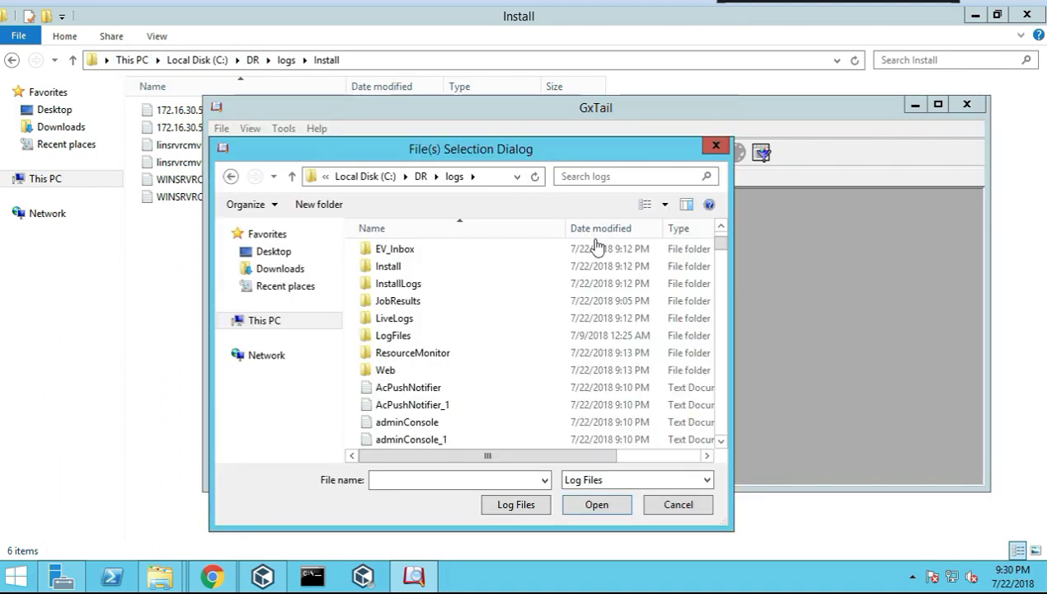
pyautogui.click(397, 272)
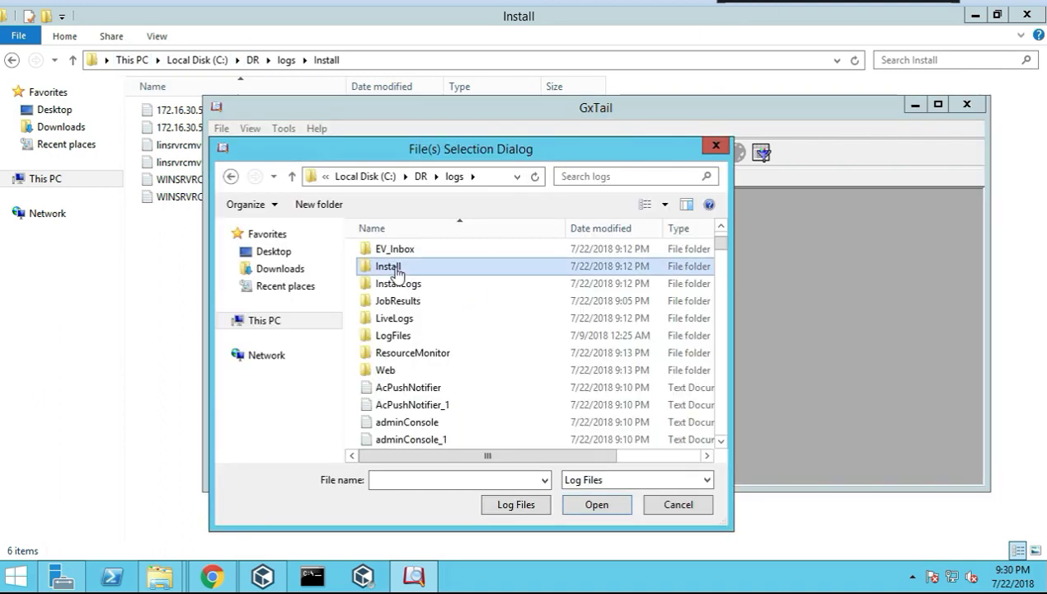
pyautogui.doubleClick(397, 272)
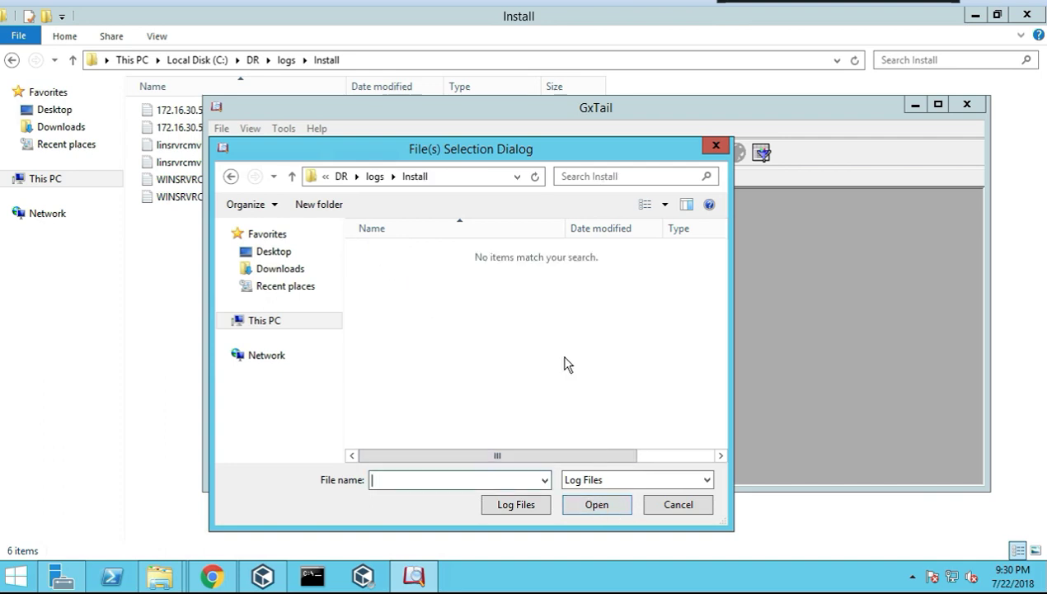
pyautogui.click(657, 504)
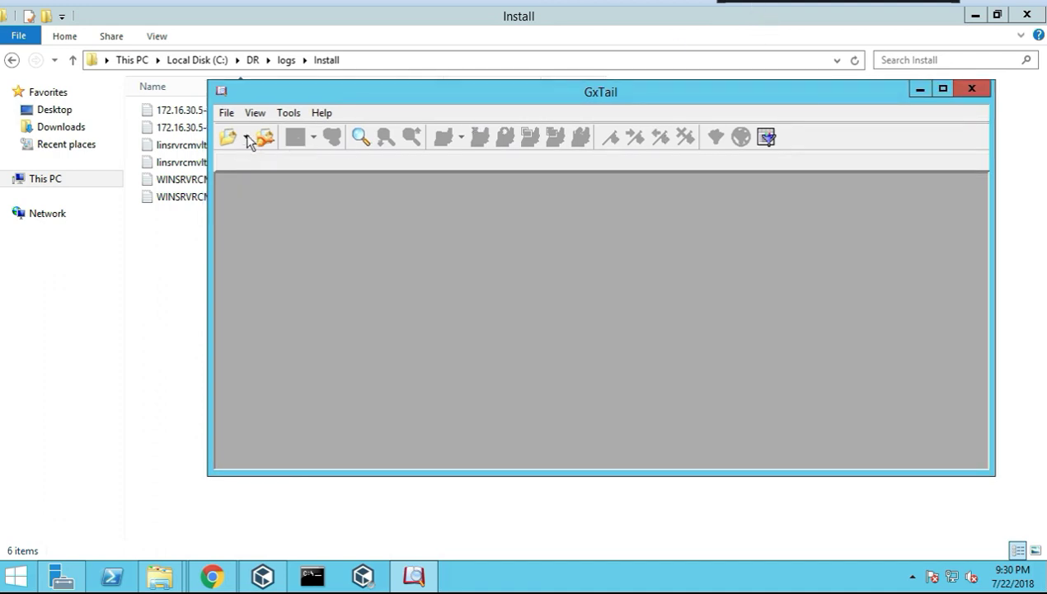
# Open the 172.16.30.5-Out log from C:\DR\logs\Install via Open File in Last File Open Folder
pyautogui.click(246, 138)
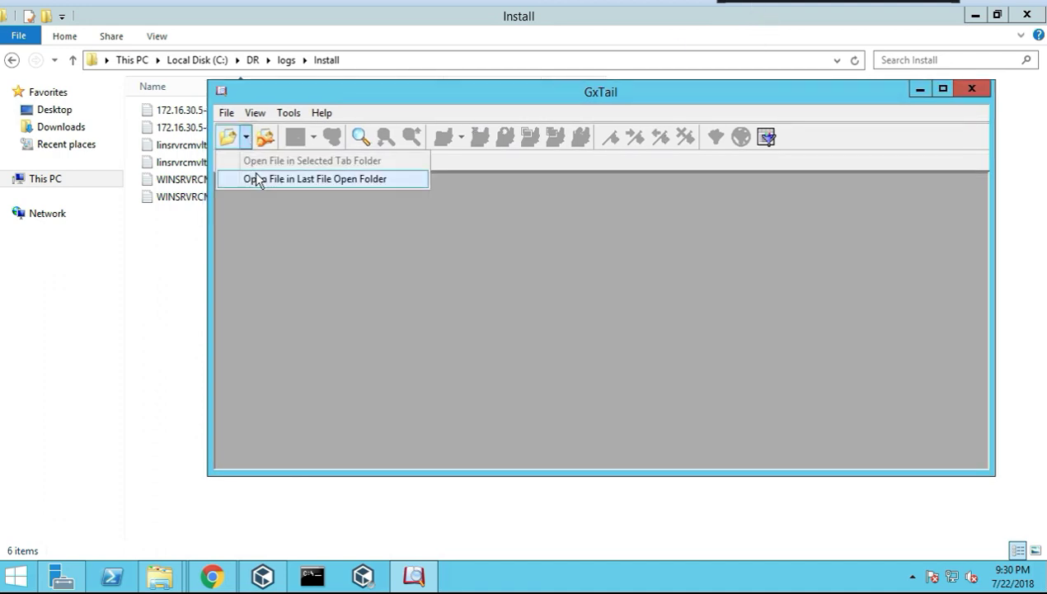
pyautogui.click(309, 181)
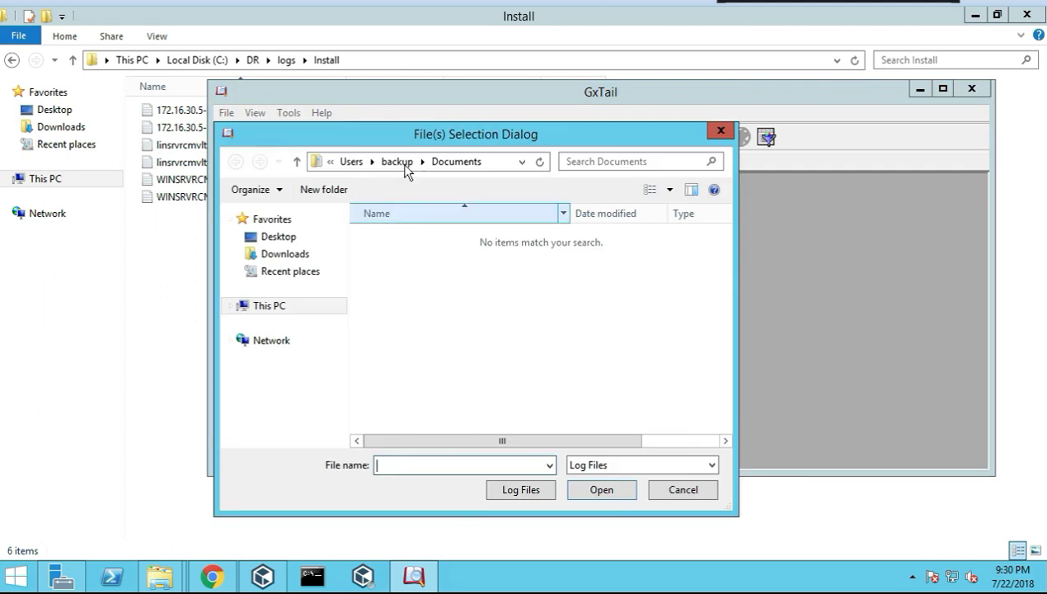
pyautogui.click(395, 161)
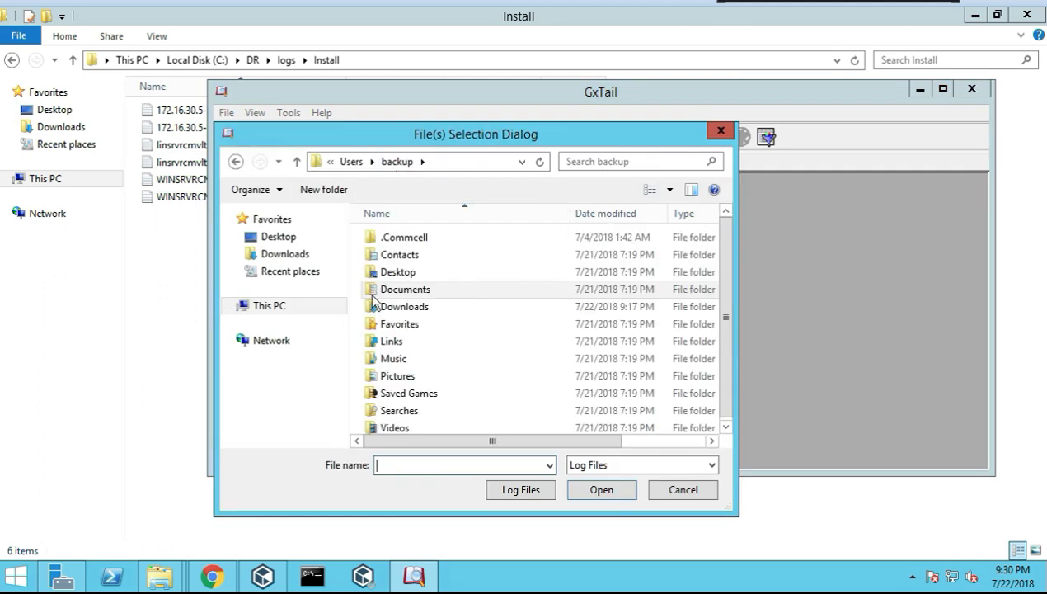
pyautogui.doubleClick(388, 416)
pyautogui.doubleClick(386, 256)
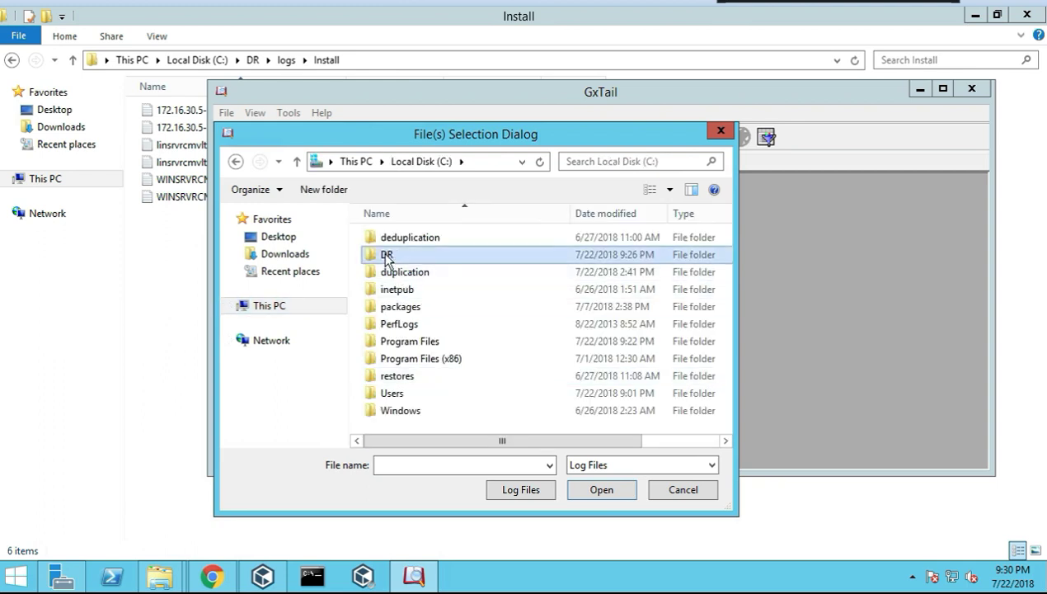
pyautogui.doubleClick(386, 240)
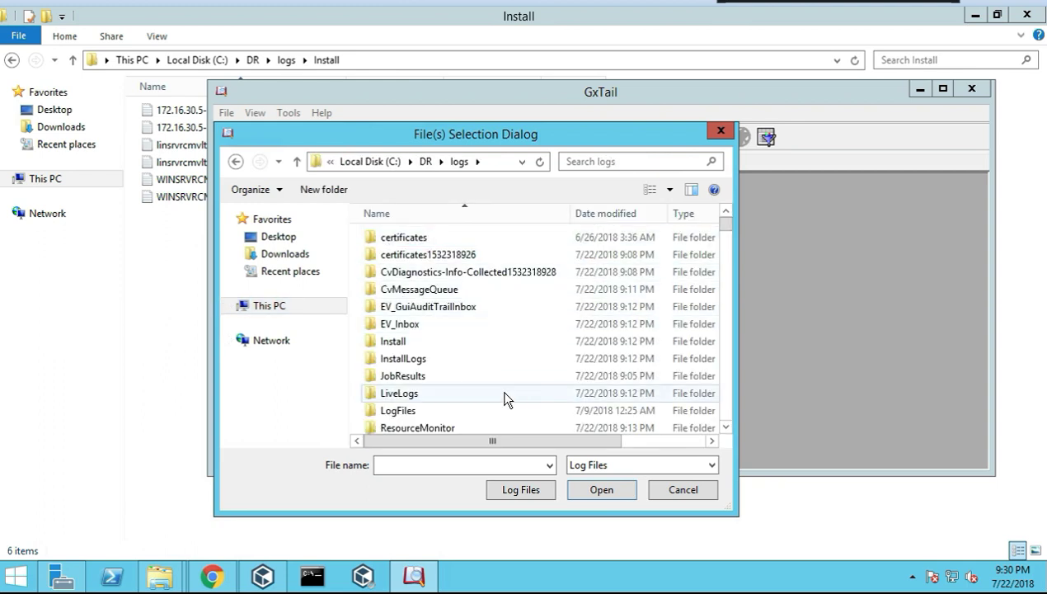
pyautogui.scroll(-4, 507, 394)
pyautogui.scroll(-4, 495, 361)
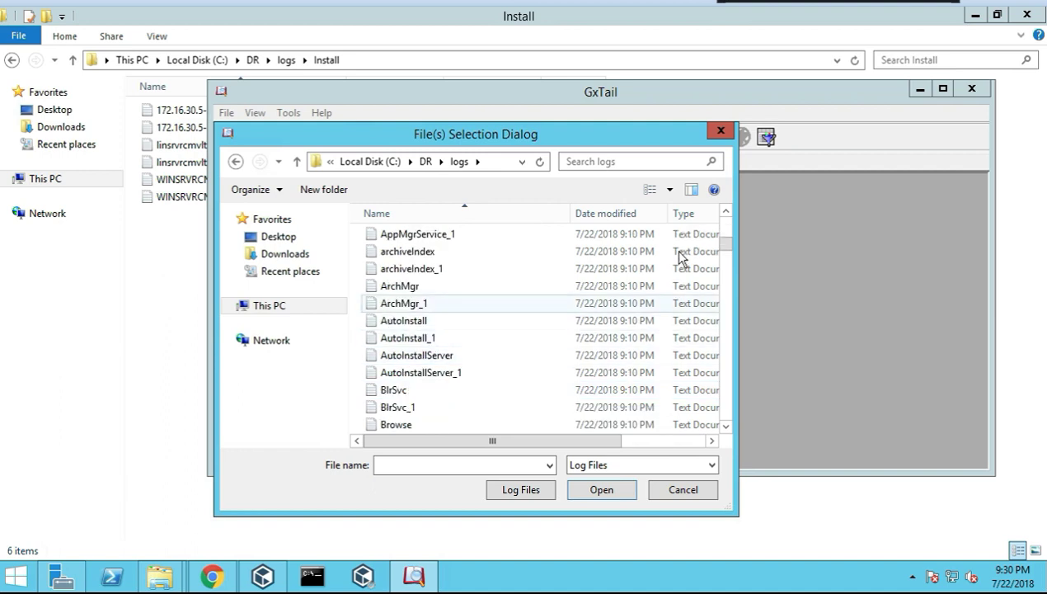
pyautogui.moveTo(726, 244); pyautogui.dragTo(757, 4)
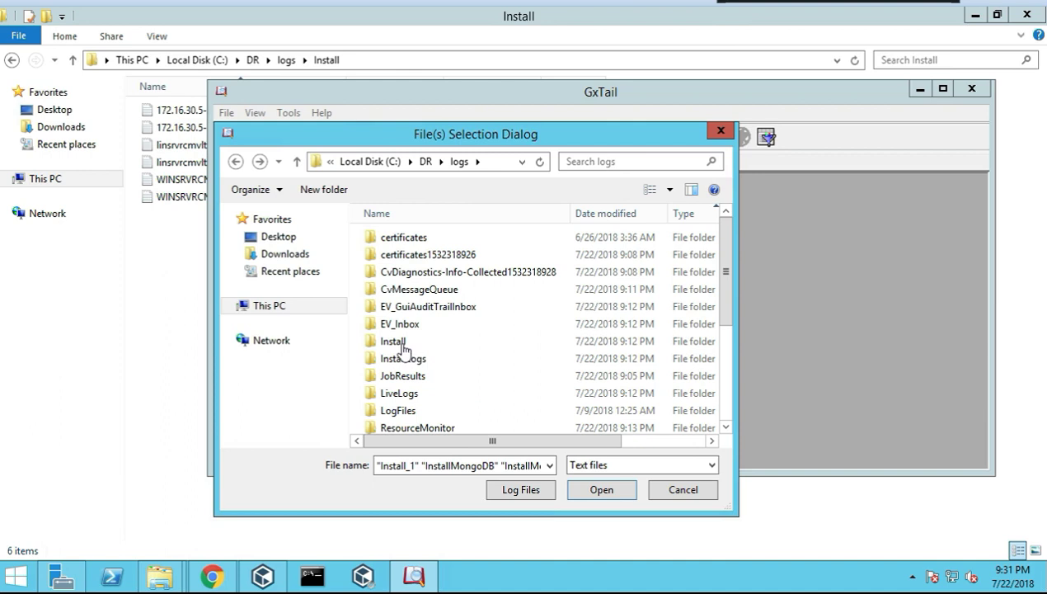
pyautogui.click(404, 349)
pyautogui.doubleClick(398, 348)
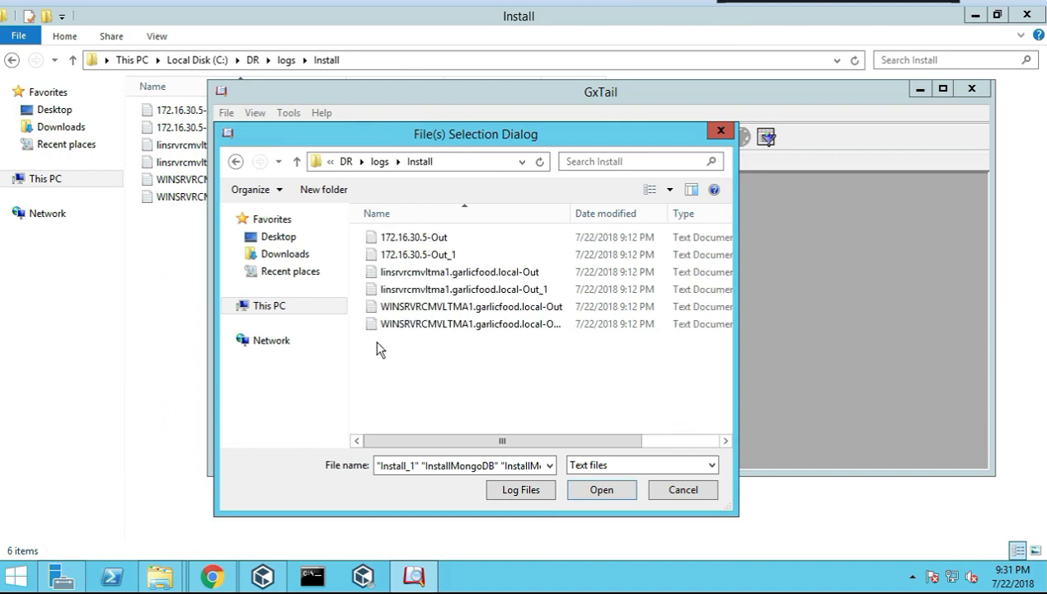
pyautogui.click(419, 241)
pyautogui.doubleClick(419, 241)
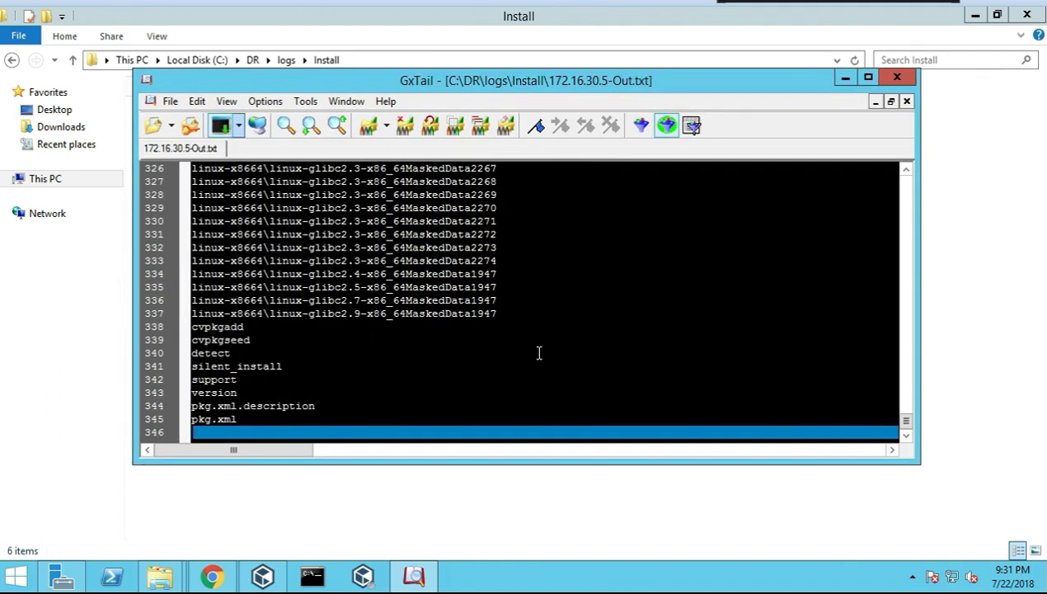
# Browse to C:\DR\logs\InstallLogs, sort by date modified, and pick the top ContentStore log
pyautogui.scroll(18, 484, 352)
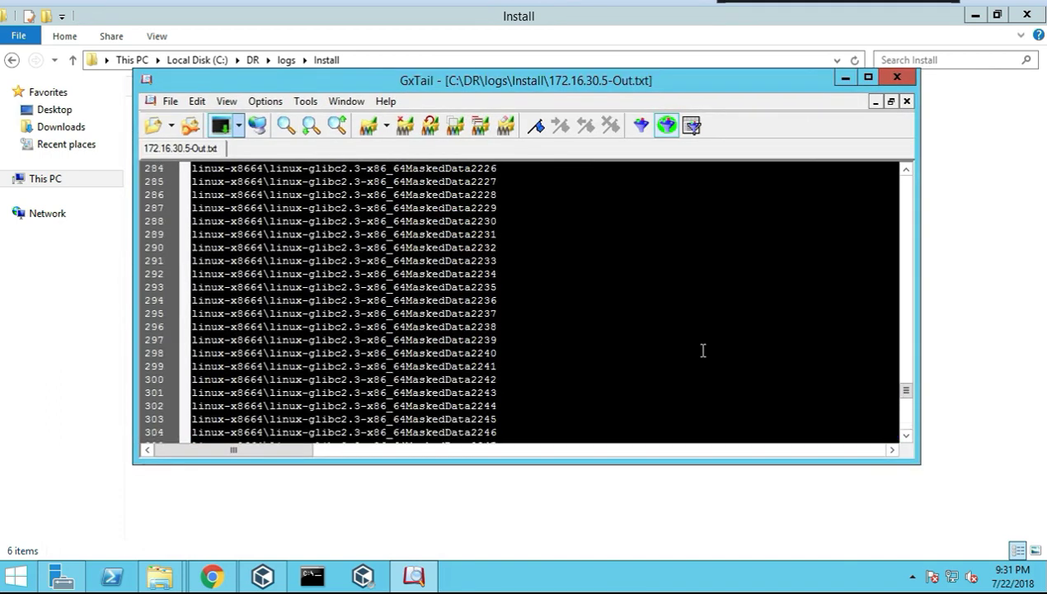
pyautogui.moveTo(905, 386); pyautogui.dragTo(910, 188)
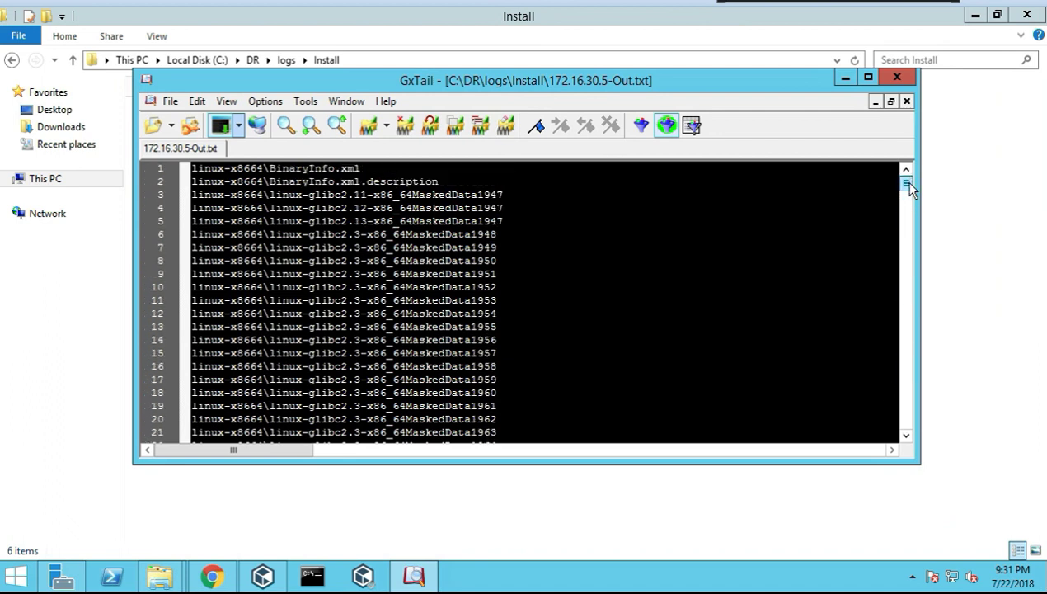
pyautogui.scroll(-20, 415, 292)
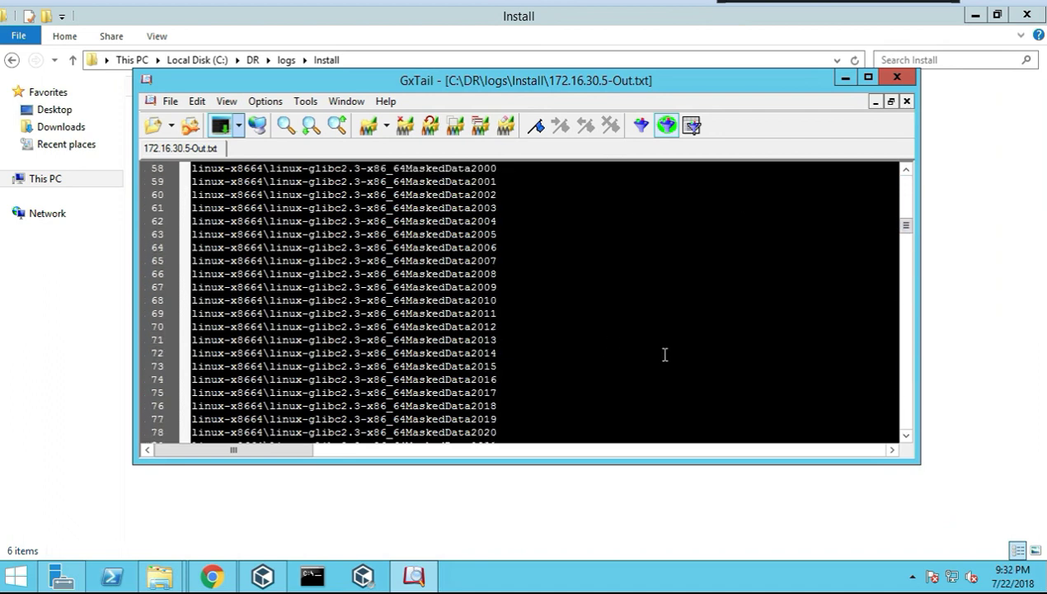
pyautogui.click(171, 126)
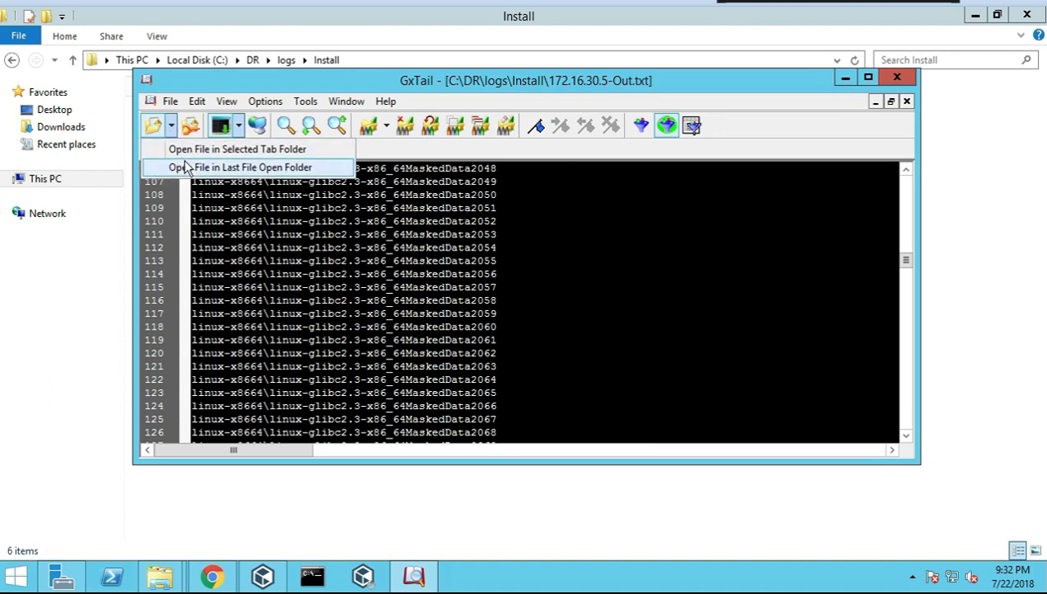
pyautogui.click(177, 167)
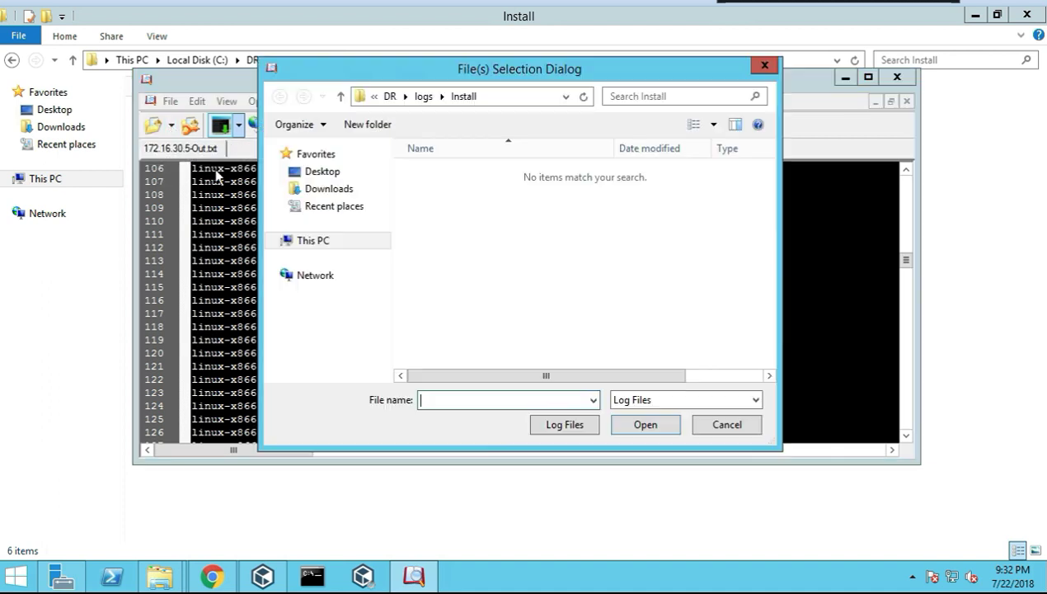
pyautogui.click(424, 97)
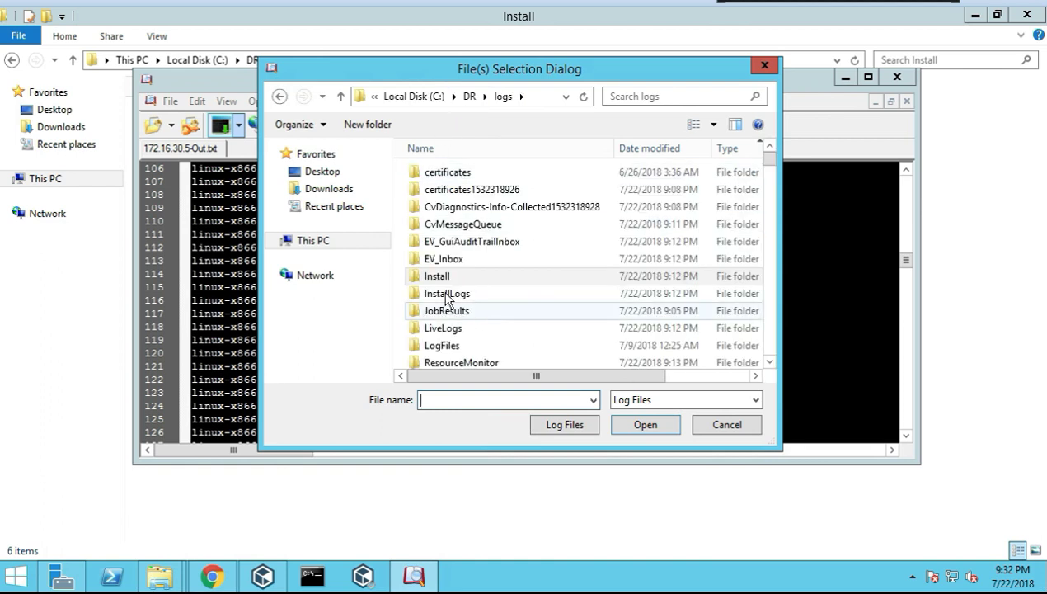
pyautogui.doubleClick(445, 293)
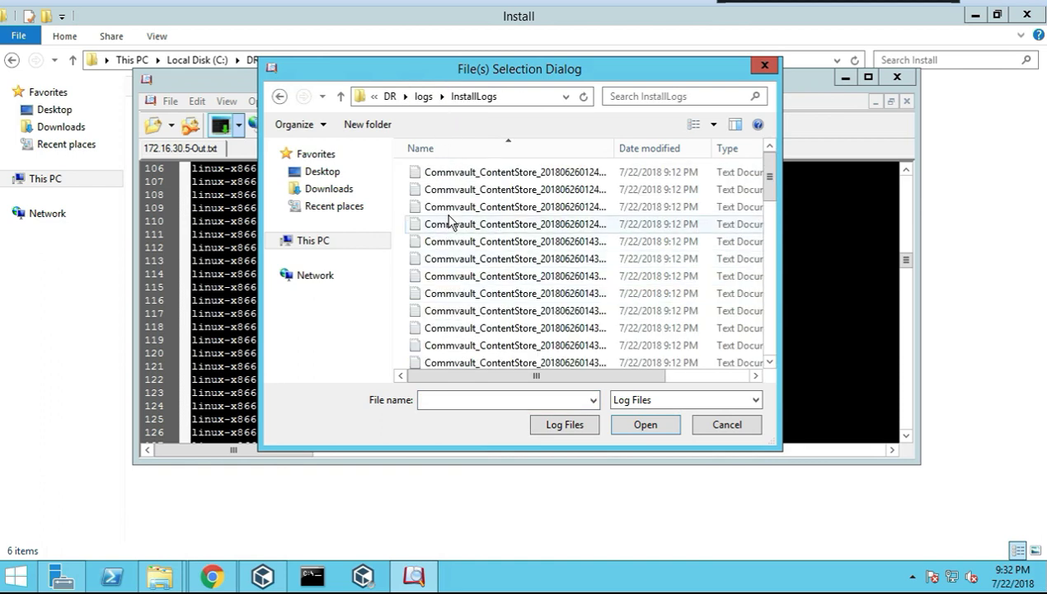
pyautogui.click(642, 147)
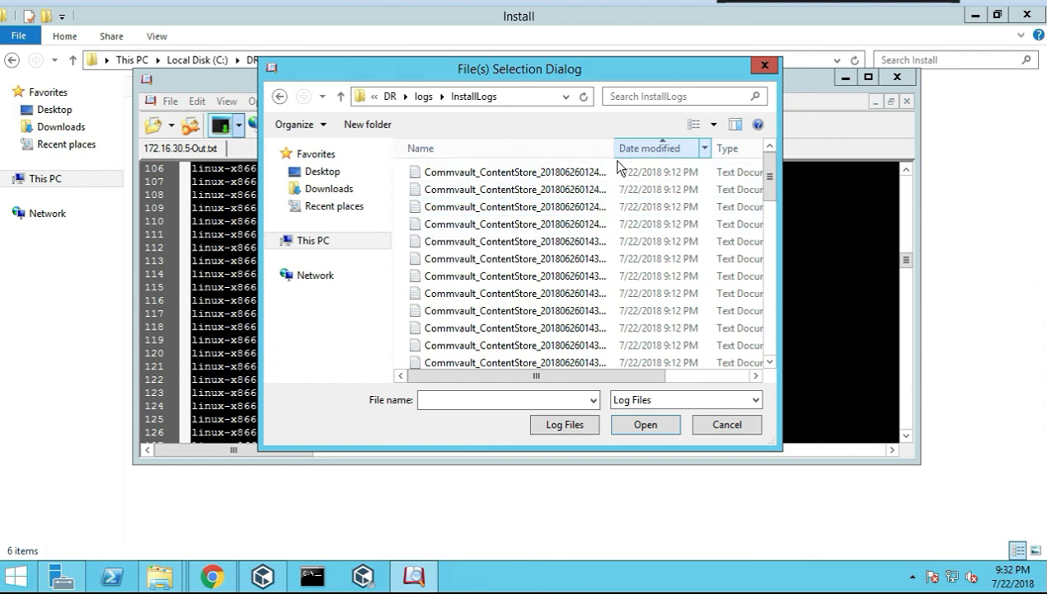
pyautogui.click(599, 179)
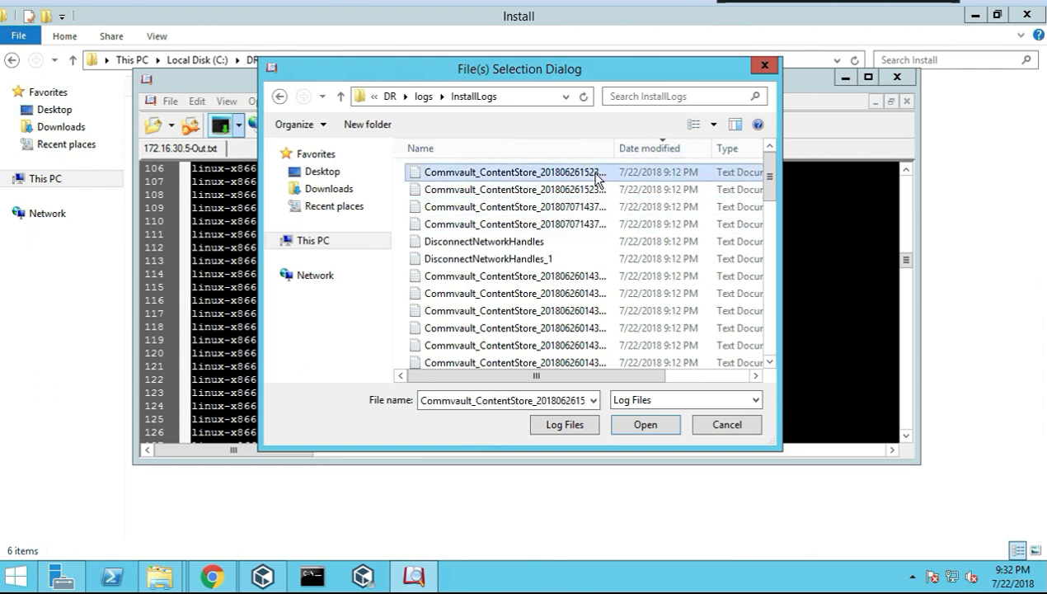
# Open the Commvault_ContentStore_20180626152323.log in GxTail and maximize the window
pyautogui.doubleClick(562, 179)
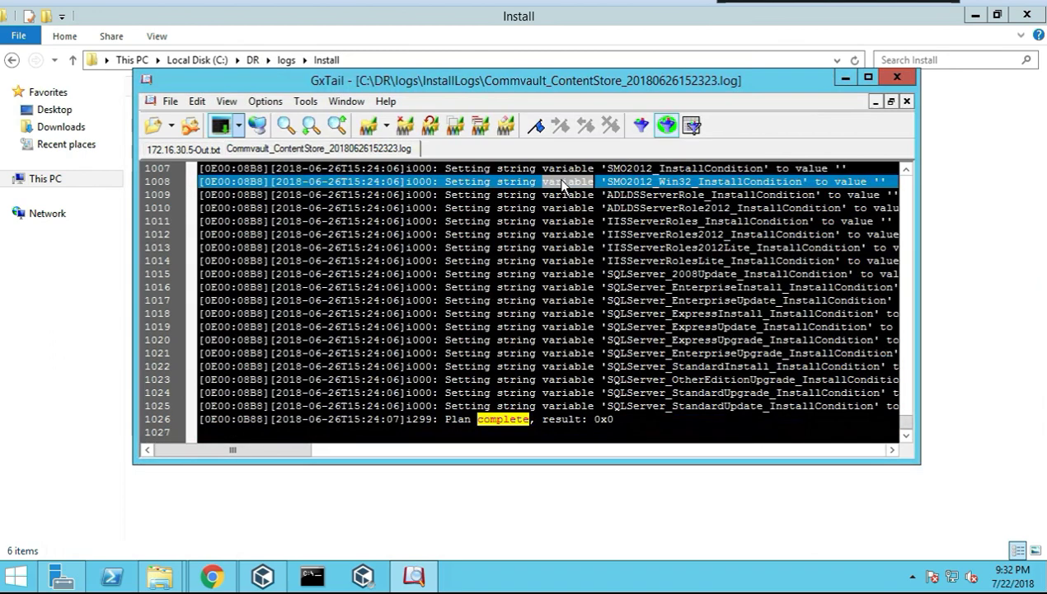
pyautogui.click(558, 340)
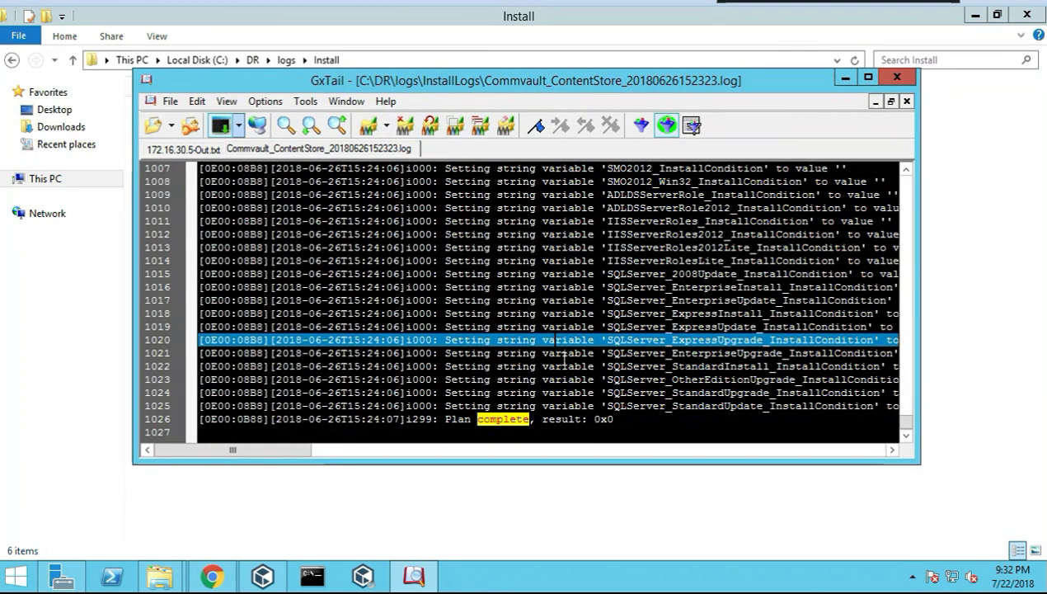
pyautogui.scroll(7, 559, 329)
pyautogui.scroll(7, 558, 330)
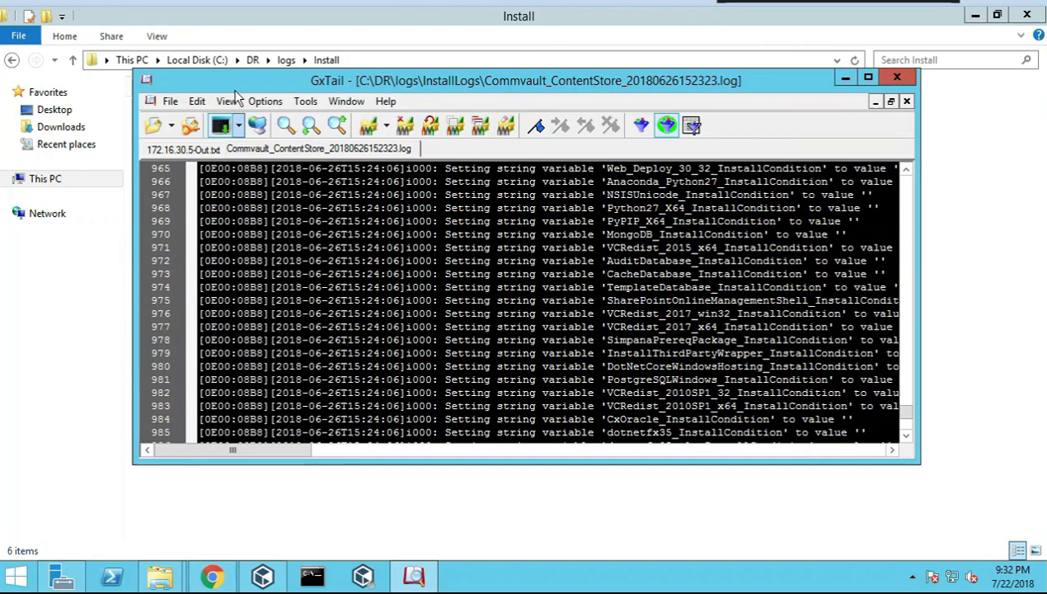
pyautogui.doubleClick(234, 82)
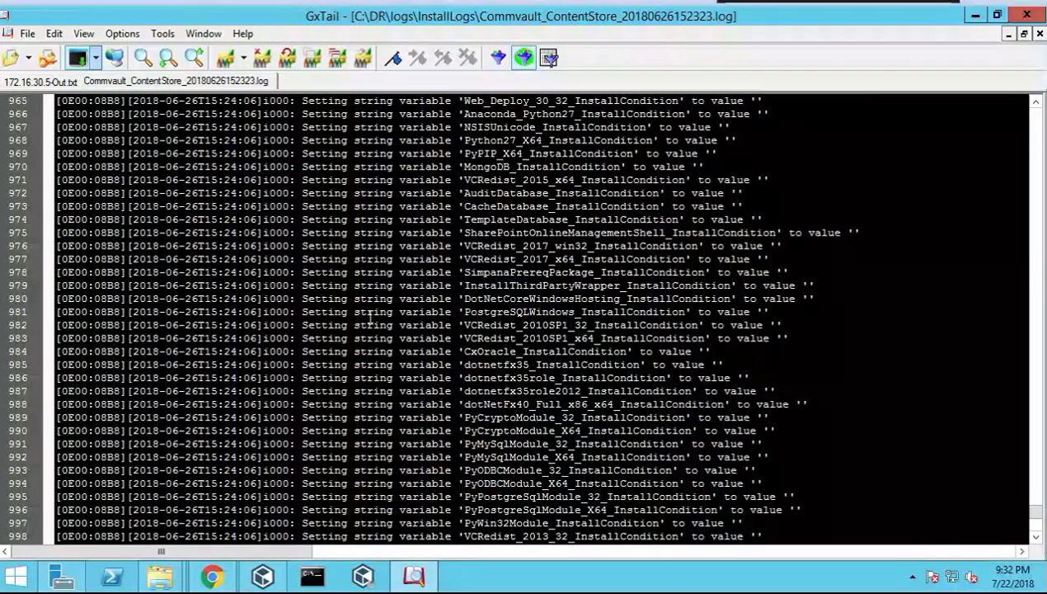
# Review package entries like ImageLeveliDataAgent_x86 and VirtualServerAgent, then close GxTail
pyautogui.scroll(11, 427, 328)
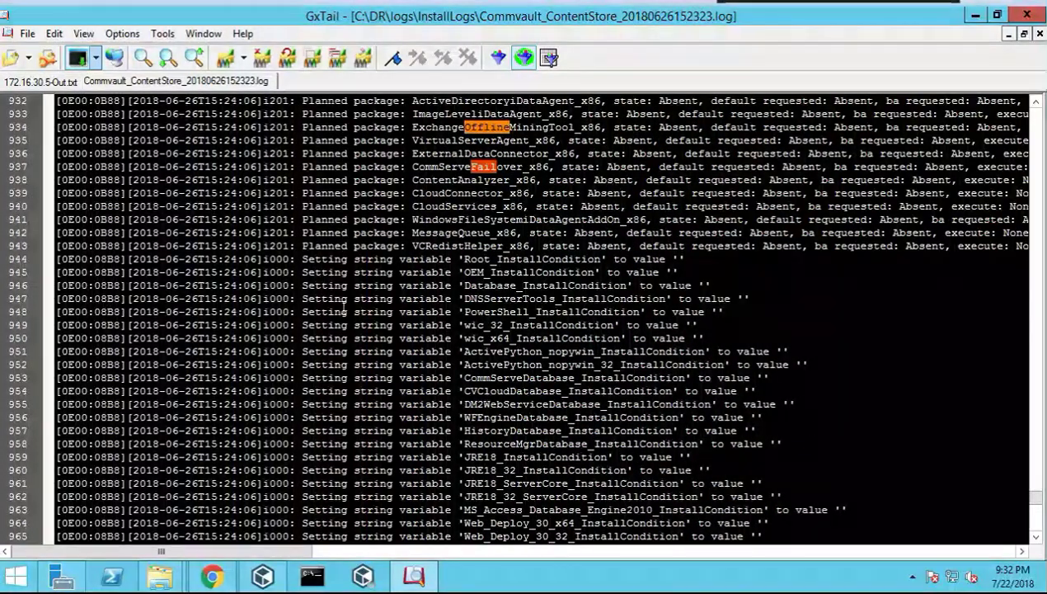
pyautogui.scroll(2, 357, 305)
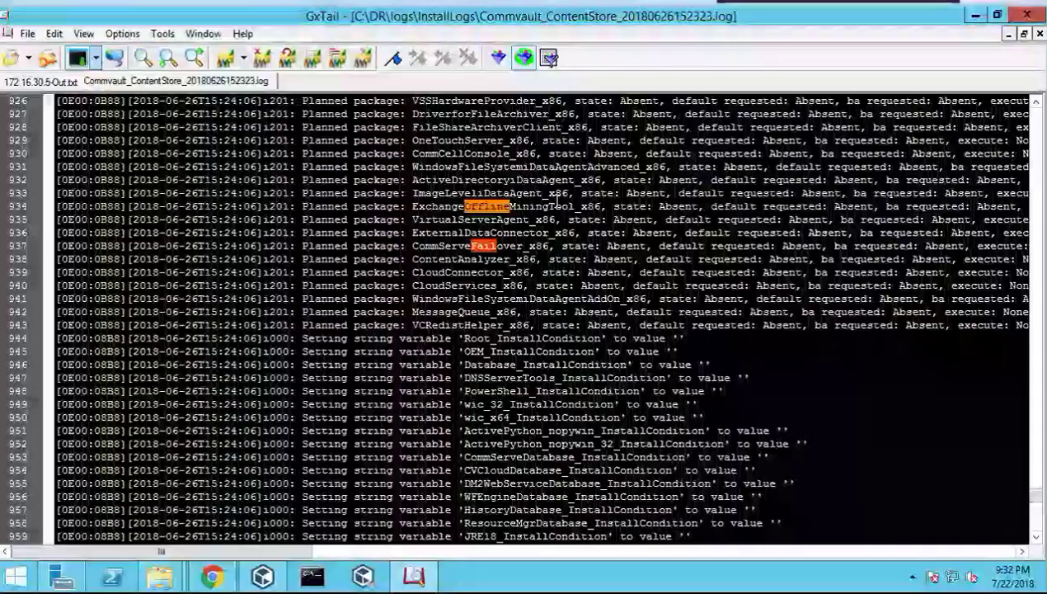
pyautogui.click(428, 193)
pyautogui.click(428, 221)
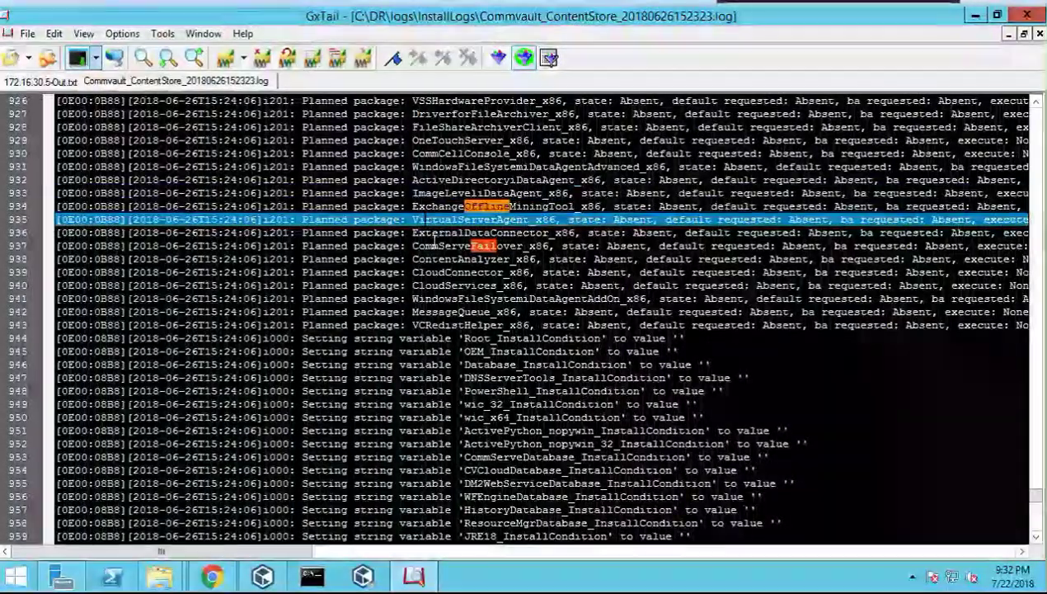
pyautogui.scroll(4, 428, 247)
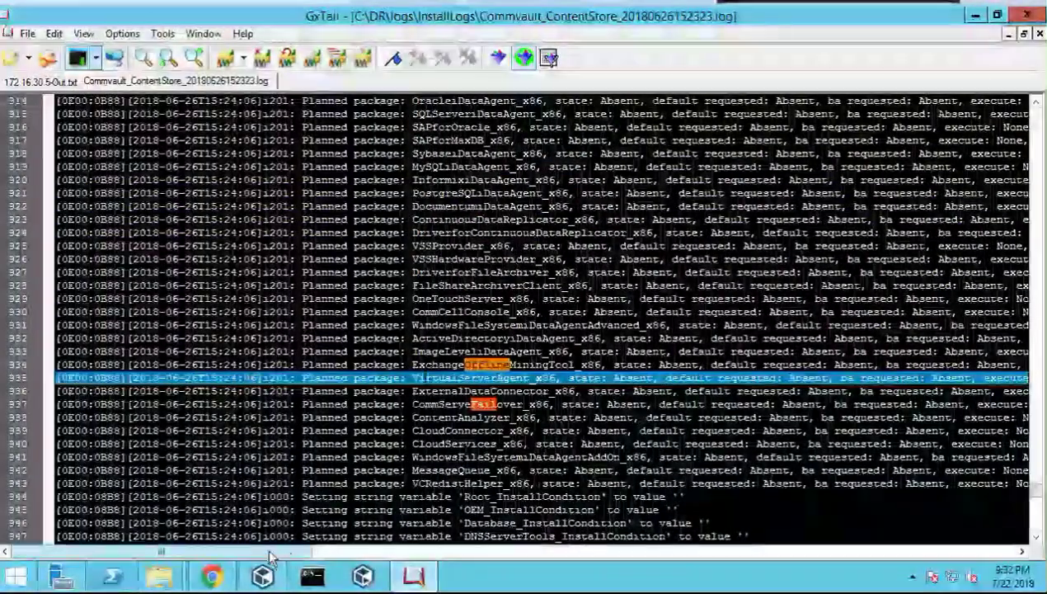
pyautogui.click(580, 551)
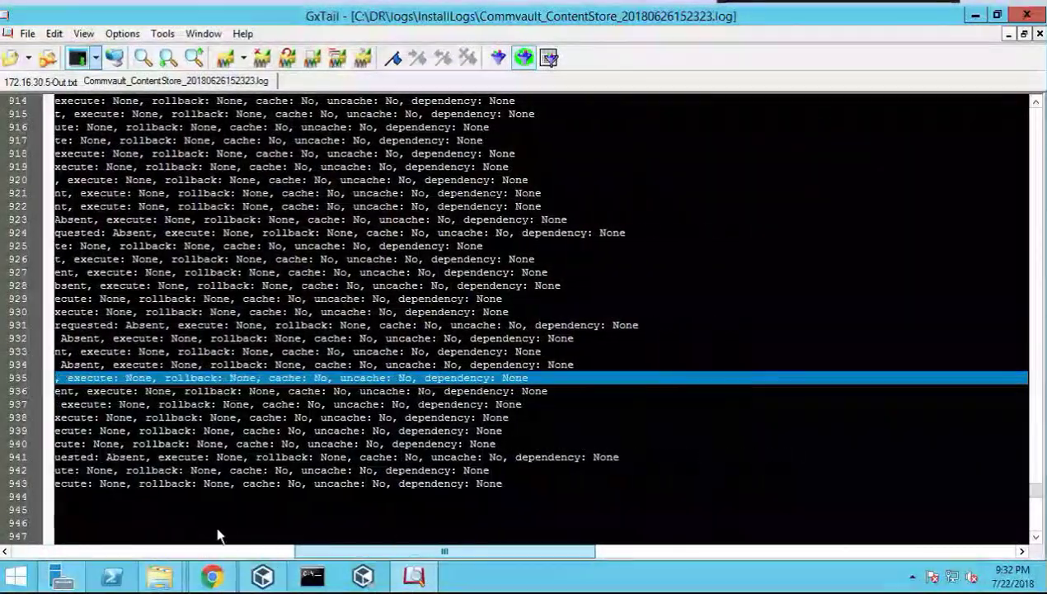
pyautogui.click(183, 551)
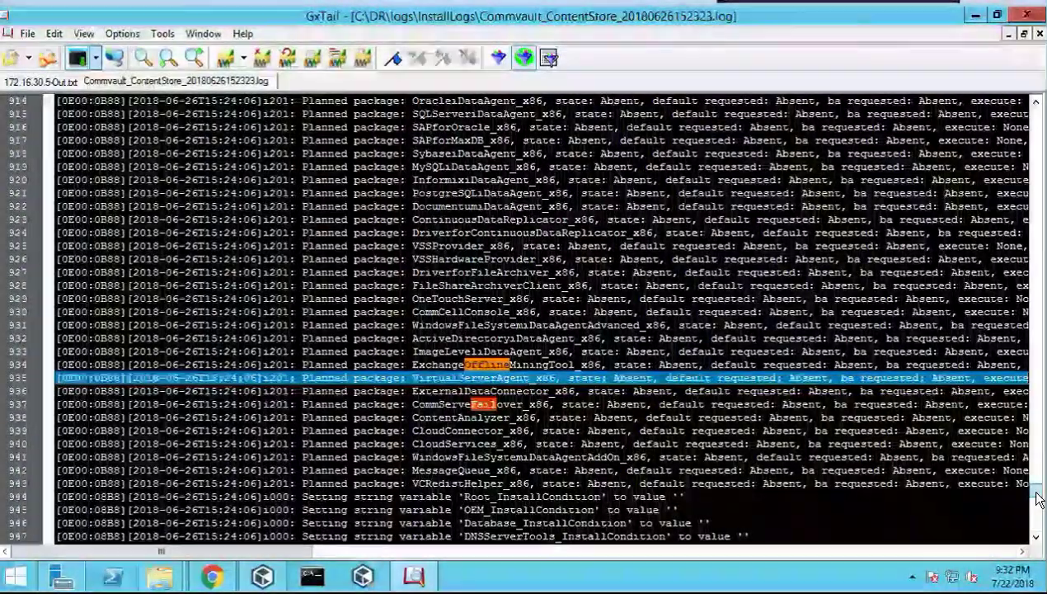
pyautogui.moveTo(1037, 499); pyautogui.dragTo(1038, 372)
pyautogui.moveTo(1037, 416); pyautogui.dragTo(1036, 308)
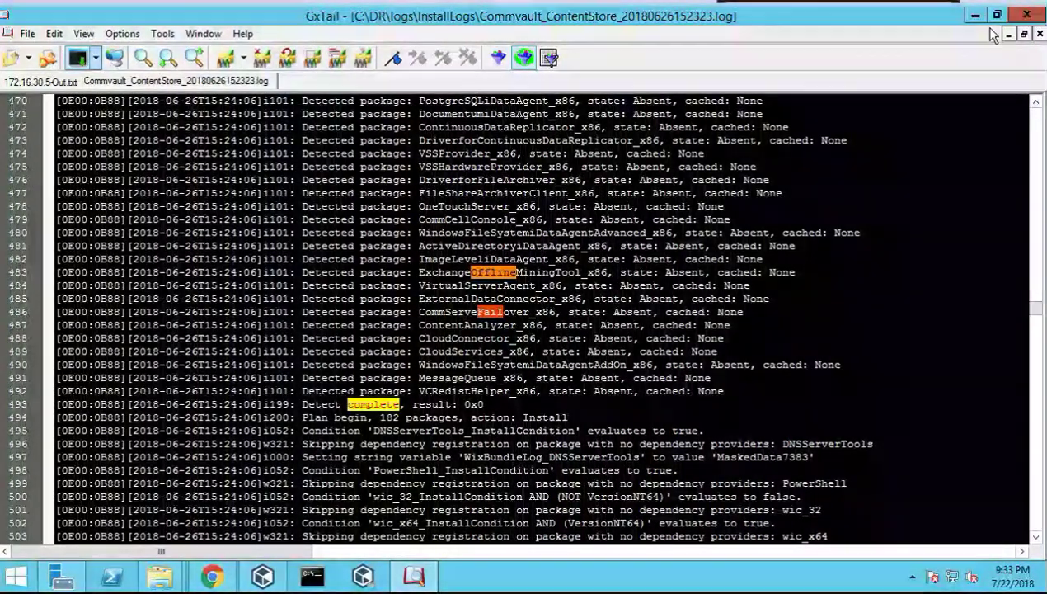
pyautogui.click(1028, 17)
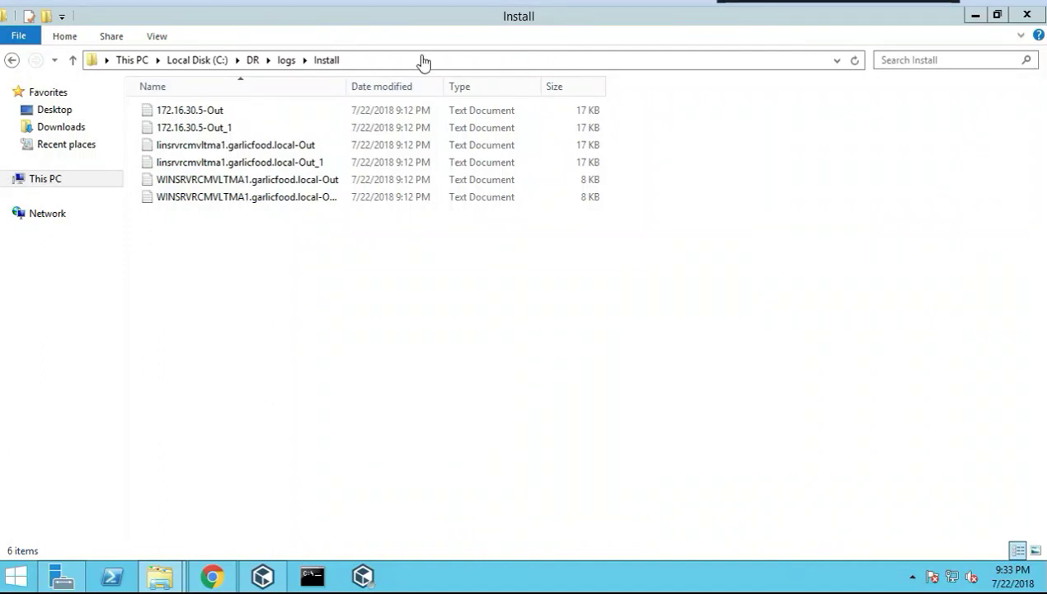
# Skim linsrvrcmvltma1.garlicfood.local-Out in Notepad, close it, and widen the Name column
pyautogui.click(252, 148)
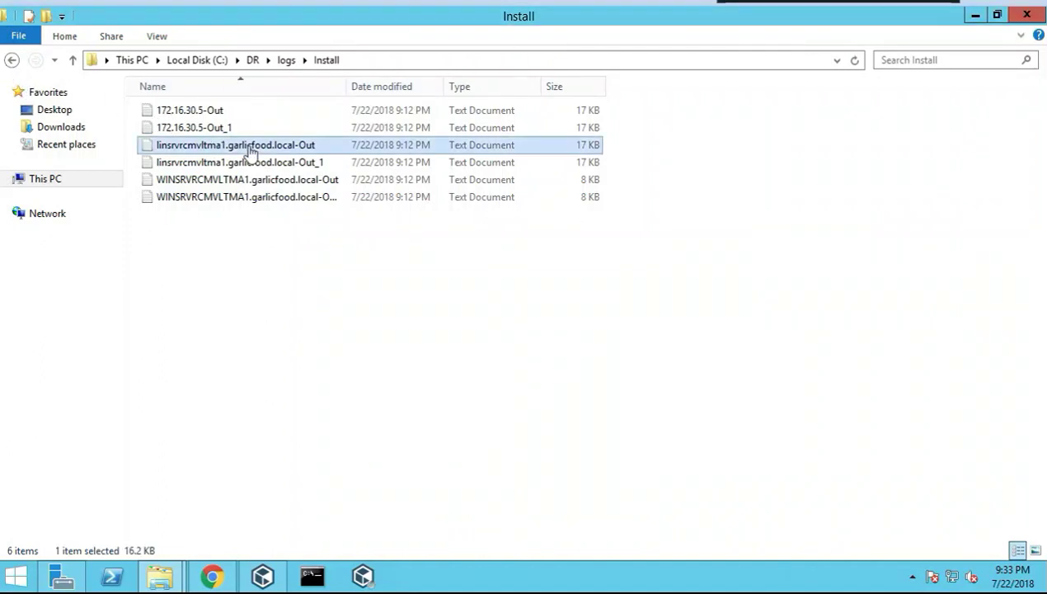
pyautogui.doubleClick(251, 148)
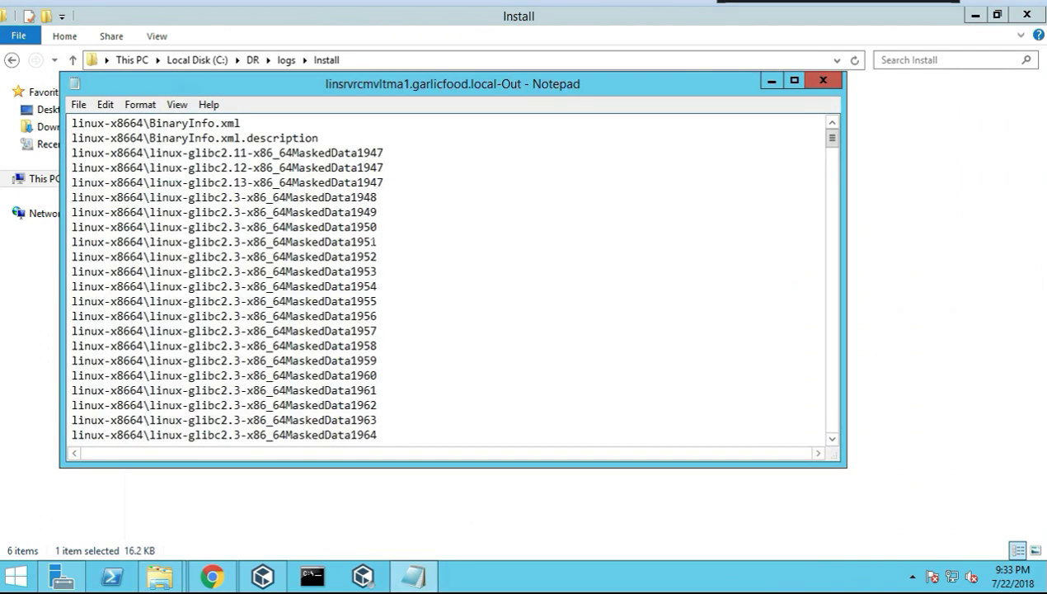
pyautogui.scroll(-15, 445, 281)
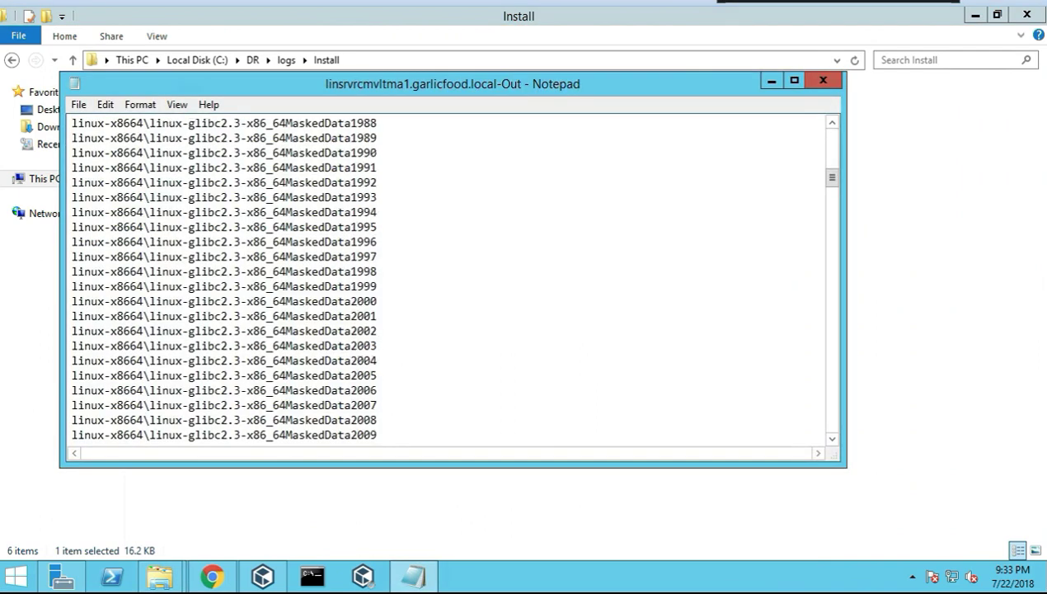
pyautogui.click(823, 80)
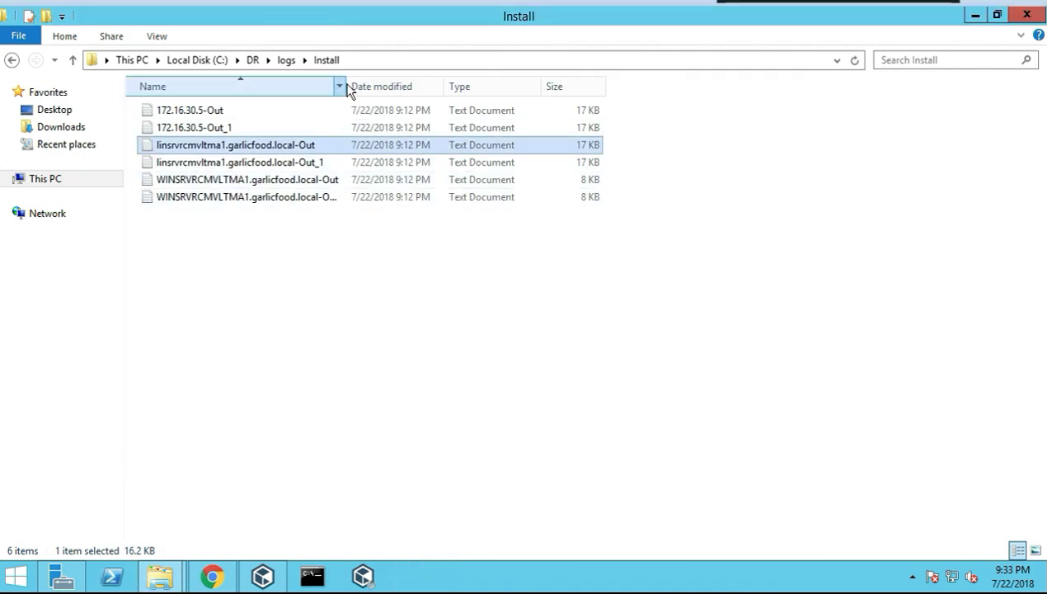
pyautogui.moveTo(355, 82); pyautogui.dragTo(446, 83)
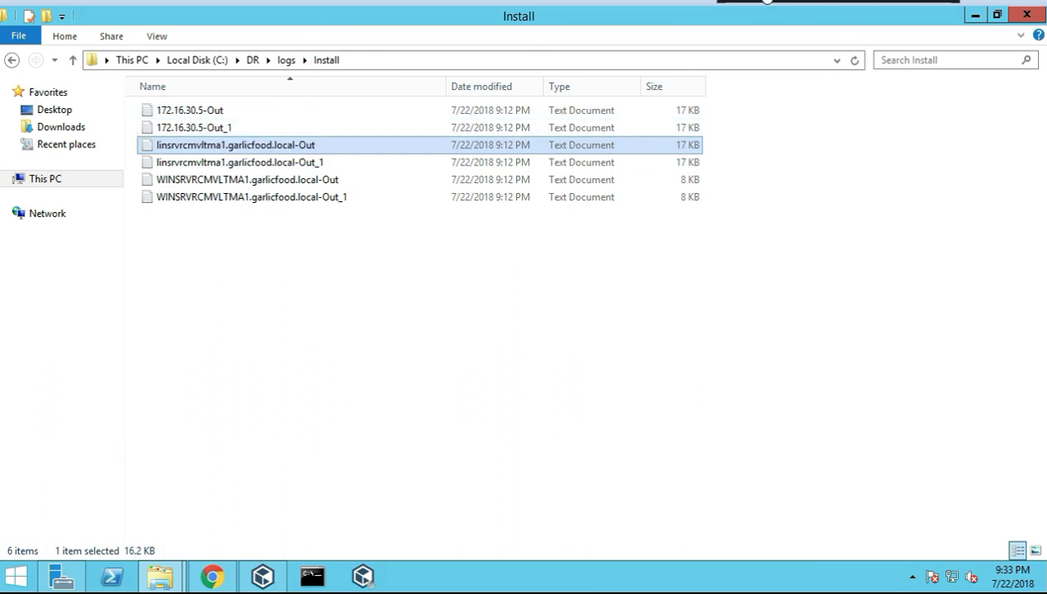
# Close File Explorer and bring up the CommCell root's All Tasks and View options
pyautogui.click(1025, 15)
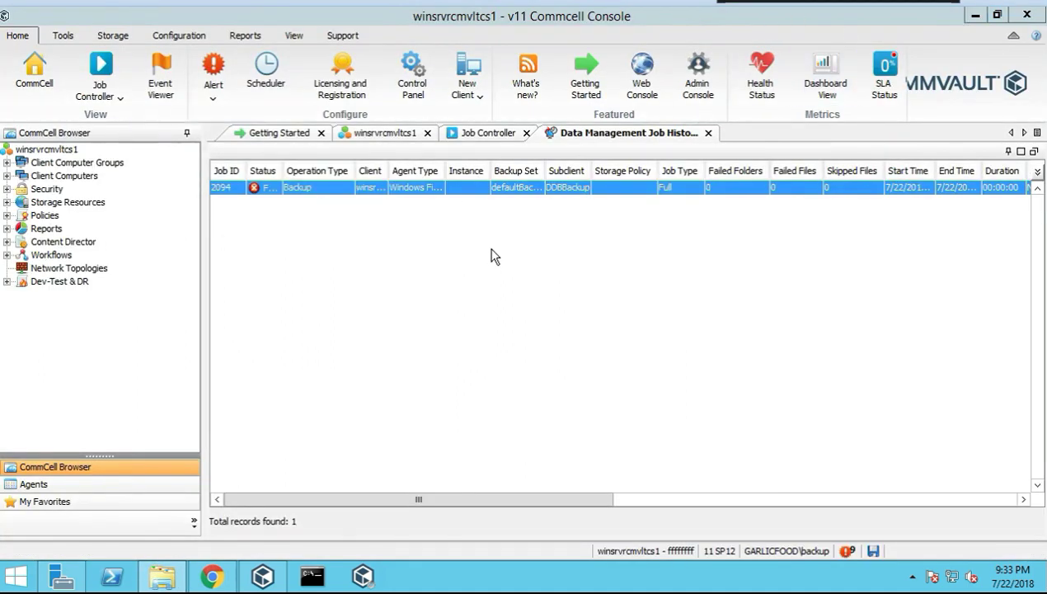
pyautogui.click(51, 153)
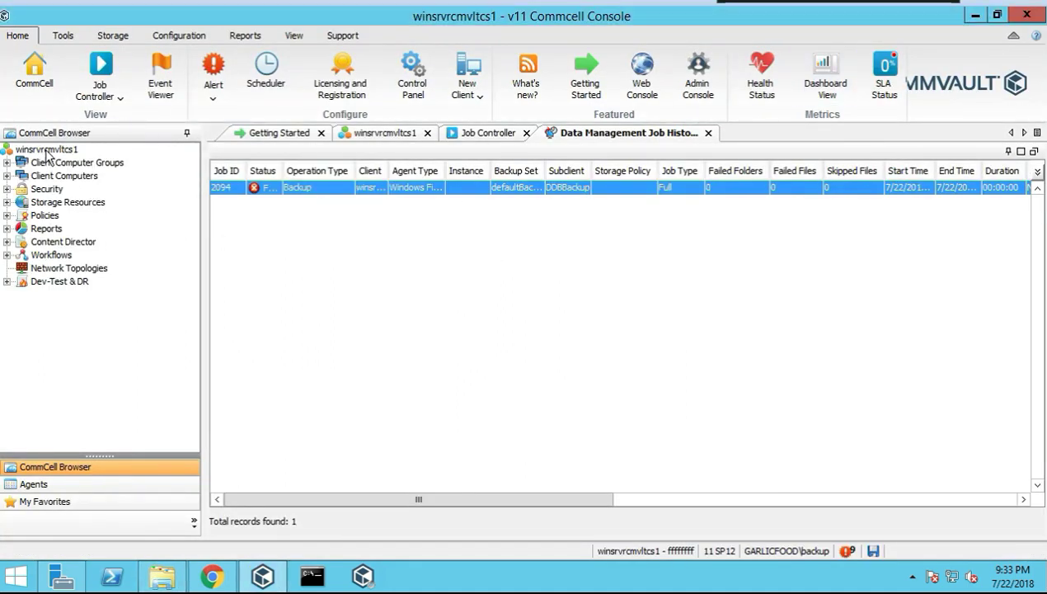
pyautogui.rightClick(55, 152)
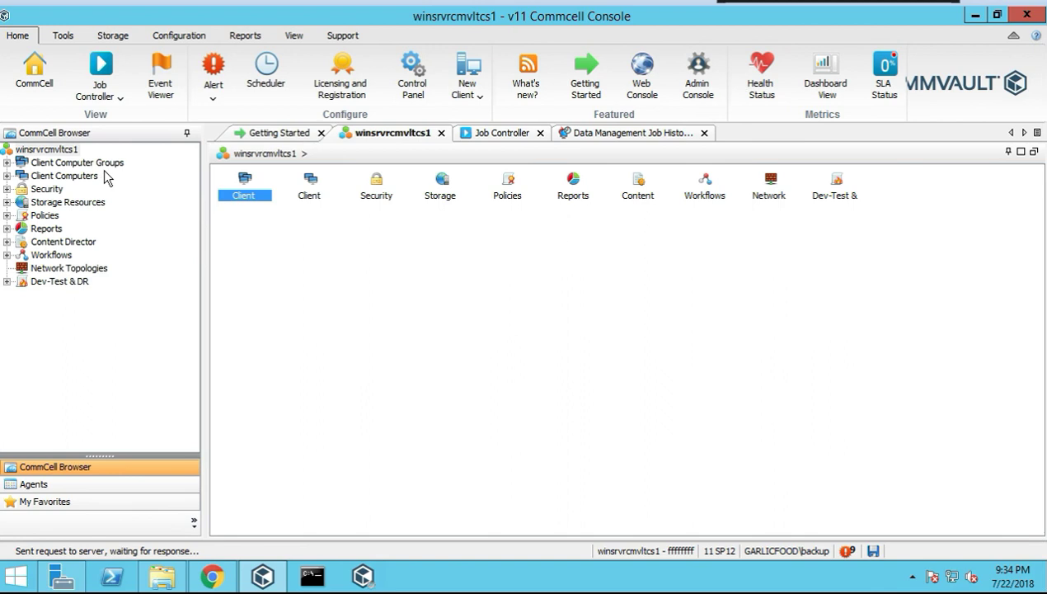
pyautogui.moveTo(92, 159)
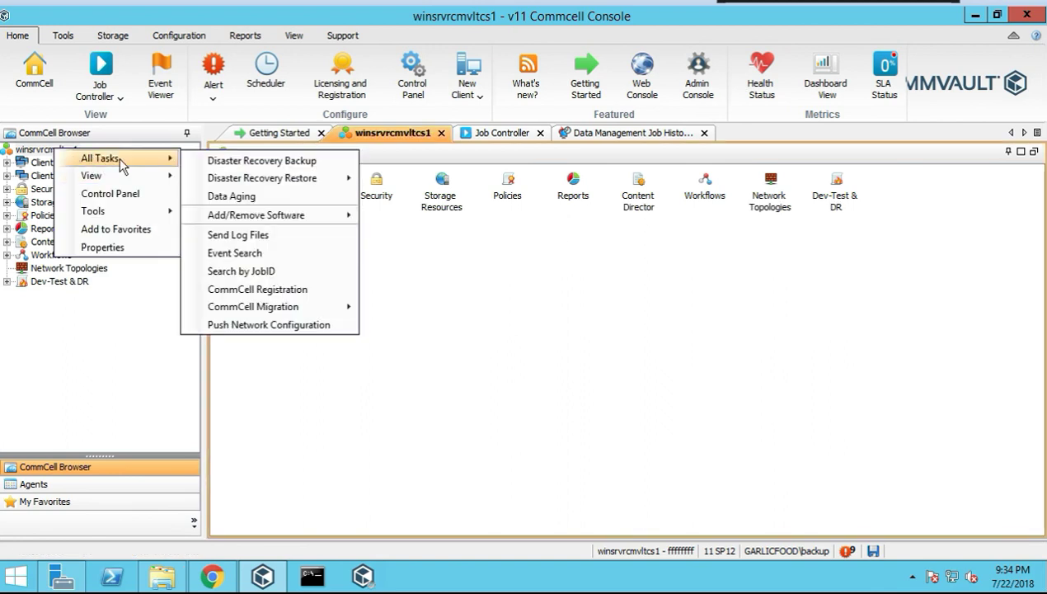
pyautogui.moveTo(104, 175)
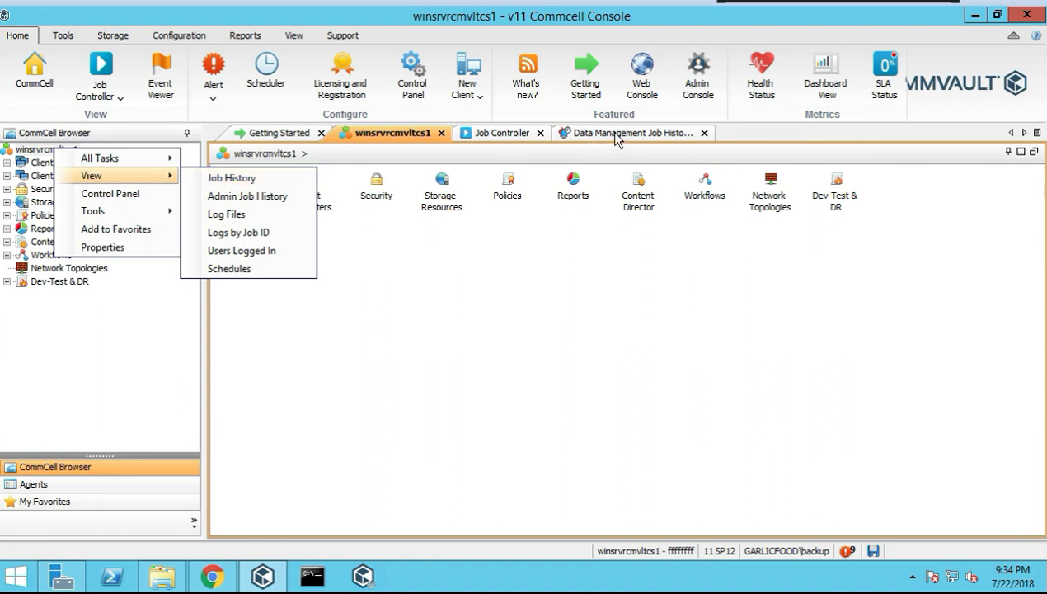
# In Data Management Job History, inspect failed job 2094's details, then close them
pyautogui.press('Escape')
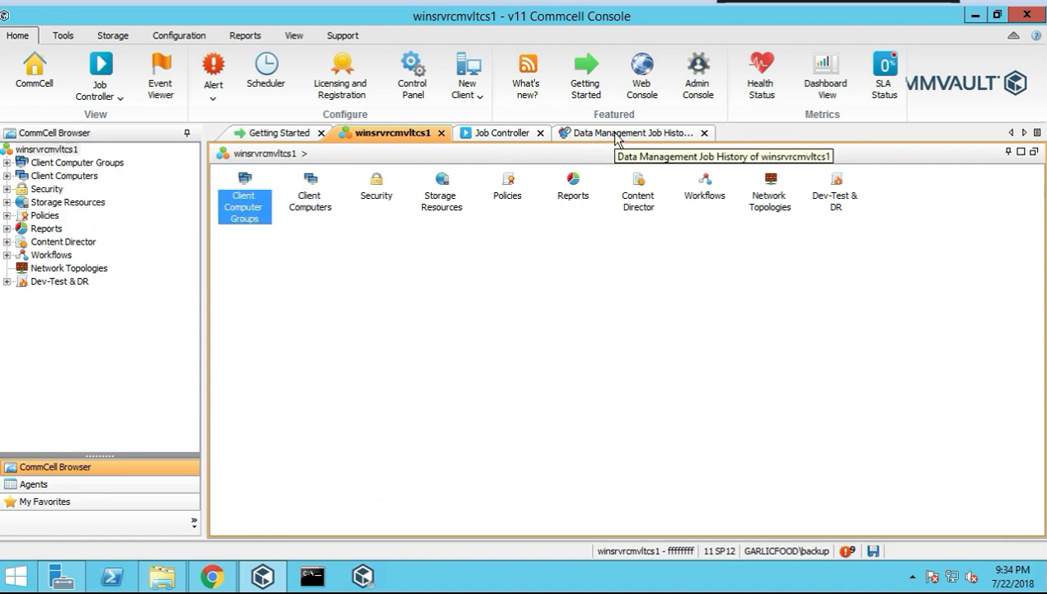
pyautogui.click(617, 136)
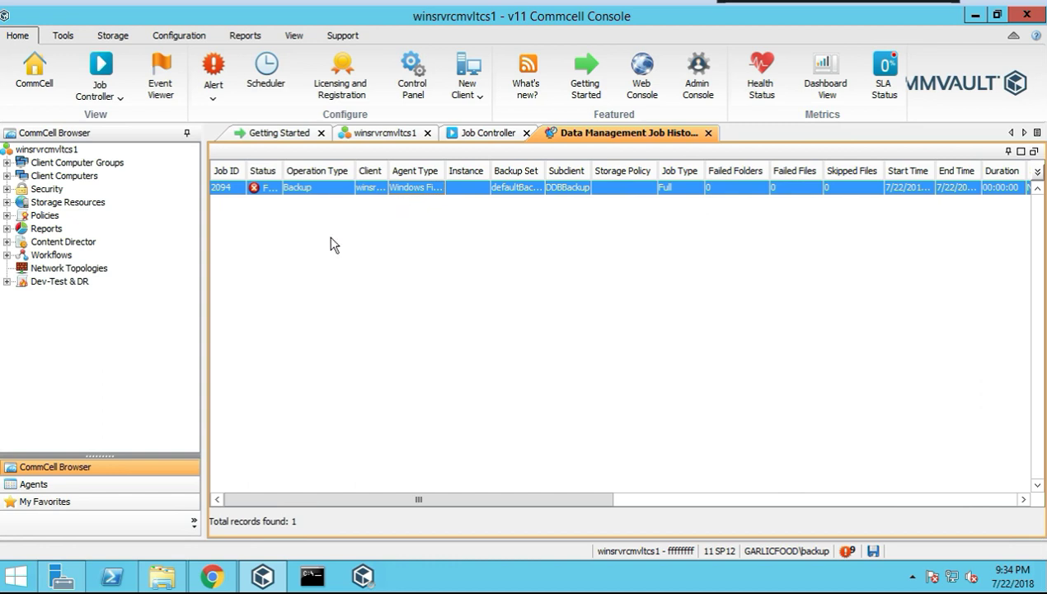
pyautogui.doubleClick(409, 188)
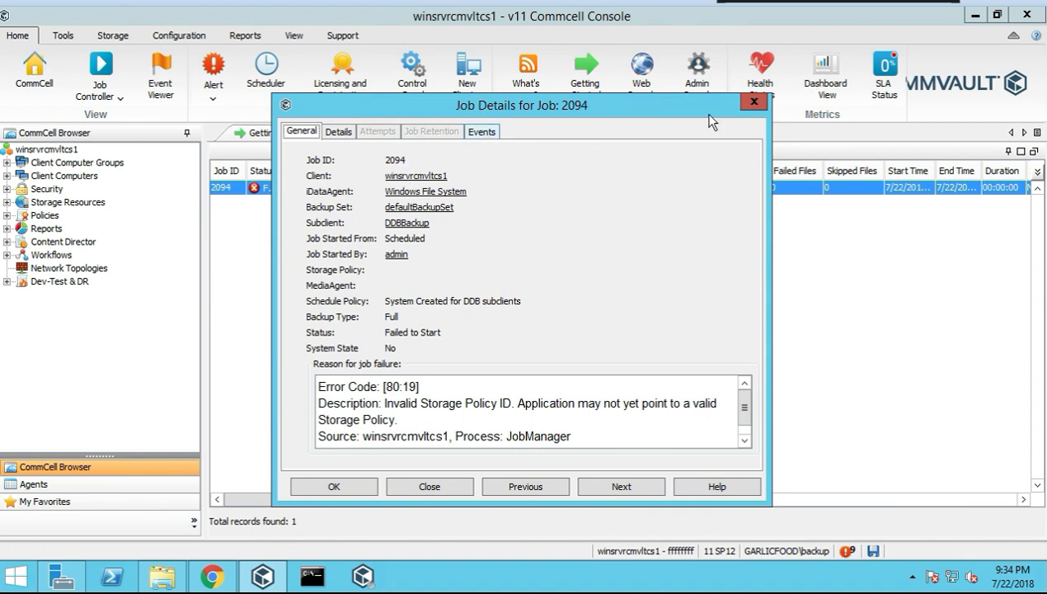
pyautogui.click(754, 102)
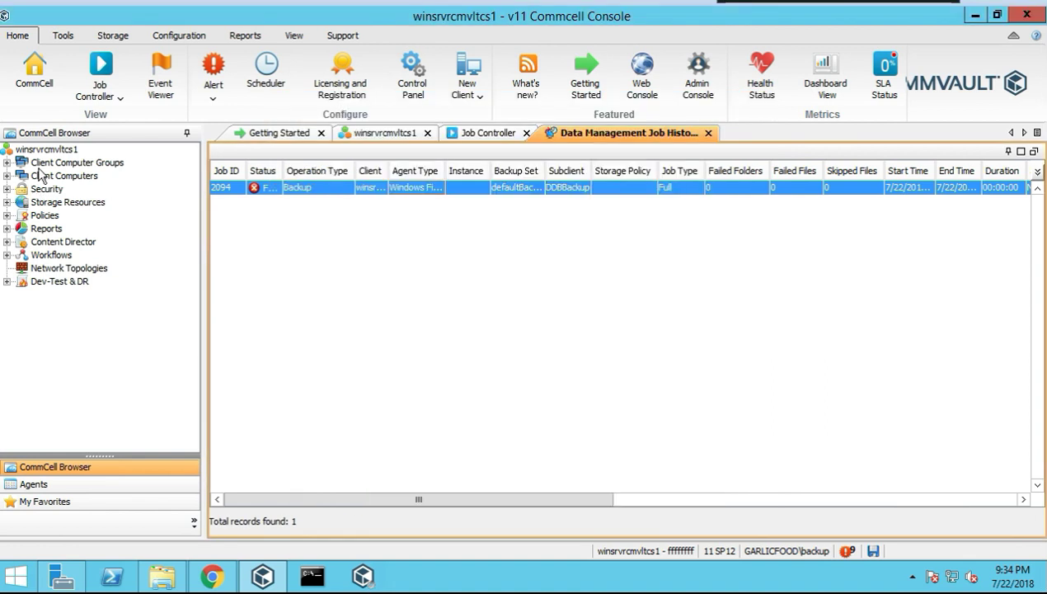
# Open the CommCell's Admin Job History with Include Aged Data ticked
pyautogui.click(51, 156)
pyautogui.rightClick(54, 157)
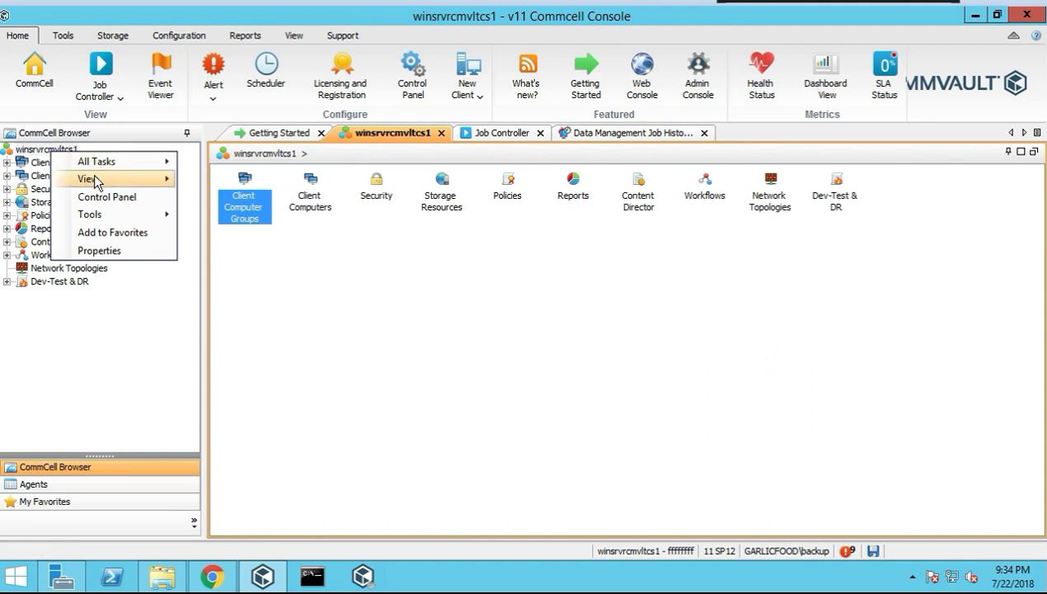
pyautogui.click(272, 201)
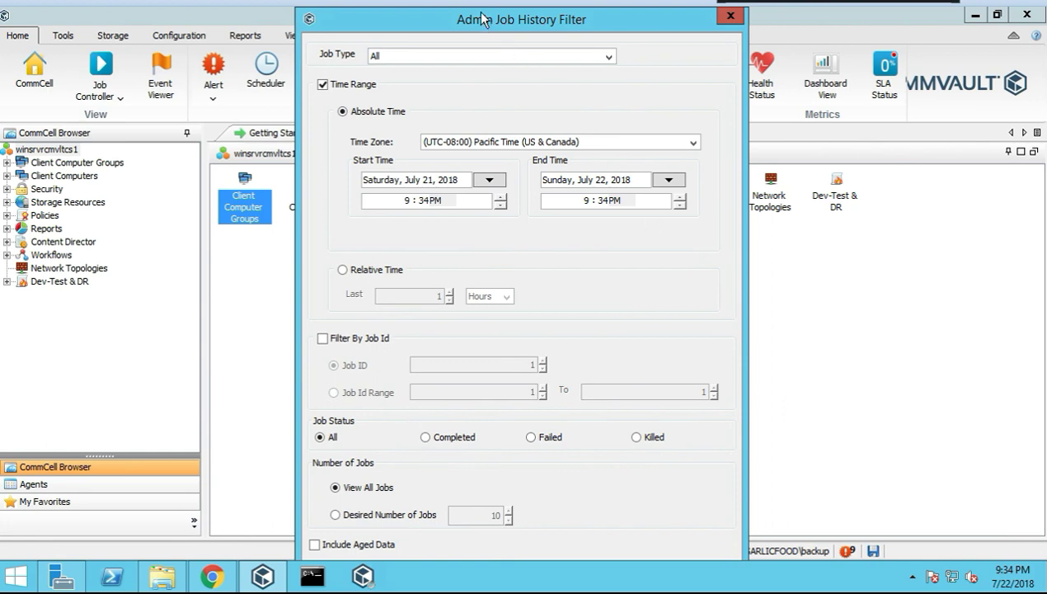
pyautogui.moveTo(459, 9); pyautogui.dragTo(456, 195)
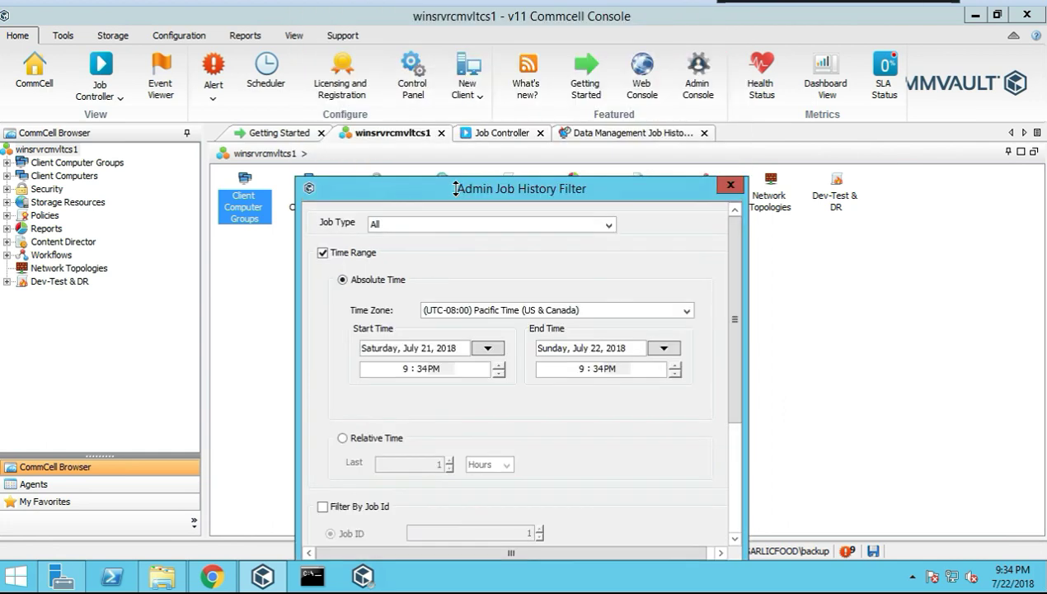
pyautogui.moveTo(671, 263); pyautogui.dragTo(674, 371)
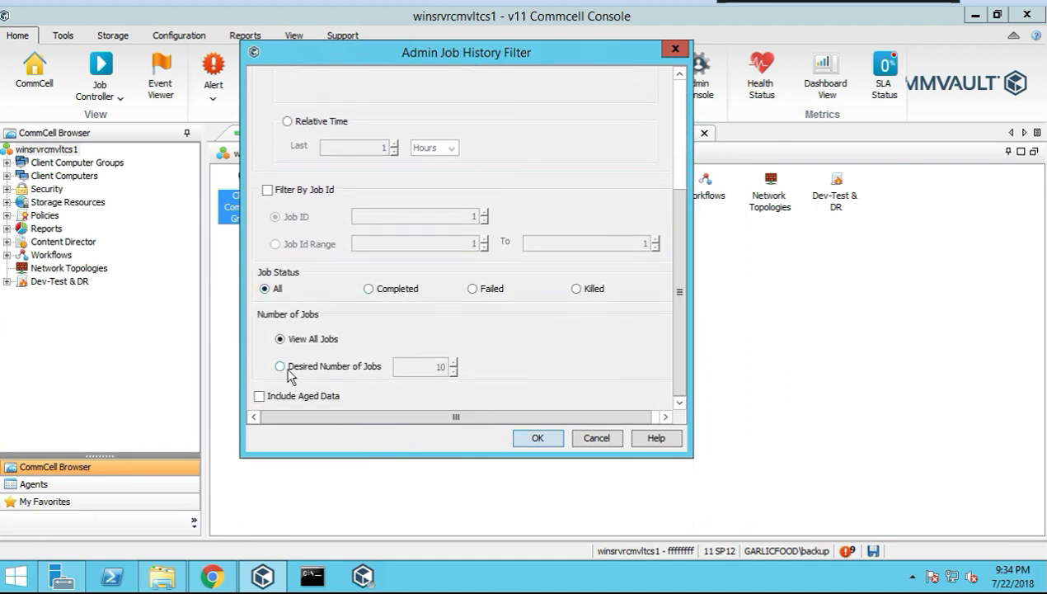
pyautogui.click(259, 397)
pyautogui.click(538, 437)
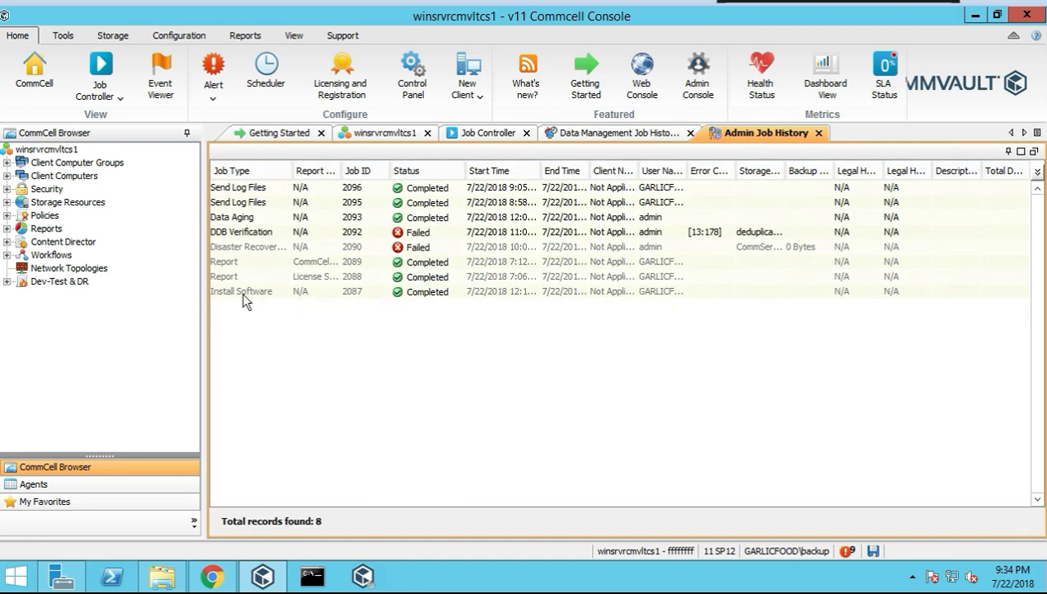
# Select jobs 2087 Install Software, 2088 and 2089 Report, and 2090 Disaster Recovery
pyautogui.click(245, 293)
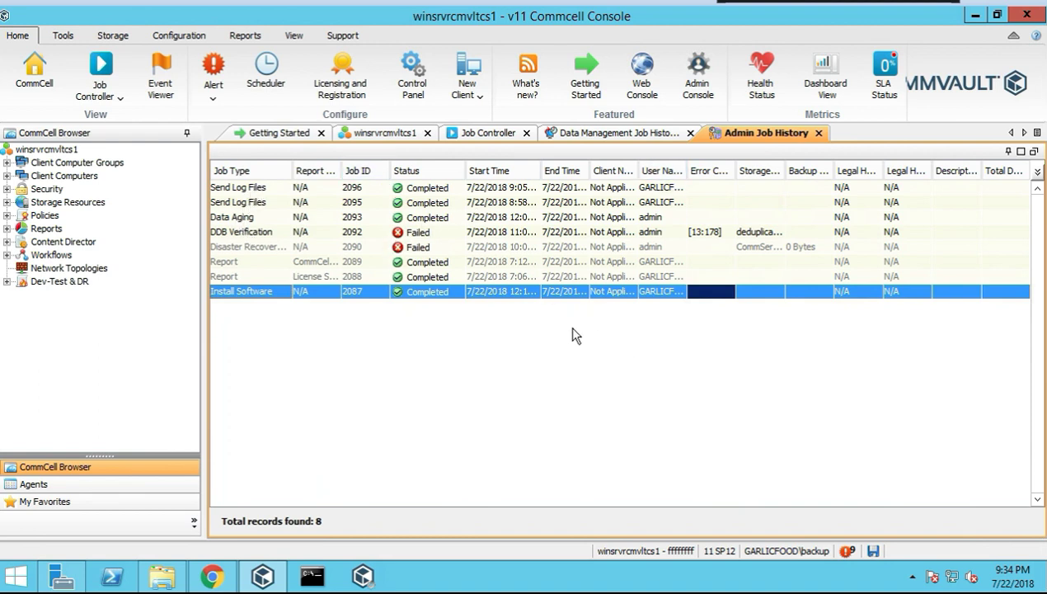
pyautogui.click(230, 277)
pyautogui.click(228, 262)
pyautogui.click(231, 246)
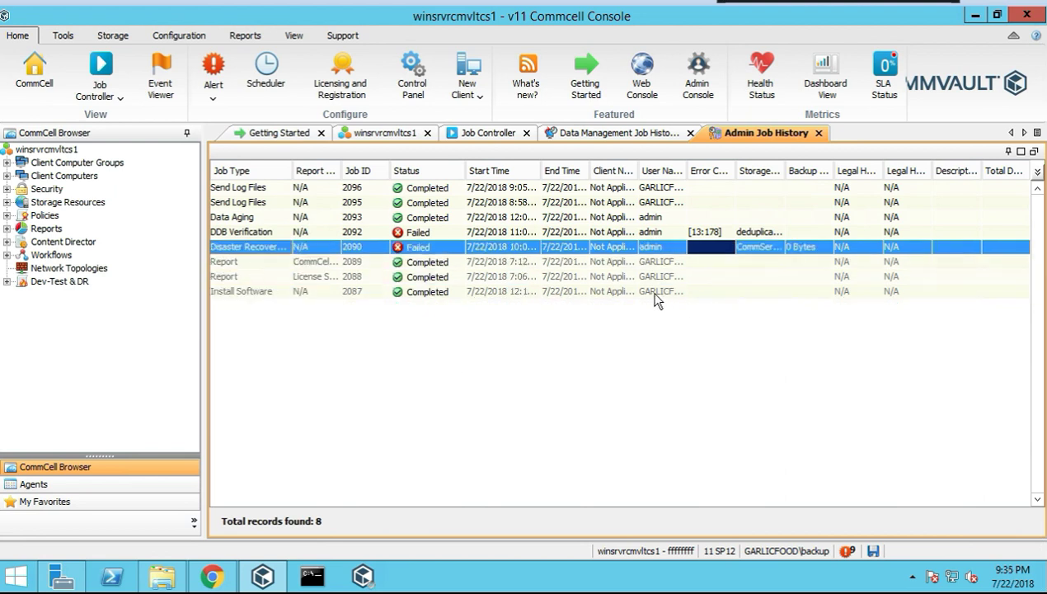
pyautogui.doubleClick(238, 292)
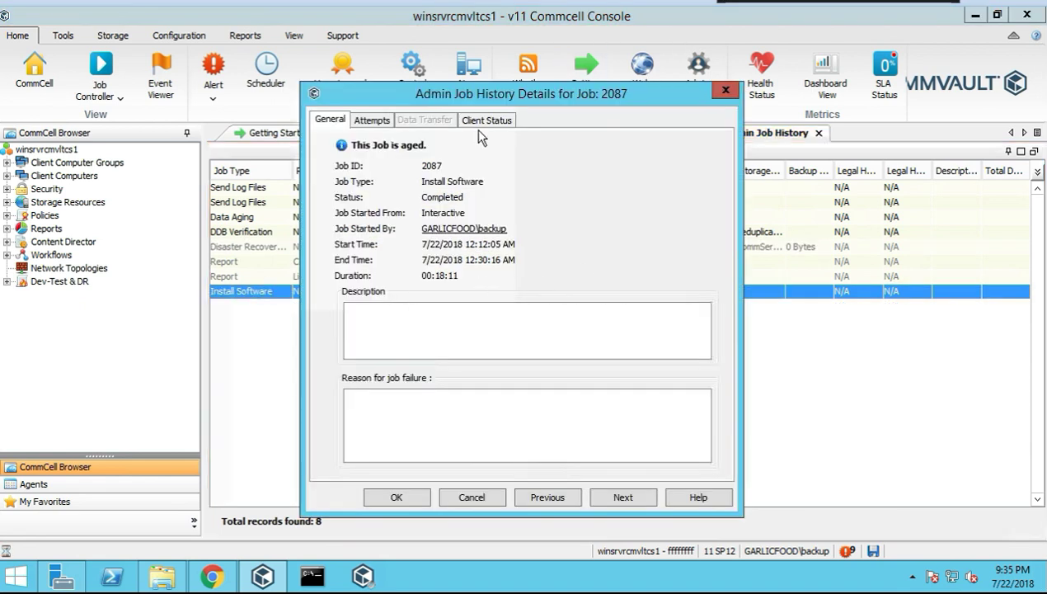
pyautogui.click(485, 119)
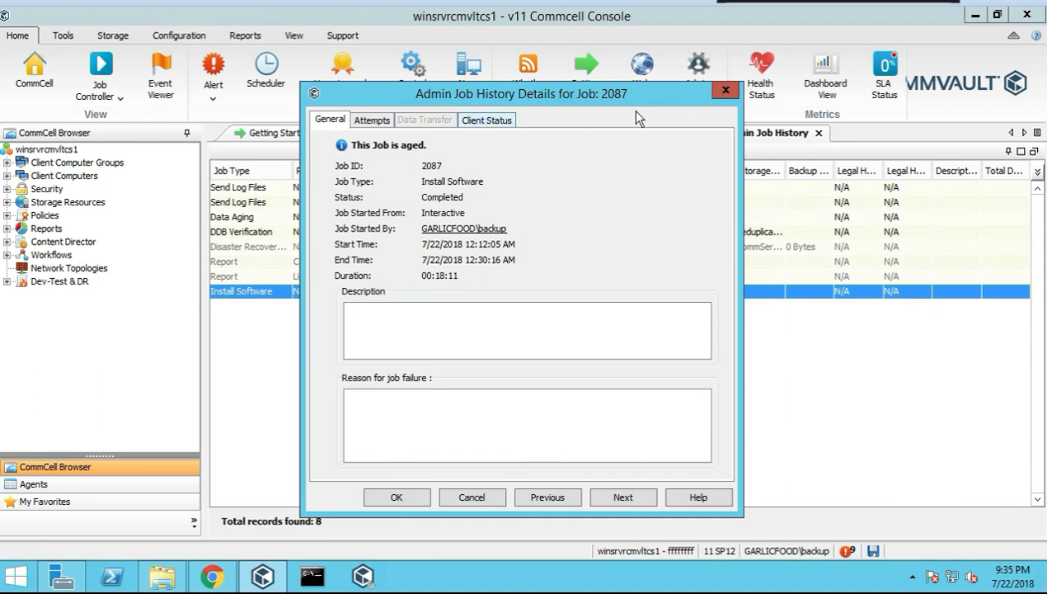
pyautogui.click(482, 121)
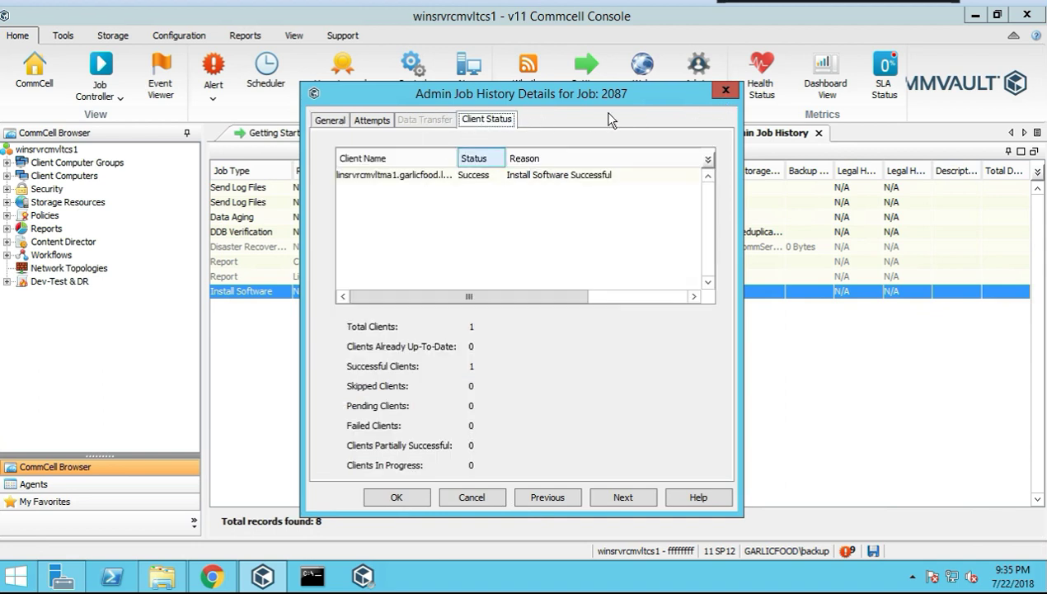
pyautogui.click(724, 91)
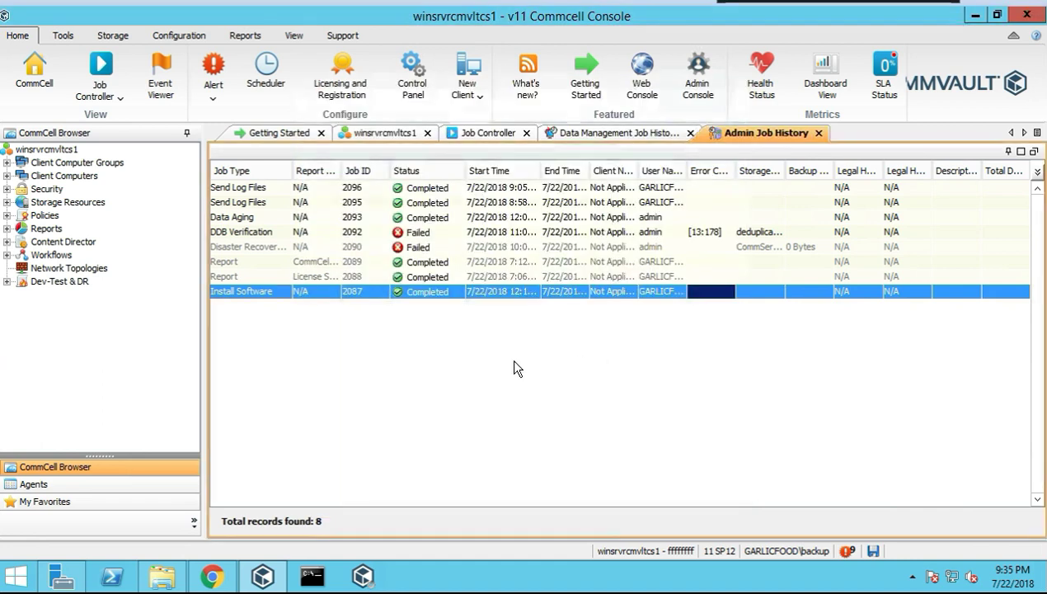
pyautogui.click(244, 277)
pyautogui.click(239, 262)
# Show the 2 logged-in users, widen the Host Name and Login Name columns, then close the list
pyautogui.click(244, 247)
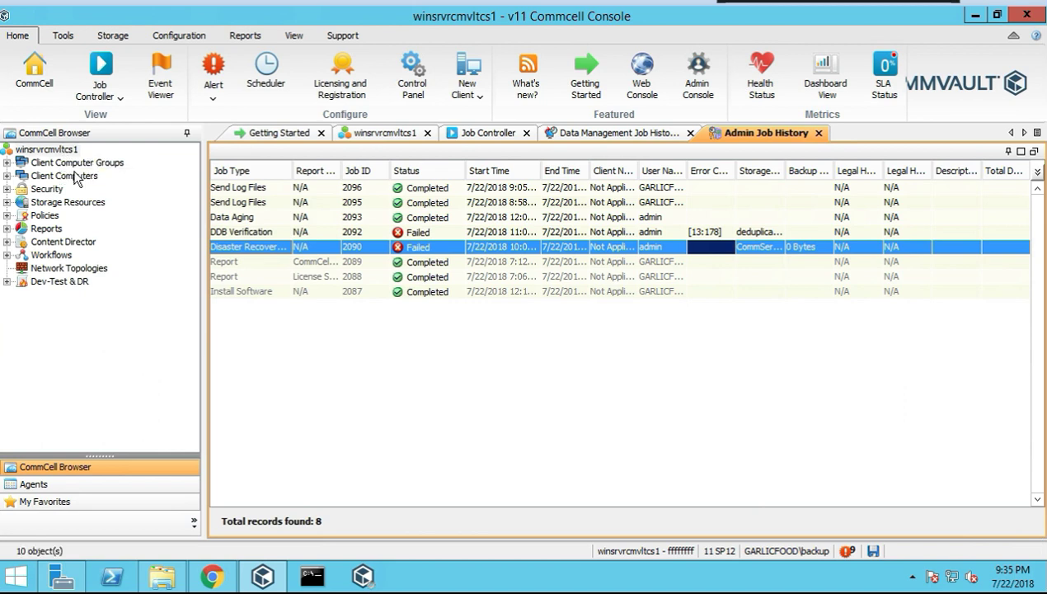
pyautogui.rightClick(75, 151)
pyautogui.moveTo(110, 180)
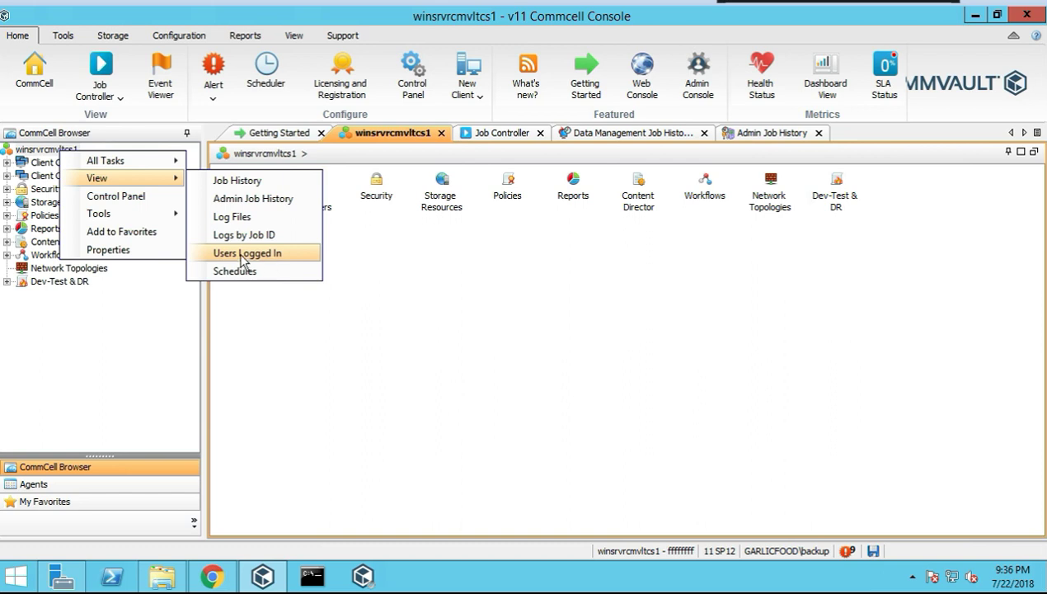
pyautogui.click(244, 254)
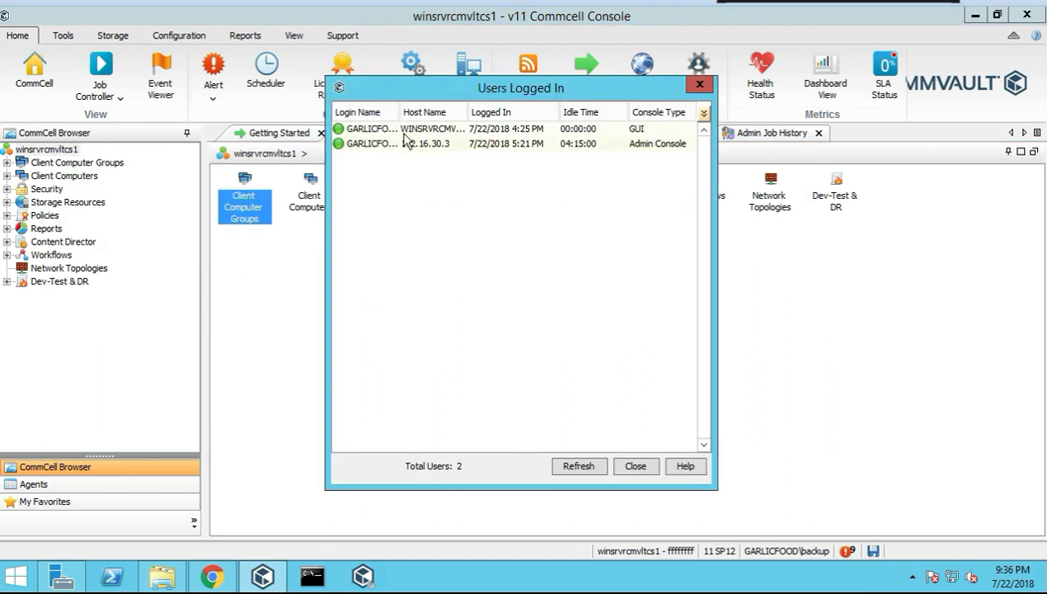
pyautogui.moveTo(466, 113); pyautogui.dragTo(520, 114)
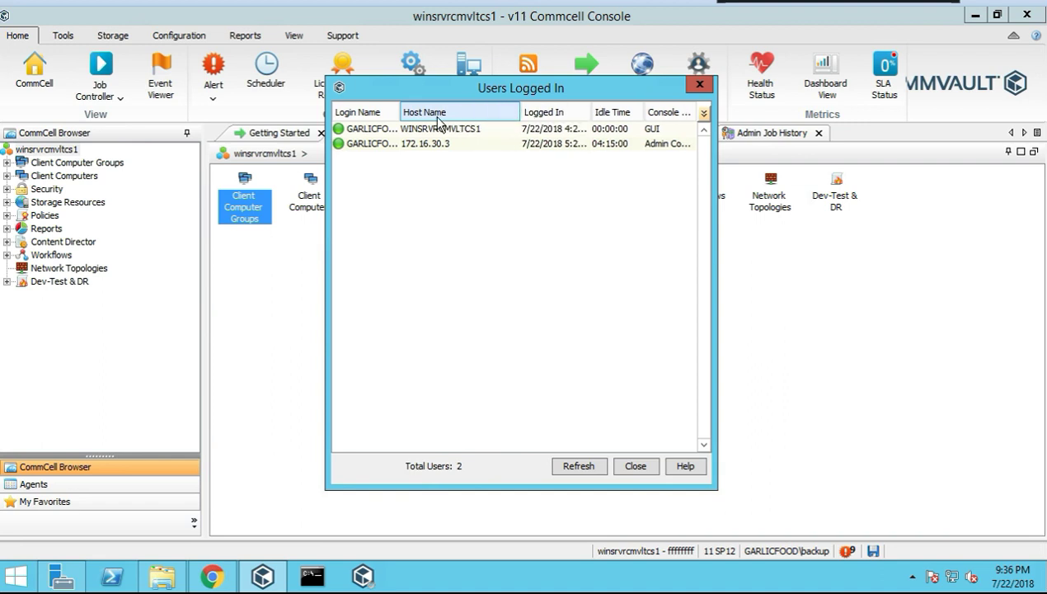
pyautogui.moveTo(398, 116); pyautogui.dragTo(458, 113)
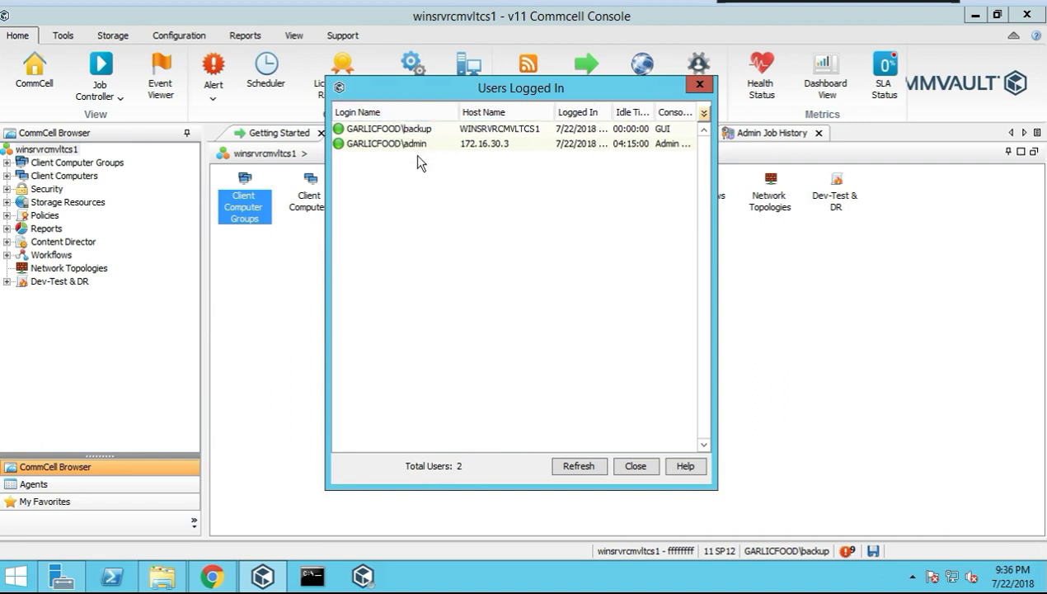
pyautogui.click(635, 466)
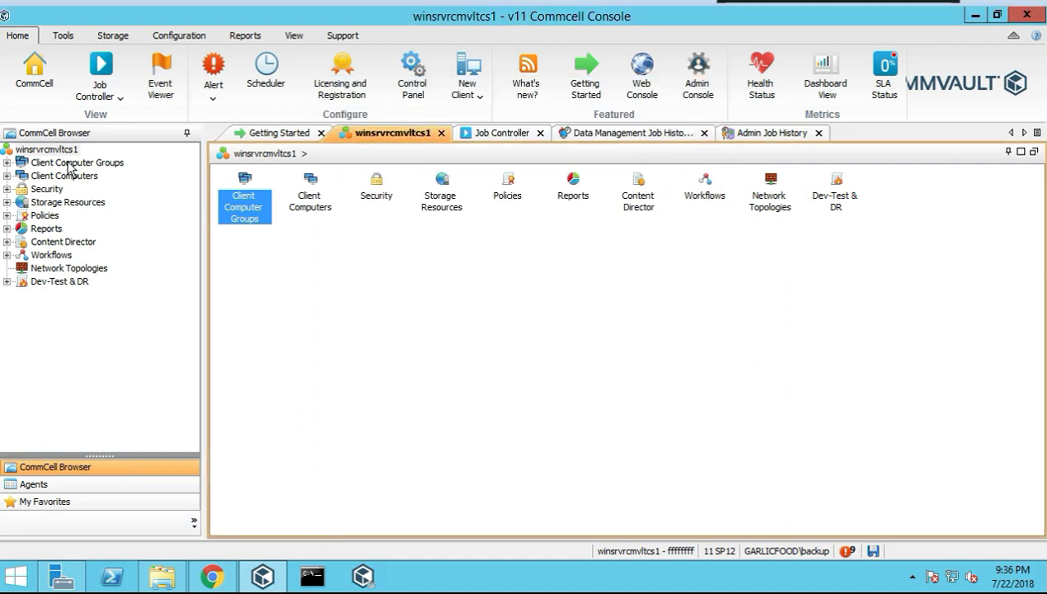
# Open the CommCell's Schedules list and edit the System Created (All Agent Types) policy
pyautogui.rightClick(56, 153)
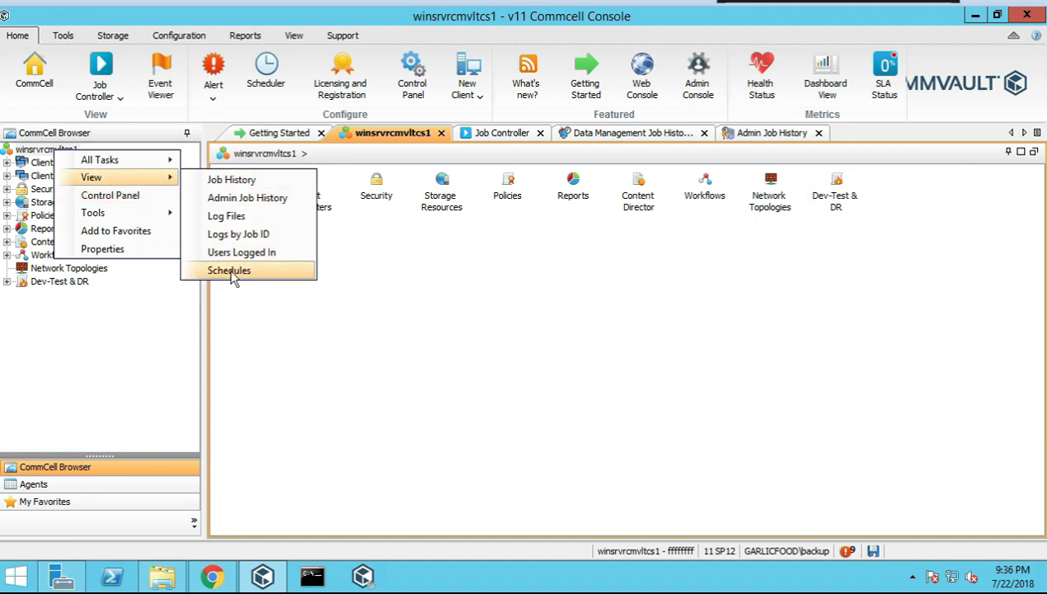
pyautogui.click(233, 277)
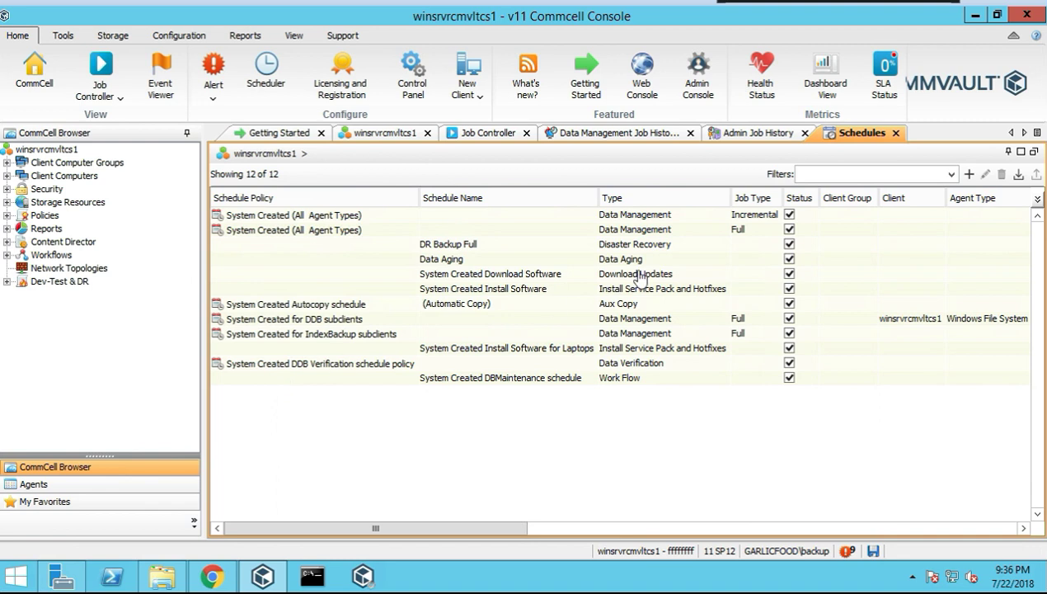
pyautogui.rightClick(776, 214)
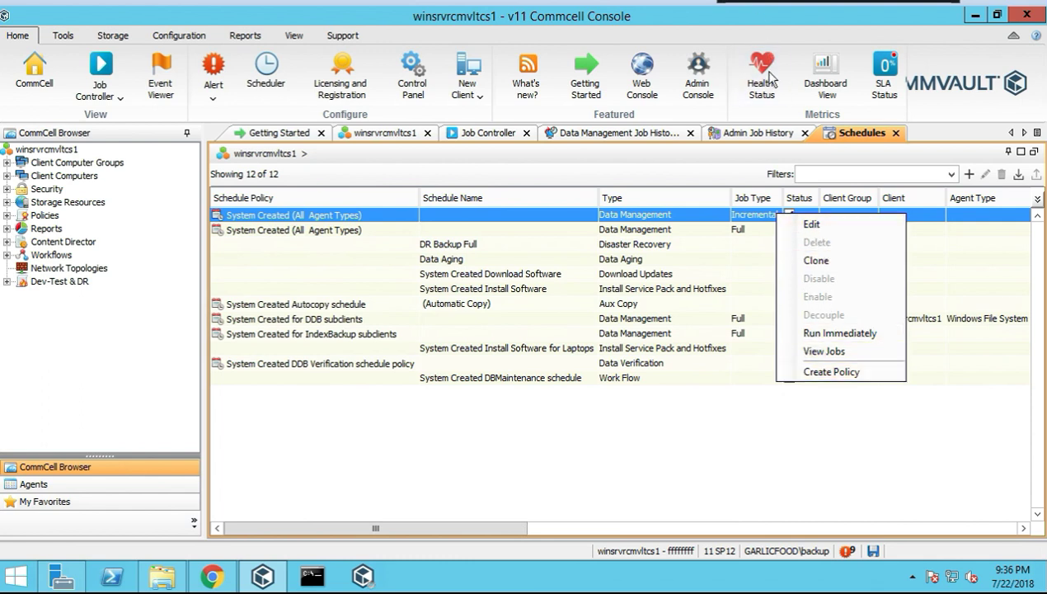
pyautogui.click(812, 225)
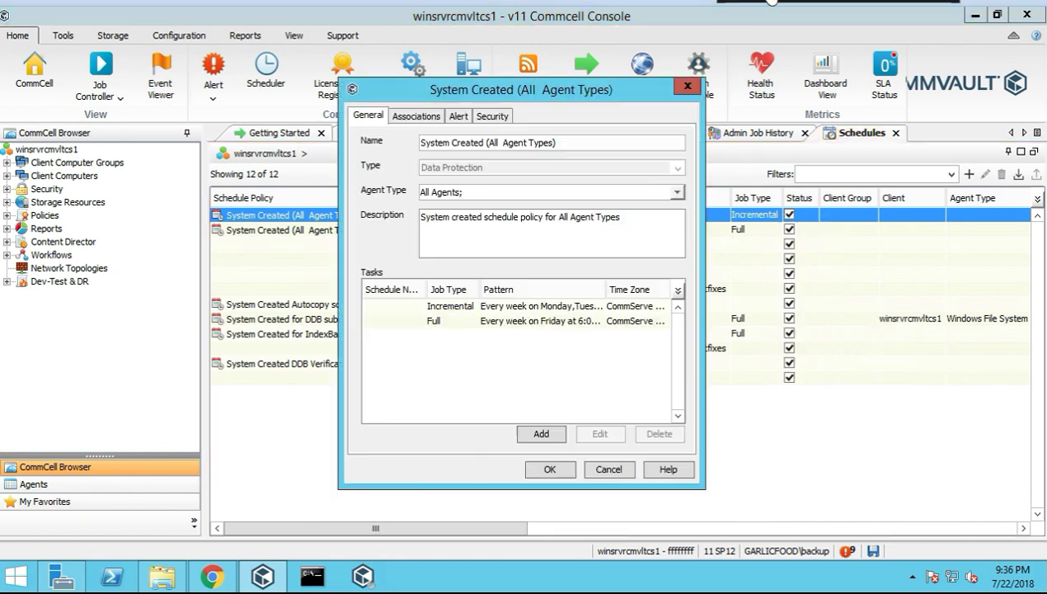
pyautogui.click(438, 323)
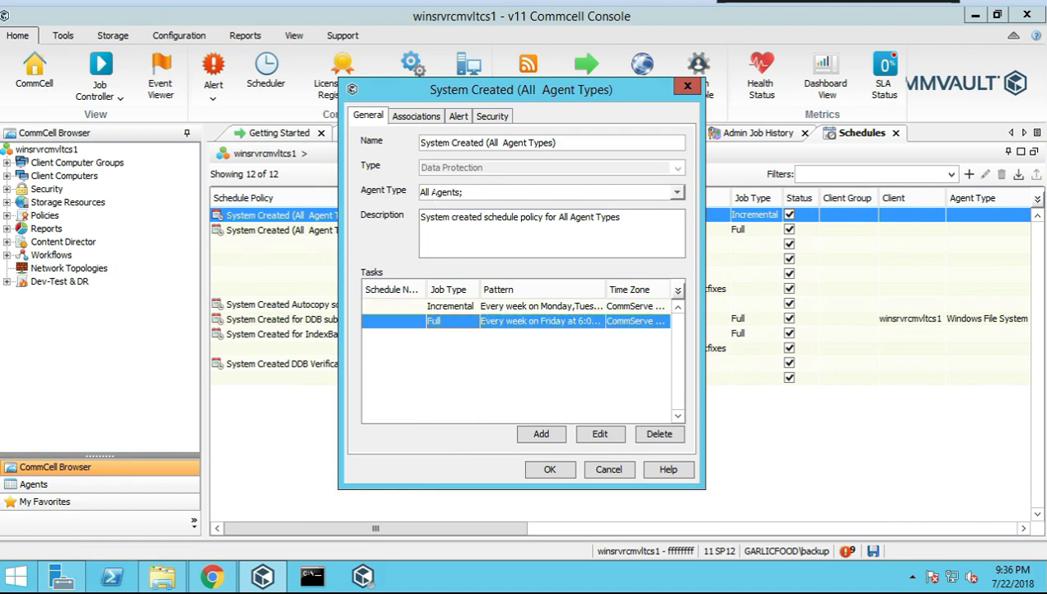
# Review the policy's Associations, Alert, Security and General tabs, then cancel without saving
pyautogui.click(419, 118)
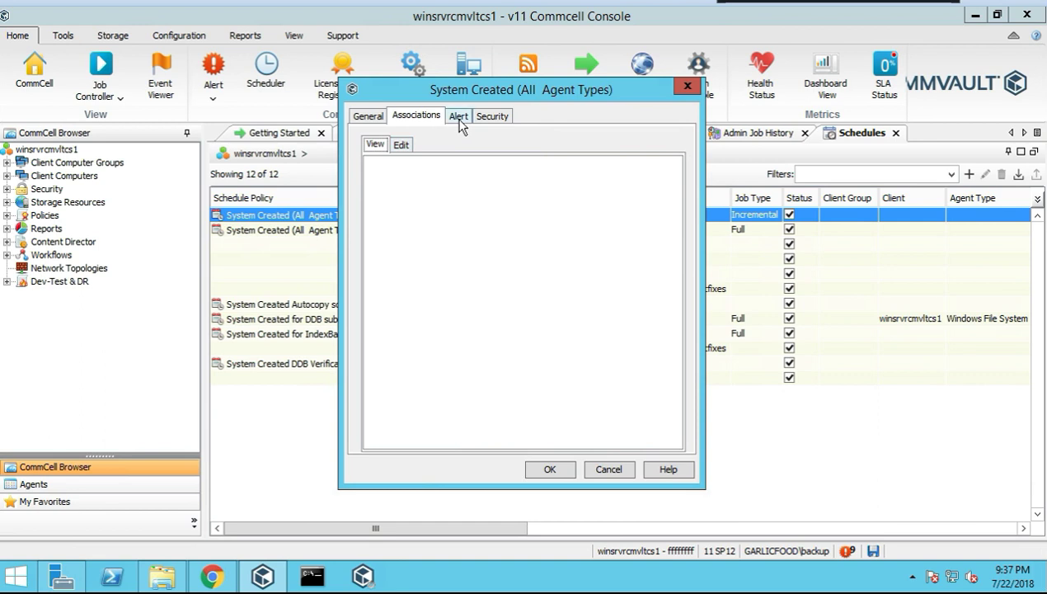
pyautogui.click(459, 120)
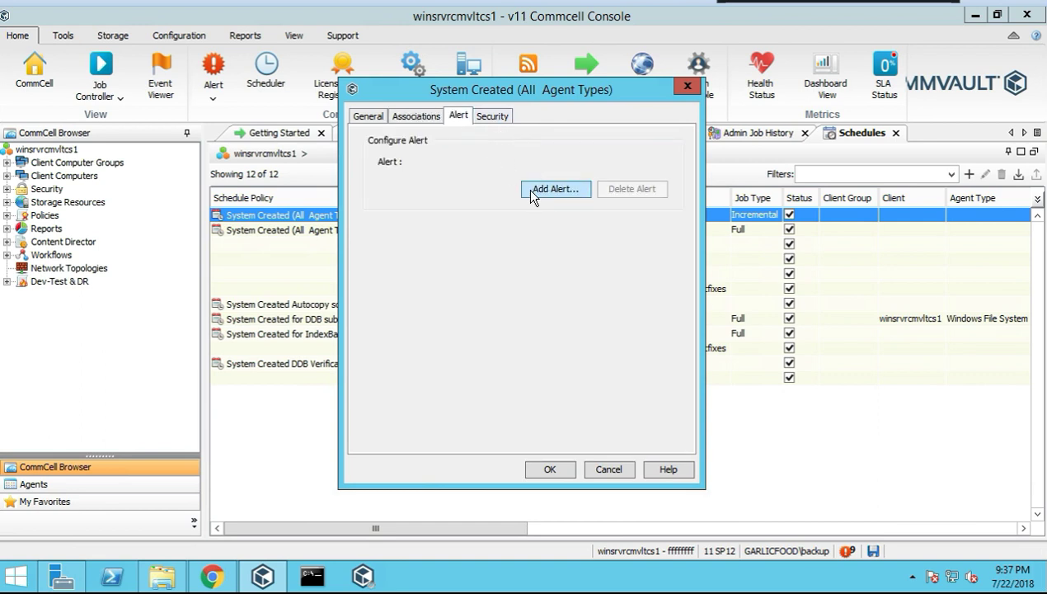
pyautogui.click(485, 120)
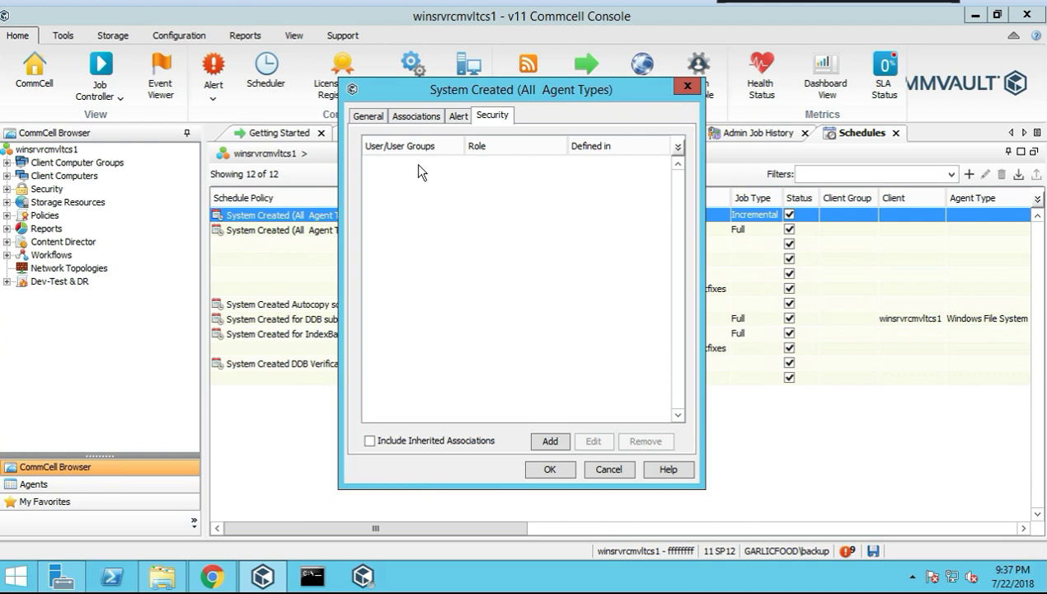
pyautogui.click(368, 118)
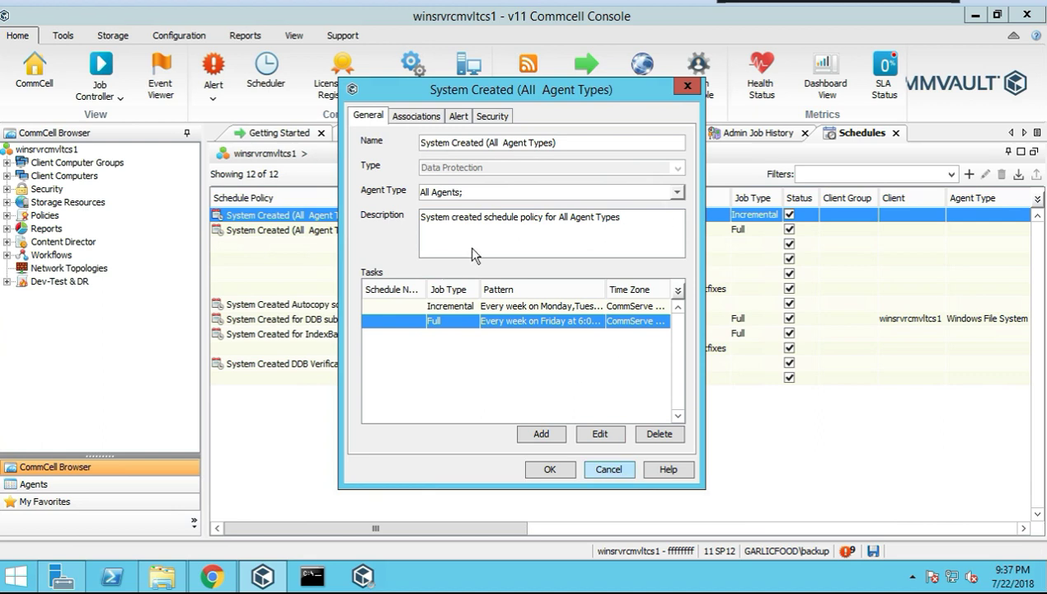
pyautogui.click(609, 470)
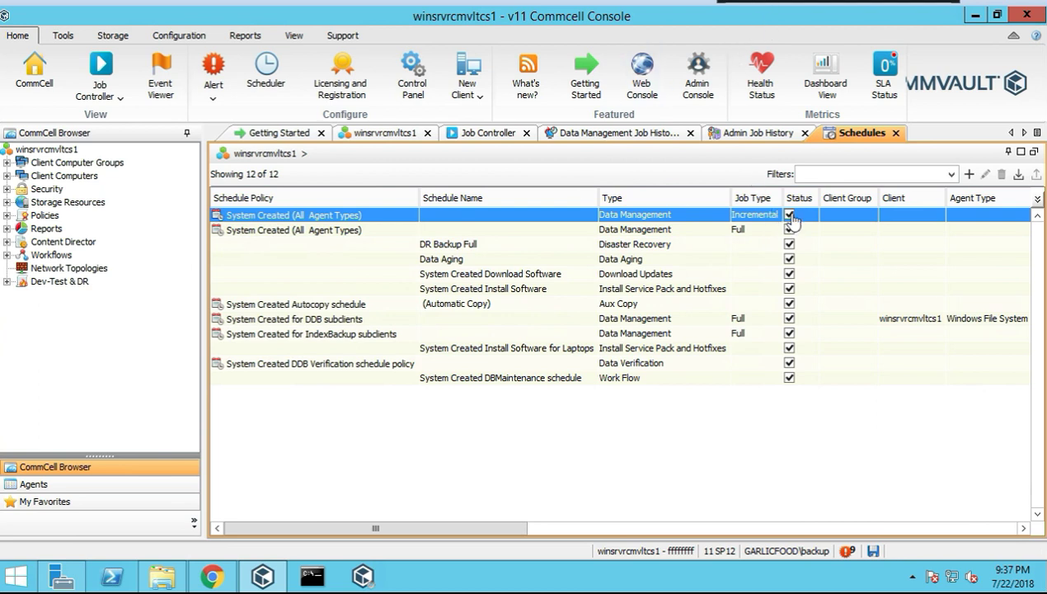
# Clone the System Created for DDB subclients schedule as a new policy named 'clone'
pyautogui.rightClick(792, 219)
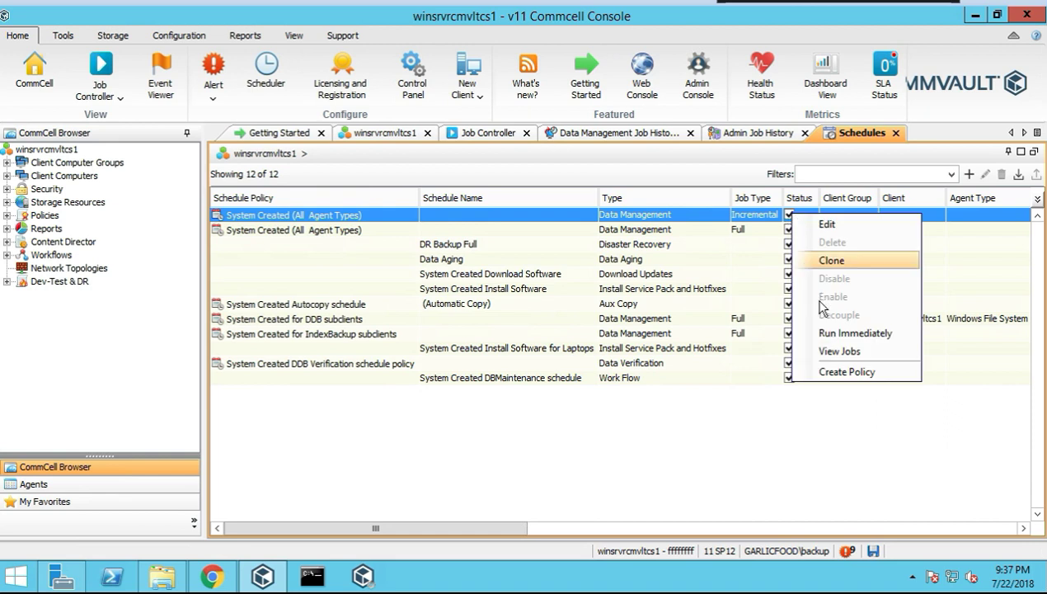
pyautogui.press('Escape')
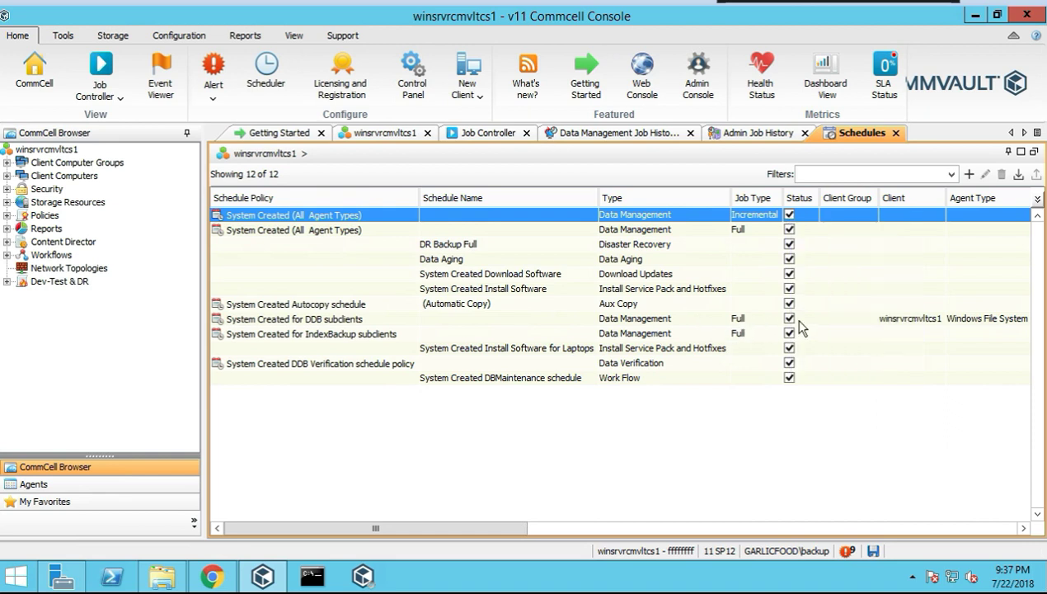
pyautogui.rightClick(793, 318)
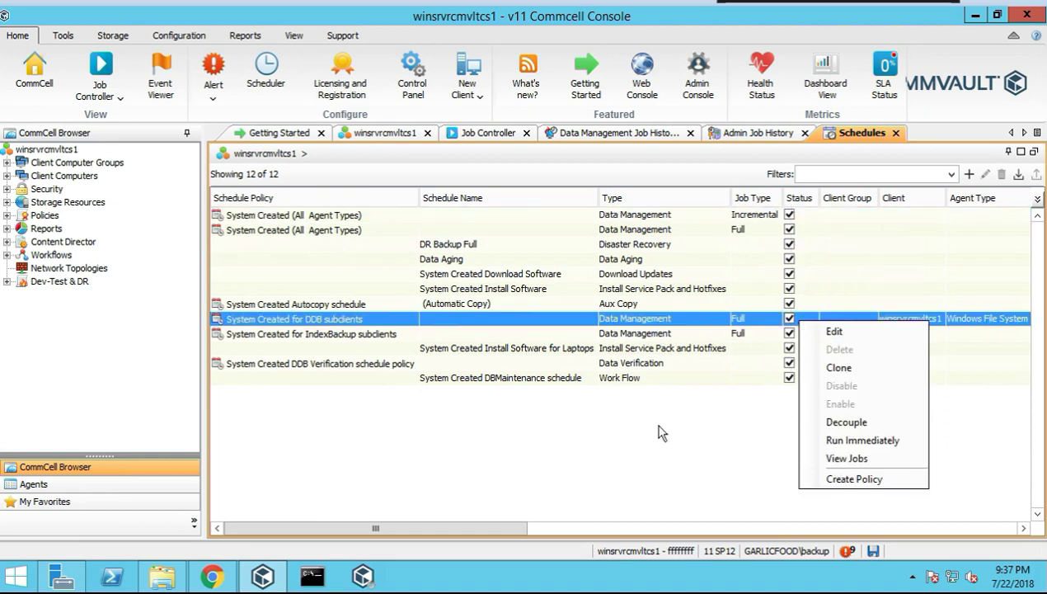
pyautogui.press('Escape')
pyautogui.rightClick(762, 320)
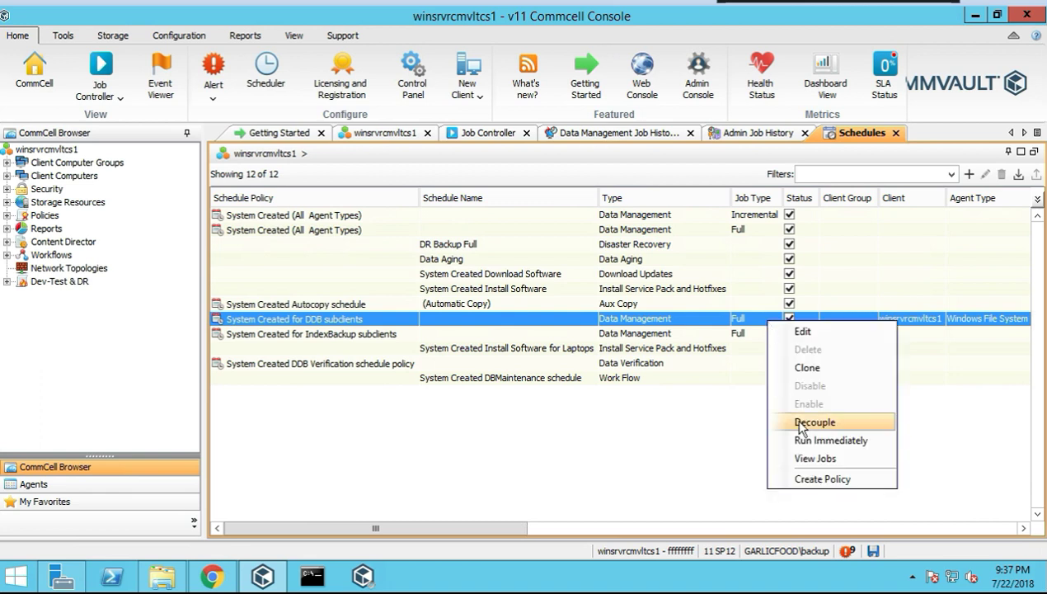
pyautogui.click(759, 362)
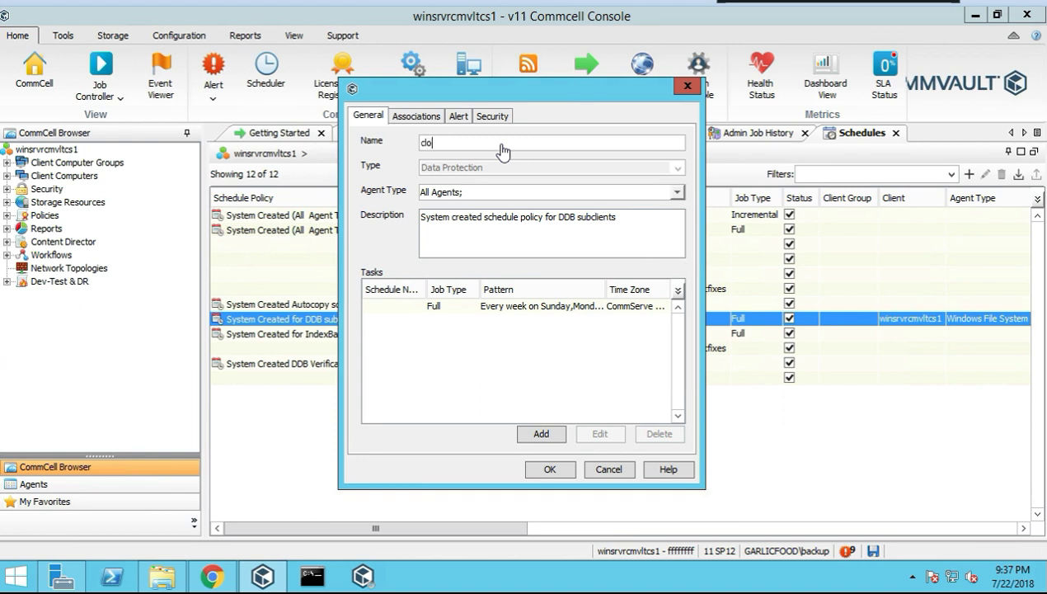
pyautogui.click(548, 469)
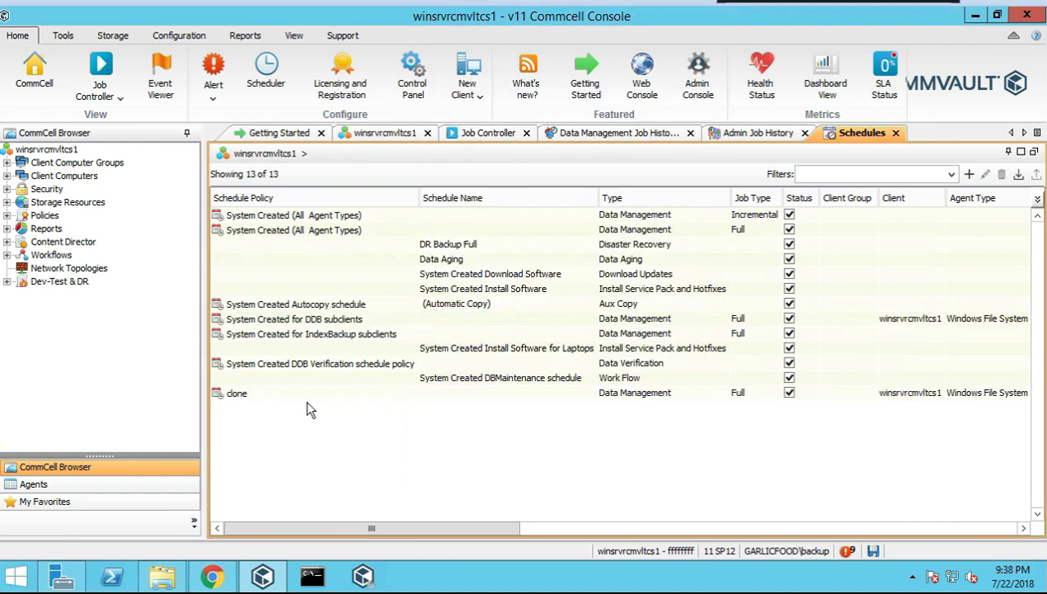
# Select the clone schedule, then expand Policies and list the Schedule Policies
pyautogui.click(328, 395)
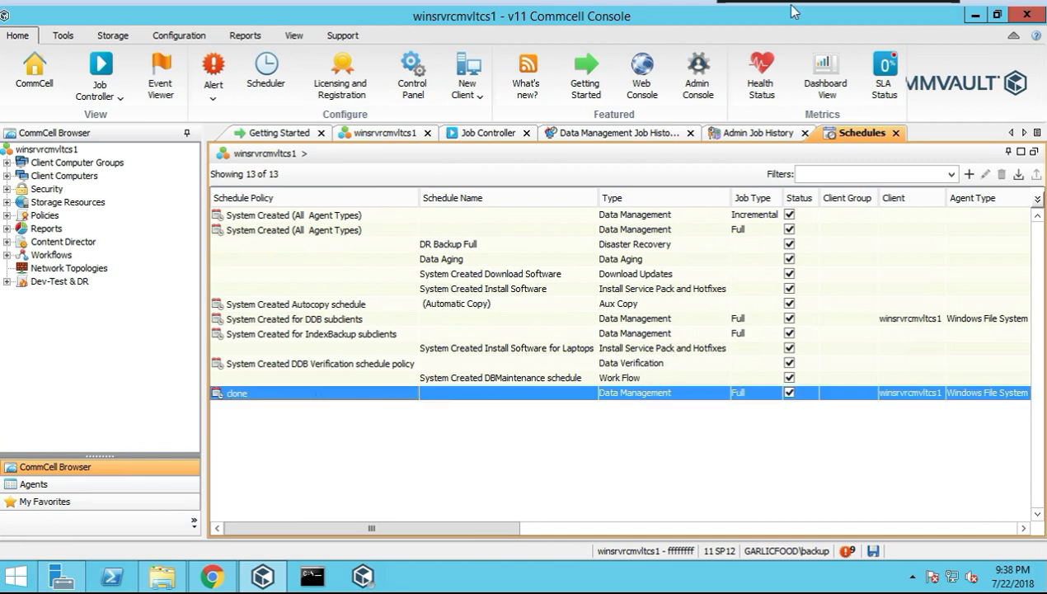
pyautogui.rightClick(792, 216)
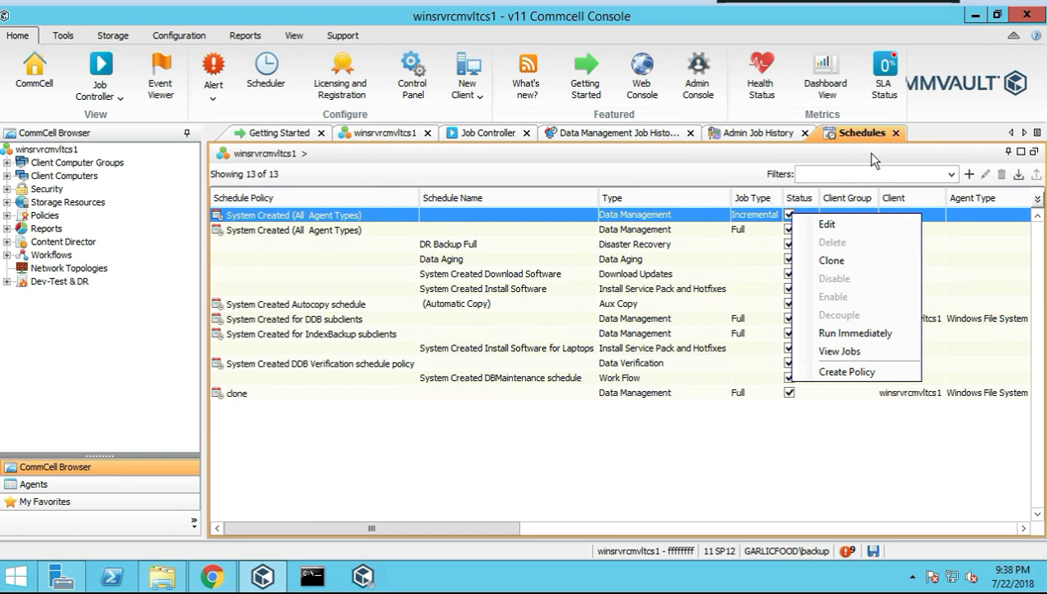
pyautogui.doubleClick(44, 215)
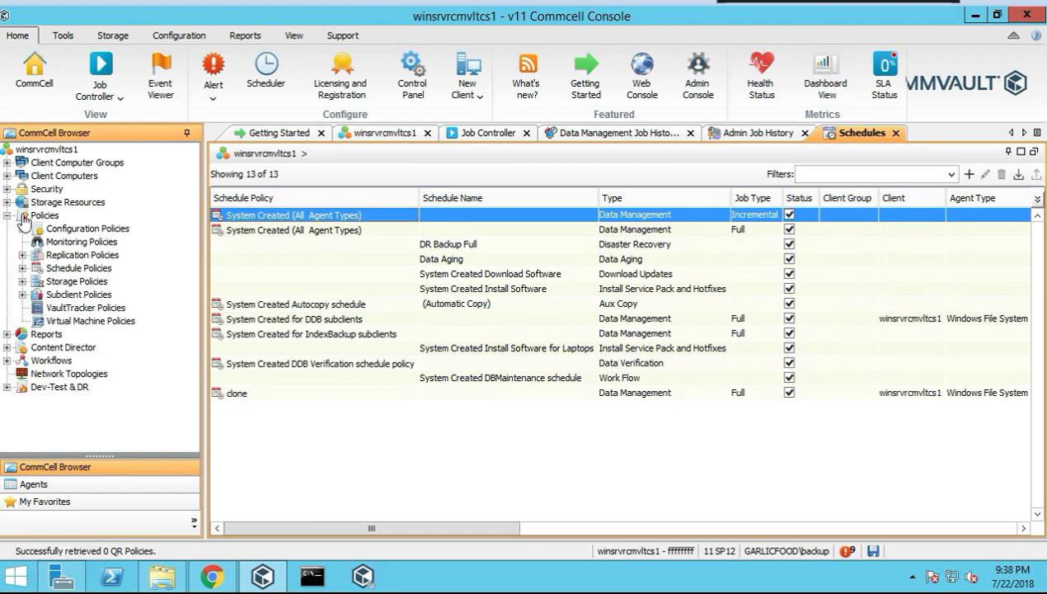
pyautogui.click(79, 269)
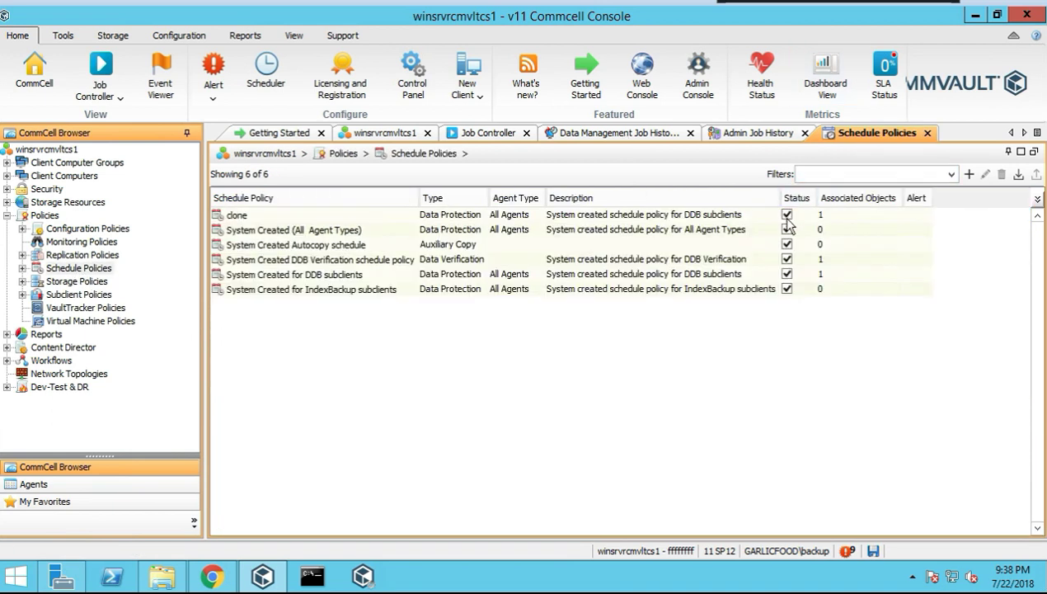
# Disable the clone schedule policy, confirming with Yes
pyautogui.rightClick(789, 216)
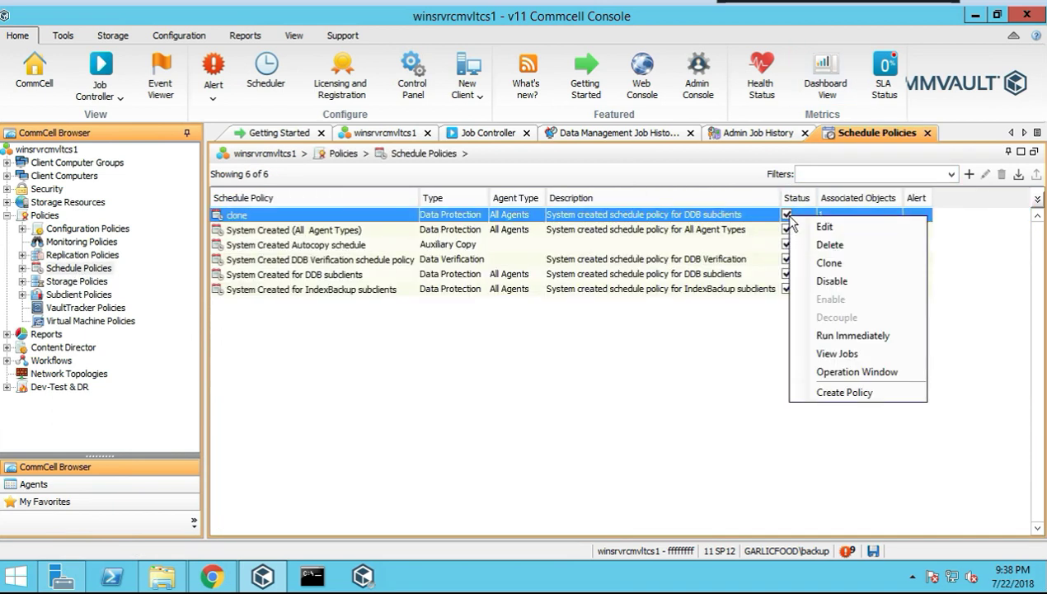
pyautogui.click(831, 283)
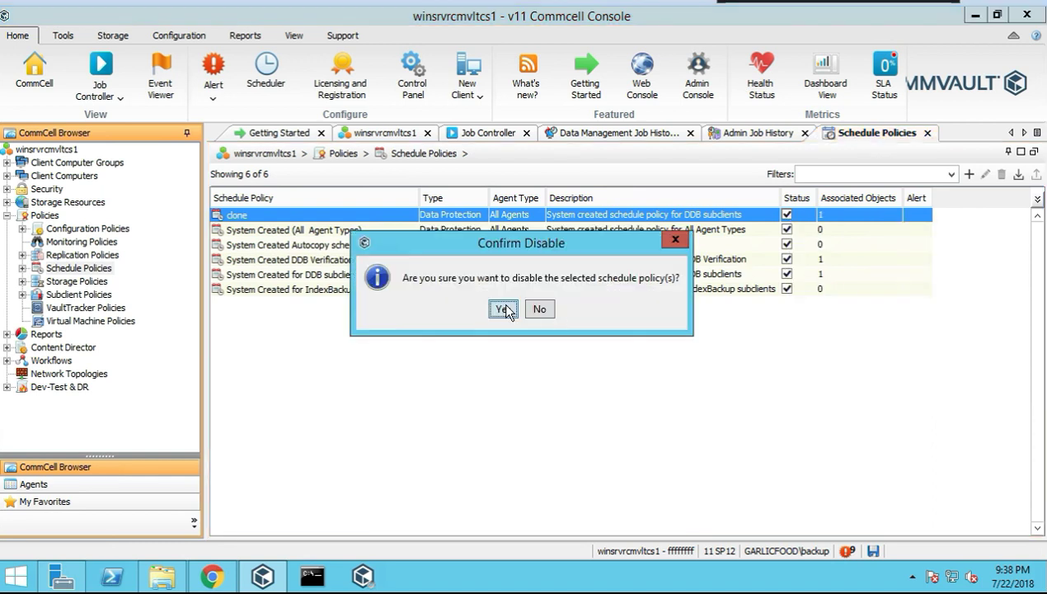
pyautogui.click(674, 241)
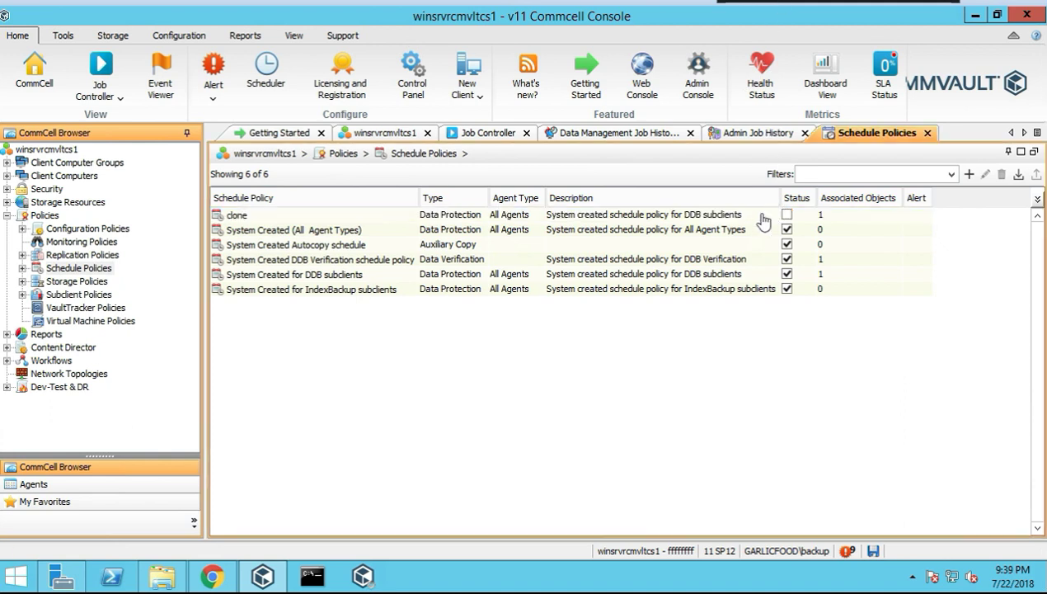
pyautogui.rightClick(736, 216)
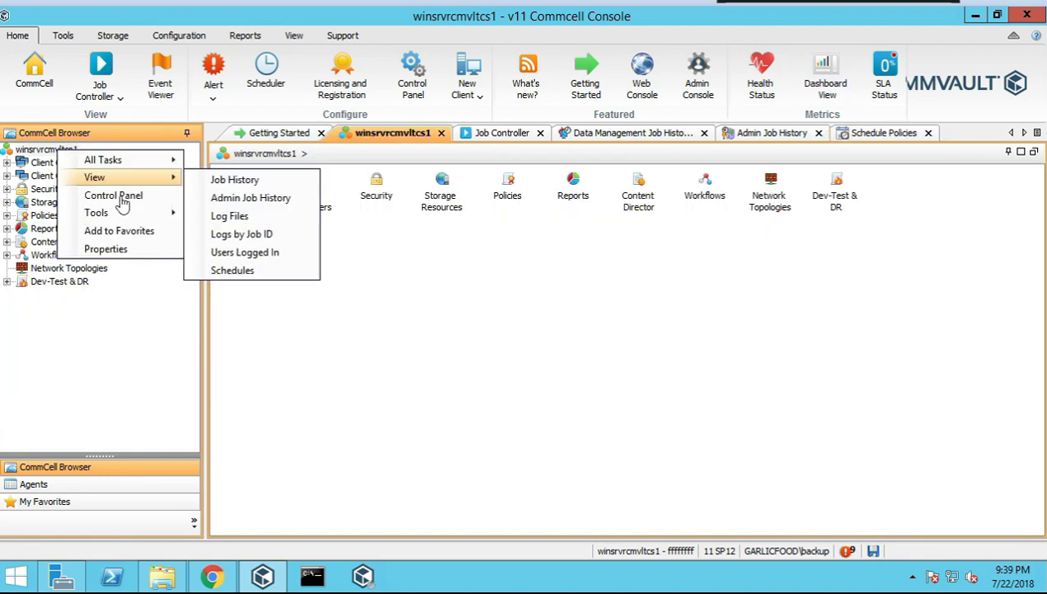
# Switch to the winsrvrcmvltcs1 tab and open the CommCell's Control Panel
pyautogui.click(118, 43)
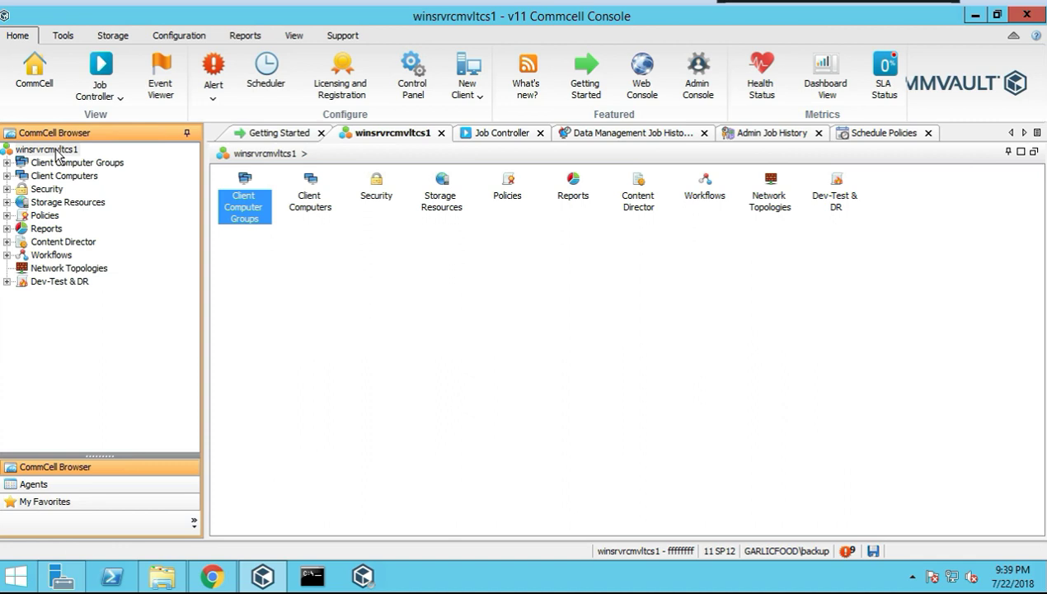
pyautogui.rightClick(76, 150)
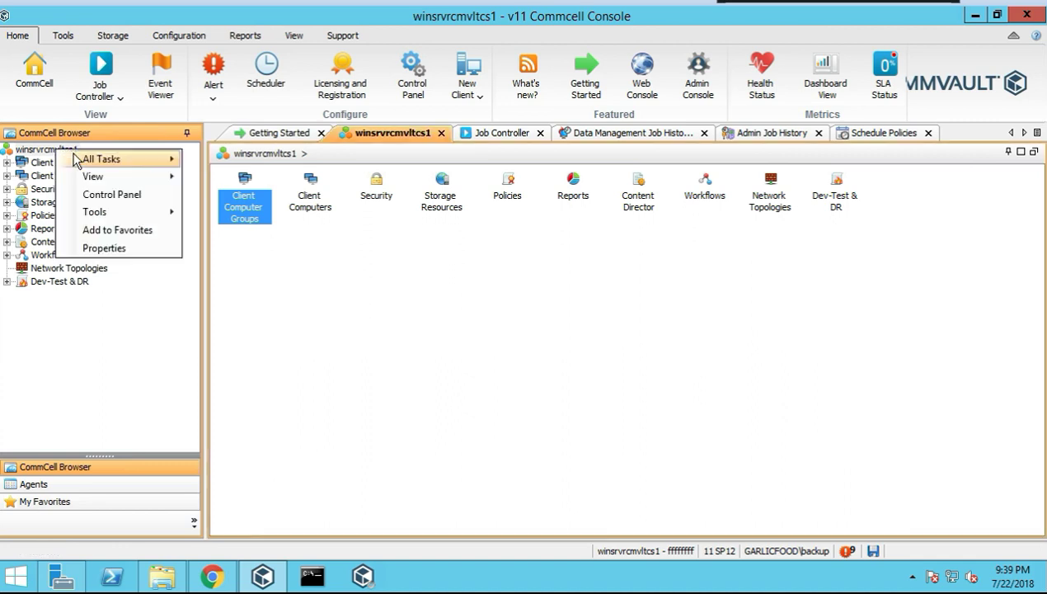
pyautogui.click(114, 198)
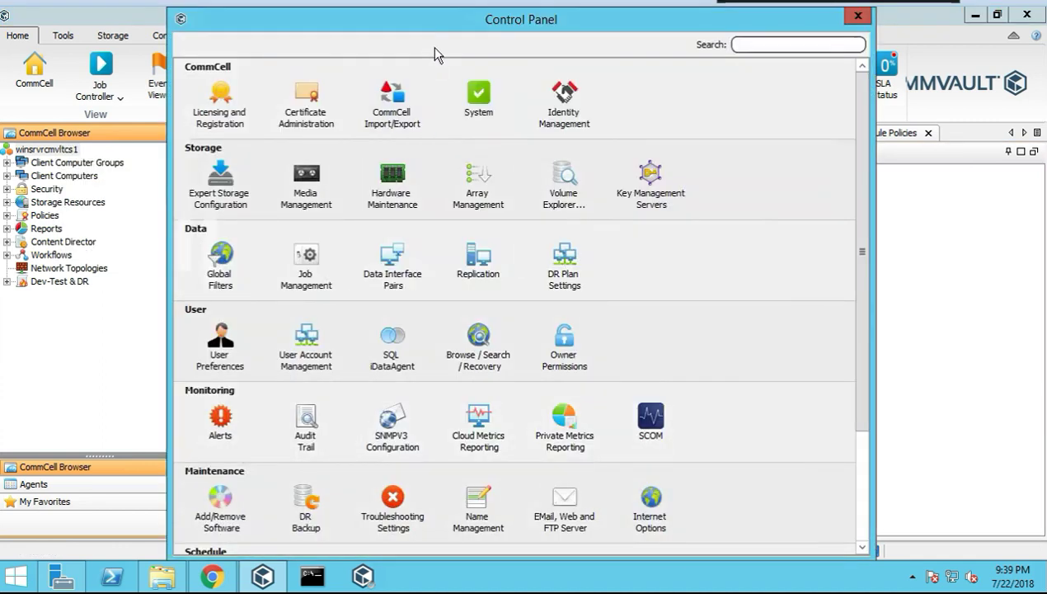
# Move the Control Panel aside, start Tools > Remote Desktop Connection, then cancel its credentials prompt
pyautogui.moveTo(260, 26); pyautogui.dragTo(468, 86)
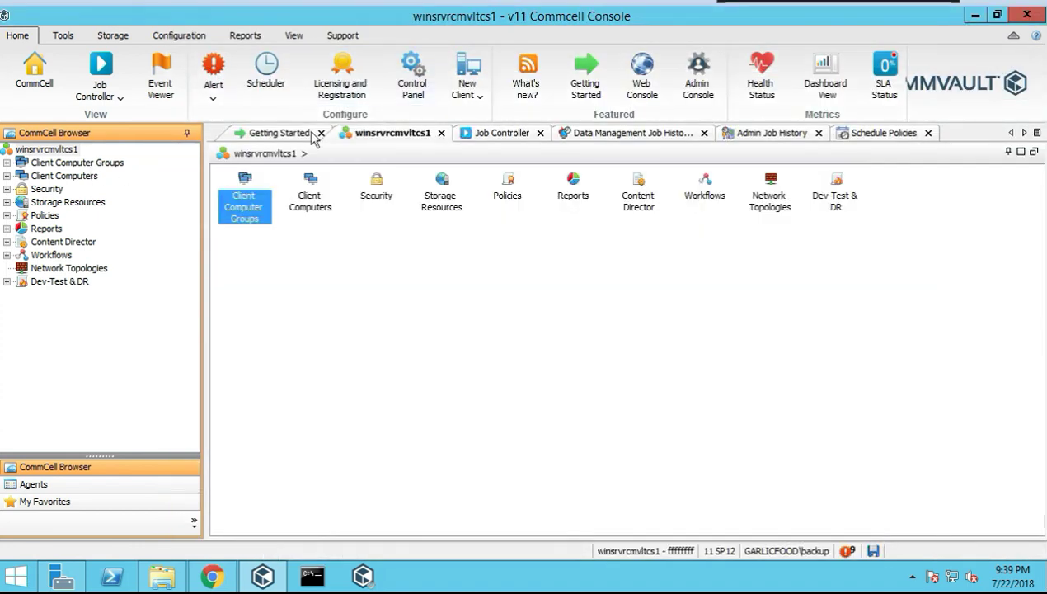
pyautogui.rightClick(70, 153)
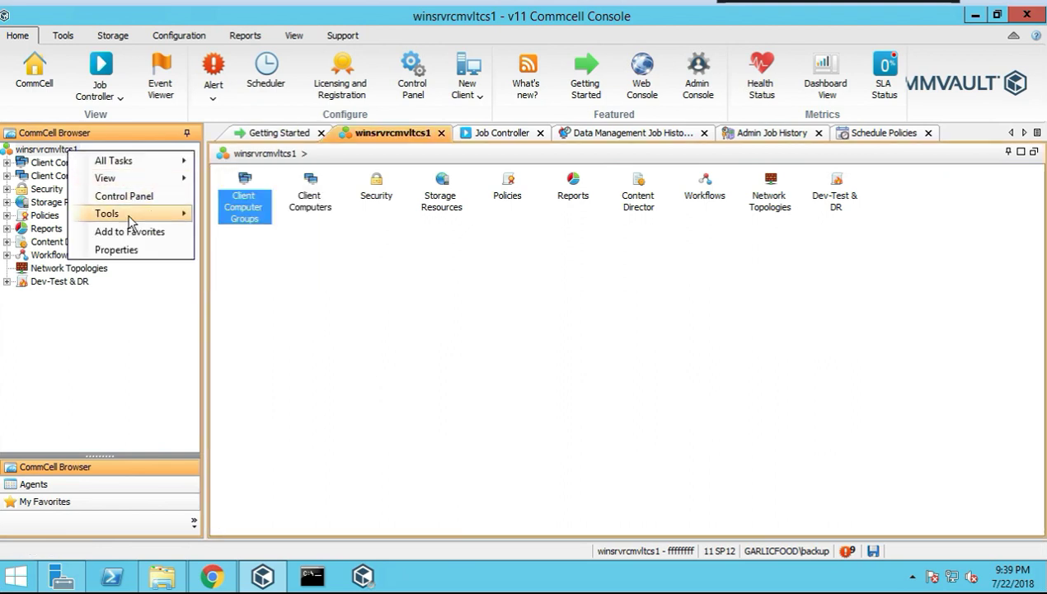
pyautogui.moveTo(128, 216)
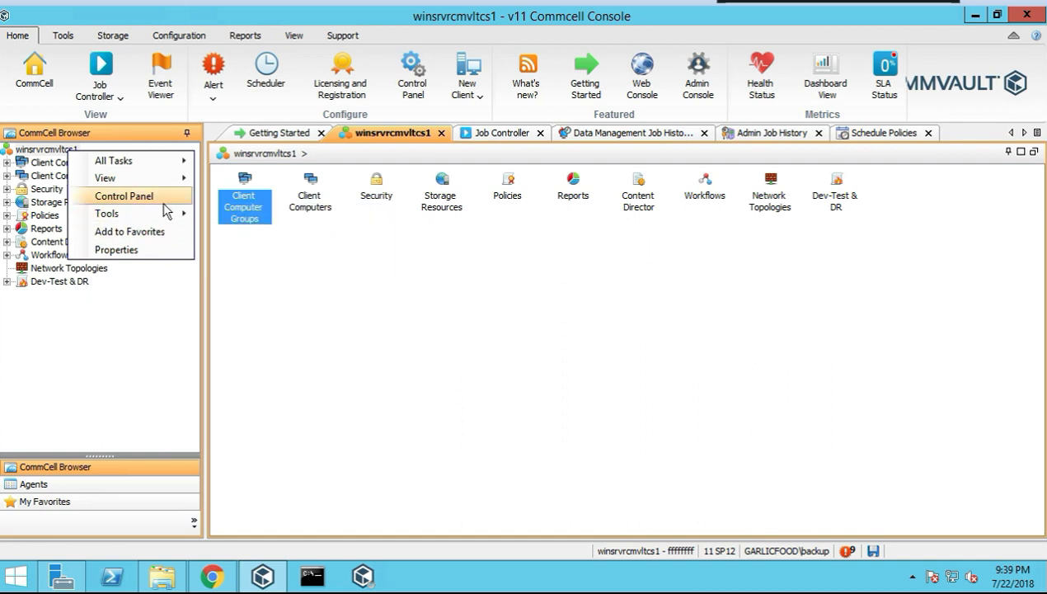
pyautogui.click(264, 235)
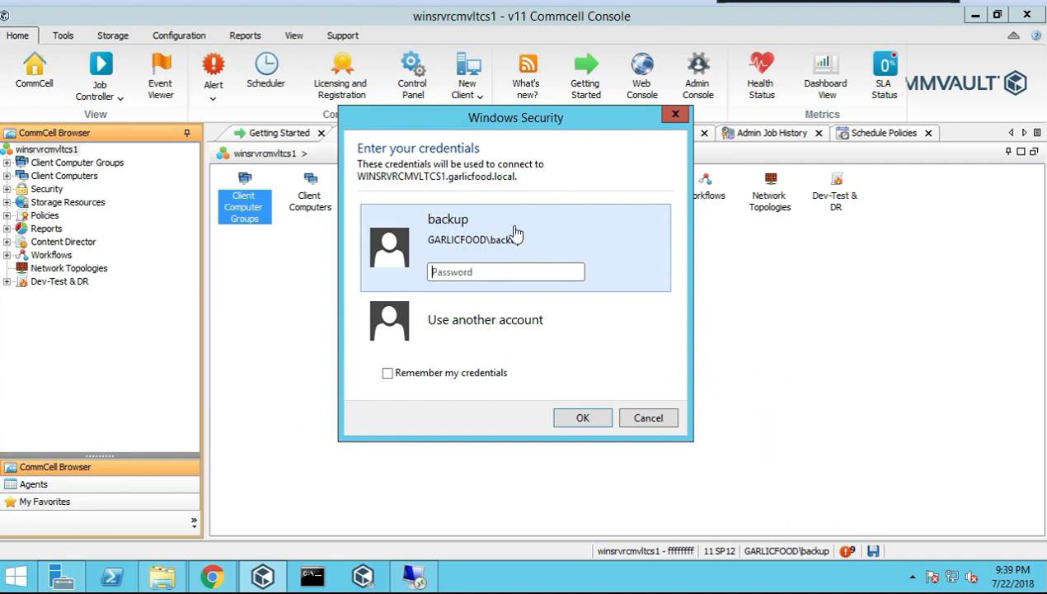
pyautogui.click(675, 117)
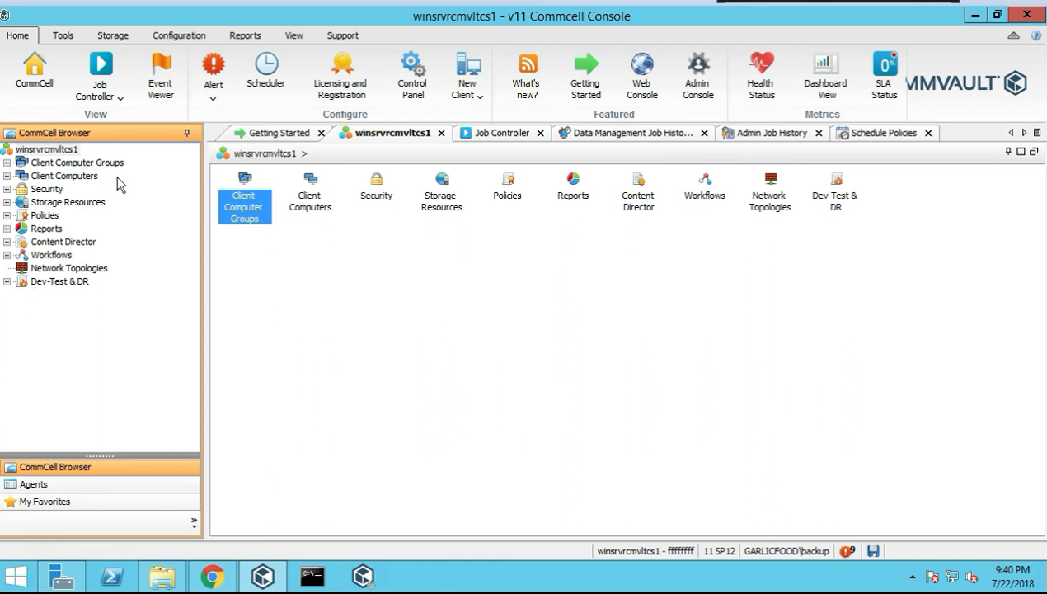
# Review the Customize tools list, widening the Alias Name column, then close it
pyautogui.rightClick(57, 152)
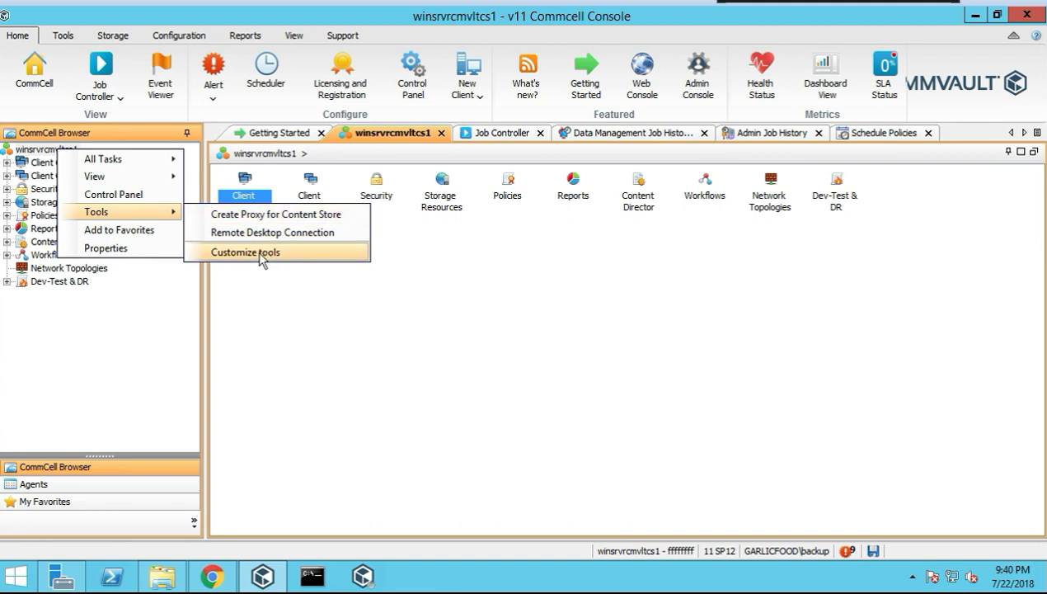
pyautogui.click(258, 251)
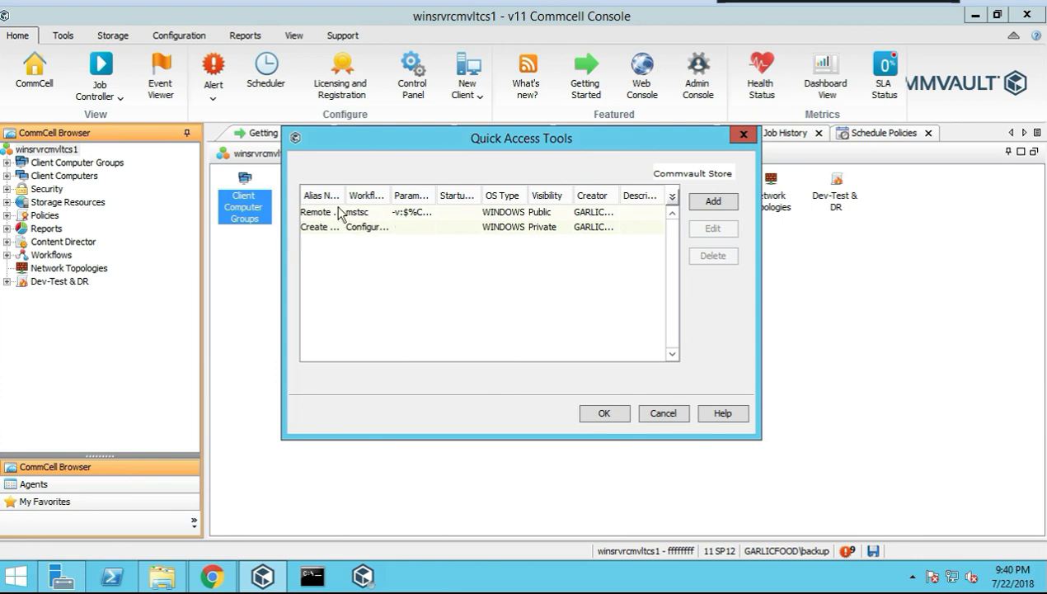
pyautogui.moveTo(346, 198); pyautogui.dragTo(371, 198)
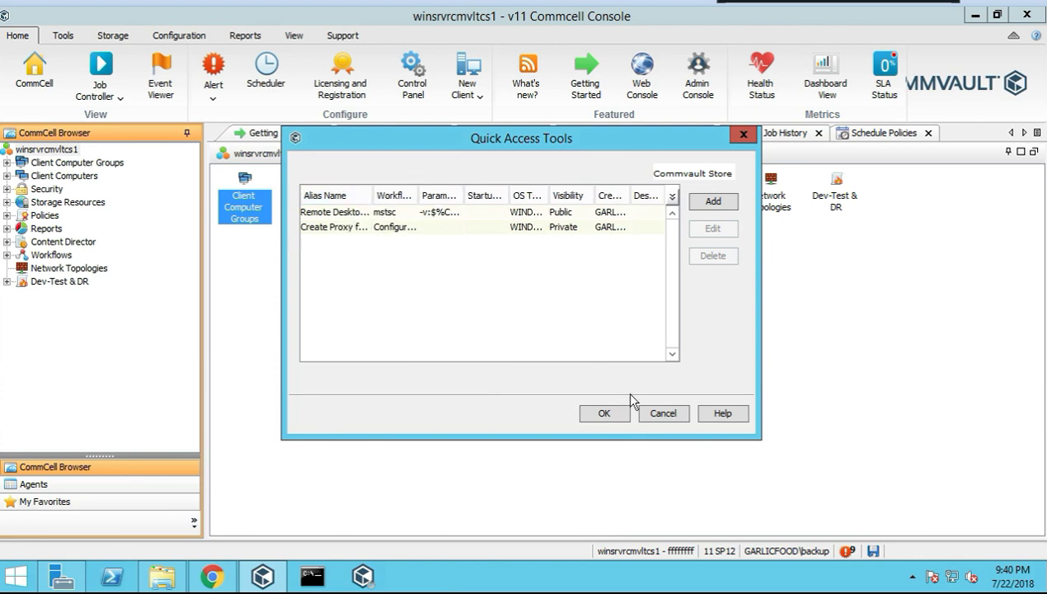
pyautogui.click(664, 412)
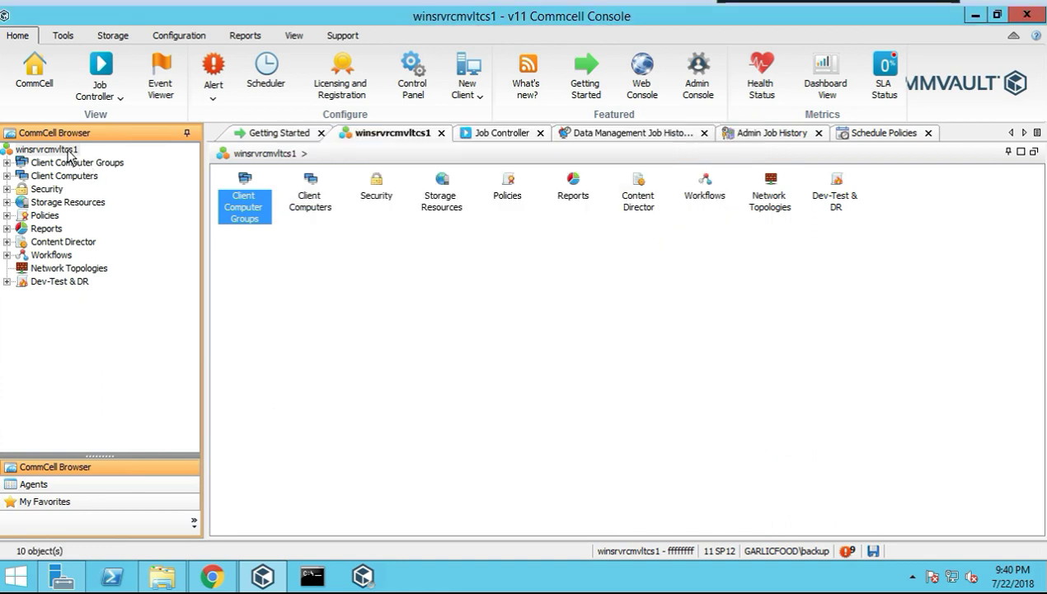
# Add the winsrvrcmvltcs1 CommCell to My Favorites
pyautogui.rightClick(88, 152)
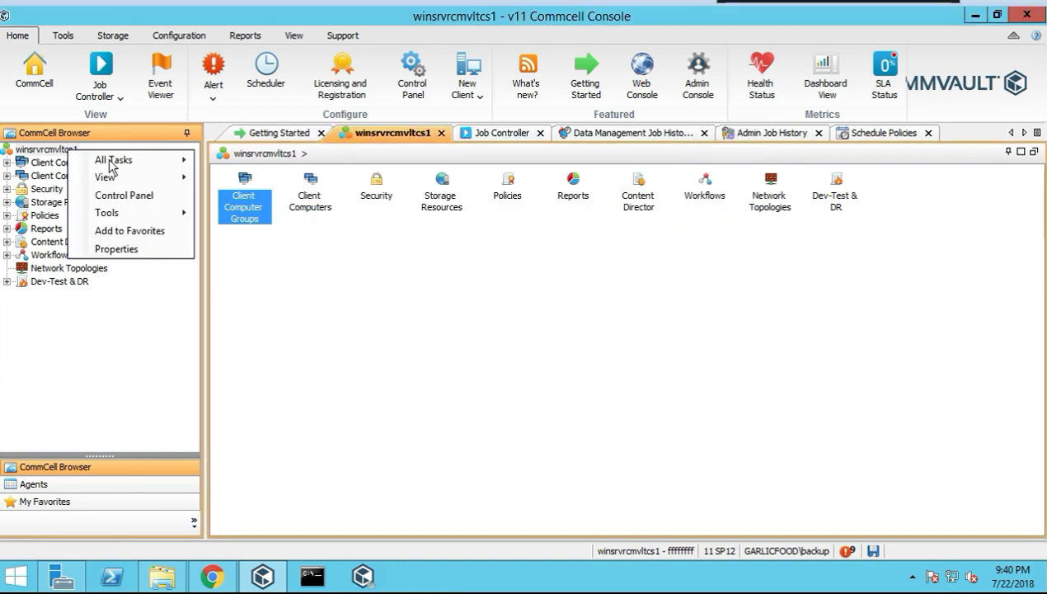
pyautogui.click(151, 233)
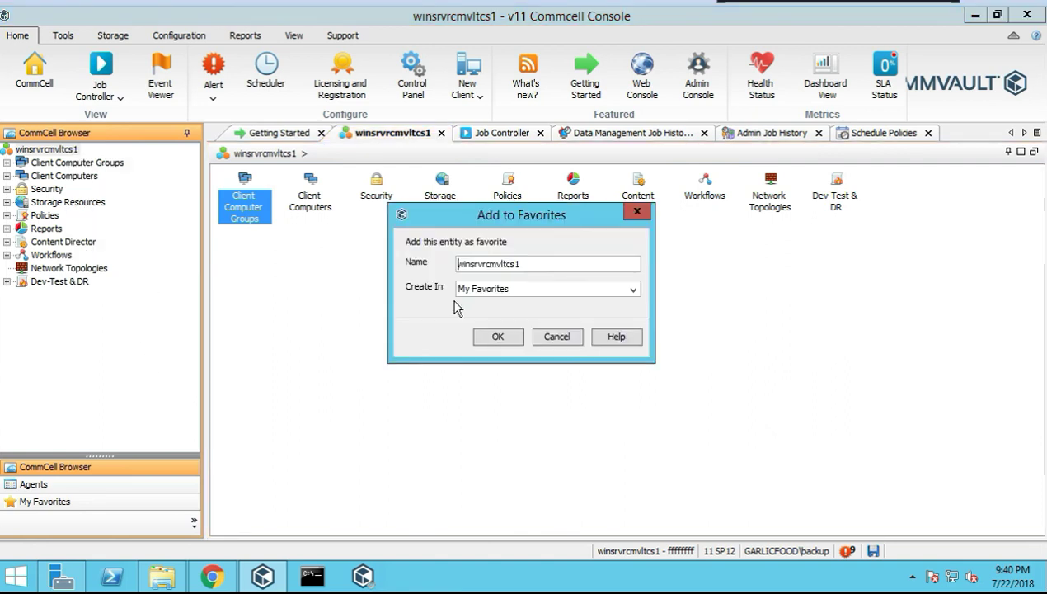
pyautogui.click(510, 288)
pyautogui.click(510, 289)
pyautogui.click(497, 339)
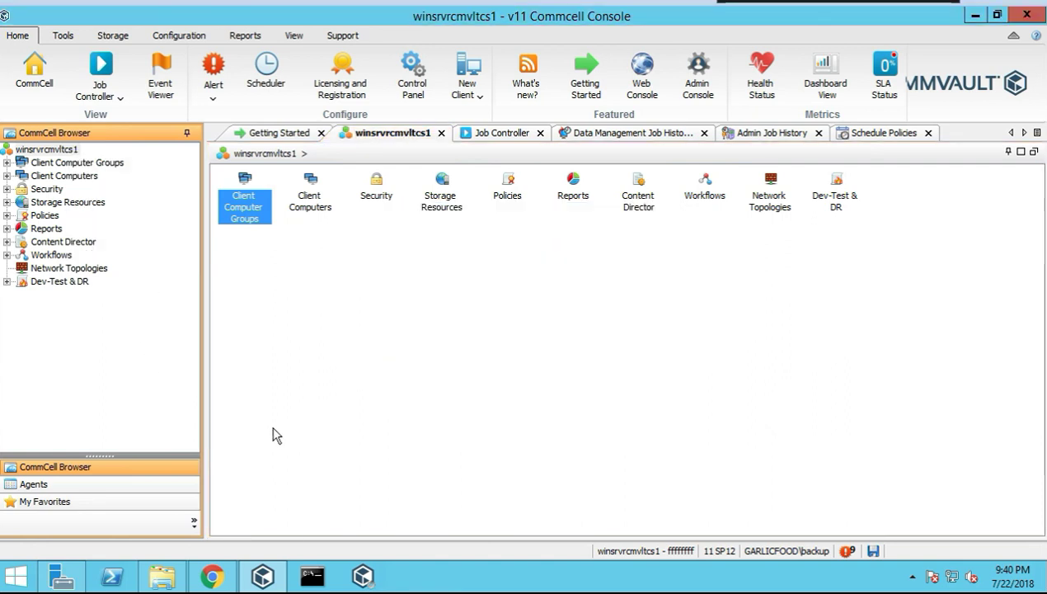
# Check the My Favorites pane twice, returning each time to the CommCell Browser
pyautogui.click(44, 501)
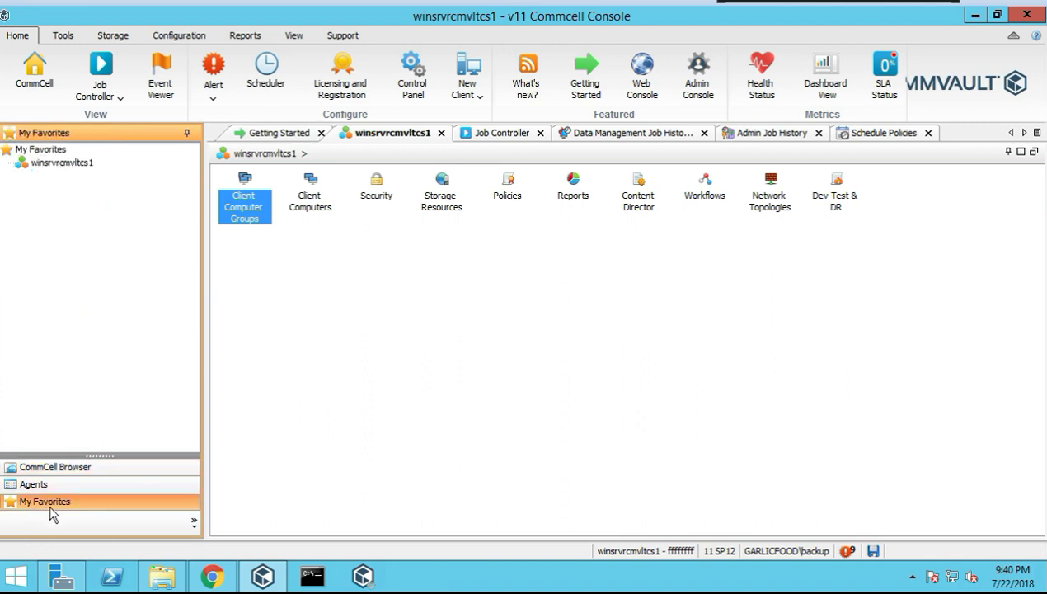
pyautogui.click(45, 467)
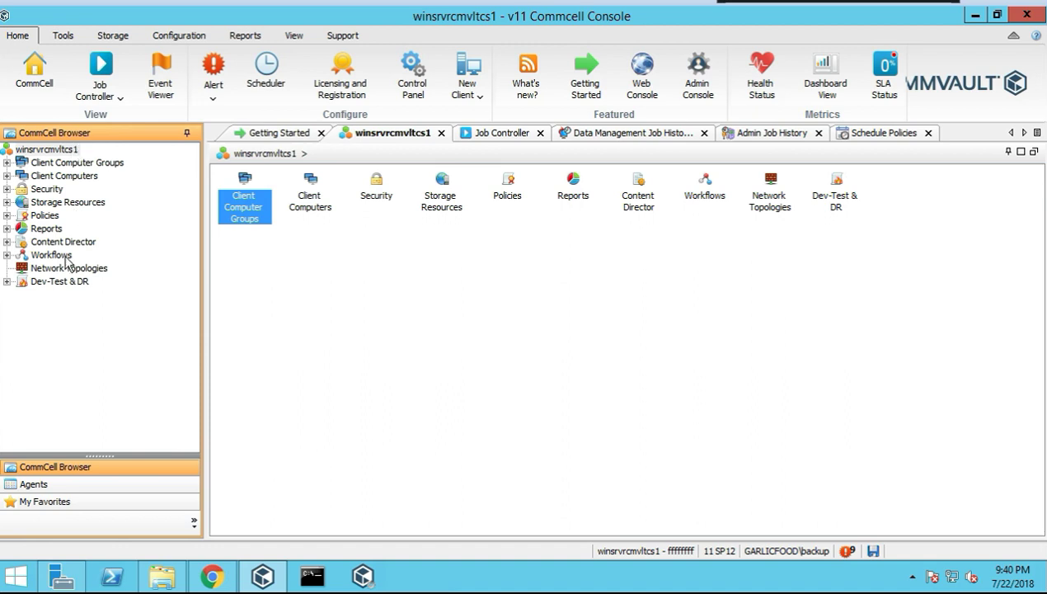
pyautogui.click(70, 501)
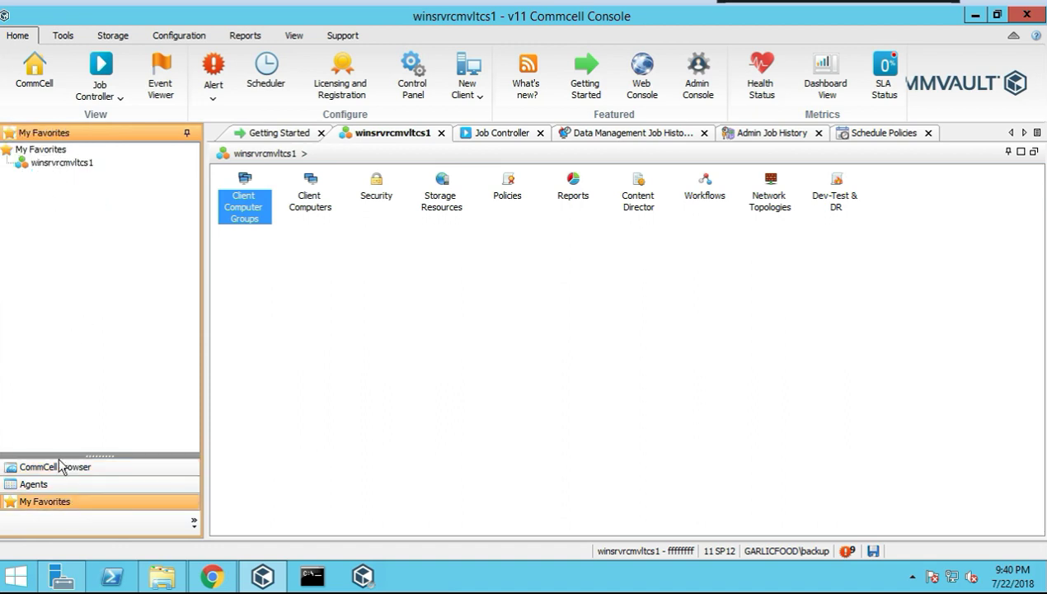
pyautogui.click(62, 469)
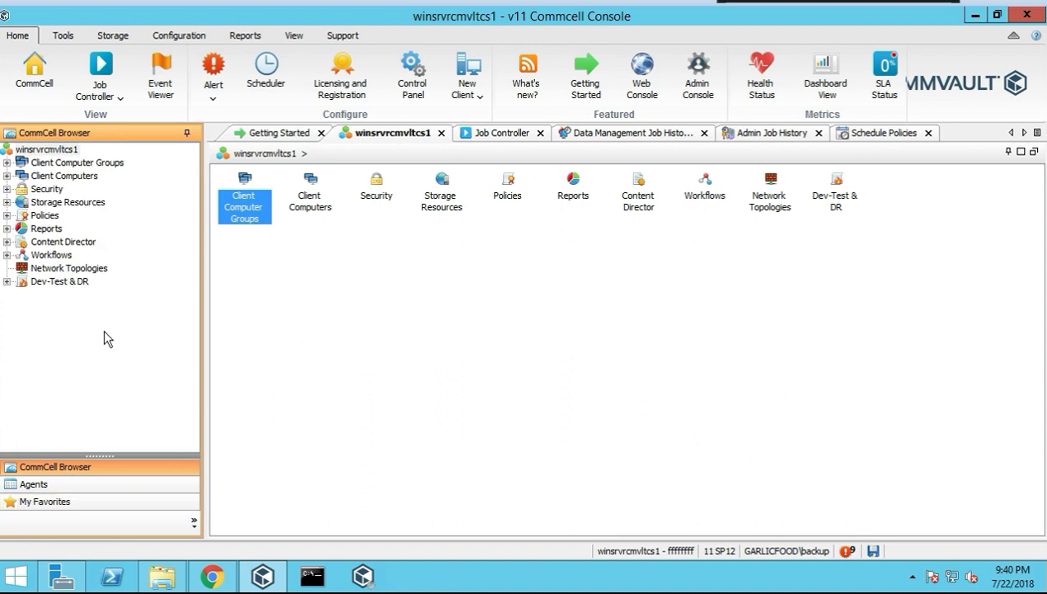
# Open CommCell Properties, reposition the window, and view its Version, Security and Additional Settings tabs
pyautogui.rightClick(43, 153)
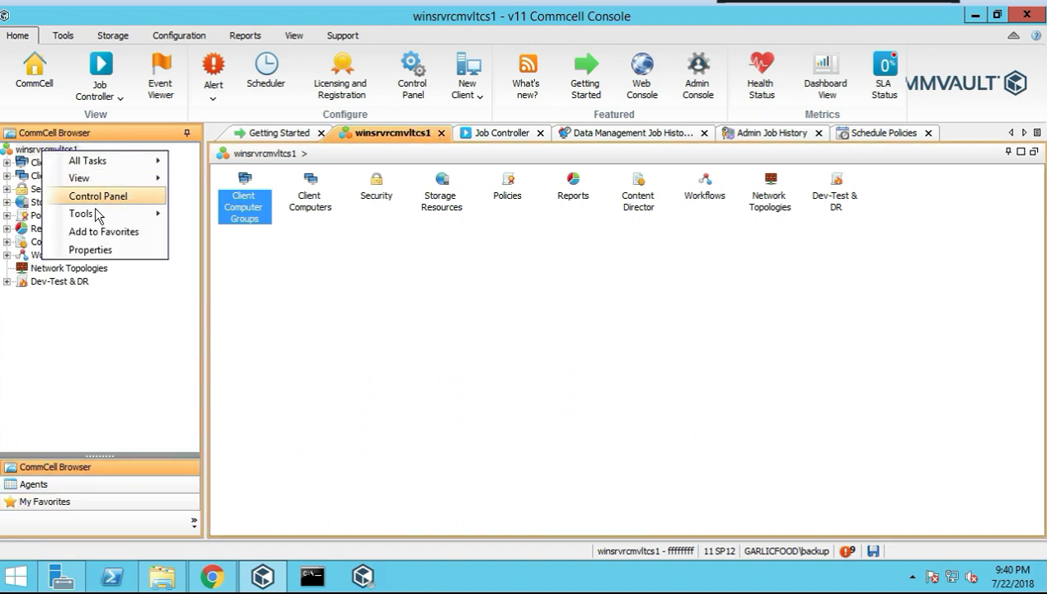
pyautogui.click(104, 249)
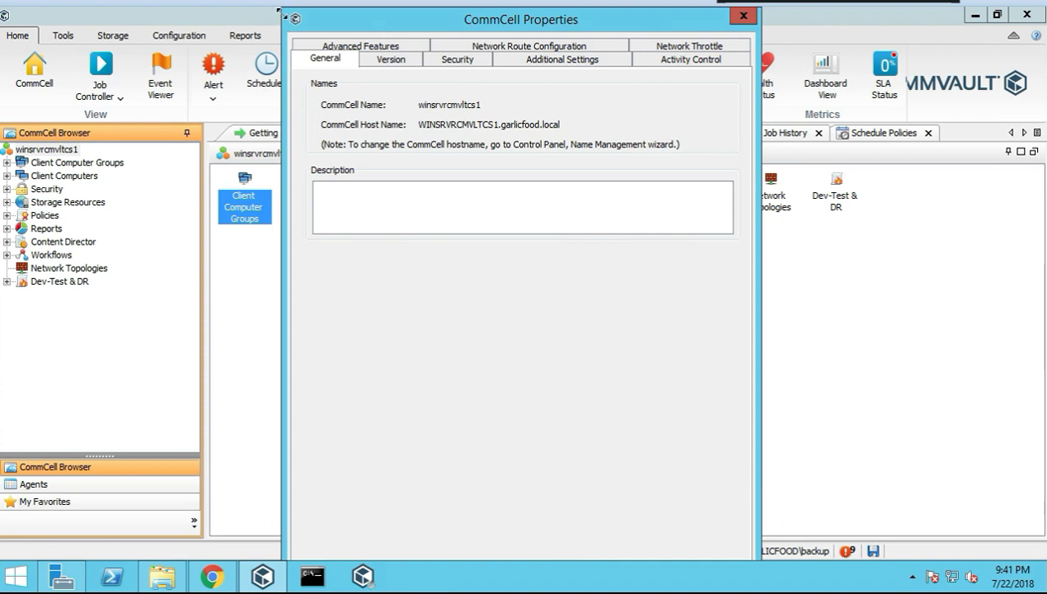
pyautogui.moveTo(279, 12); pyautogui.dragTo(205, 17)
pyautogui.moveTo(425, 33); pyautogui.dragTo(374, 26)
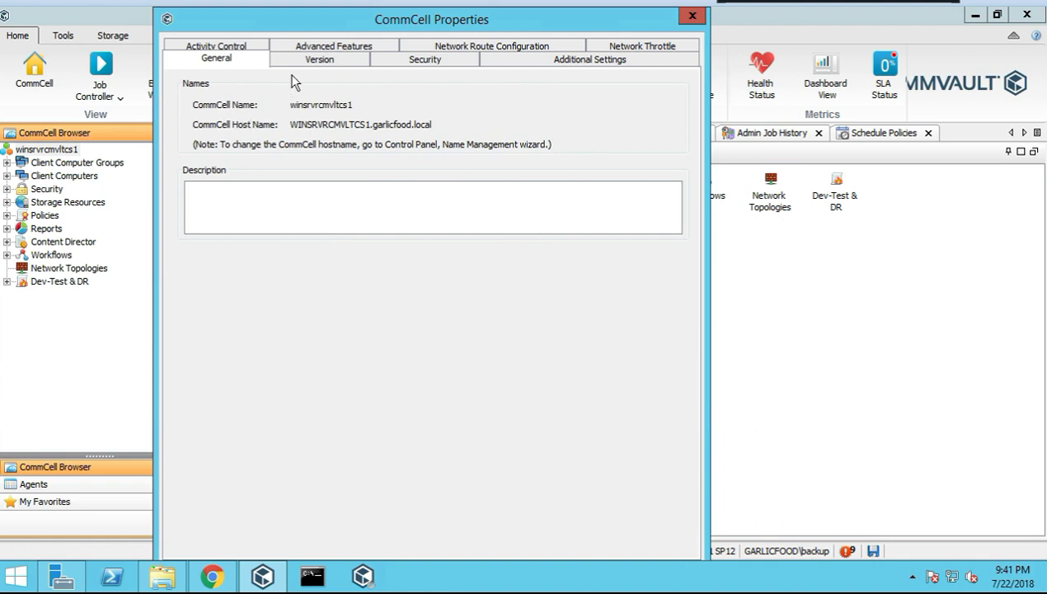
pyautogui.click(320, 62)
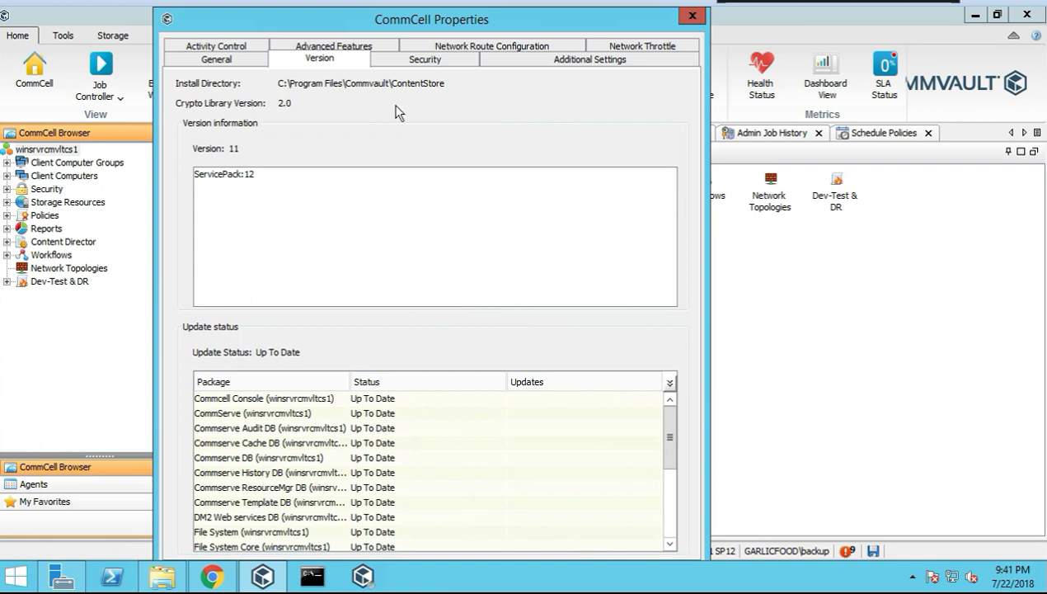
pyautogui.click(425, 61)
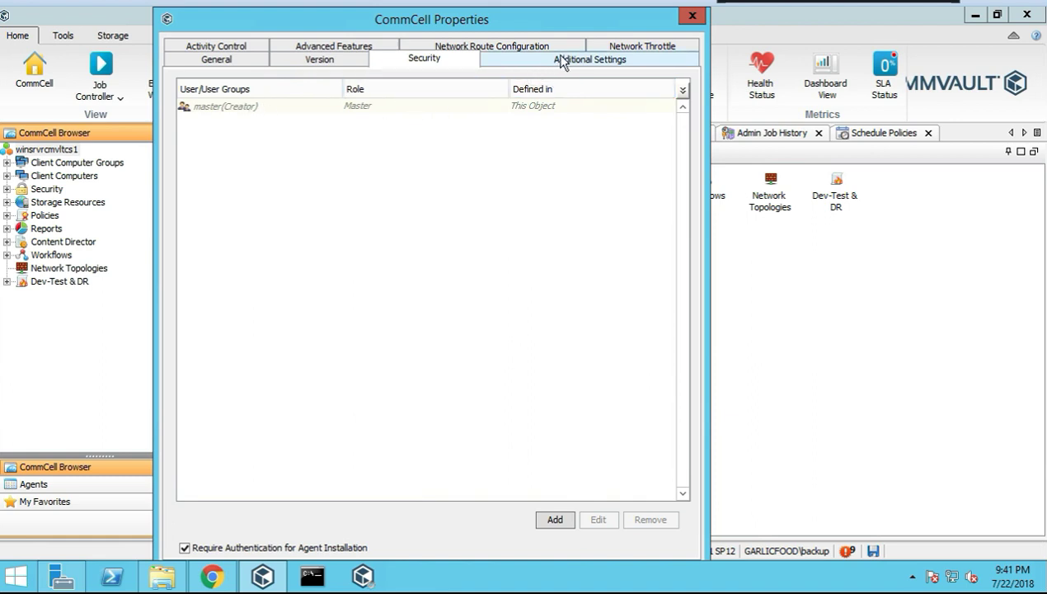
pyautogui.click(575, 64)
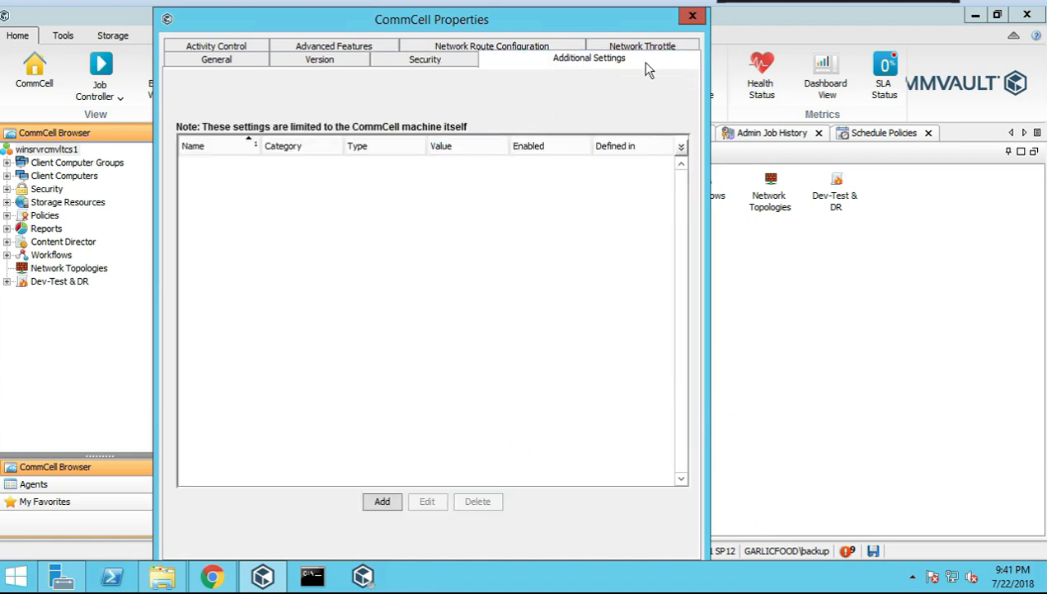
# Start a new additional setting and scroll through the lookup list of available settings
pyautogui.click(382, 501)
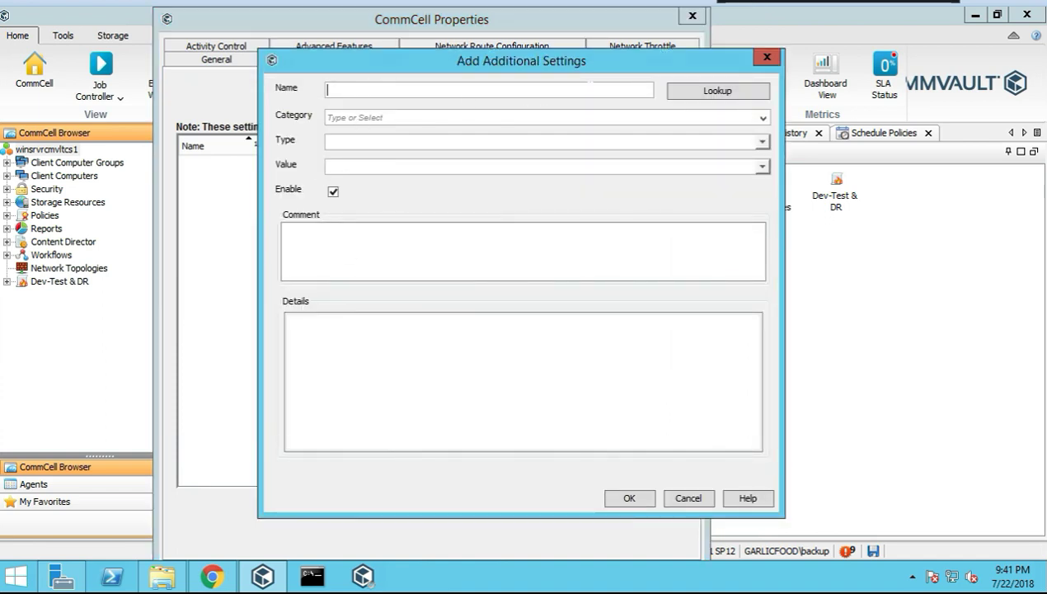
pyautogui.click(681, 94)
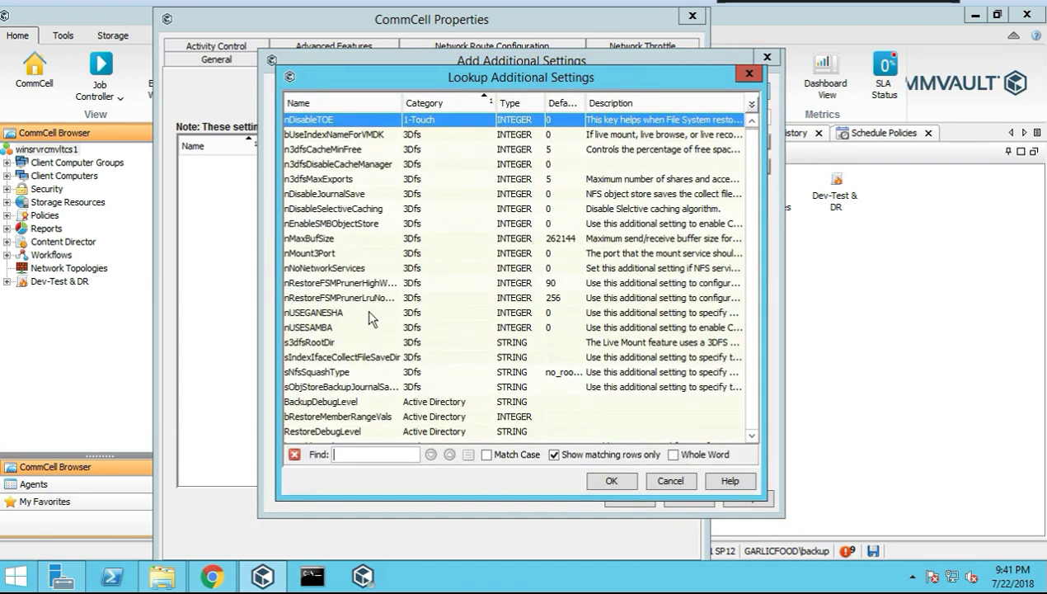
pyautogui.scroll(-2, 528, 330)
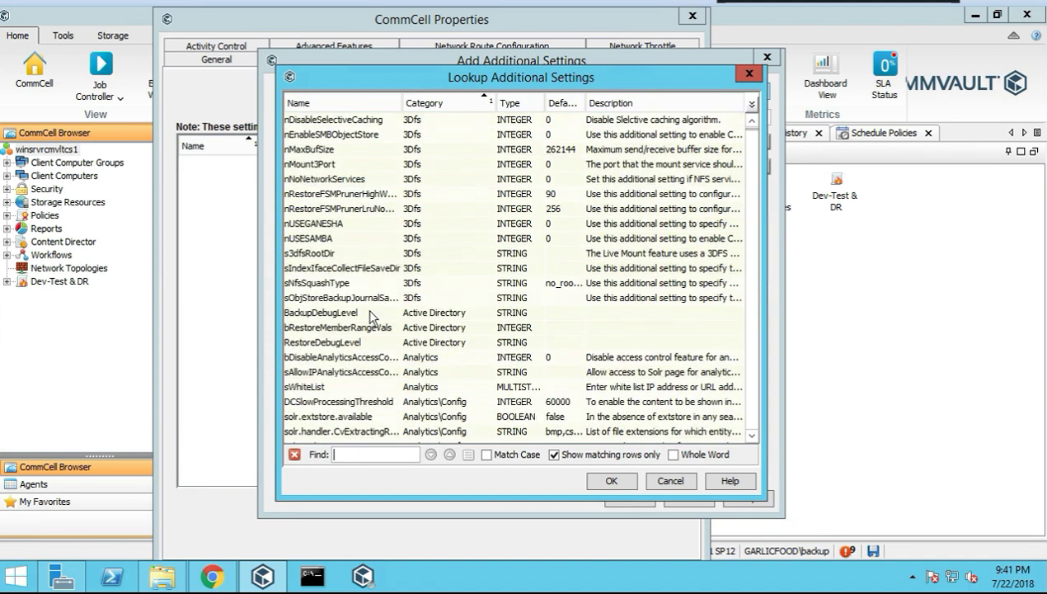
pyautogui.scroll(-1, 347, 298)
pyautogui.scroll(-1, 346, 298)
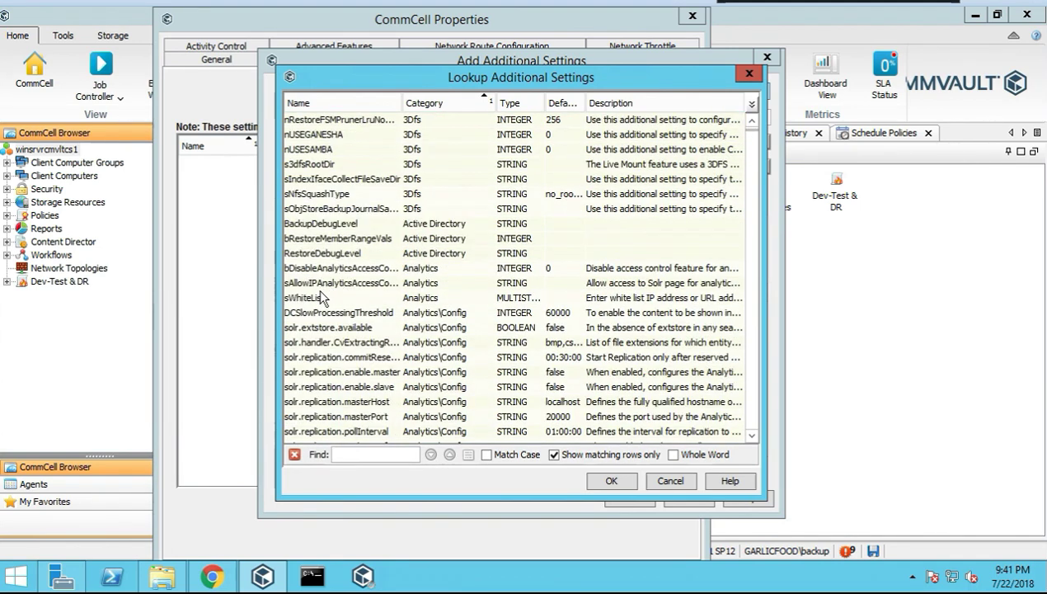
pyautogui.scroll(-2, 370, 316)
pyautogui.scroll(-1, 341, 327)
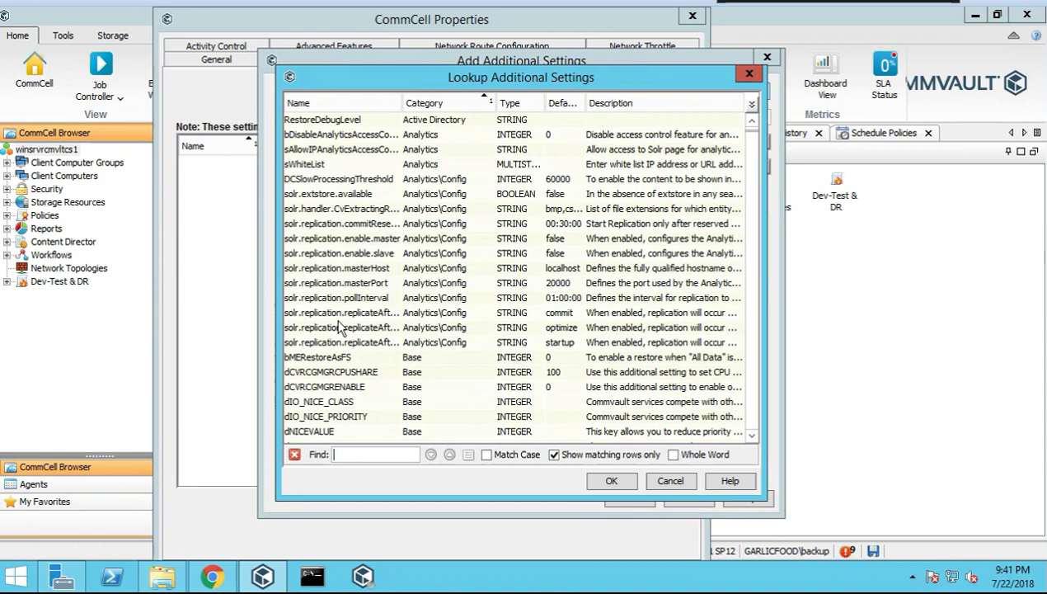
pyautogui.scroll(-2, 335, 348)
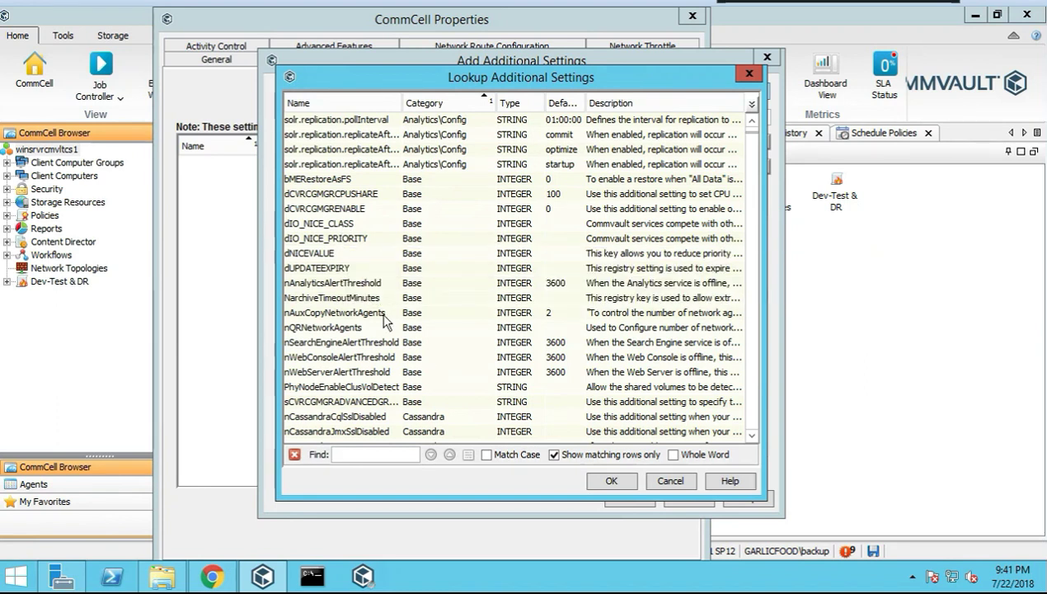
pyautogui.scroll(-2, 347, 334)
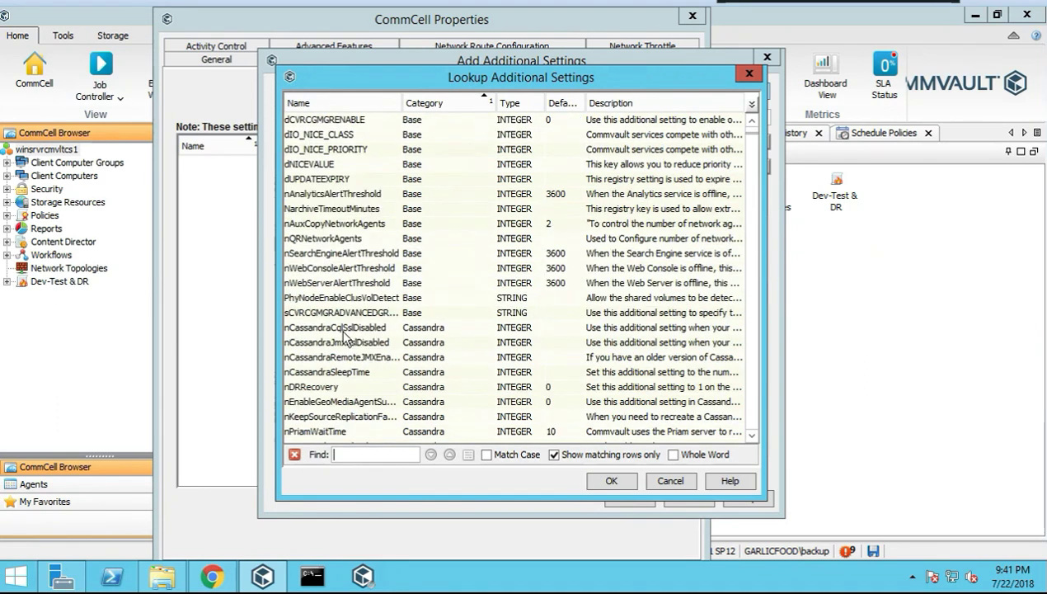
pyautogui.scroll(-1, 346, 338)
pyautogui.scroll(-4, 363, 363)
pyautogui.scroll(-2, 470, 328)
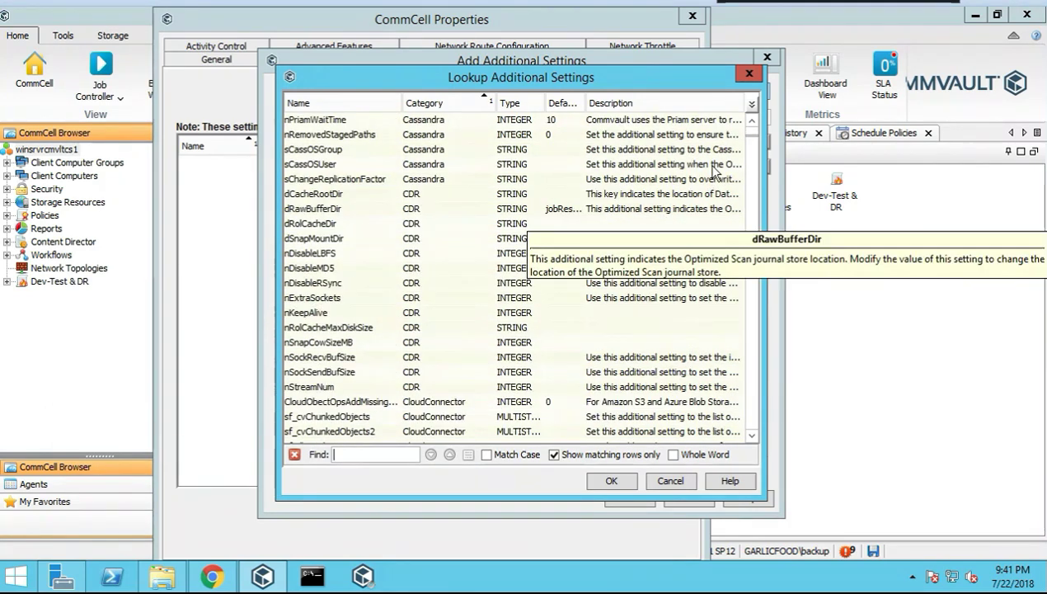
# Finish browsing, close the lookup and Category list, and cancel the new setting
pyautogui.click(749, 407)
pyautogui.scroll(-3, 315, 235)
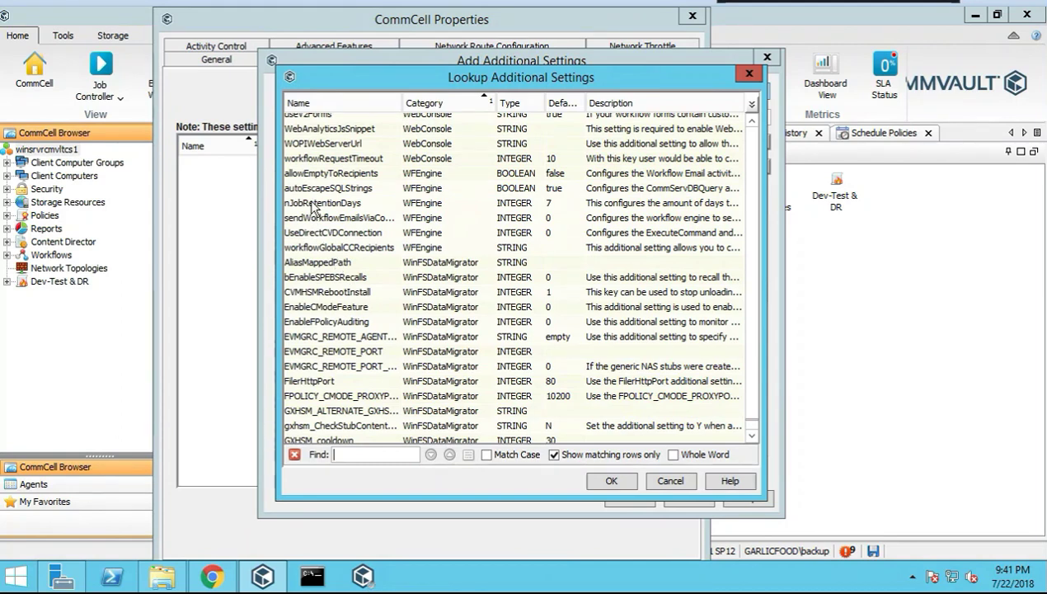
pyautogui.scroll(1, 313, 208)
pyautogui.scroll(-3, 361, 330)
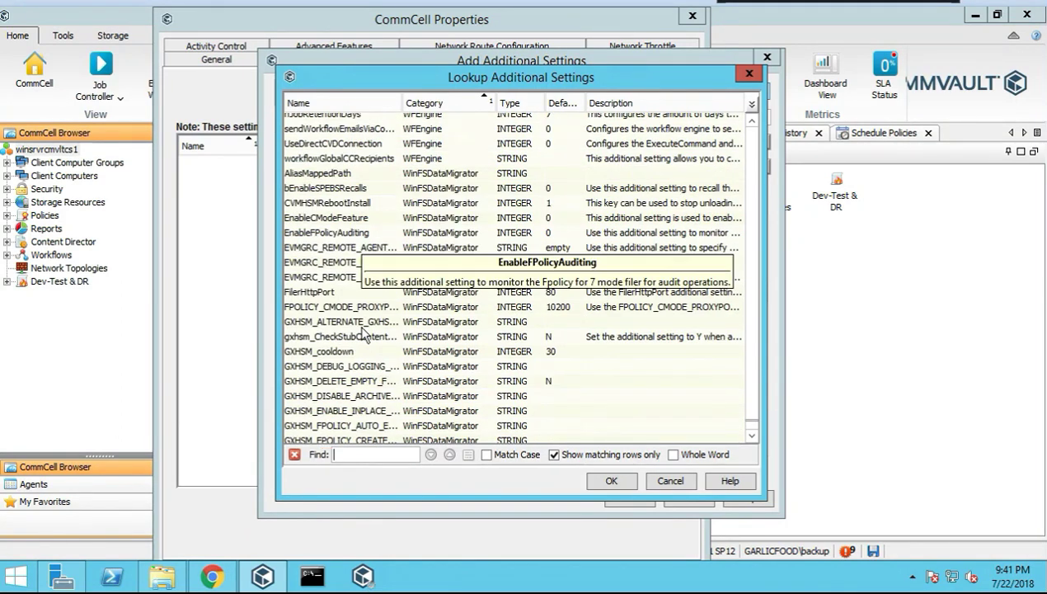
pyautogui.scroll(-2, 363, 330)
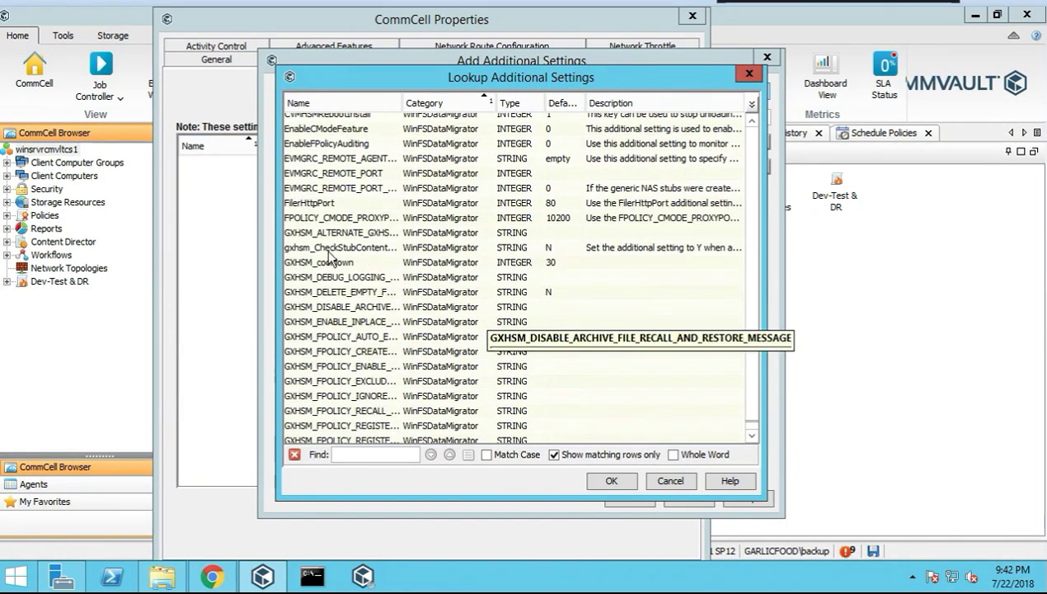
pyautogui.scroll(-5, 388, 363)
pyautogui.scroll(-5, 394, 362)
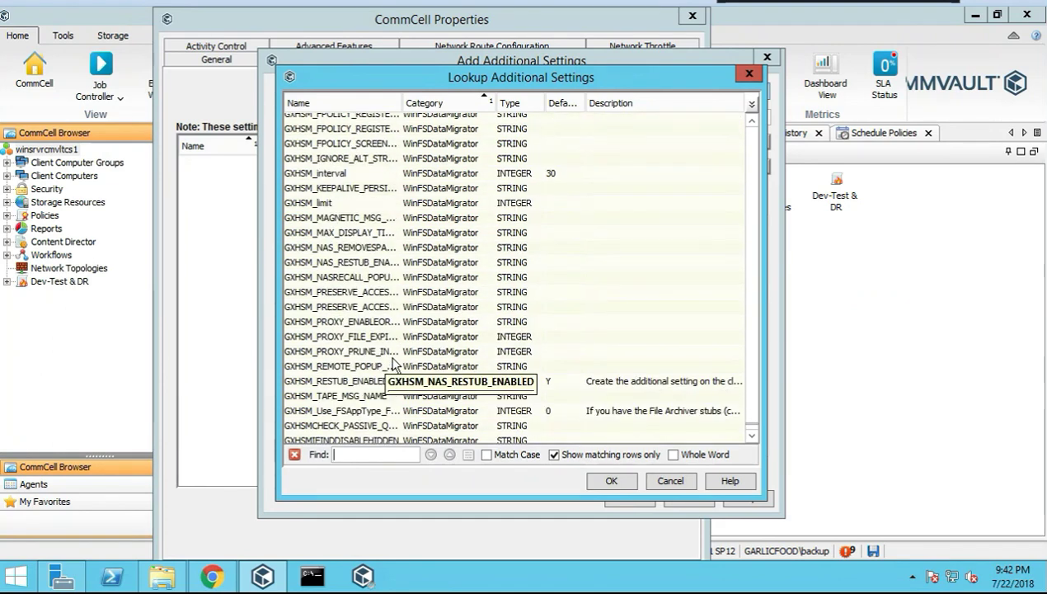
pyautogui.click(753, 73)
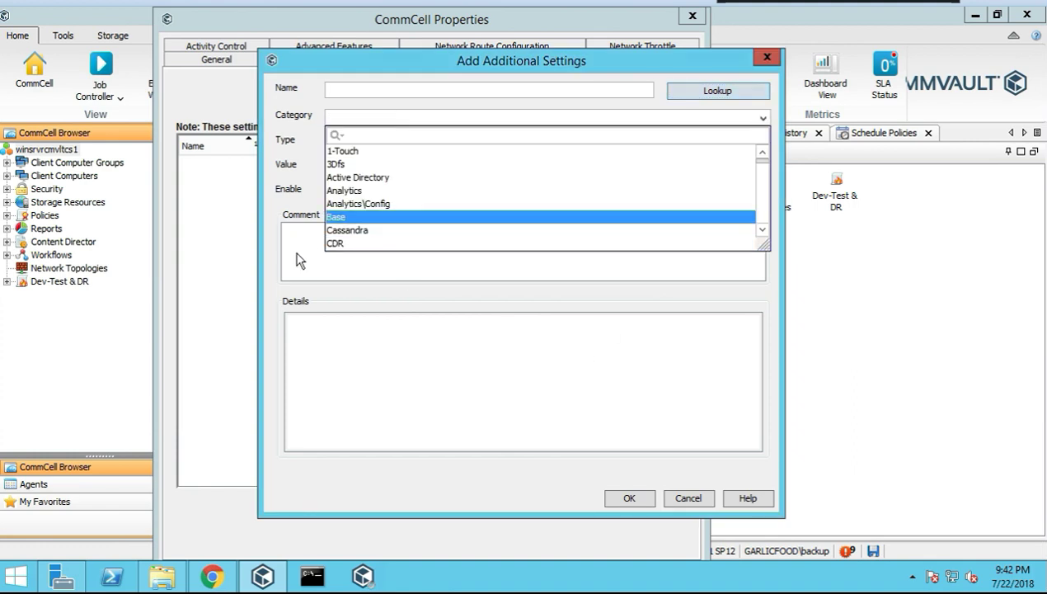
pyautogui.click(298, 260)
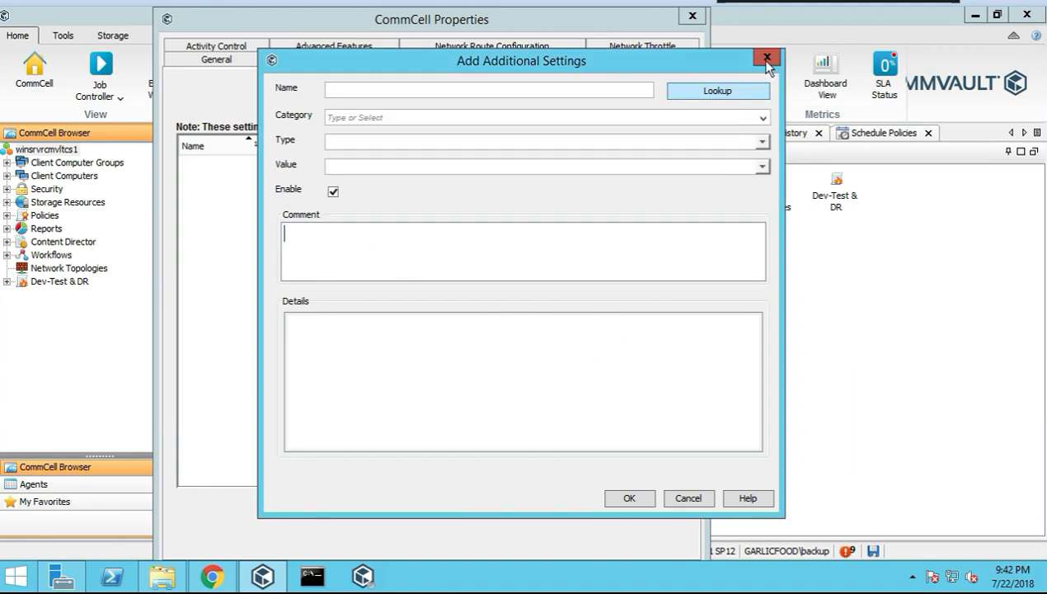
pyautogui.press('Escape')
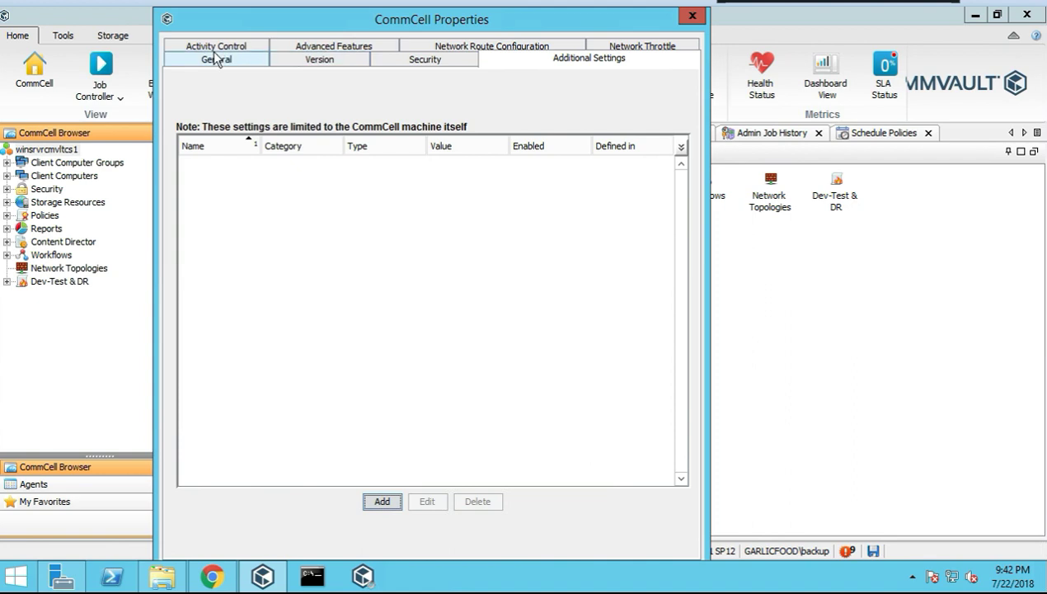
# On Activity Control, toggle All Job Activity and Scheduler off and back on
pyautogui.click(208, 49)
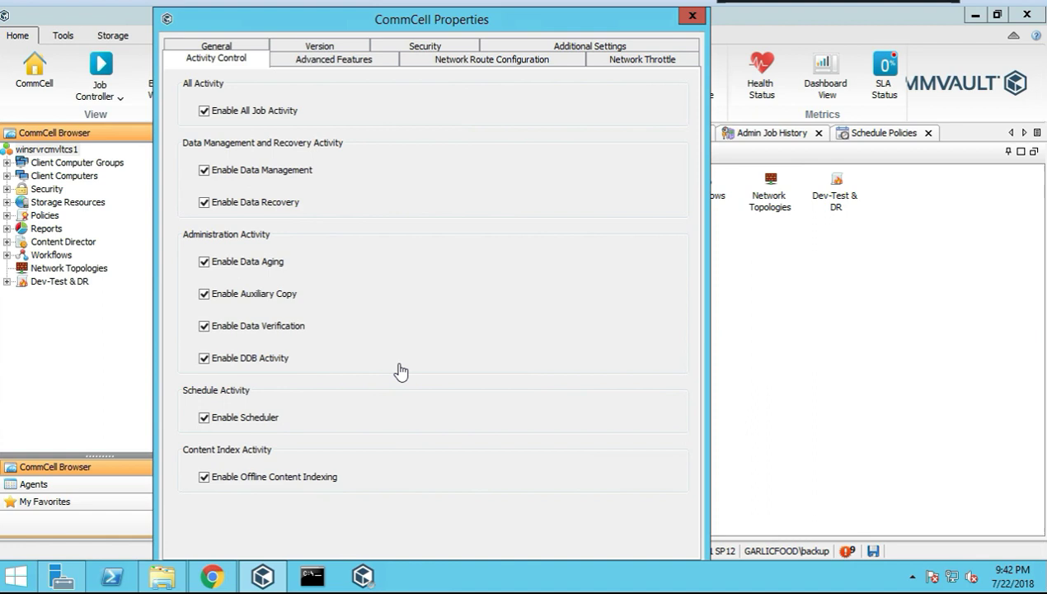
pyautogui.click(205, 111)
pyautogui.click(204, 110)
pyautogui.click(203, 418)
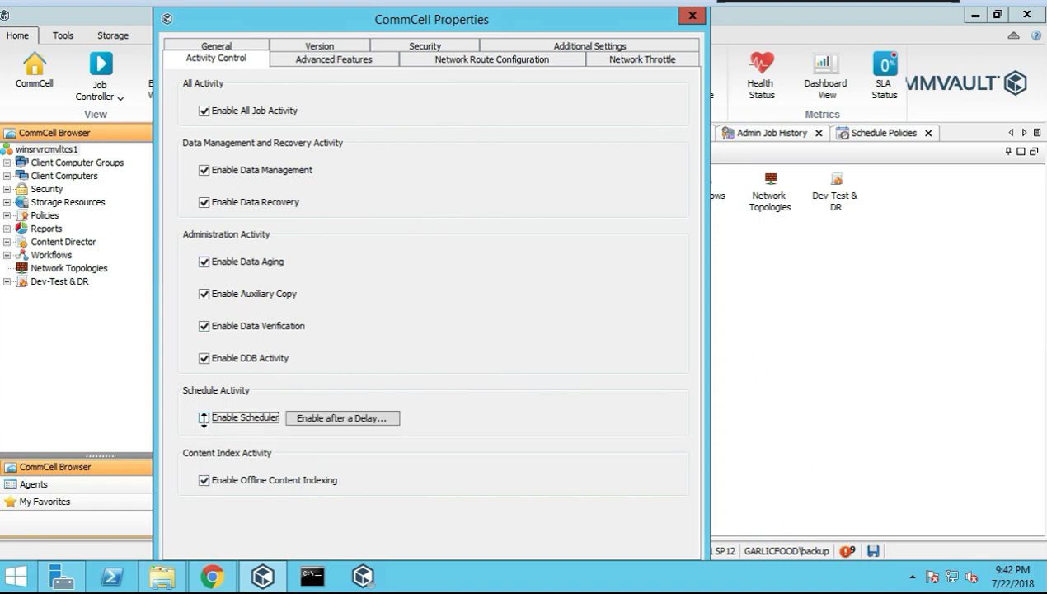
pyautogui.click(204, 418)
# Toggle Data Aging off and on, leaving it enabled
pyautogui.click(202, 259)
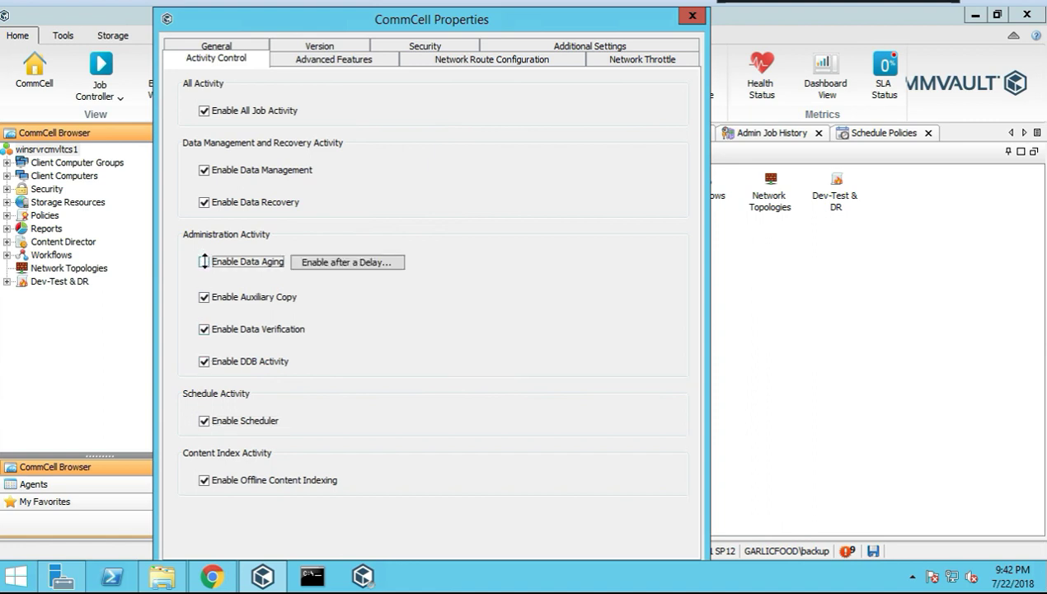
pyautogui.click(204, 261)
pyautogui.click(204, 261)
pyautogui.click(204, 260)
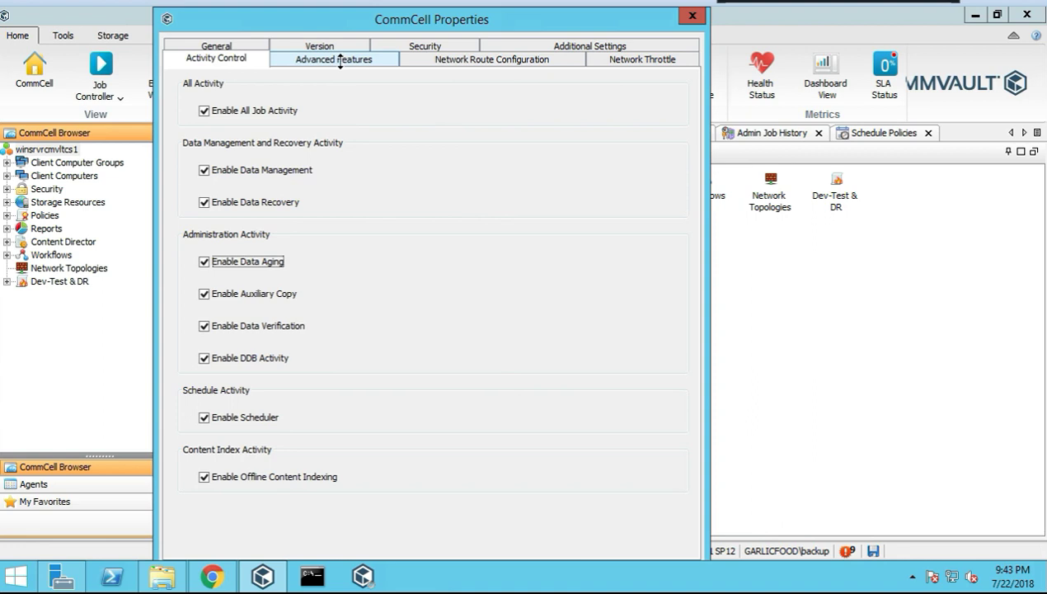
# View Advanced Features, then enable Configure Network Route Settings on Network Route Configuration
pyautogui.click(331, 59)
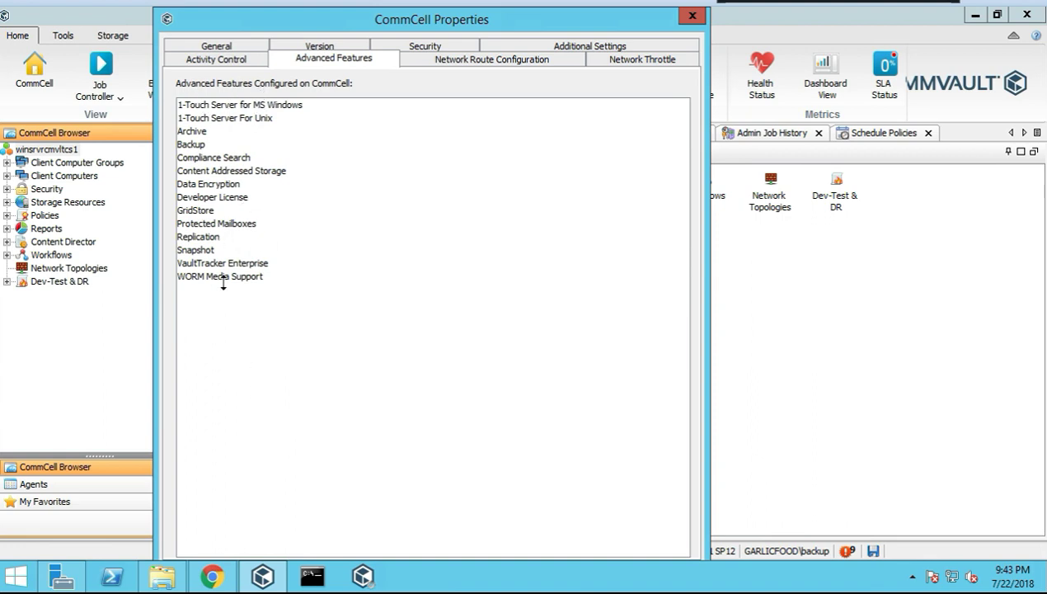
pyautogui.click(451, 54)
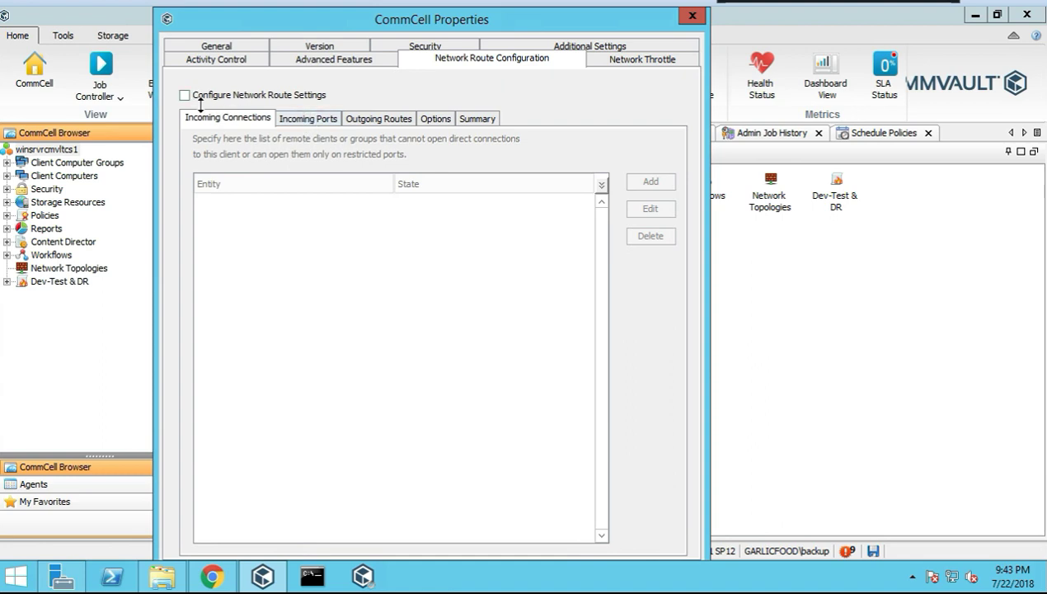
pyautogui.click(187, 96)
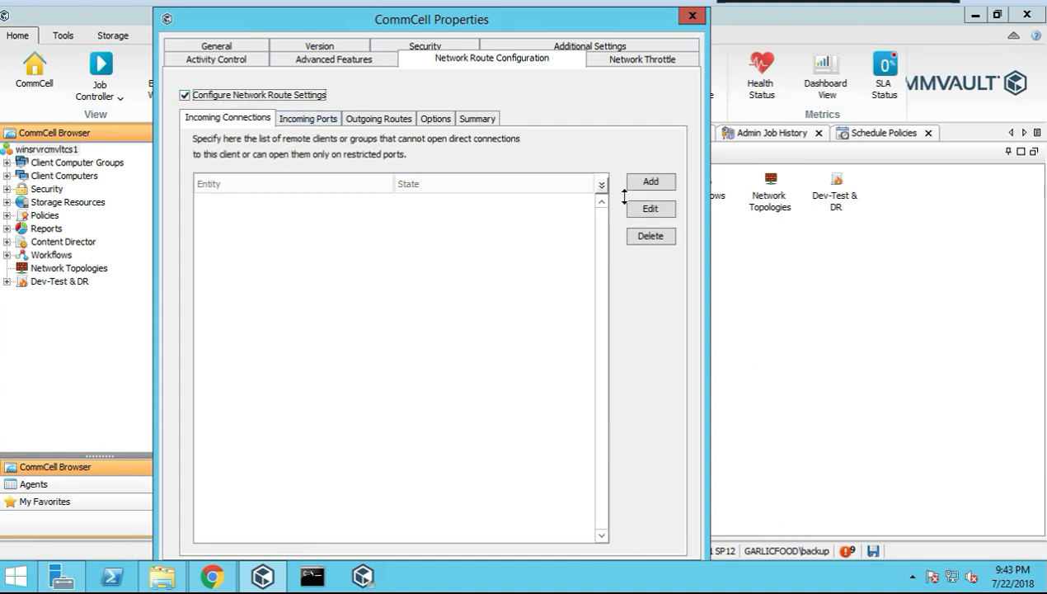
# Draft an incoming connection rule with source Infrastructure and state RESTRICTED, then cancel it
pyautogui.click(652, 180)
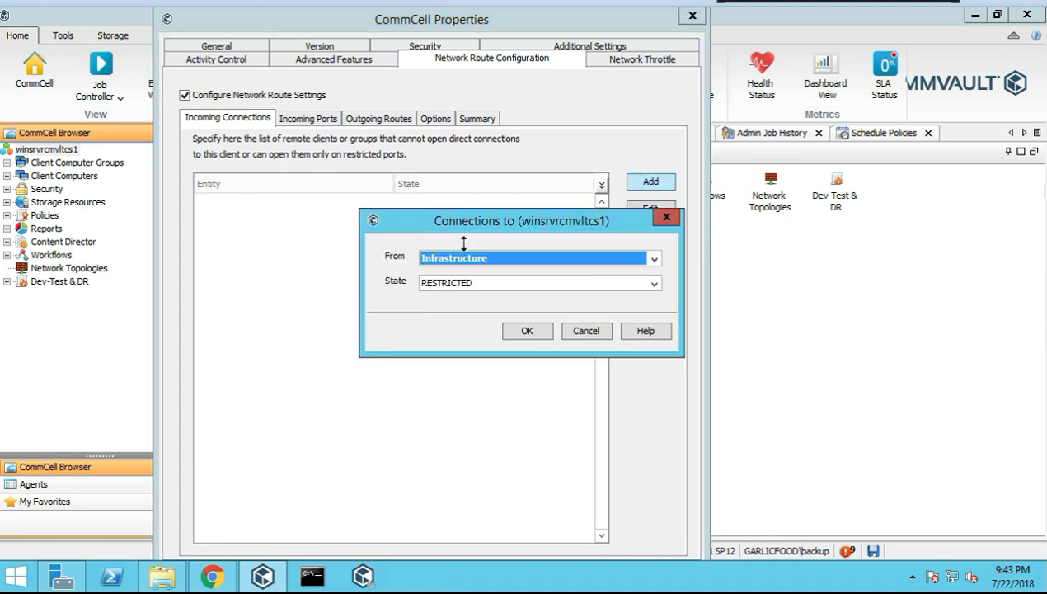
pyautogui.click(650, 259)
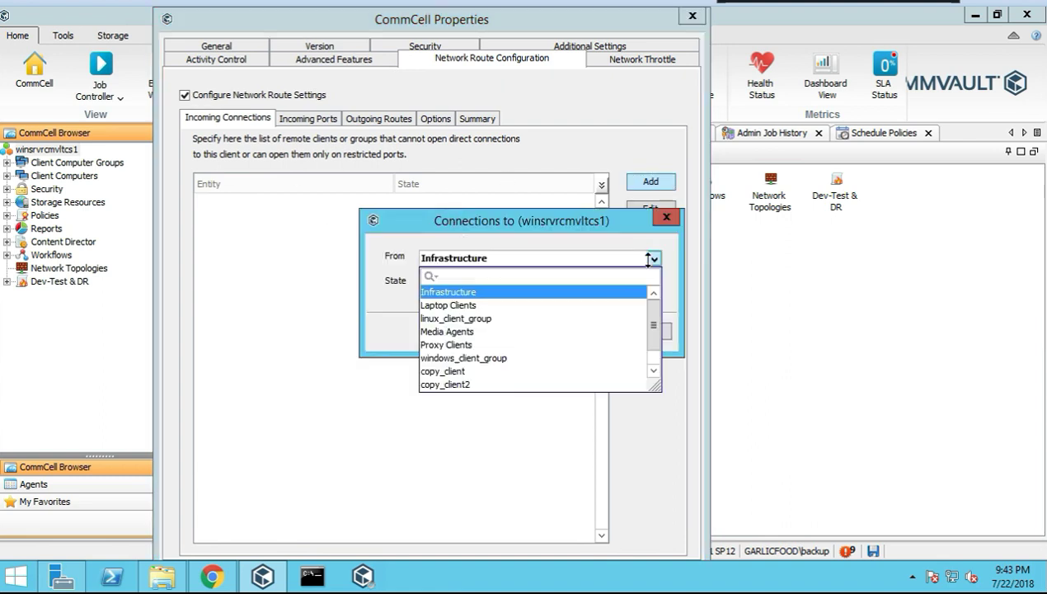
pyautogui.click(649, 259)
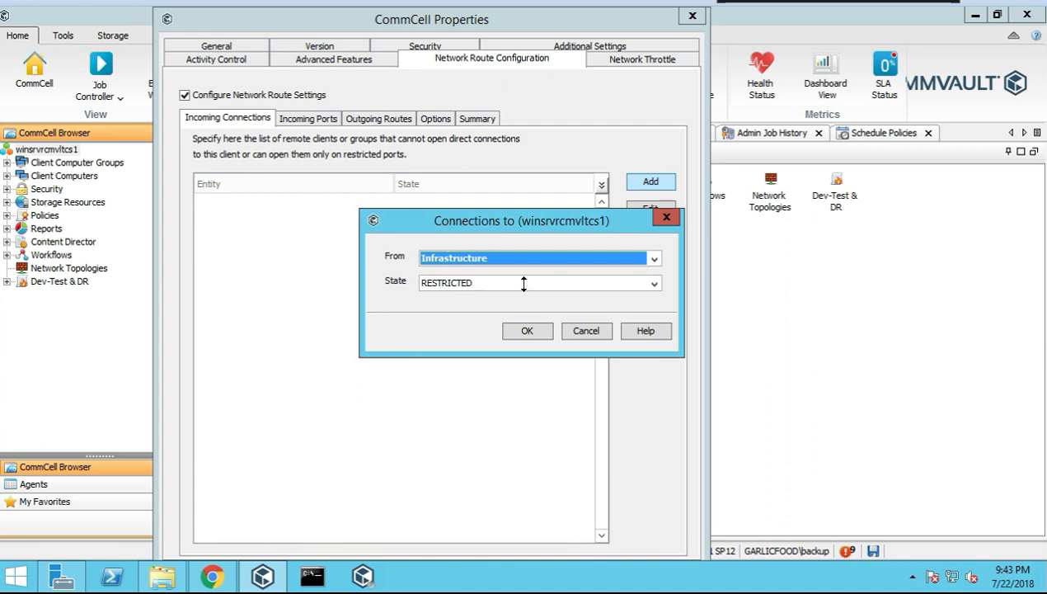
pyautogui.click(655, 283)
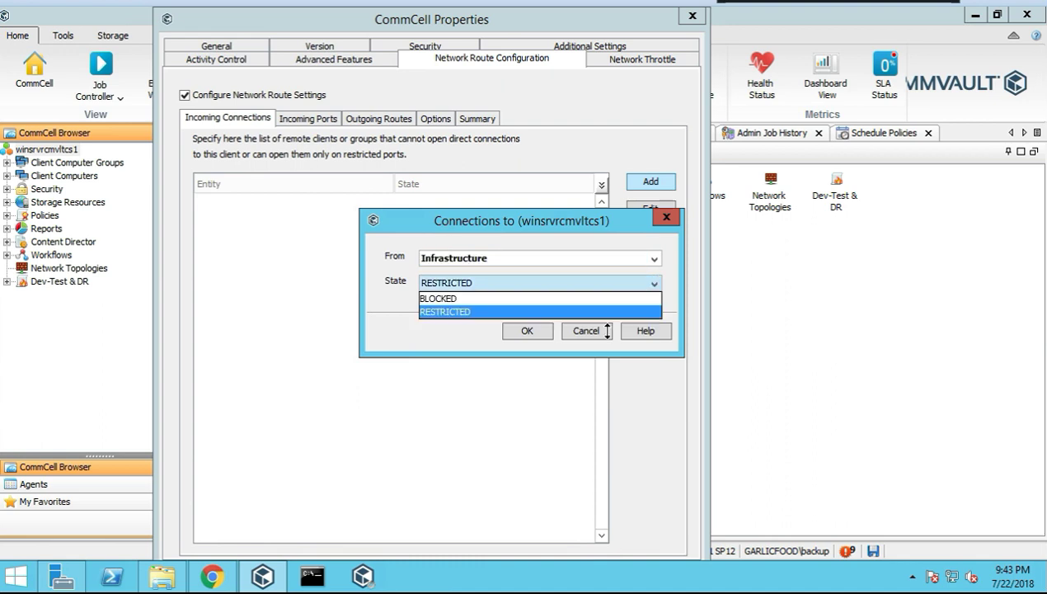
pyautogui.click(587, 326)
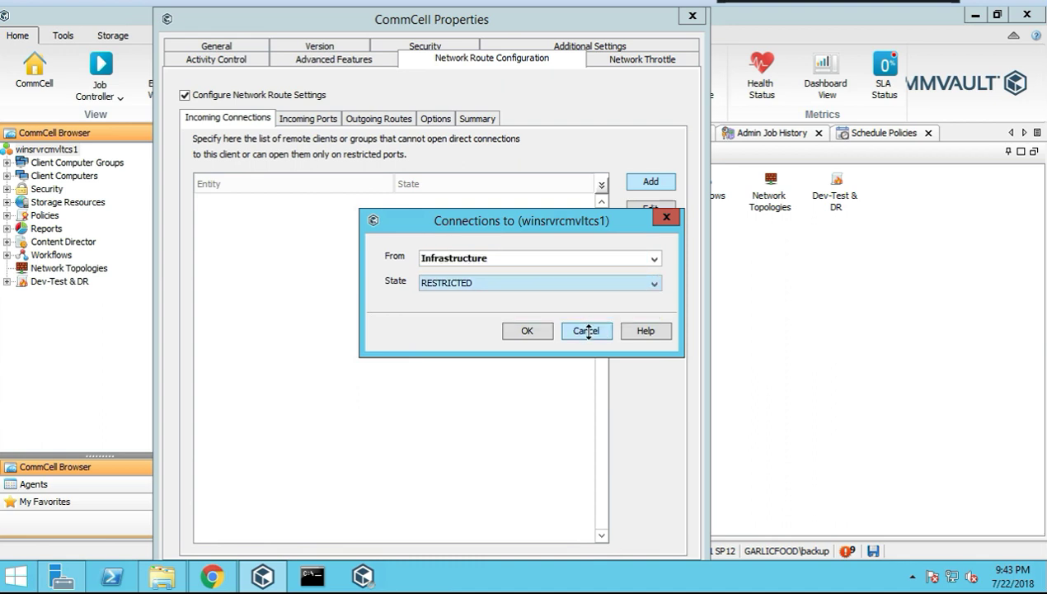
pyautogui.click(587, 329)
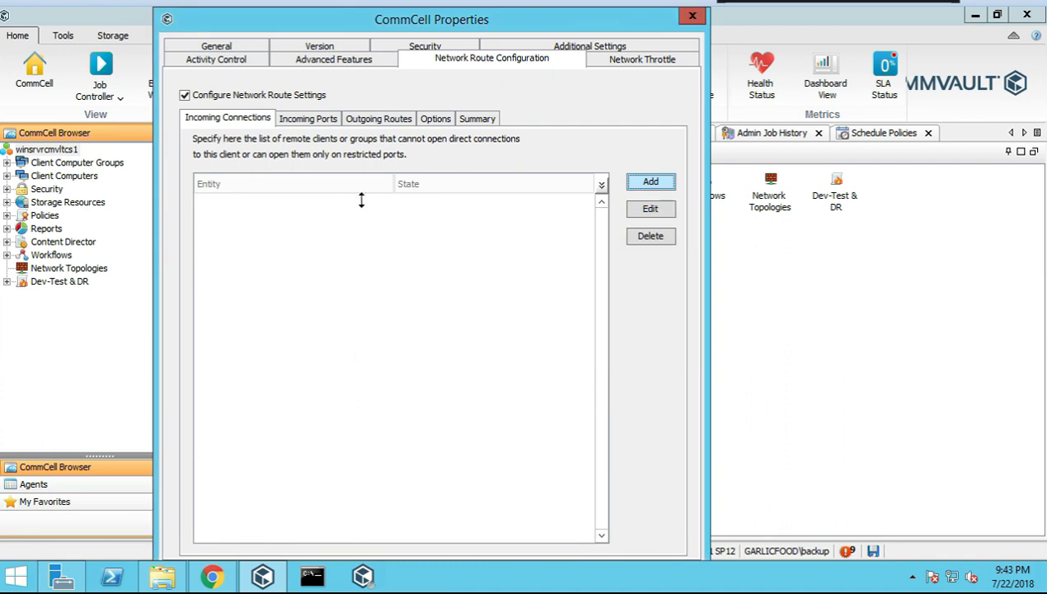
# Browse the Incoming Ports, Outgoing Routes, Options and Summary sub-tabs, then switch network routes off
pyautogui.click(299, 117)
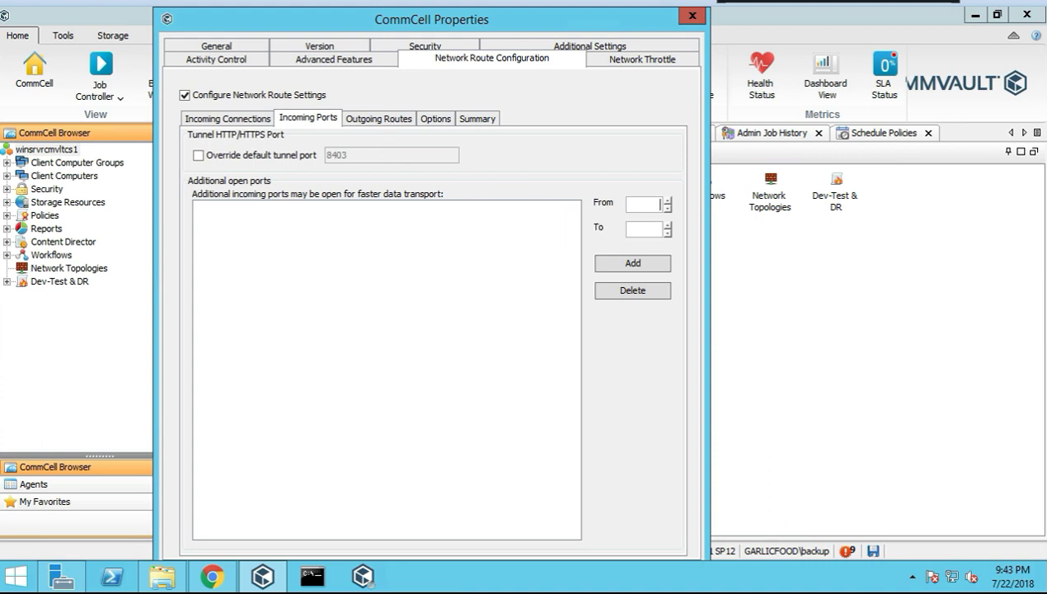
pyautogui.click(387, 119)
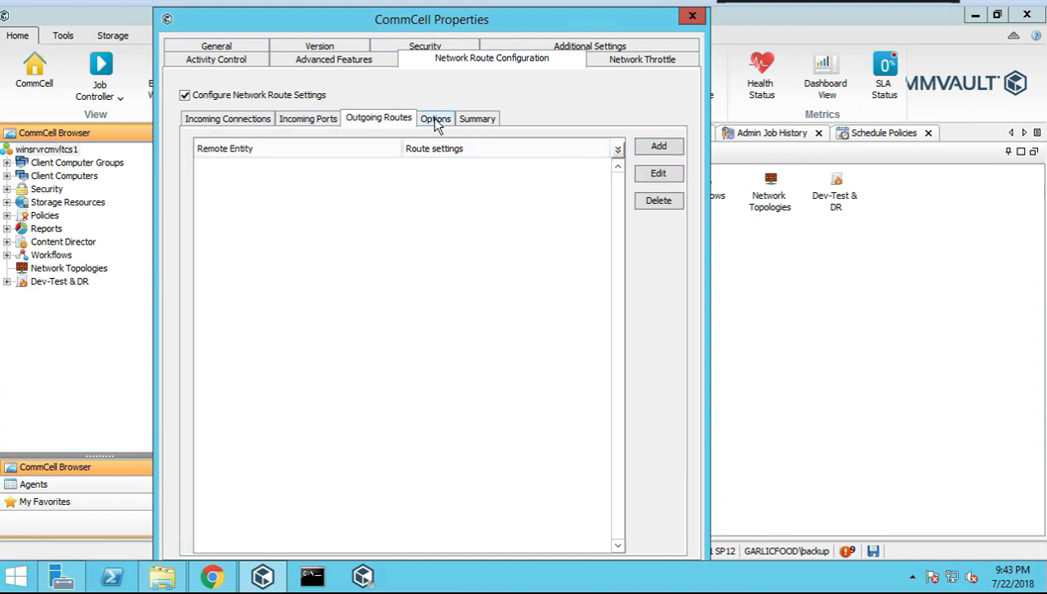
pyautogui.click(435, 120)
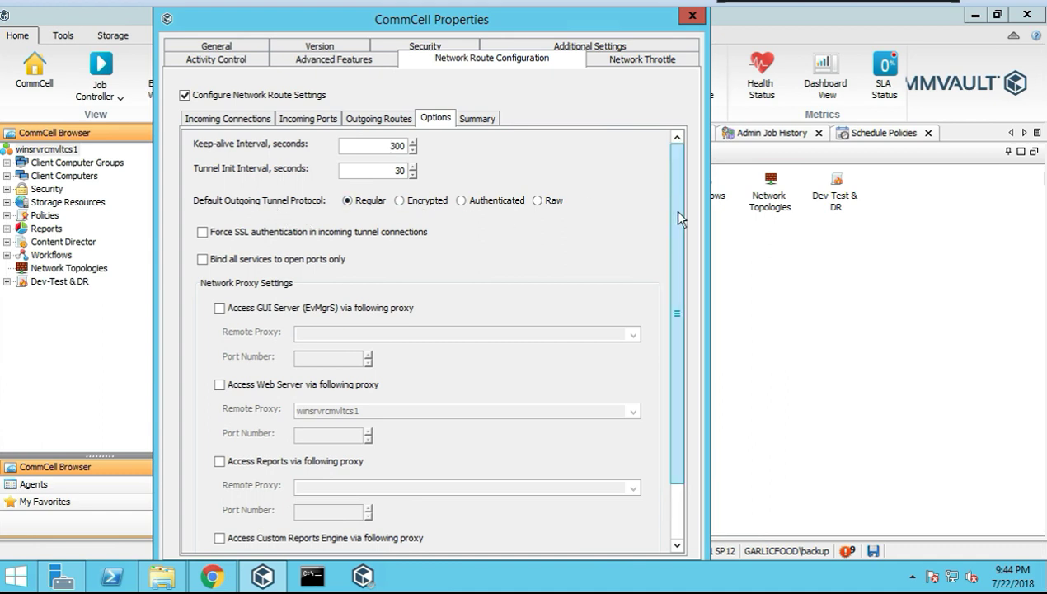
pyautogui.scroll(-2, 678, 214)
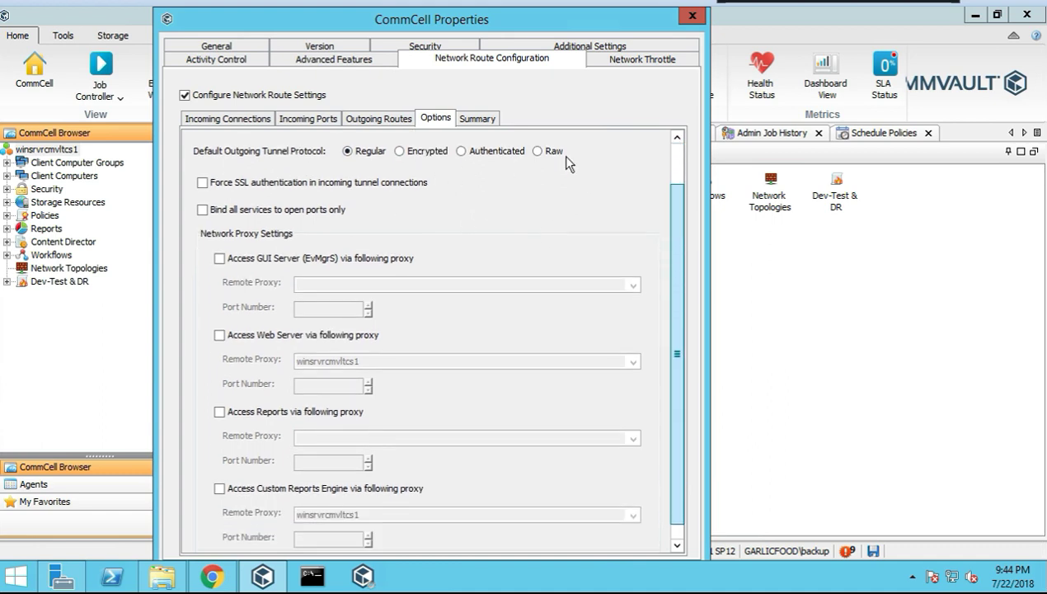
pyautogui.scroll(2, 561, 157)
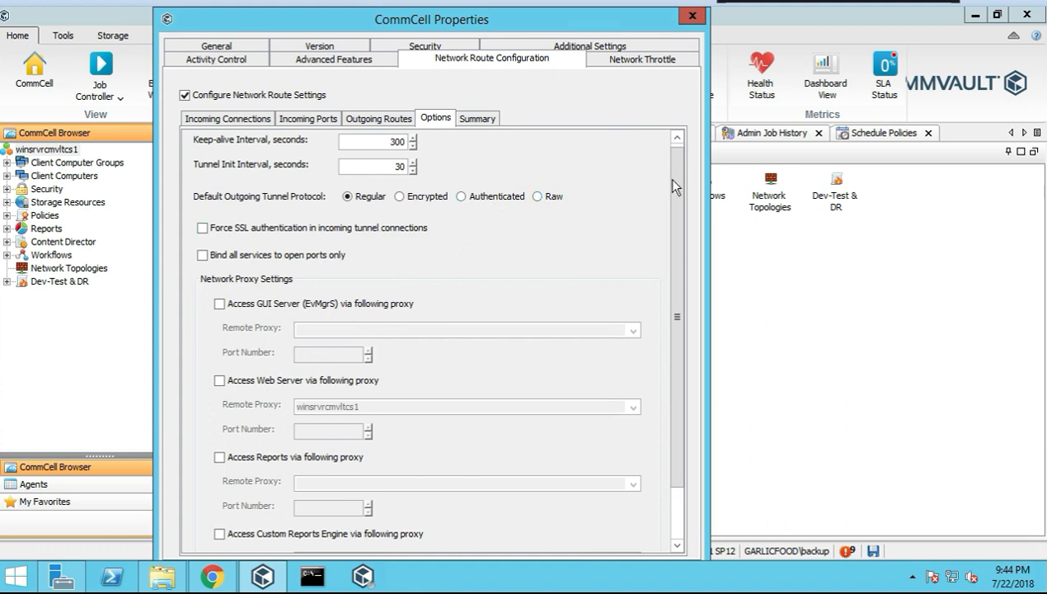
pyautogui.moveTo(670, 177); pyautogui.dragTo(680, 292)
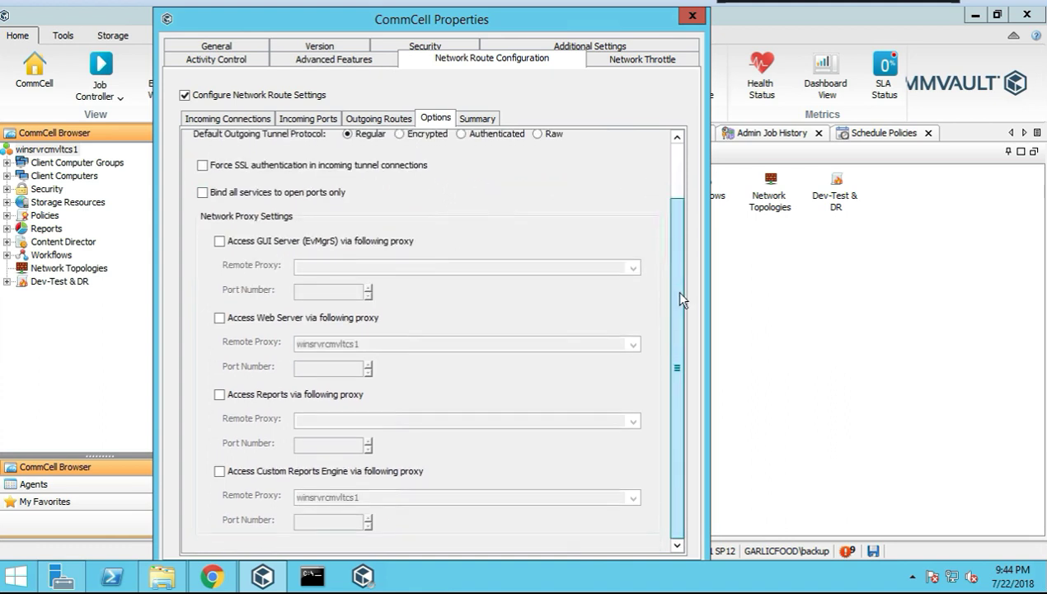
pyautogui.scroll(2, 659, 314)
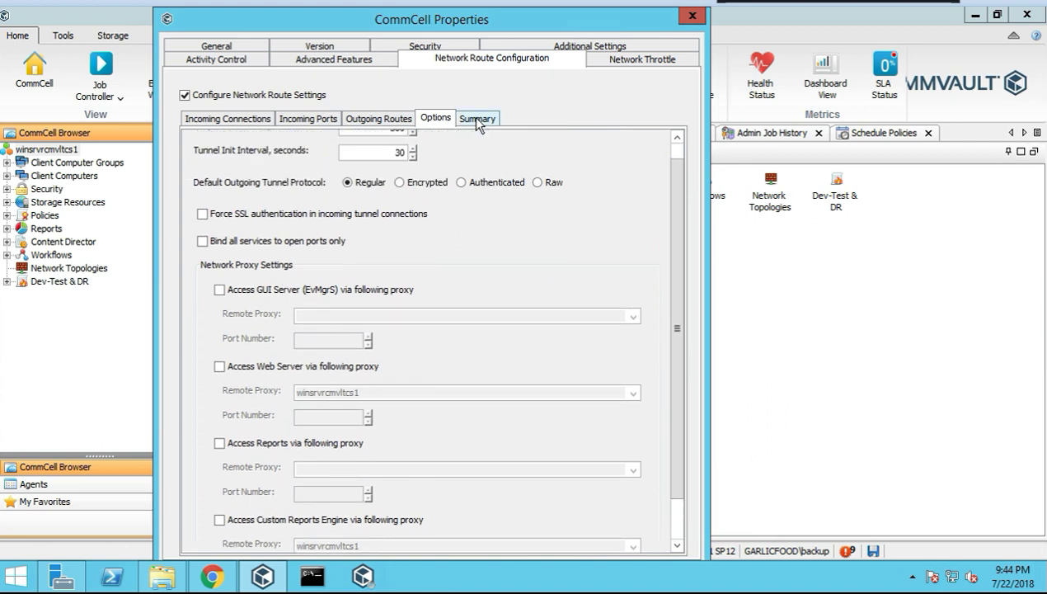
pyautogui.click(477, 119)
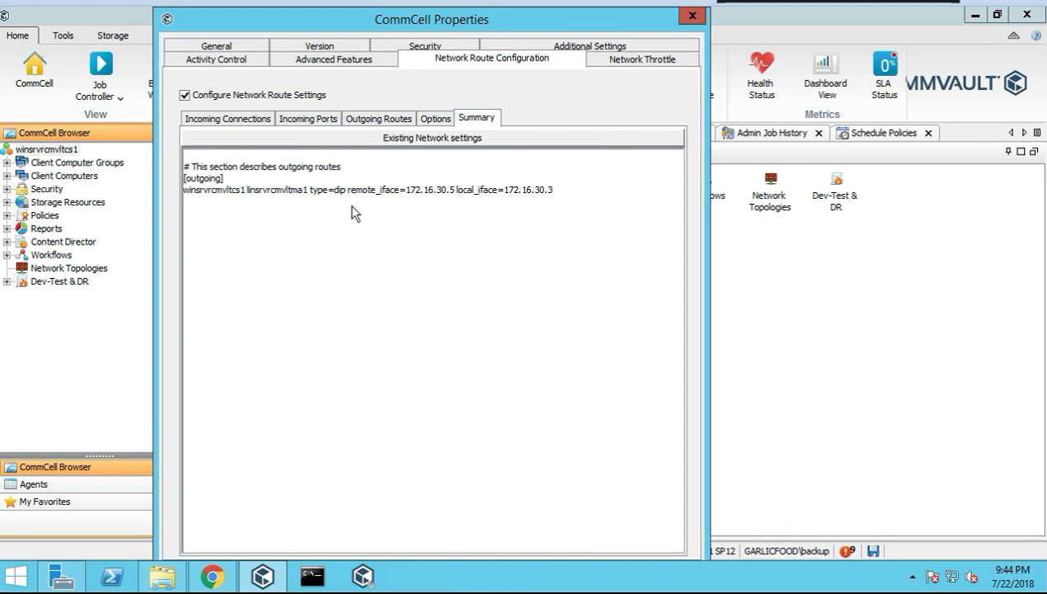
pyautogui.click(187, 95)
# Enable network throttling, tick client winsrvrcmvltma1 under Client Computers, and start a new rule
pyautogui.click(634, 62)
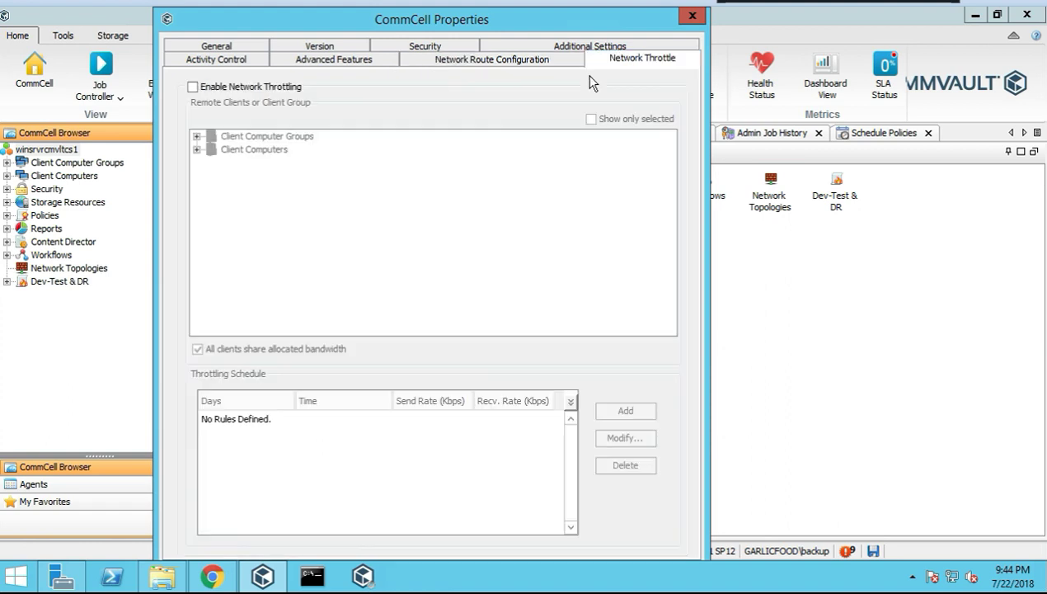
pyautogui.click(192, 88)
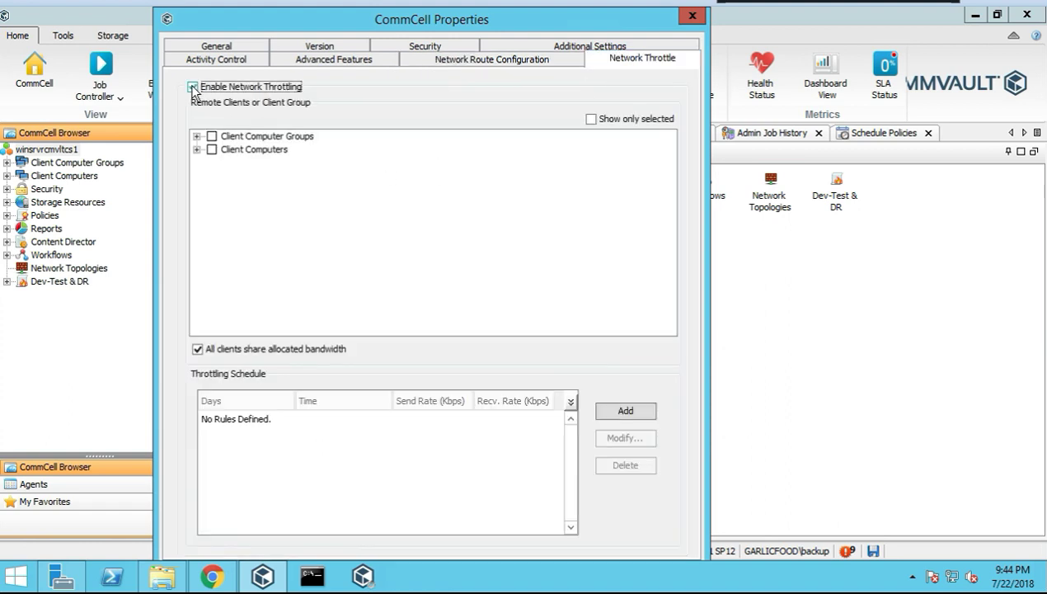
pyautogui.click(195, 151)
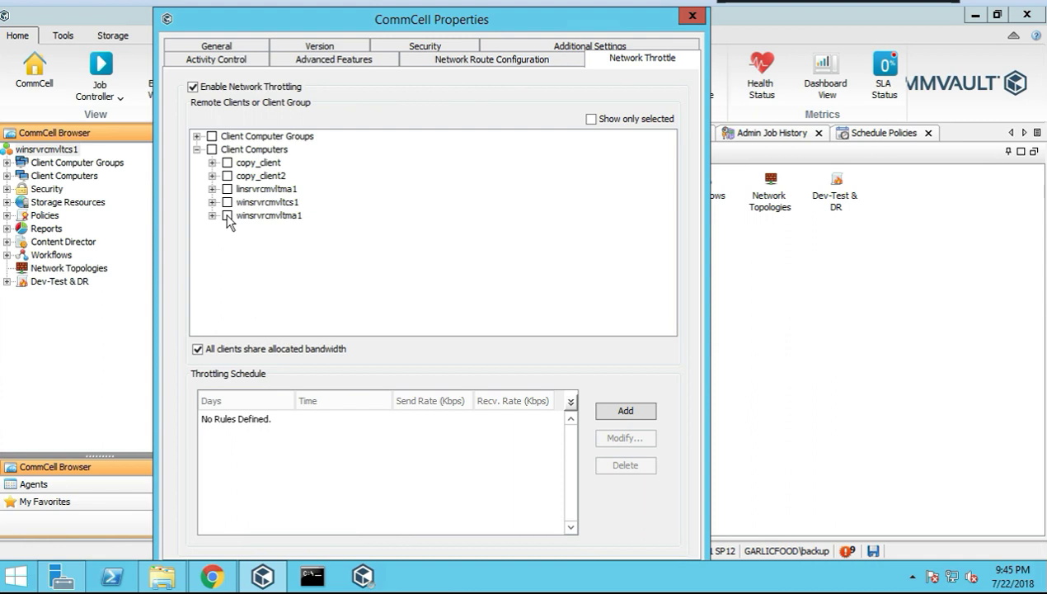
pyautogui.click(226, 216)
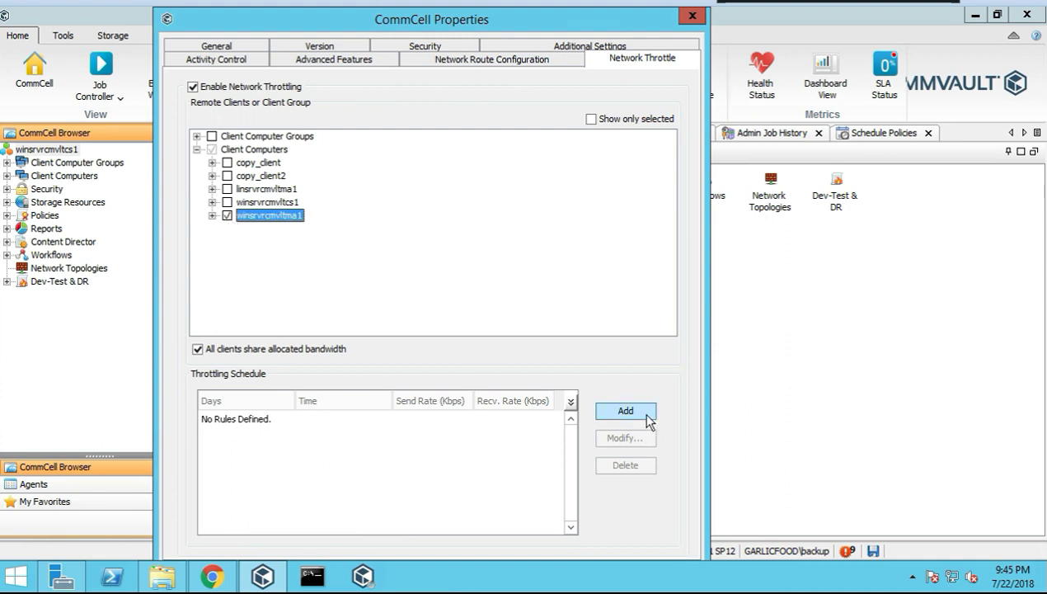
pyautogui.click(626, 411)
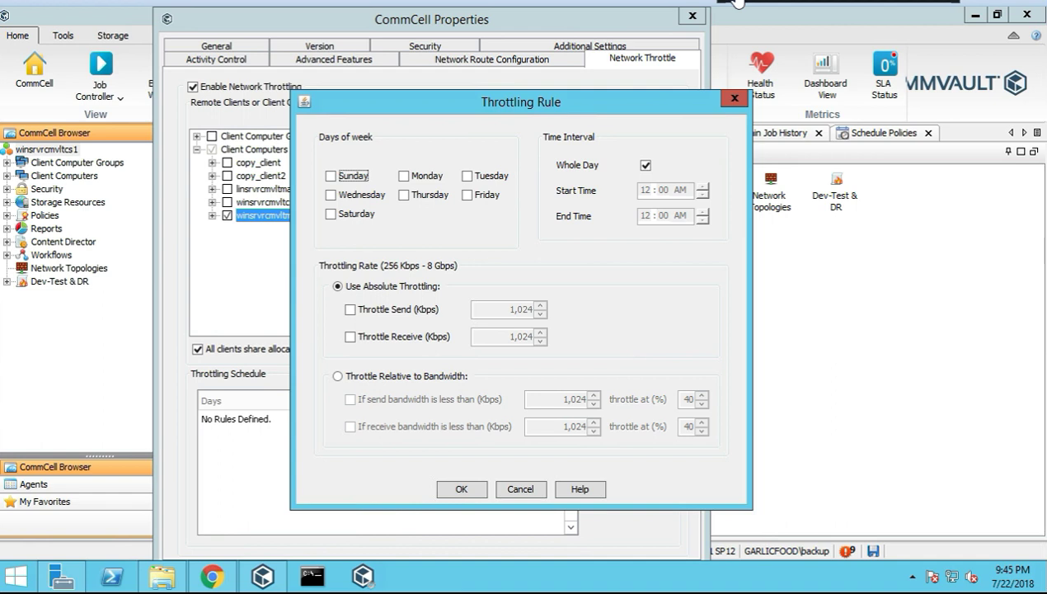
# In the Throttling Rule, limit both send and receive rates to 512
pyautogui.moveTo(556, 101); pyautogui.dragTo(503, 79)
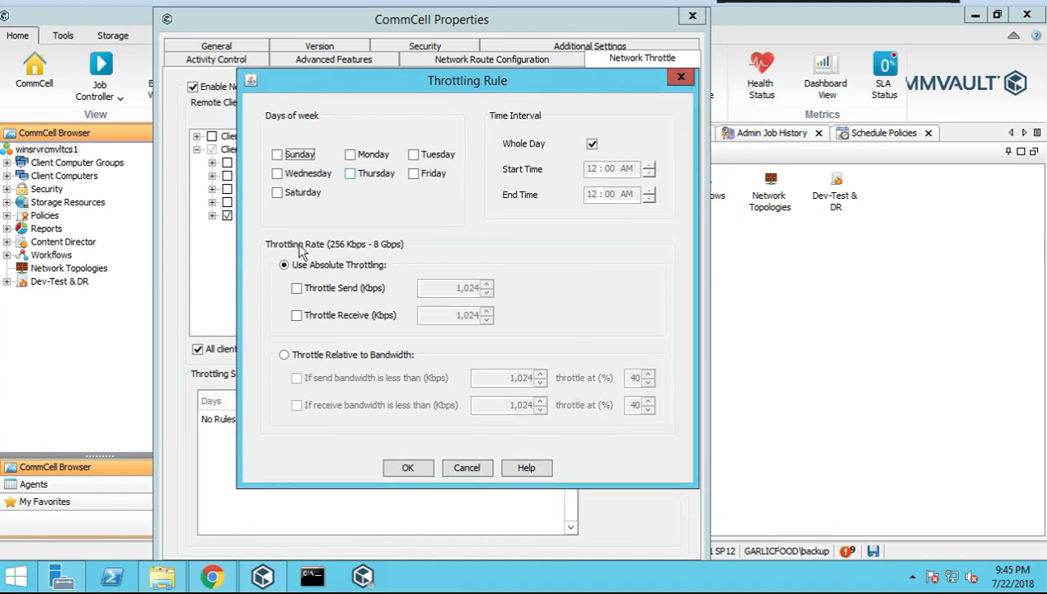
pyautogui.click(298, 289)
pyautogui.press('Tab')
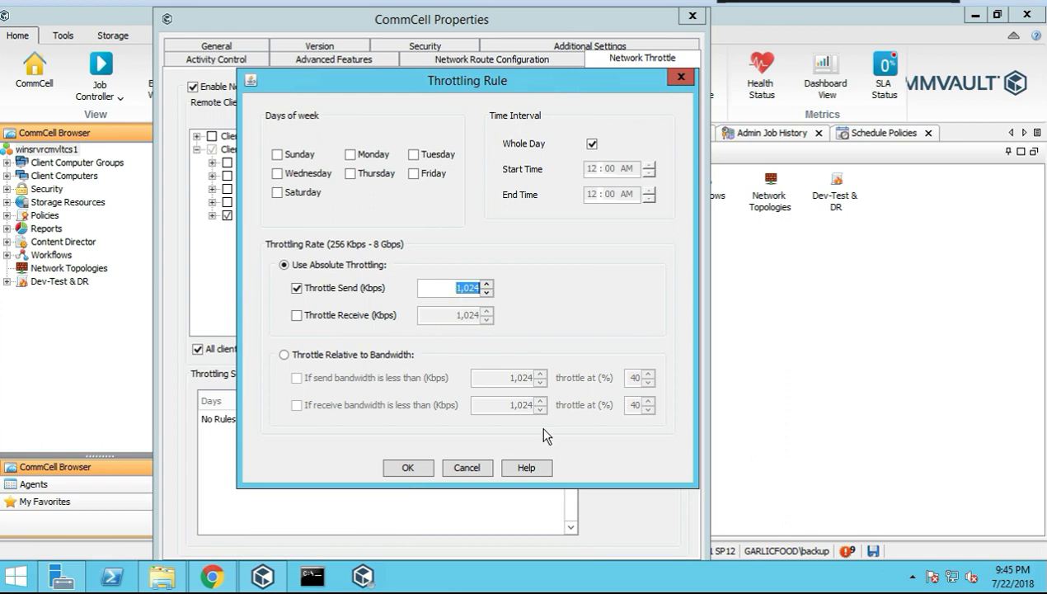
pyautogui.write('512')
pyautogui.click(296, 316)
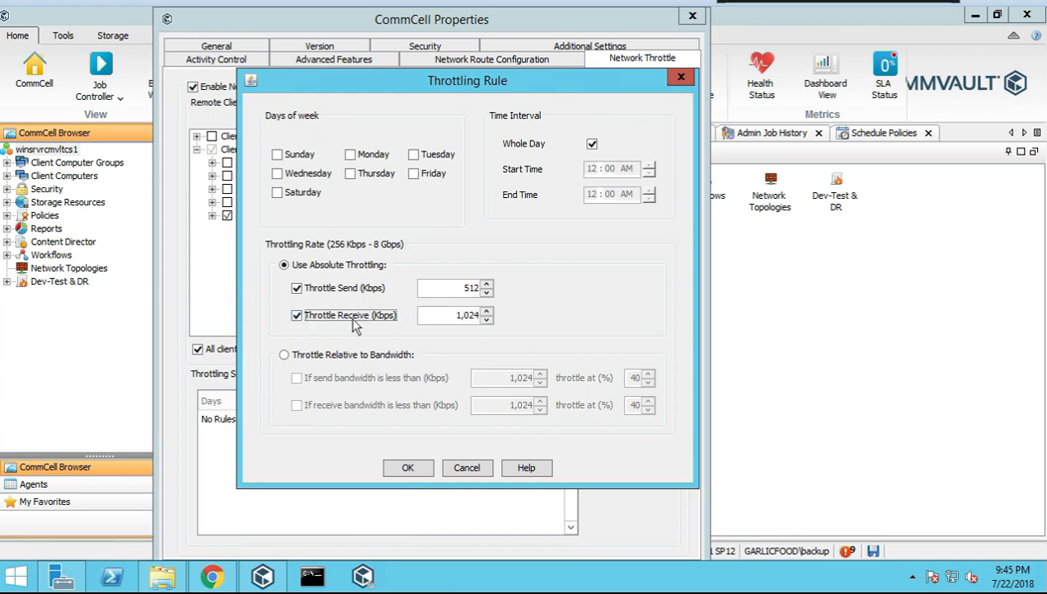
pyautogui.click(455, 315)
pyautogui.doubleClick(455, 315)
pyautogui.write('512')
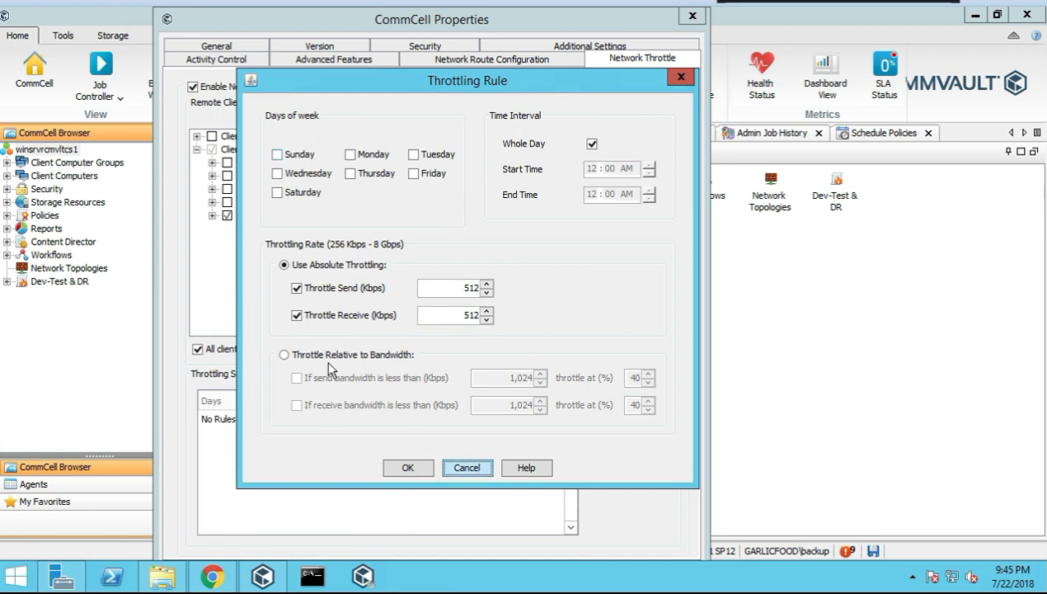
# Choose Throttle Relative to Bandwidth, cancel the rule, and uncheck winsrvrcmvltma1
pyautogui.click(288, 354)
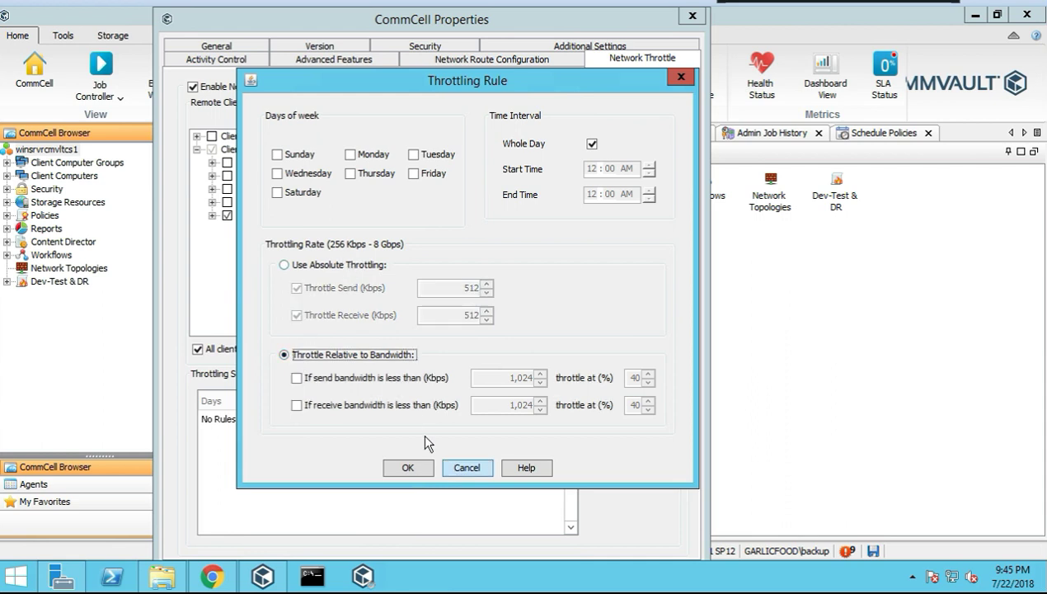
pyautogui.click(467, 467)
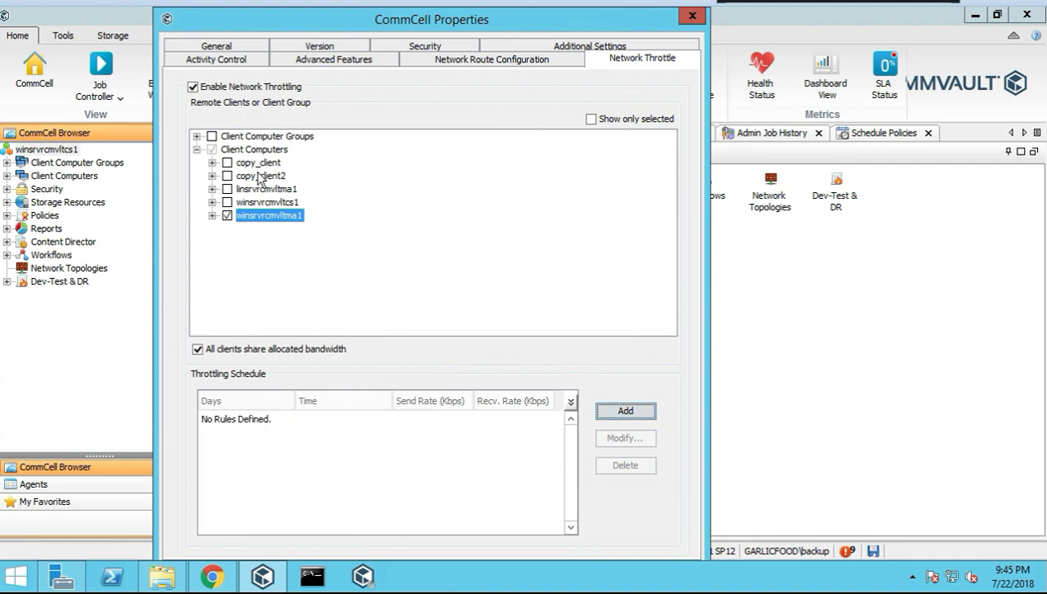
pyautogui.click(227, 215)
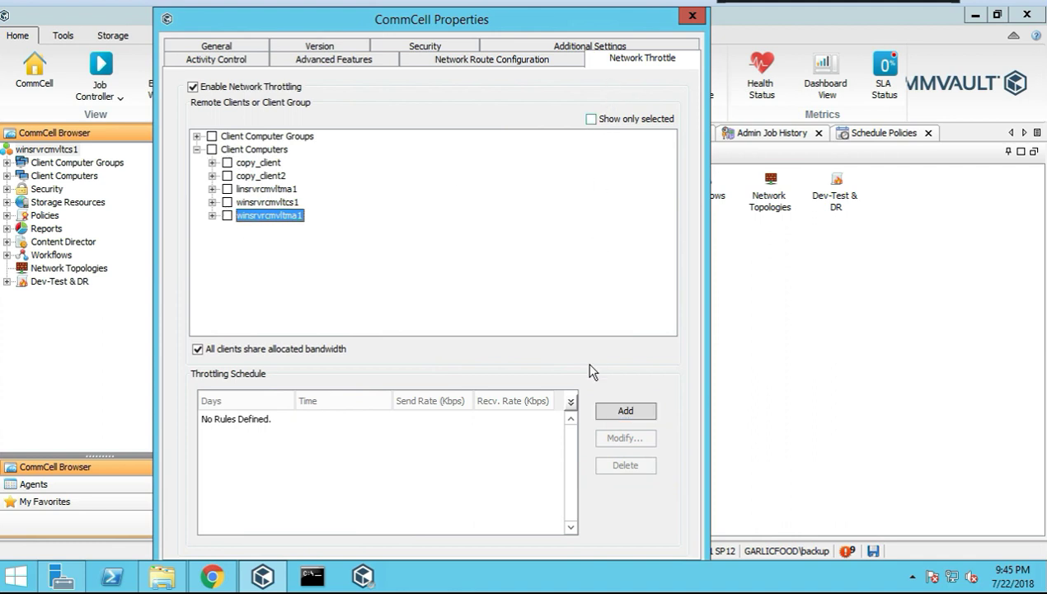
# Close CommCell Properties and view the context menu for Client Computer Groups
pyautogui.click(598, 45)
pyautogui.click(692, 15)
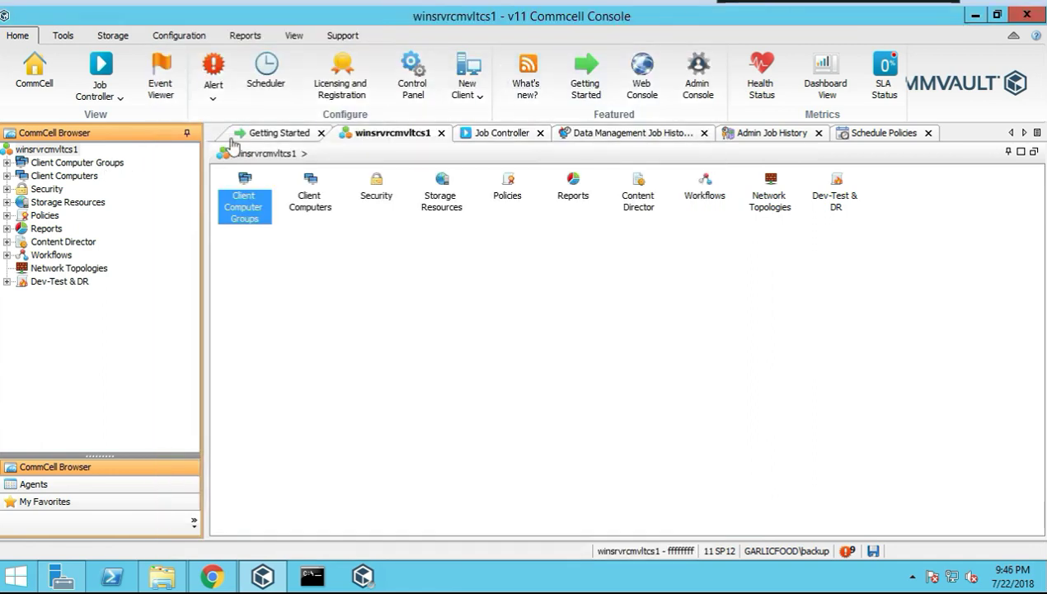
pyautogui.click(75, 164)
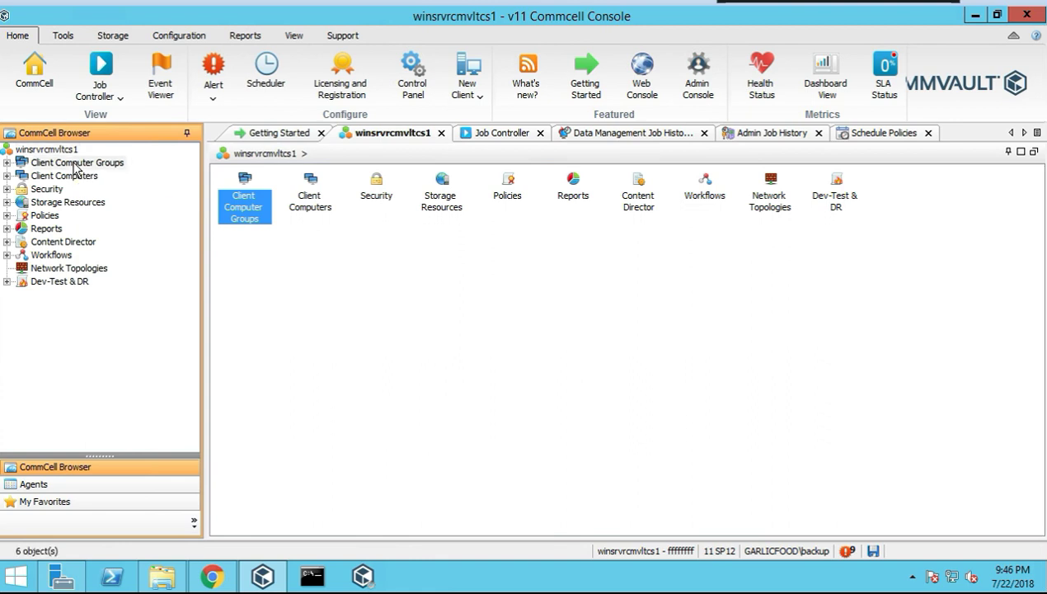
pyautogui.rightClick(97, 165)
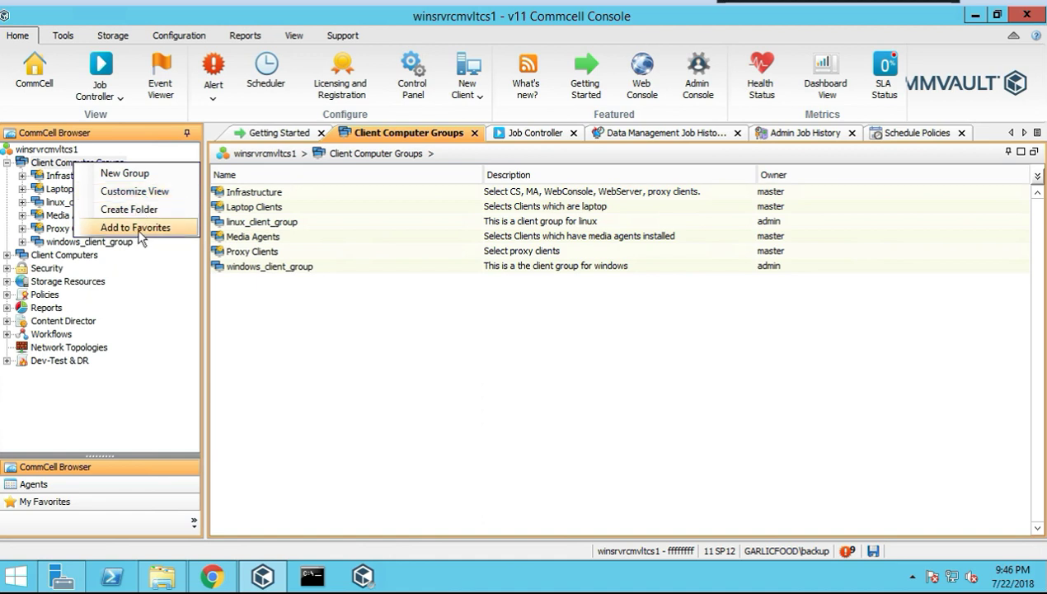
pyautogui.click(255, 367)
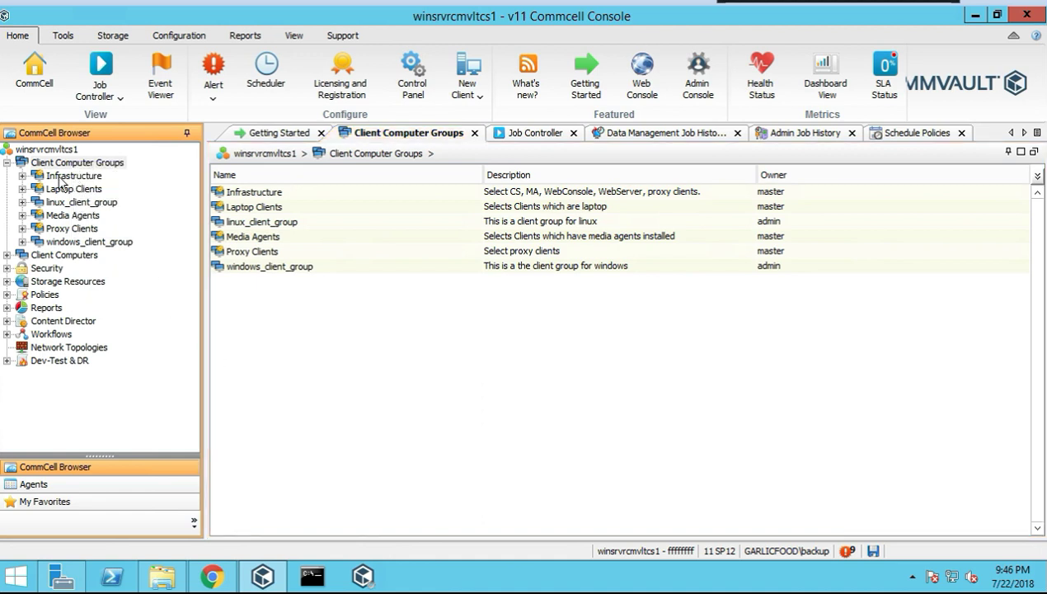
# Select the Infrastructure client group and look over its All Tasks actions
pyautogui.click(80, 179)
pyautogui.rightClick(80, 182)
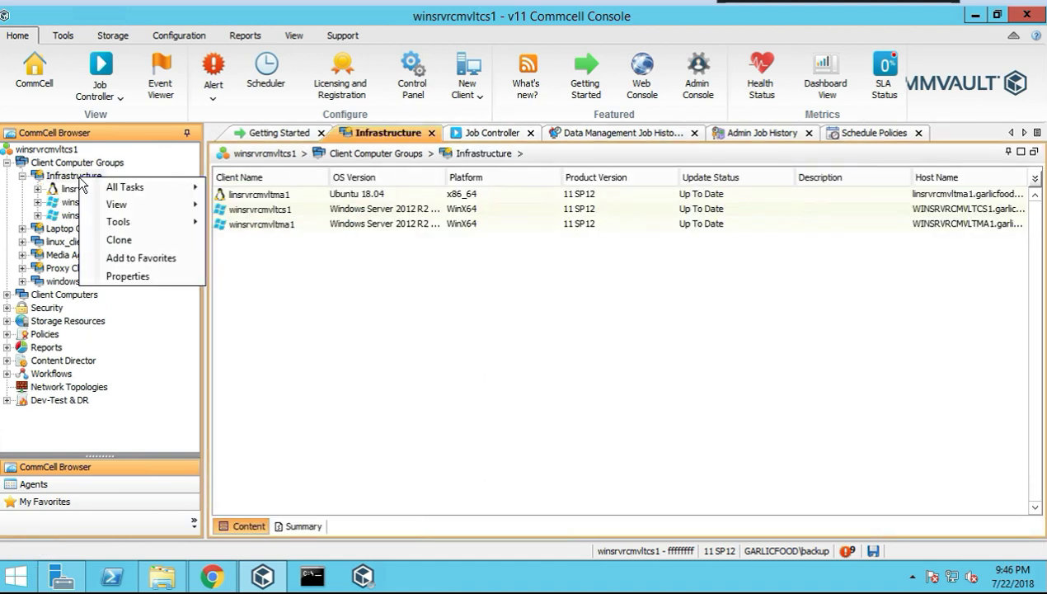
pyautogui.moveTo(119, 182)
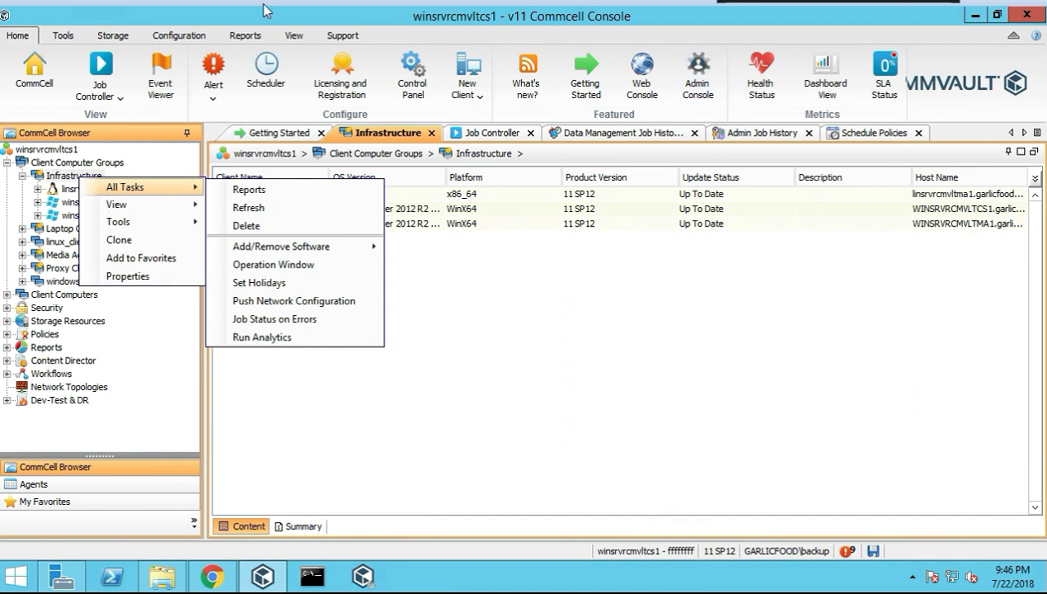
pyautogui.click(64, 253)
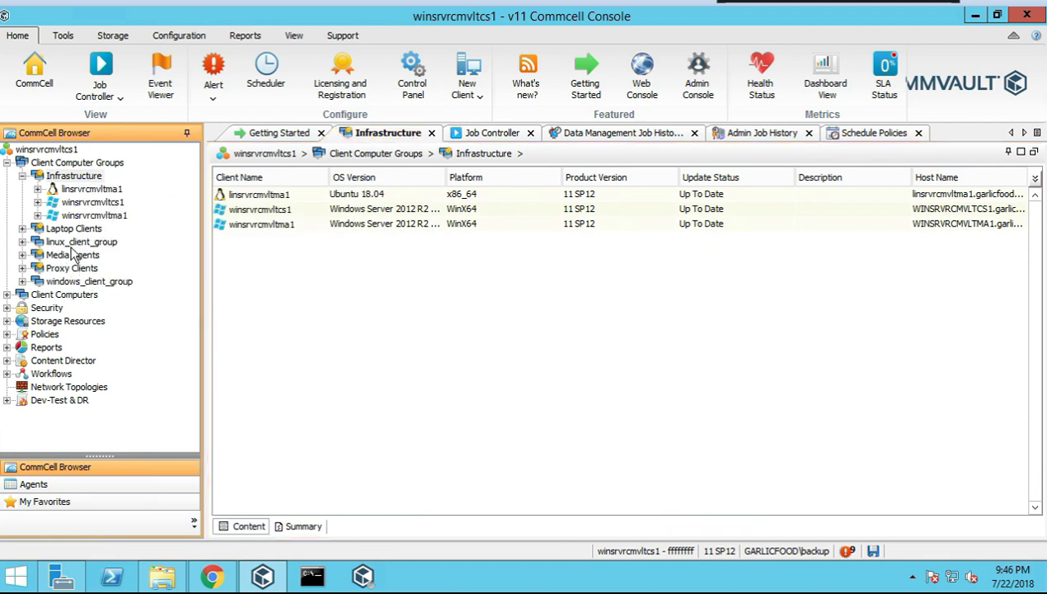
# View linux_client_group's schedules via View > Schedules, close the empty list, reopen its menu
pyautogui.rightClick(75, 242)
pyautogui.moveTo(104, 254)
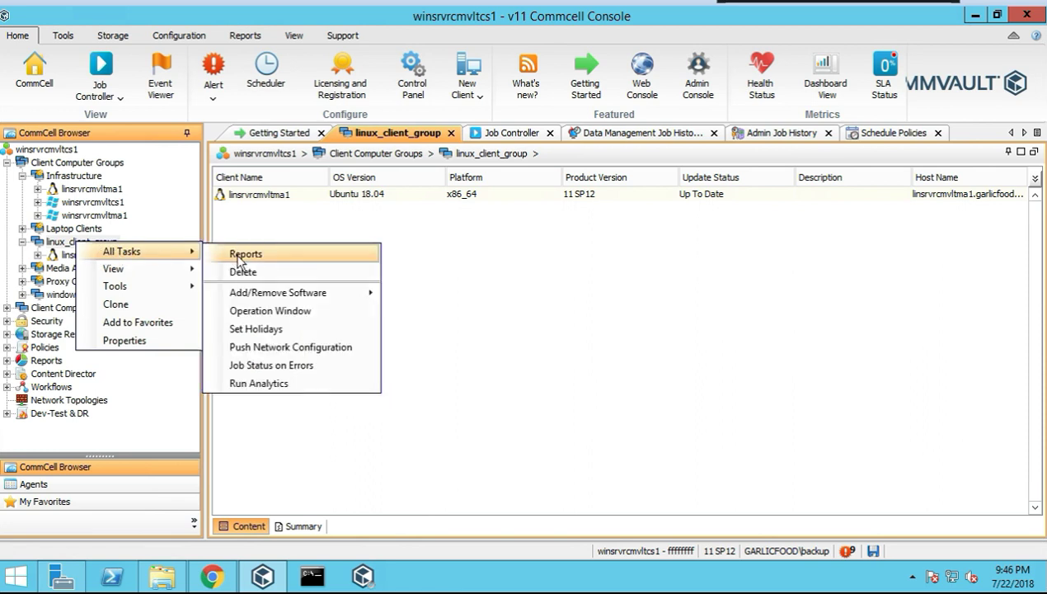
pyautogui.moveTo(296, 293)
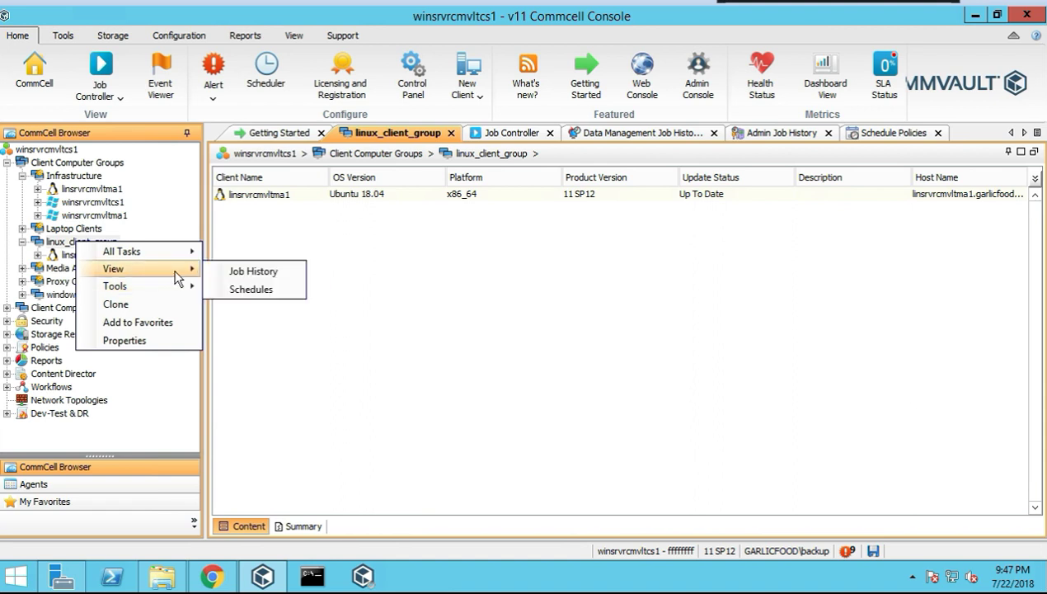
pyautogui.click(239, 290)
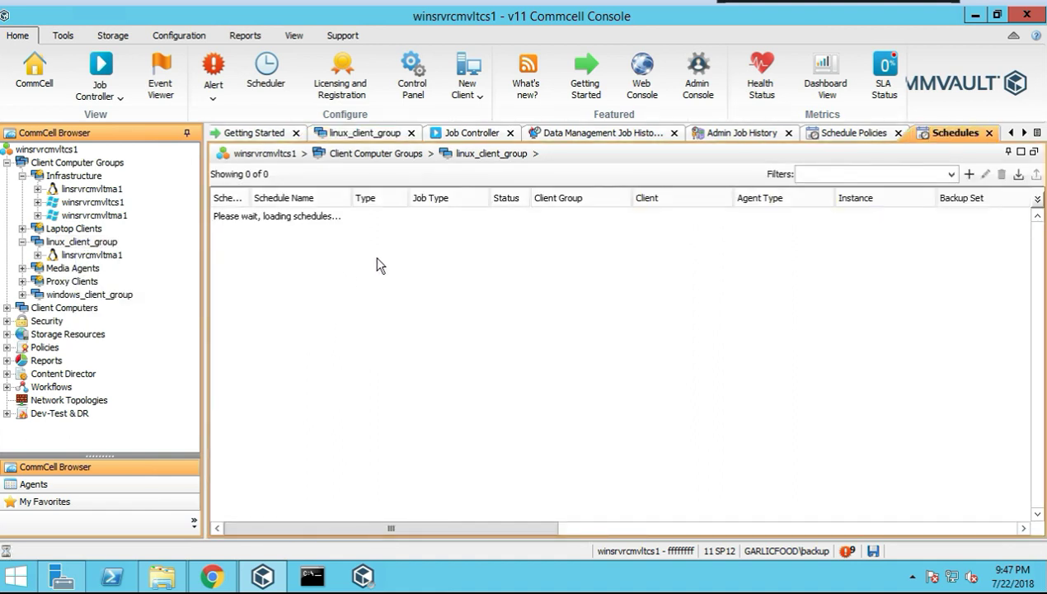
pyautogui.click(989, 133)
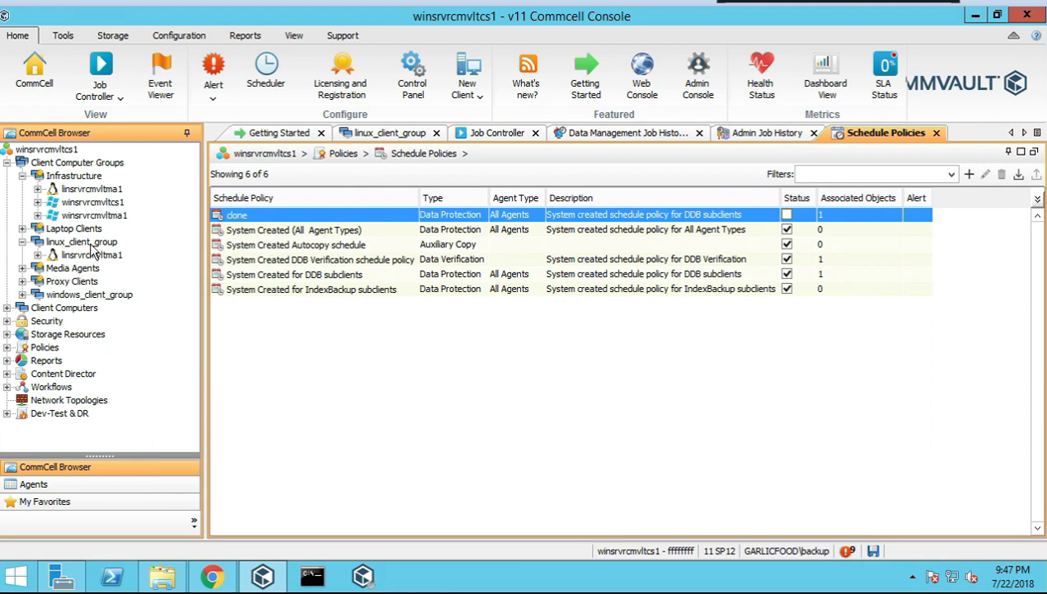
pyautogui.rightClick(92, 243)
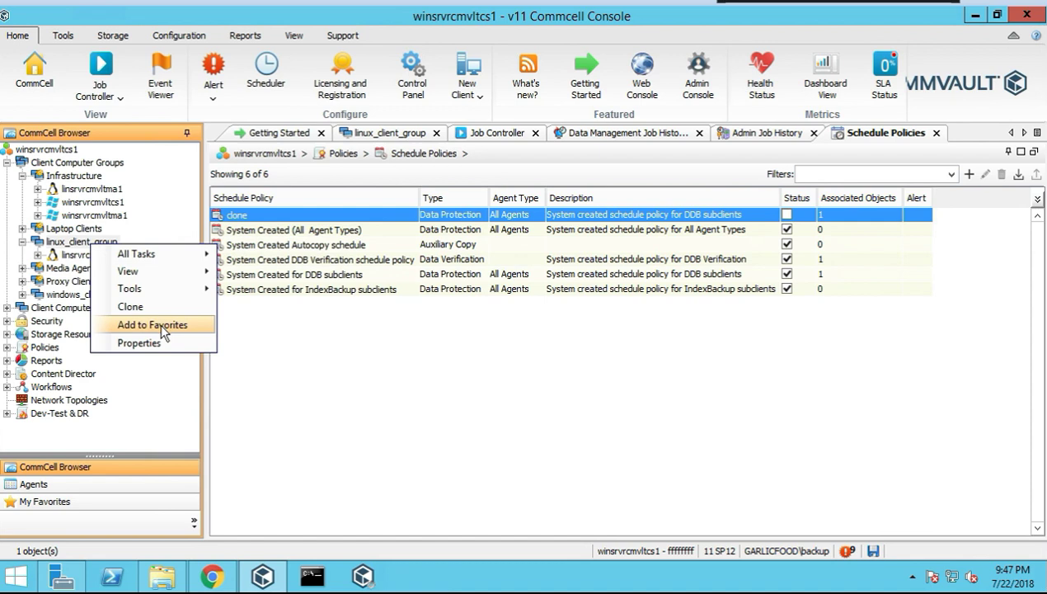
# Open linux_client_group's Properties and view its Advanced Settings, Activity Control and Security tabs
pyautogui.click(145, 343)
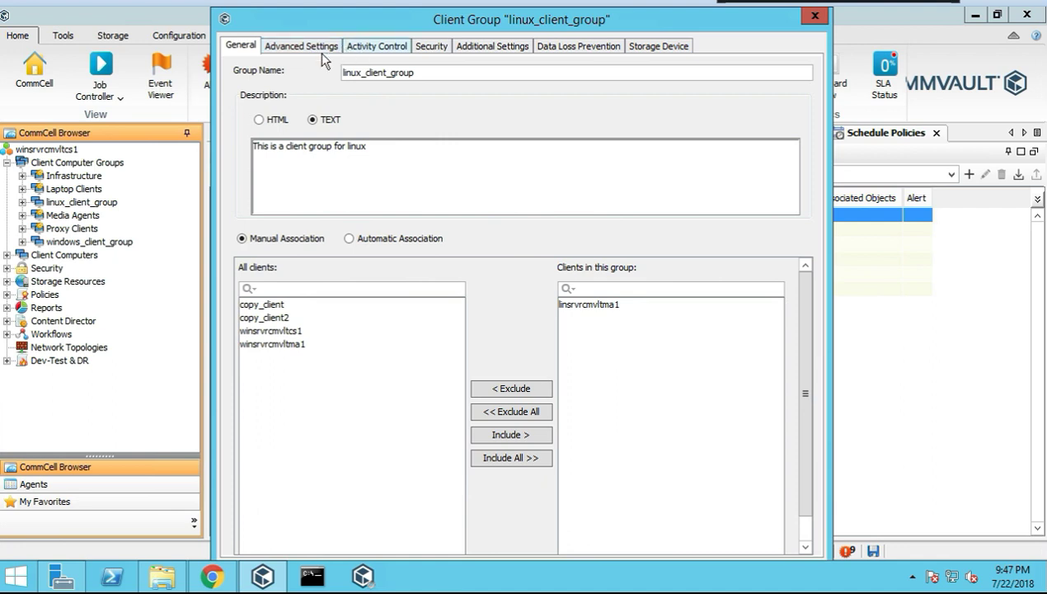
pyautogui.click(320, 48)
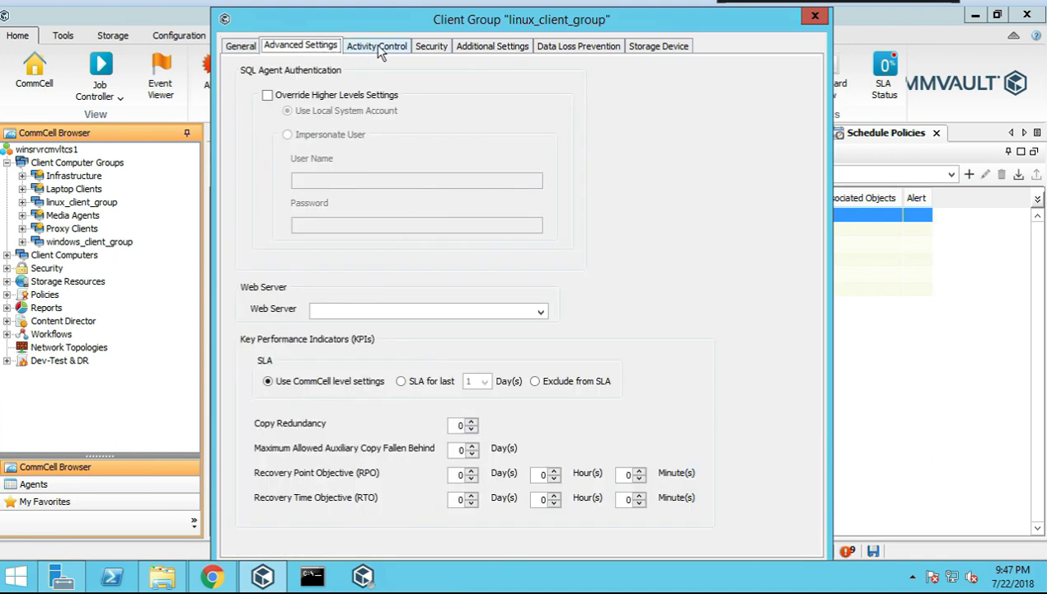
pyautogui.click(380, 48)
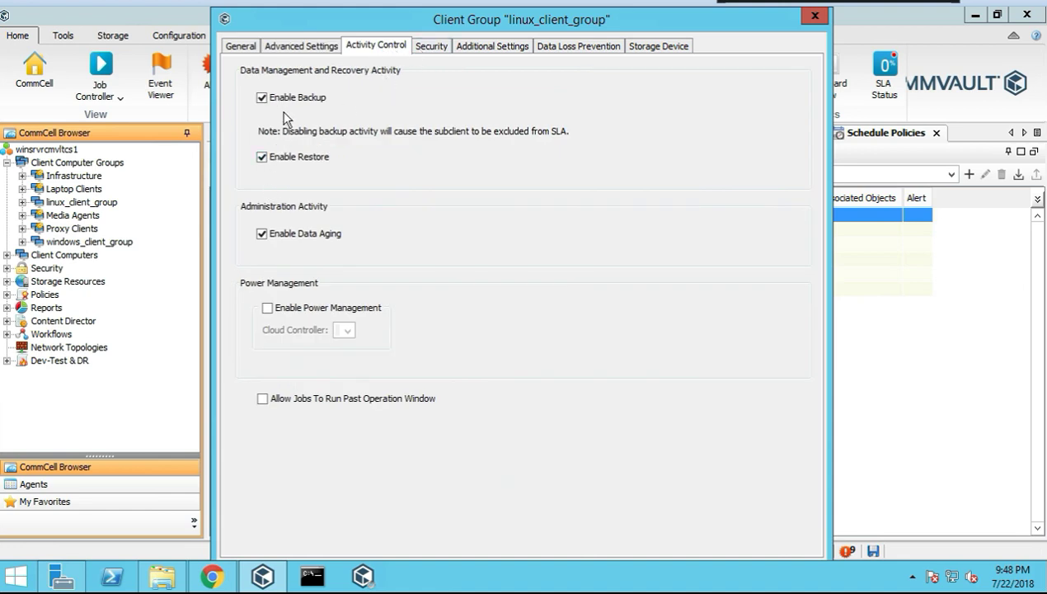
pyautogui.click(429, 49)
# On Additional Settings, open Add and Lookup, then close both without adding a setting
pyautogui.click(490, 46)
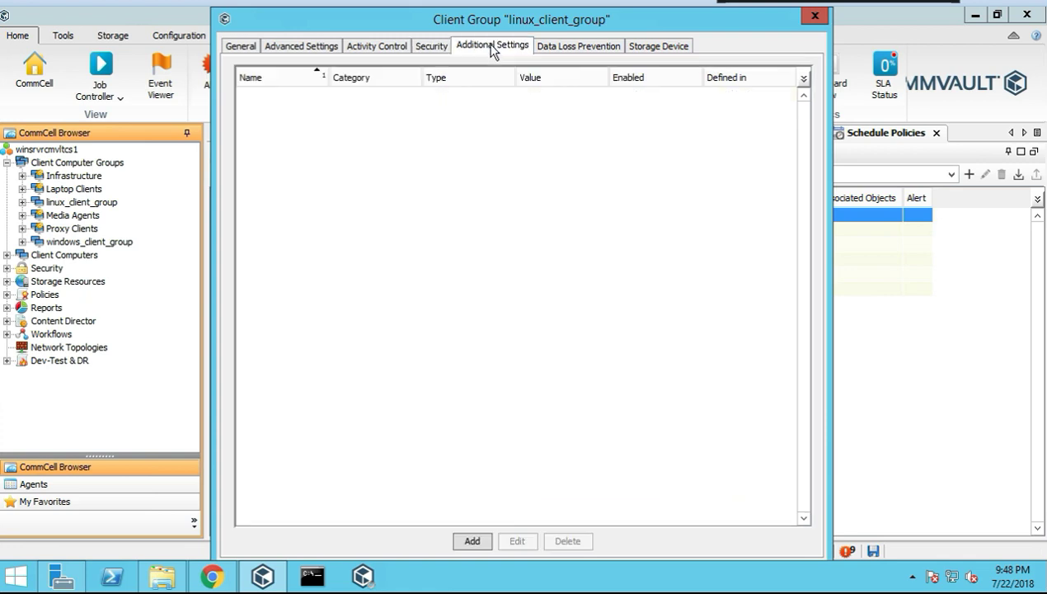
pyautogui.click(474, 542)
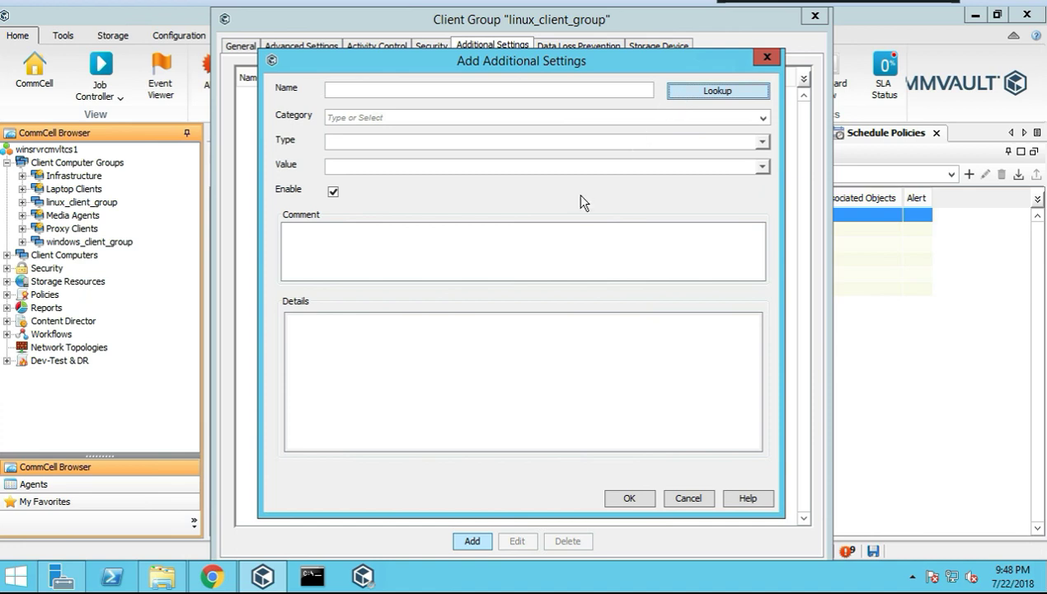
pyautogui.click(685, 92)
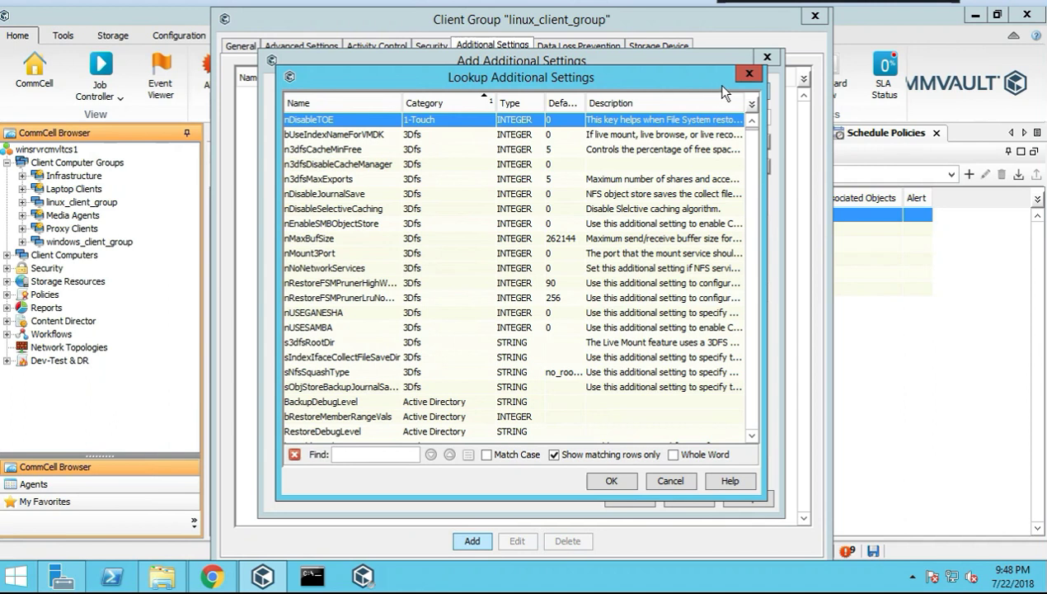
pyautogui.click(748, 75)
pyautogui.click(764, 56)
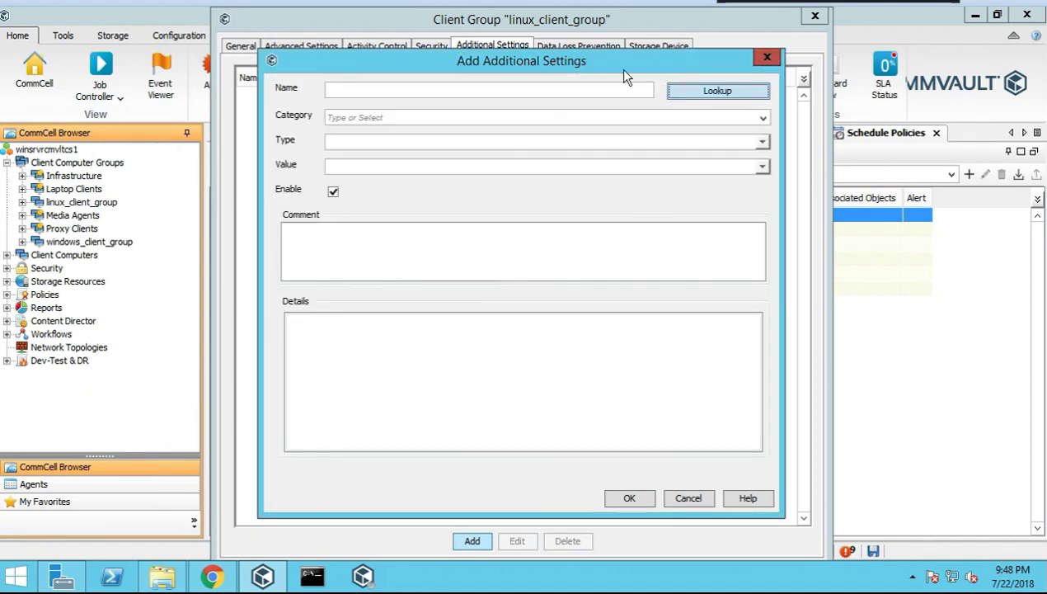
# Check Data Loss Prevention and Storage Device, keep Storage Policy <Not Assigned>, and close properties
pyautogui.click(573, 46)
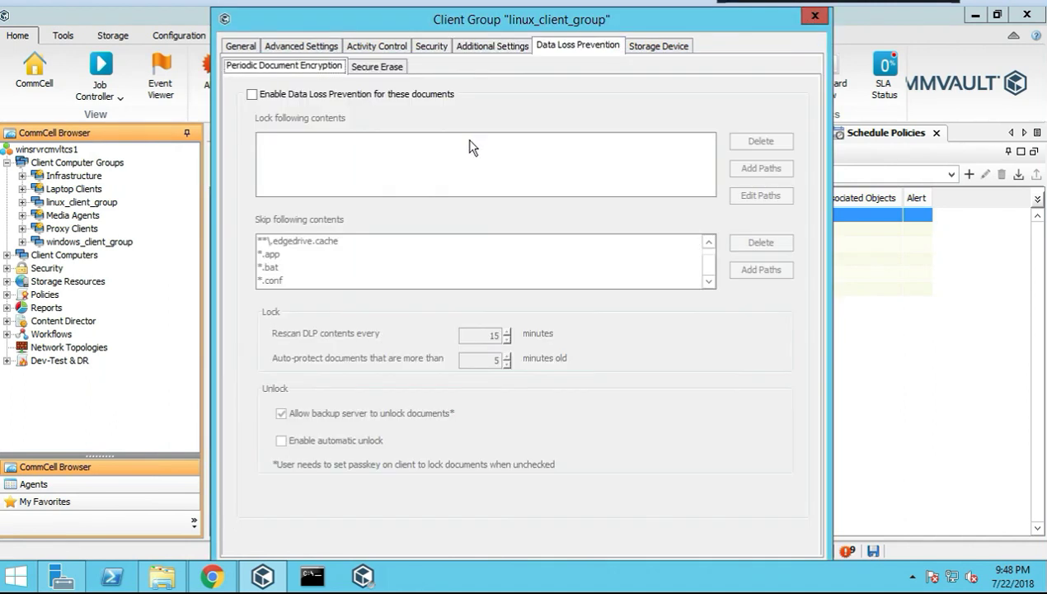
pyautogui.click(648, 48)
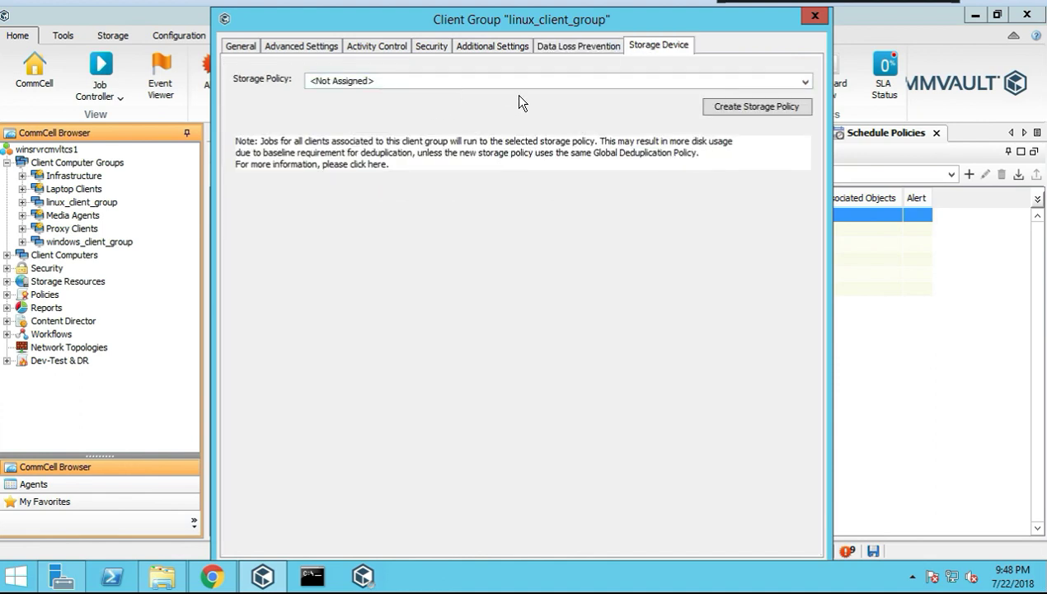
pyautogui.click(805, 81)
pyautogui.click(805, 81)
pyautogui.click(813, 18)
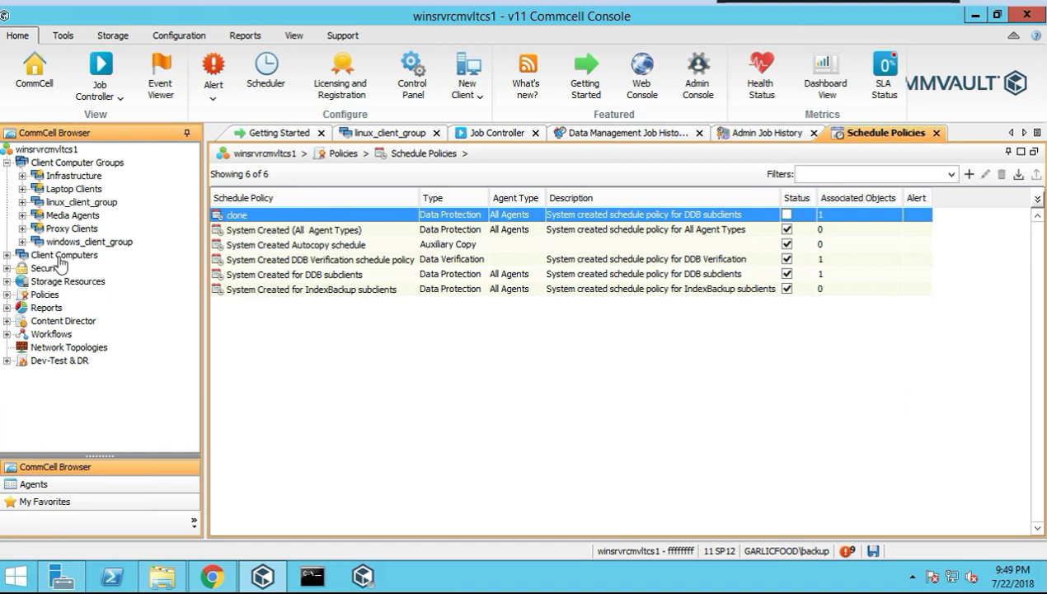
# Collapse Client Computer Groups, preview the Add New Client type chooser under Client Computers, then close it
pyautogui.click(8, 164)
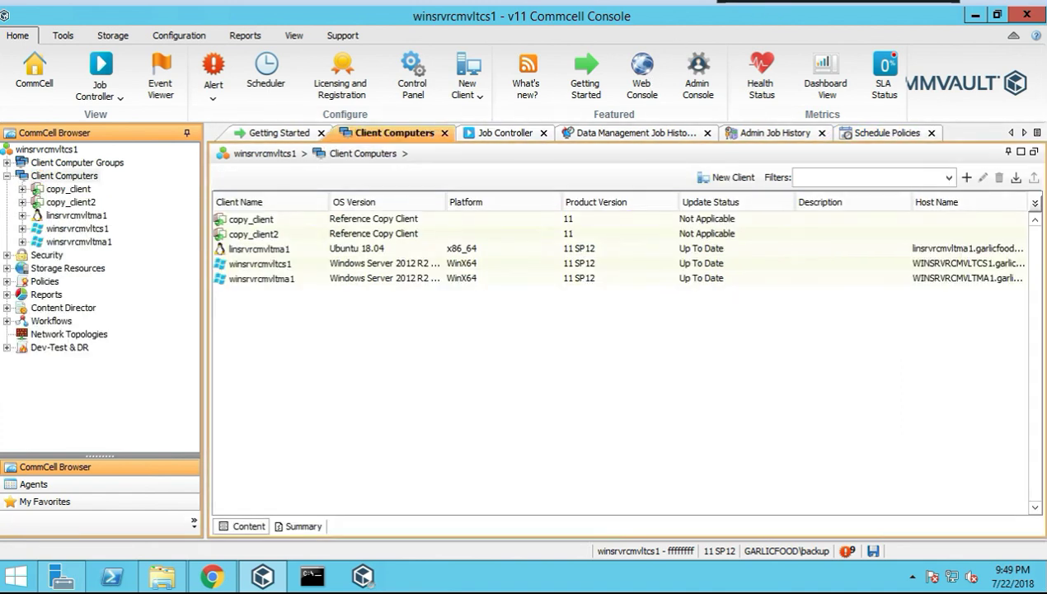
pyautogui.rightClick(91, 181)
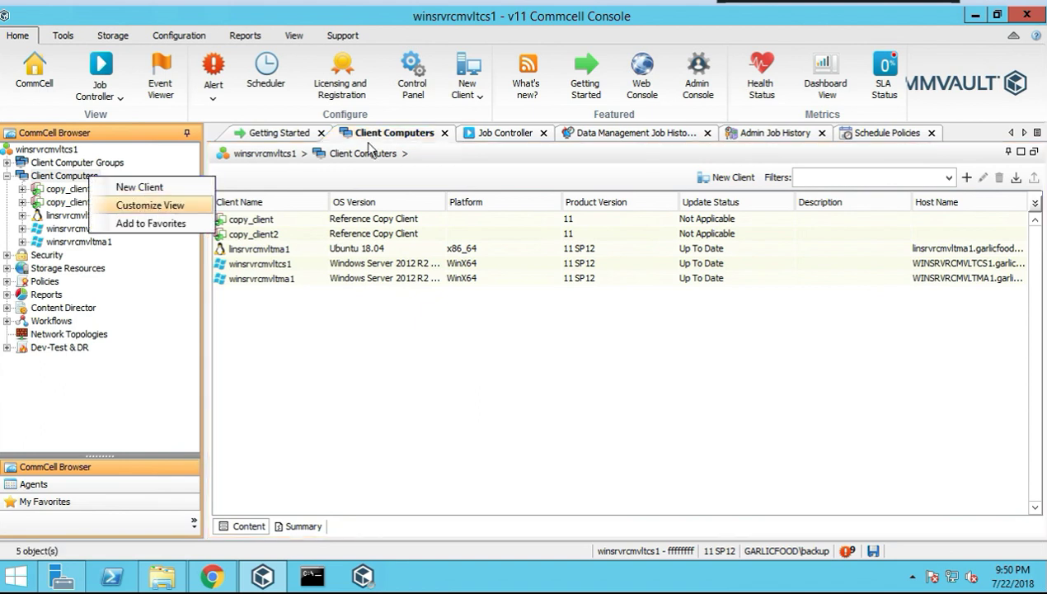
pyautogui.click(141, 187)
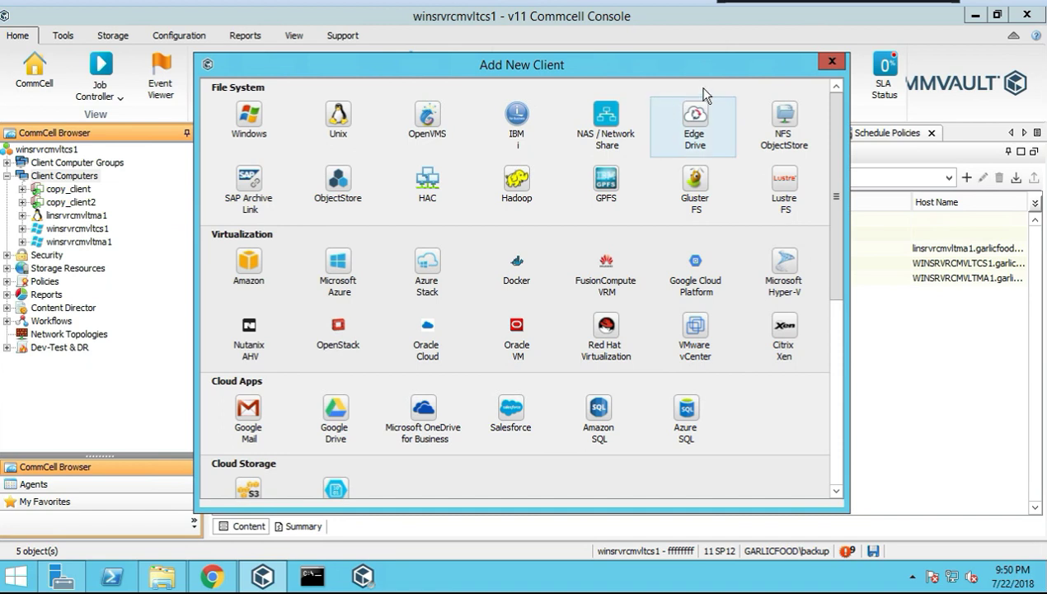
pyautogui.click(832, 61)
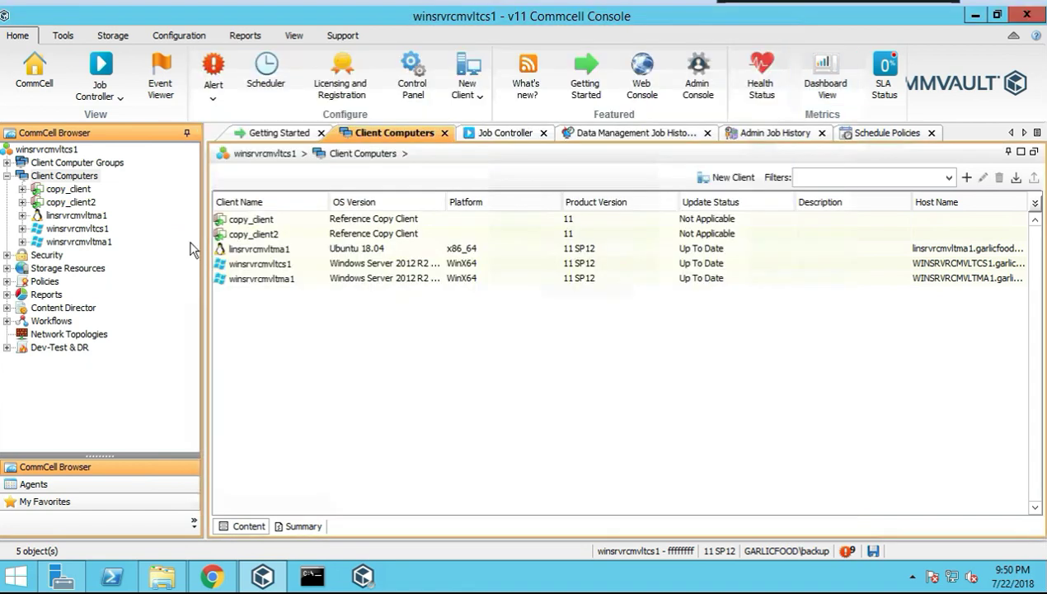
# Turn on Show Virtual Machines and Show Compute Servers in the client view preferences, then confirm
pyautogui.rightClick(67, 177)
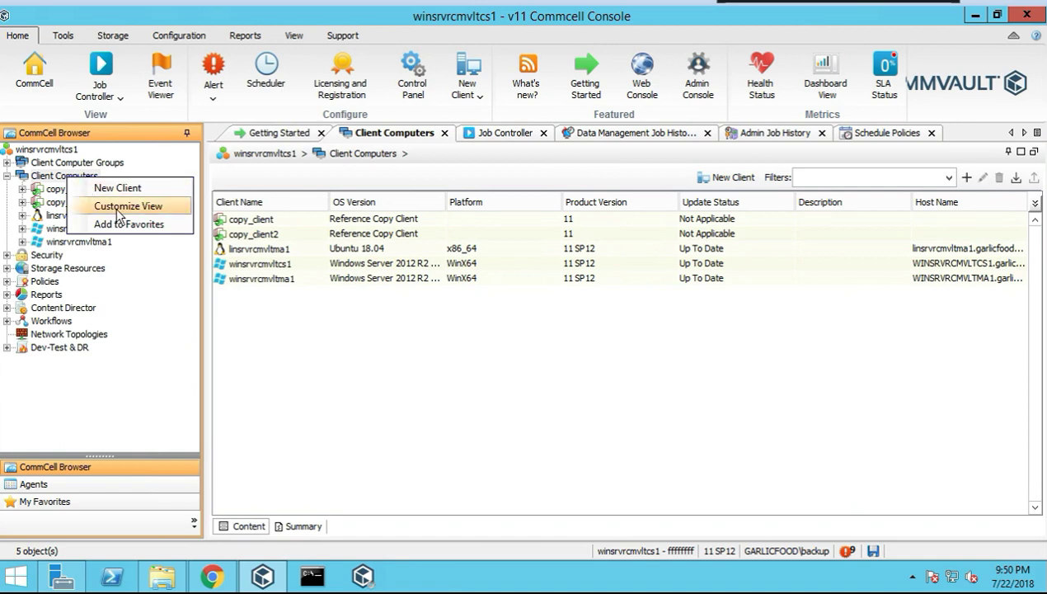
pyautogui.click(128, 207)
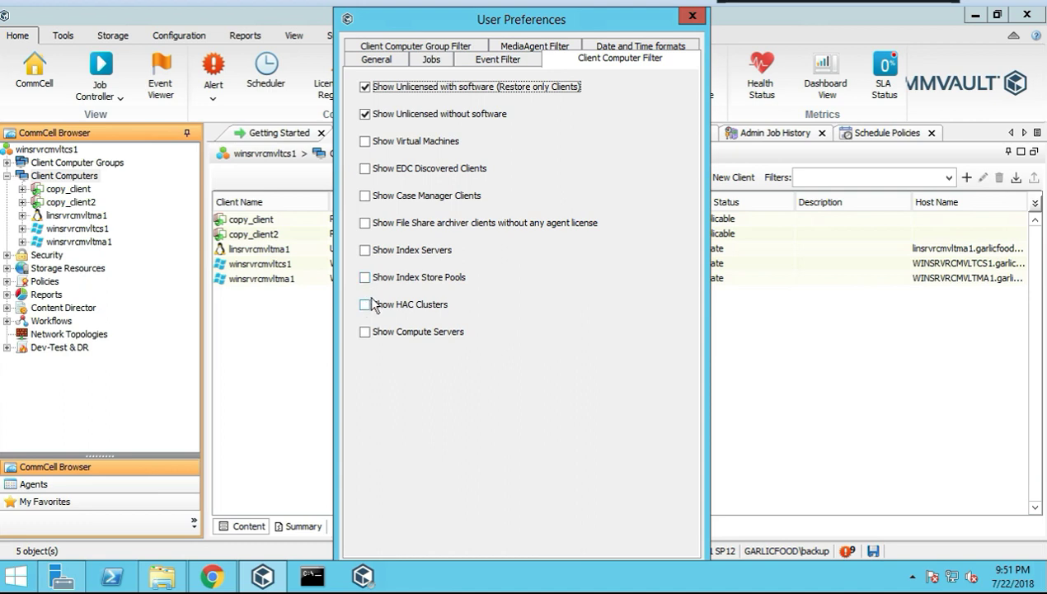
pyautogui.click(366, 331)
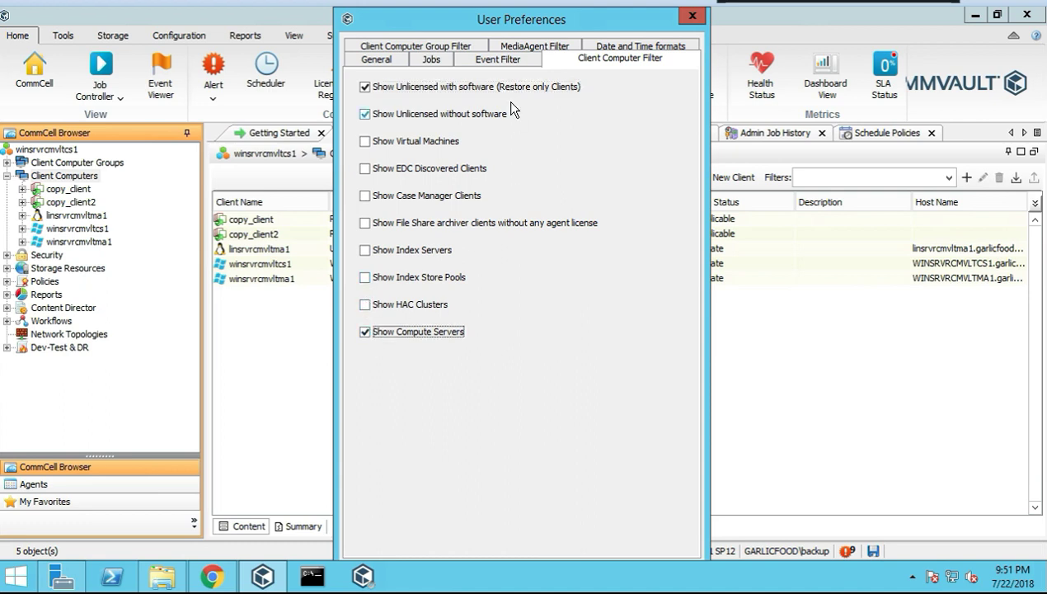
pyautogui.click(365, 142)
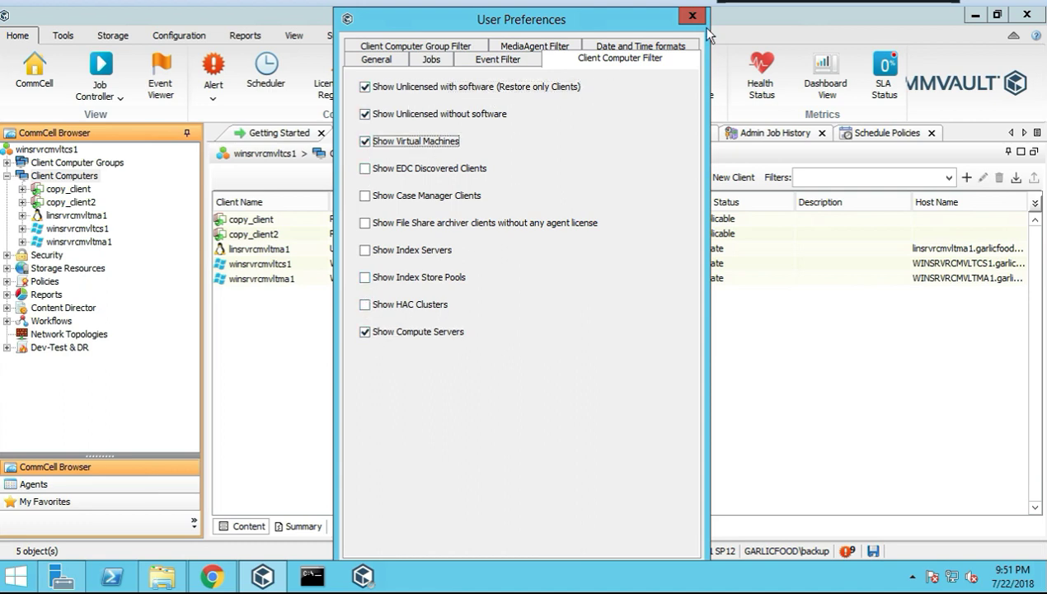
pyautogui.moveTo(571, 19); pyautogui.dragTo(504, 104)
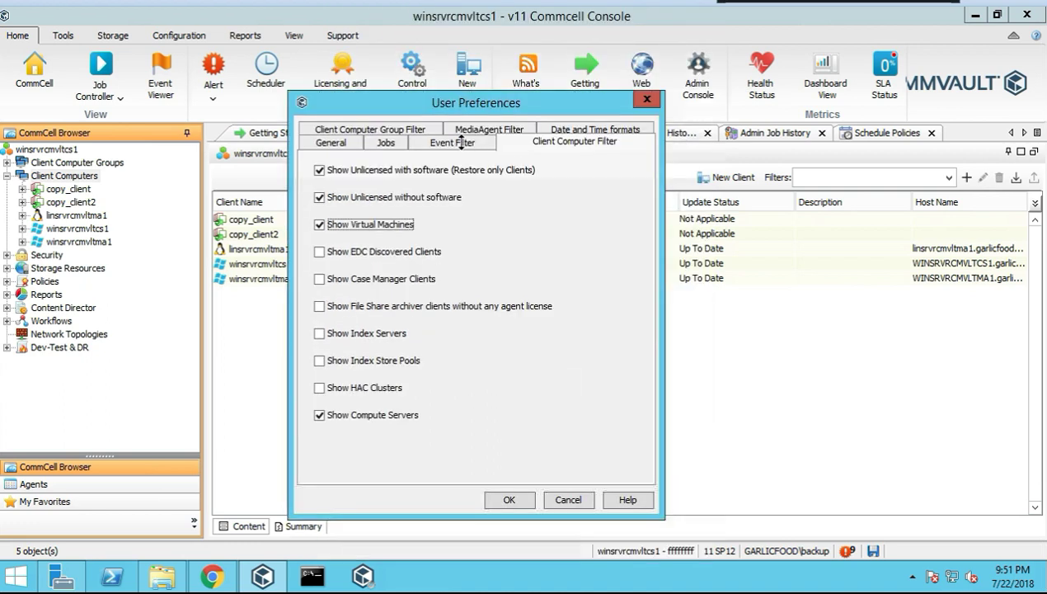
pyautogui.click(506, 496)
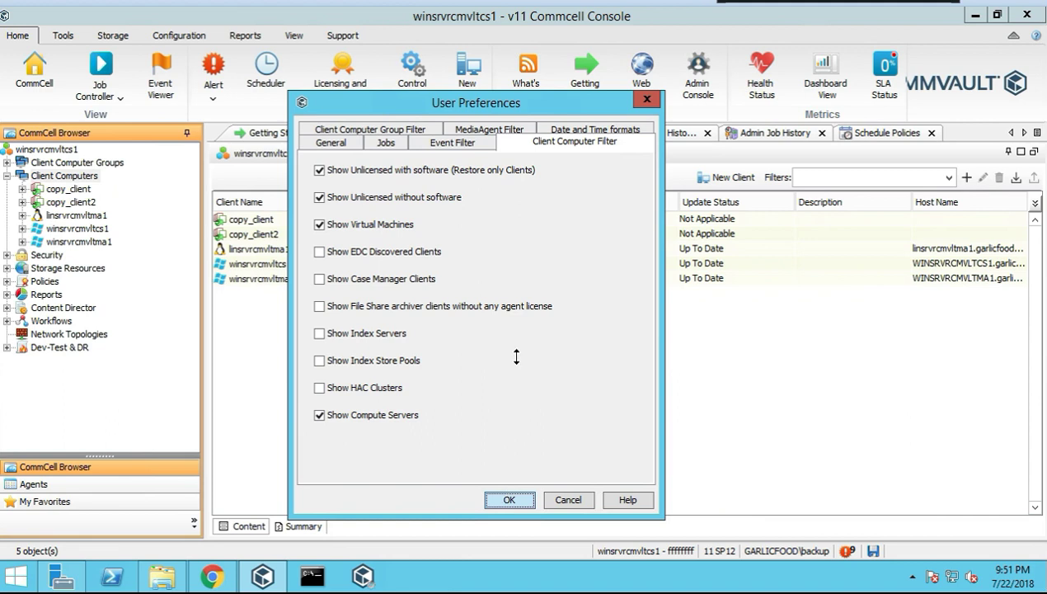
pyautogui.click(331, 142)
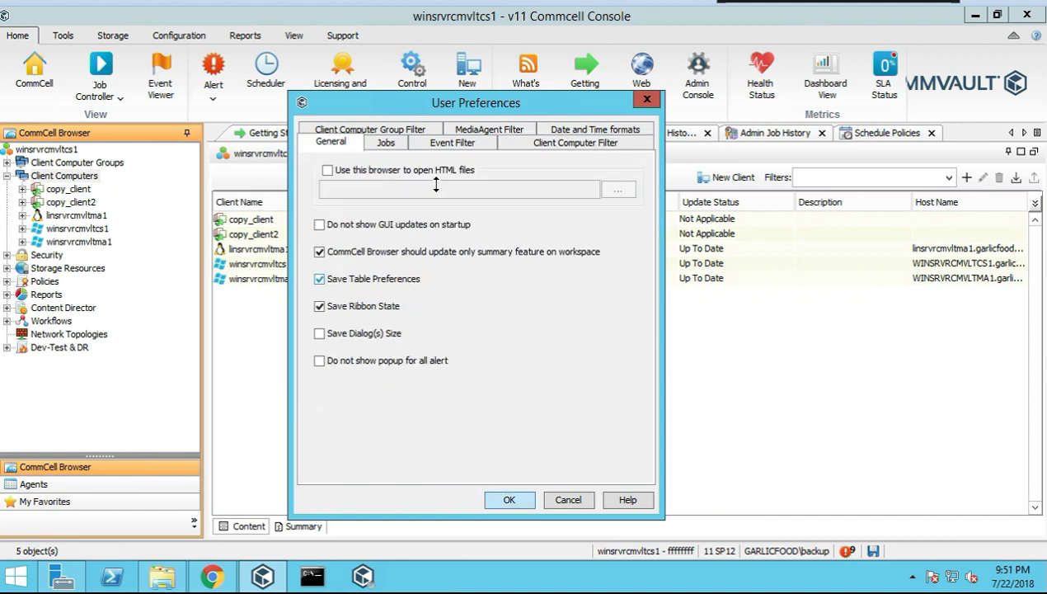
pyautogui.click(398, 132)
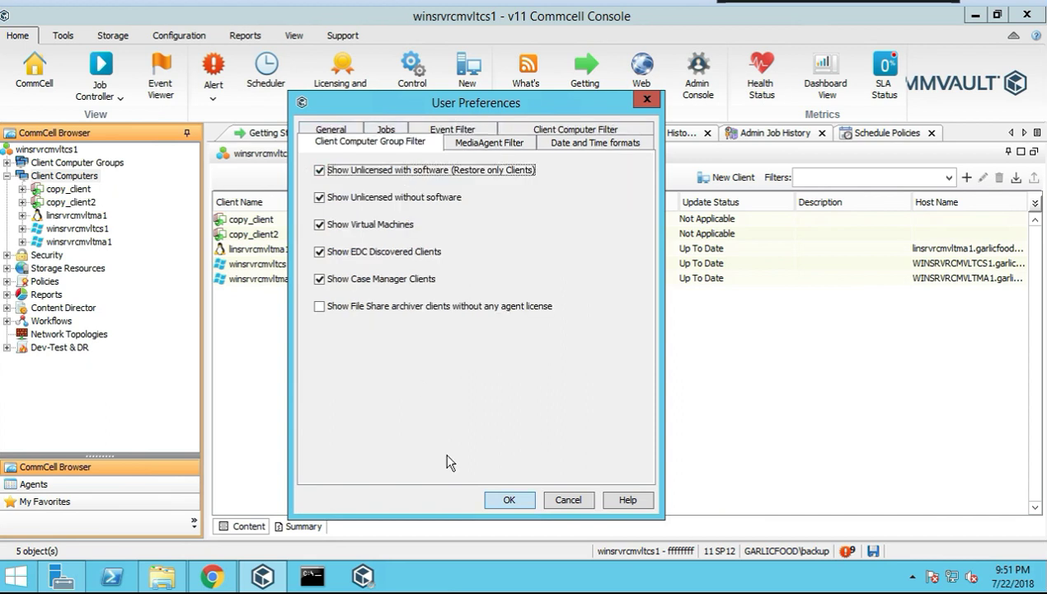
pyautogui.click(509, 499)
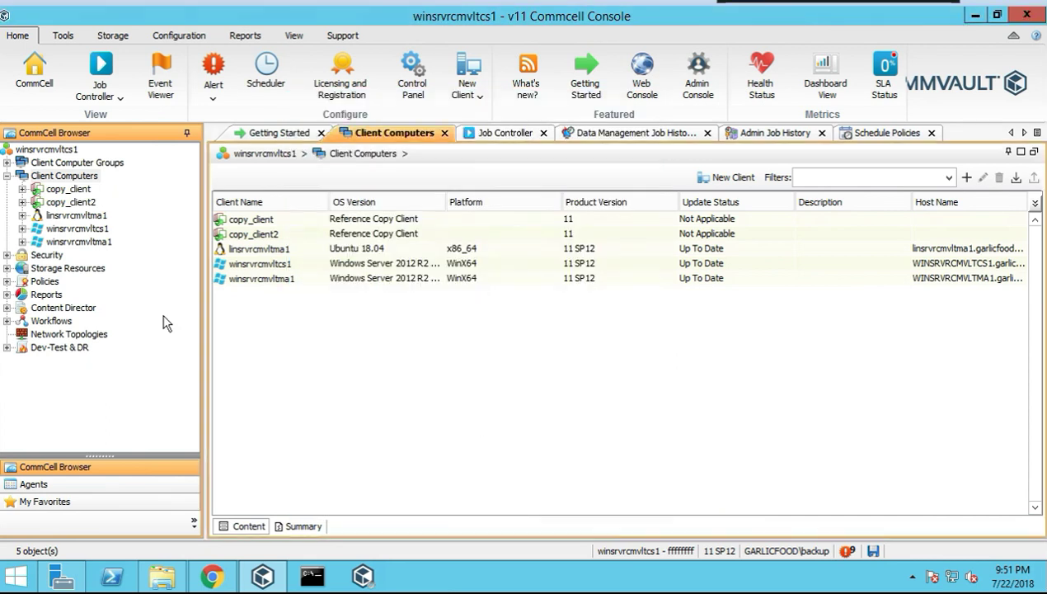
# Open linsrvrcmvltma1 to show its File System agent and bring up its All Tasks submenu
pyautogui.rightClick(102, 177)
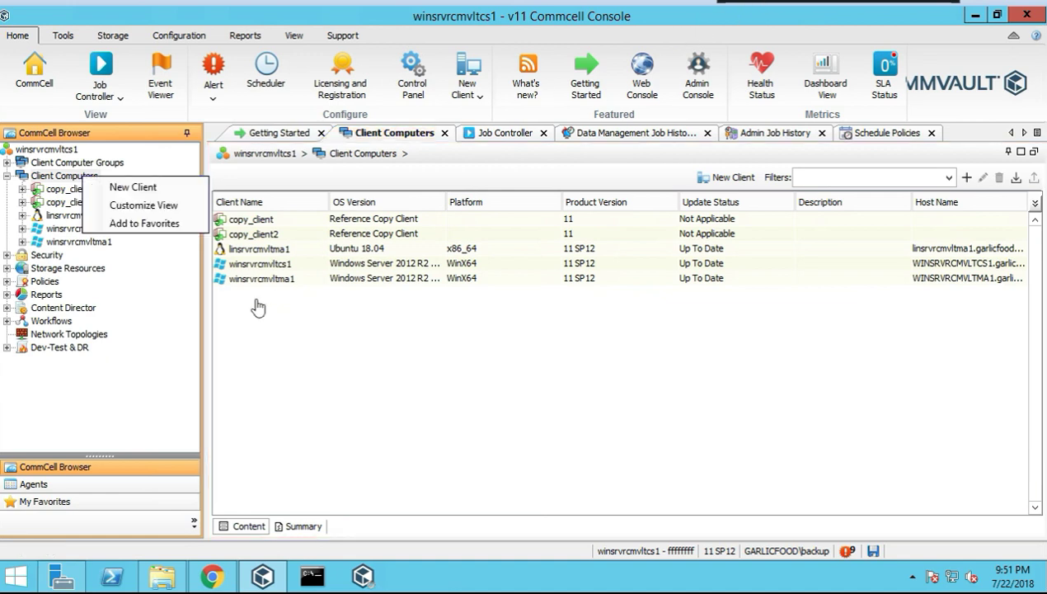
pyautogui.click(168, 118)
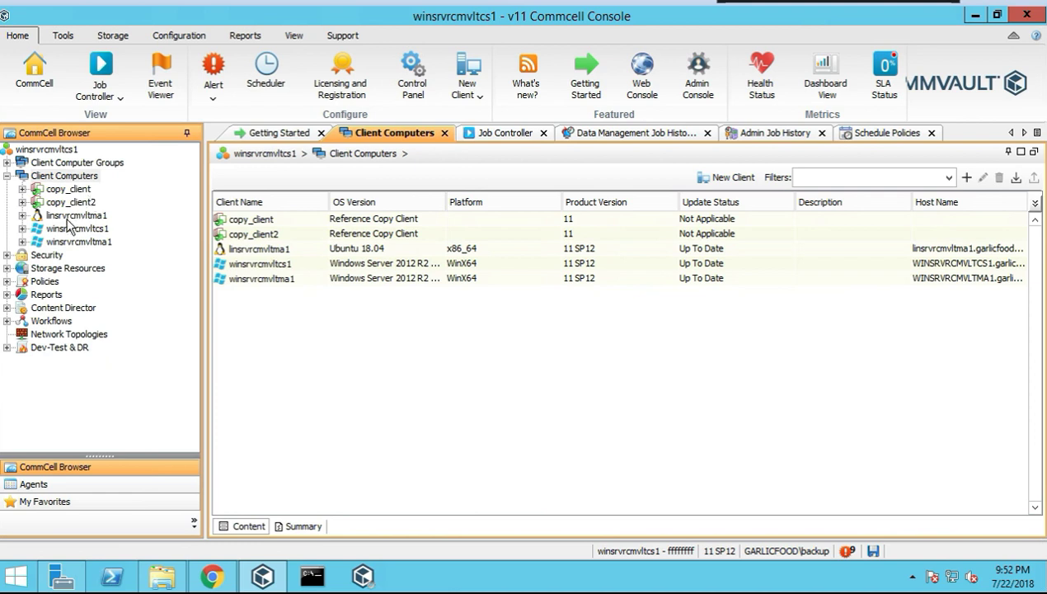
pyautogui.doubleClick(54, 216)
pyautogui.rightClick(81, 221)
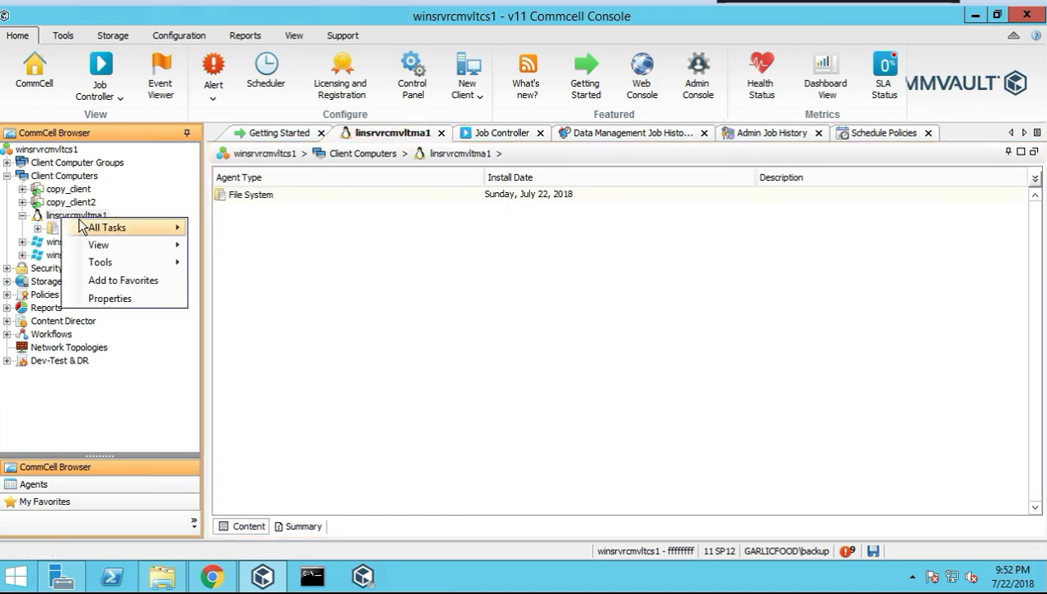
pyautogui.moveTo(101, 231)
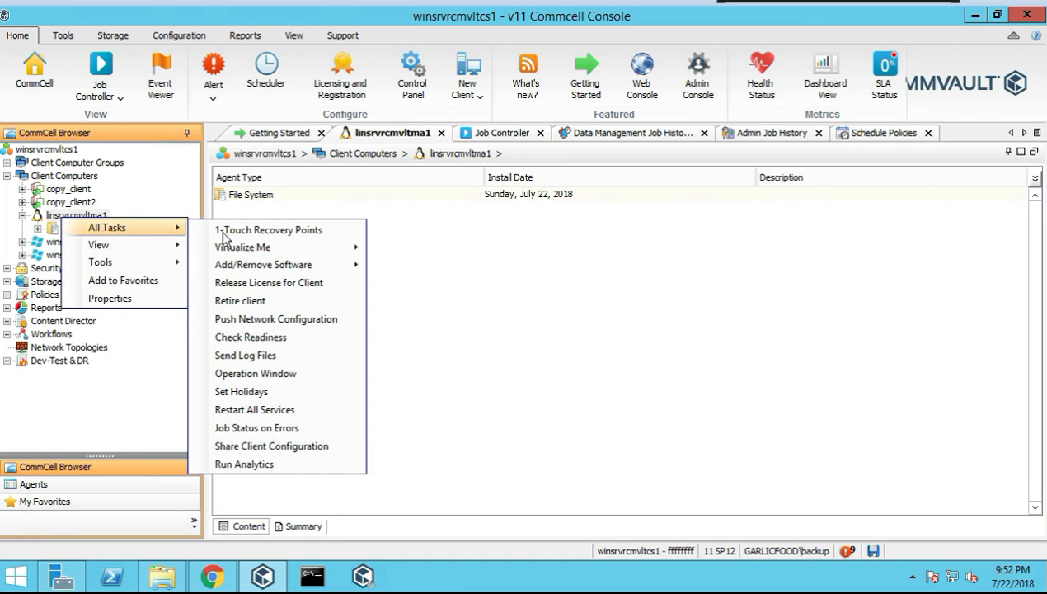
pyautogui.moveTo(279, 254)
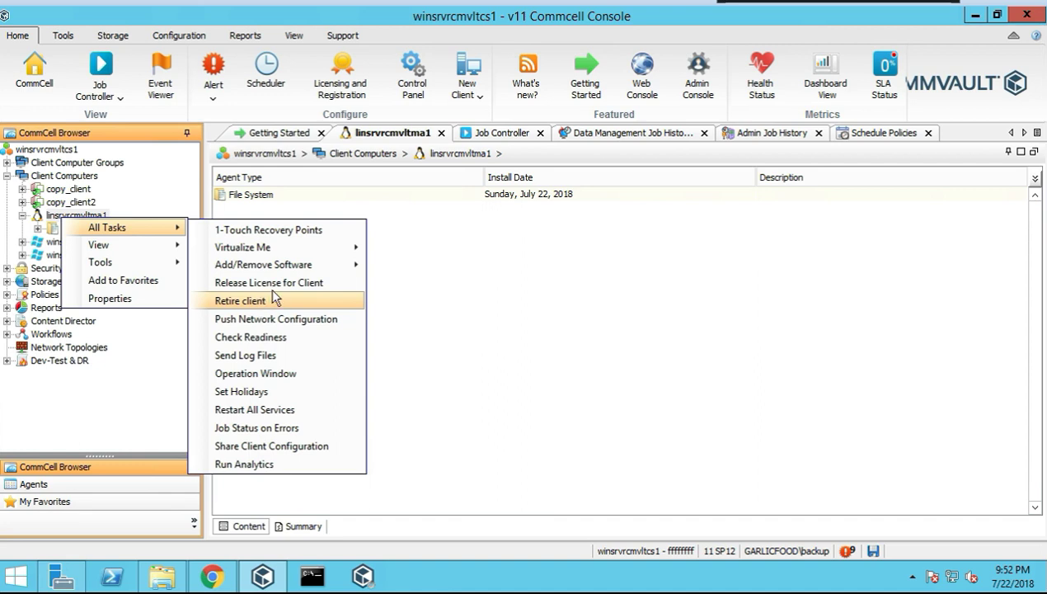
# Run Check Readiness on linsrvrcmvltma1, review the details showing subclient and index cache Ready, then close
pyautogui.click(280, 337)
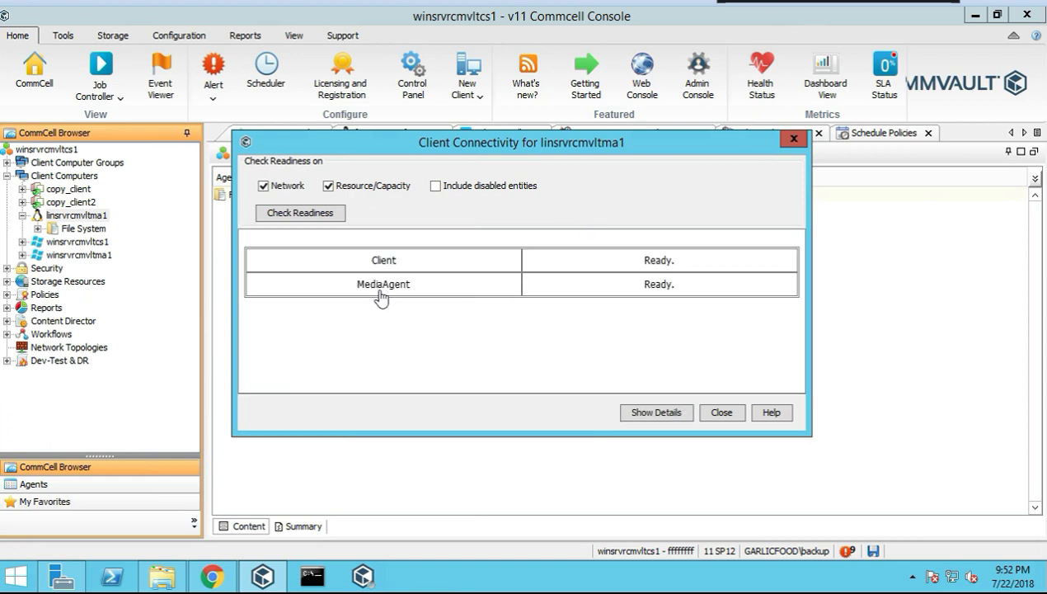
pyautogui.click(300, 212)
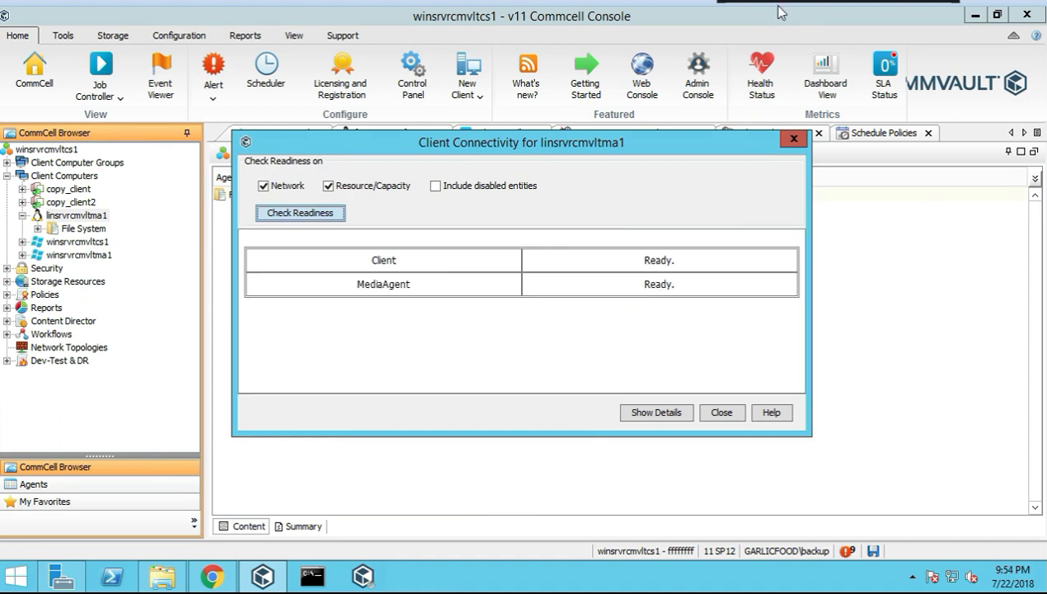
pyautogui.click(644, 414)
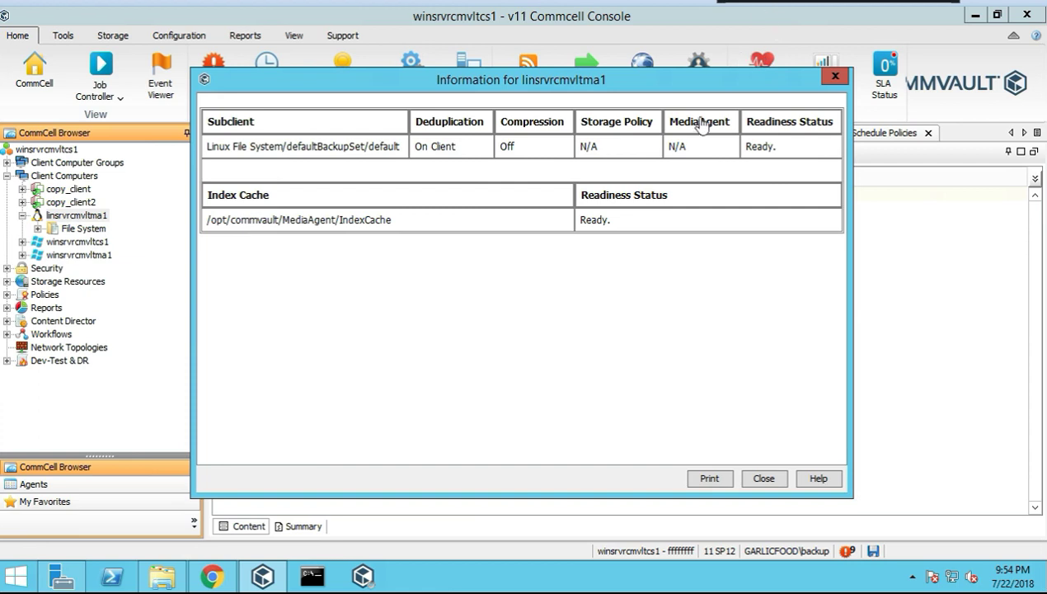
pyautogui.click(764, 480)
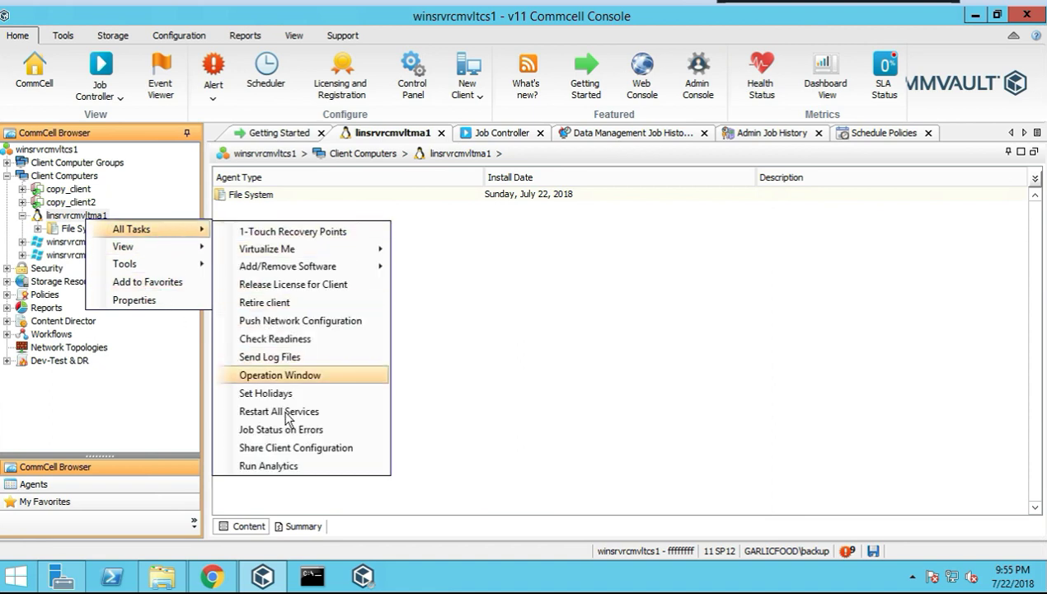
# Restart all services on linsrvrcmvltma1 and briefly check the alerts list
pyautogui.click(288, 412)
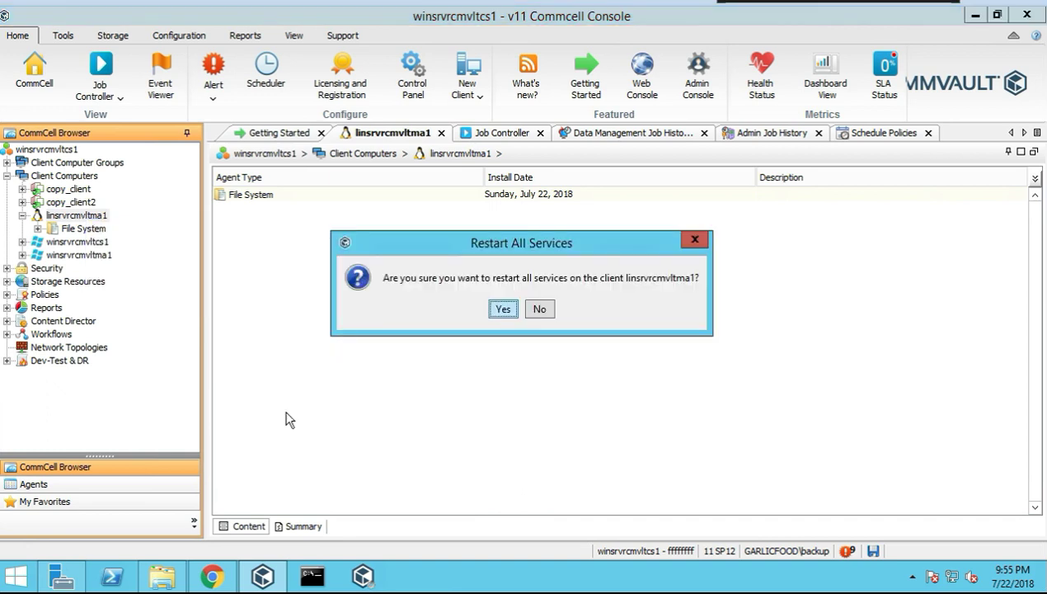
pyautogui.click(503, 309)
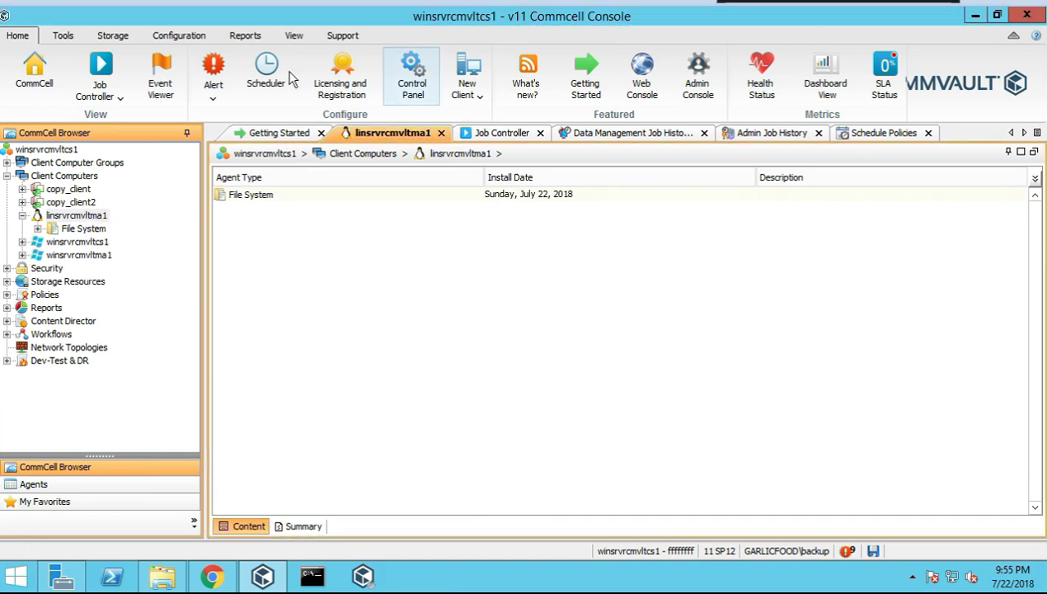
pyautogui.click(212, 73)
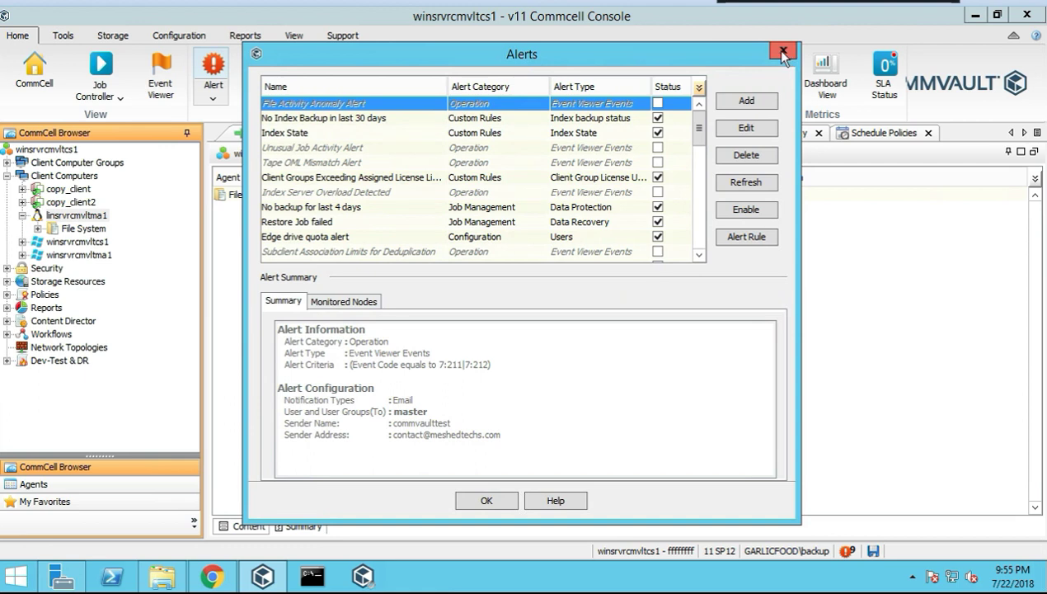
pyautogui.press('Escape')
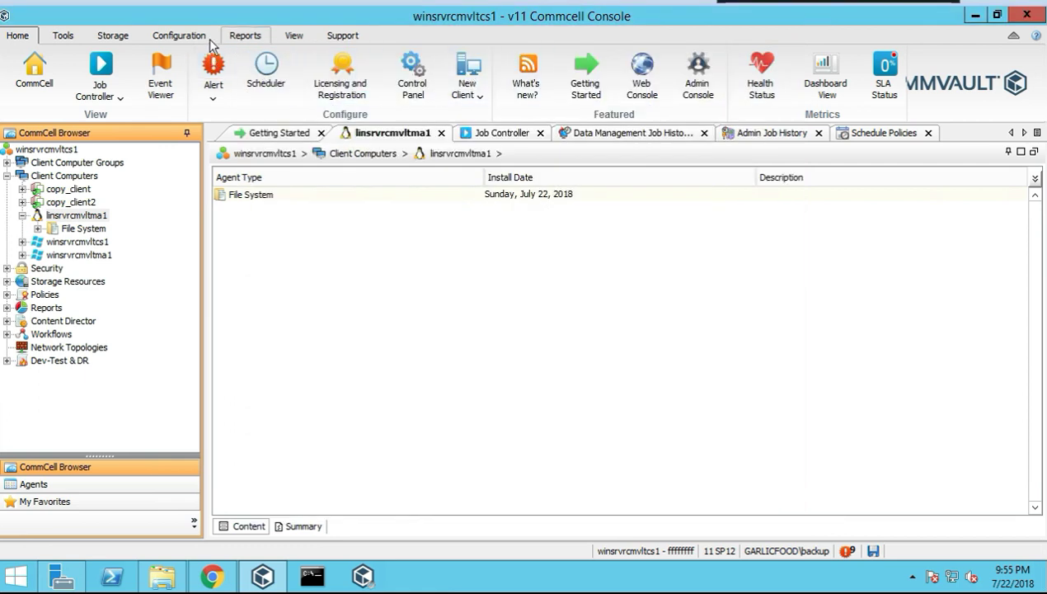
# Dismiss the services-restarted note and browse the ribbon tabs, settling on Home
pyautogui.click(296, 37)
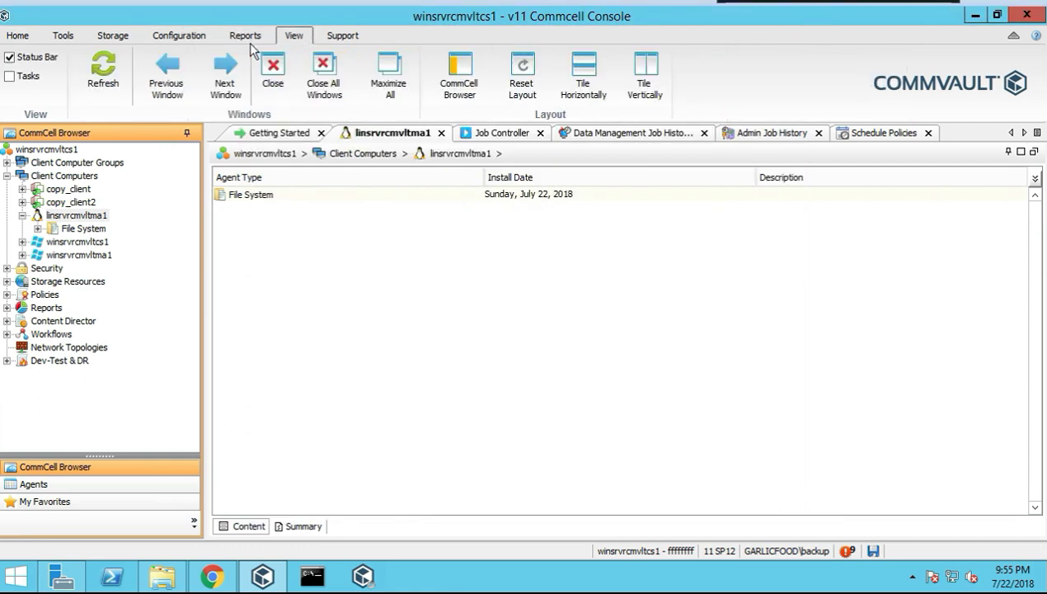
pyautogui.click(63, 36)
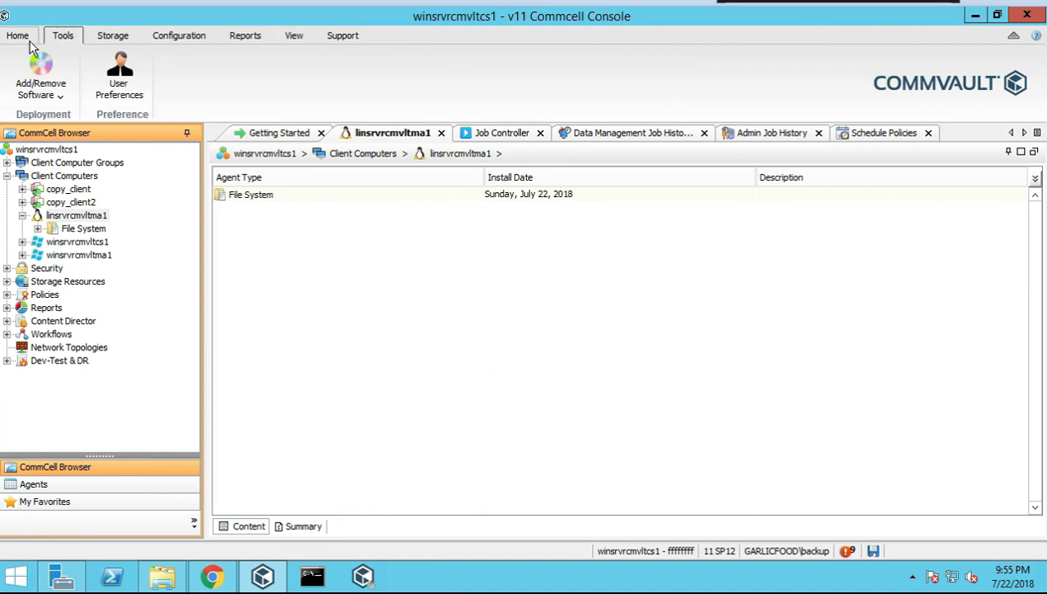
pyautogui.click(20, 37)
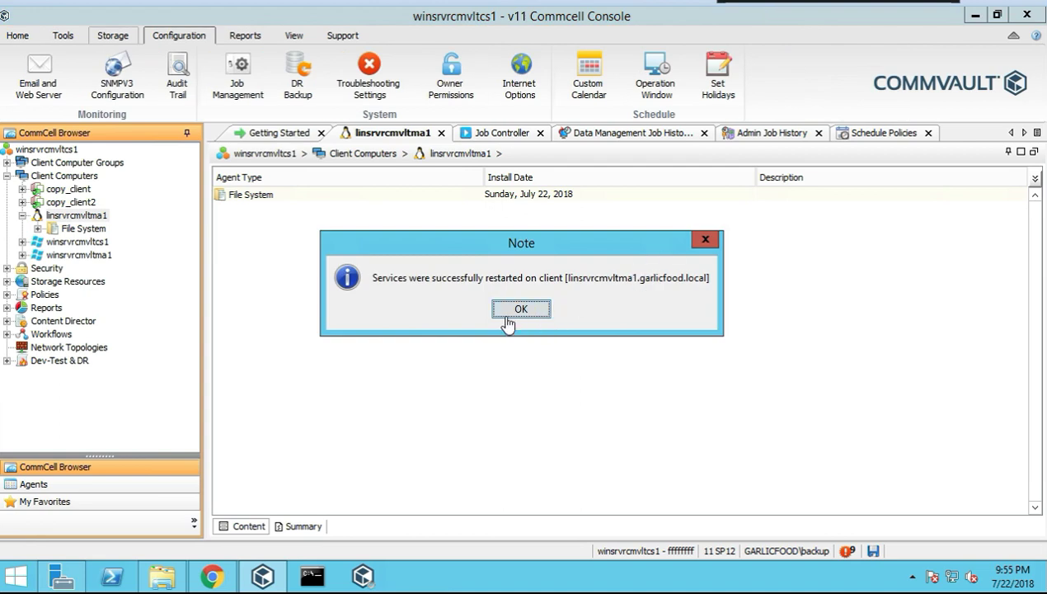
pyautogui.click(507, 314)
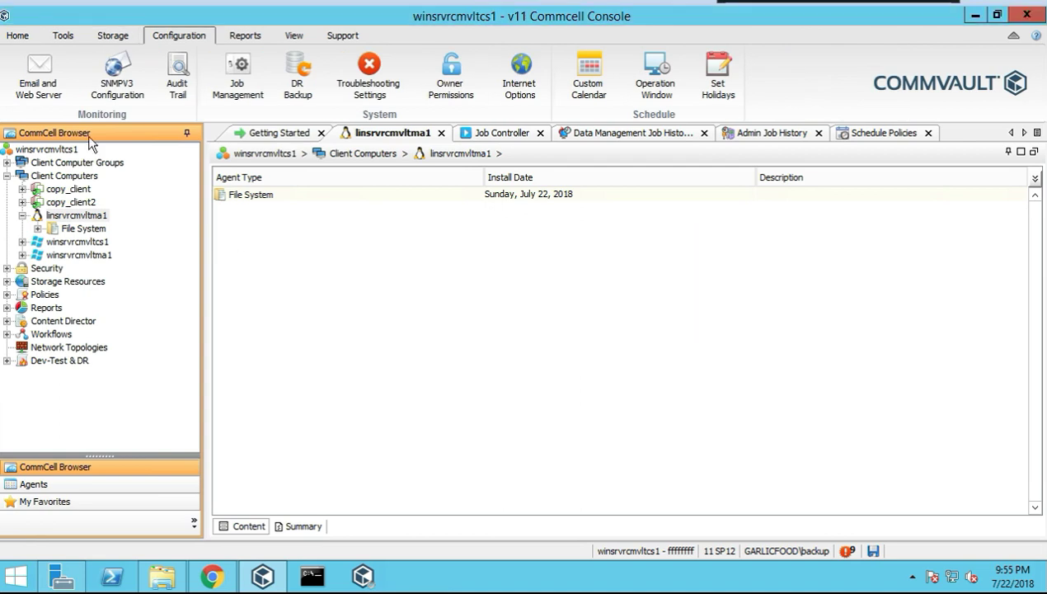
pyautogui.click(107, 39)
pyautogui.click(63, 35)
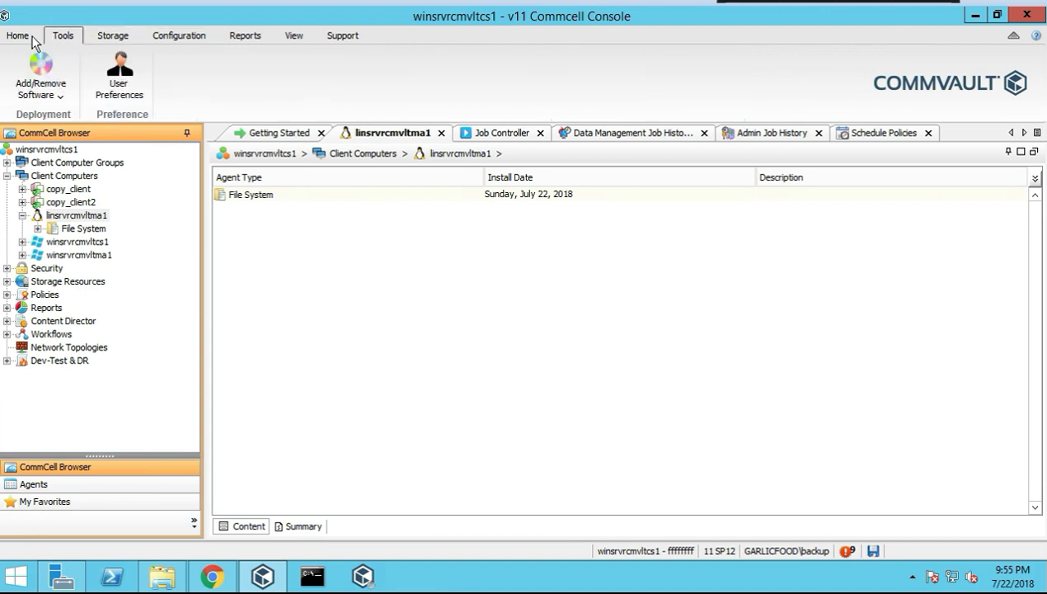
pyautogui.click(22, 37)
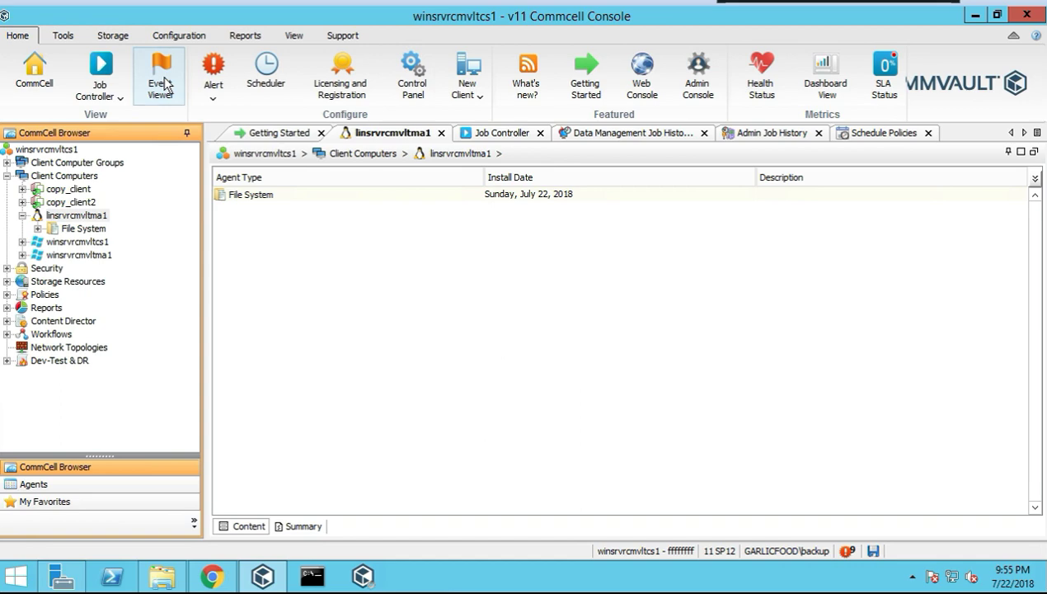
# Open Event Viewer, select the newest event 3055 about the service restart, then show linsrvrcmvltma1's View options
pyautogui.click(162, 83)
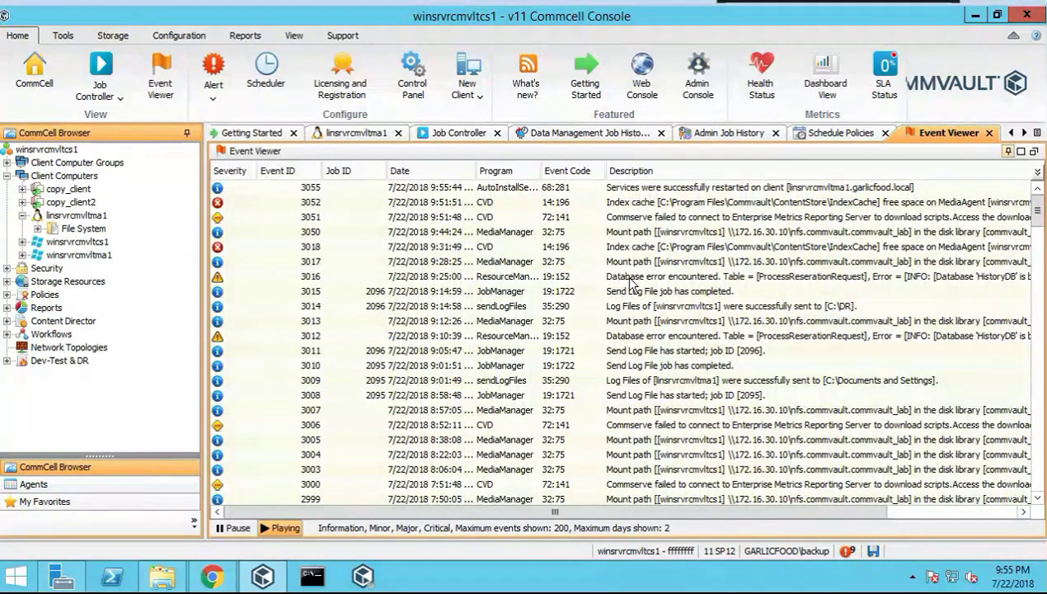
pyautogui.click(659, 192)
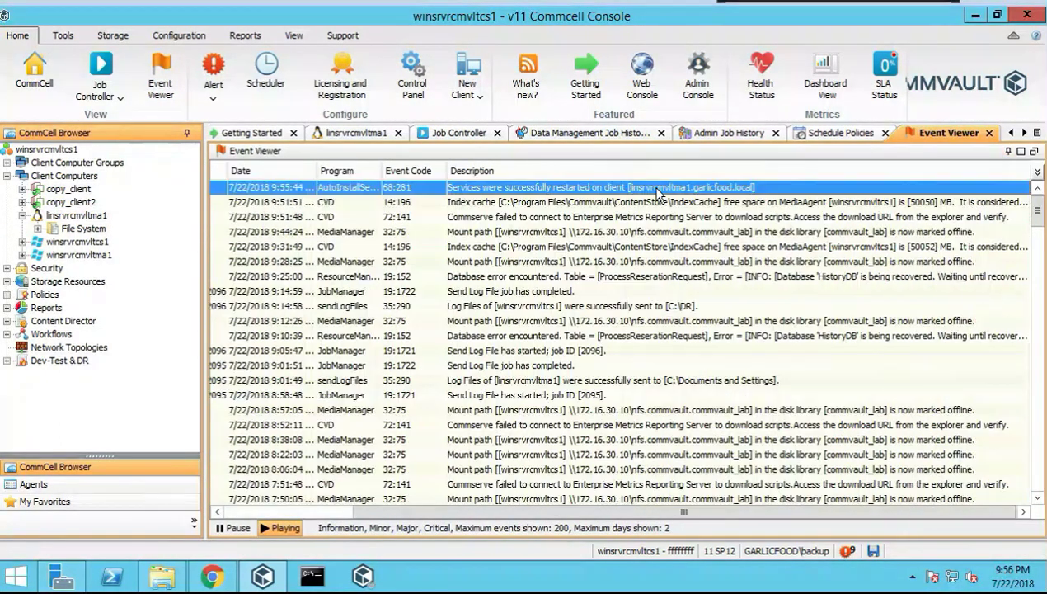
pyautogui.click(294, 511)
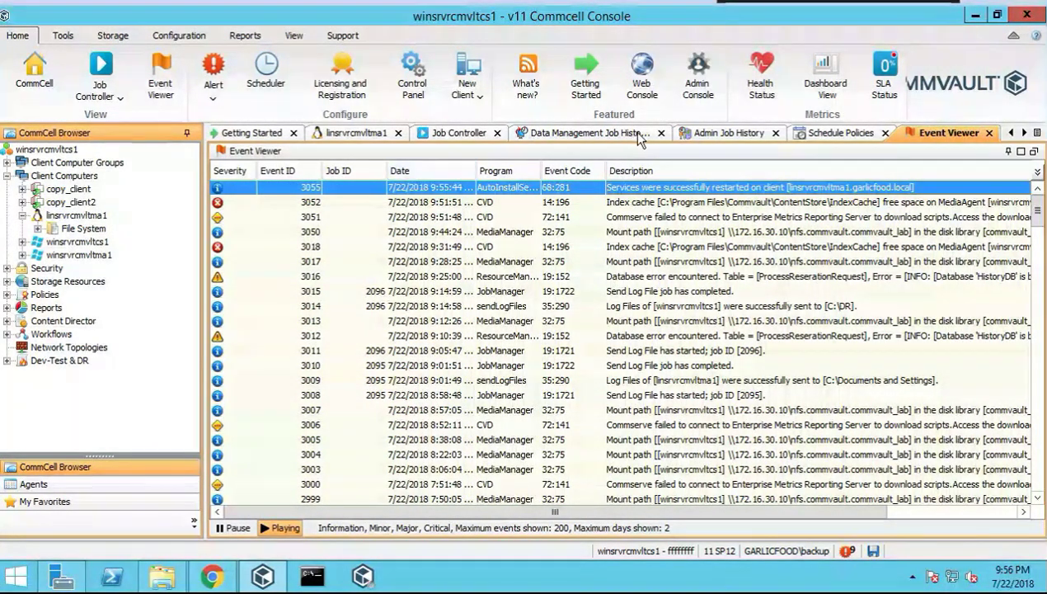
pyautogui.rightClick(98, 216)
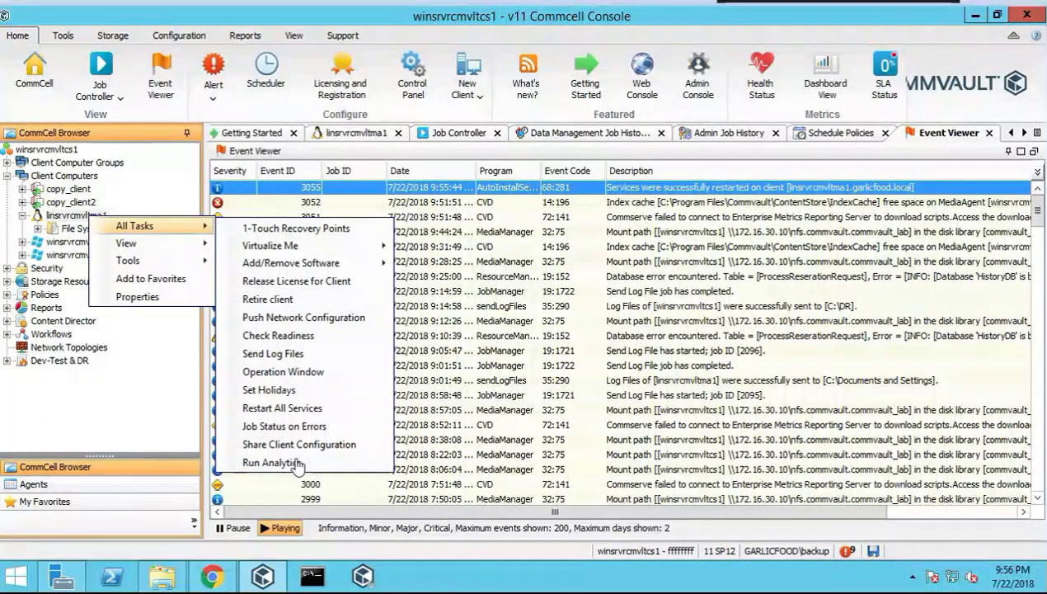
pyautogui.click(145, 245)
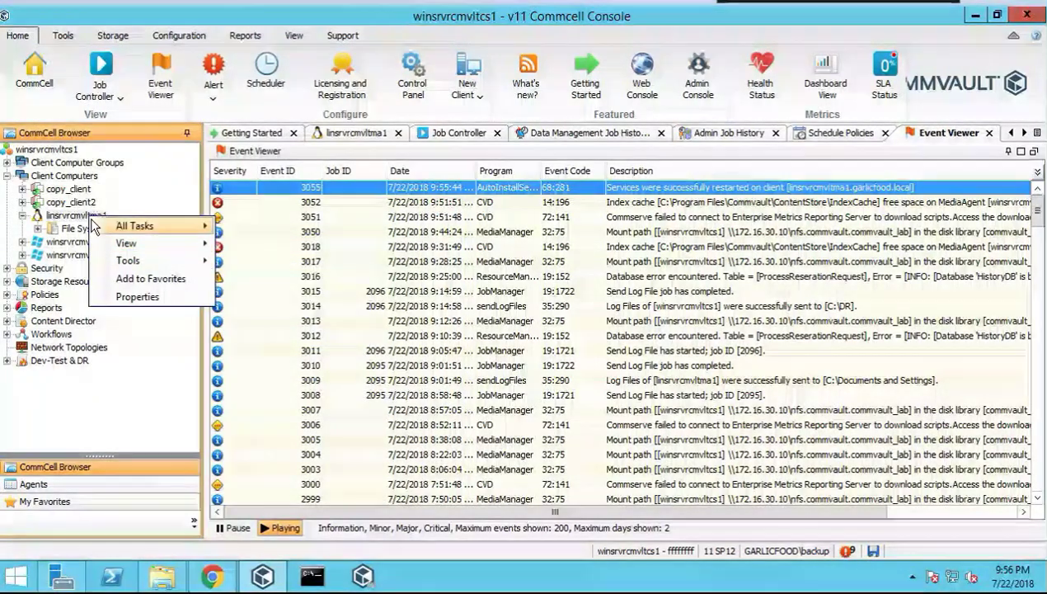
pyautogui.moveTo(157, 226)
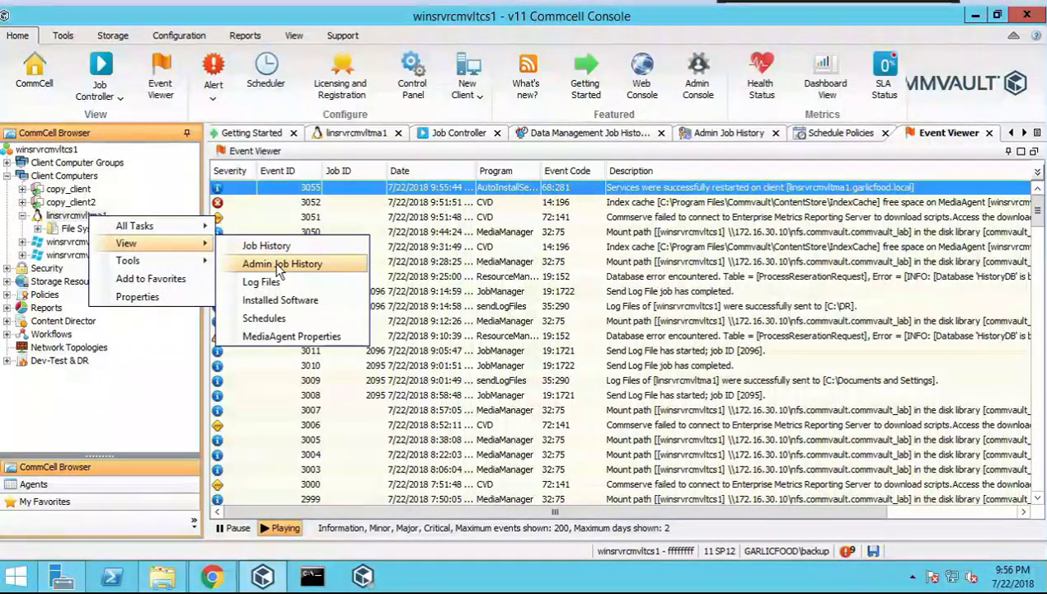
# List linsrvrcmvltma1's Admin Job History for July 21–22, 2018, applying the filter twice; none found
pyautogui.click(277, 264)
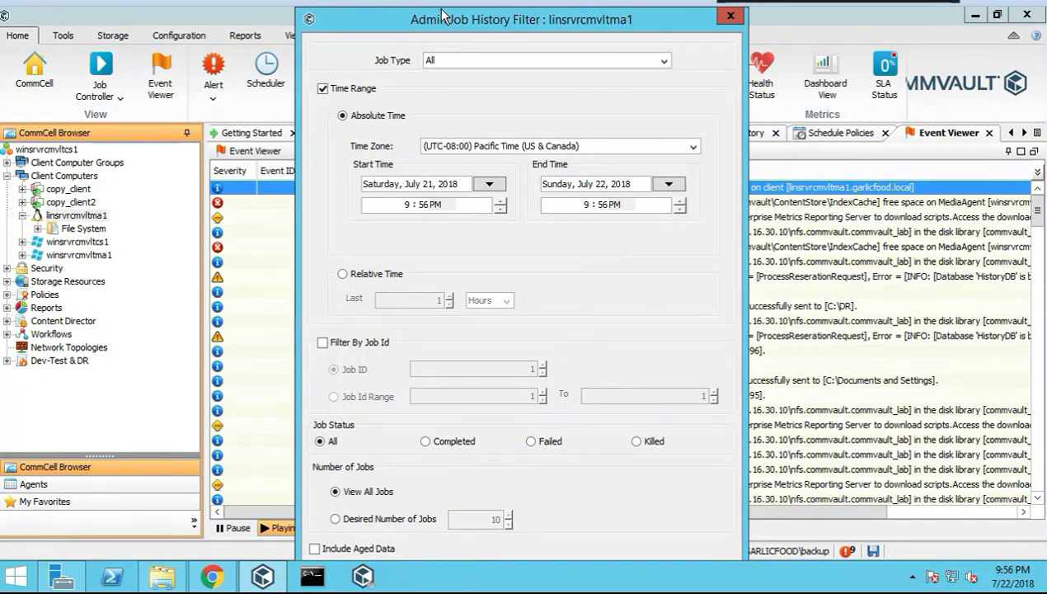
pyautogui.moveTo(443, 16); pyautogui.dragTo(410, 50)
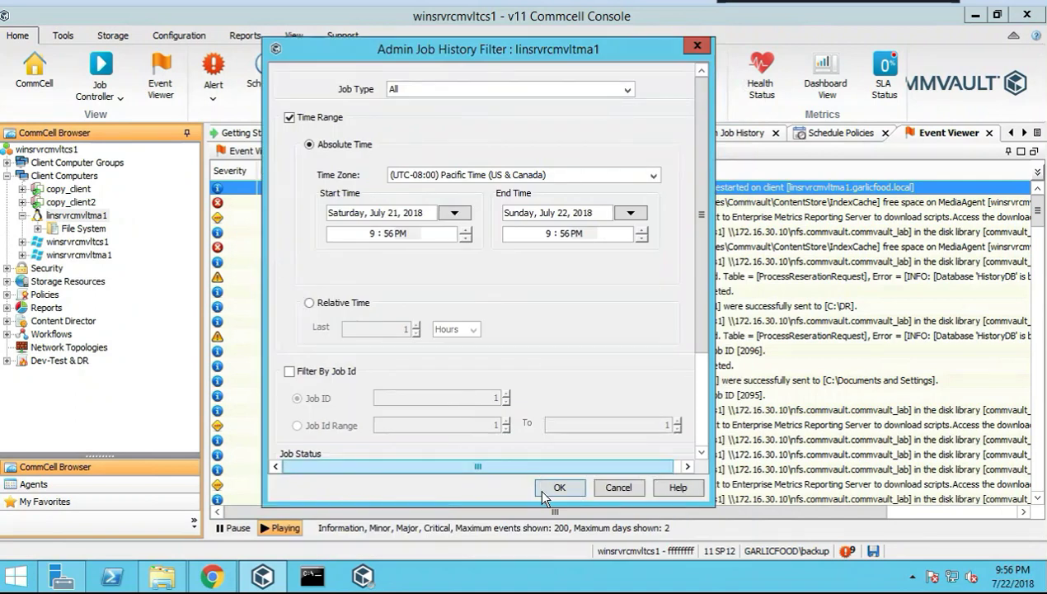
pyautogui.click(543, 490)
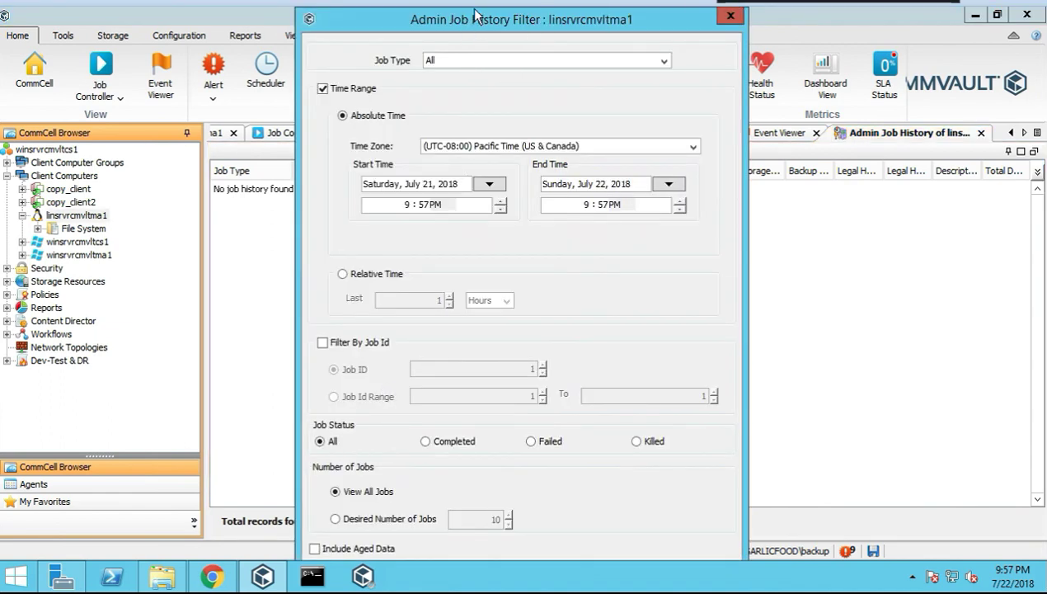
pyautogui.scroll(-3, 318, 449)
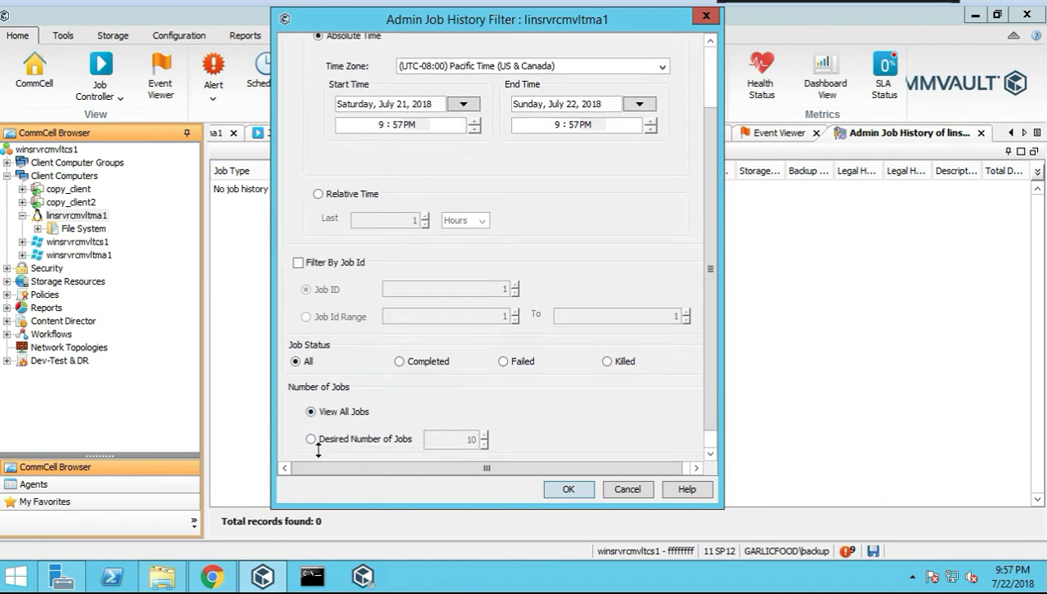
pyautogui.scroll(-1, 349, 451)
pyautogui.click(306, 450)
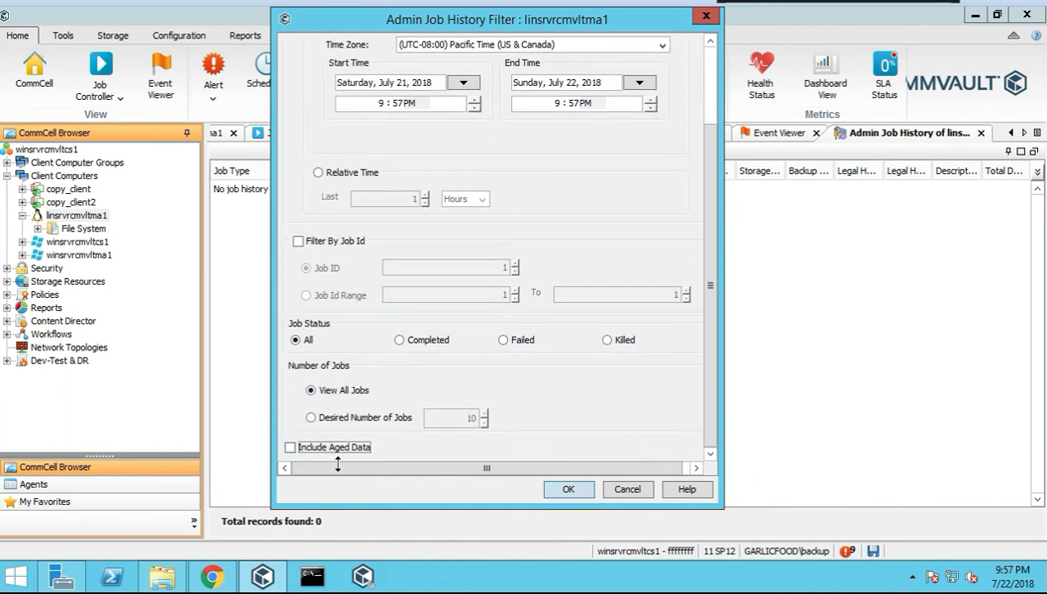
pyautogui.click(584, 492)
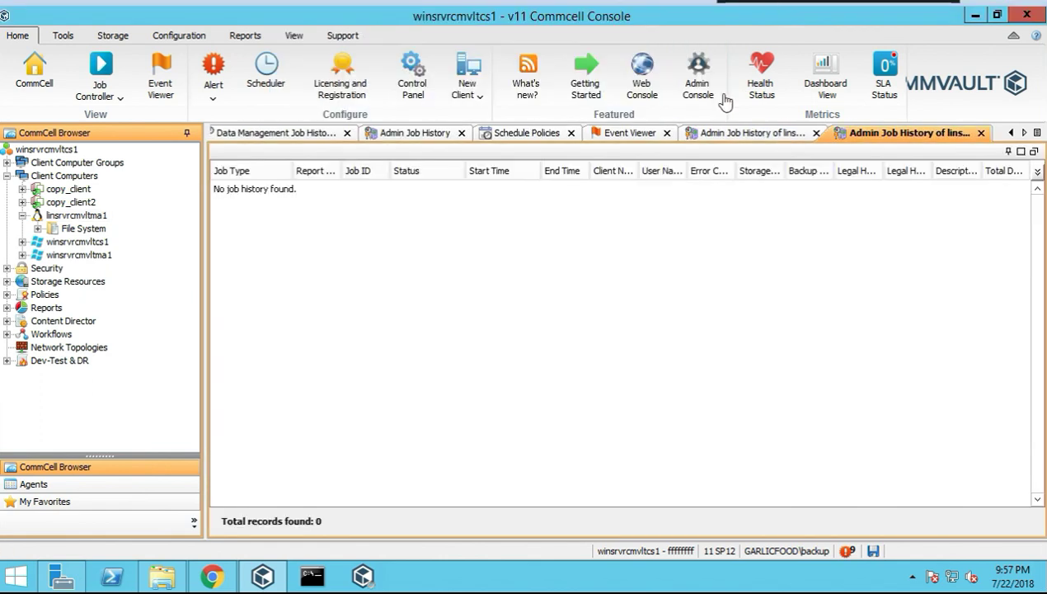
pyautogui.rightClick(83, 216)
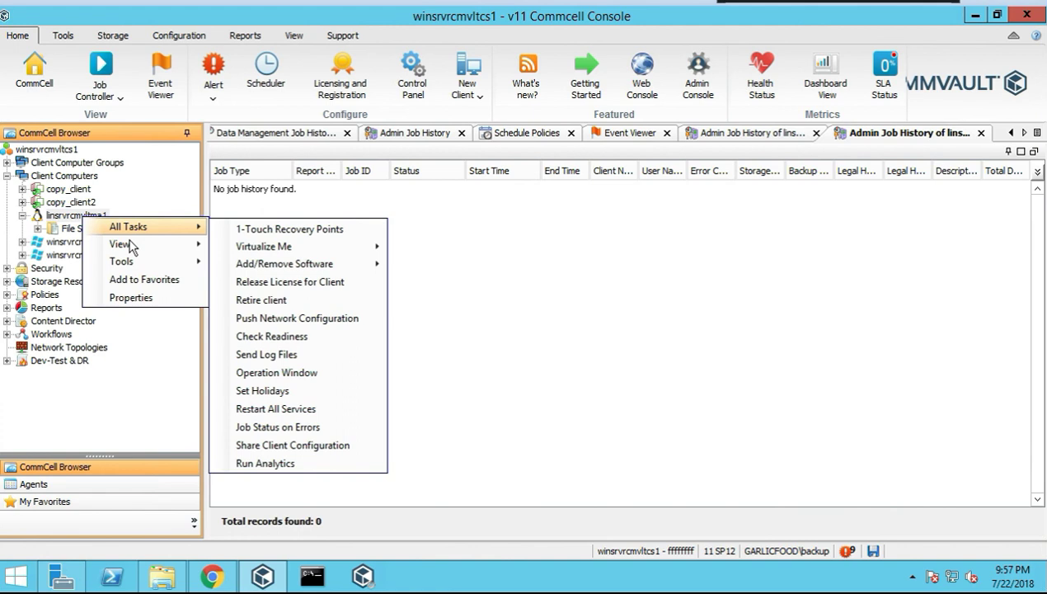
# Show linsrvrcmvltma1's Data Management Job History with Include Aged Data enabled under Advanced
pyautogui.moveTo(132, 245)
pyautogui.click(253, 251)
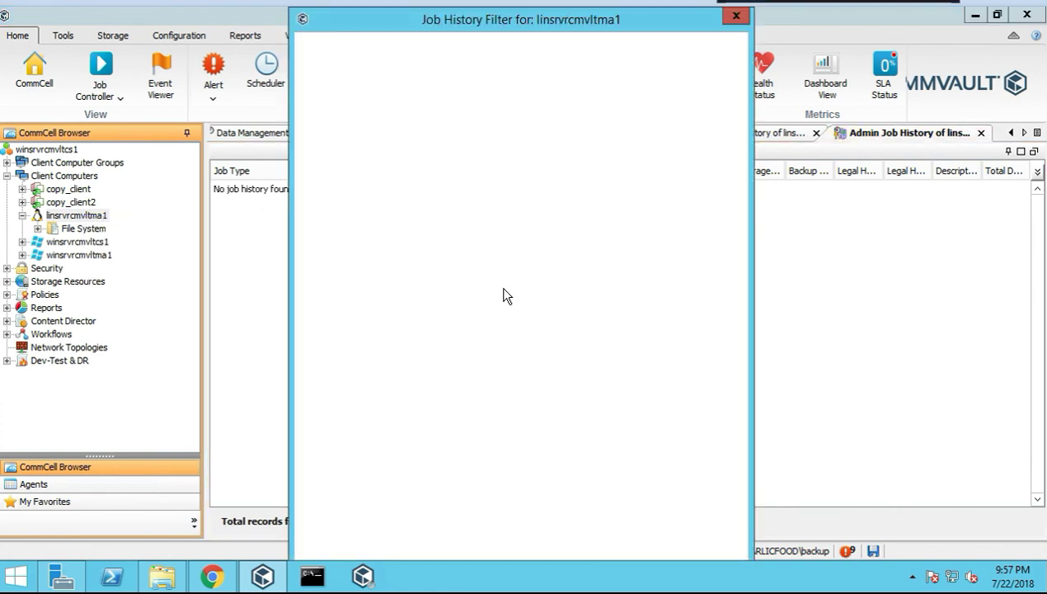
pyautogui.moveTo(557, 11); pyautogui.dragTo(513, 51)
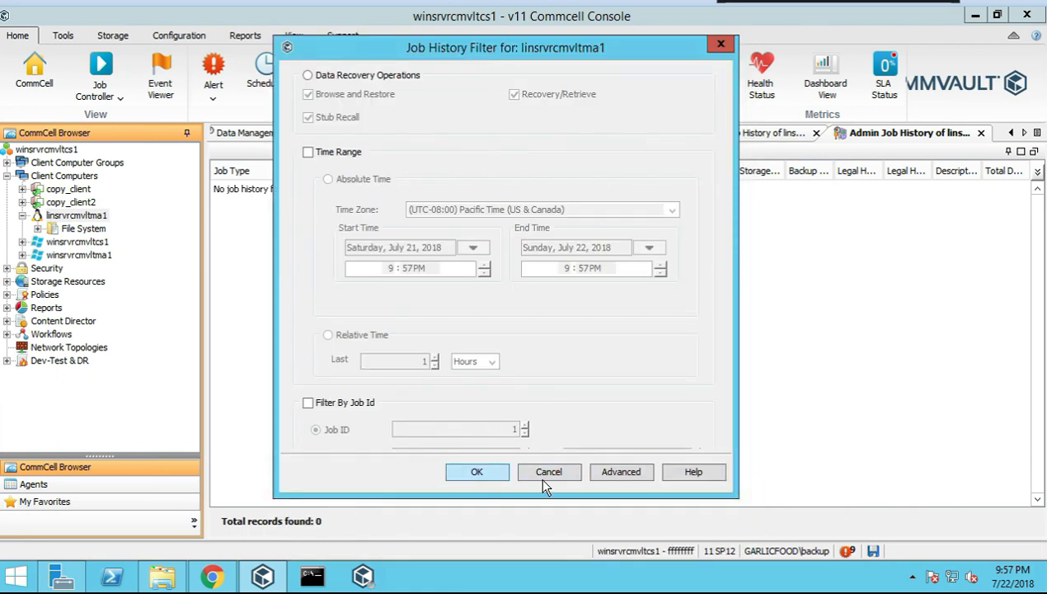
pyautogui.click(396, 316)
pyautogui.click(488, 389)
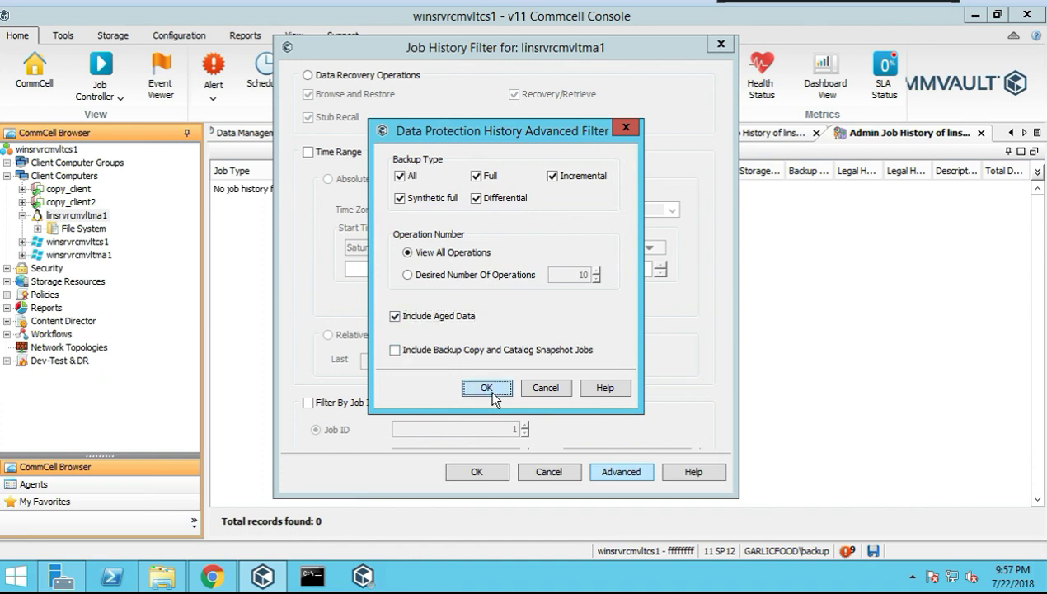
pyautogui.click(477, 472)
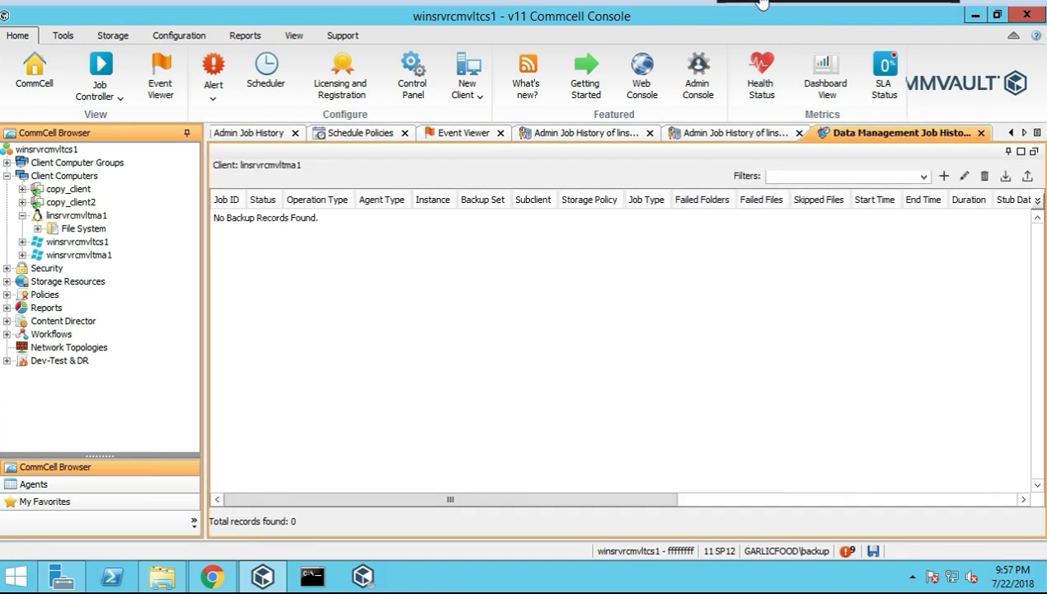
# Show linsrvrcmvltma1's job history for July 1–22, 2018 including aged data; still no records
pyautogui.rightClick(89, 216)
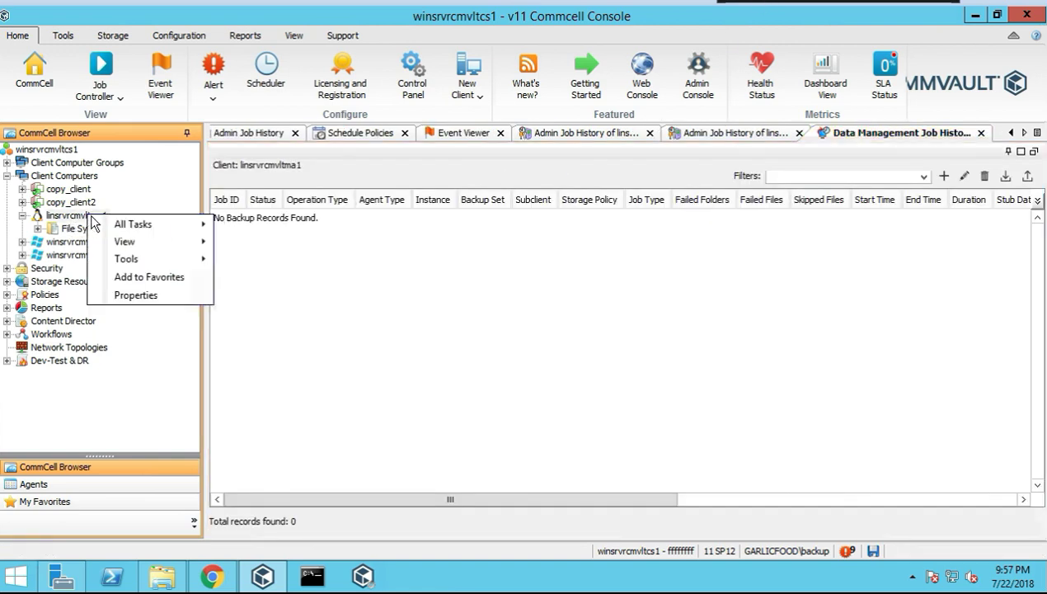
pyautogui.moveTo(138, 241)
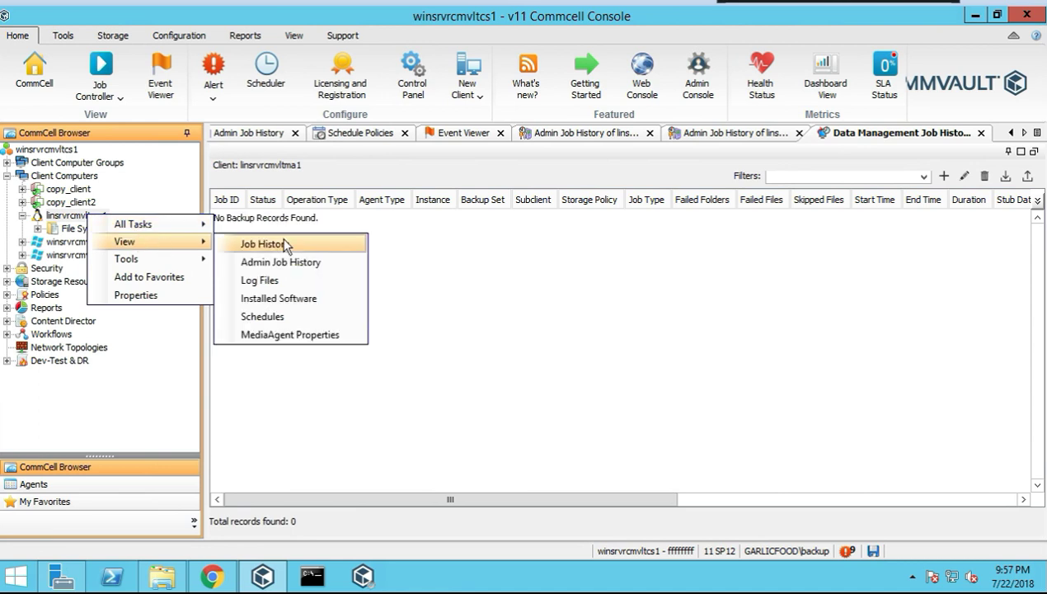
pyautogui.click(281, 238)
pyautogui.click(328, 191)
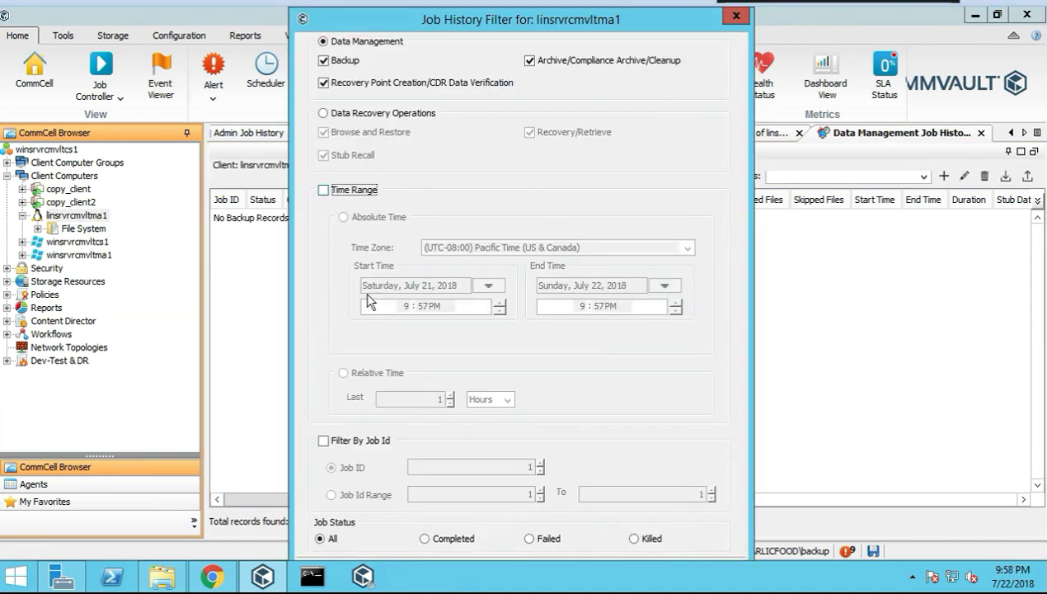
pyautogui.click(488, 285)
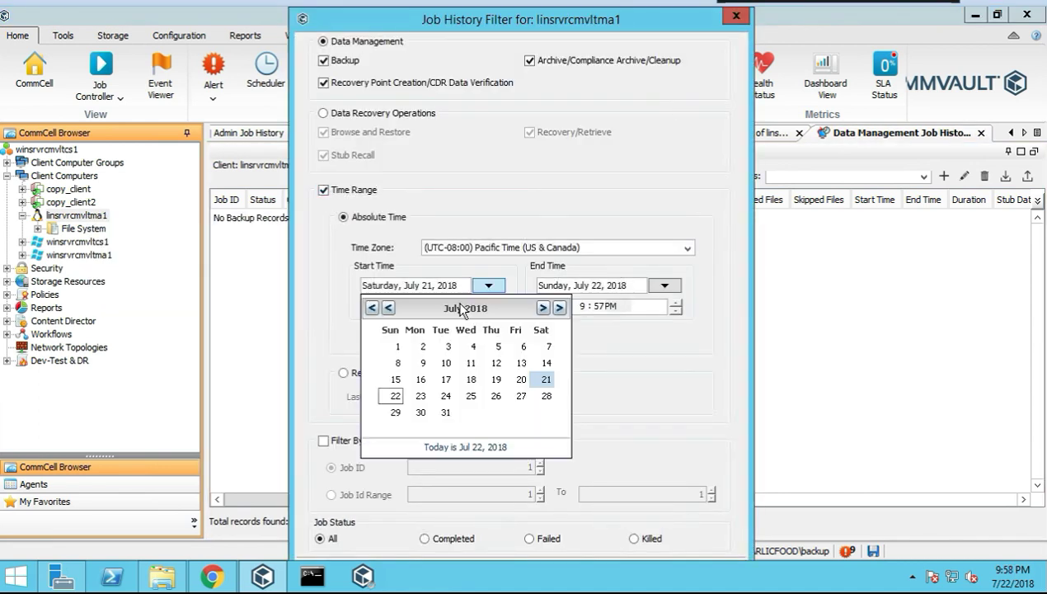
pyautogui.click(398, 346)
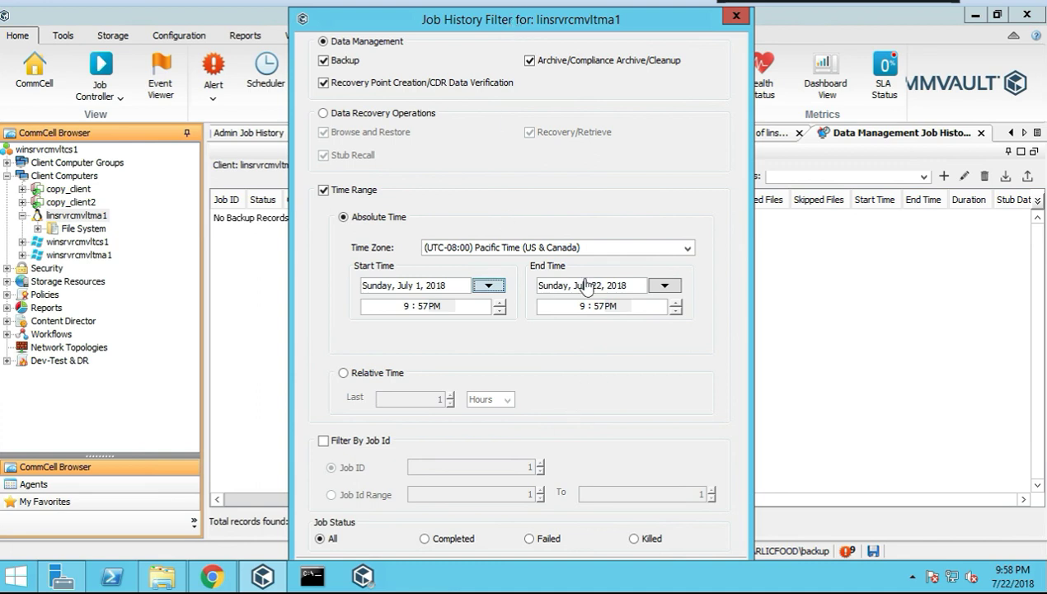
pyautogui.moveTo(487, 11)
pyautogui.mouseDown()
pyautogui.moveTo(500, 137)
pyautogui.moveTo(476, 20)
pyautogui.mouseUp()
pyautogui.click(600, 458)
pyautogui.click(396, 297)
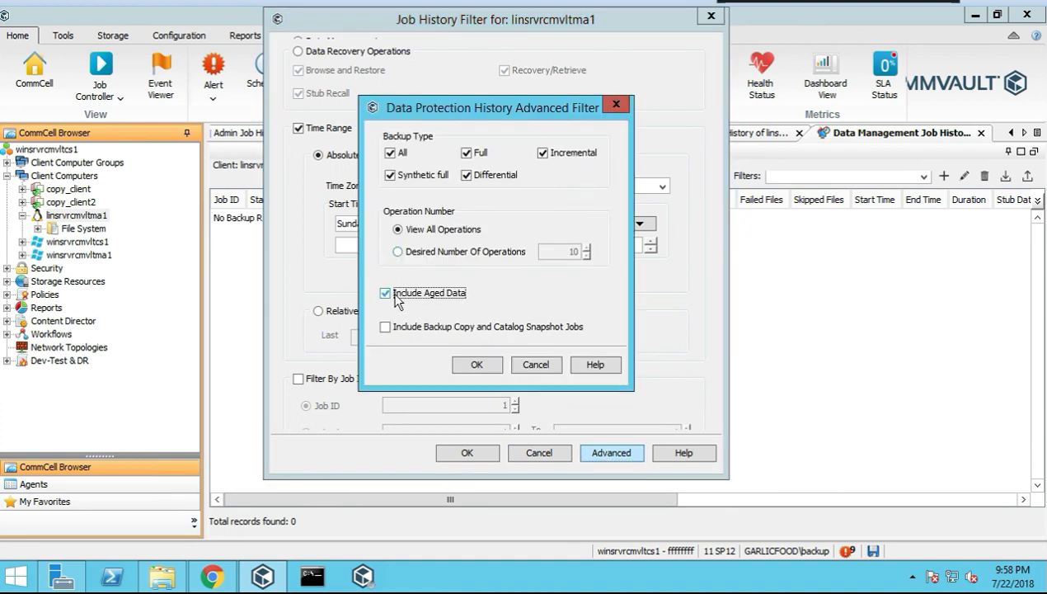
pyautogui.click(493, 368)
pyautogui.click(475, 448)
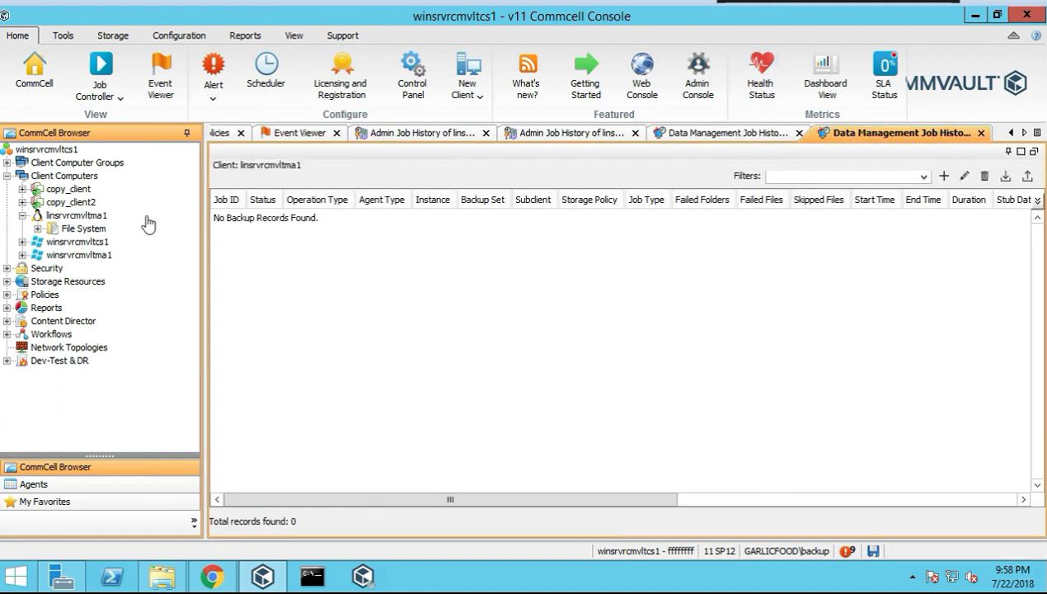
pyautogui.click(77, 217)
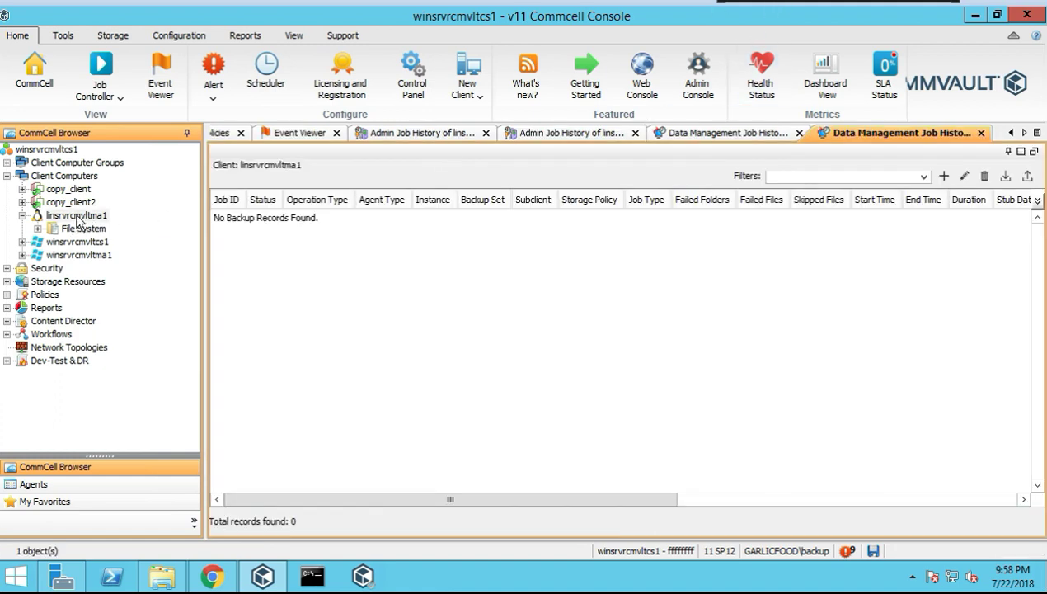
# List admin jobs since July 1, 2018 with aged data, showing three Uninstall Software jobs, and widen User Name
pyautogui.rightClick(77, 220)
pyautogui.moveTo(139, 241)
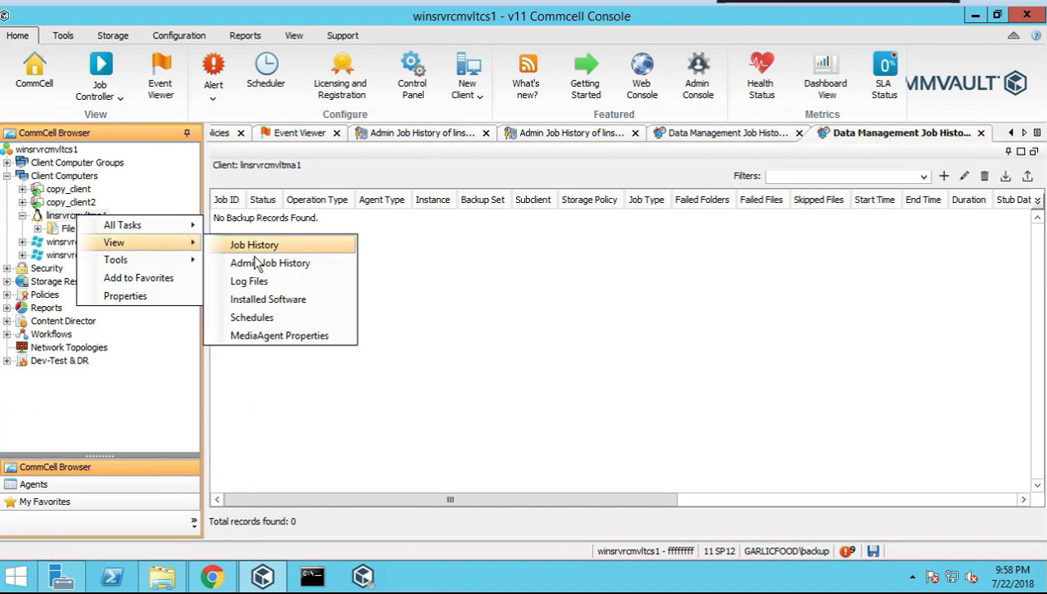
pyautogui.click(265, 264)
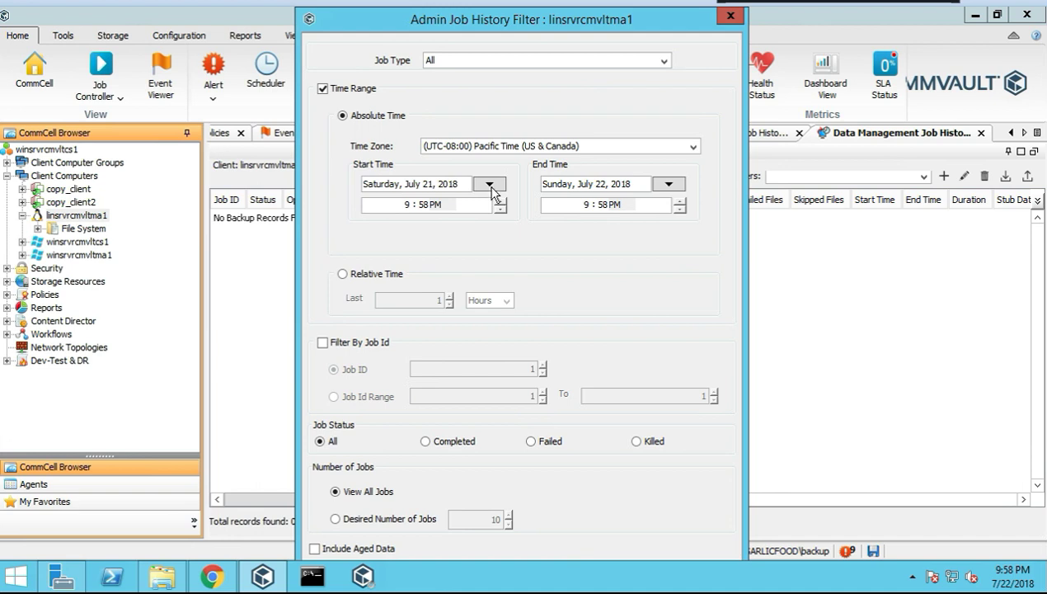
pyautogui.click(490, 185)
pyautogui.click(400, 241)
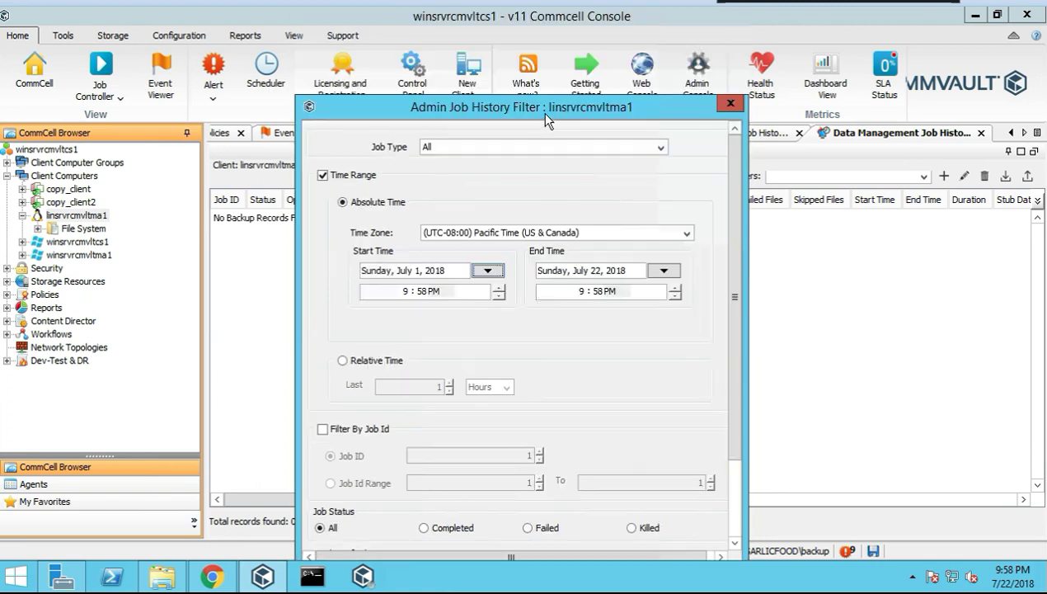
pyautogui.moveTo(726, 183); pyautogui.dragTo(720, 396)
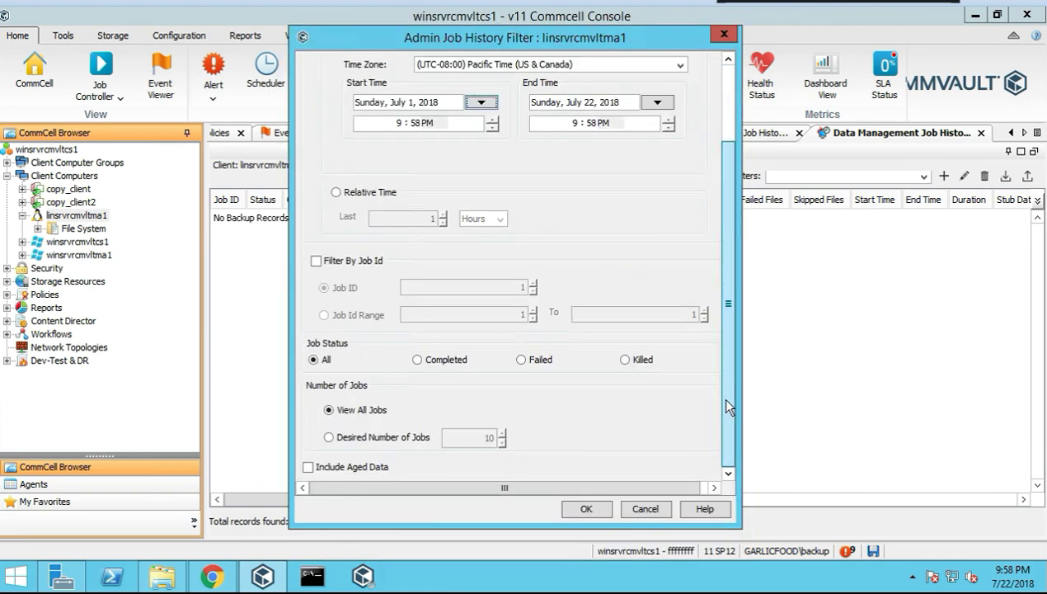
pyautogui.click(322, 467)
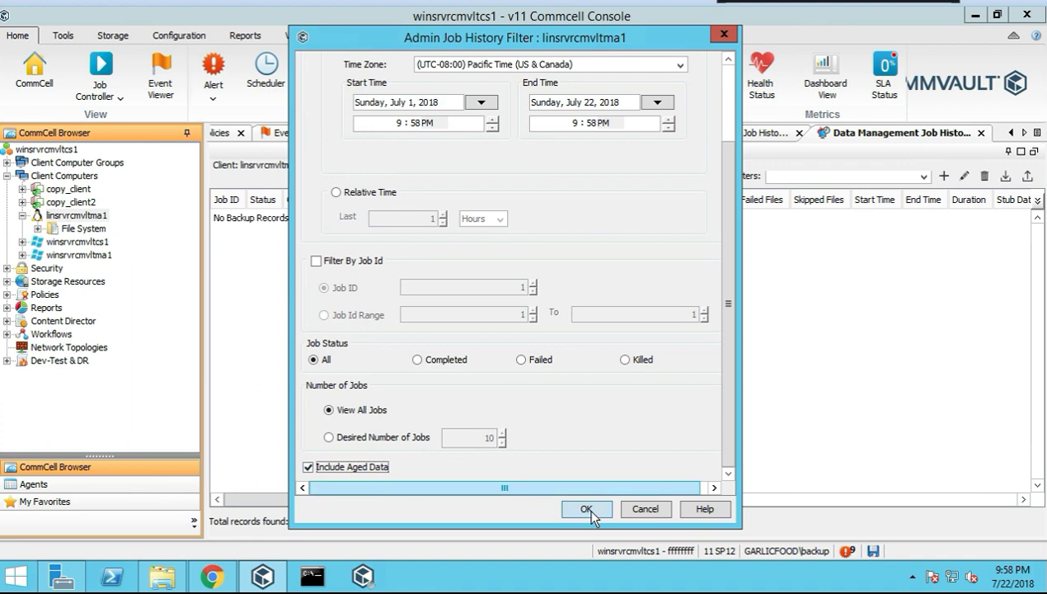
pyautogui.press('Return')
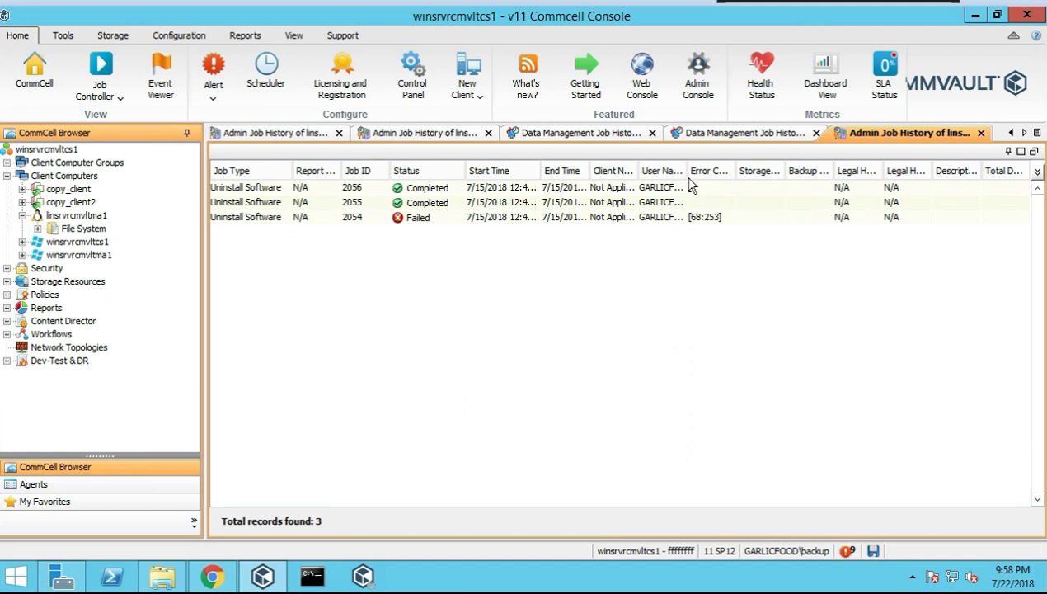
pyautogui.moveTo(687, 171); pyautogui.dragTo(723, 172)
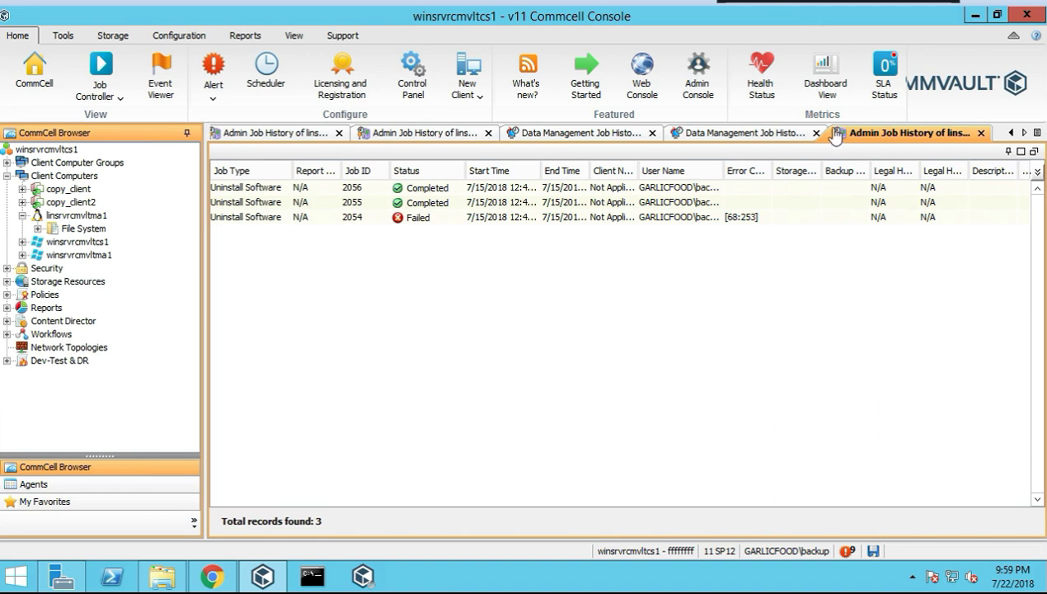
# Close every leftover job history, Event Viewer and Schedule Policies tab, plus the Job Controller
pyautogui.click(651, 133)
pyautogui.click(652, 133)
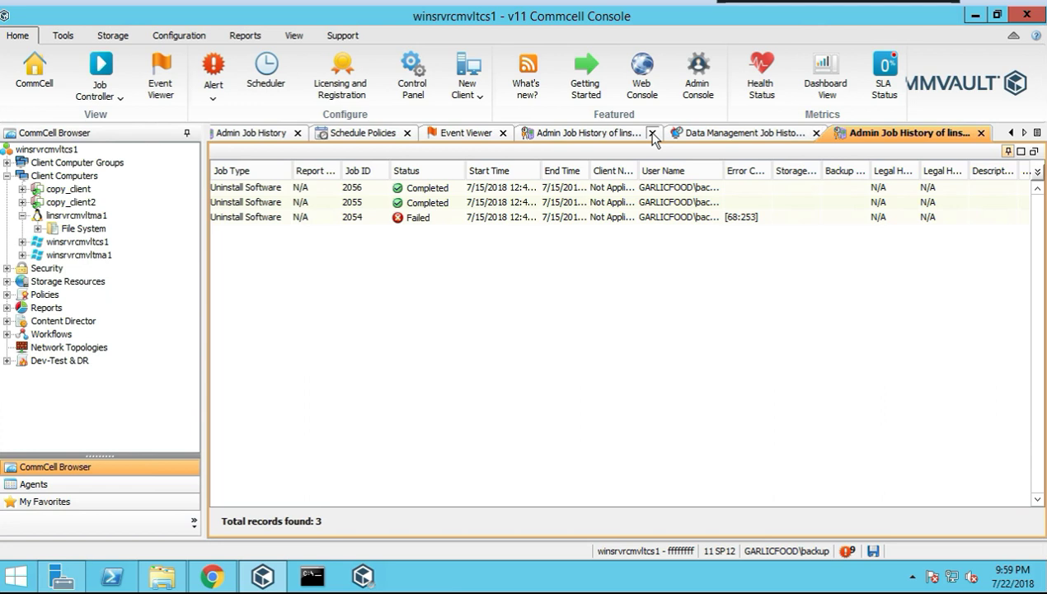
pyautogui.click(651, 133)
pyautogui.click(651, 133)
pyautogui.click(652, 134)
pyautogui.click(652, 133)
pyautogui.click(651, 133)
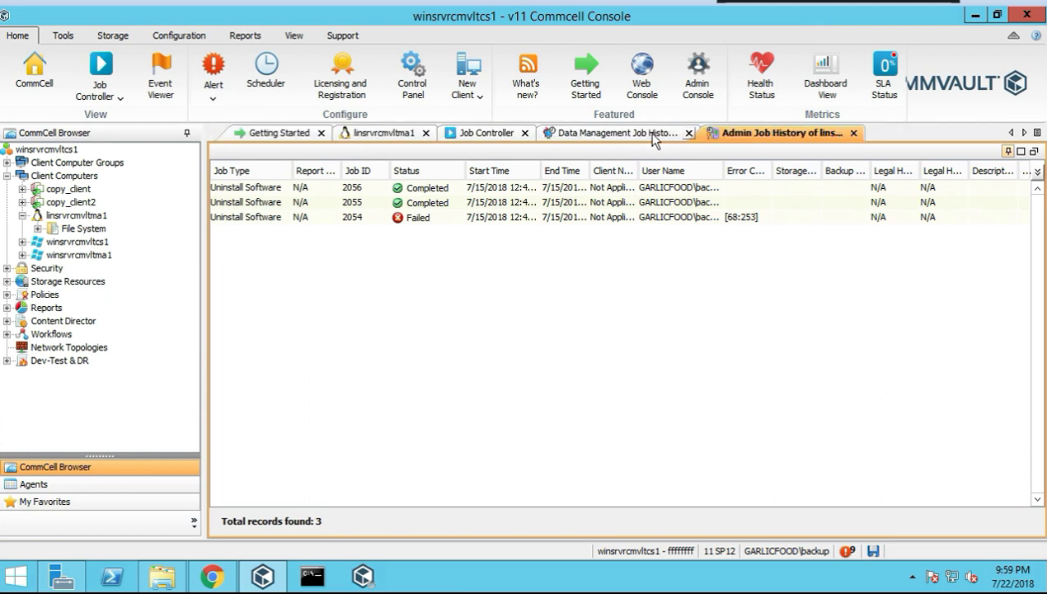
pyautogui.click(653, 135)
pyautogui.click(706, 133)
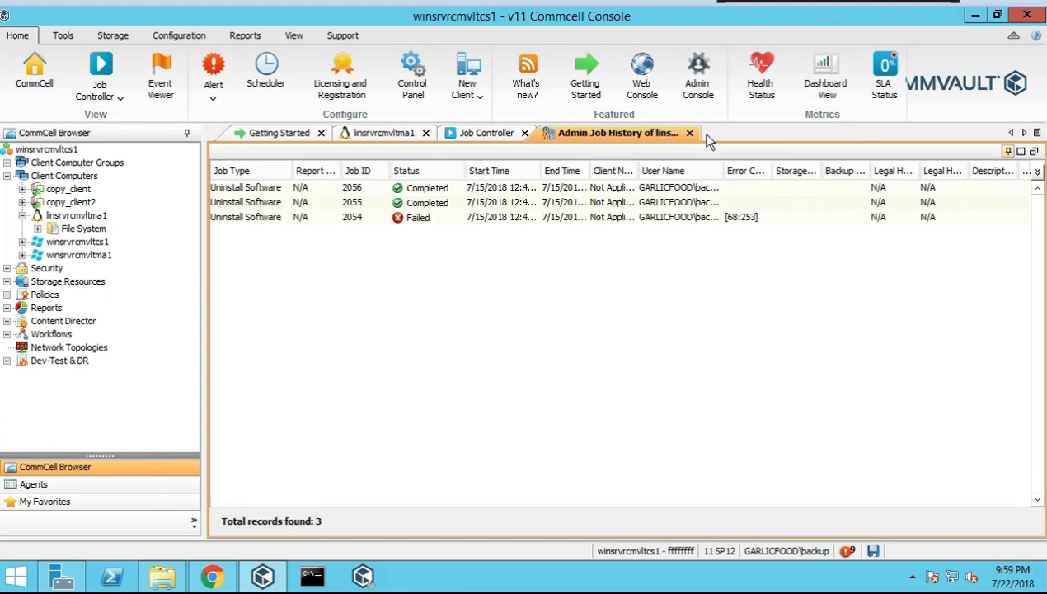
pyautogui.click(685, 133)
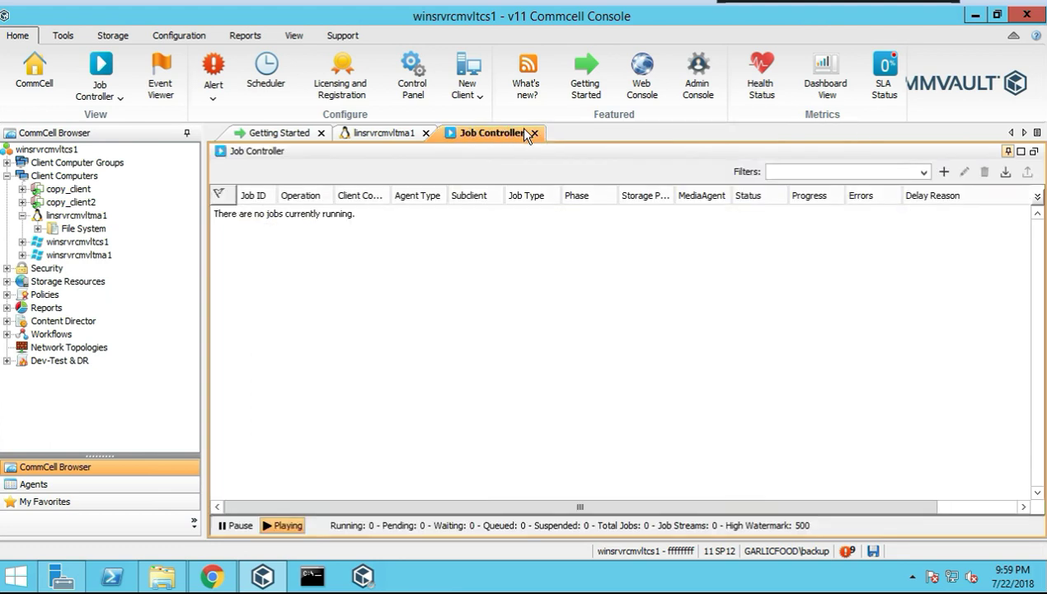
pyautogui.middleClick(438, 140)
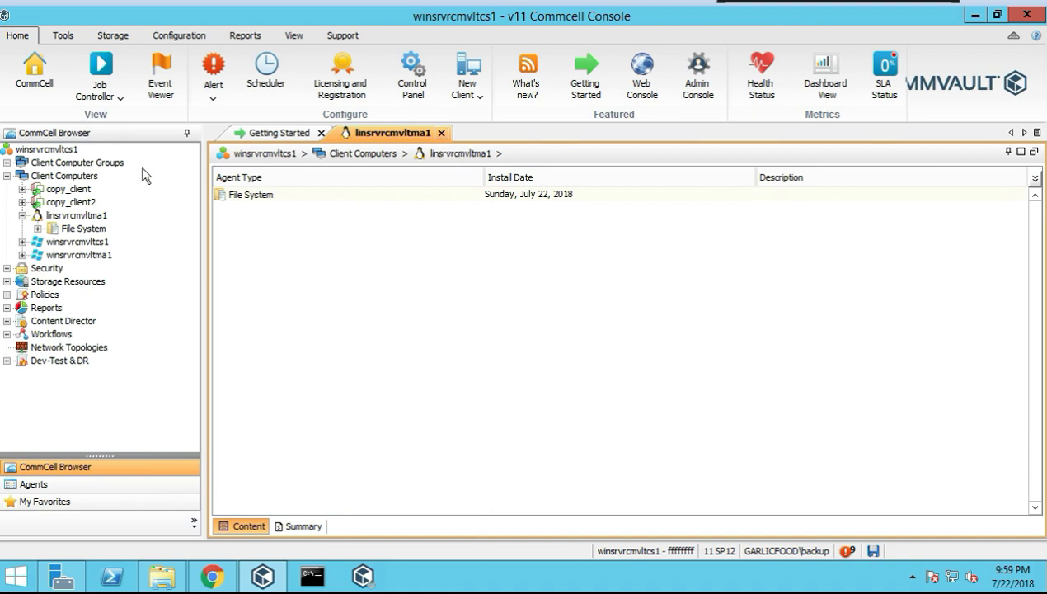
# Show linsrvrcmvltma1's summary: Ubuntu 18.04, version 11 SP12, encryption disabled, readiness Ready
pyautogui.click(303, 528)
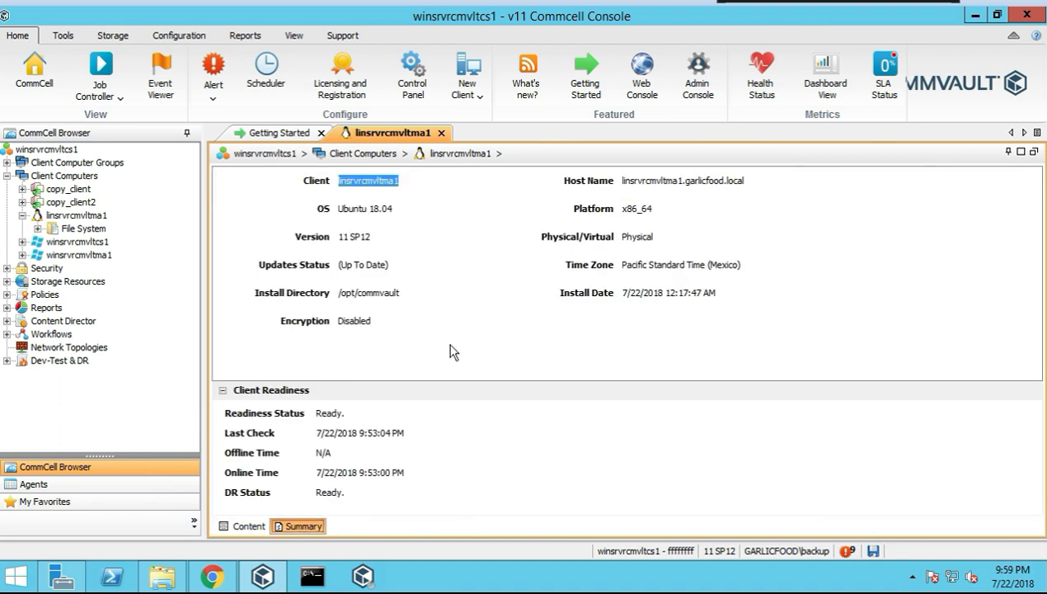
pyautogui.click(416, 331)
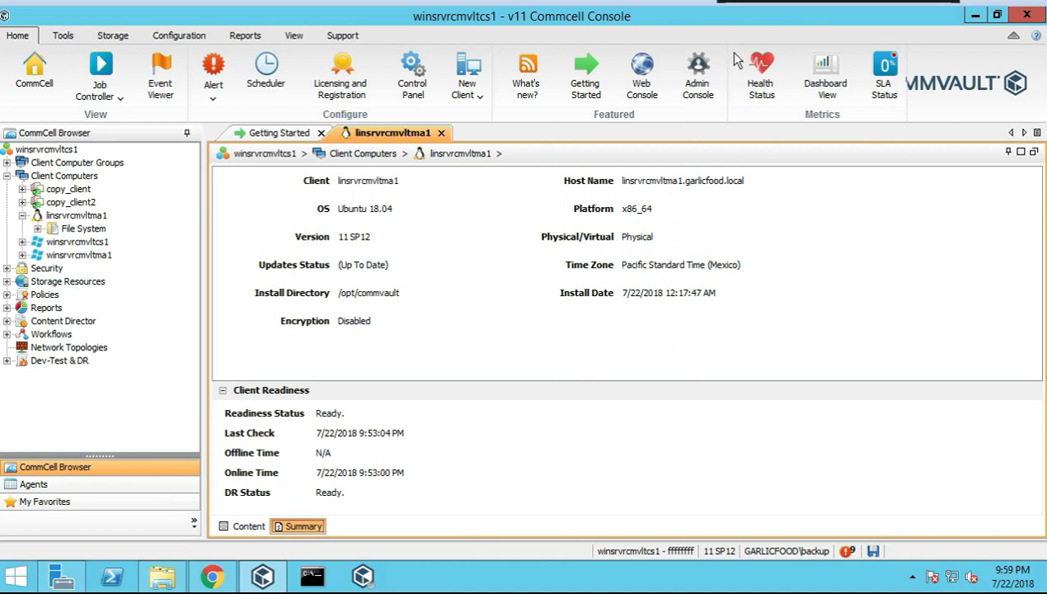
# View the installed software list for linsrvrcmvltma1, then close it
pyautogui.rightClick(87, 215)
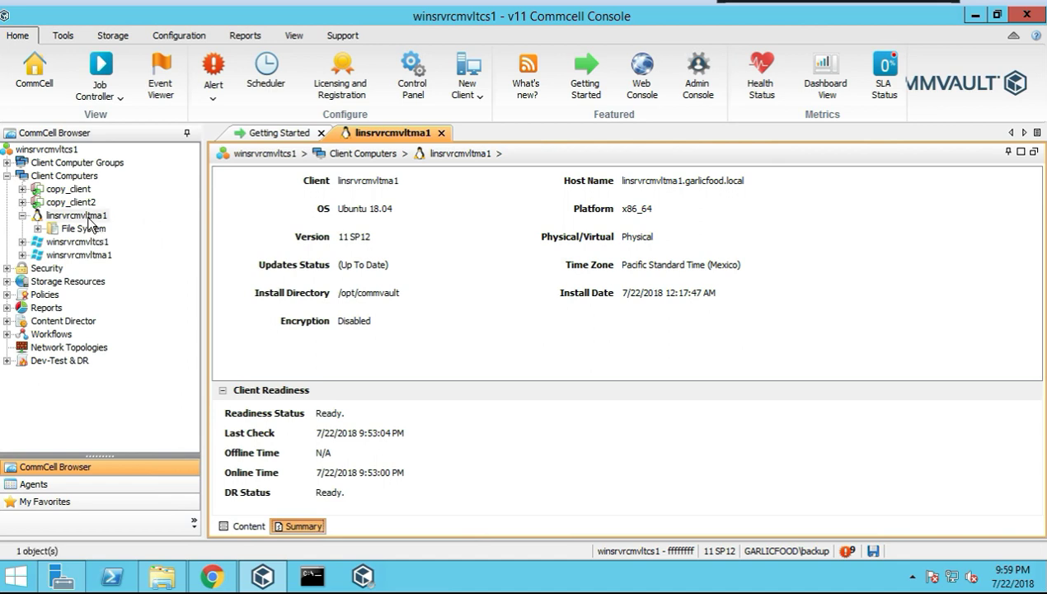
pyautogui.moveTo(145, 249)
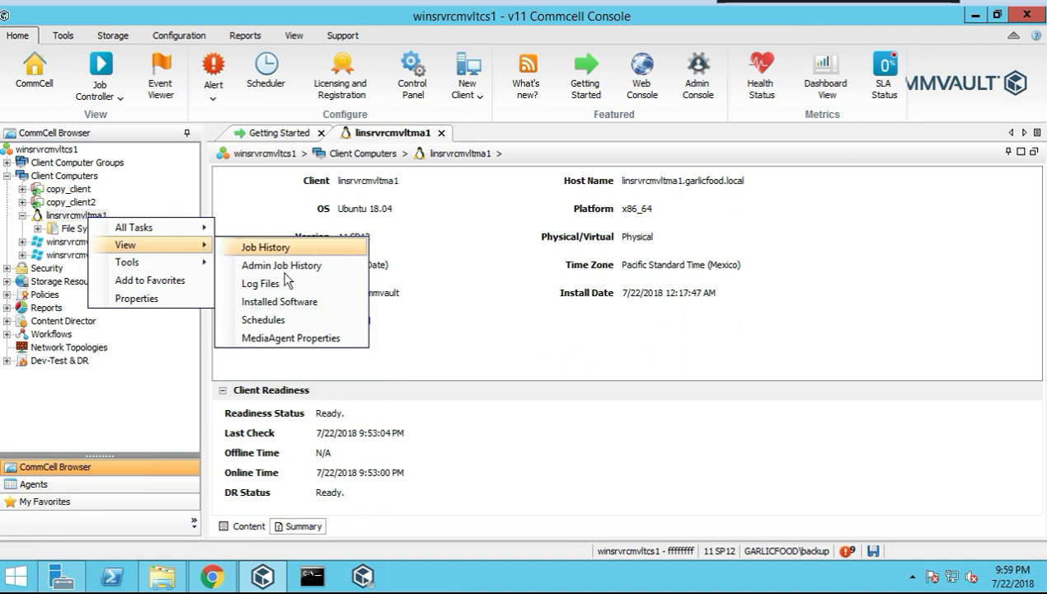
pyautogui.click(273, 304)
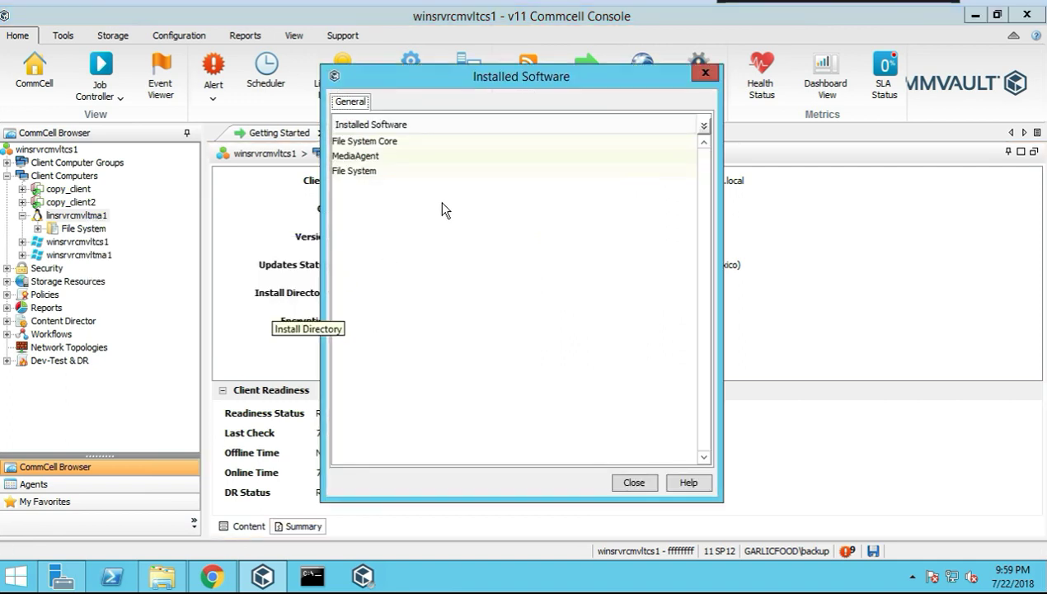
pyautogui.click(706, 74)
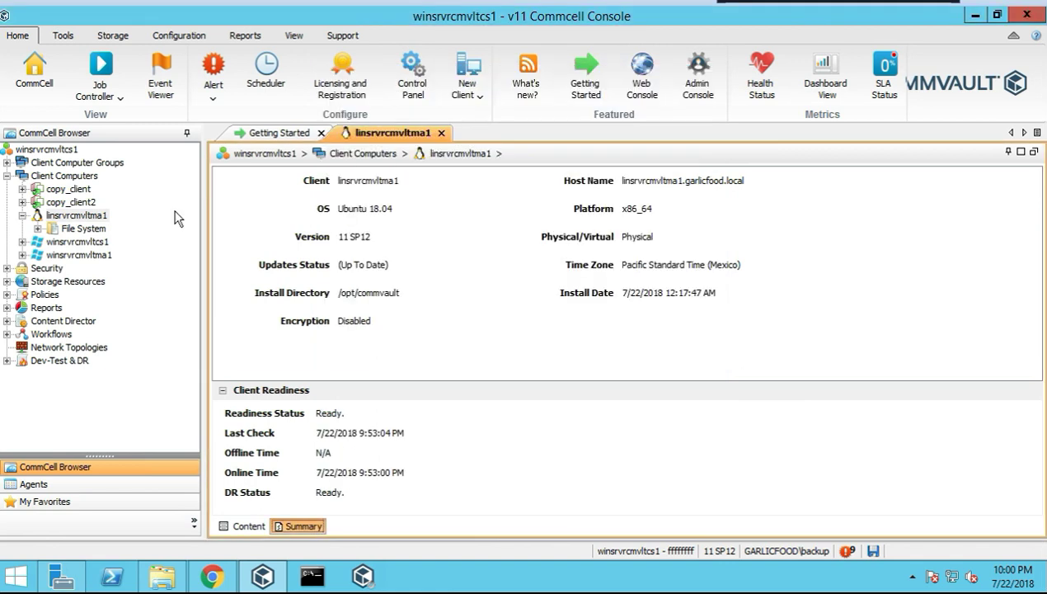
# Open linsrvrcmvltma1's schedules, showing the System Created Install Software schedule
pyautogui.rightClick(79, 216)
pyautogui.moveTo(143, 247)
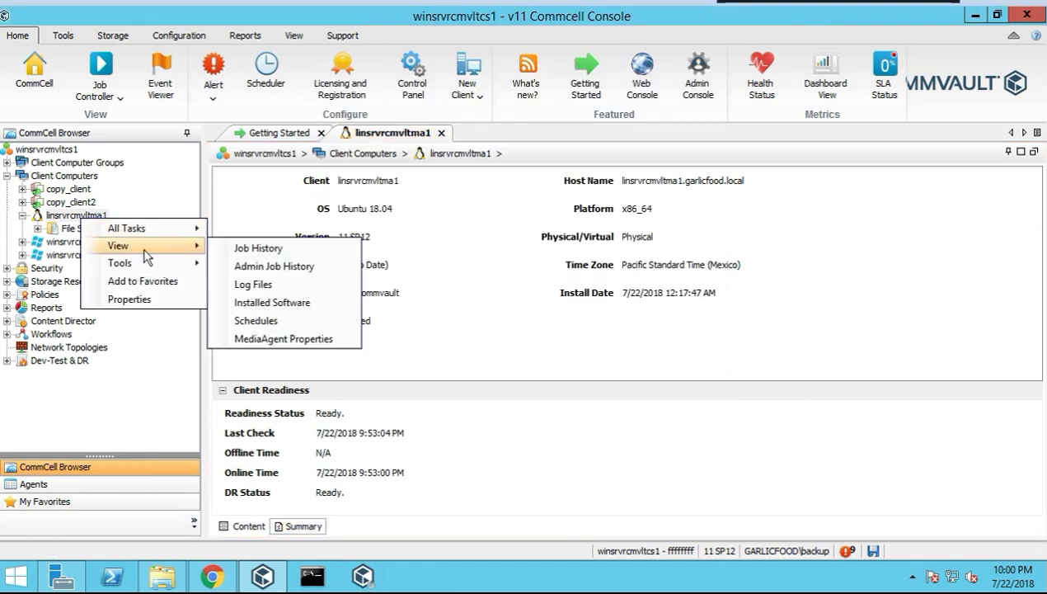
pyautogui.click(258, 323)
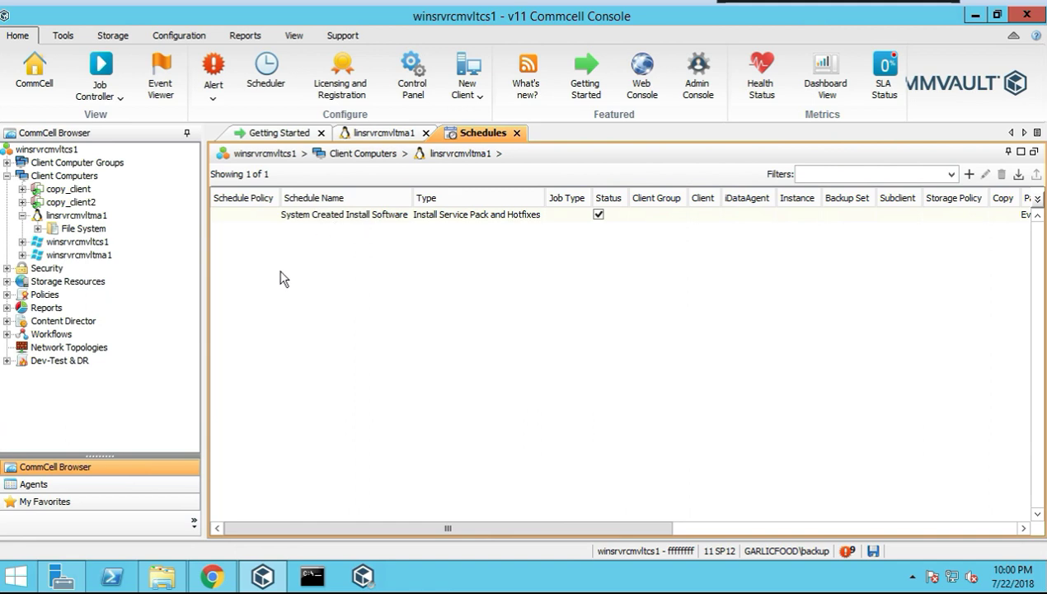
pyautogui.click(88, 220)
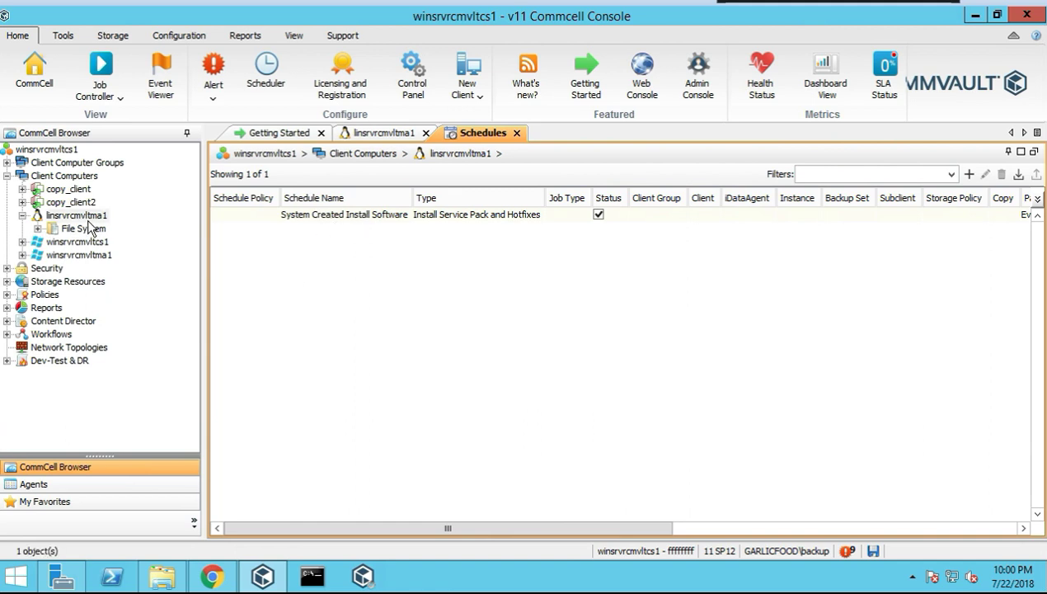
# Open MediaAgent Properties for linsrvrcmvltma1 from its View menu
pyautogui.rightClick(92, 218)
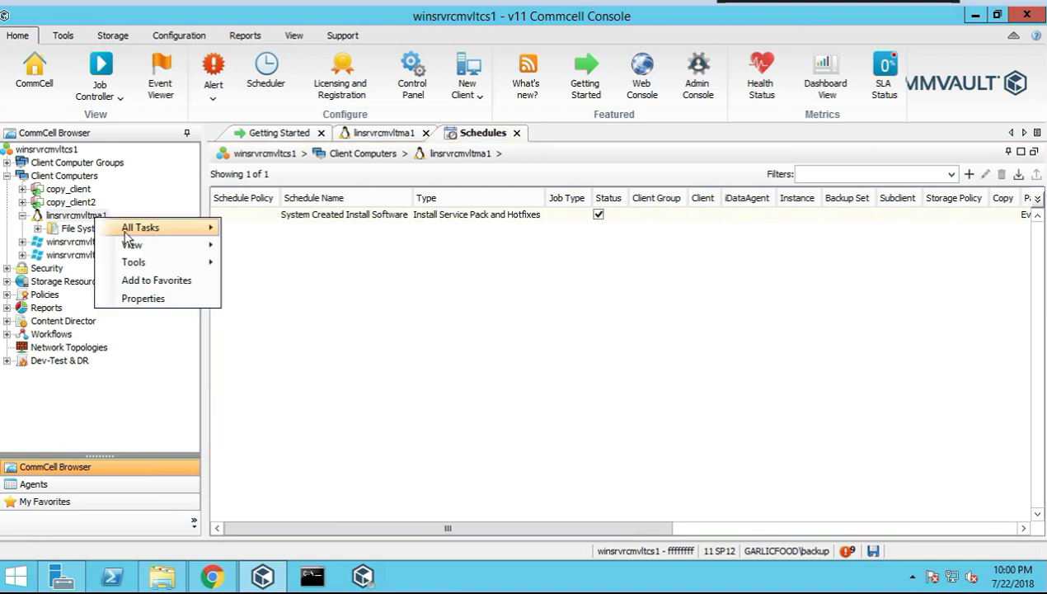
pyautogui.moveTo(152, 248)
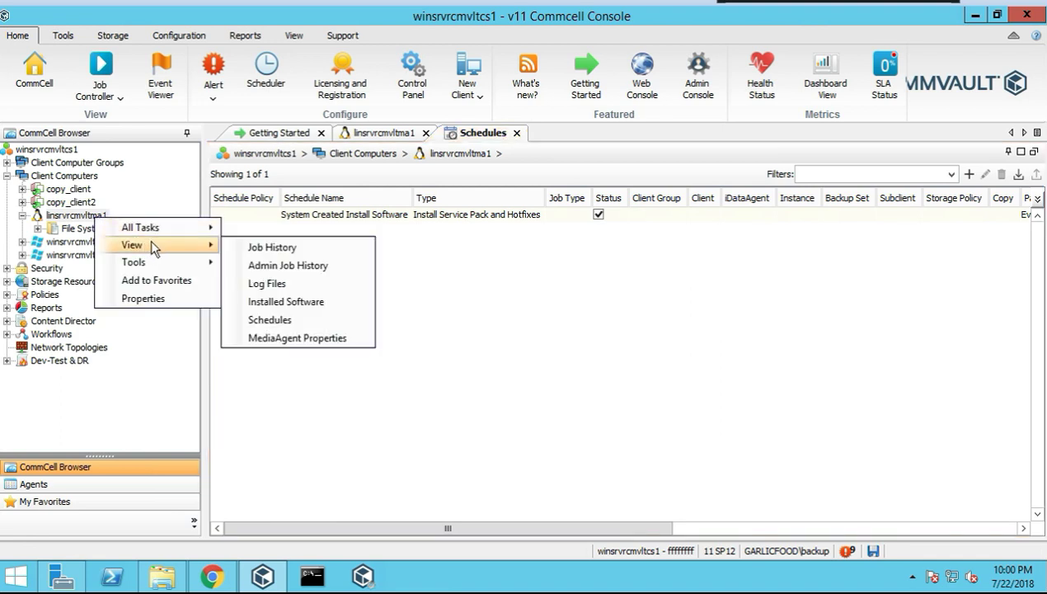
pyautogui.click(272, 338)
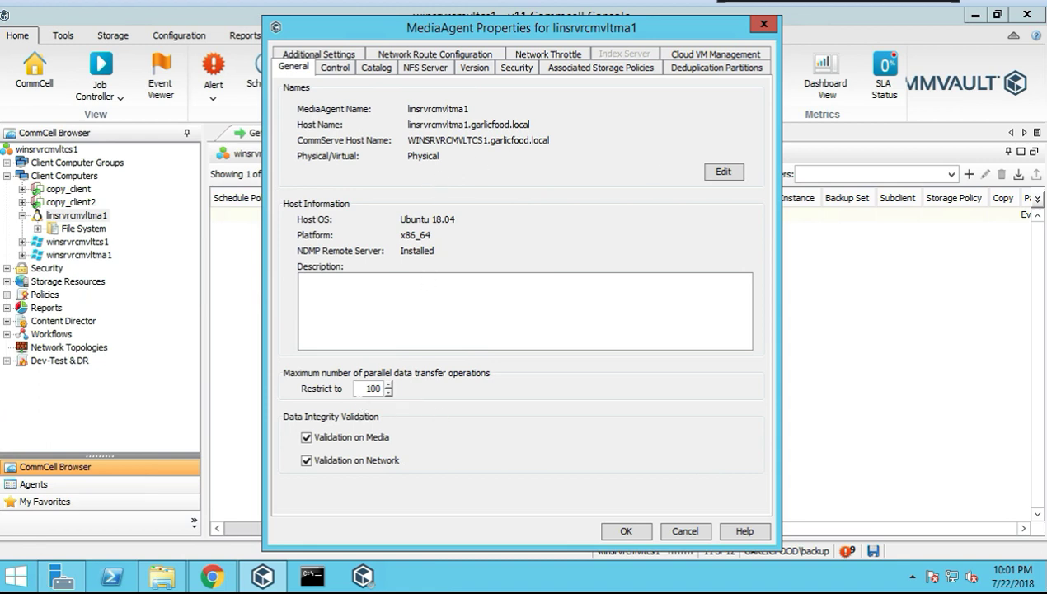
# Page through Control, Catalog, NFS cache, Version, Security and Storage Policies tabs to the empty Deduplication Partitions
pyautogui.click(338, 69)
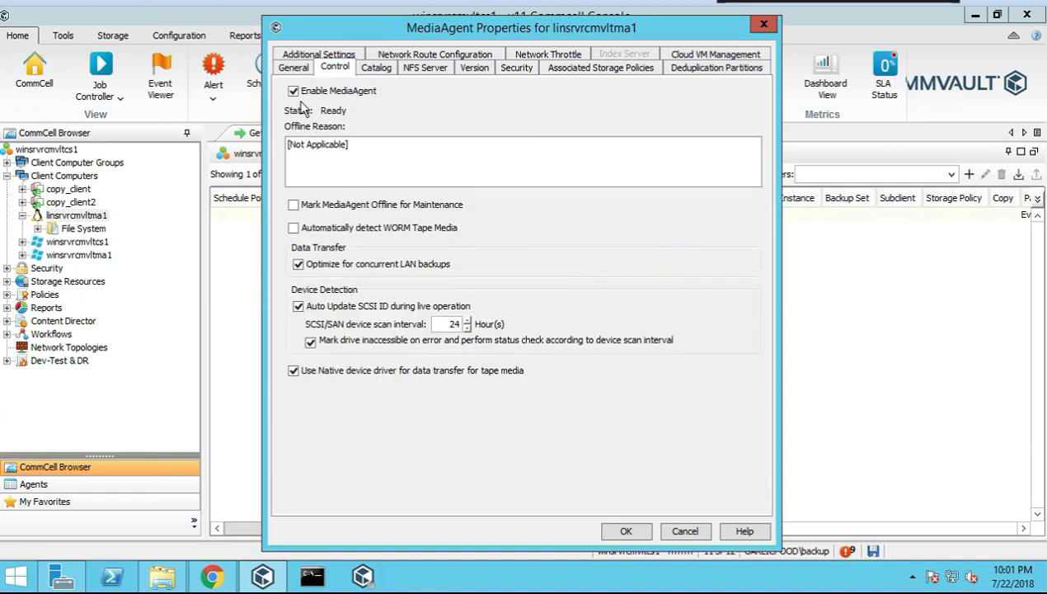
pyautogui.click(377, 71)
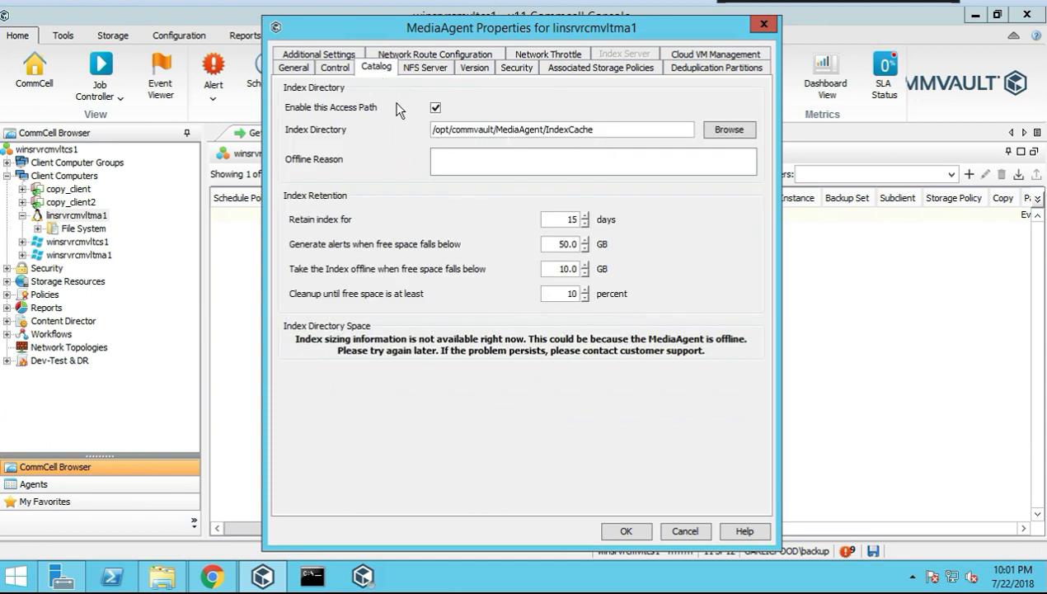
pyautogui.click(421, 68)
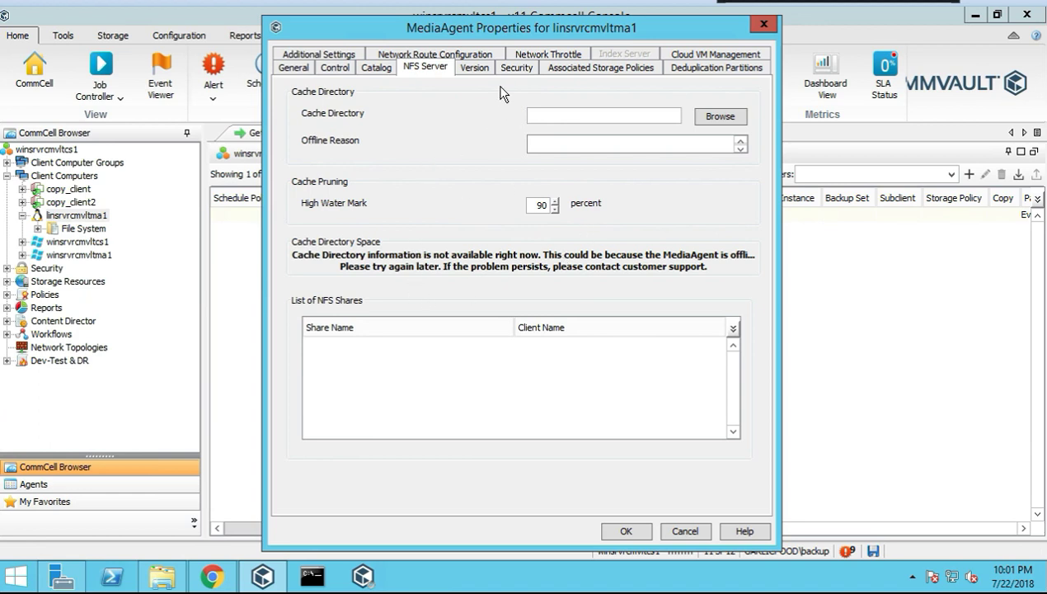
pyautogui.click(477, 69)
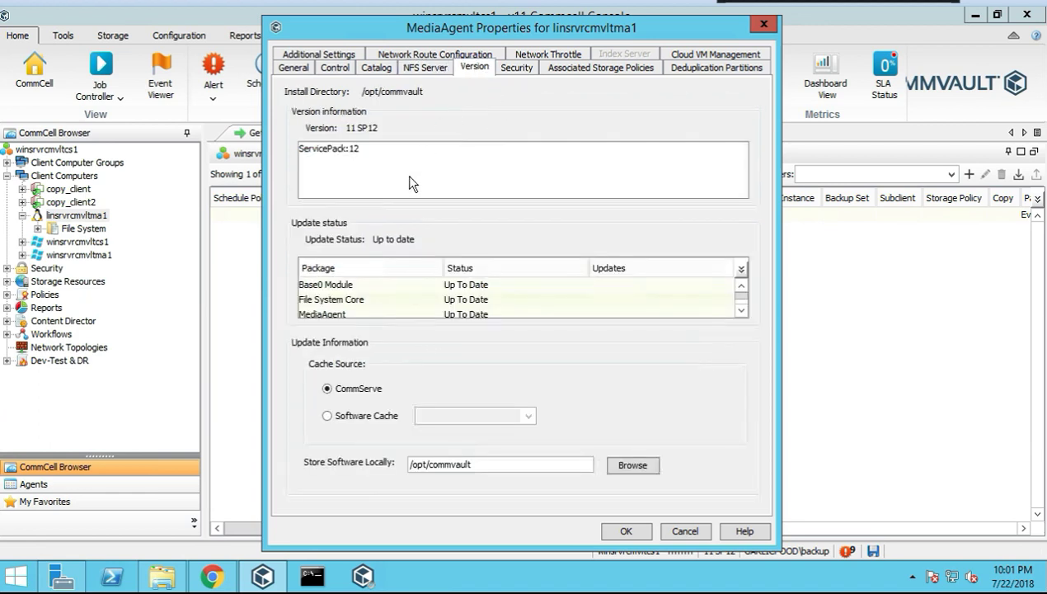
pyautogui.click(518, 69)
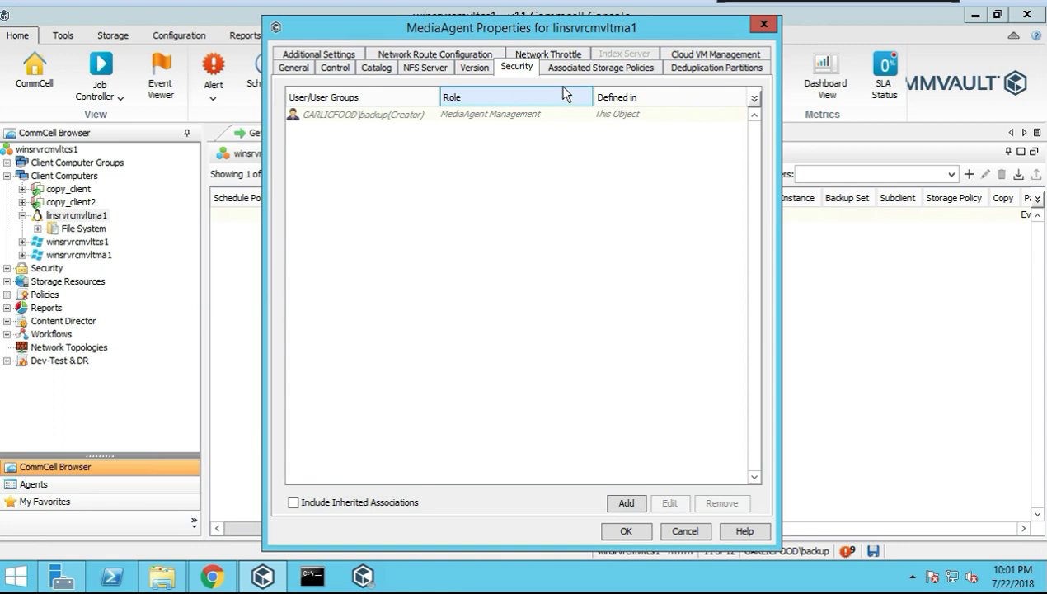
pyautogui.click(585, 69)
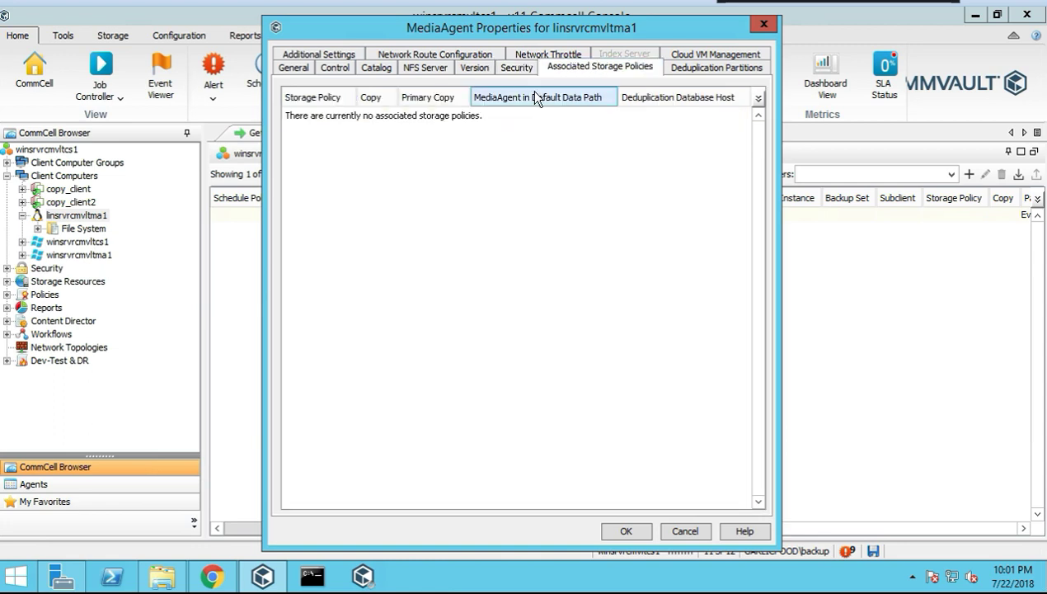
pyautogui.click(705, 67)
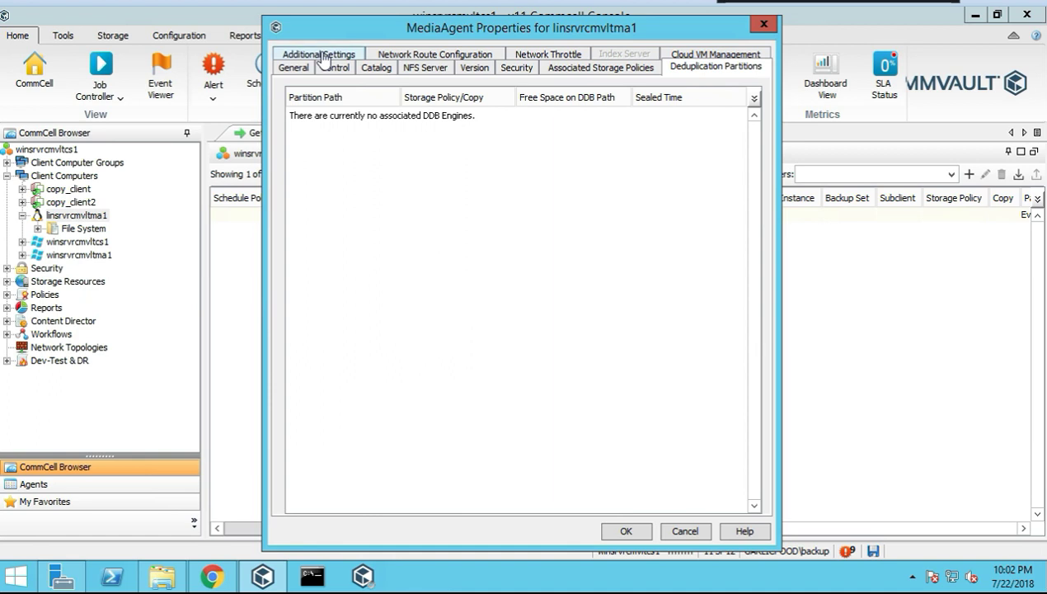
# Browse the Additional Settings lookup list without adding any, then show Network Route Configuration
pyautogui.click(323, 55)
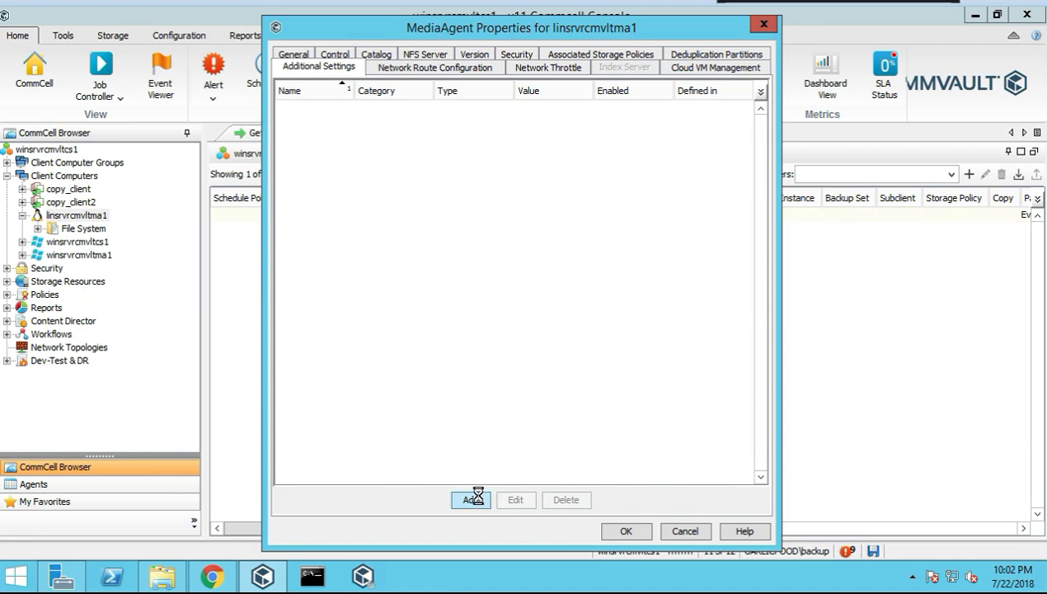
pyautogui.click(474, 499)
pyautogui.click(684, 93)
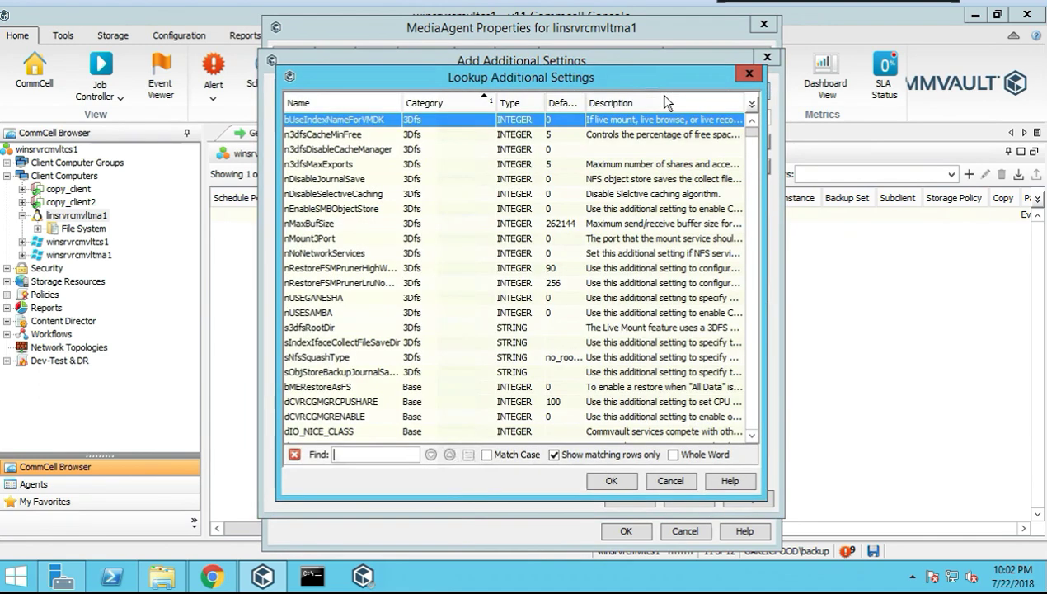
pyautogui.click(749, 74)
pyautogui.click(767, 57)
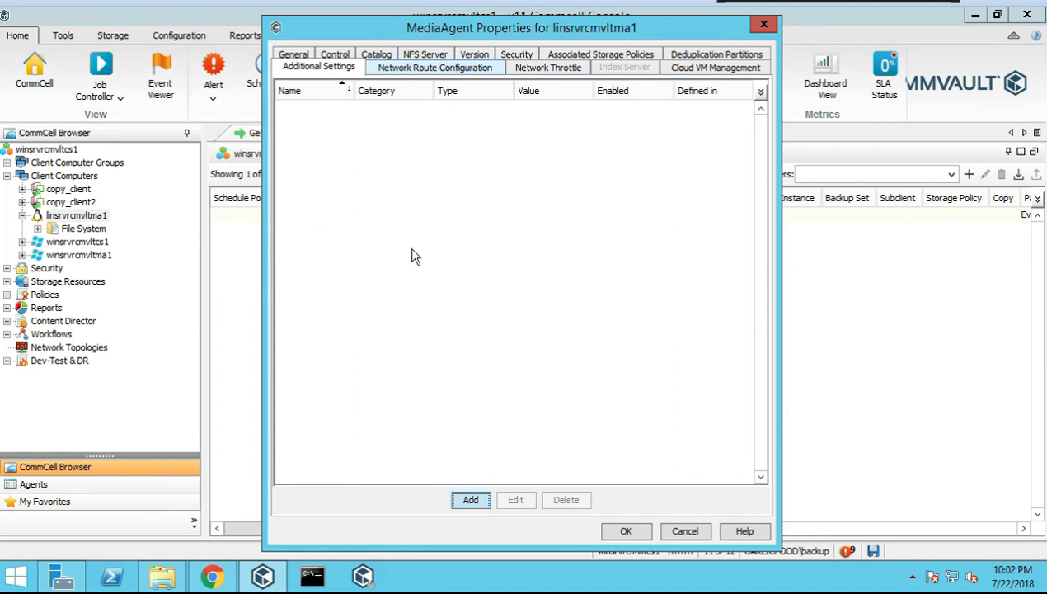
pyautogui.click(423, 67)
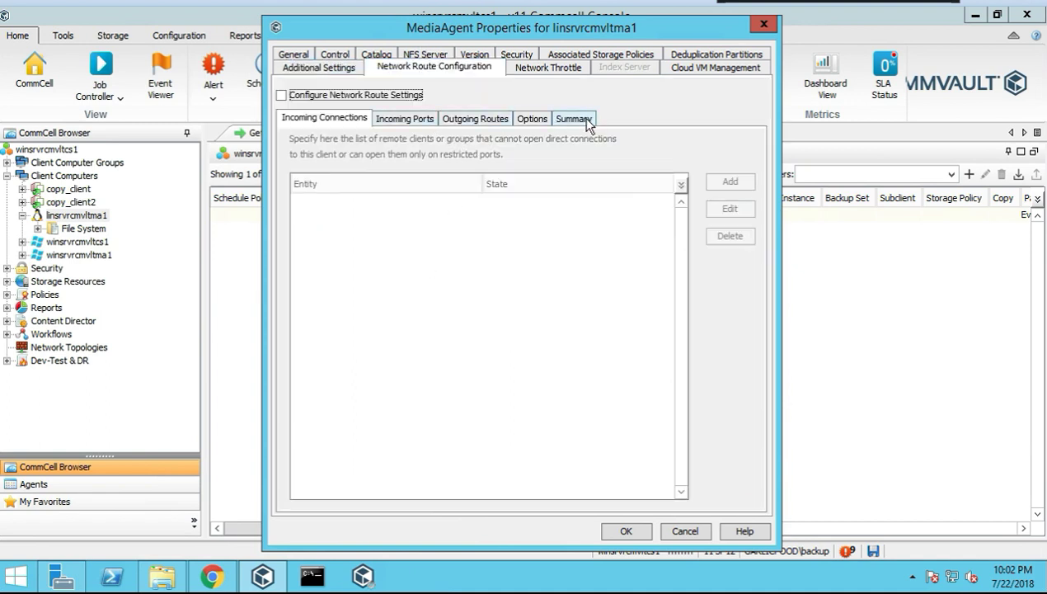
# Review the route Summary, Network Throttle and Cloud VM Management tabs, then cancel MediaAgent Properties
pyautogui.click(574, 121)
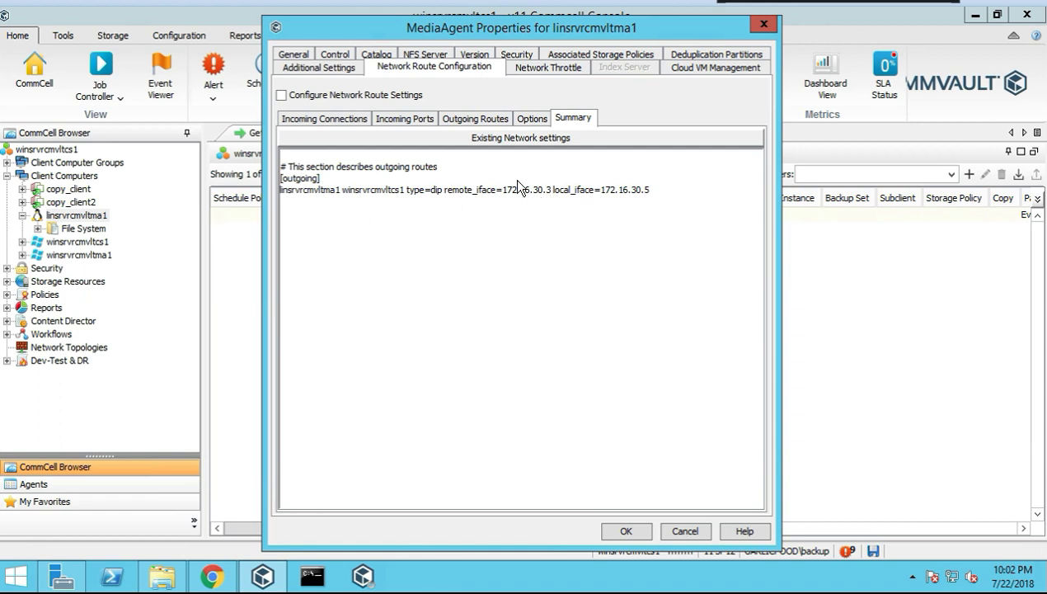
pyautogui.click(543, 68)
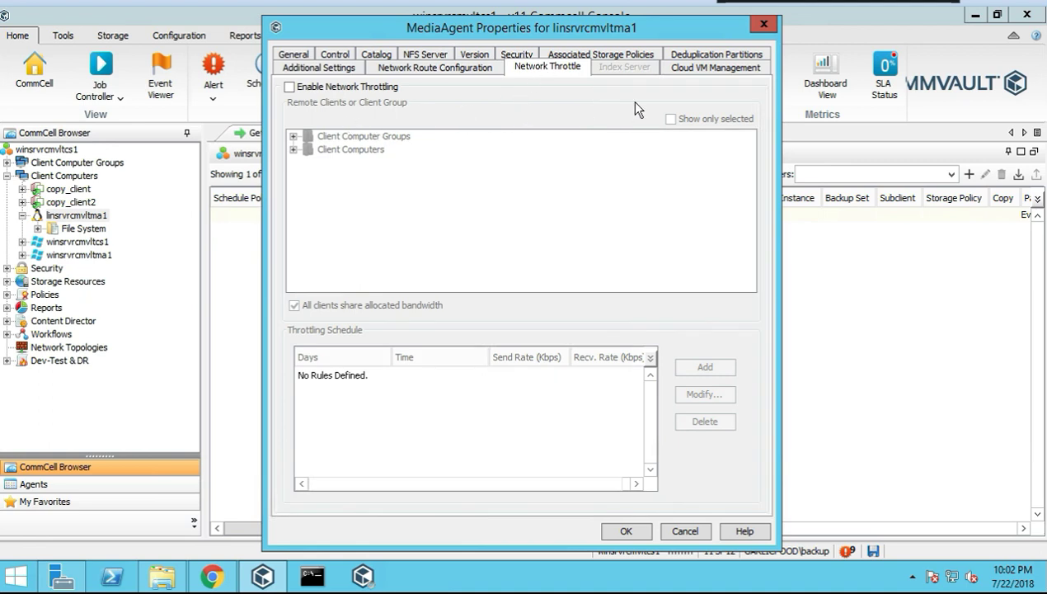
pyautogui.click(682, 72)
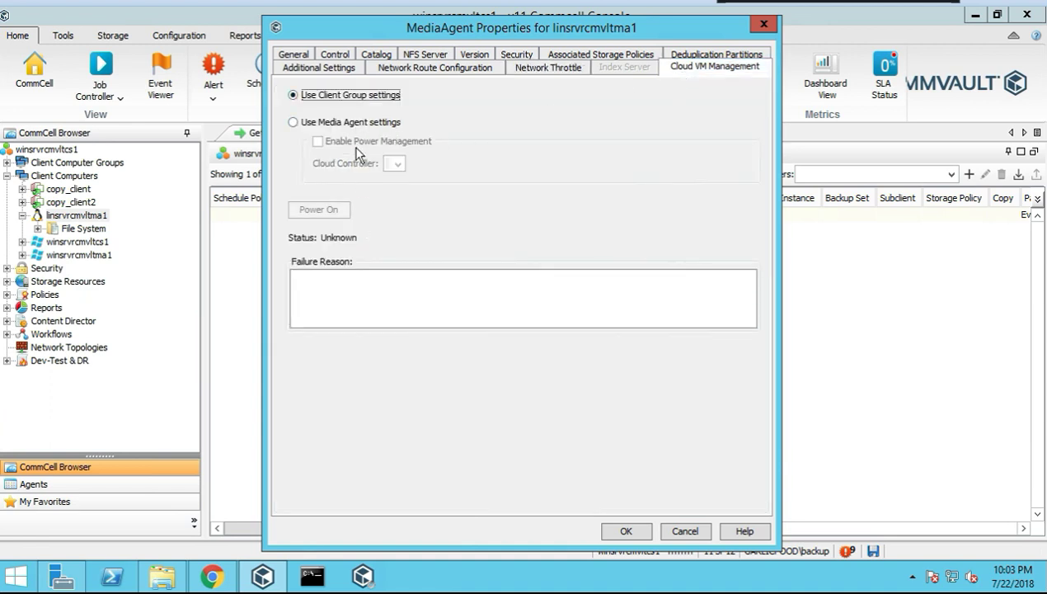
pyautogui.click(685, 532)
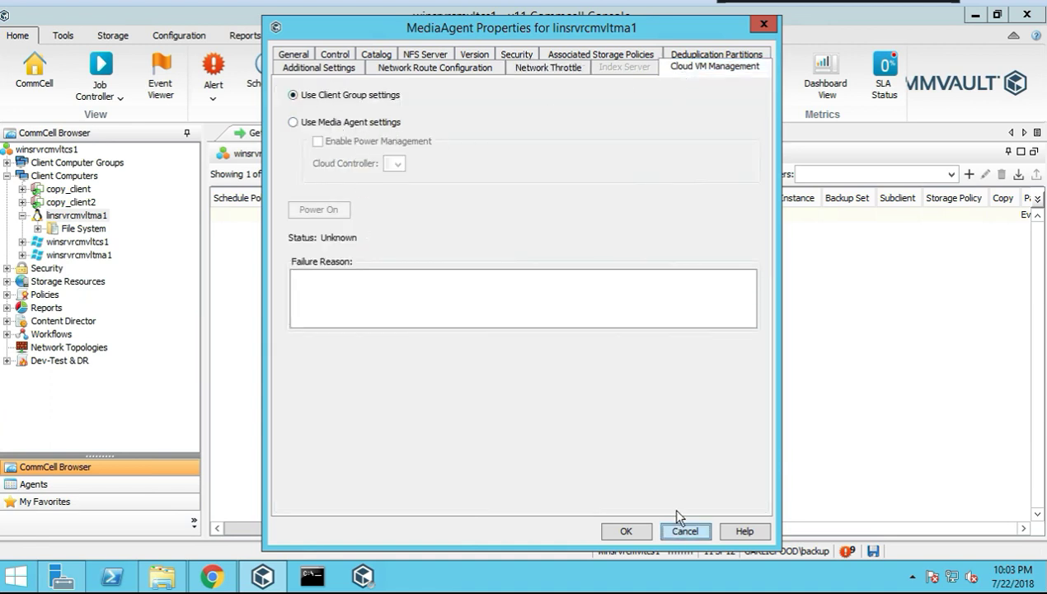
# Open linsrvrcmvltma1's Properties and review Version, Security, Groups, Activity Control and Audit tabs
pyautogui.rightClick(71, 217)
pyautogui.moveTo(118, 242)
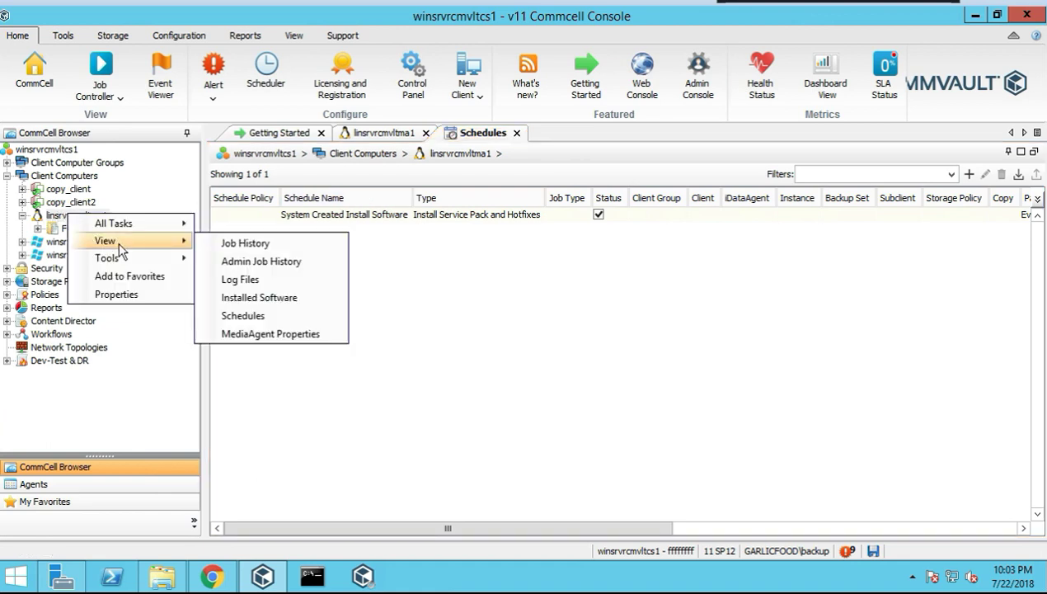
pyautogui.click(120, 295)
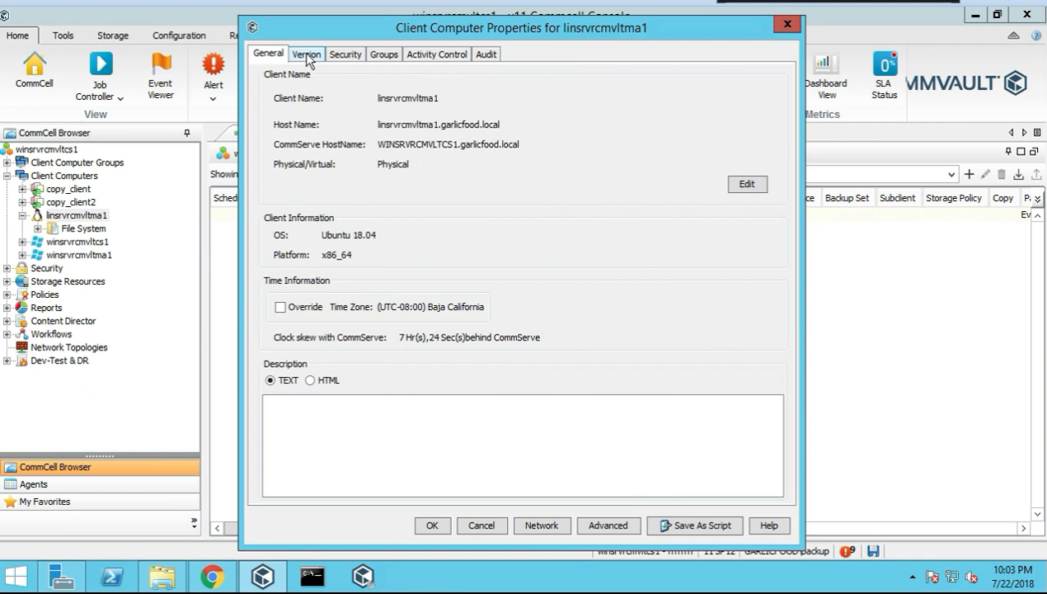
pyautogui.click(307, 56)
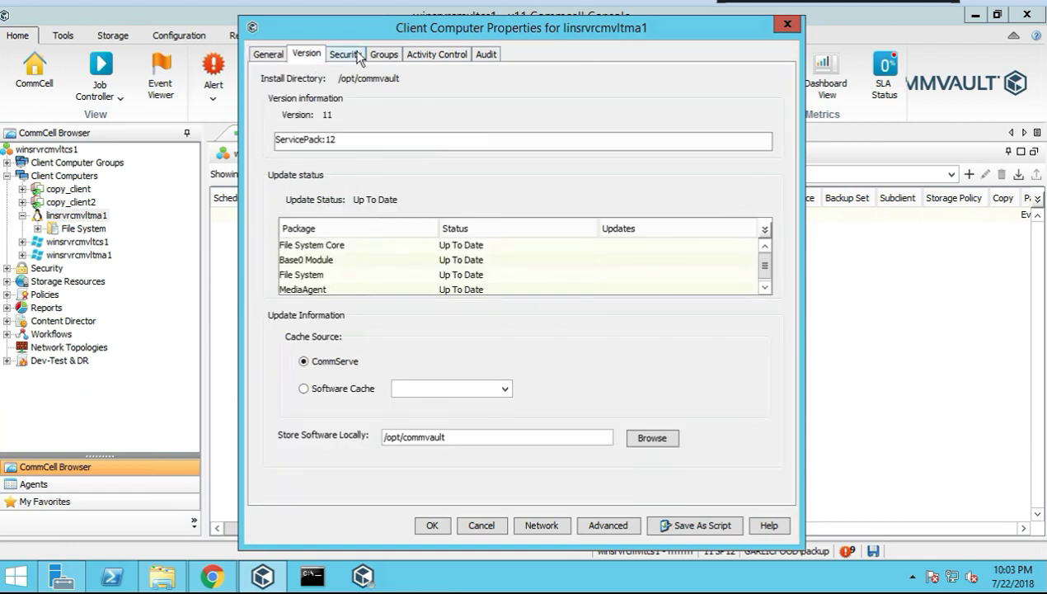
pyautogui.click(360, 55)
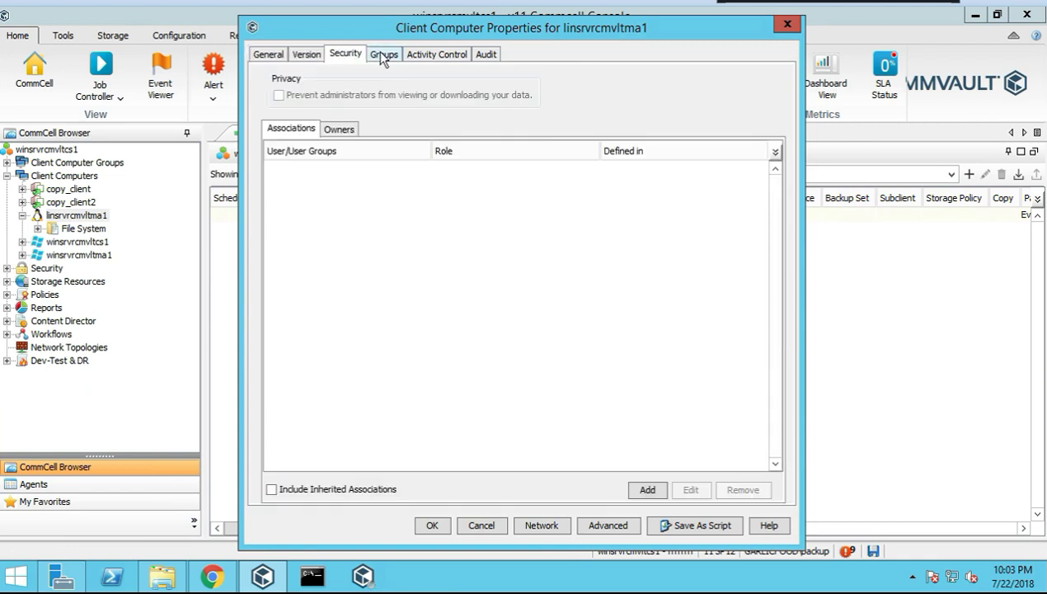
pyautogui.click(381, 54)
pyautogui.click(427, 56)
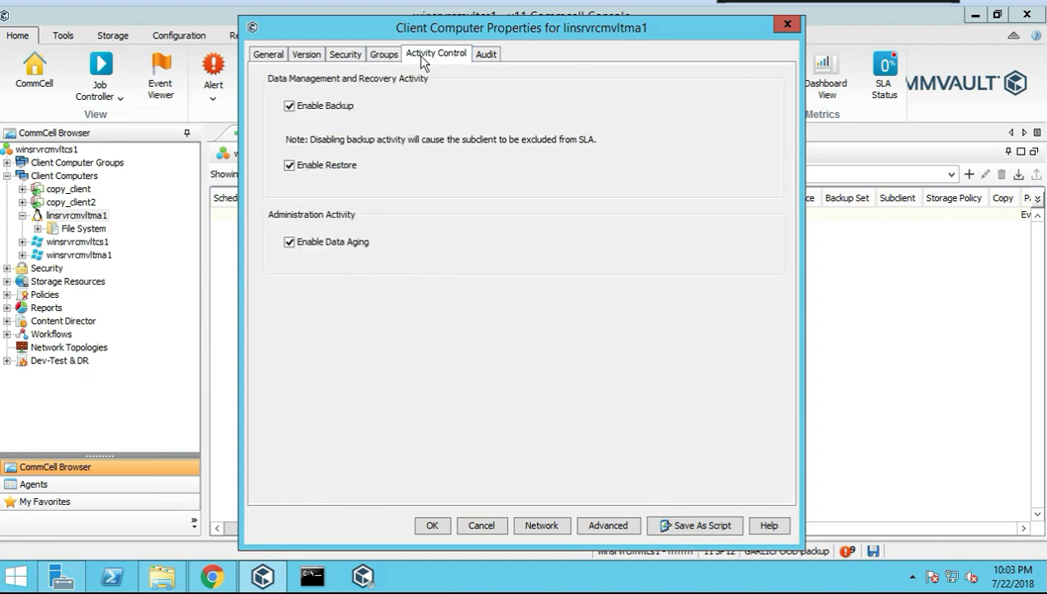
pyautogui.click(485, 53)
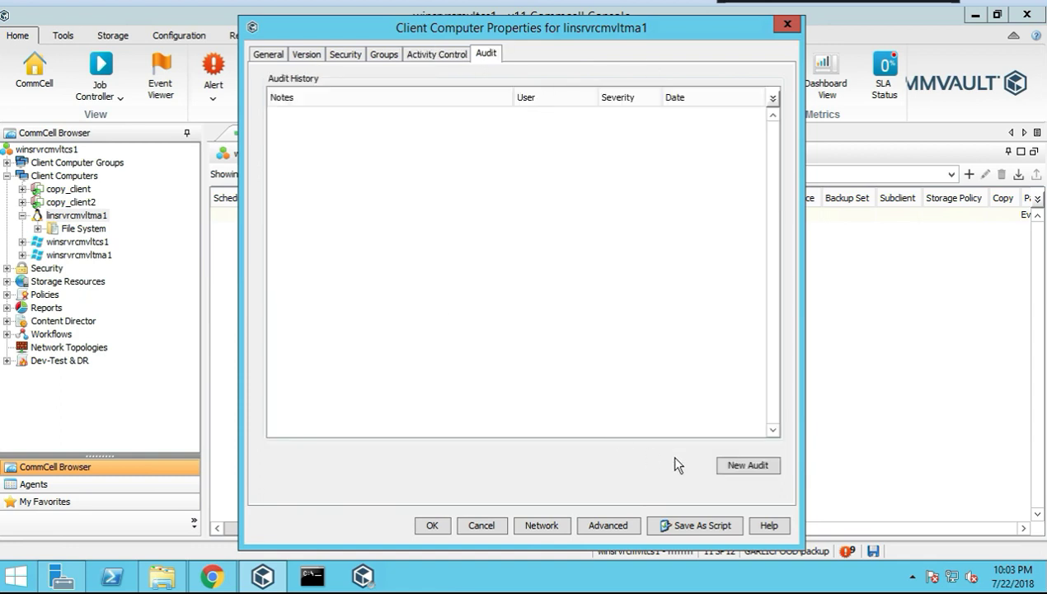
# Start a New Audit, leave severity at None, and cancel it
pyautogui.click(748, 467)
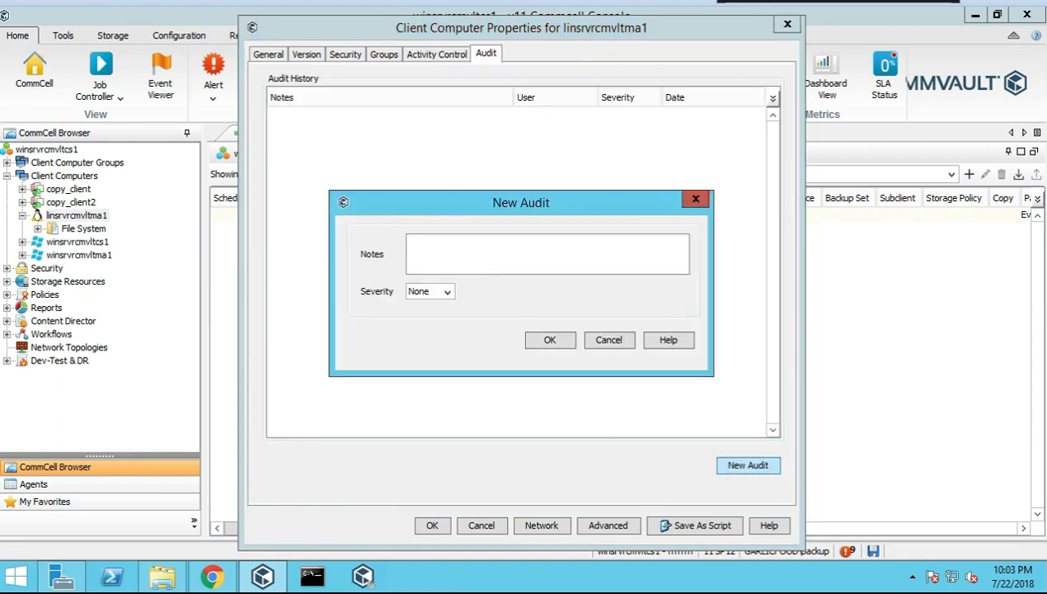
pyautogui.click(450, 292)
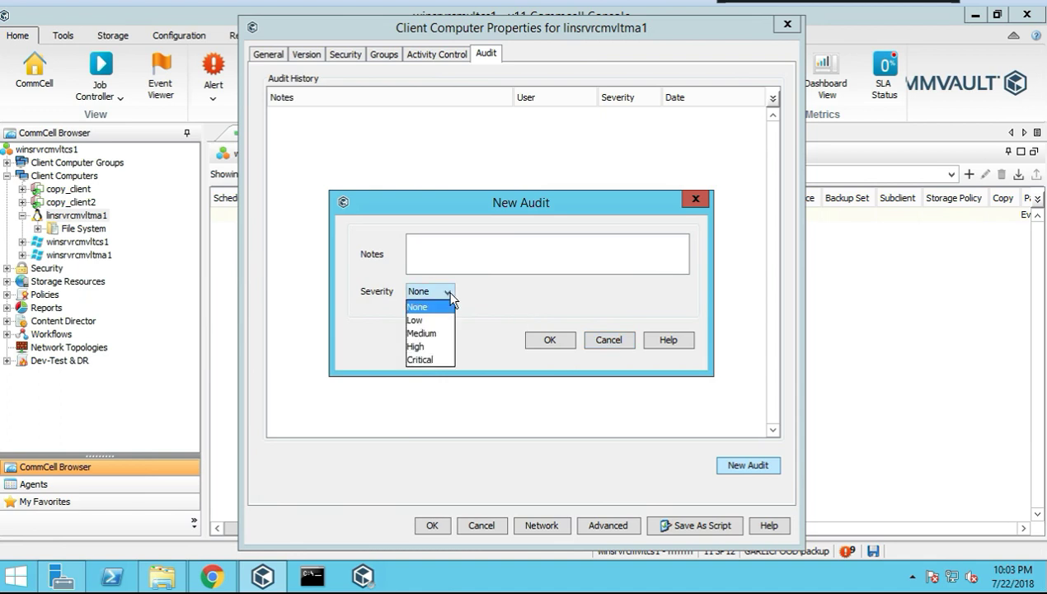
pyautogui.click(492, 307)
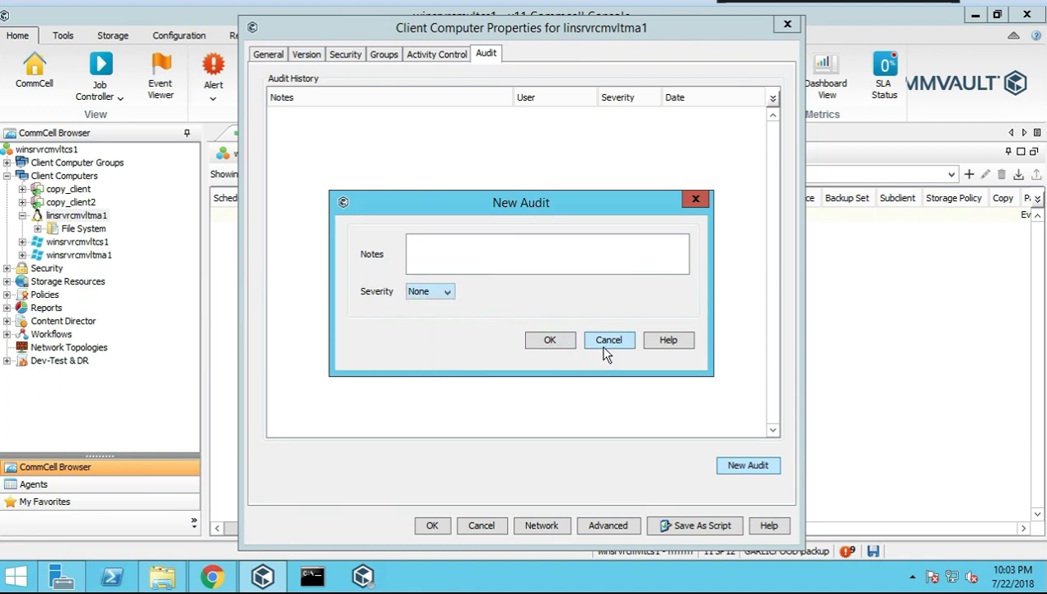
pyautogui.click(606, 351)
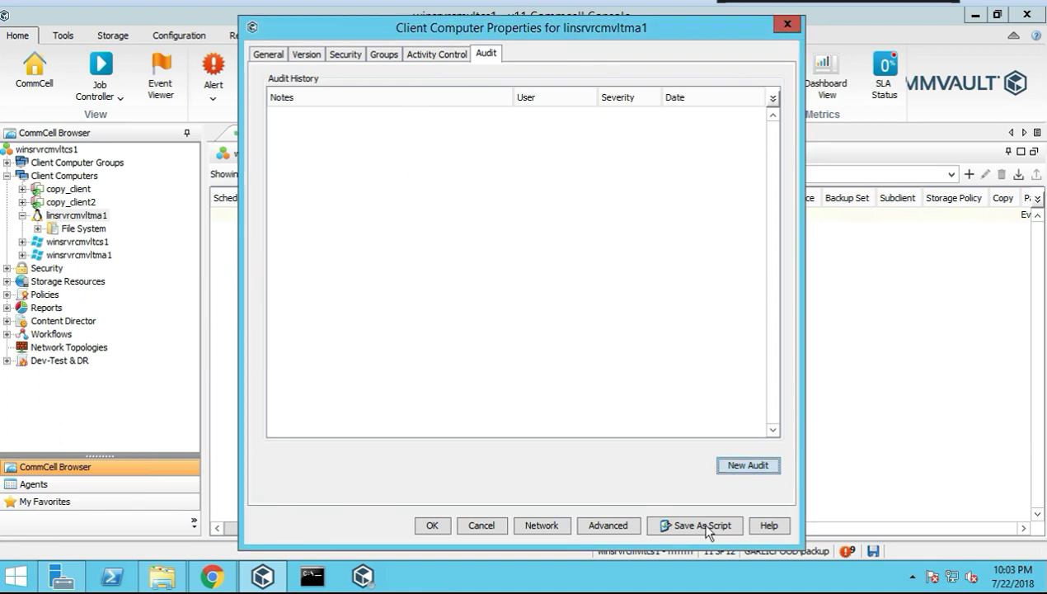
pyautogui.click(558, 526)
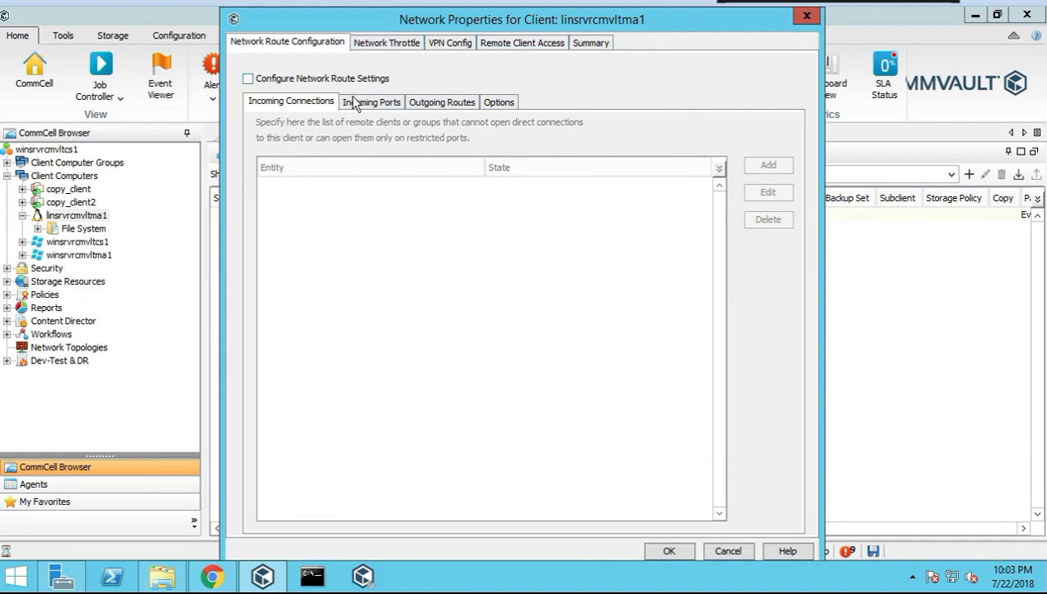
pyautogui.click(398, 103)
pyautogui.click(447, 104)
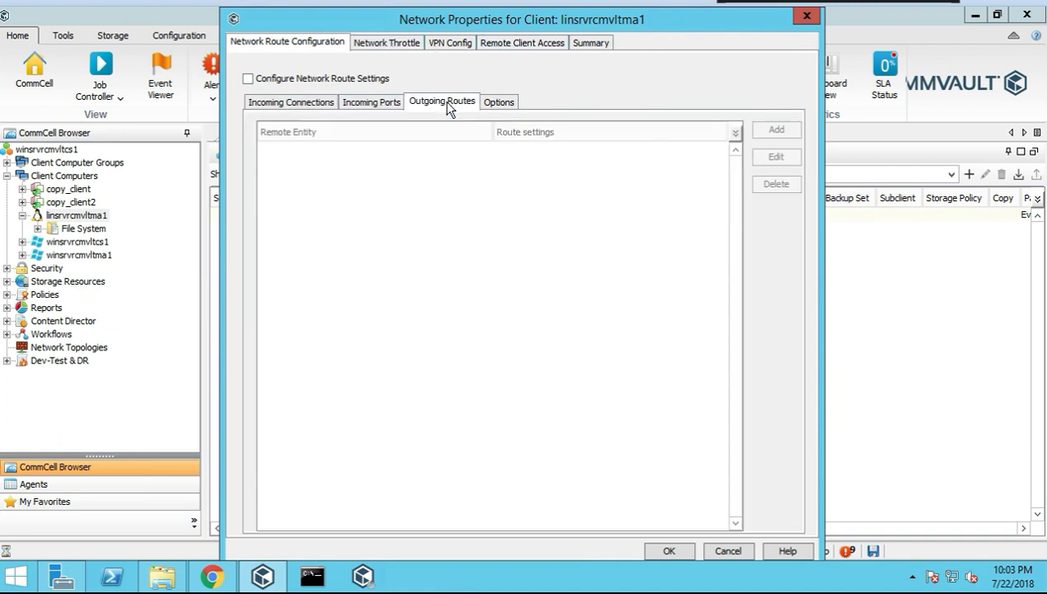
pyautogui.click(500, 103)
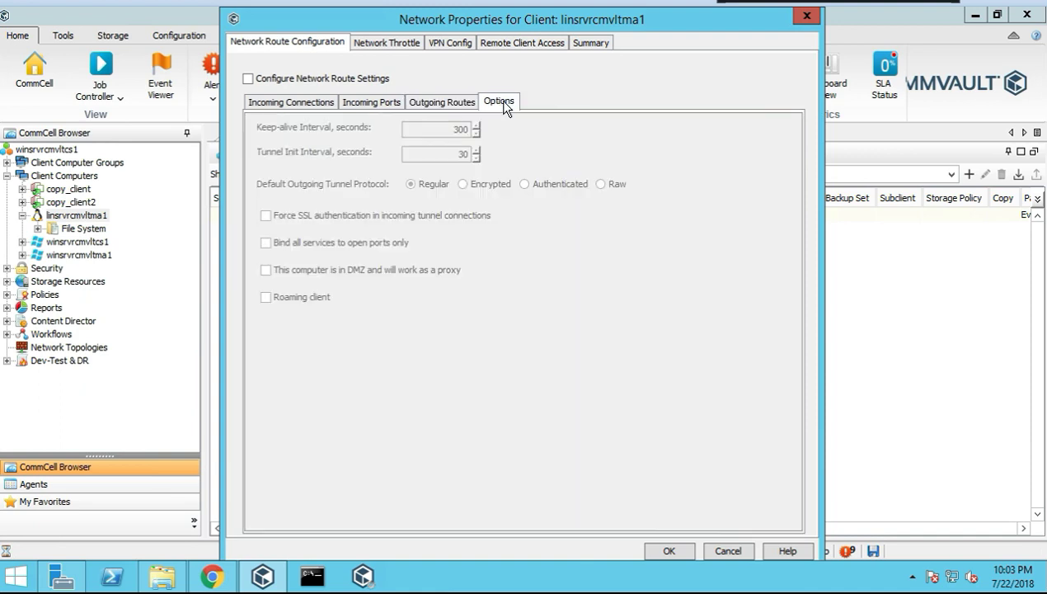
pyautogui.click(451, 46)
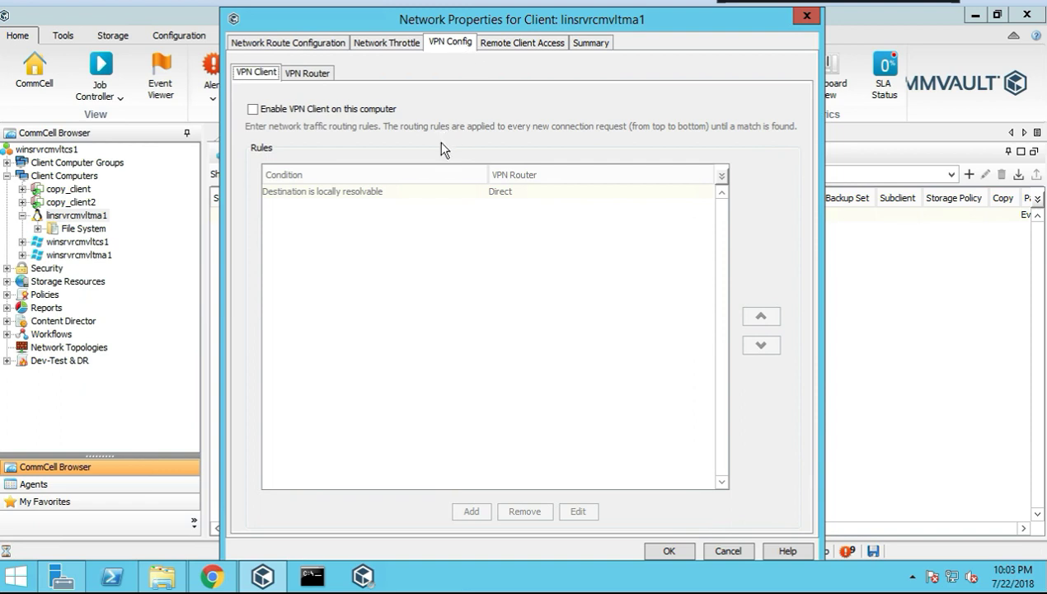
pyautogui.click(325, 79)
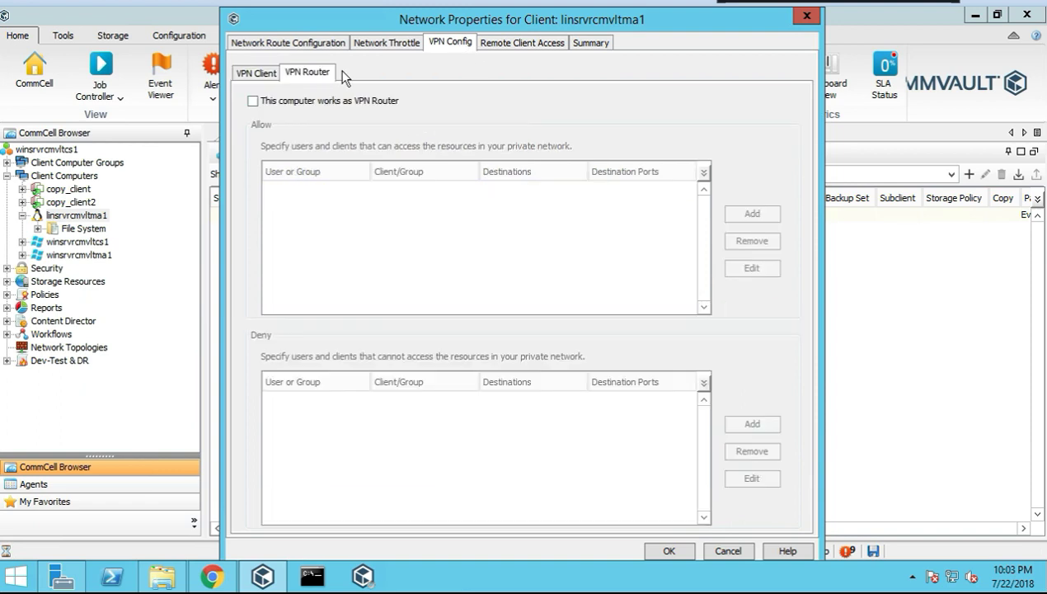
pyautogui.click(534, 45)
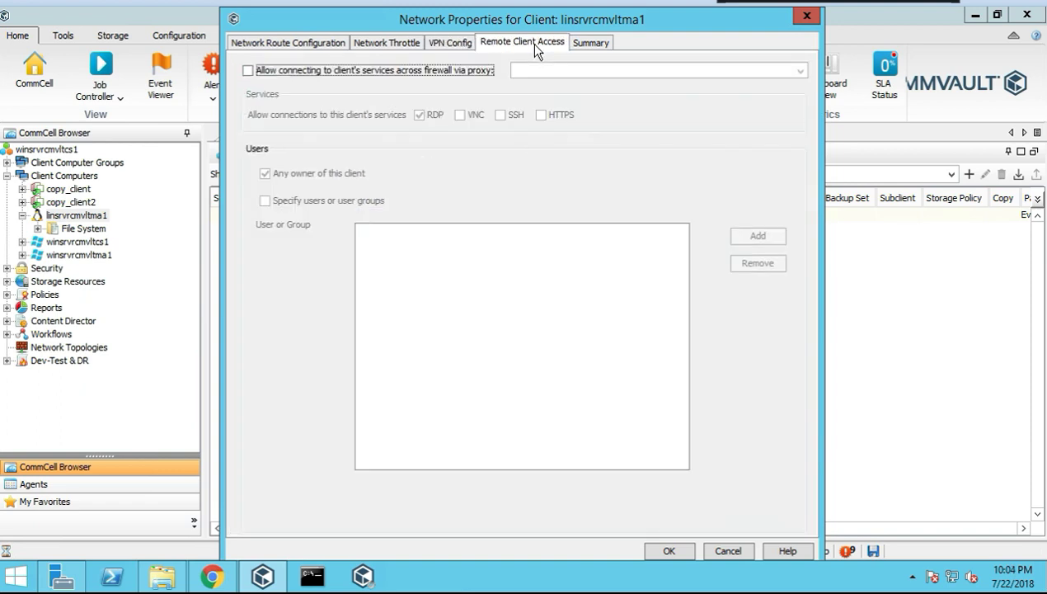
pyautogui.click(588, 45)
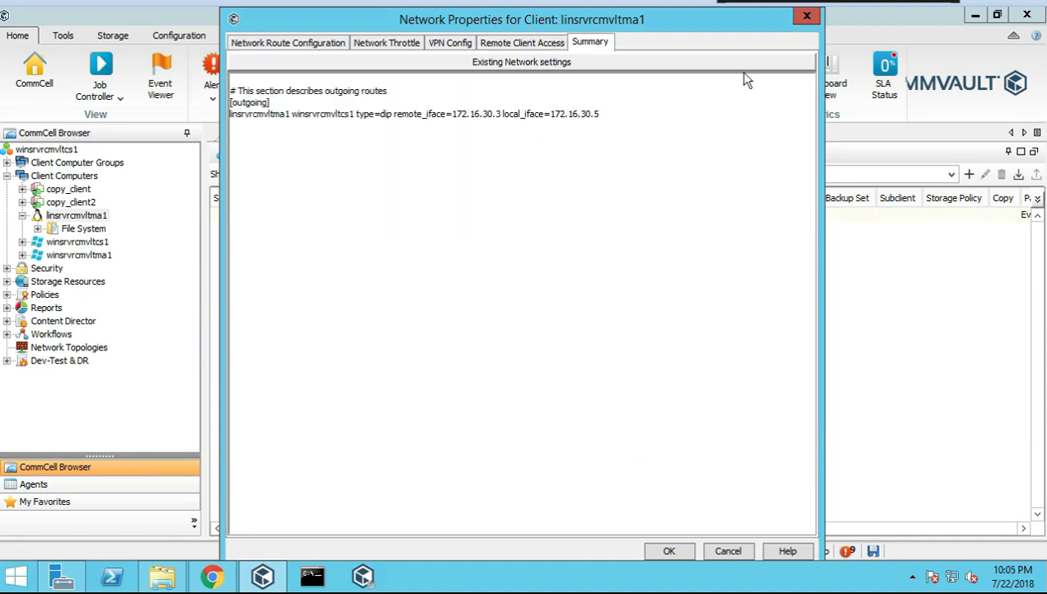
pyautogui.click(806, 17)
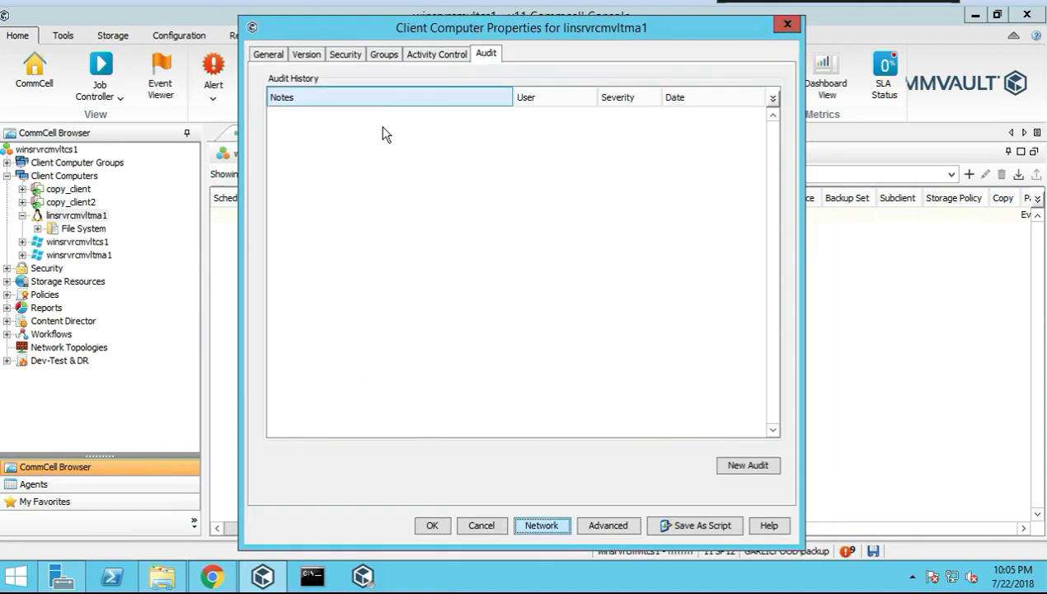
# Close the client properties and show winsrvrcmvltcs1's summary: Windows Server 2012 R2, 11 SP12, Ready
pyautogui.click(772, 27)
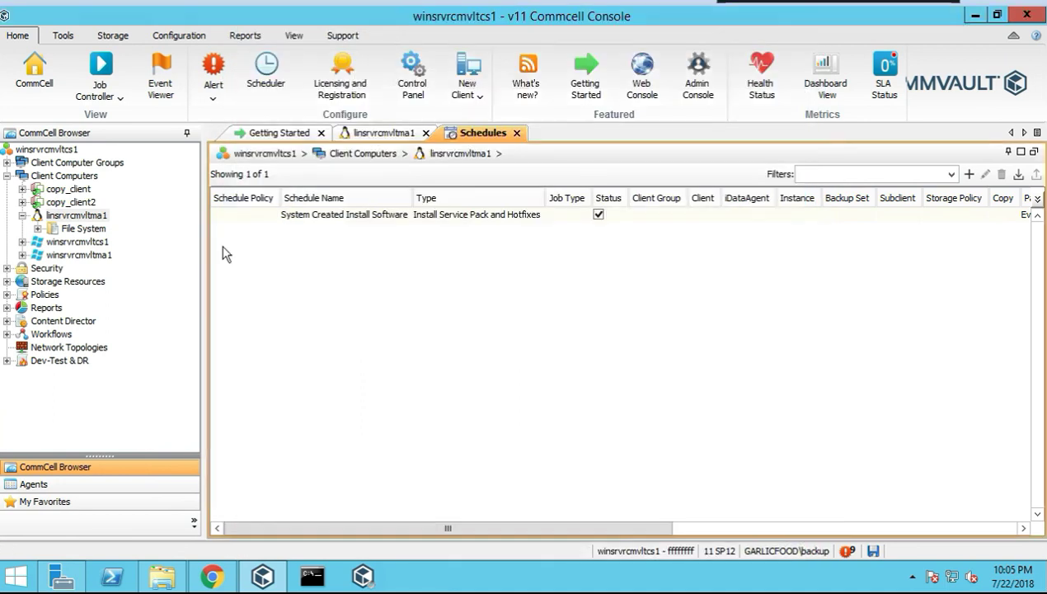
pyautogui.click(91, 217)
pyautogui.rightClick(90, 215)
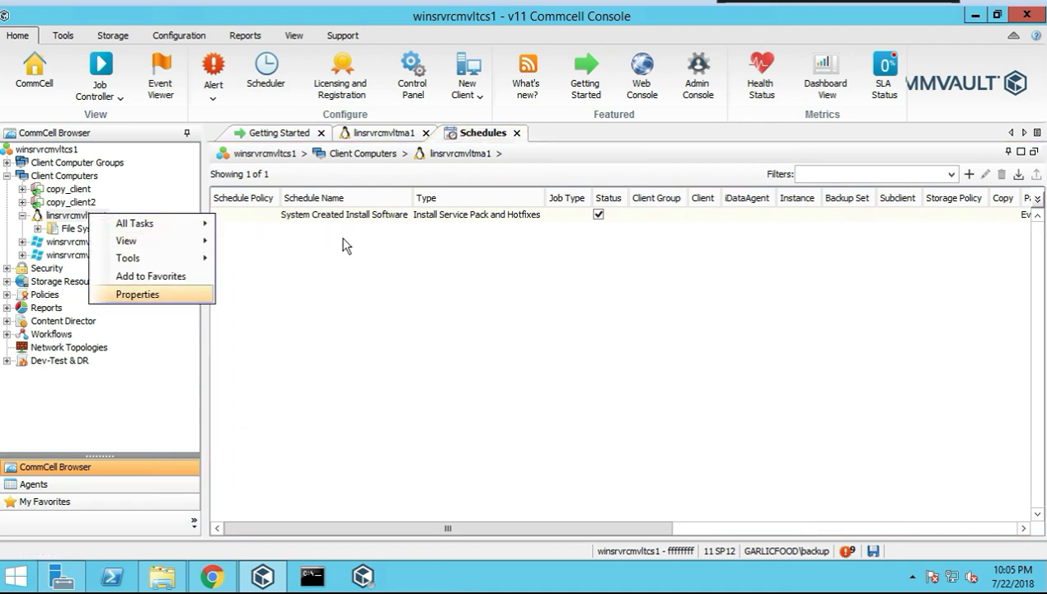
pyautogui.click(48, 251)
pyautogui.click(71, 245)
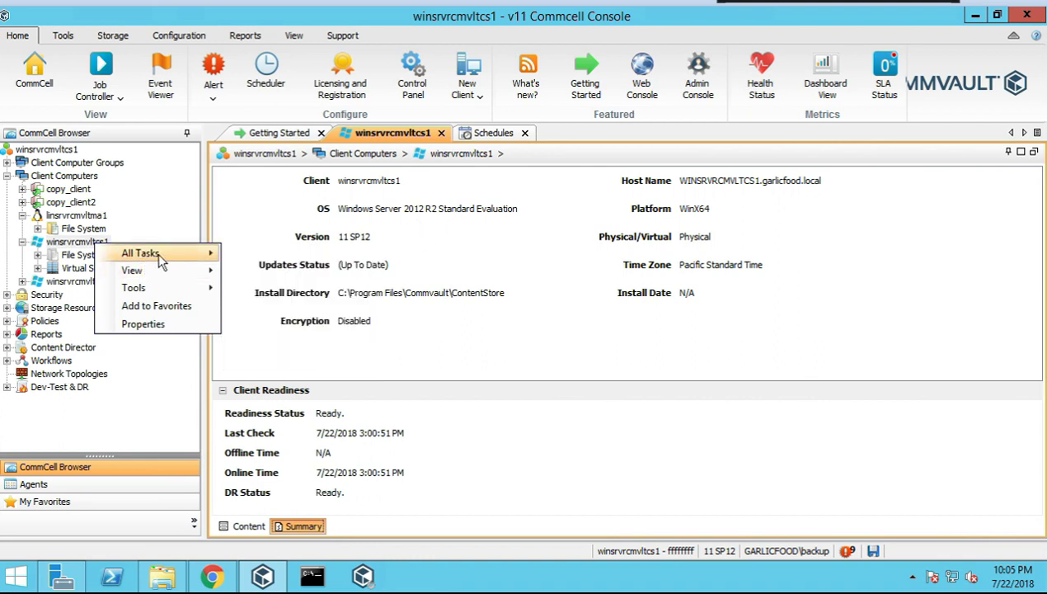
pyautogui.moveTo(159, 289)
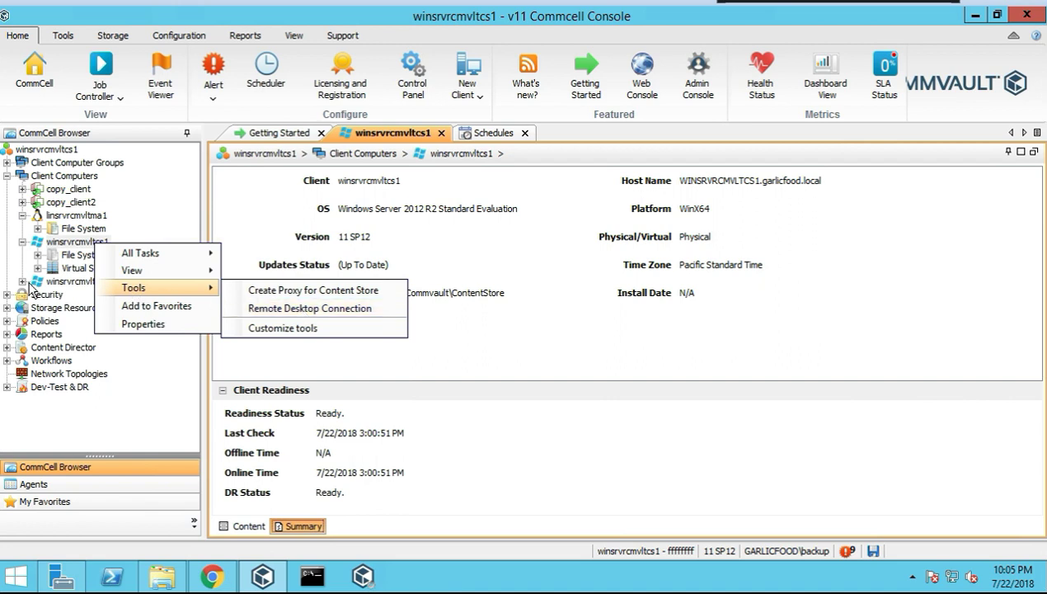
pyautogui.click(23, 241)
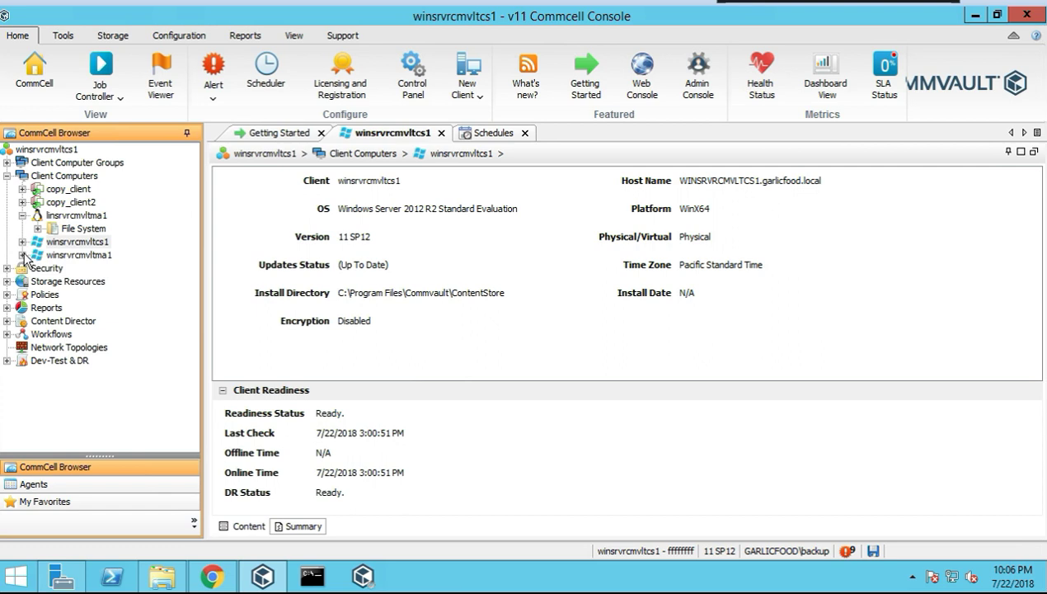
# Expand Security, review its 17-user summary and Content view, then list CommCell Users
pyautogui.click(6, 176)
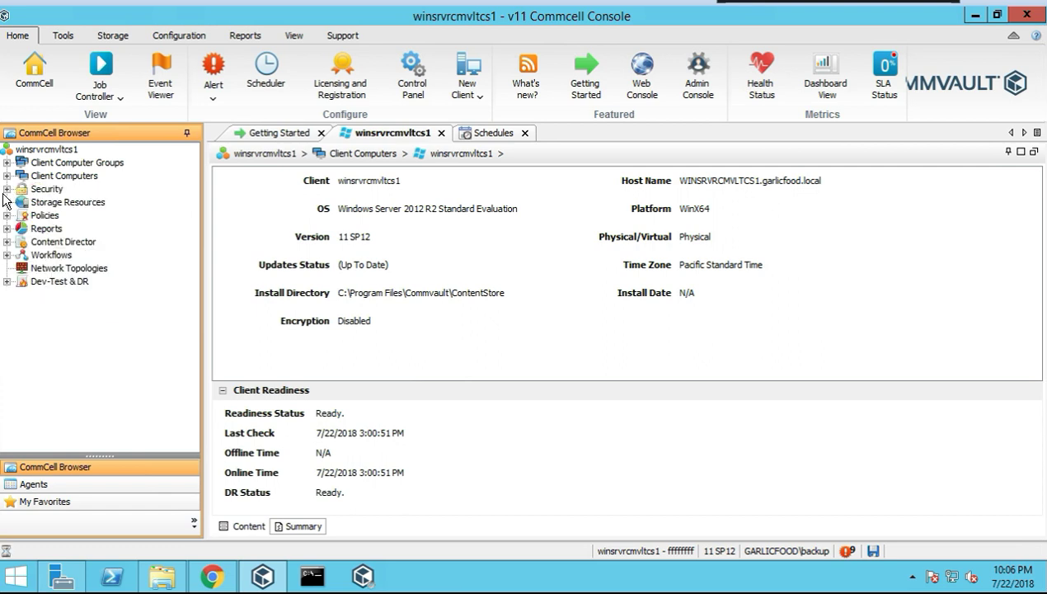
pyautogui.click(7, 189)
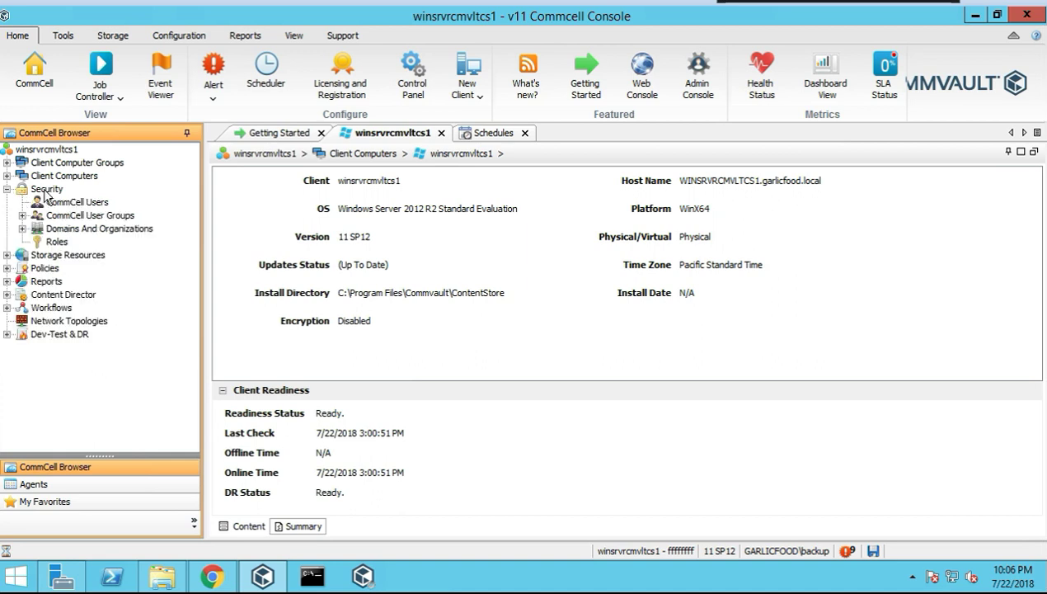
pyautogui.click(46, 190)
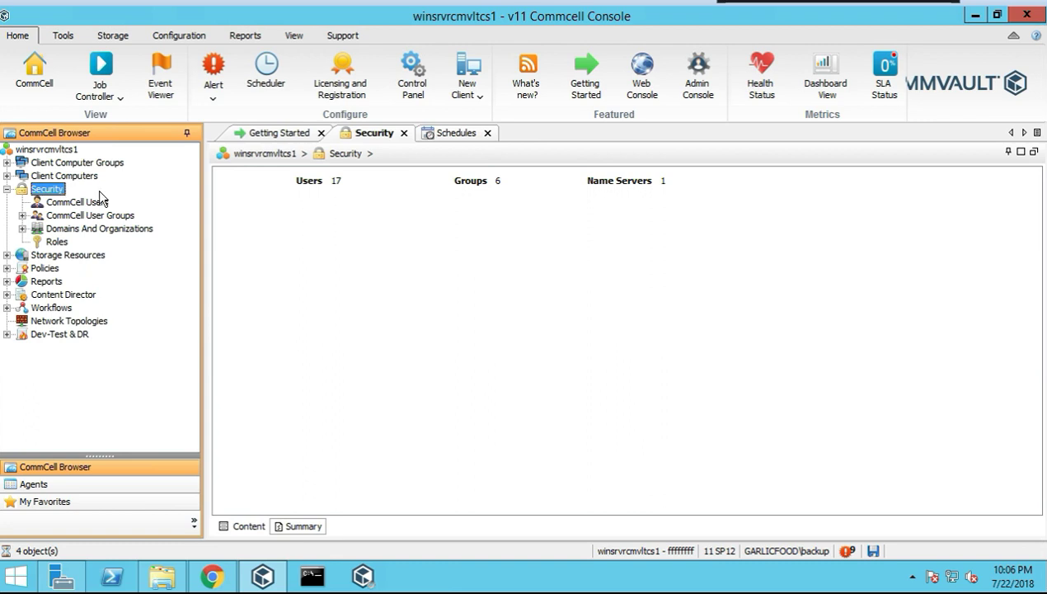
pyautogui.click(334, 180)
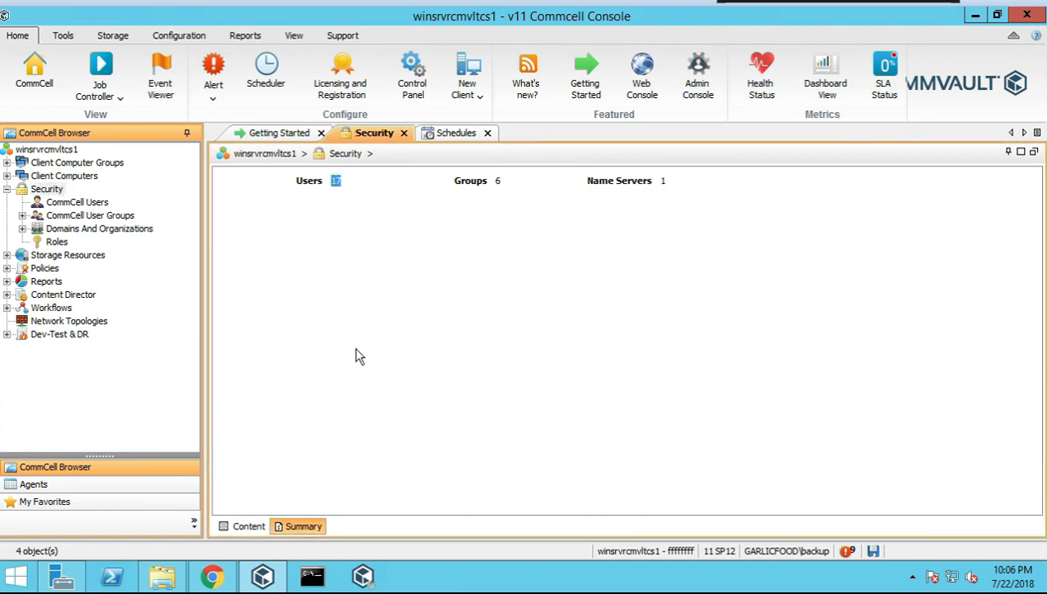
pyautogui.click(43, 188)
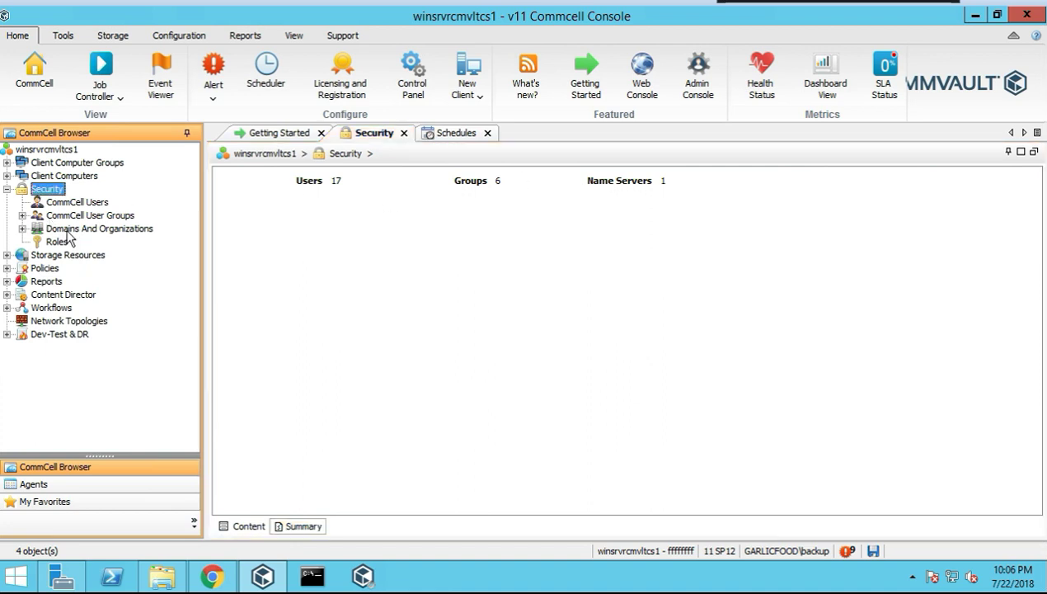
pyautogui.click(248, 528)
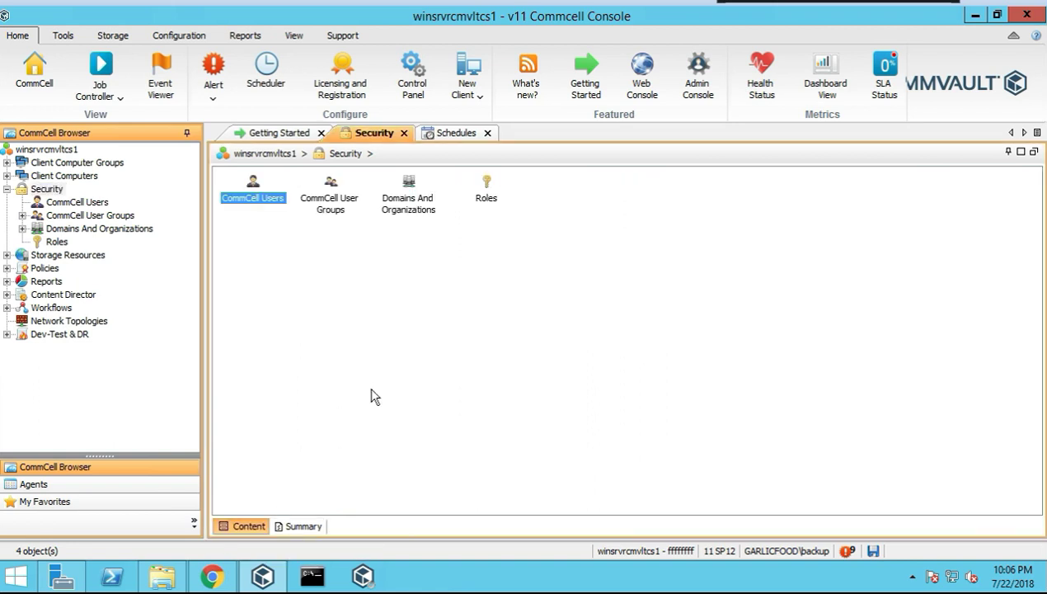
pyautogui.click(304, 526)
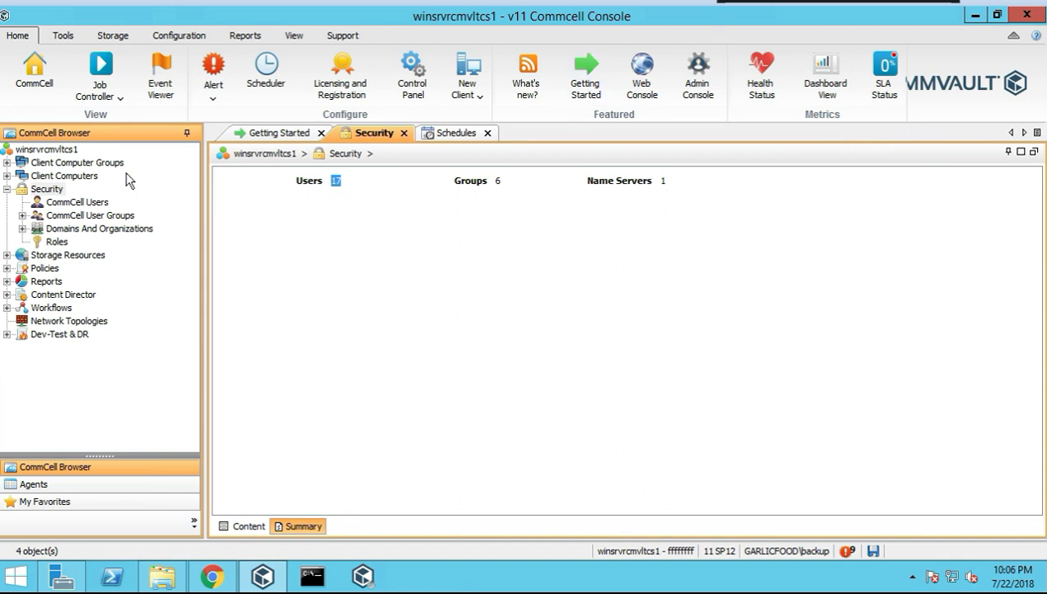
pyautogui.click(75, 203)
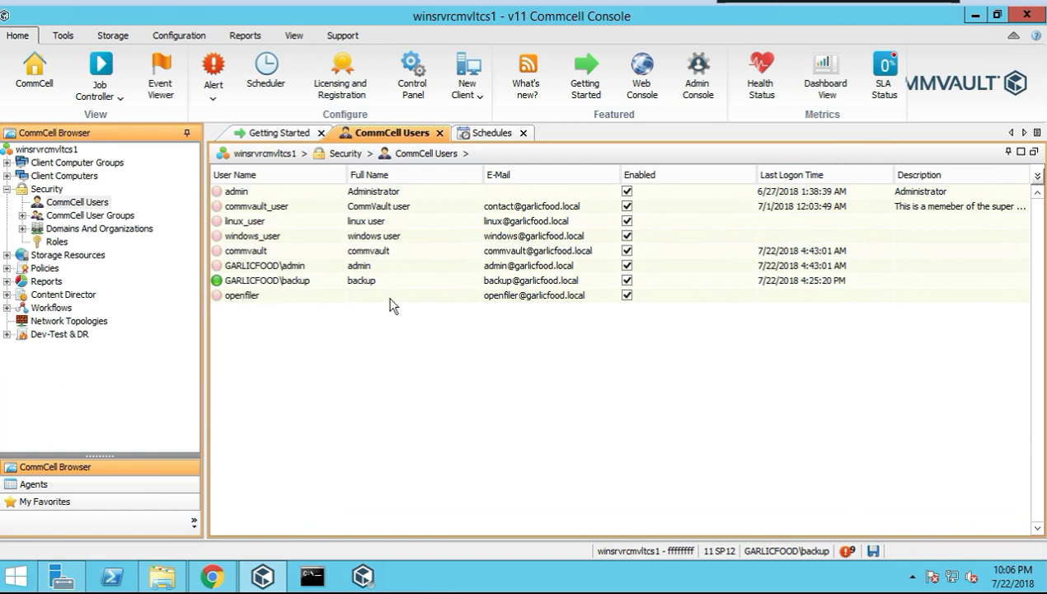
pyautogui.rightClick(624, 294)
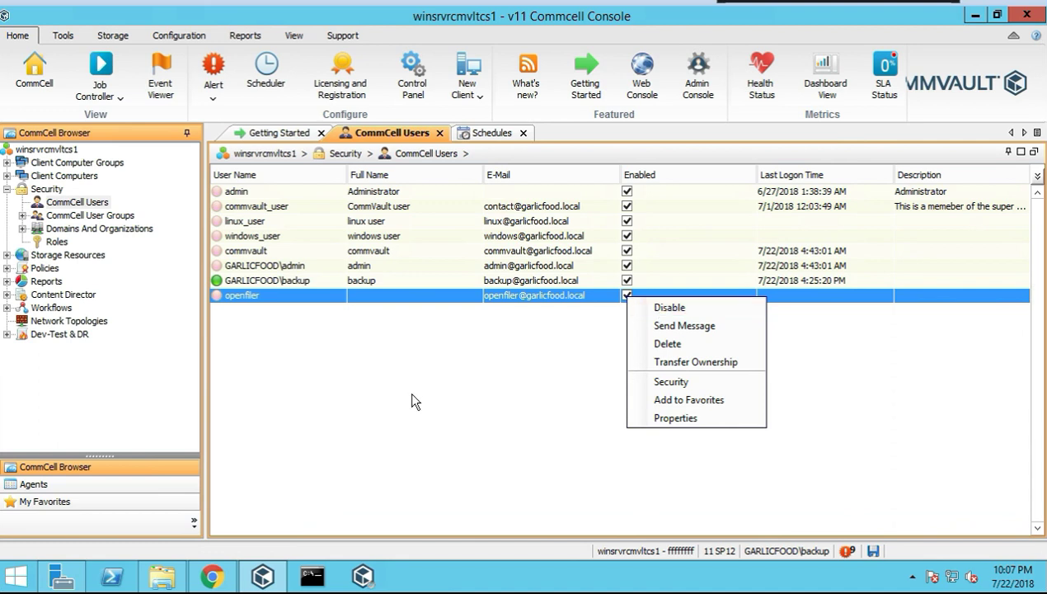
pyautogui.click(678, 418)
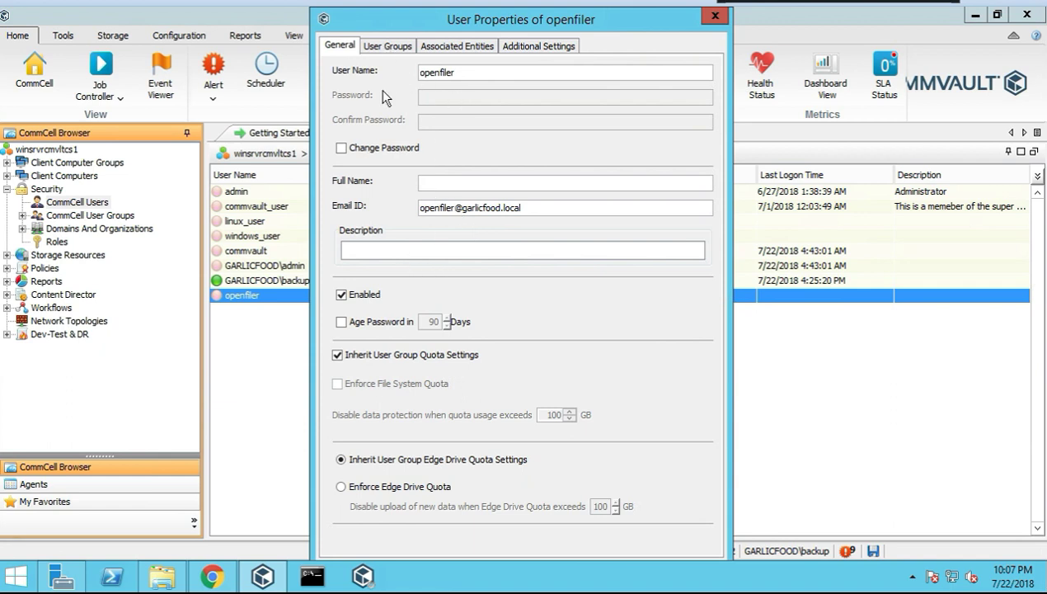
pyautogui.click(412, 47)
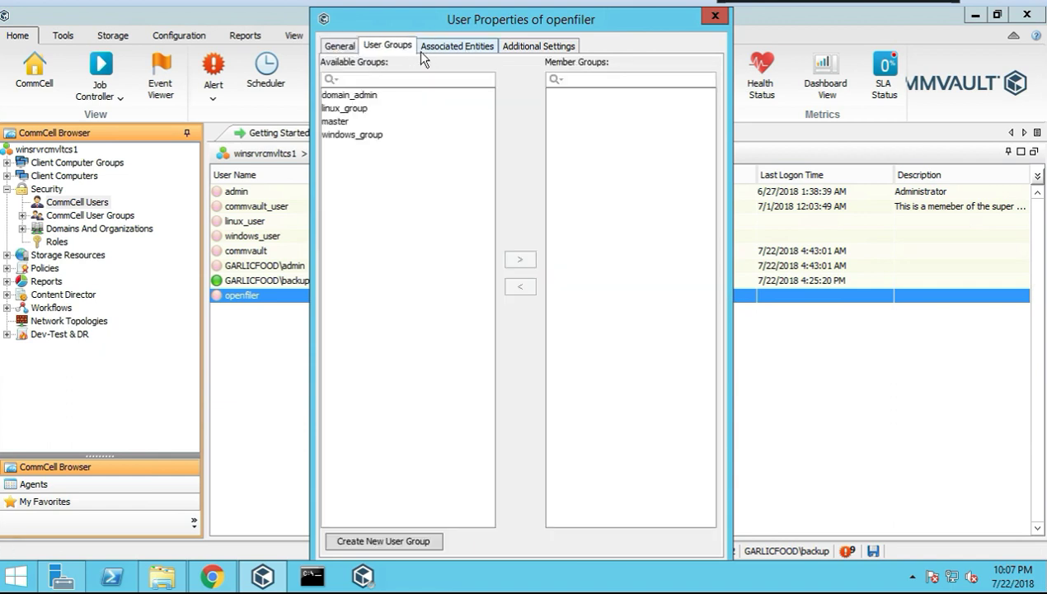
pyautogui.click(523, 46)
pyautogui.click(714, 17)
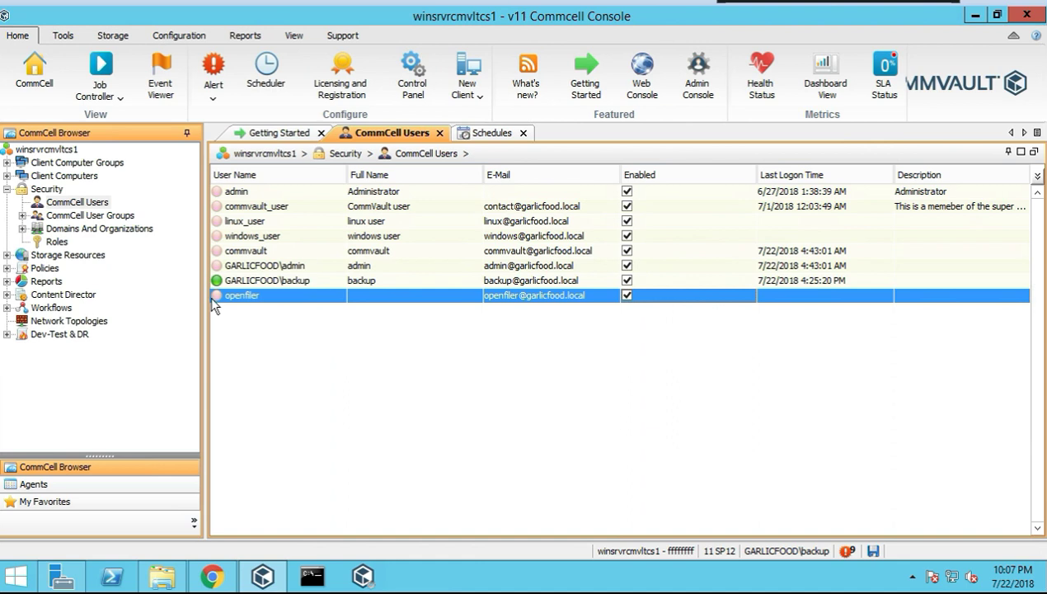
# List the CommCell User Groups and view members of domain_admin, linux_group, master and windows_group
pyautogui.click(72, 218)
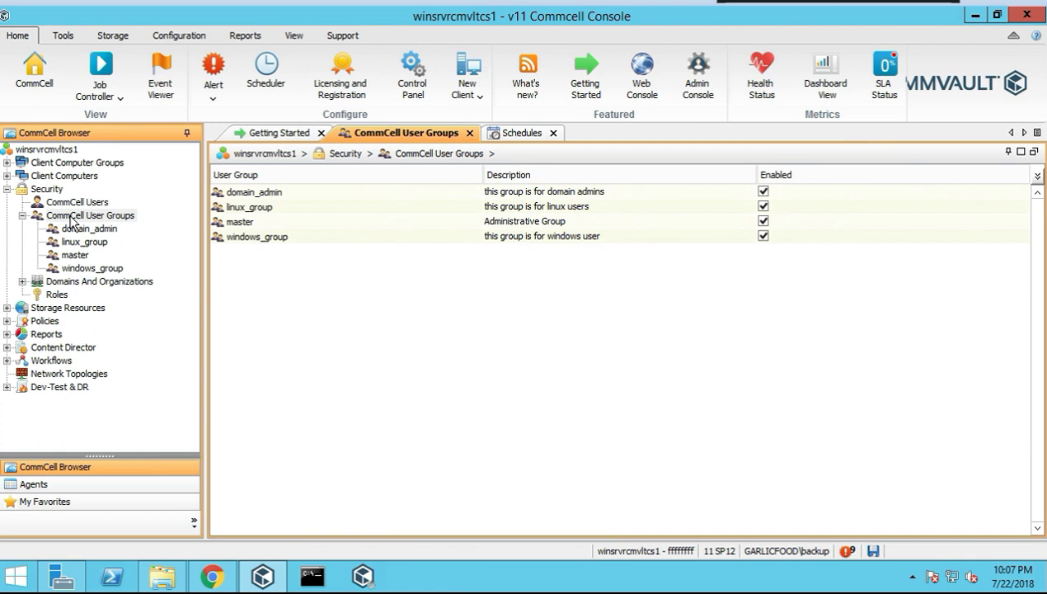
pyautogui.rightClick(73, 218)
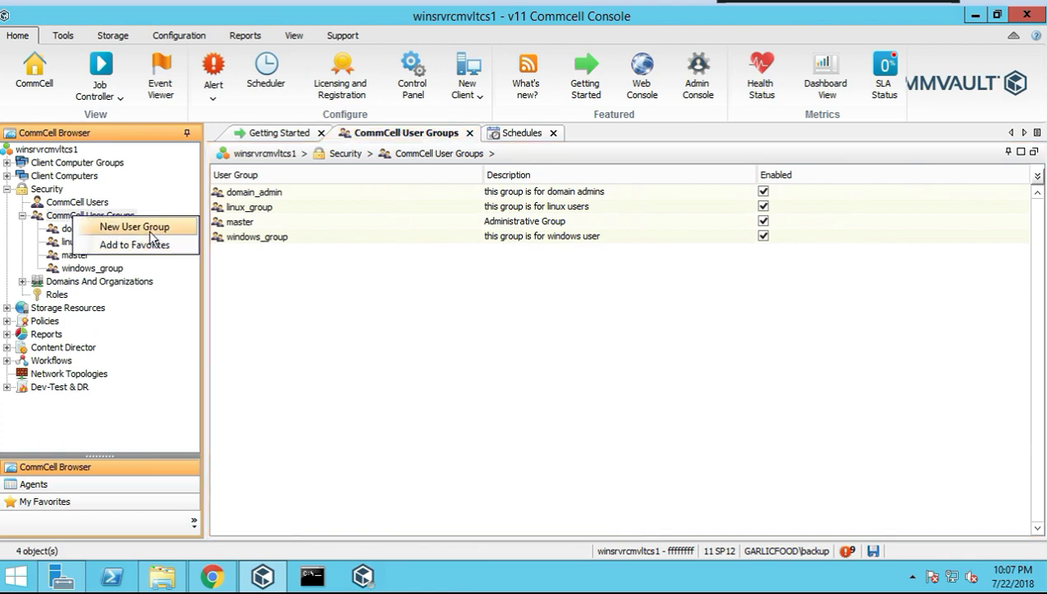
pyautogui.click(278, 322)
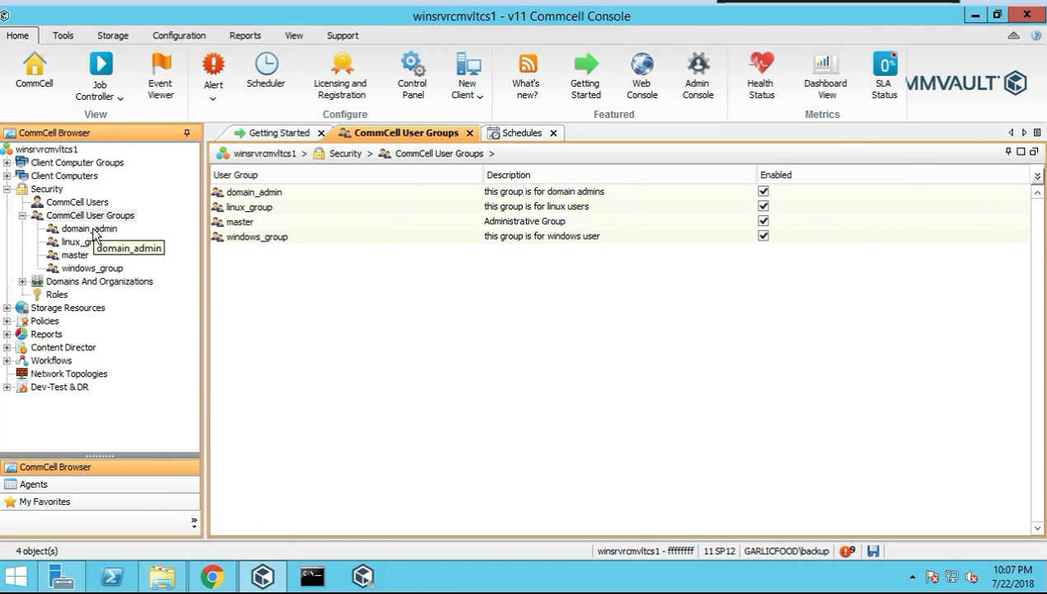
pyautogui.click(91, 229)
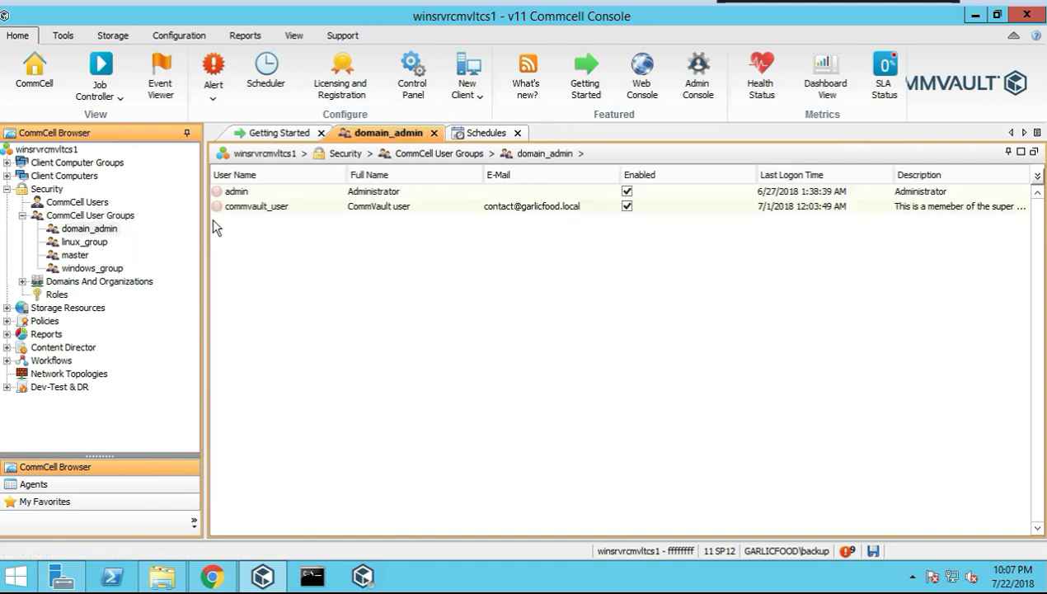
pyautogui.click(90, 243)
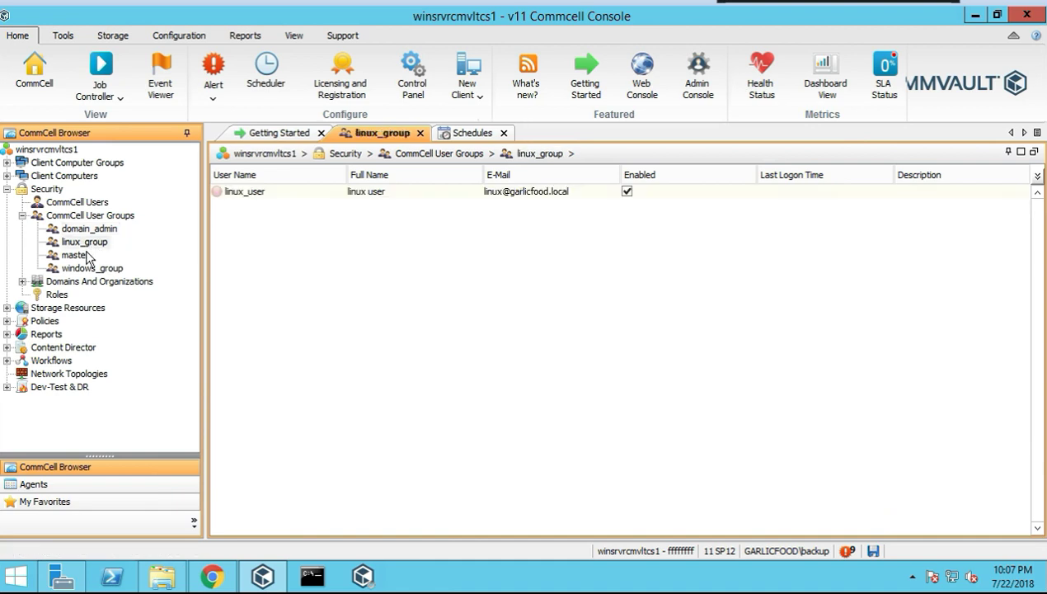
pyautogui.click(76, 256)
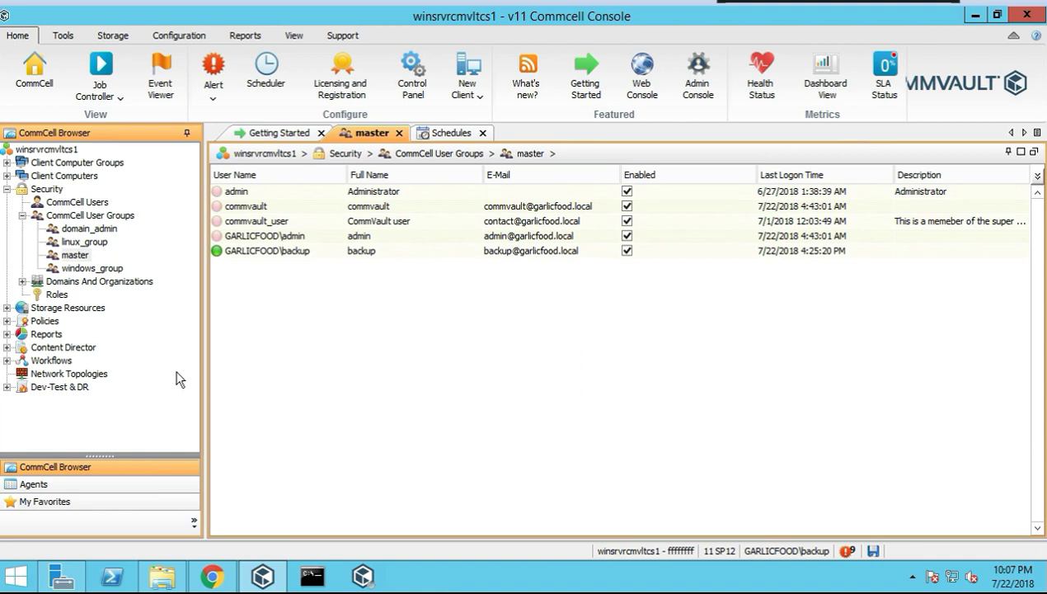
pyautogui.click(99, 269)
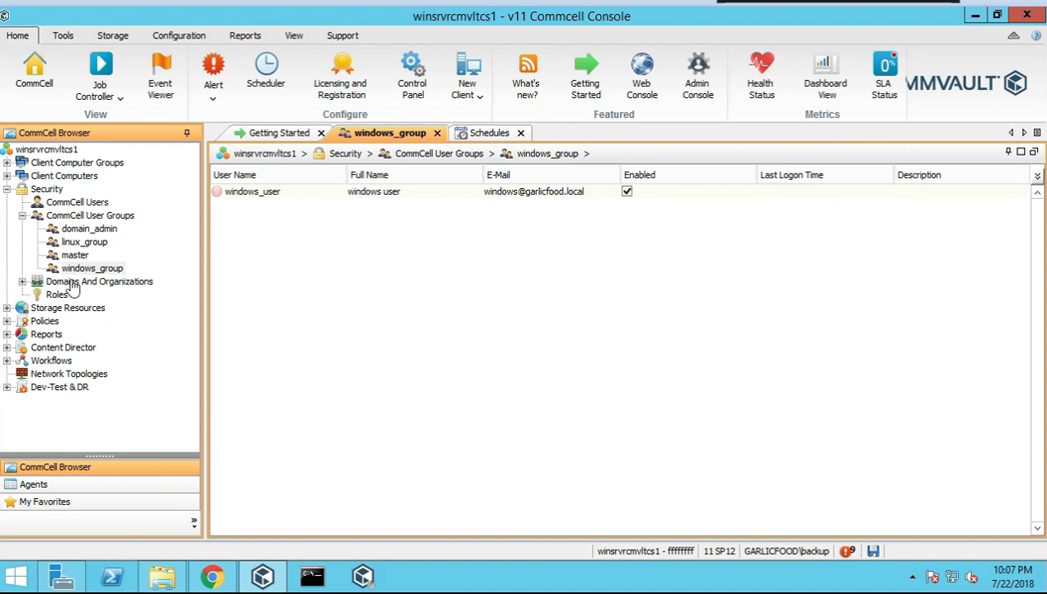
# Open the new organization form, look at its additional settings, then cancel it
pyautogui.rightClick(72, 283)
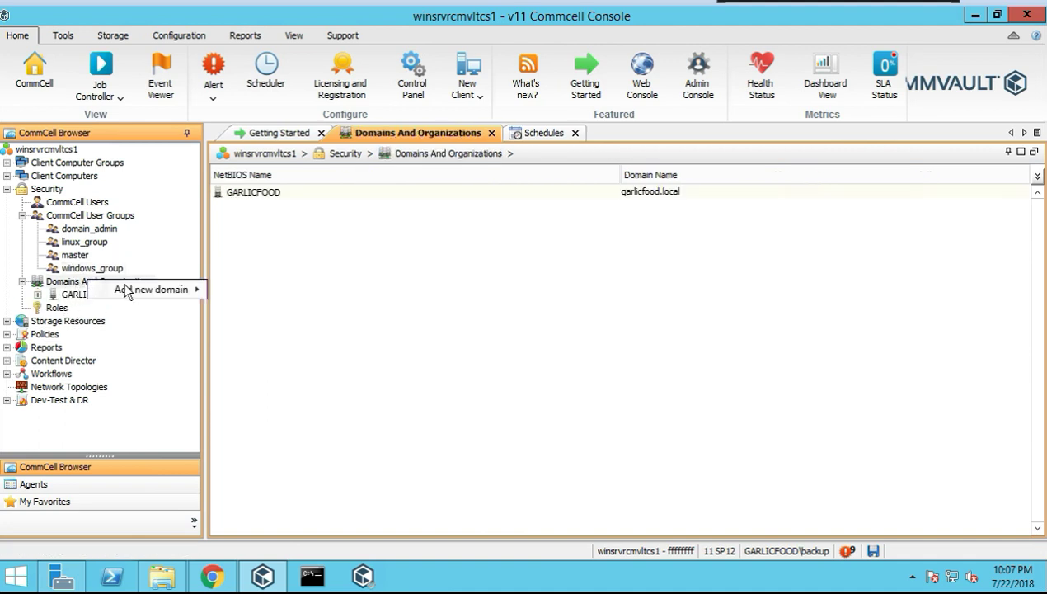
pyautogui.click(258, 253)
pyautogui.rightClick(119, 288)
pyautogui.moveTo(159, 293)
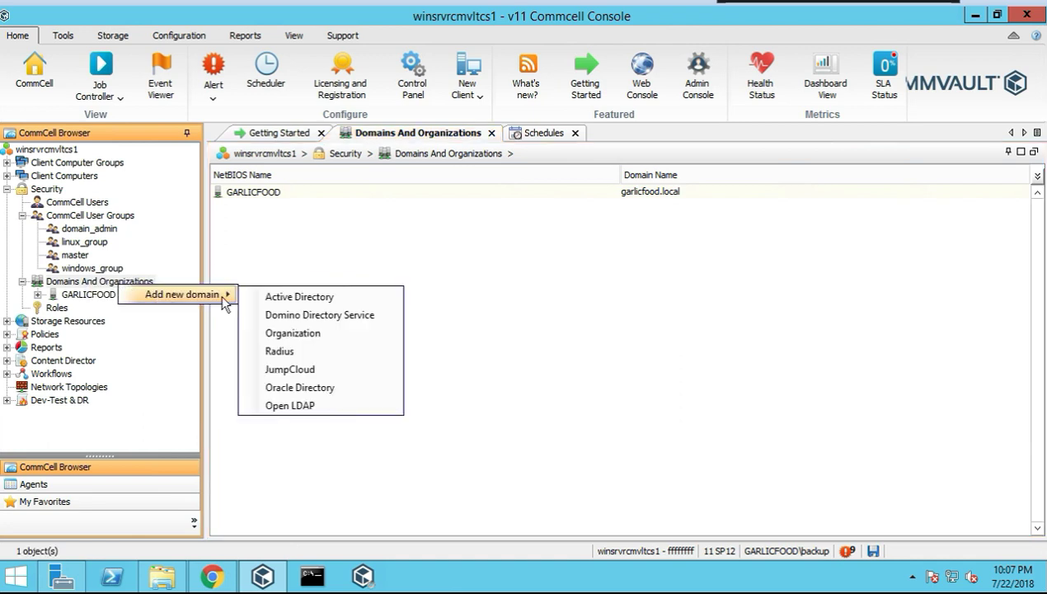
pyautogui.click(298, 337)
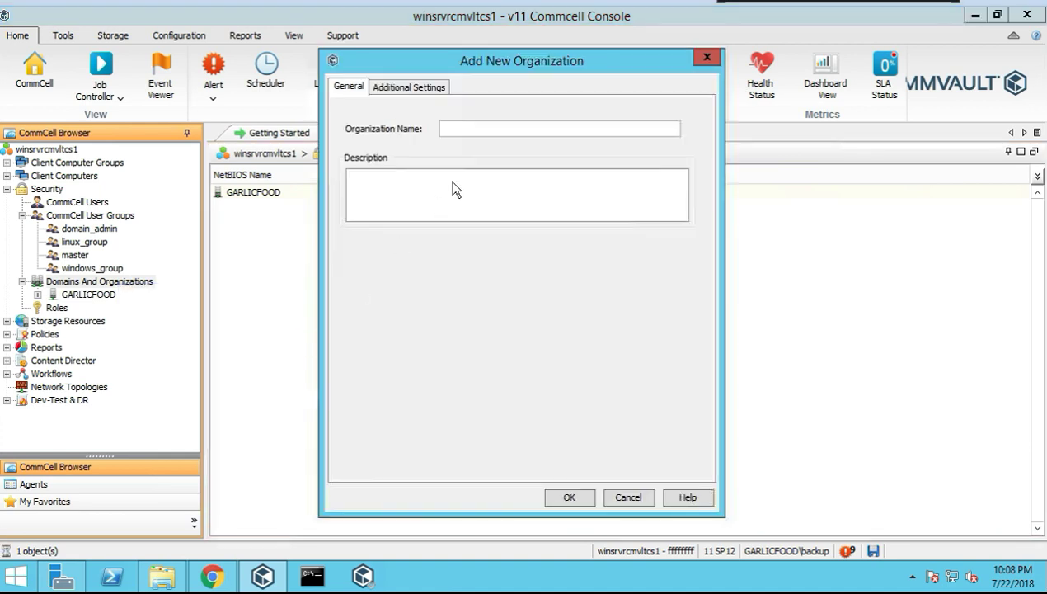
pyautogui.click(412, 89)
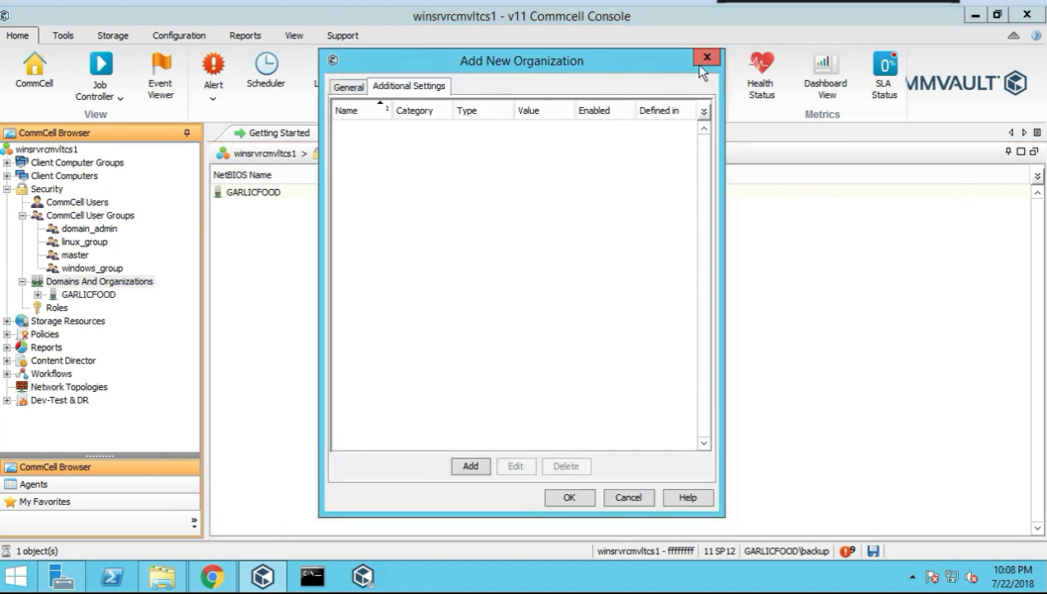
pyautogui.press('Escape')
# Preview the Radius and JumpCloud add-domain forms, closing each without saving
pyautogui.rightClick(91, 281)
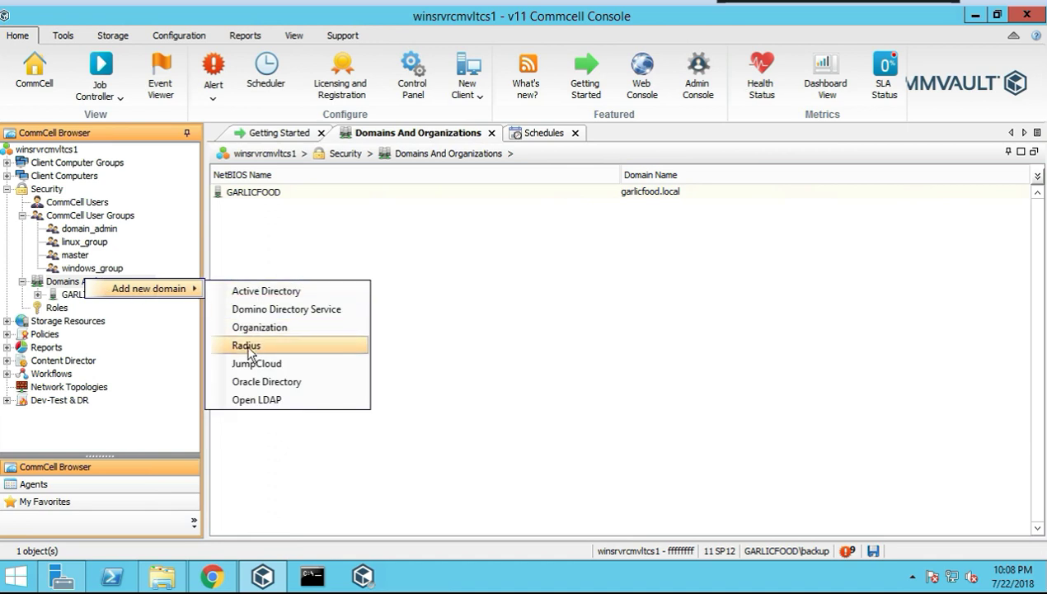
pyautogui.click(247, 346)
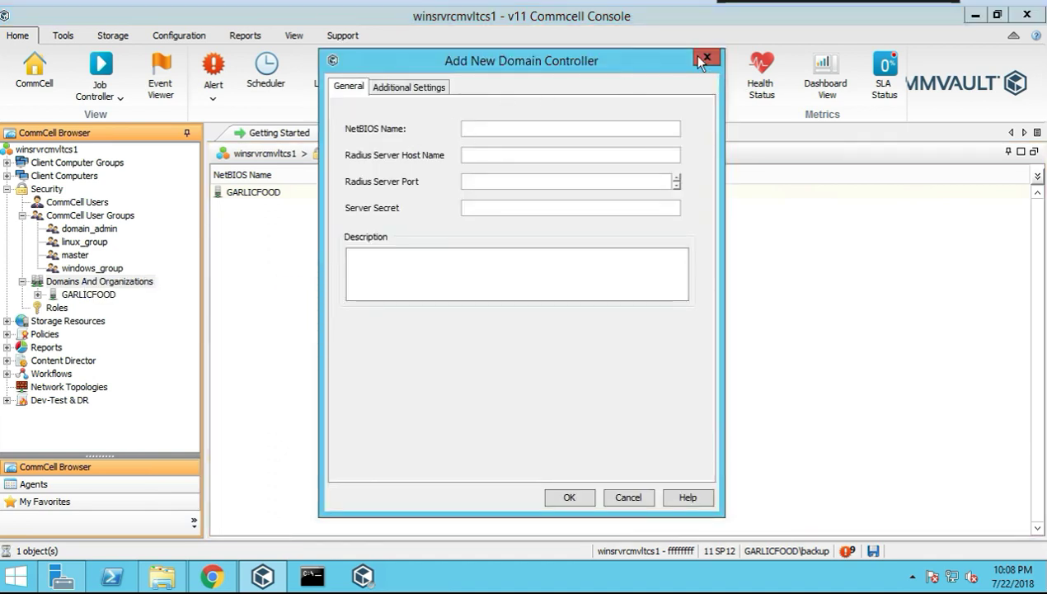
pyautogui.press('Escape')
pyautogui.rightClick(90, 282)
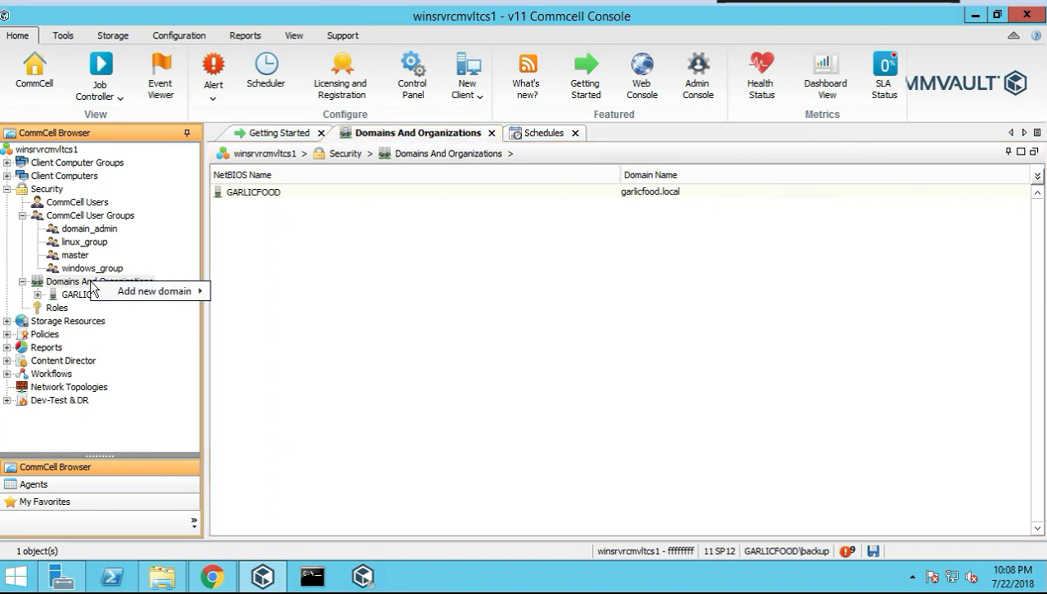
pyautogui.moveTo(154, 303)
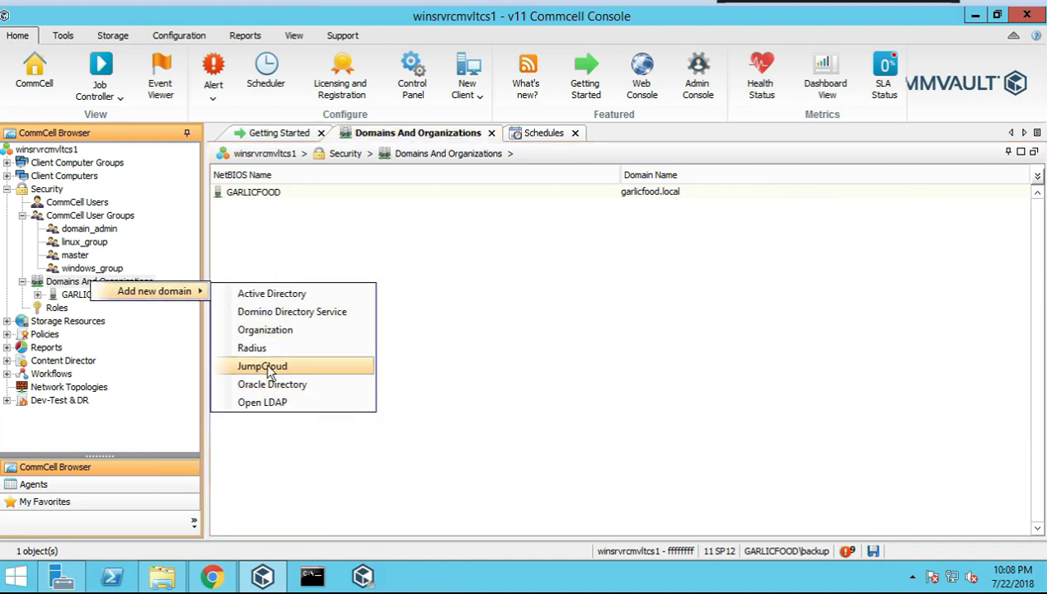
pyautogui.click(268, 369)
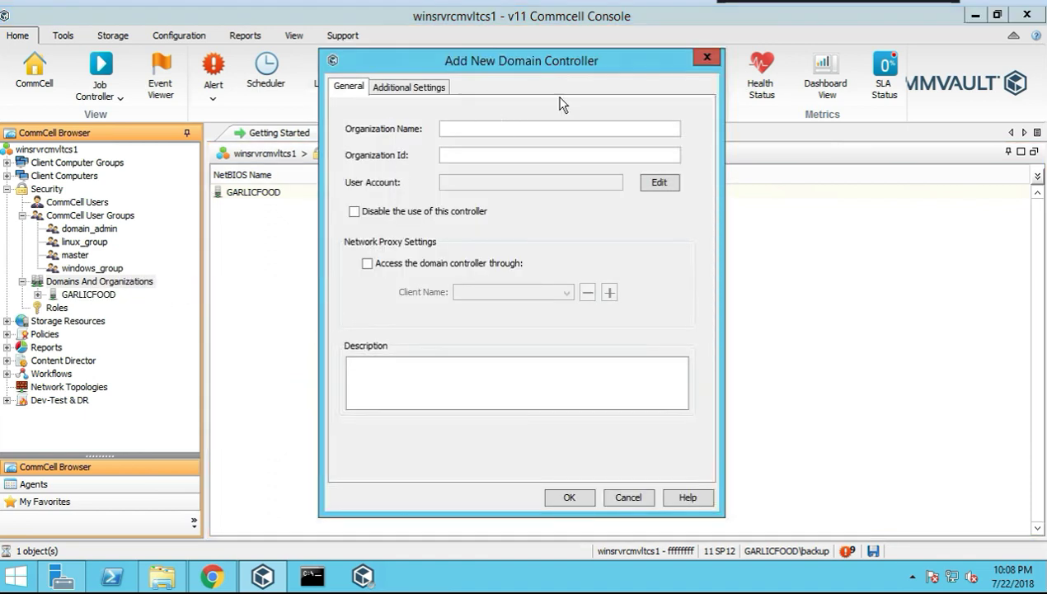
pyautogui.click(707, 57)
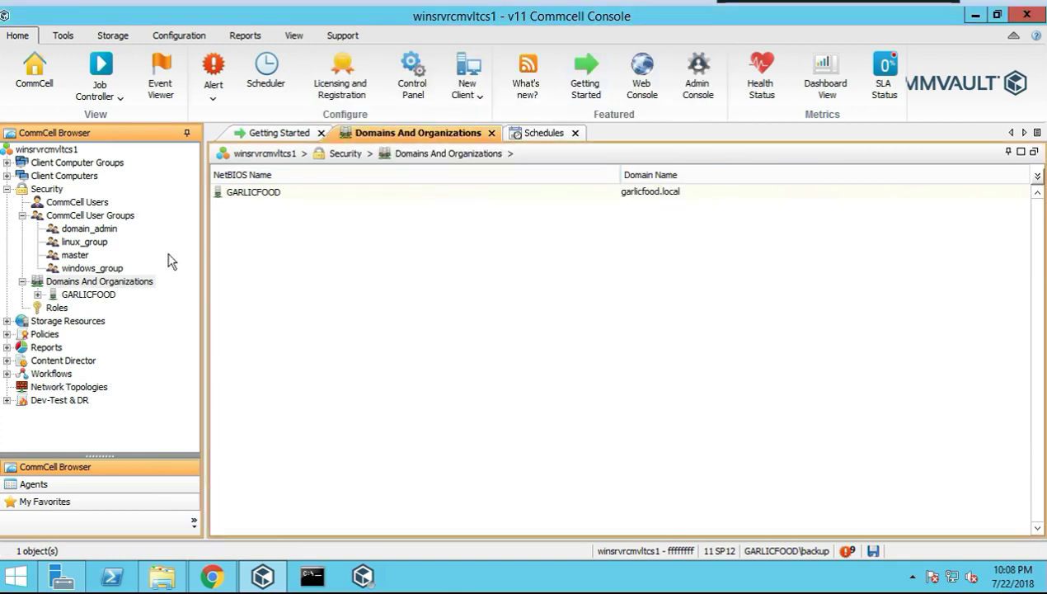
# Preview the Oracle Directory and Open LDAP add-domain forms, closing each without saving
pyautogui.rightClick(120, 287)
pyautogui.moveTo(190, 294)
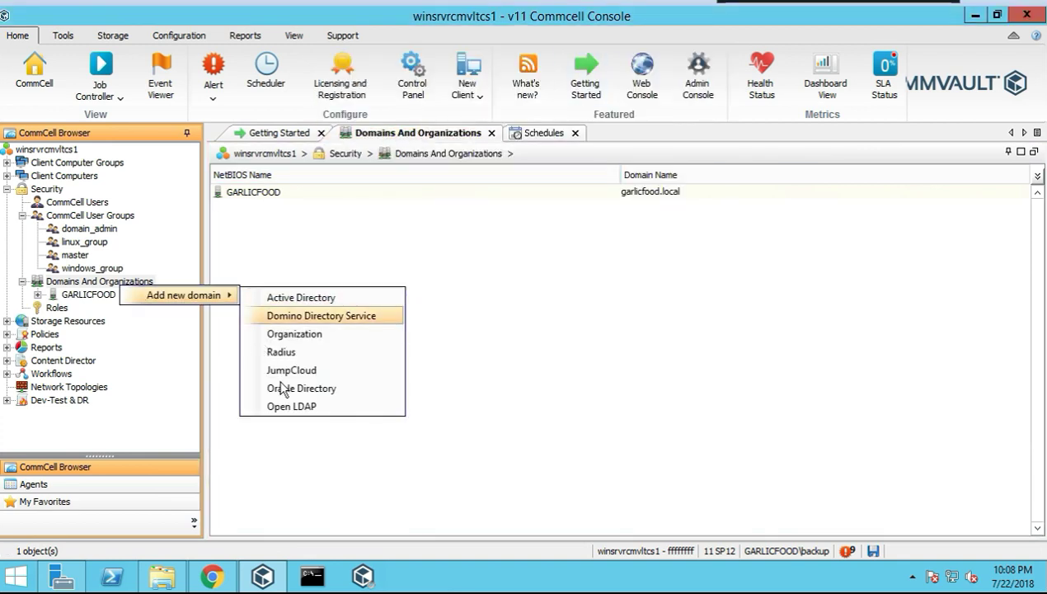
pyautogui.click(299, 391)
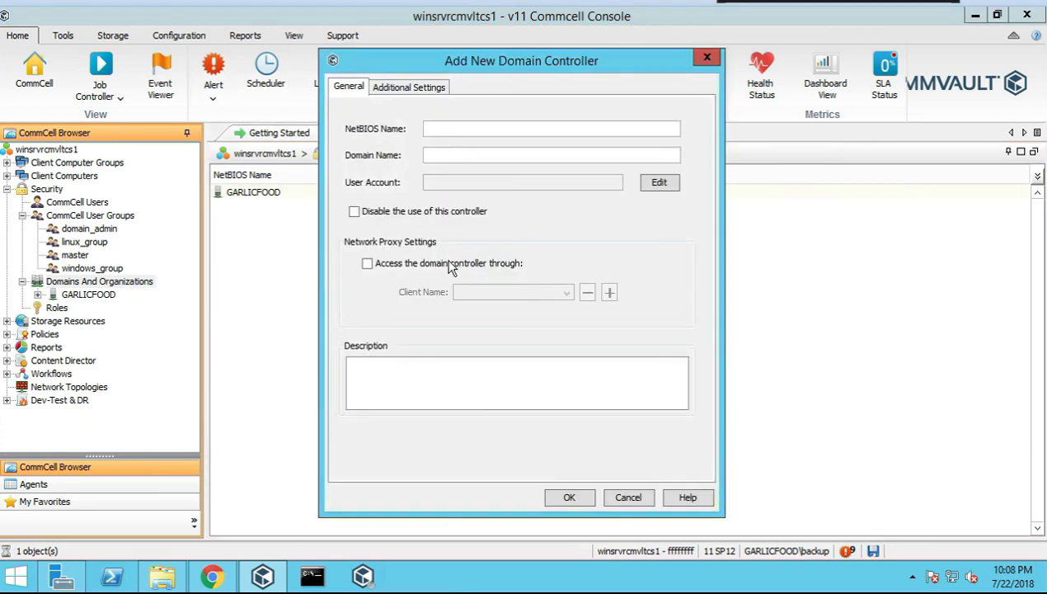
pyautogui.click(707, 58)
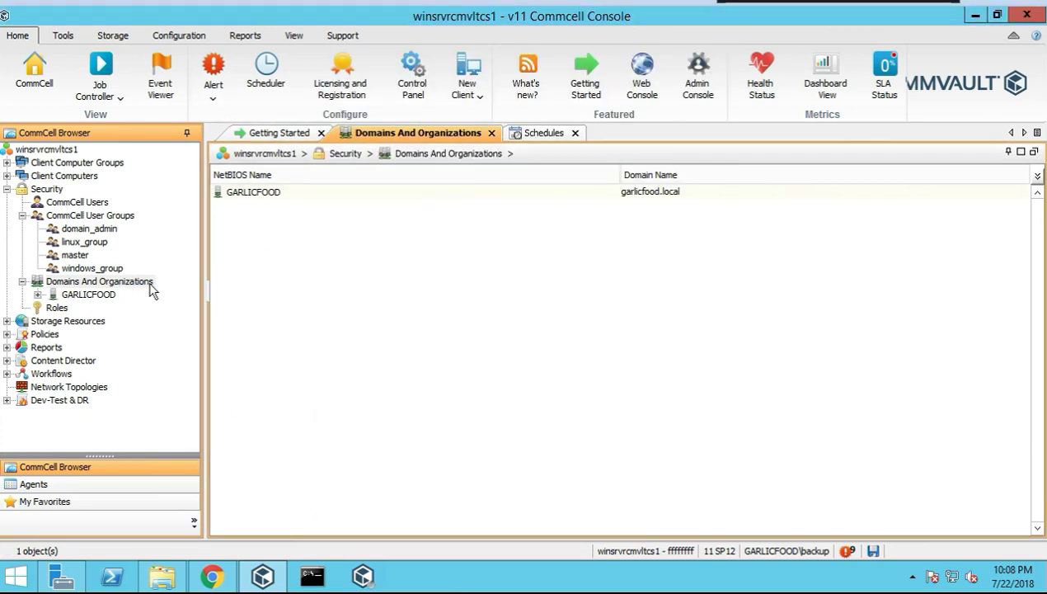
pyautogui.rightClick(123, 283)
pyautogui.moveTo(185, 292)
pyautogui.click(271, 403)
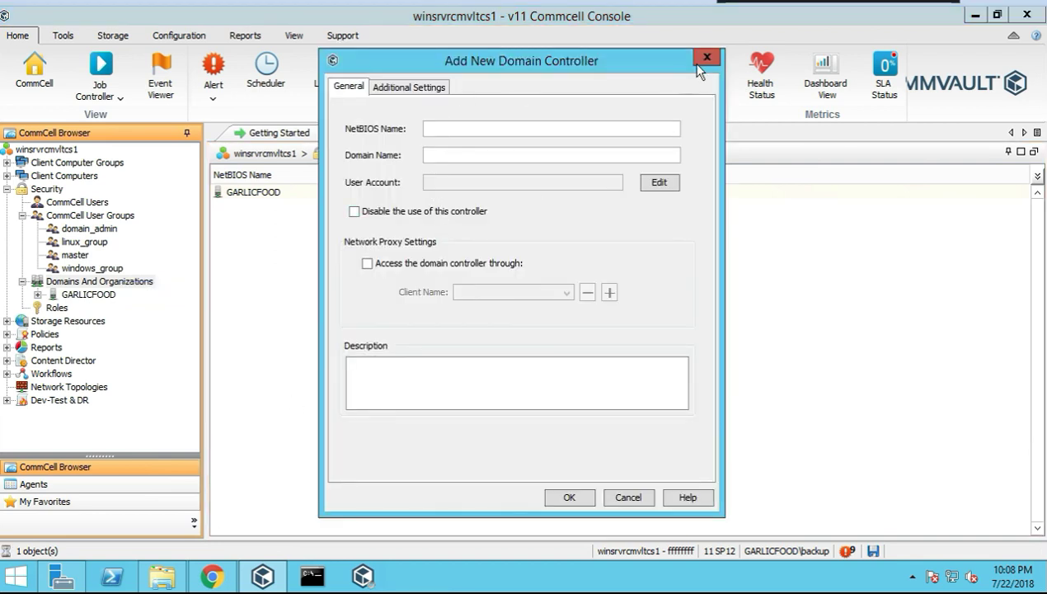
pyautogui.click(705, 58)
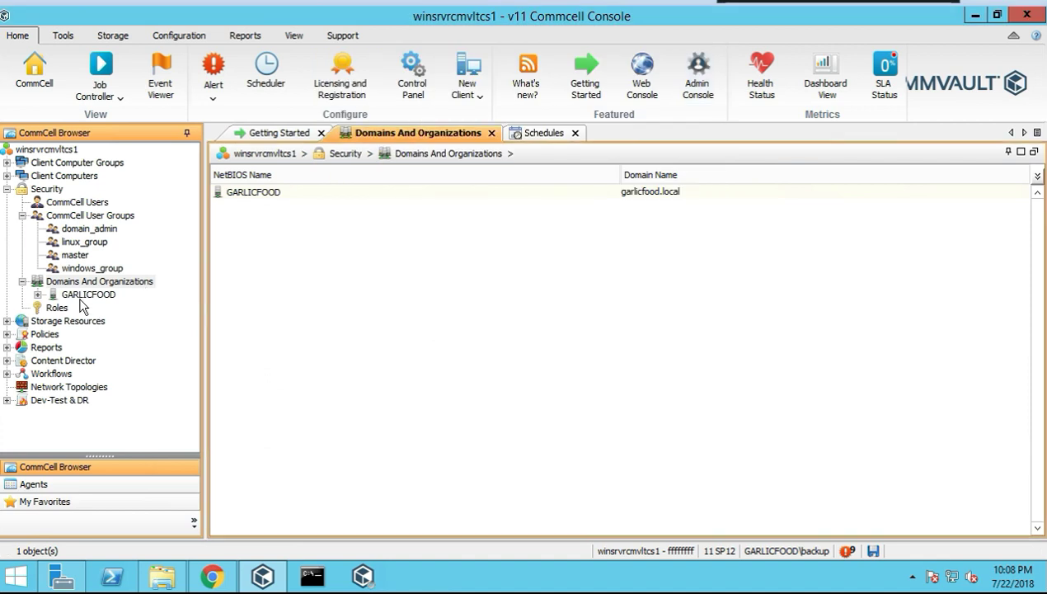
# Expand GARLICFOOD and open its domain controller properties
pyautogui.click(38, 294)
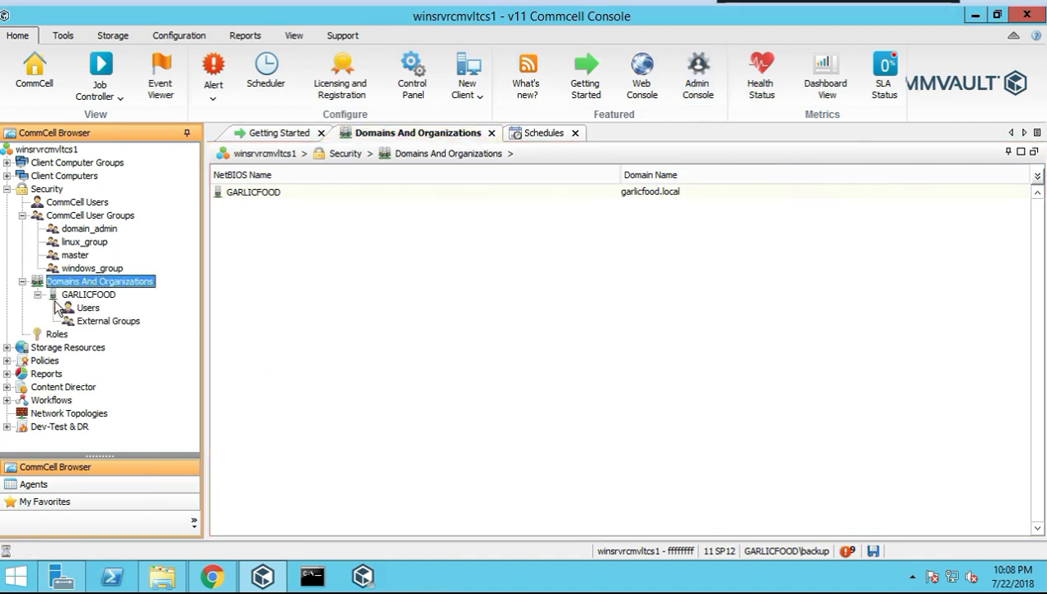
pyautogui.click(89, 297)
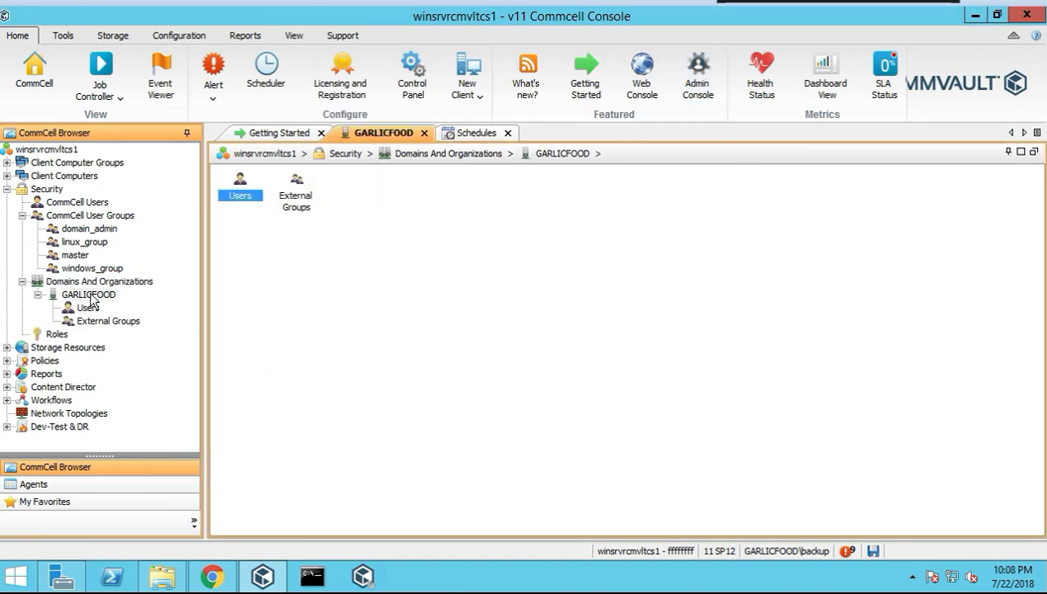
pyautogui.rightClick(131, 330)
pyautogui.click(138, 325)
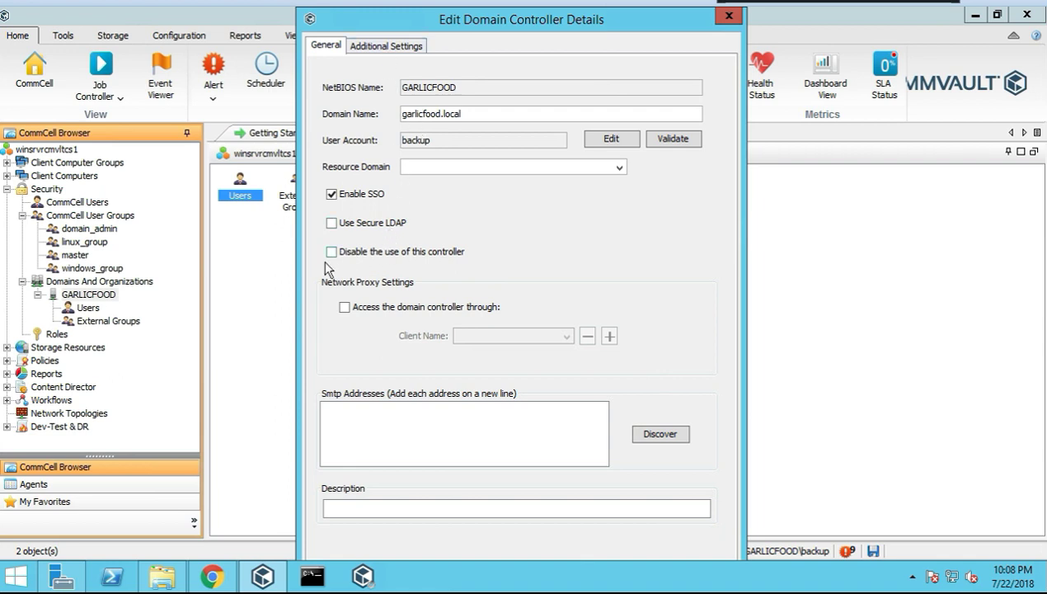
# Browse the available additional settings via Lookup, then cancel and close the properties unchanged
pyautogui.click(385, 51)
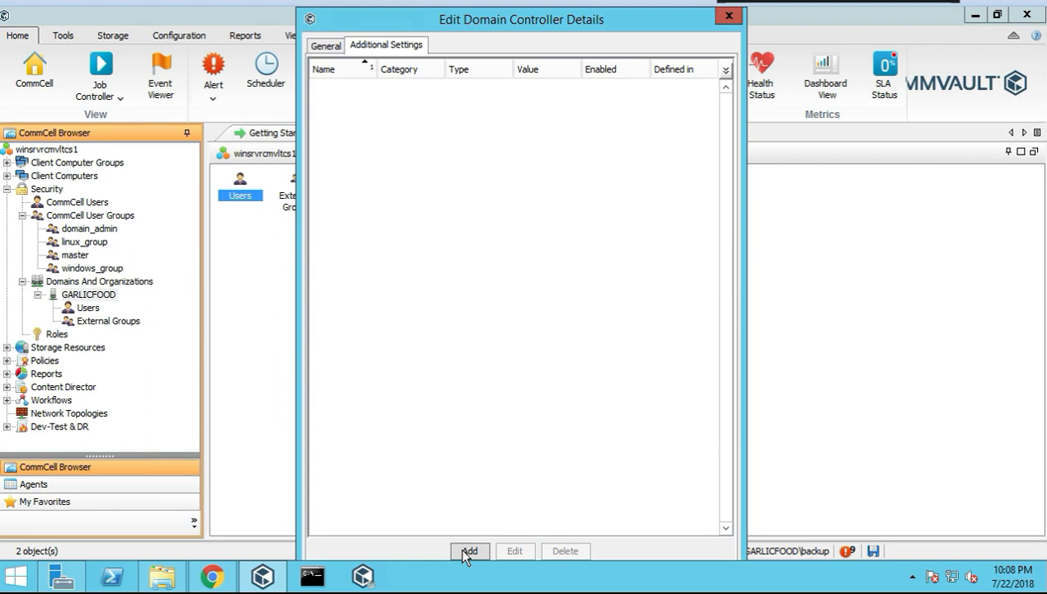
pyautogui.click(467, 550)
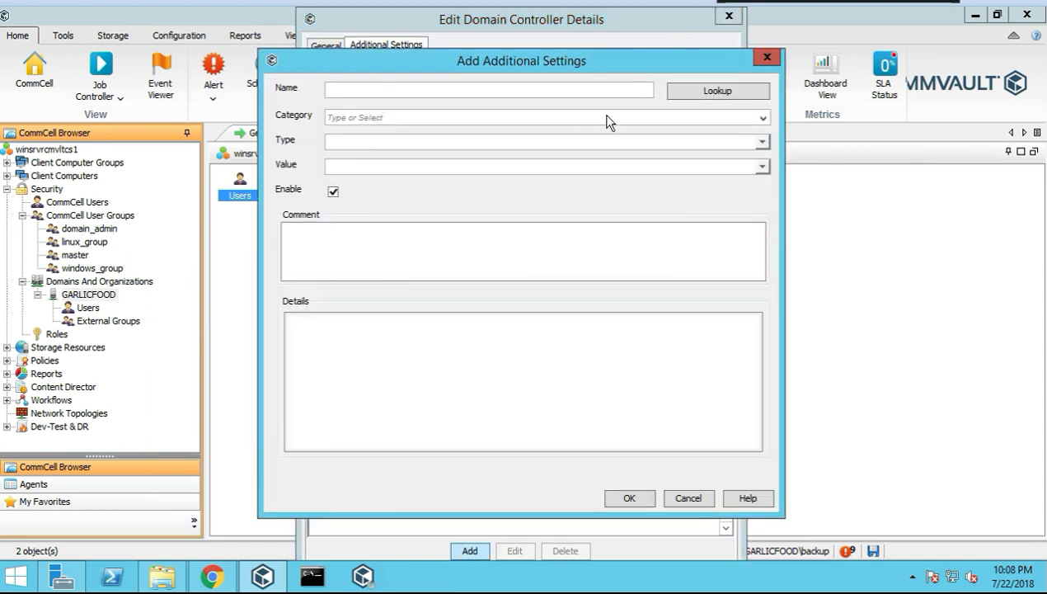
pyautogui.click(714, 97)
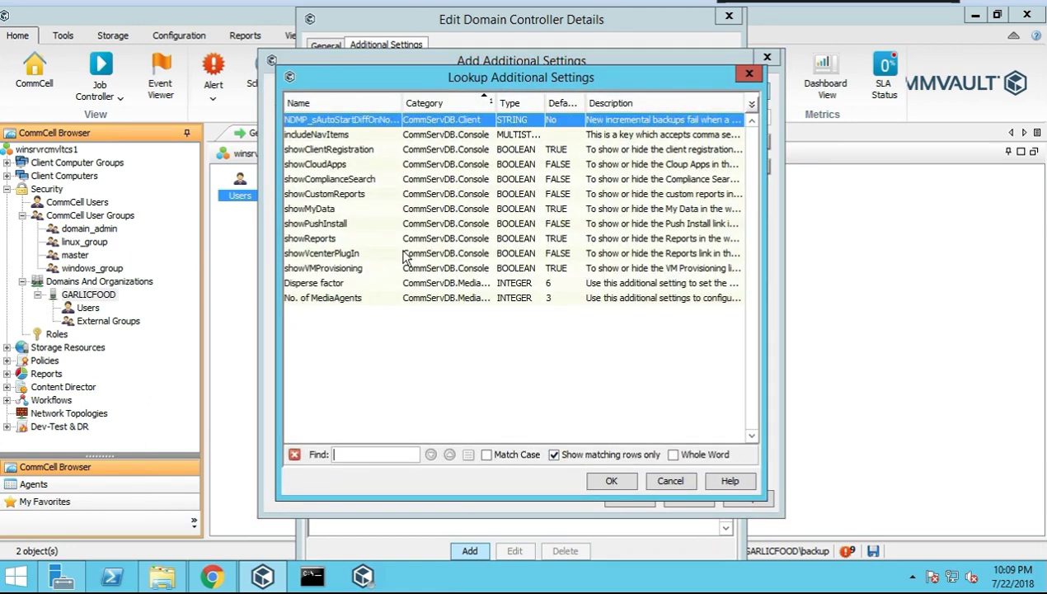
pyautogui.click(747, 73)
pyautogui.click(765, 56)
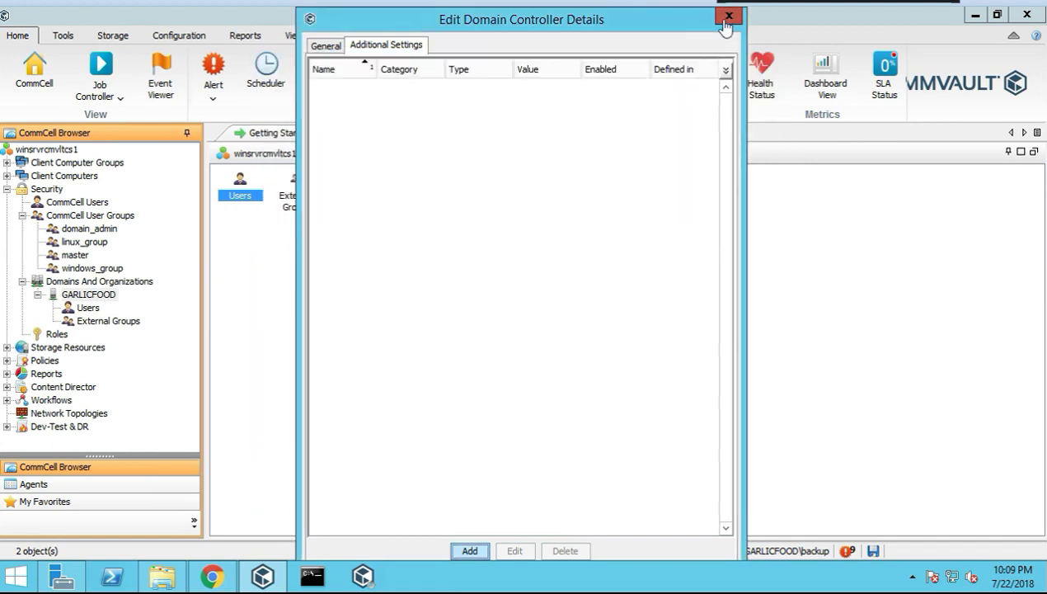
pyautogui.click(727, 18)
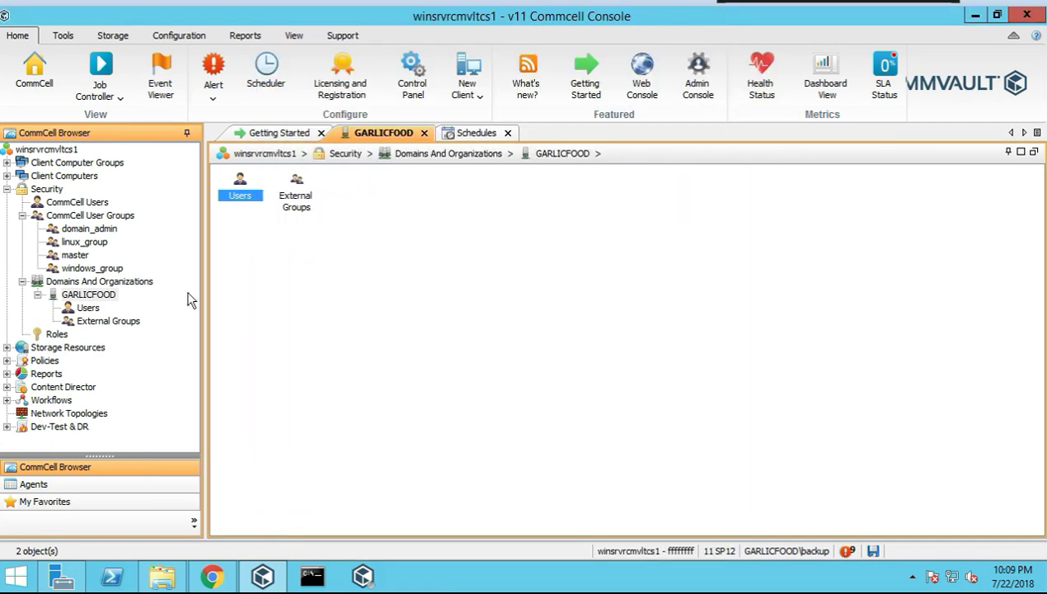
# List GARLICFOOD's Users and External Groups, then show the Roles list
pyautogui.click(86, 308)
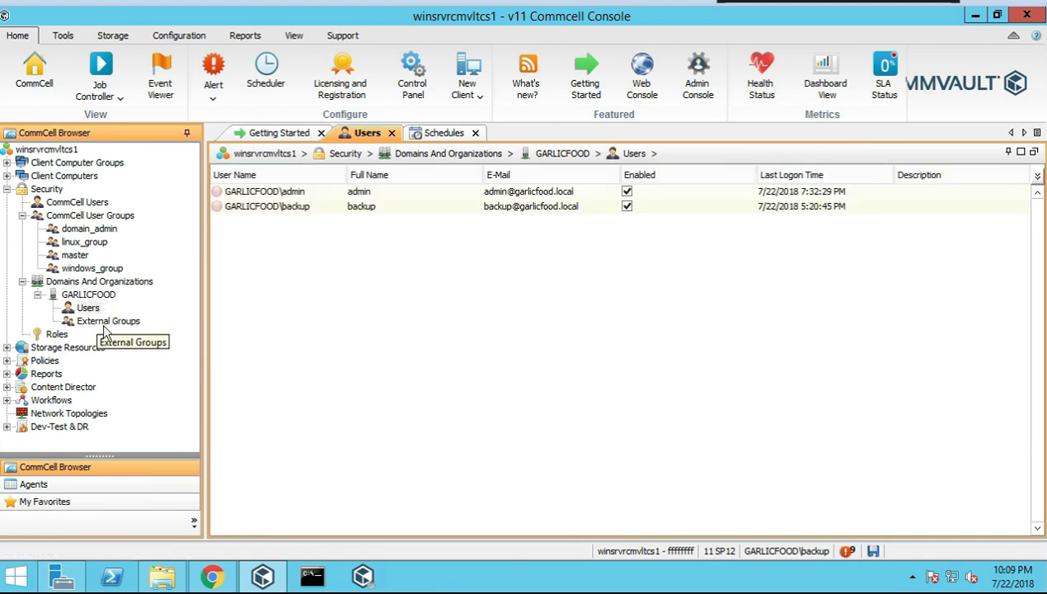
pyautogui.click(102, 322)
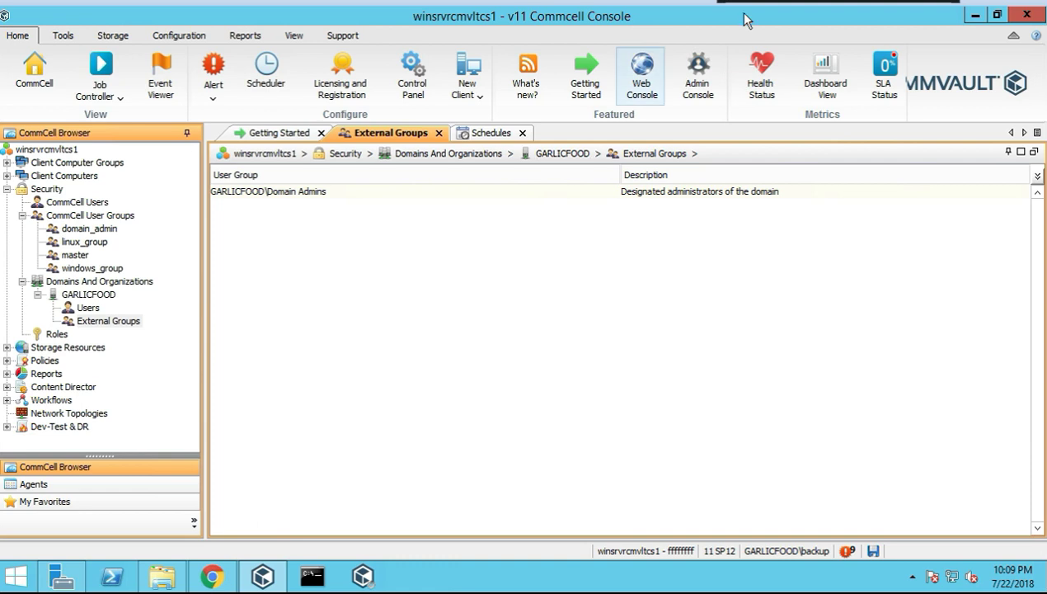
pyautogui.click(57, 335)
pyautogui.rightClick(58, 336)
# Narrow the Status and Name columns of the Roles list to widen Description
pyautogui.click(301, 442)
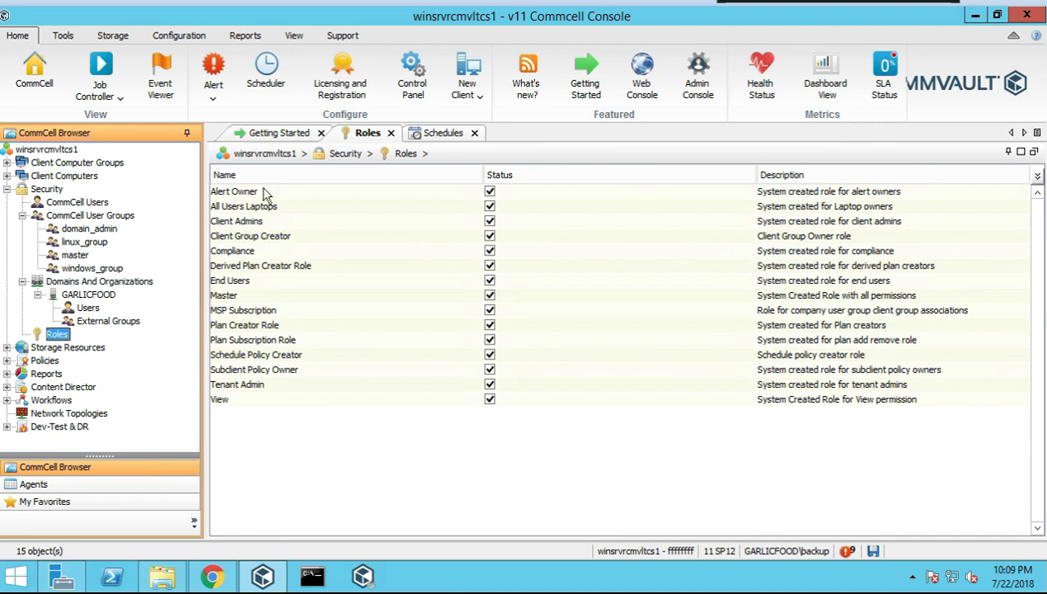
pyautogui.click(254, 192)
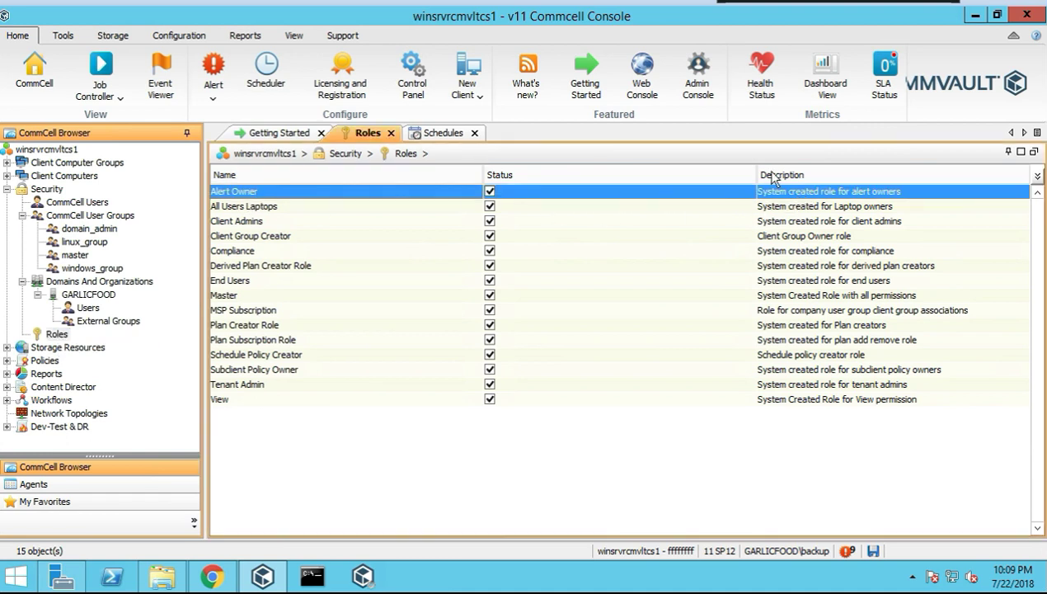
pyautogui.moveTo(721, 177); pyautogui.dragTo(567, 192)
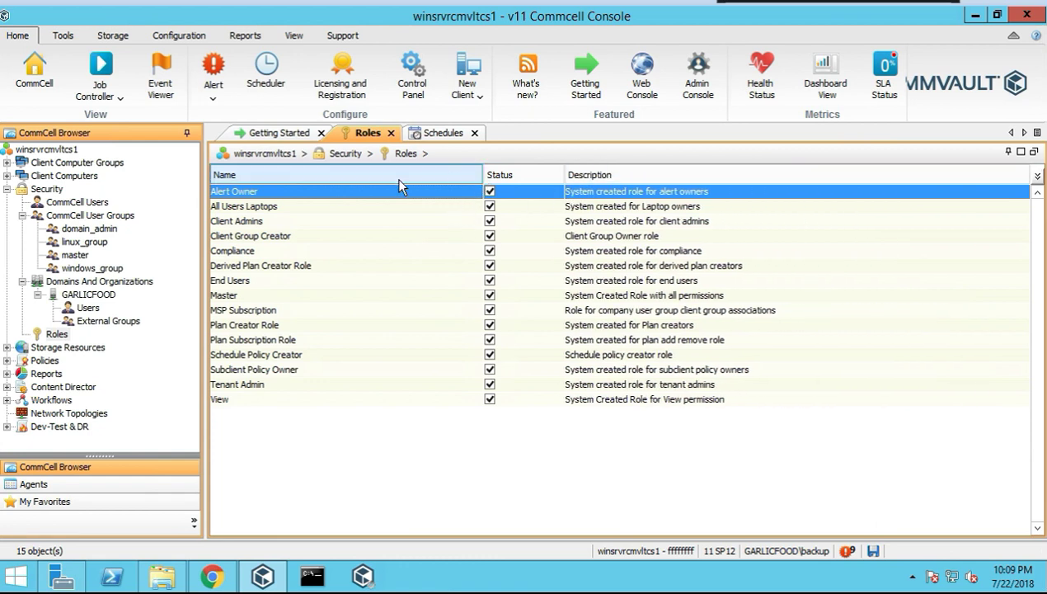
pyautogui.moveTo(483, 176); pyautogui.dragTo(399, 183)
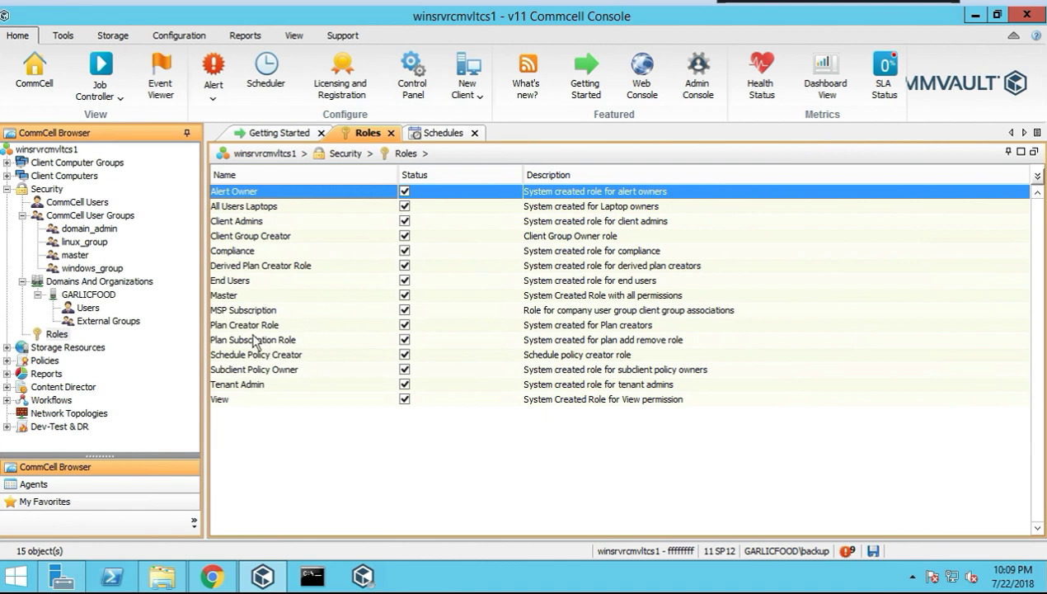
# Review the Client Admins role's associations, security and permissions, cancel, and collapse Security
pyautogui.click(235, 282)
pyautogui.click(249, 252)
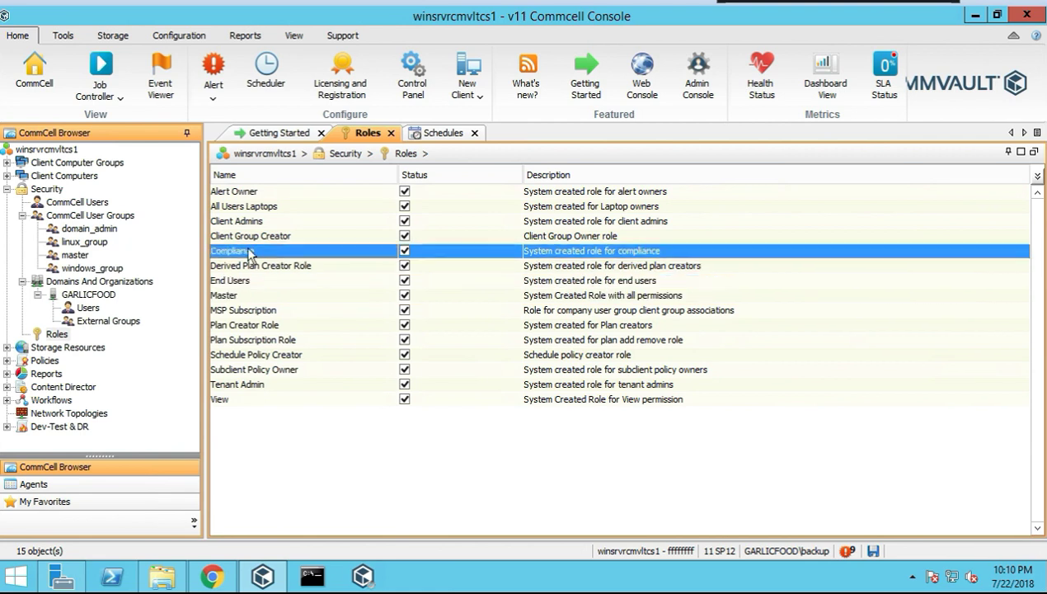
pyautogui.click(262, 221)
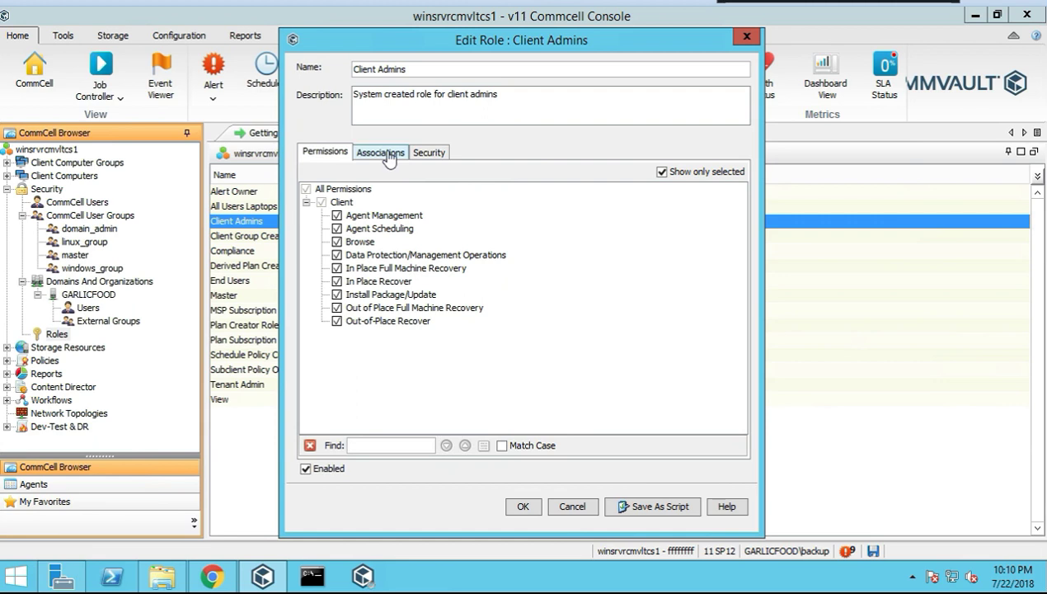
pyautogui.click(363, 152)
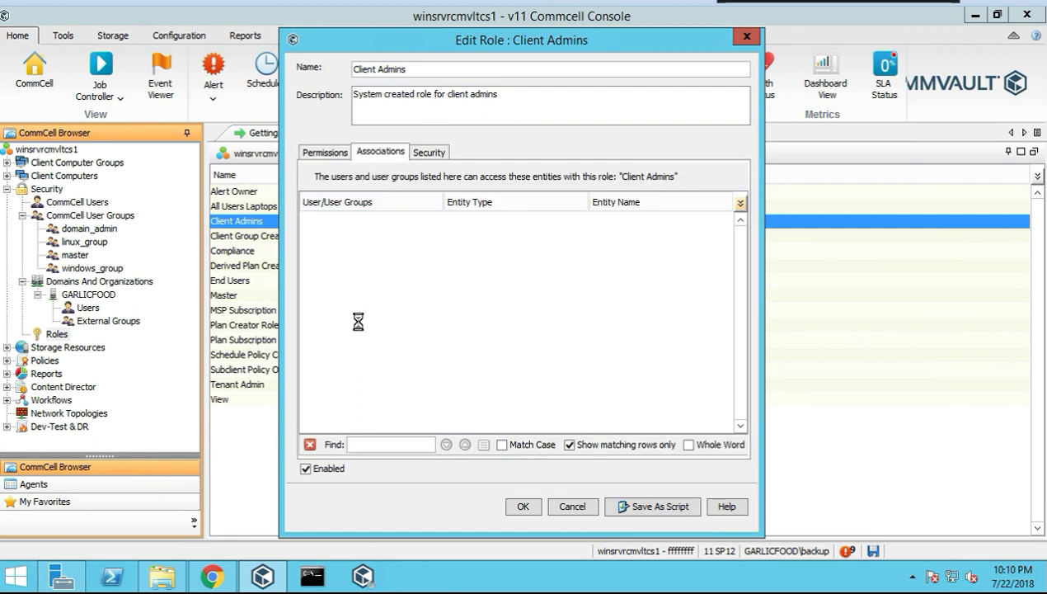
pyautogui.click(422, 152)
pyautogui.click(314, 152)
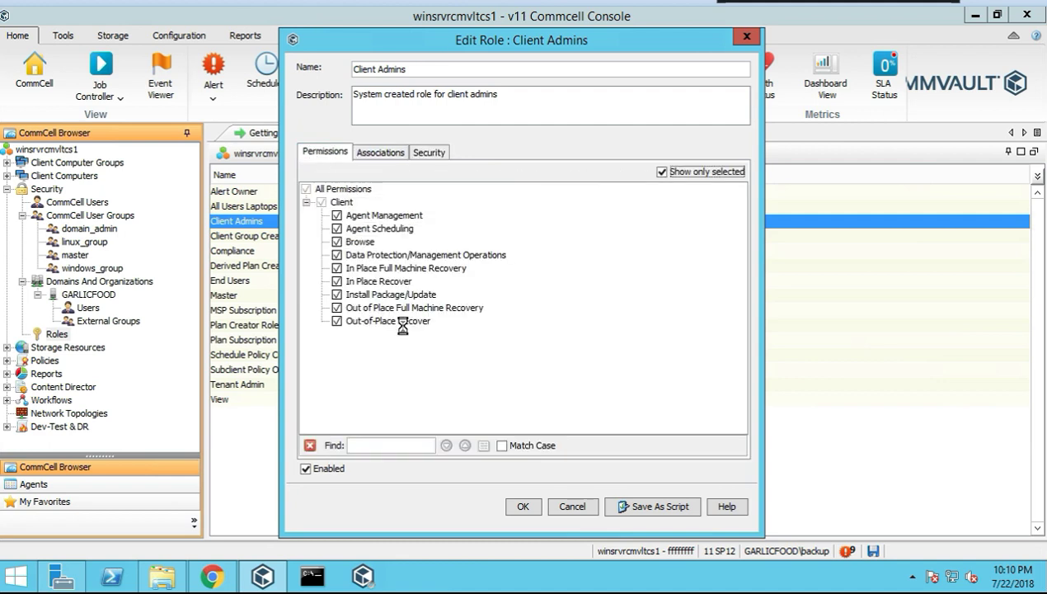
pyautogui.click(583, 506)
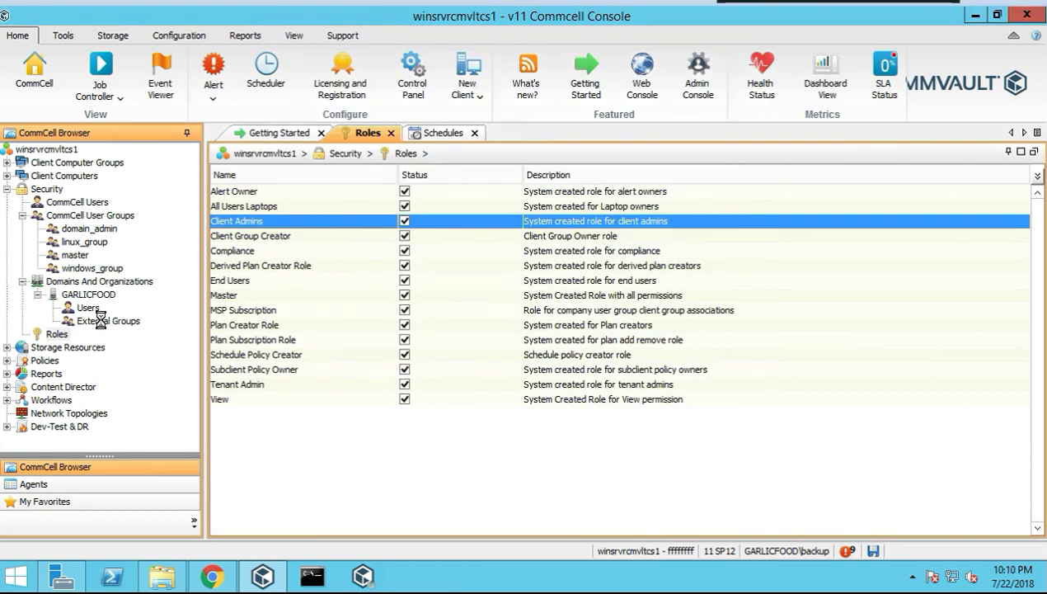
pyautogui.click(7, 190)
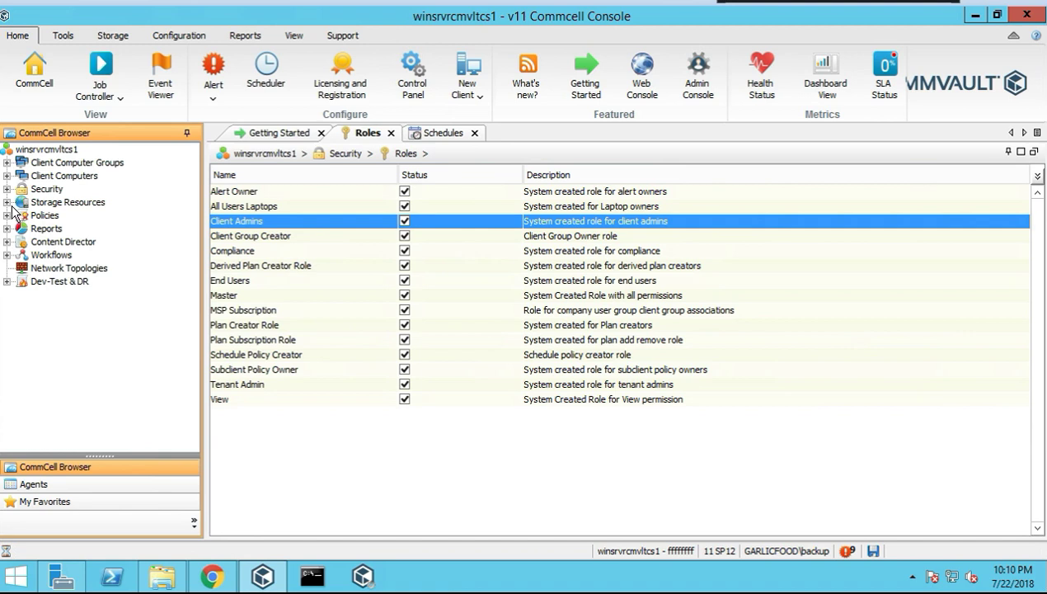
pyautogui.doubleClick(18, 203)
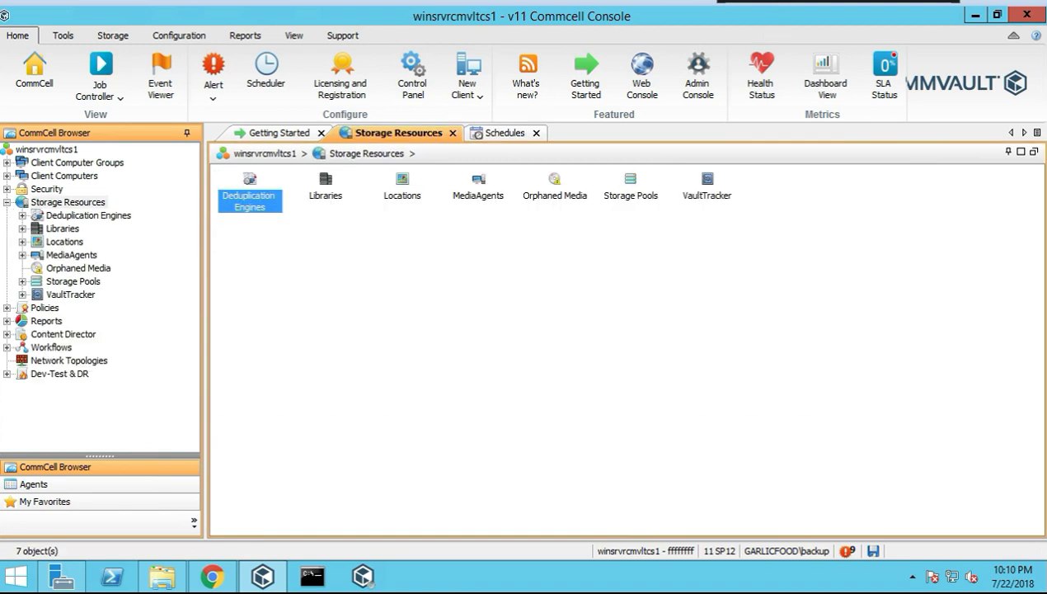
pyautogui.rightClick(71, 203)
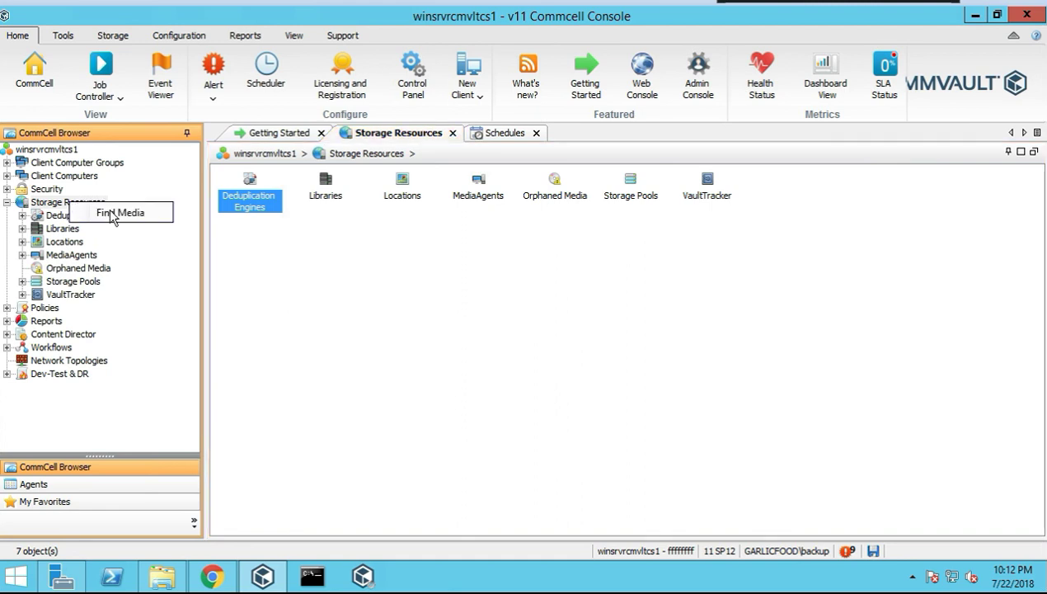
pyautogui.click(117, 213)
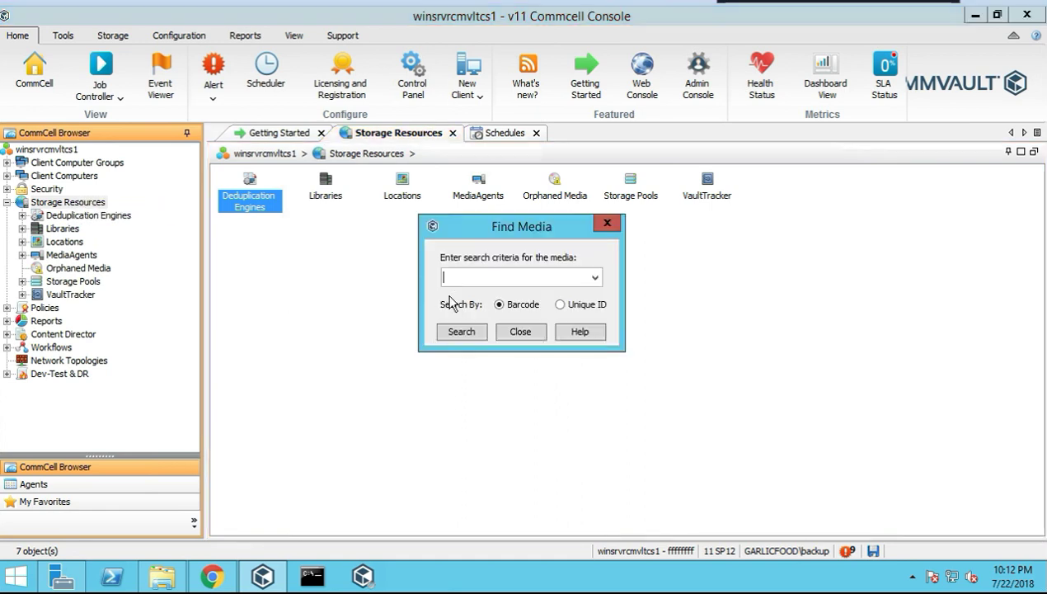
pyautogui.click(595, 277)
pyautogui.click(594, 277)
pyautogui.click(559, 305)
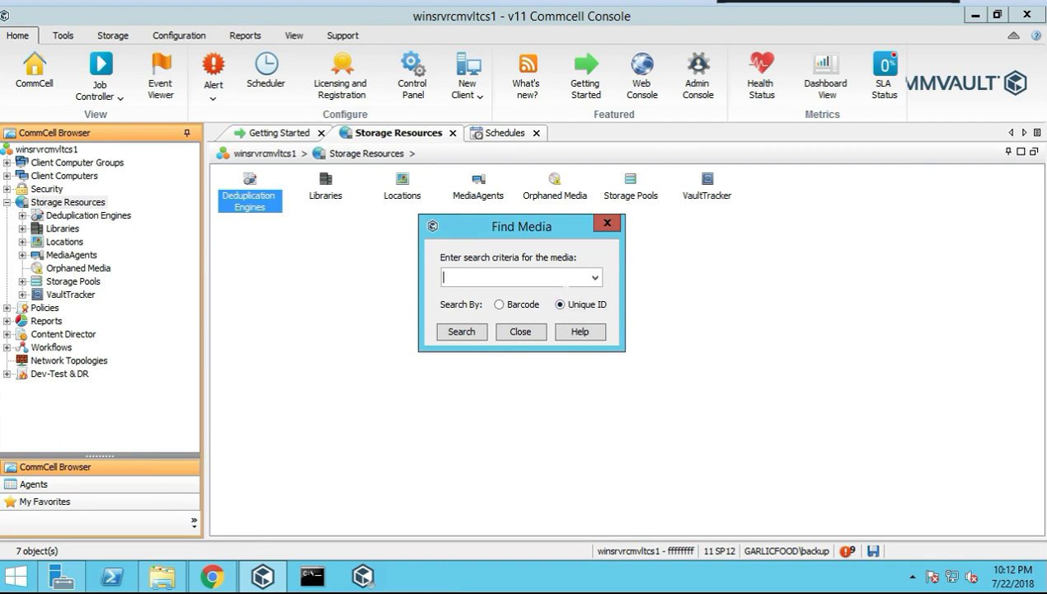
pyautogui.click(470, 334)
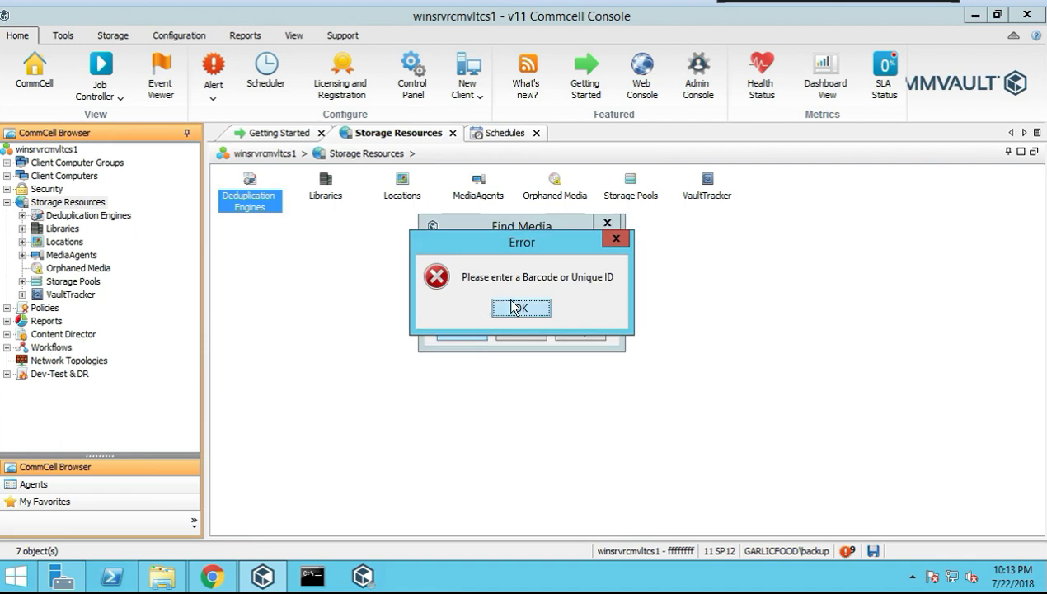
pyautogui.click(521, 307)
pyautogui.click(522, 333)
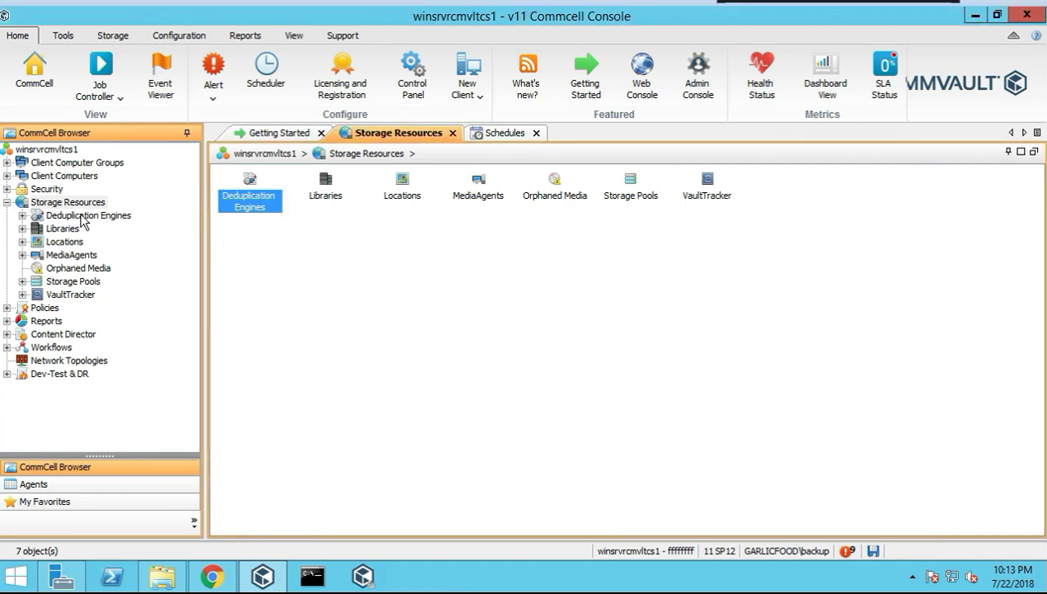
# Show the Deduplication Engines list and try its Excel and PDF exports, cancelling both
pyautogui.click(88, 217)
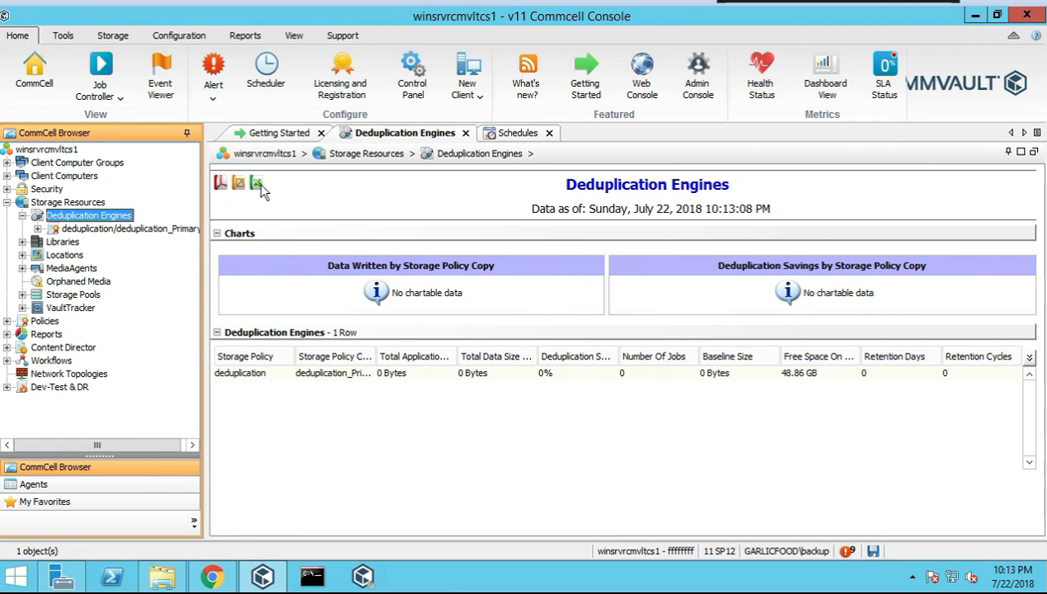
pyautogui.click(256, 182)
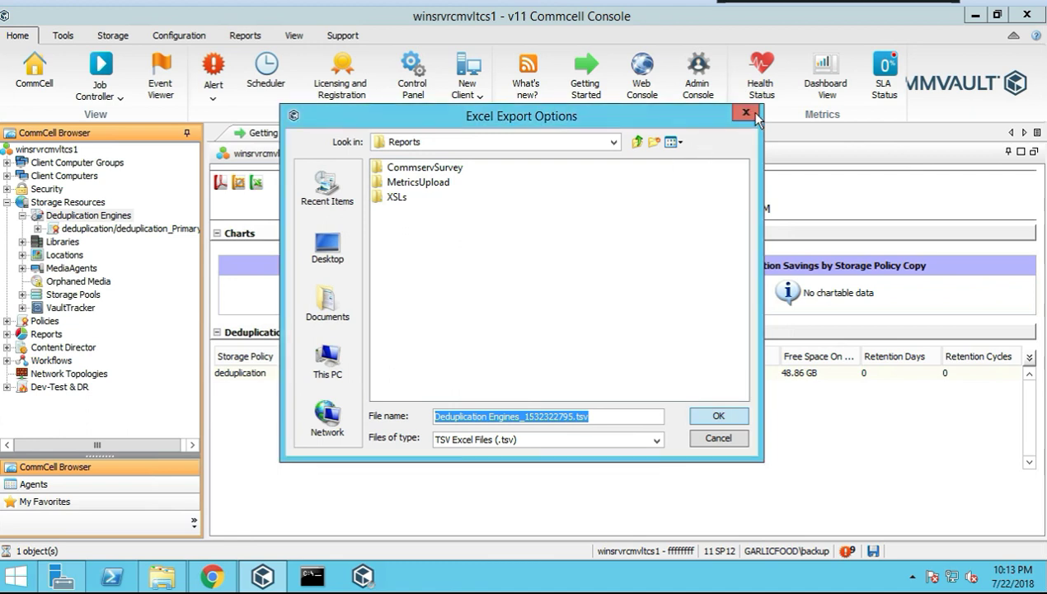
pyautogui.click(745, 112)
pyautogui.click(220, 183)
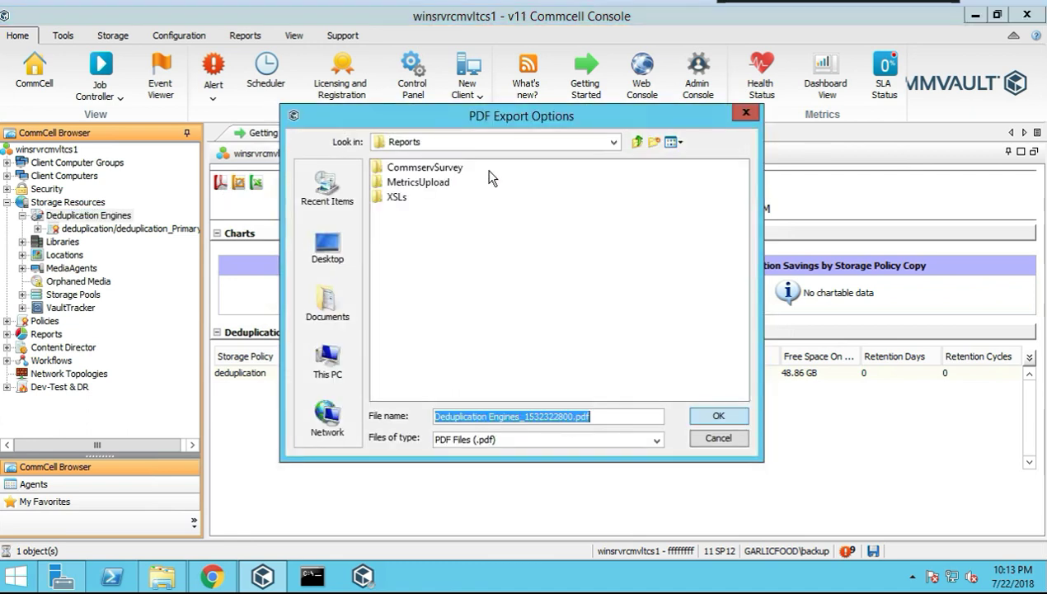
pyautogui.click(742, 117)
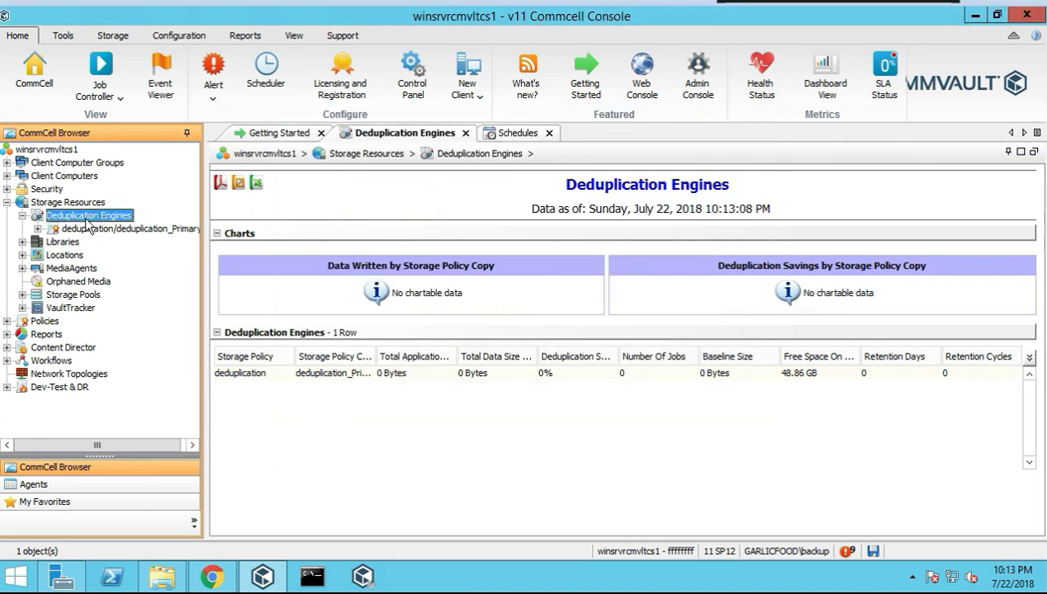
# Check the Deduplication Engines actions, then right-click deduplication_Primary to open its copy page
pyautogui.rightClick(87, 223)
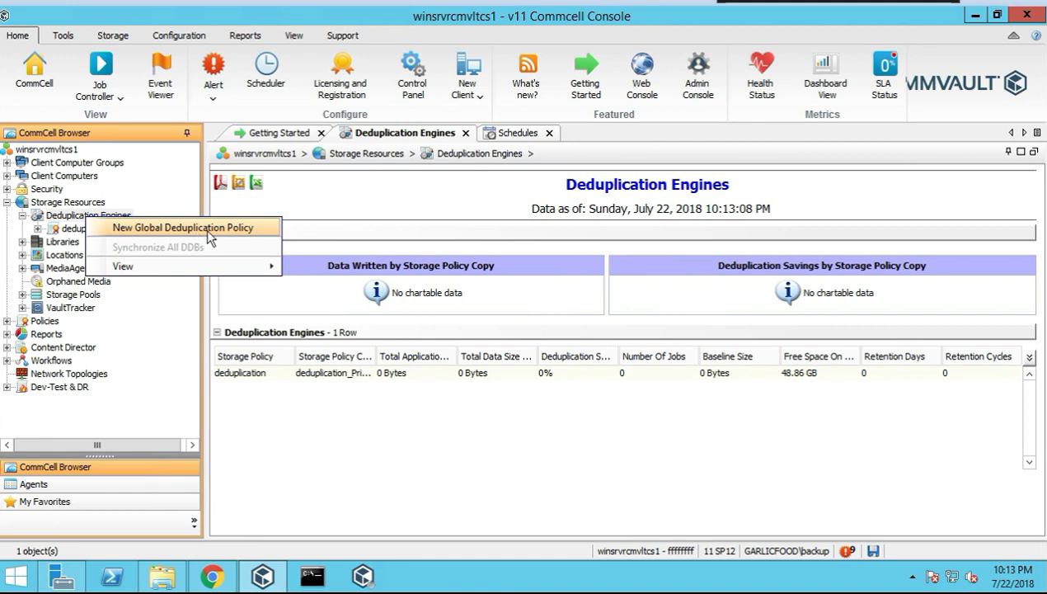
pyautogui.moveTo(261, 271)
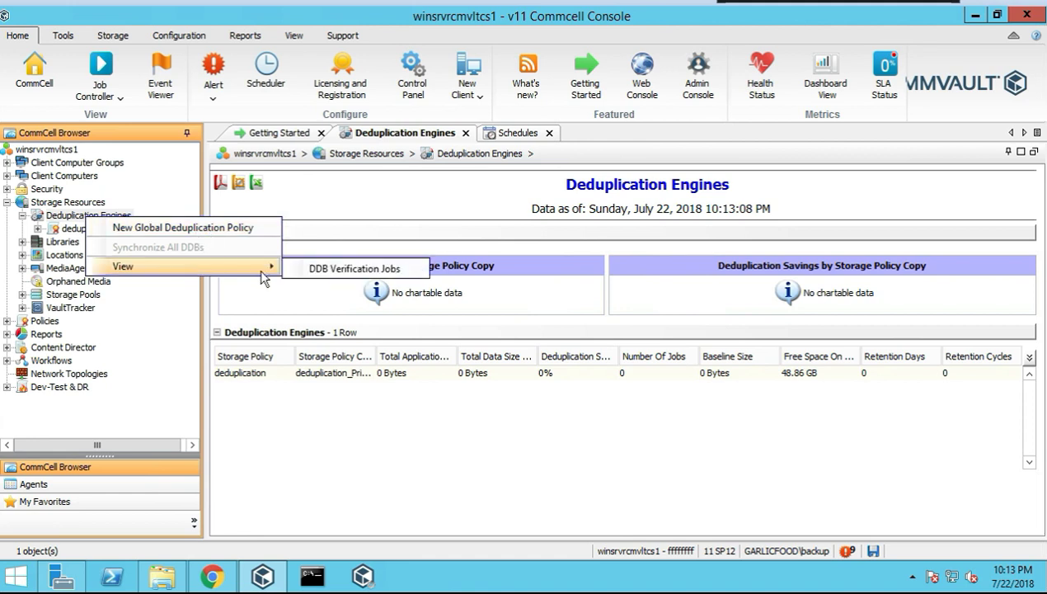
pyautogui.click(346, 270)
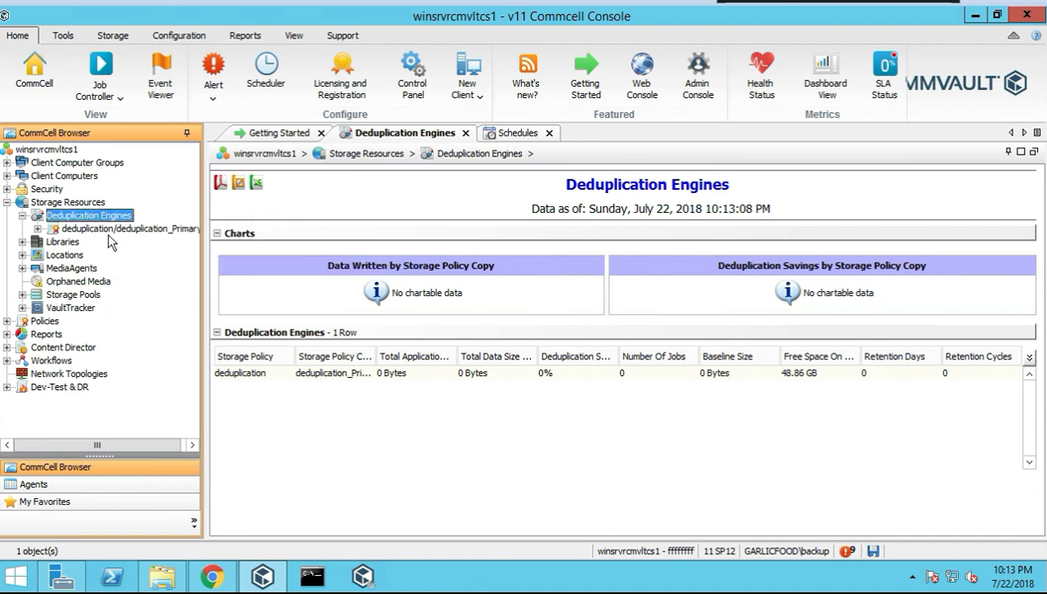
pyautogui.rightClick(111, 230)
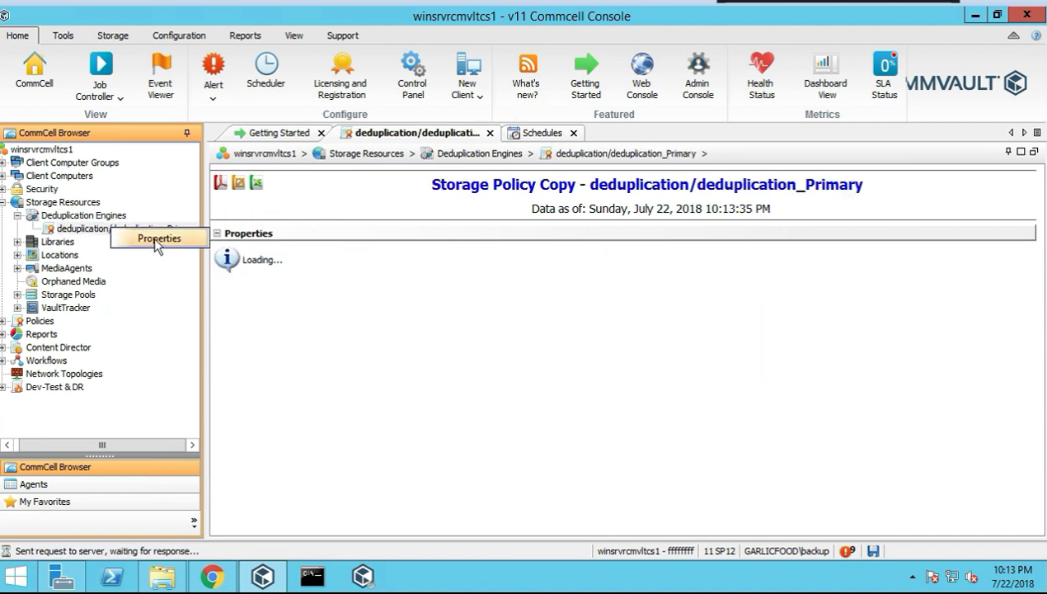
# Open deduplication_Primary's properties and review the Deduplication, Advanced encryption and General tabs
pyautogui.click(294, 262)
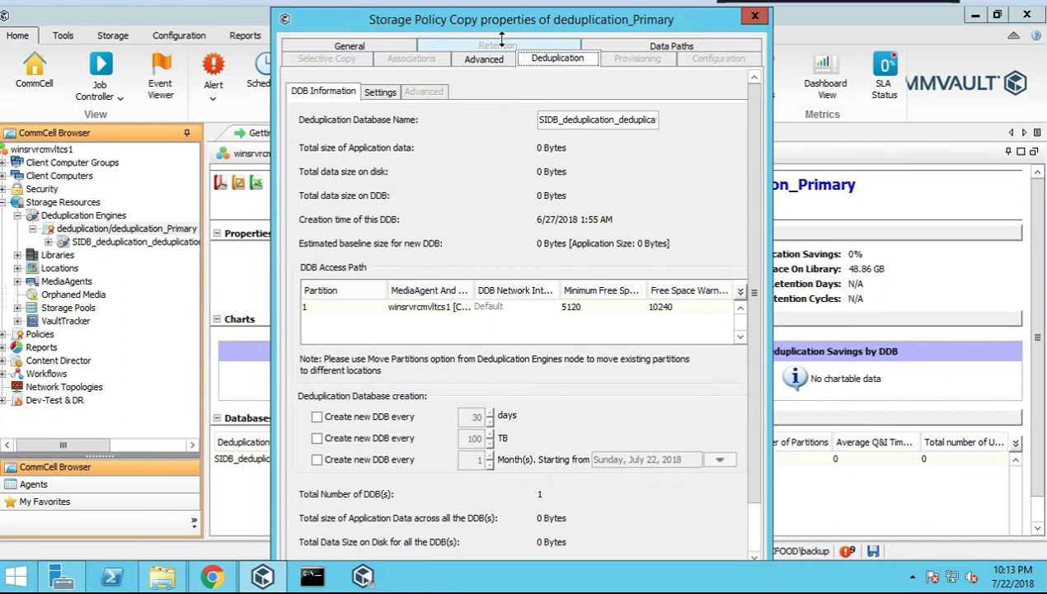
pyautogui.moveTo(413, 18); pyautogui.dragTo(366, 13)
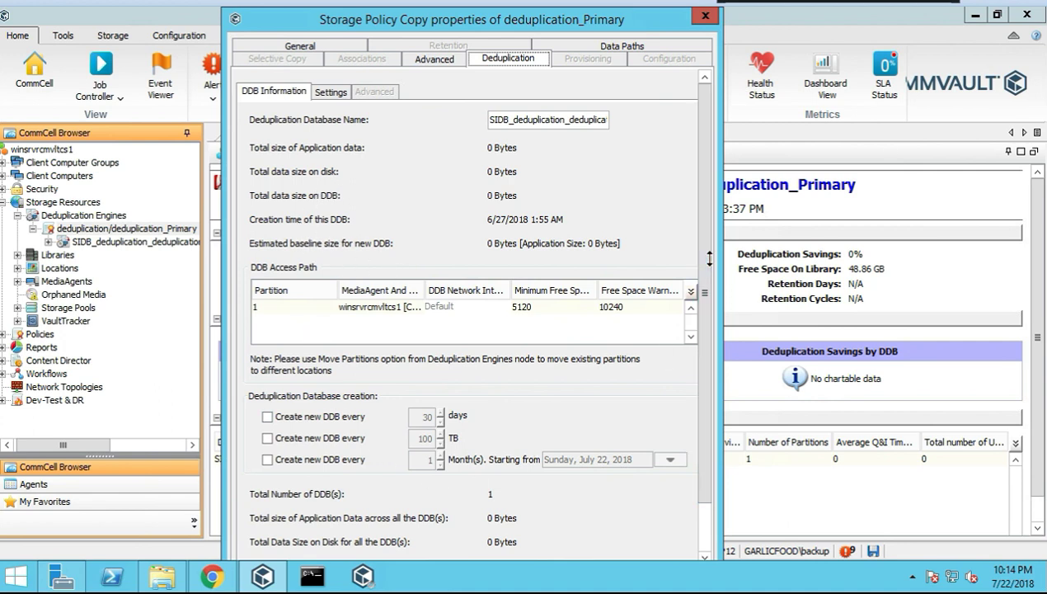
pyautogui.scroll(-1, 677, 266)
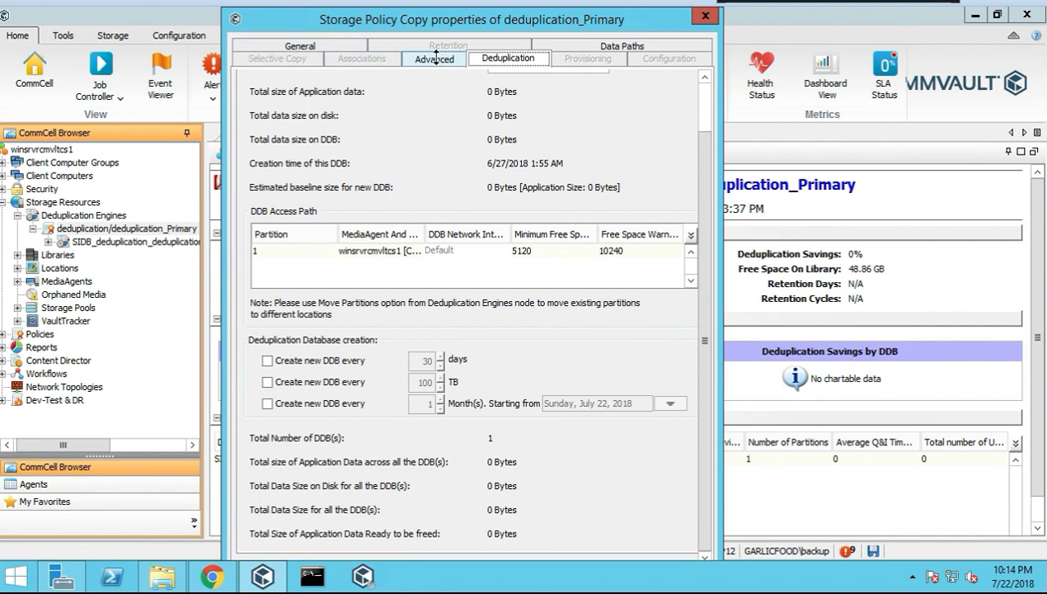
pyautogui.click(435, 58)
pyautogui.press('Tab')
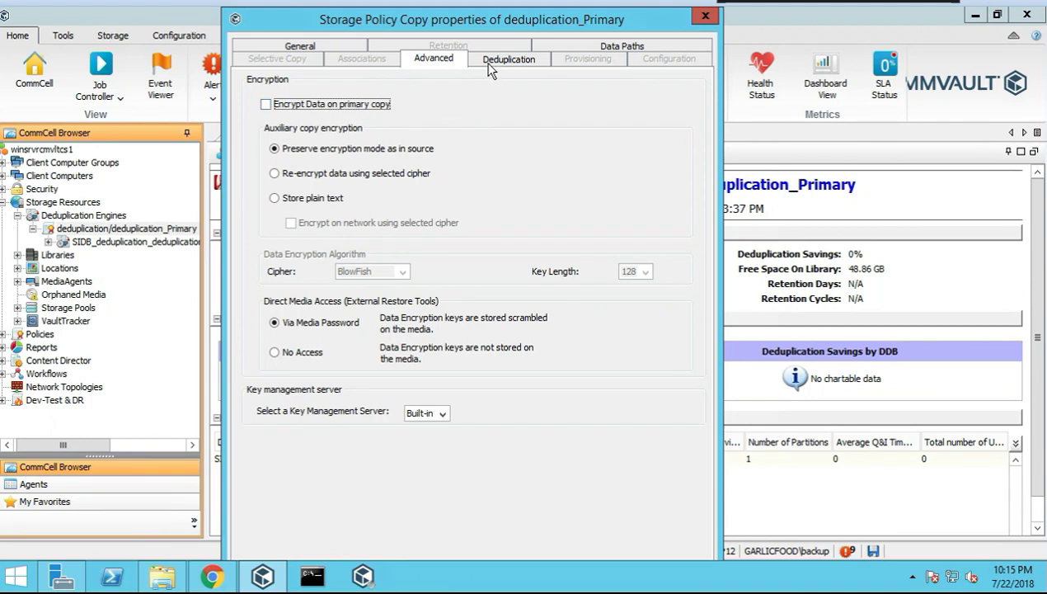
pyautogui.click(342, 51)
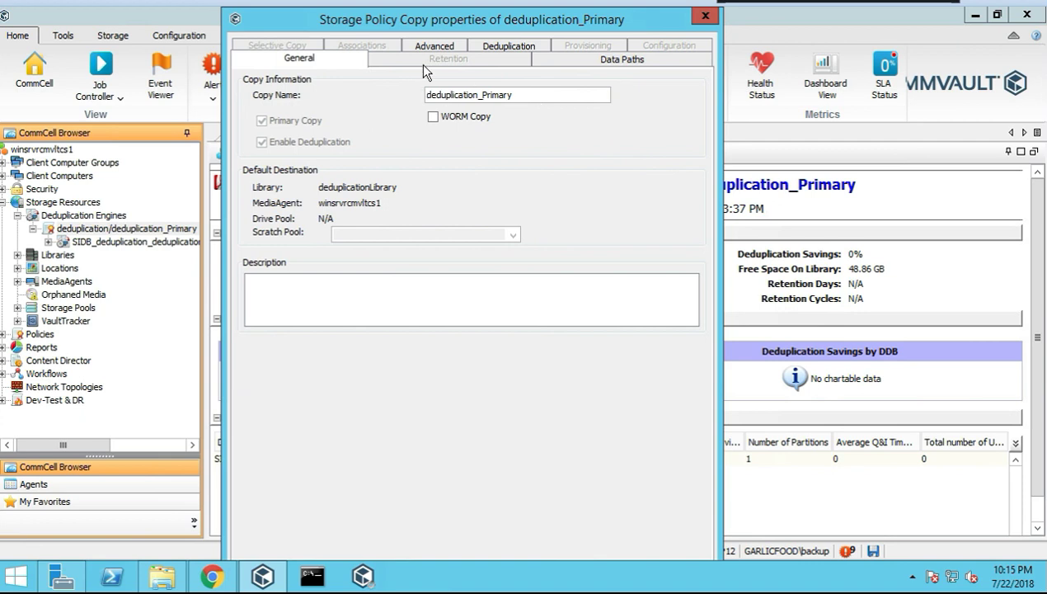
# Inspect the data path to deduplicationLibrary on winsrvrcmvltcs1, opening and cancelling its properties
pyautogui.click(601, 66)
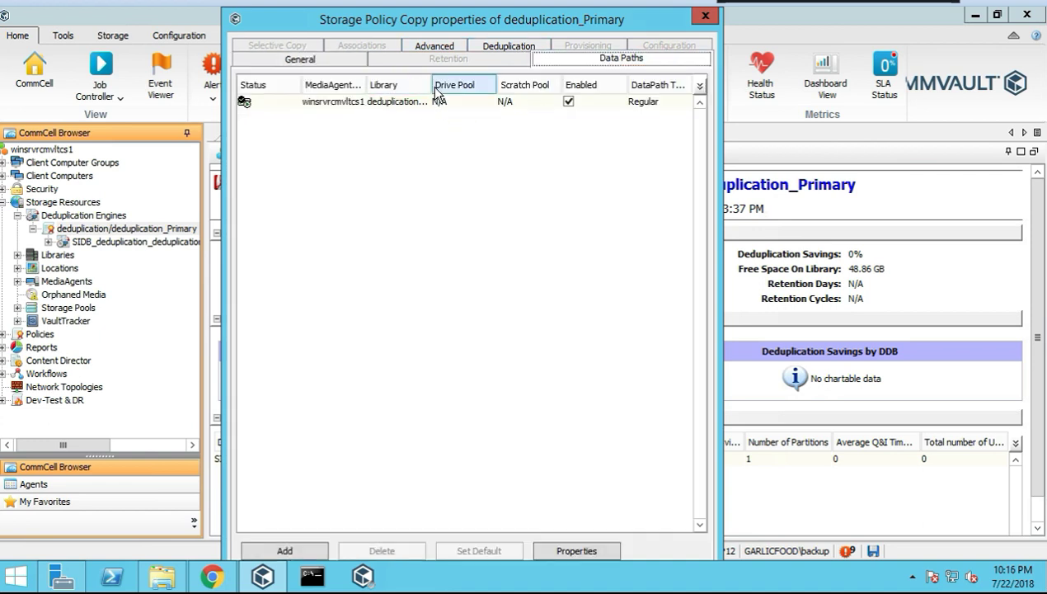
pyautogui.moveTo(434, 91); pyautogui.dragTo(499, 88)
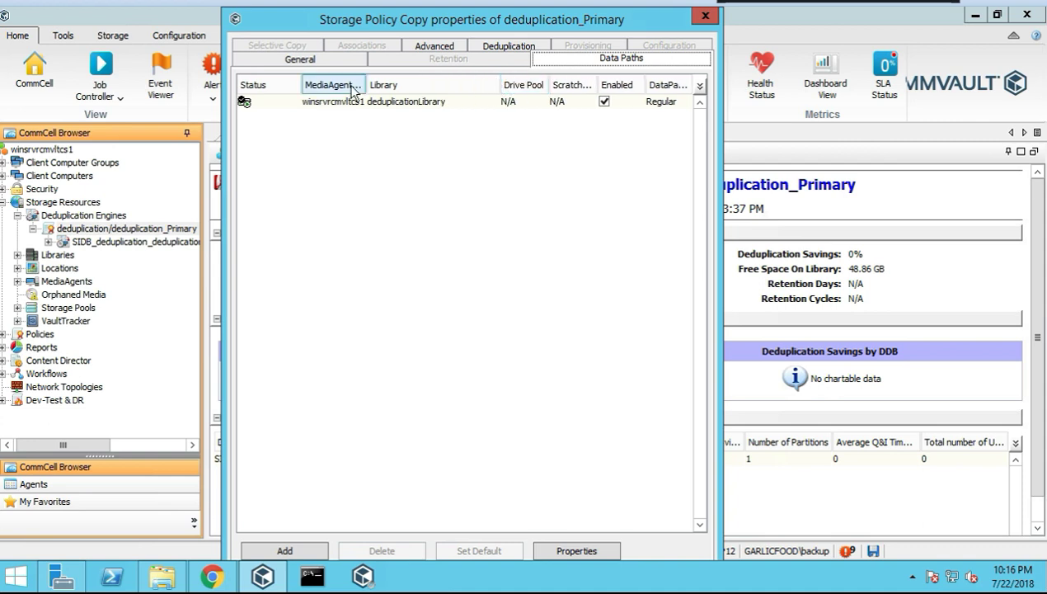
pyautogui.moveTo(368, 89); pyautogui.dragTo(419, 89)
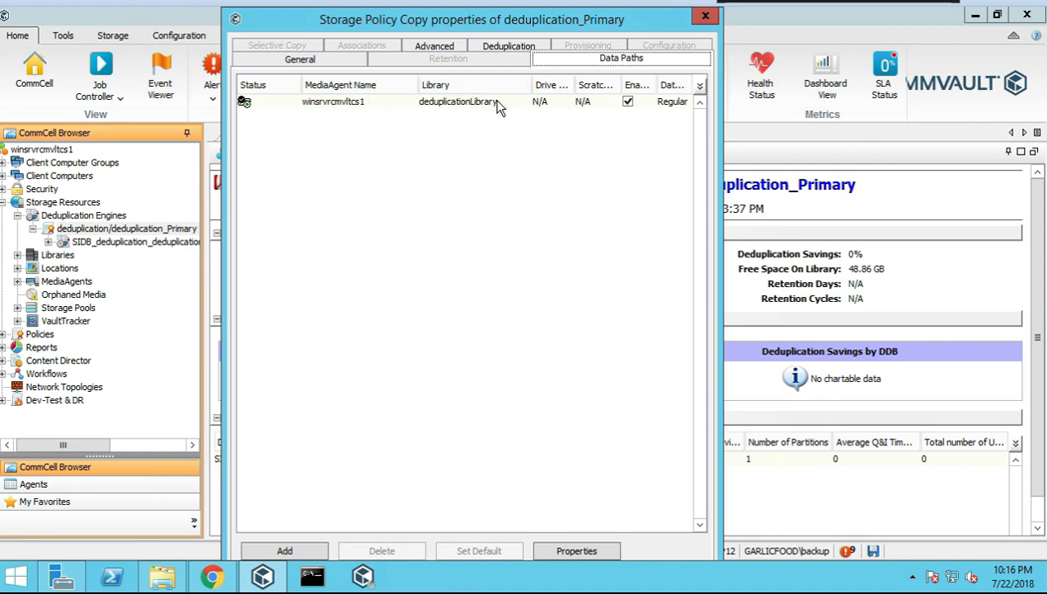
pyautogui.click(499, 106)
pyautogui.doubleClick(498, 105)
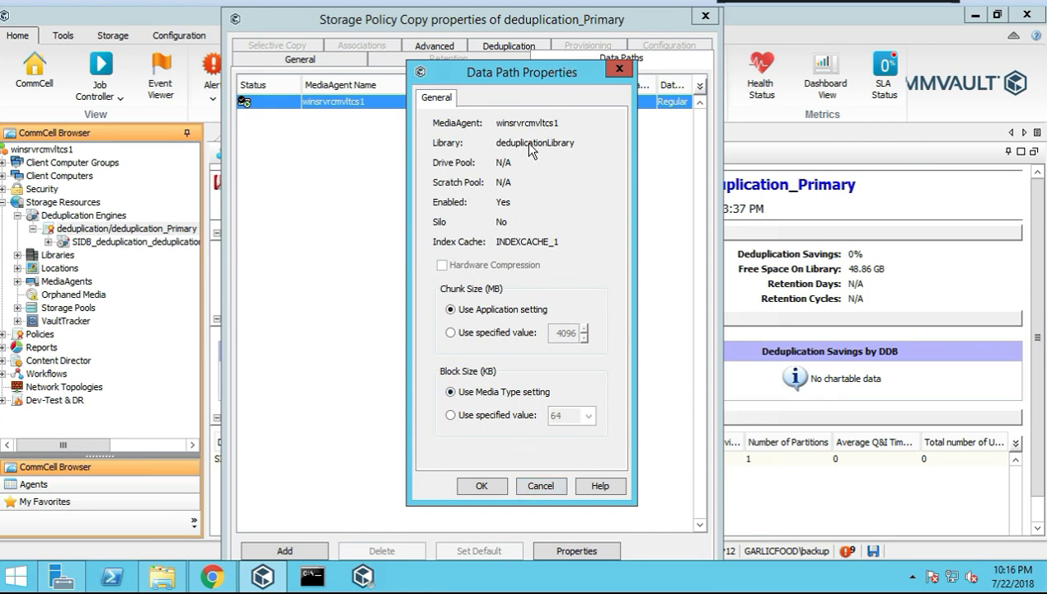
pyautogui.click(545, 486)
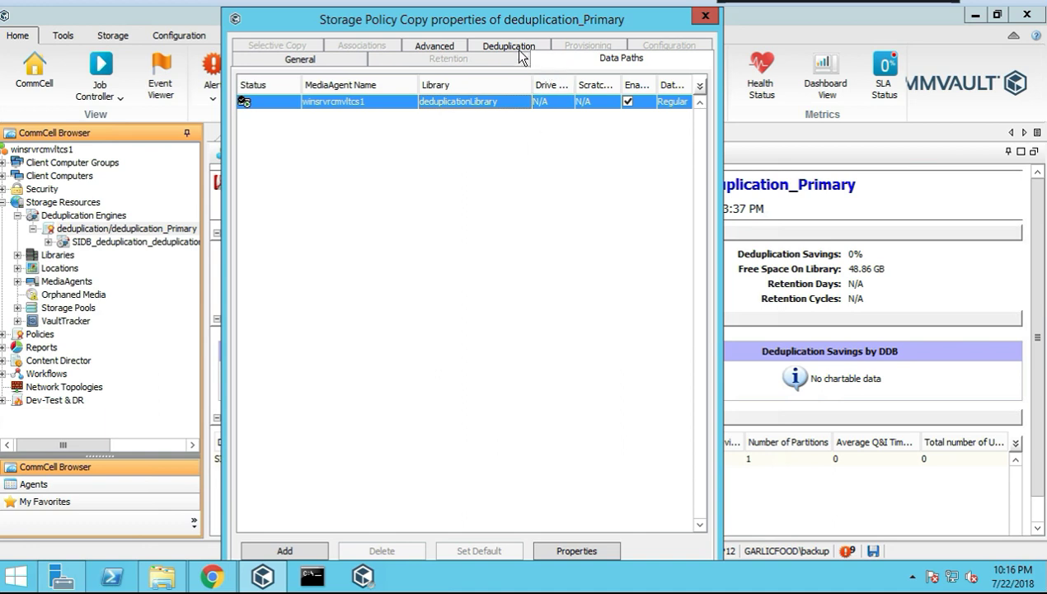
# Flip through the Advanced and General tabs, ending on the Deduplication DDB information
pyautogui.click(443, 51)
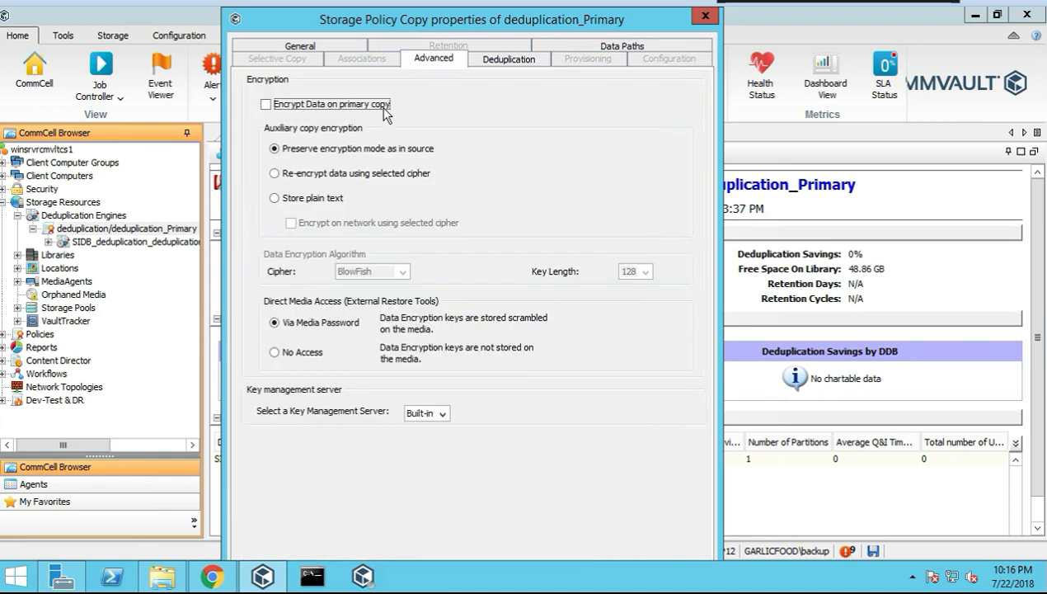
pyautogui.click(314, 46)
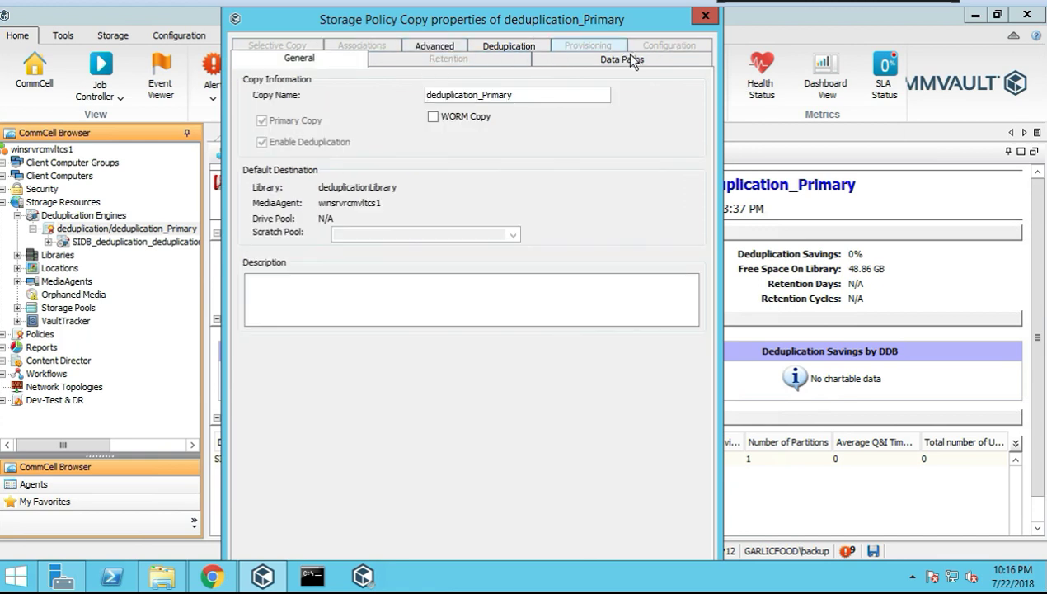
pyautogui.click(432, 47)
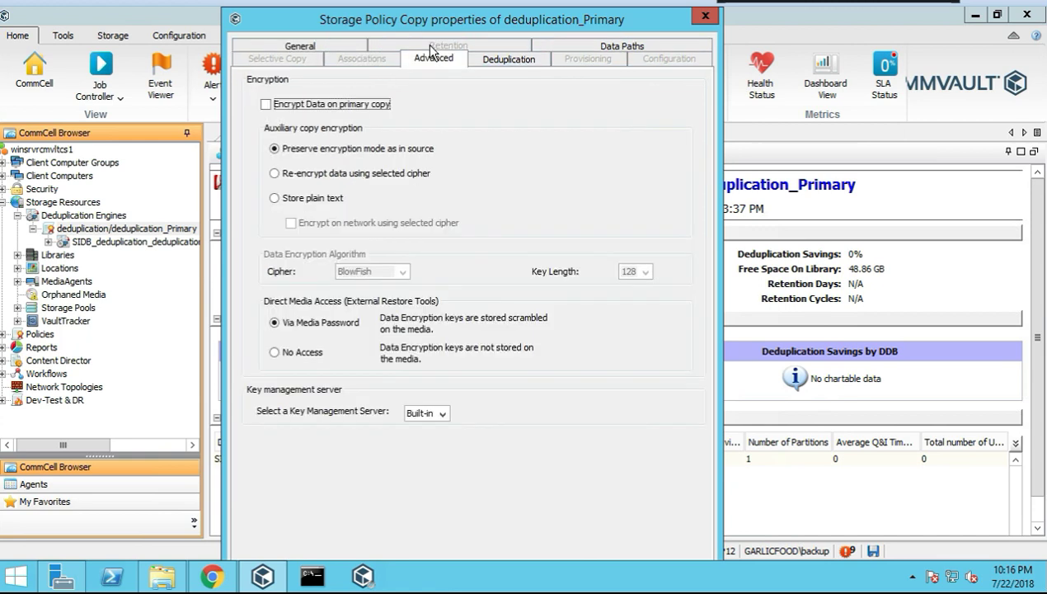
pyautogui.click(490, 63)
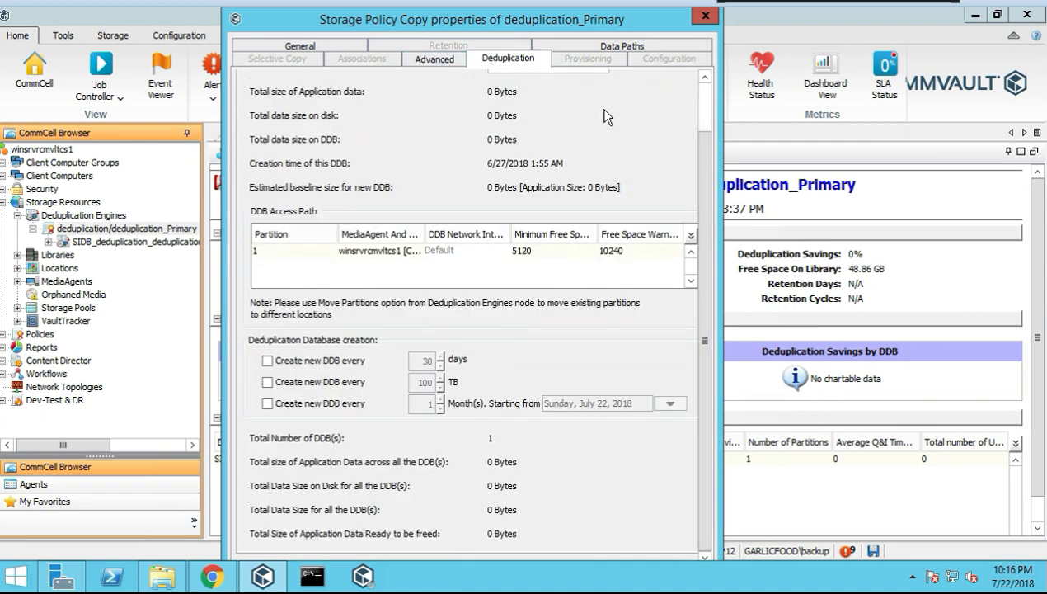
pyautogui.scroll(2, 703, 103)
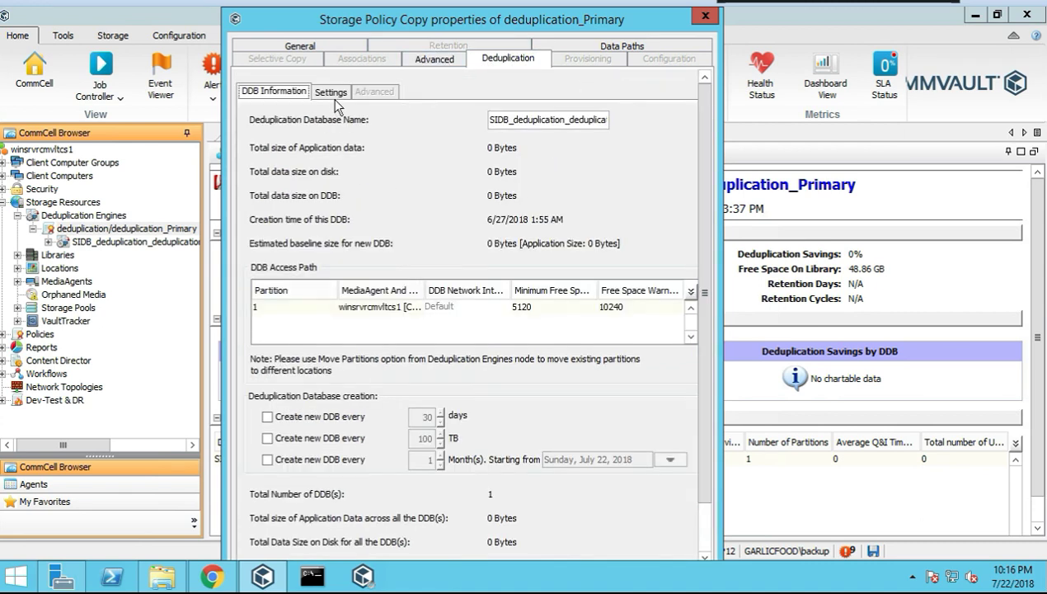
# Read through the Deduplication > Settings options, then close the copy properties
pyautogui.click(331, 93)
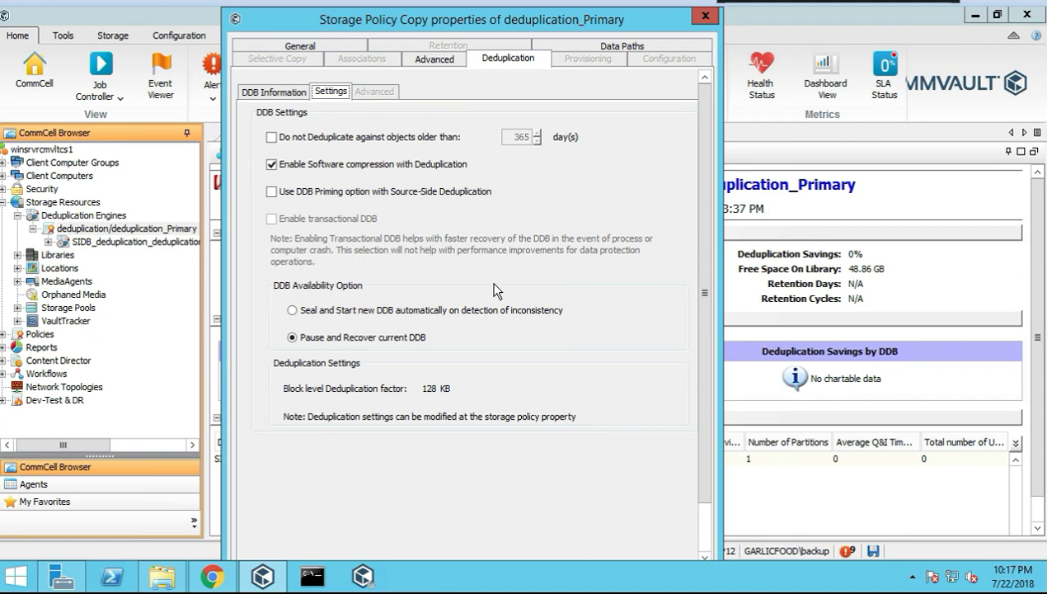
pyautogui.moveTo(707, 423); pyautogui.dragTo(708, 470)
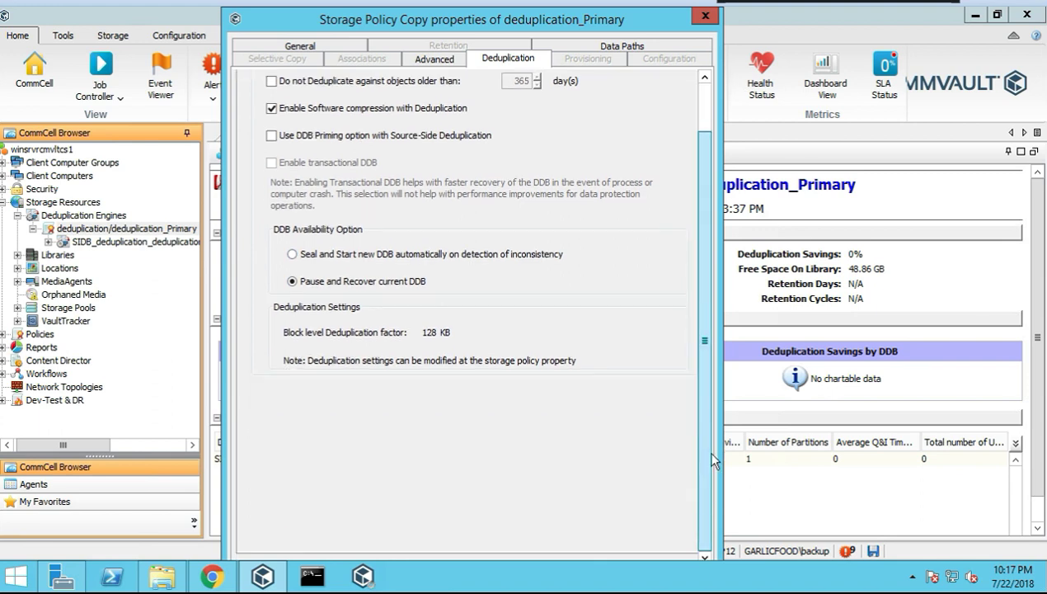
pyautogui.click(706, 17)
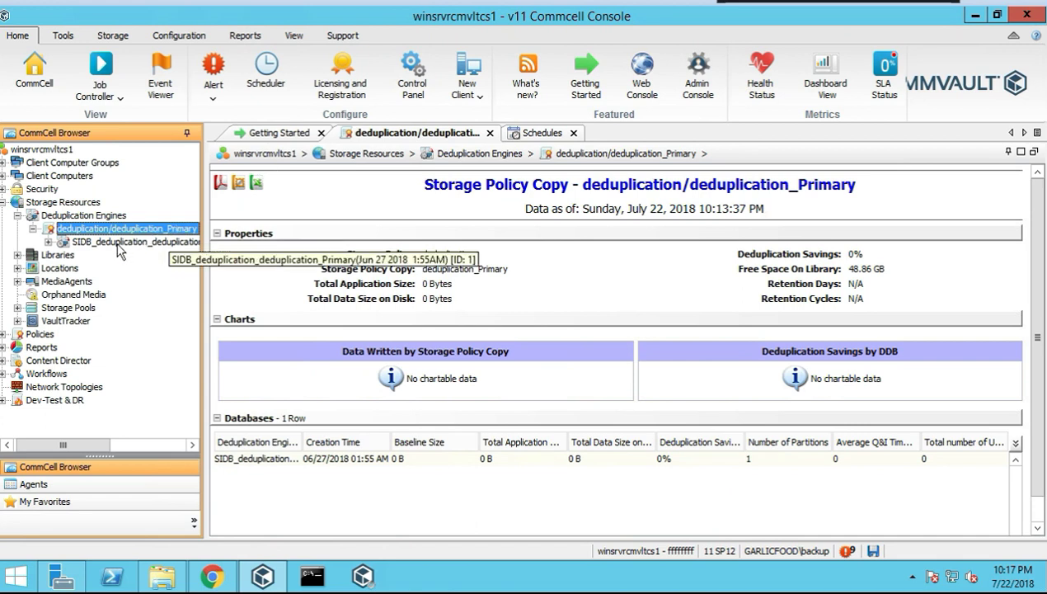
# View the SIDB database's properties without changes, then open the [winsrvrcmvltcs1] C:\deduplication partition
pyautogui.click(127, 244)
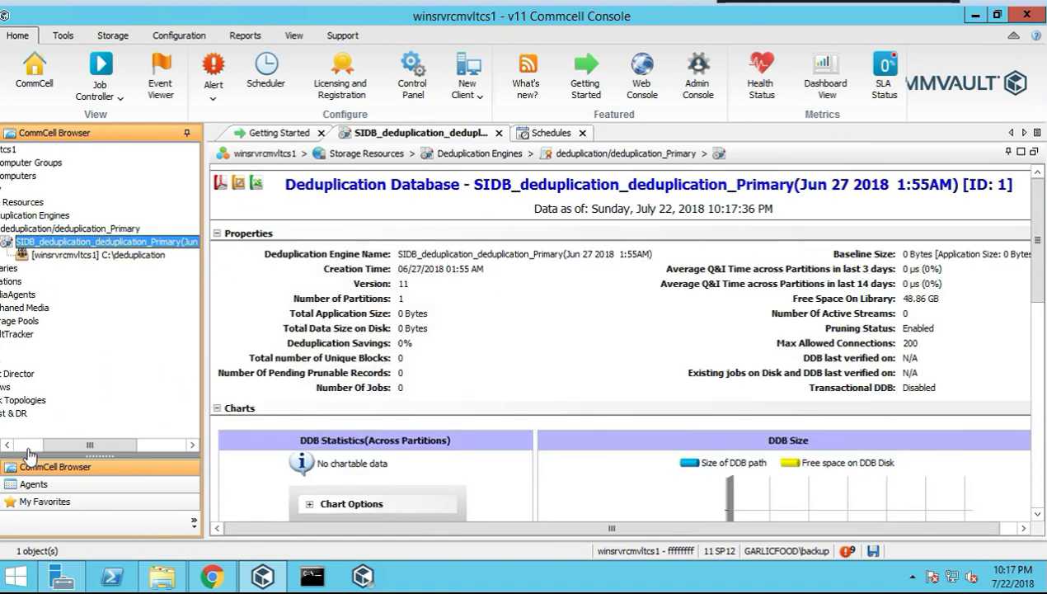
pyautogui.moveTo(49, 441); pyautogui.dragTo(18, 442)
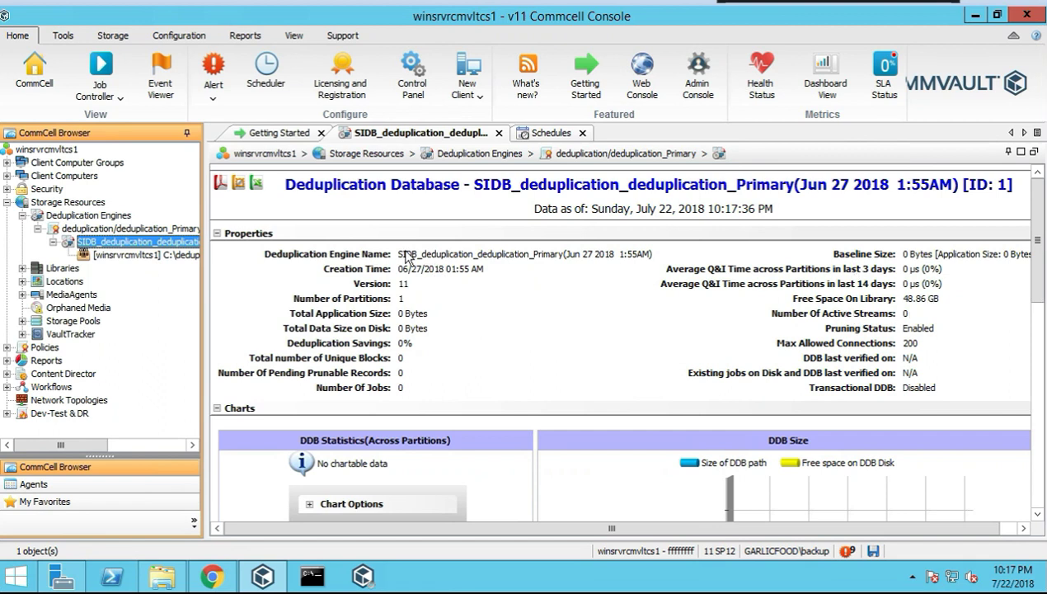
pyautogui.rightClick(175, 243)
pyautogui.moveTo(219, 251)
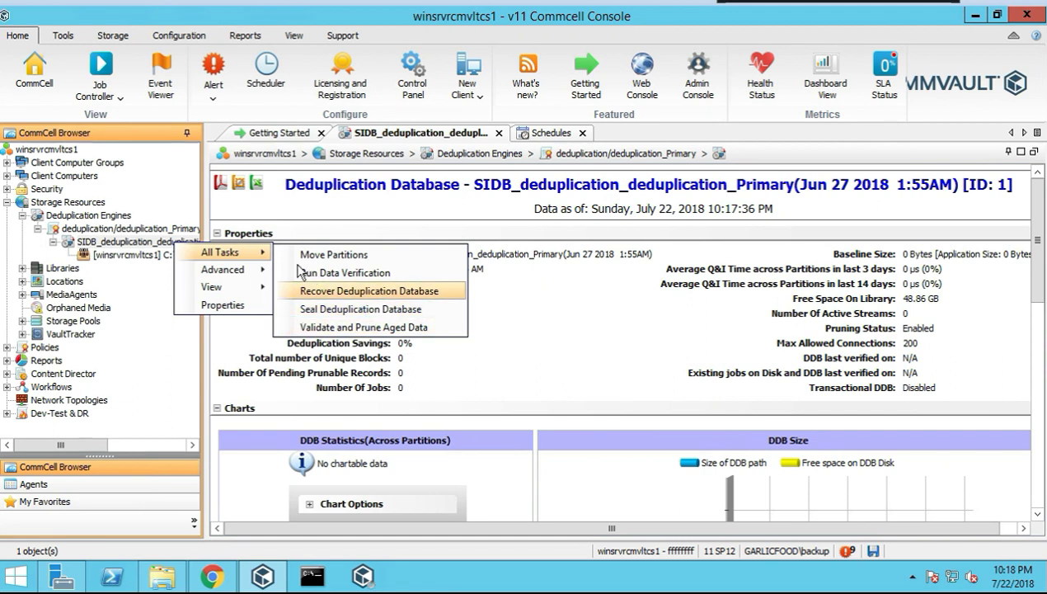
pyautogui.moveTo(235, 273)
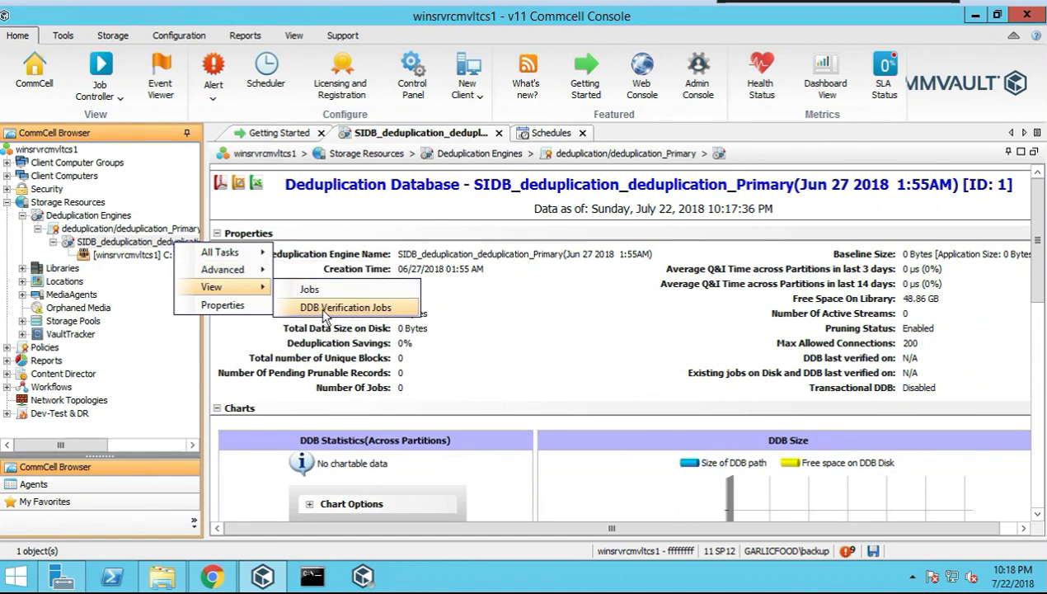
pyautogui.click(249, 303)
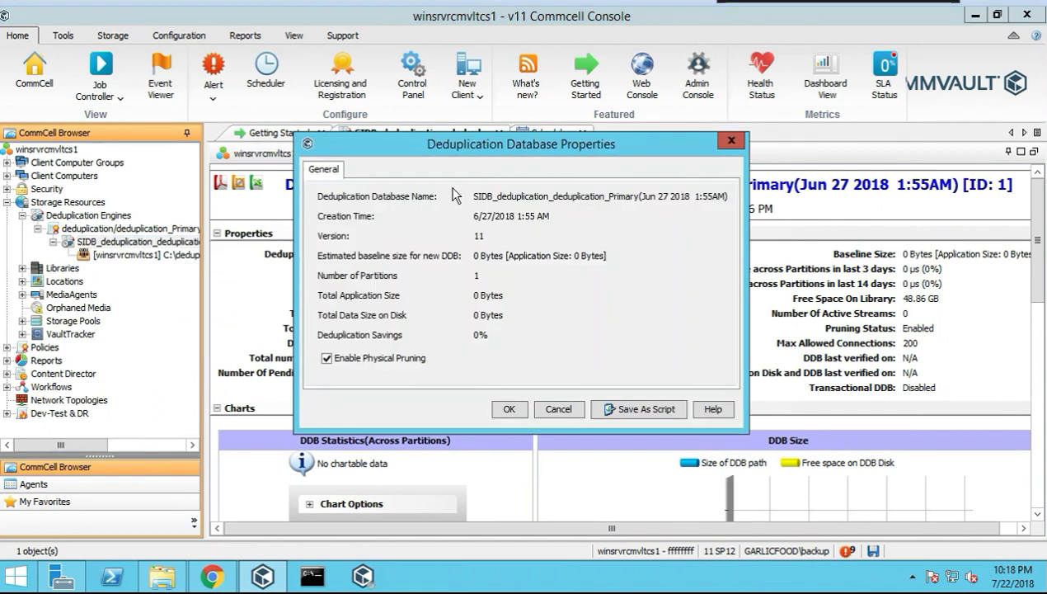
pyautogui.click(559, 408)
pyautogui.click(157, 255)
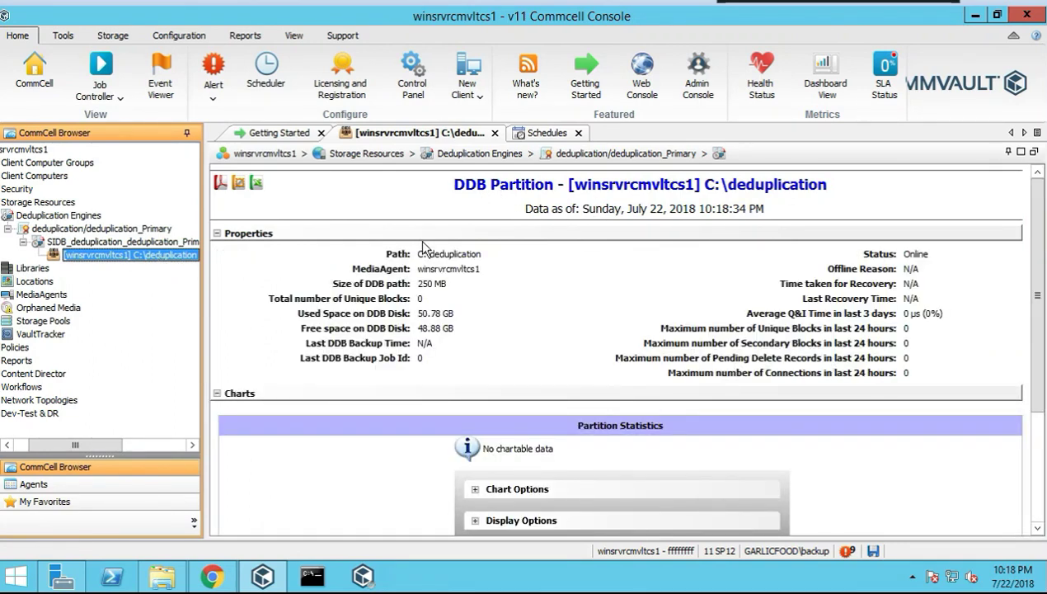
# Expand the partition page's Chart Options and Display Options to review time range and charted metrics
pyautogui.click(476, 490)
pyautogui.scroll(-1, 412, 446)
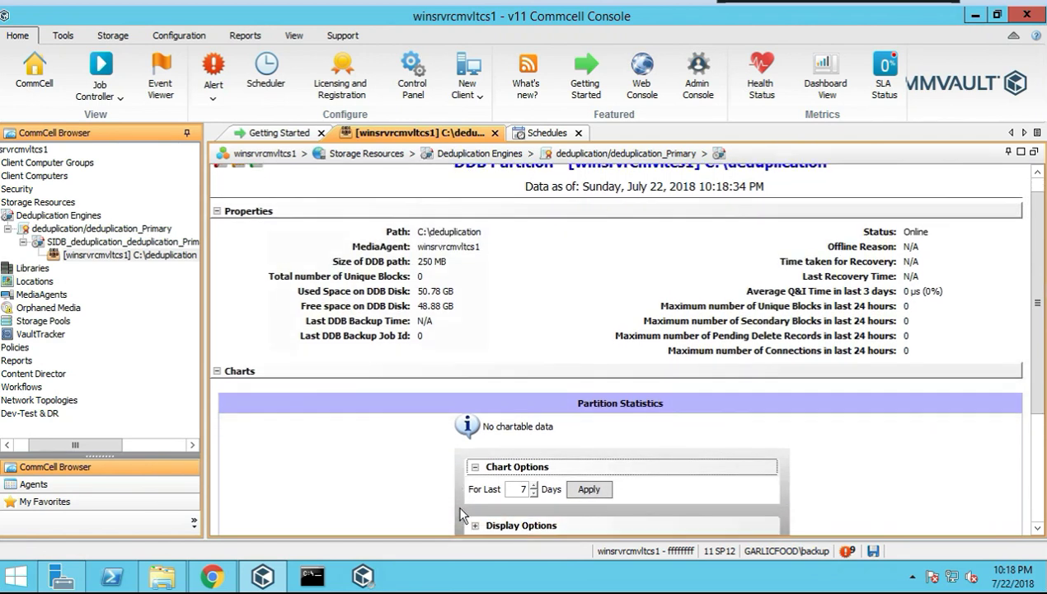
pyautogui.scroll(-1, 466, 512)
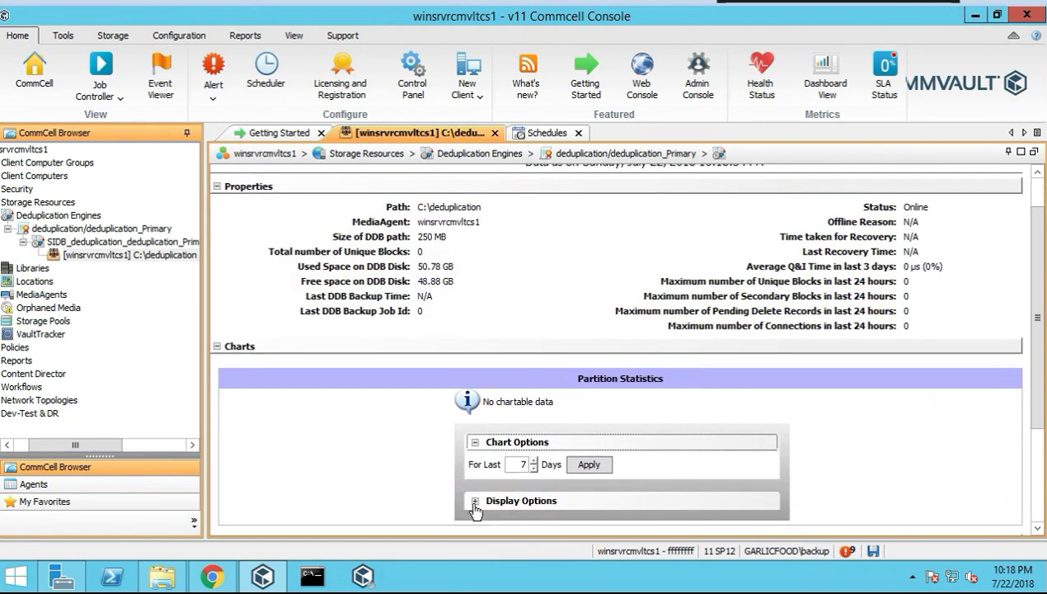
pyautogui.click(474, 500)
pyautogui.scroll(-1, 475, 470)
pyautogui.scroll(-1, 475, 470)
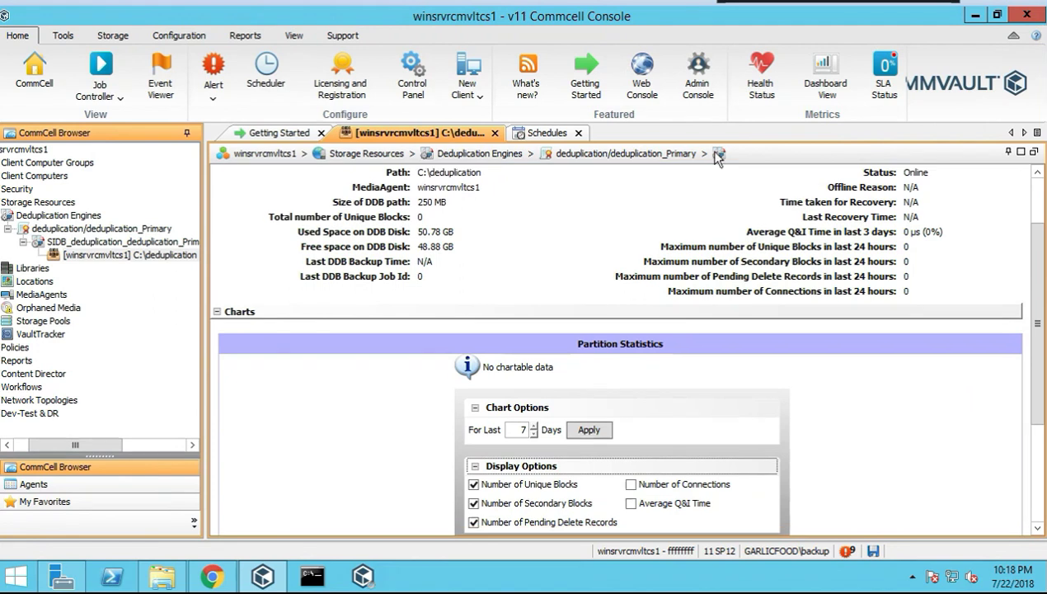
pyautogui.hscroll(-2, 148, 288)
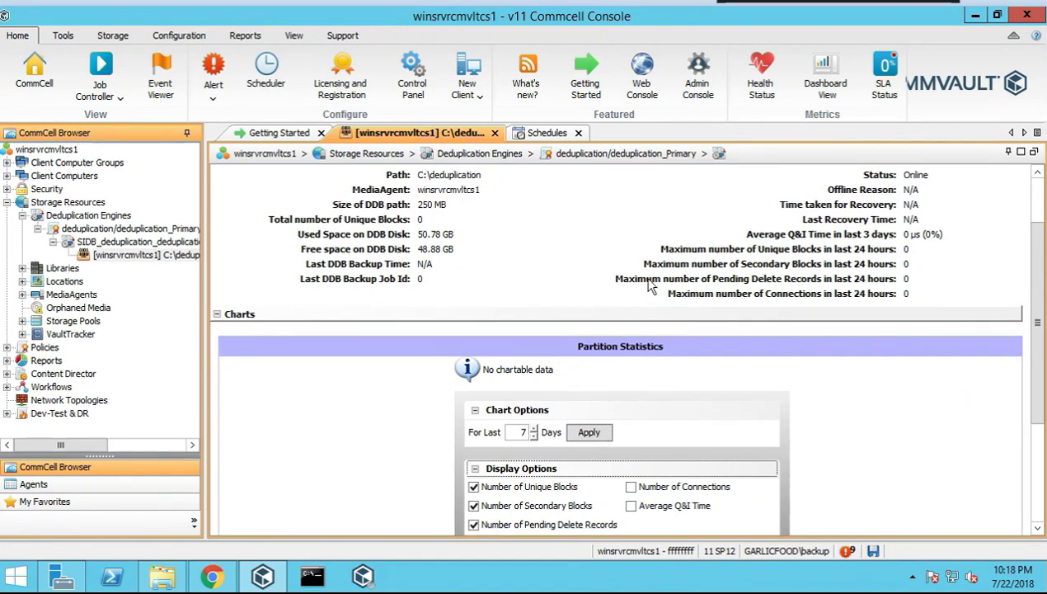
pyautogui.click(1032, 197)
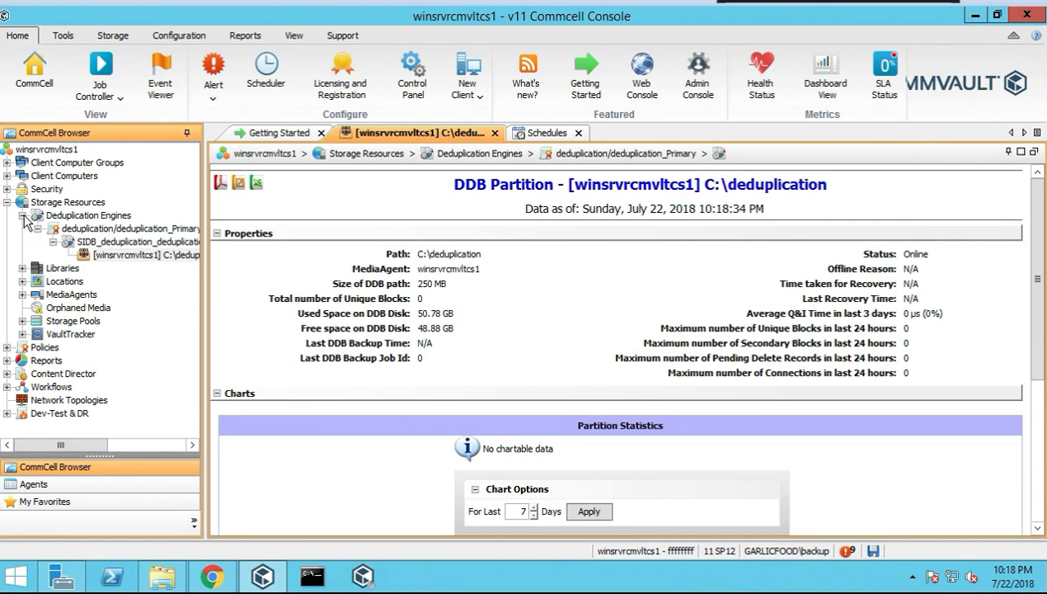
# Look at the partition's actions menu without choosing any, then collapse Deduplication Engines
pyautogui.rightClick(122, 253)
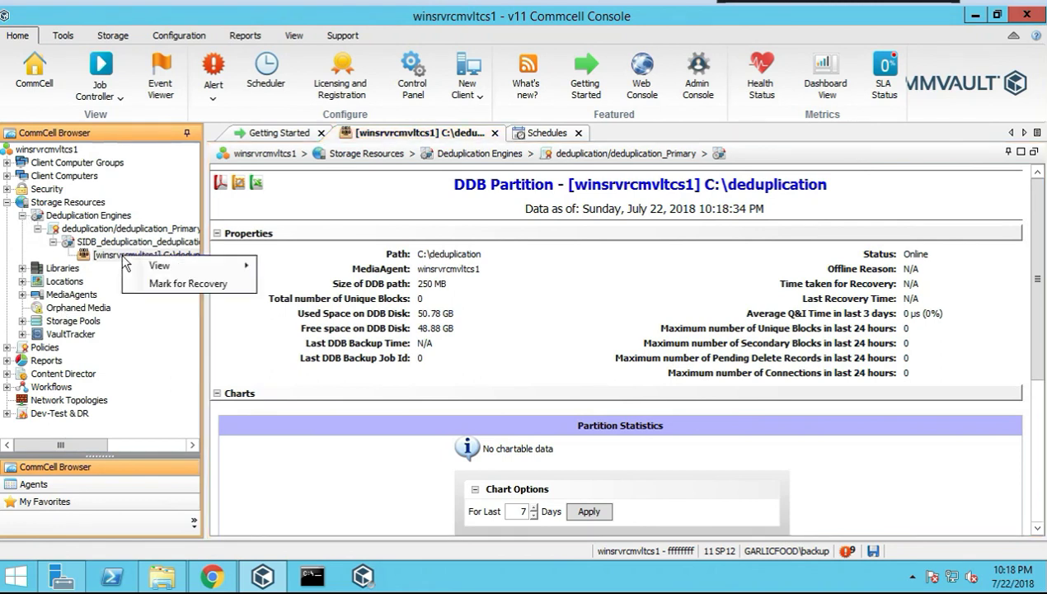
pyautogui.moveTo(169, 268)
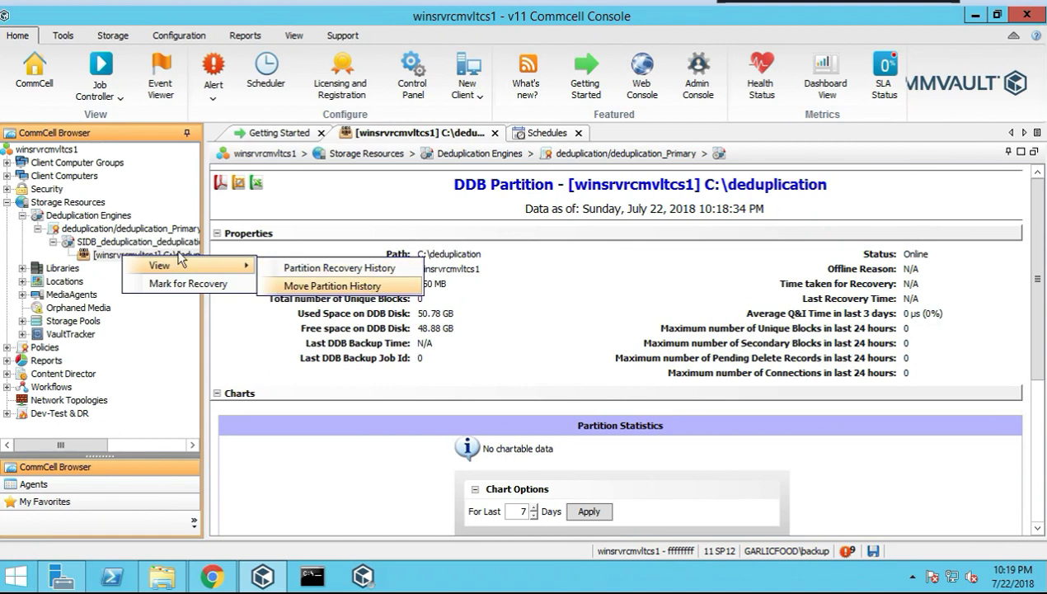
pyautogui.click(28, 216)
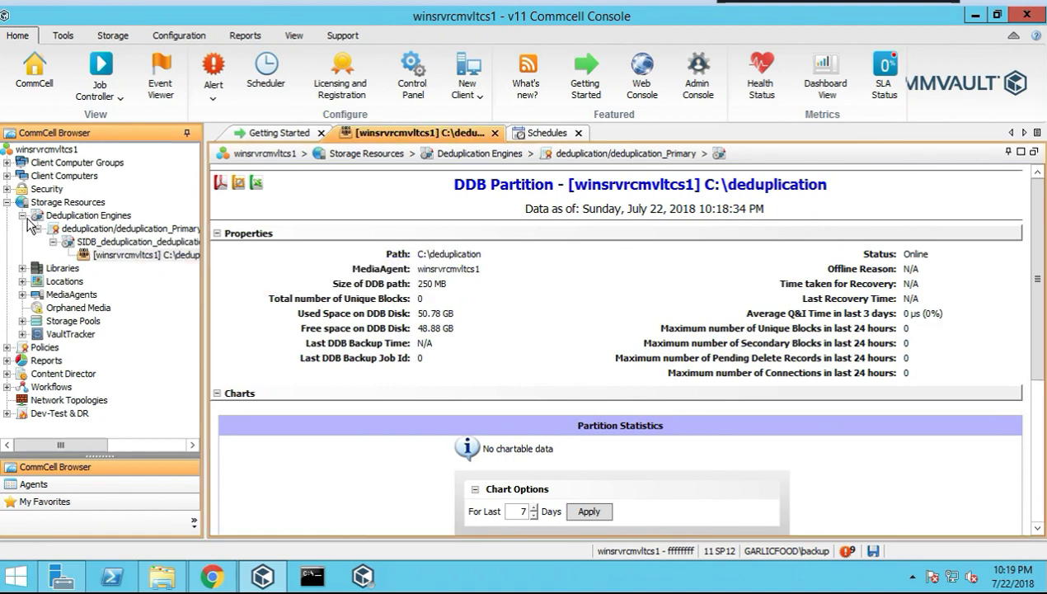
pyautogui.click(22, 216)
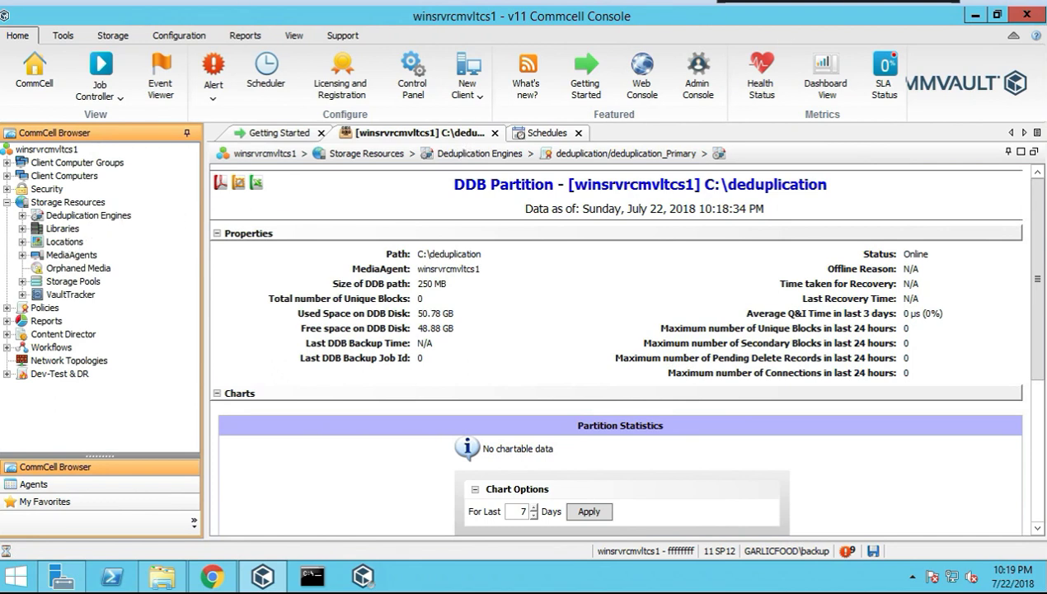
# Browse the Libraries summary and the commvault_lab library, dismissing the Add menu and Add Mount Path dialog
pyautogui.click(66, 231)
pyautogui.rightClick(67, 231)
pyautogui.moveTo(103, 240)
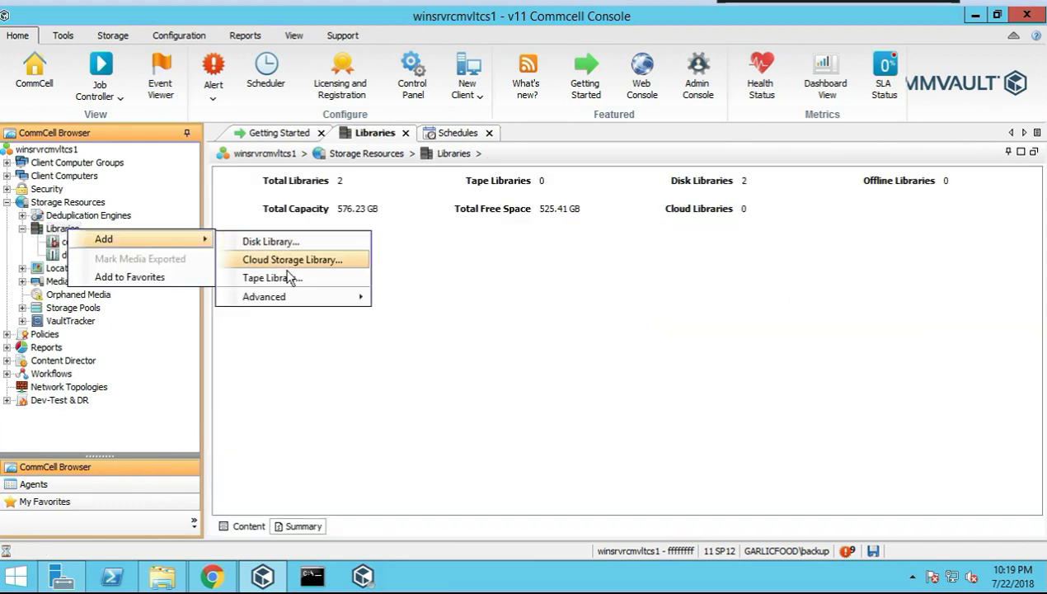
pyautogui.moveTo(285, 299)
pyautogui.press('Escape')
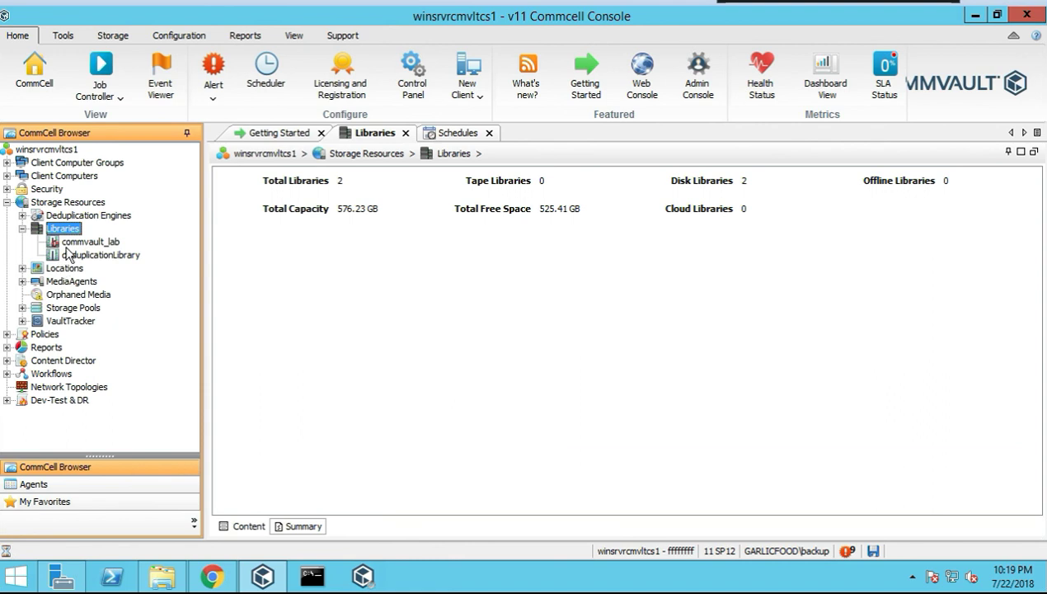
pyautogui.click(95, 244)
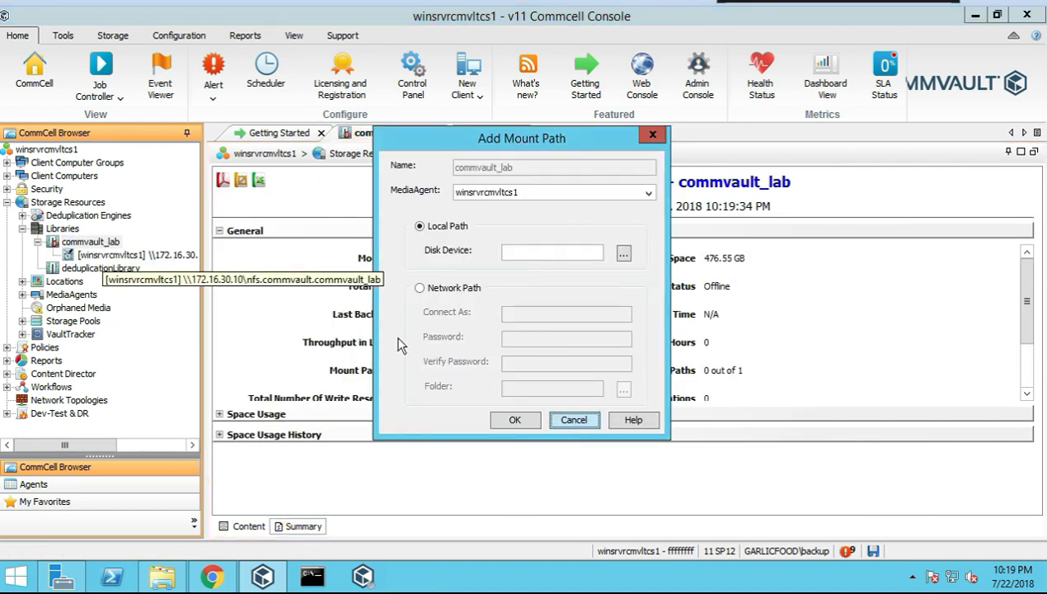
pyautogui.click(574, 419)
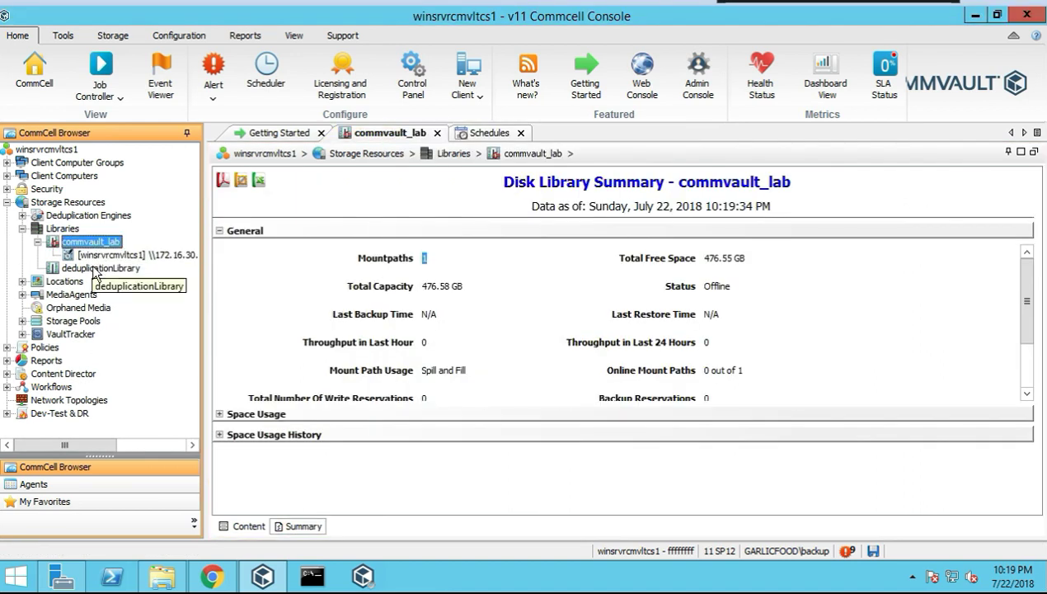
# Show deduplicationLibrary's Content: mount path Device_1, Ready, with 48.86 GB free
pyautogui.click(97, 269)
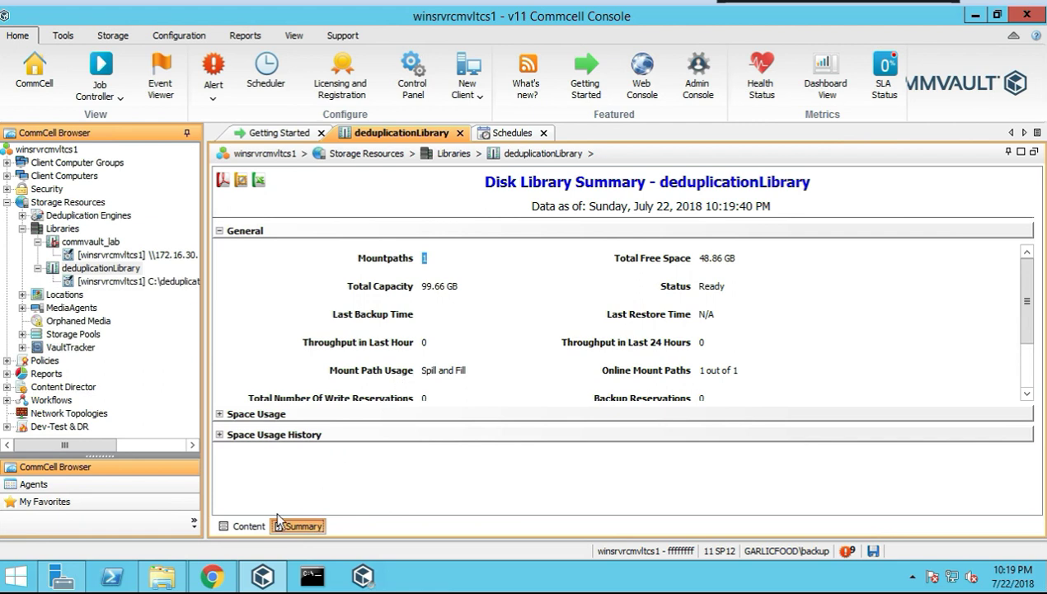
pyautogui.scroll(-3, 500, 323)
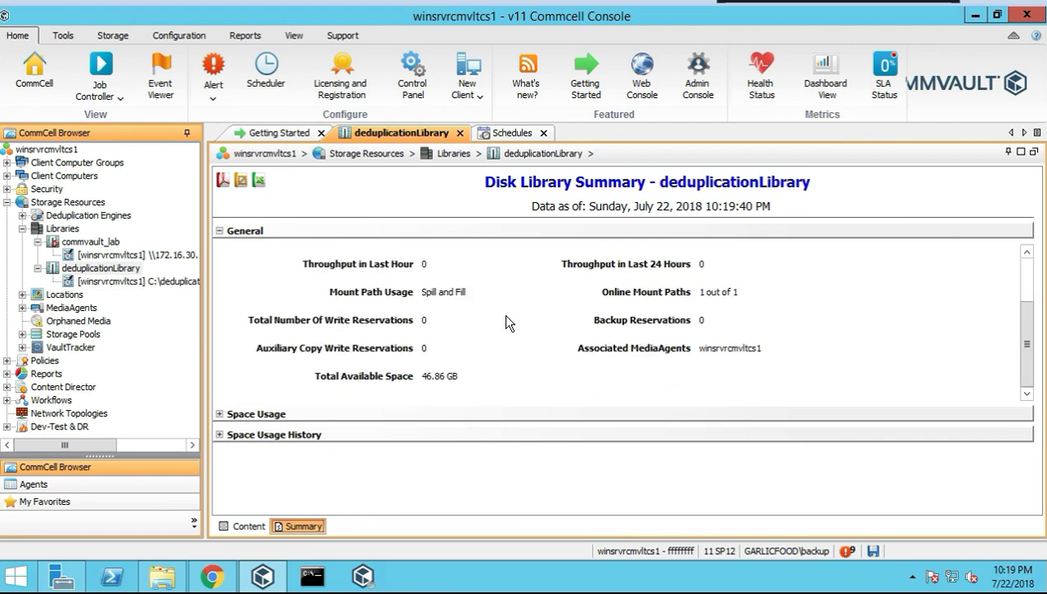
pyautogui.scroll(3, 502, 313)
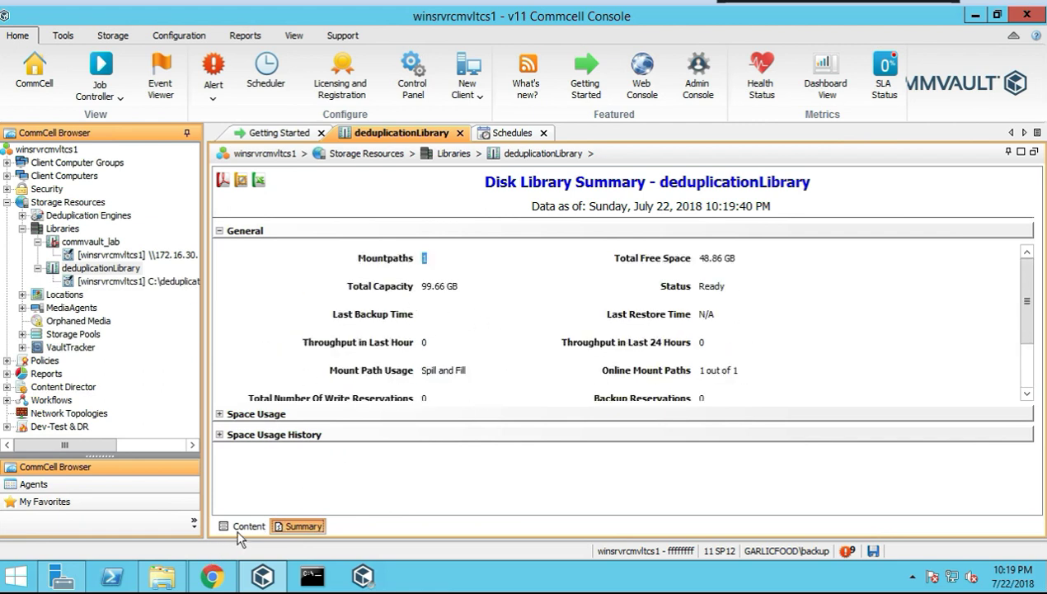
pyautogui.click(242, 526)
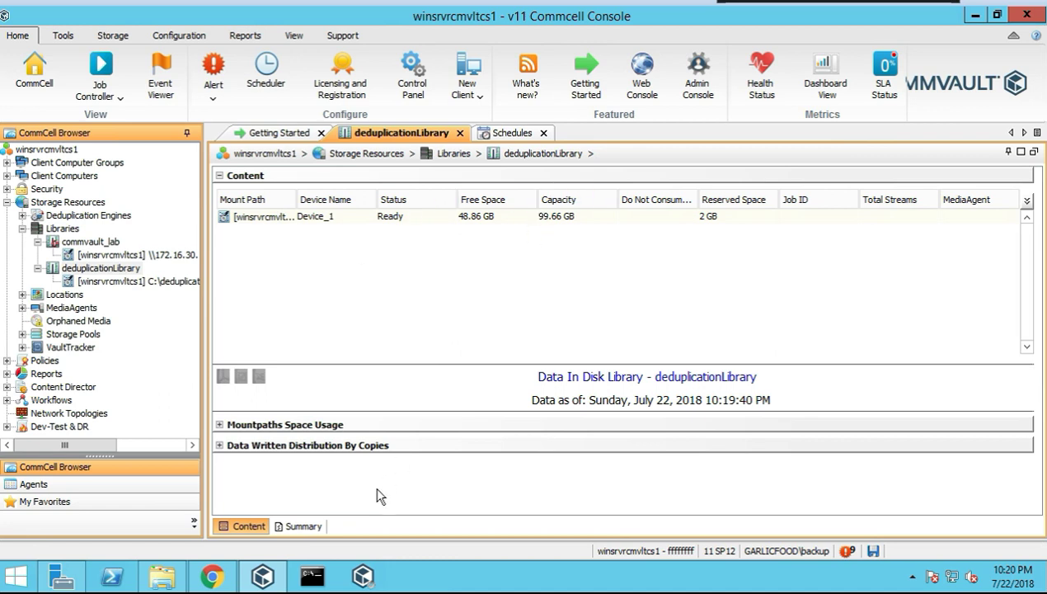
# Show the deduplicationLibrary summary, then the C:\deduplication mount path's data: 48.86 GB free of 99.66 GB
pyautogui.click(298, 528)
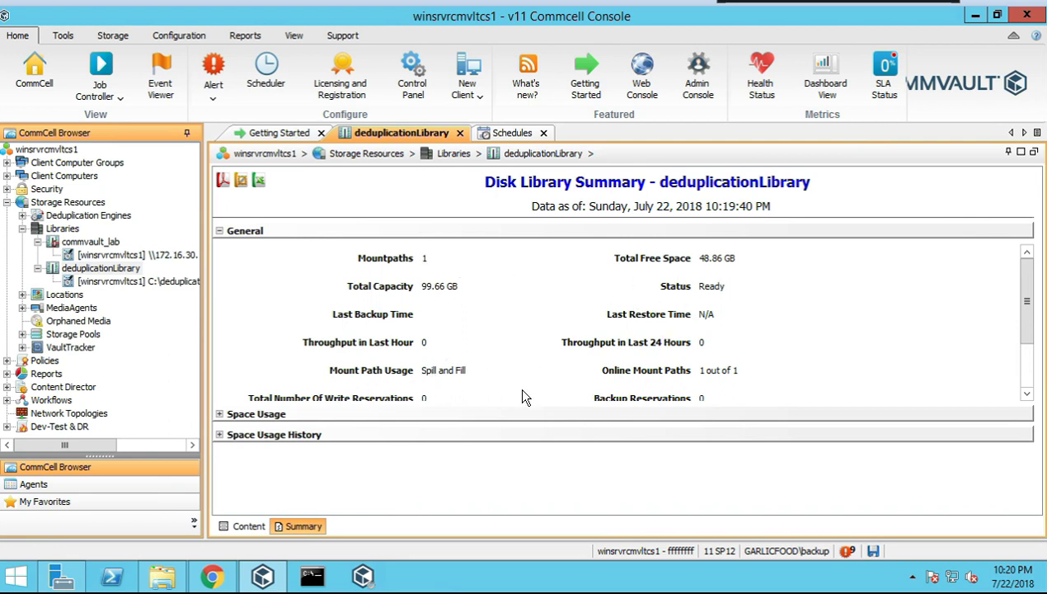
pyautogui.click(160, 281)
pyautogui.rightClick(159, 280)
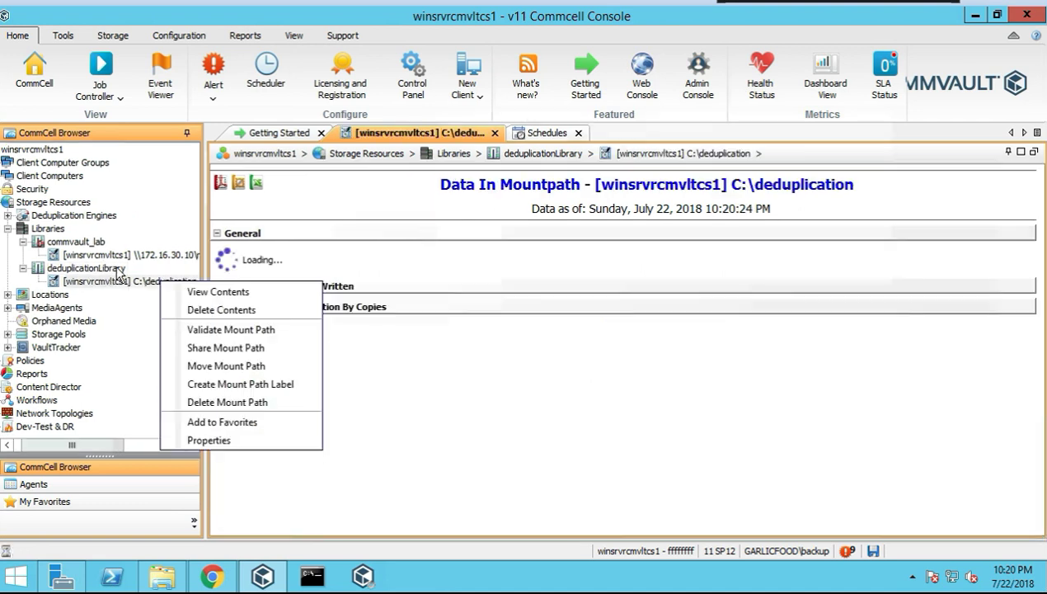
pyautogui.click(232, 292)
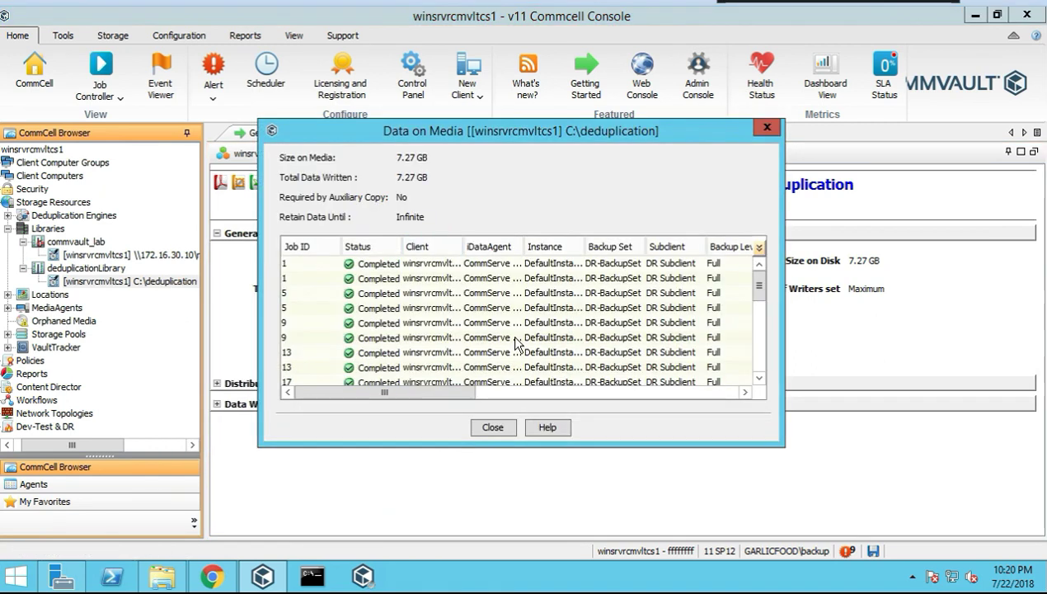
pyautogui.scroll(-2, 535, 301)
pyautogui.scroll(2, 528, 307)
pyautogui.scroll(-5, 392, 268)
pyautogui.scroll(-3, 393, 272)
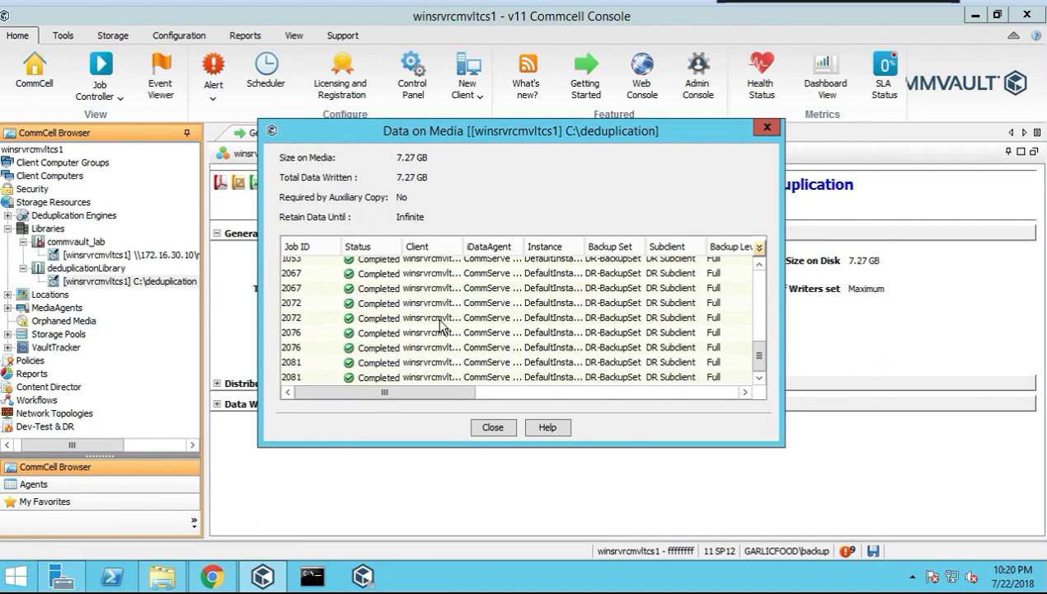
pyautogui.click(547, 390)
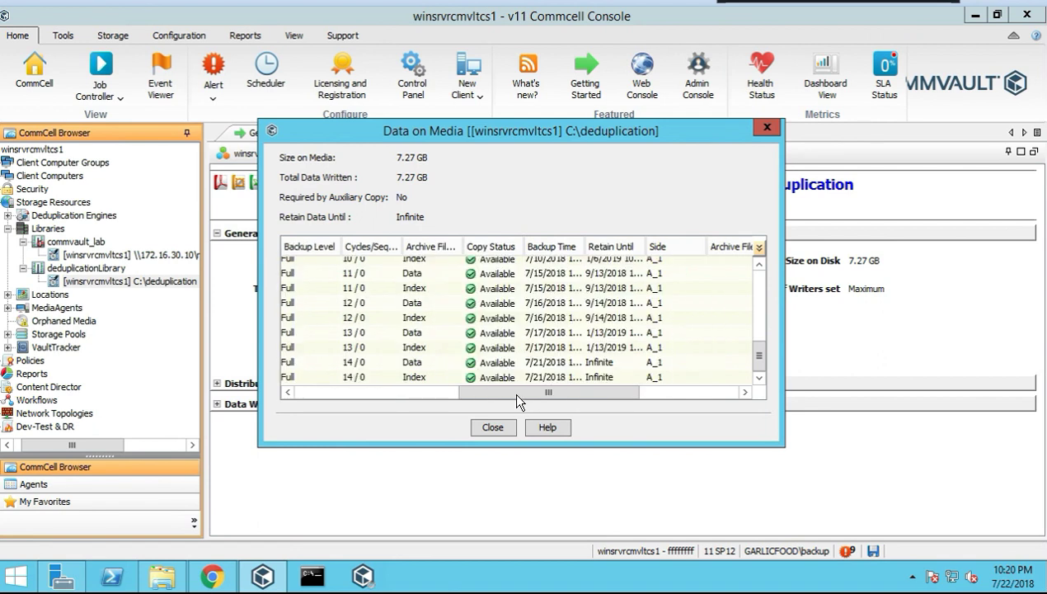
pyautogui.click(567, 376)
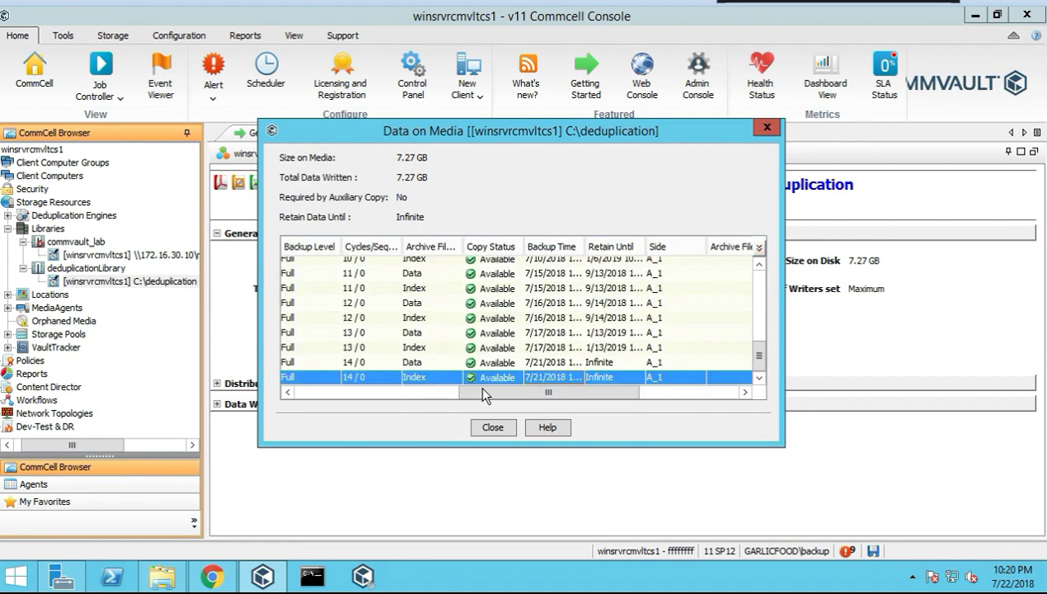
pyautogui.click(456, 392)
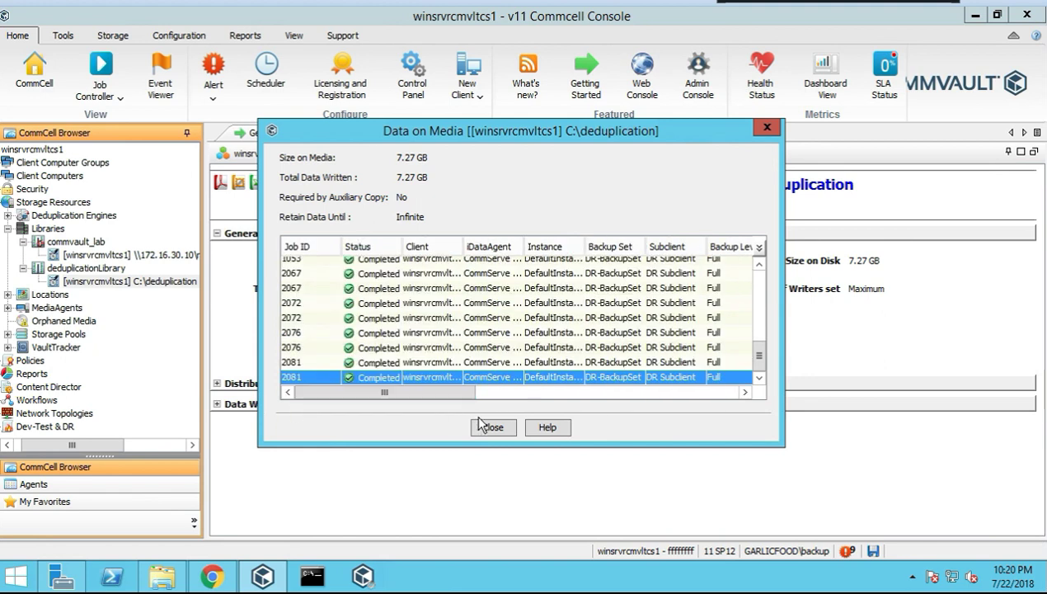
pyautogui.click(501, 427)
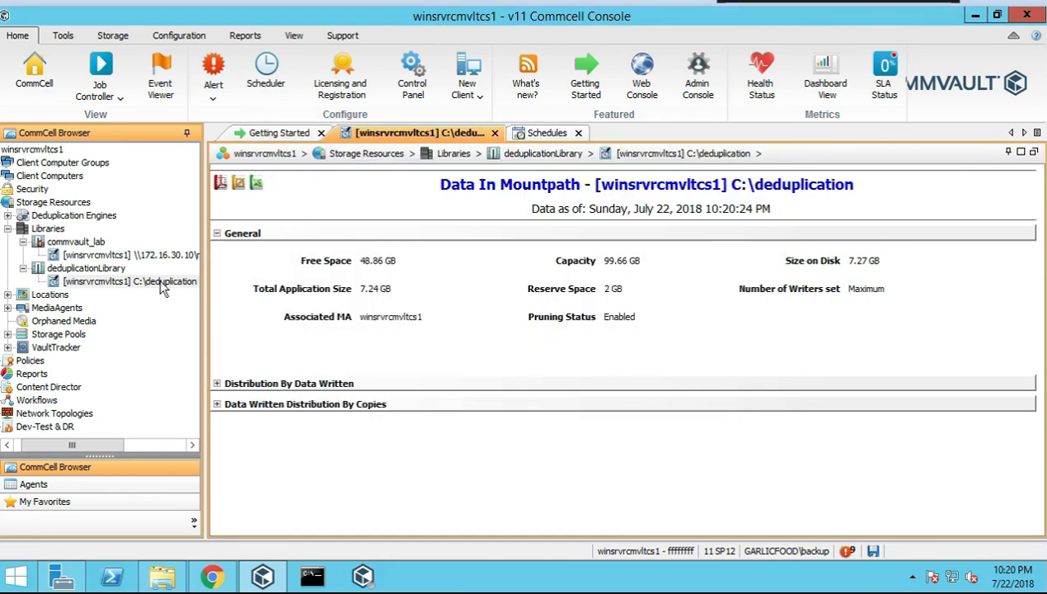
pyautogui.rightClick(163, 285)
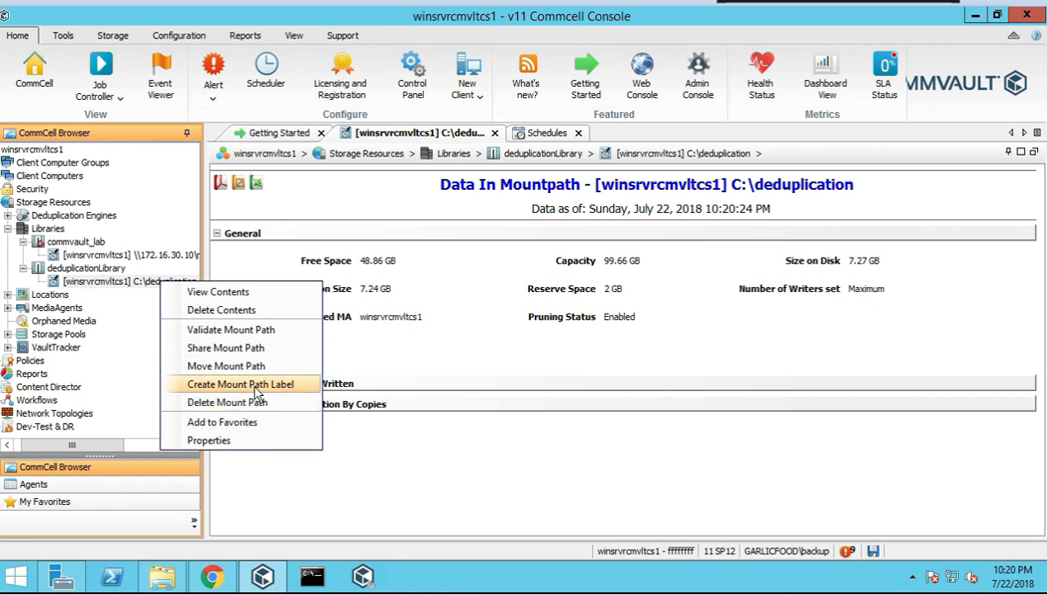
pyautogui.click(216, 437)
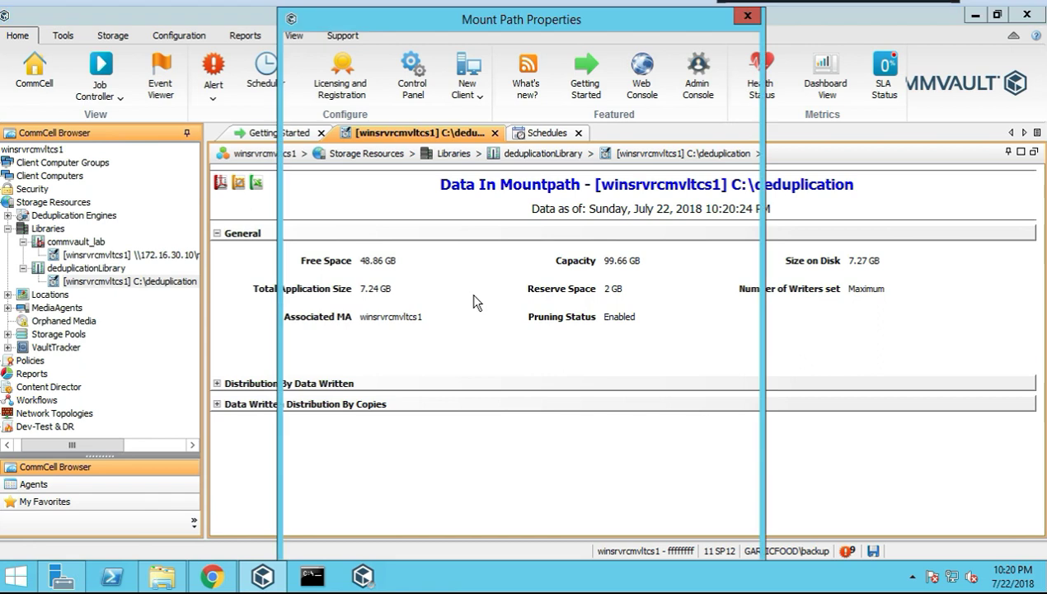
pyautogui.click(359, 47)
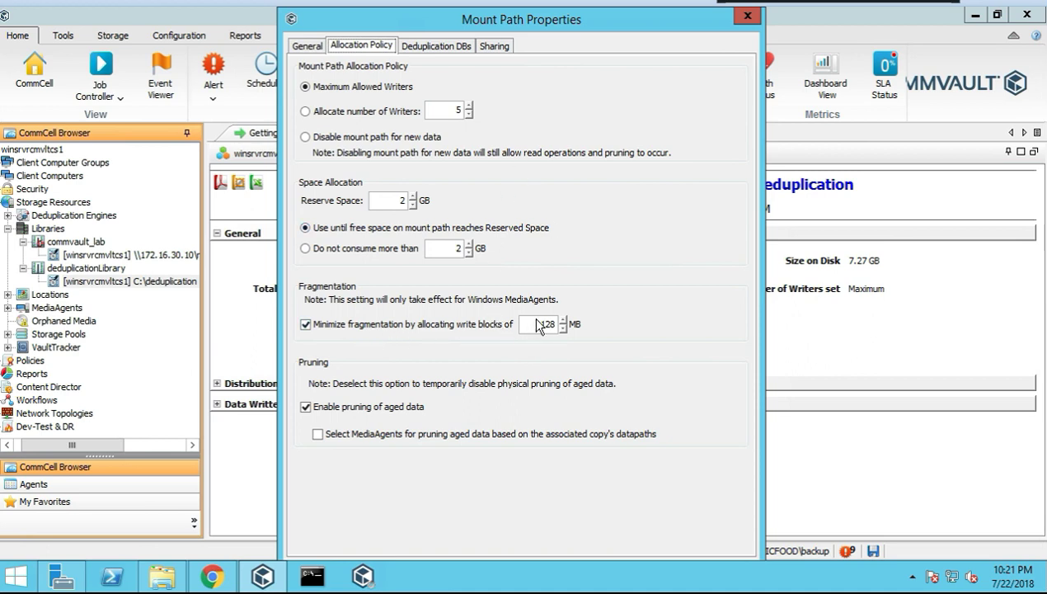
pyautogui.click(440, 48)
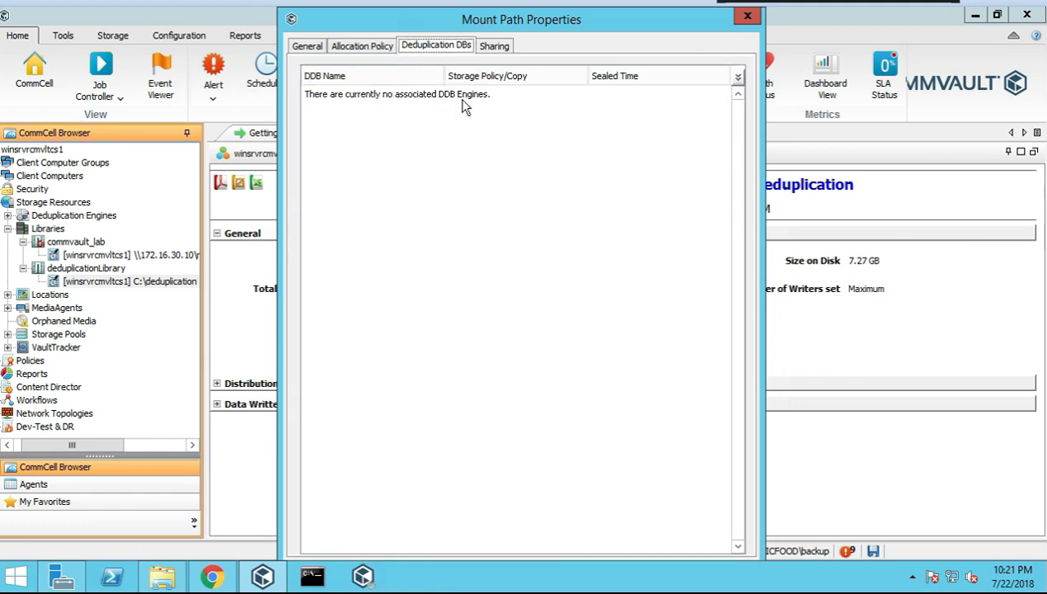
pyautogui.click(494, 46)
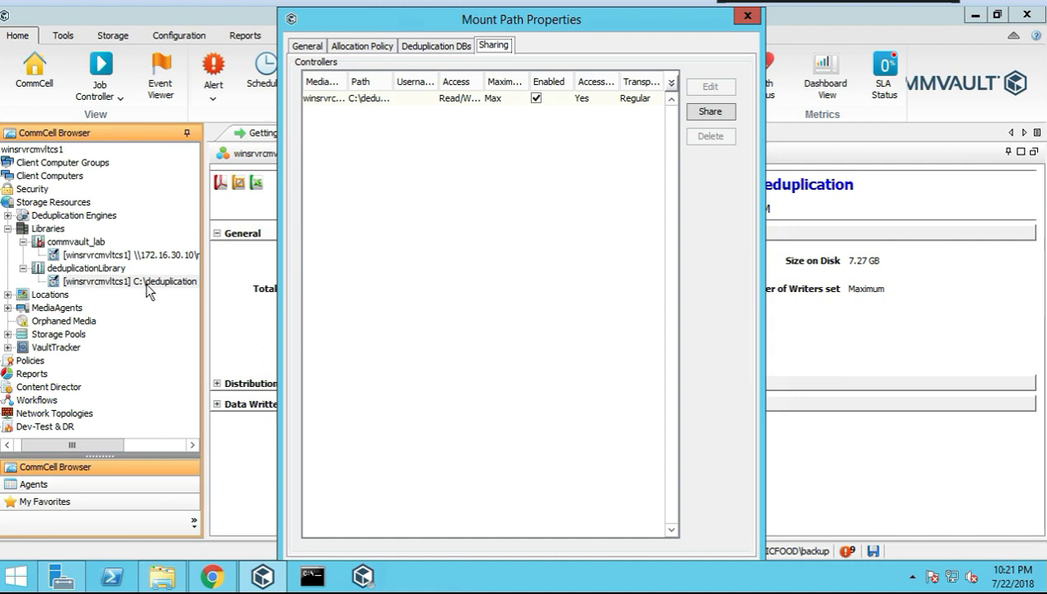
pyautogui.click(747, 15)
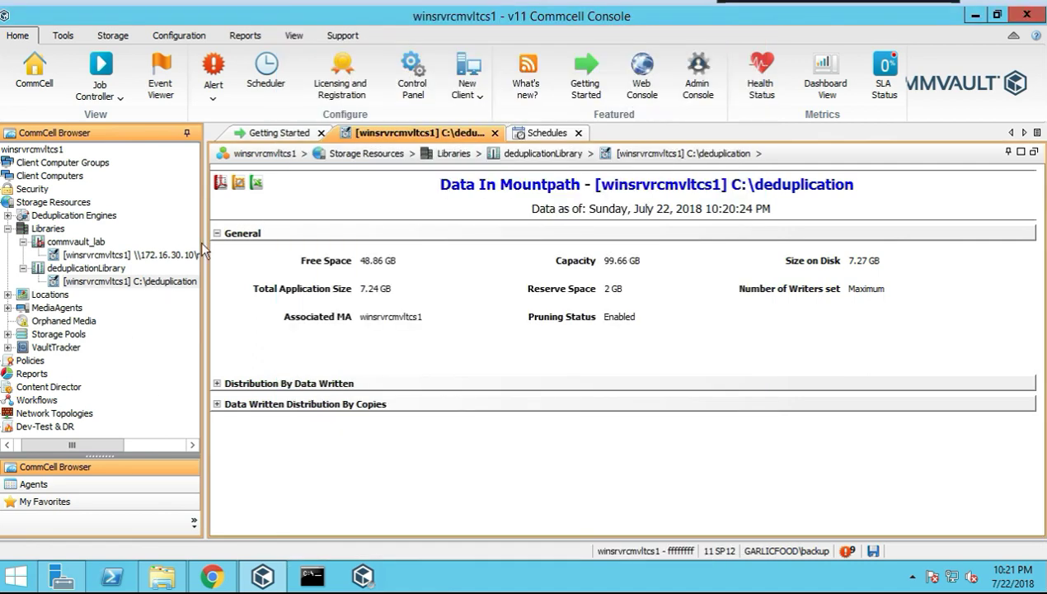
# Delete the C:\deduplication mount path's contents, accepting the warning and confirming with 'erase and reuse'
pyautogui.rightClick(126, 284)
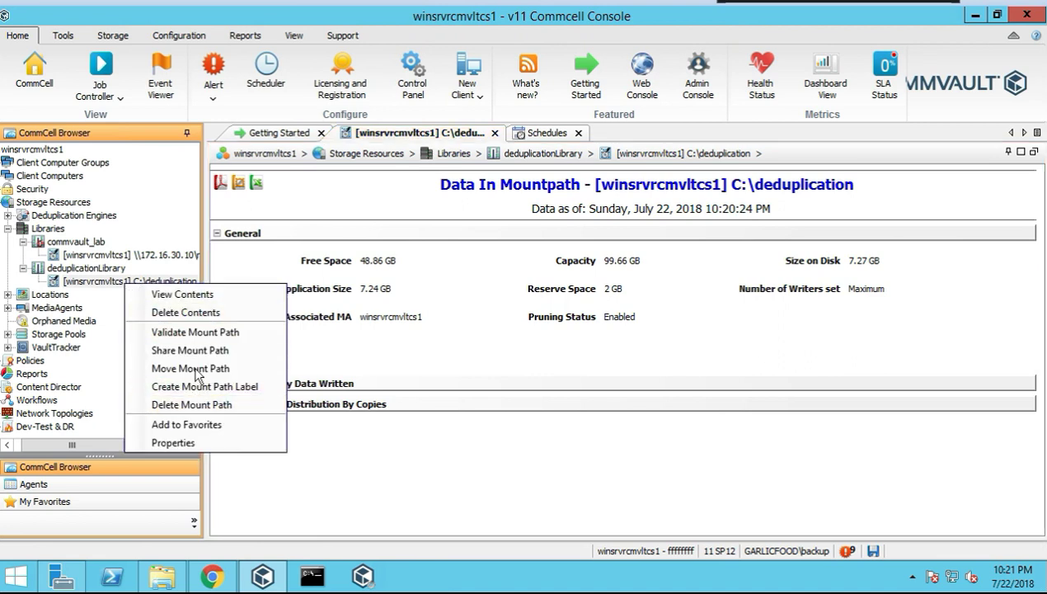
pyautogui.click(189, 314)
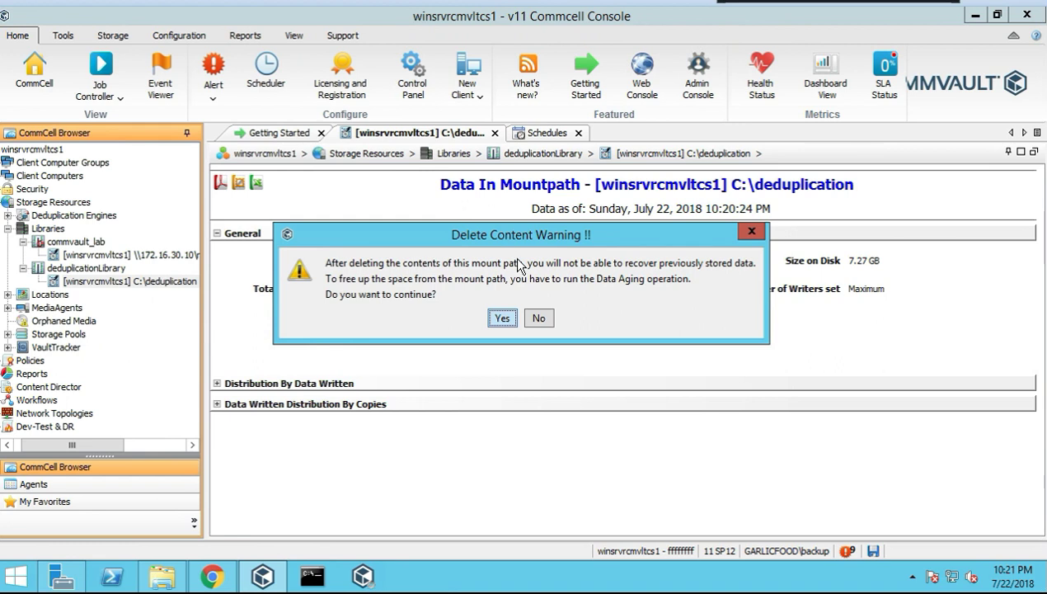
pyautogui.click(499, 324)
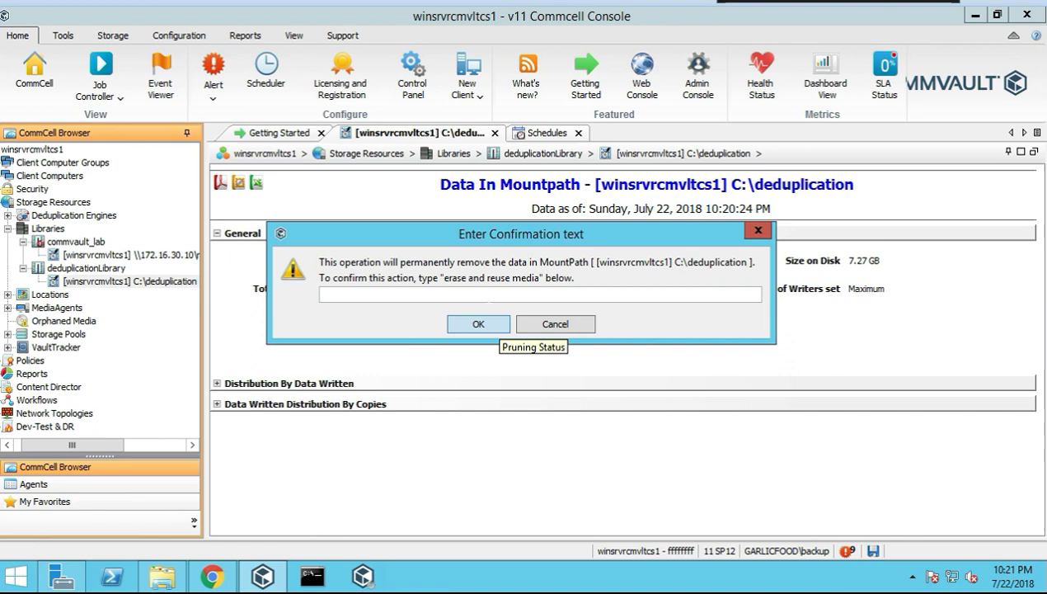
pyautogui.write('erase and r')
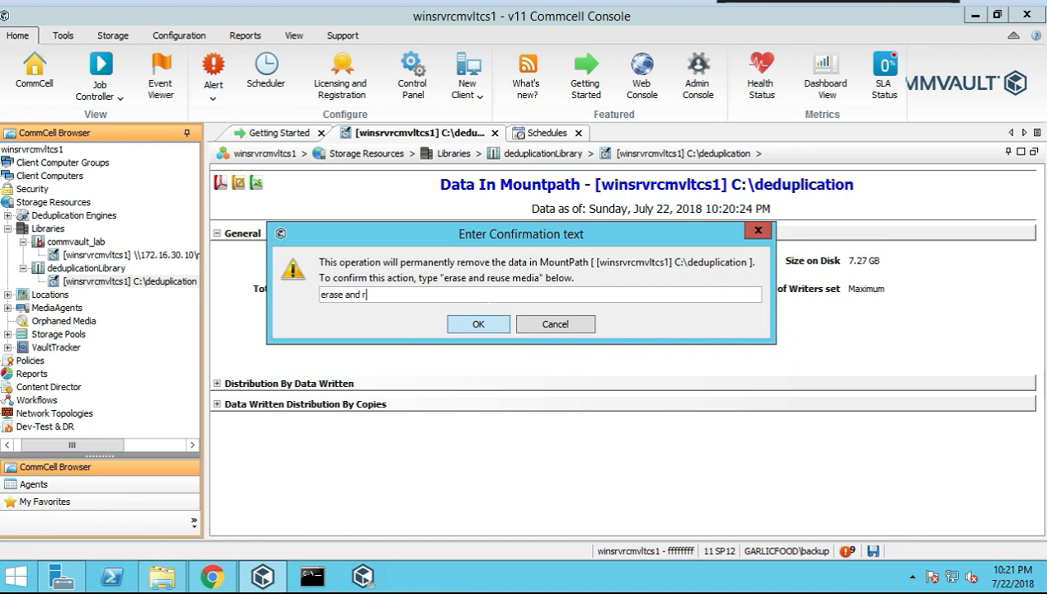
pyautogui.write('euse media')
pyautogui.click(469, 327)
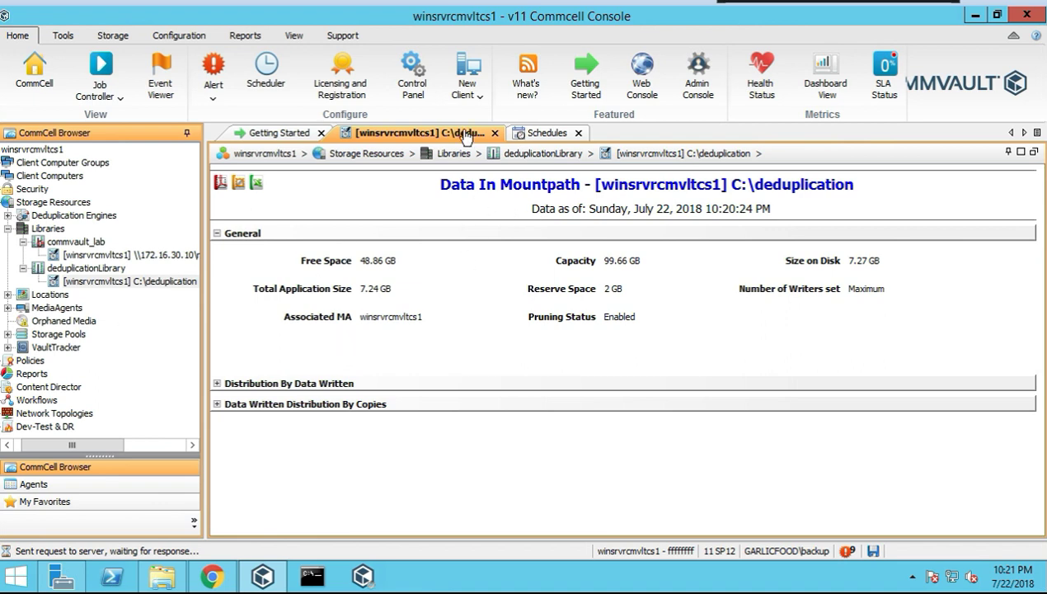
# Check the event log and running jobs list for the erase request's progress
pyautogui.click(161, 76)
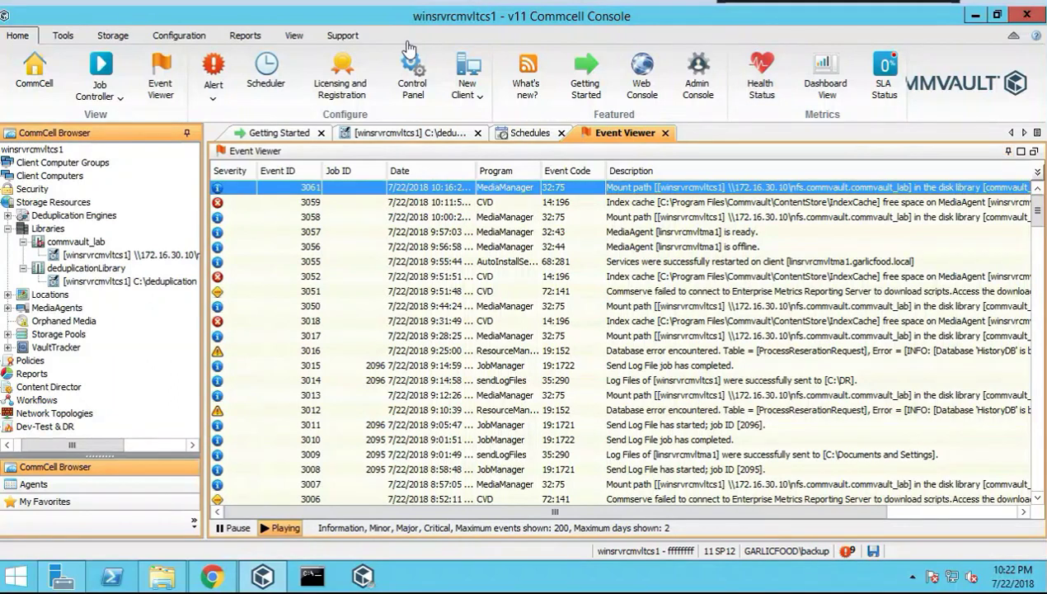
pyautogui.click(103, 73)
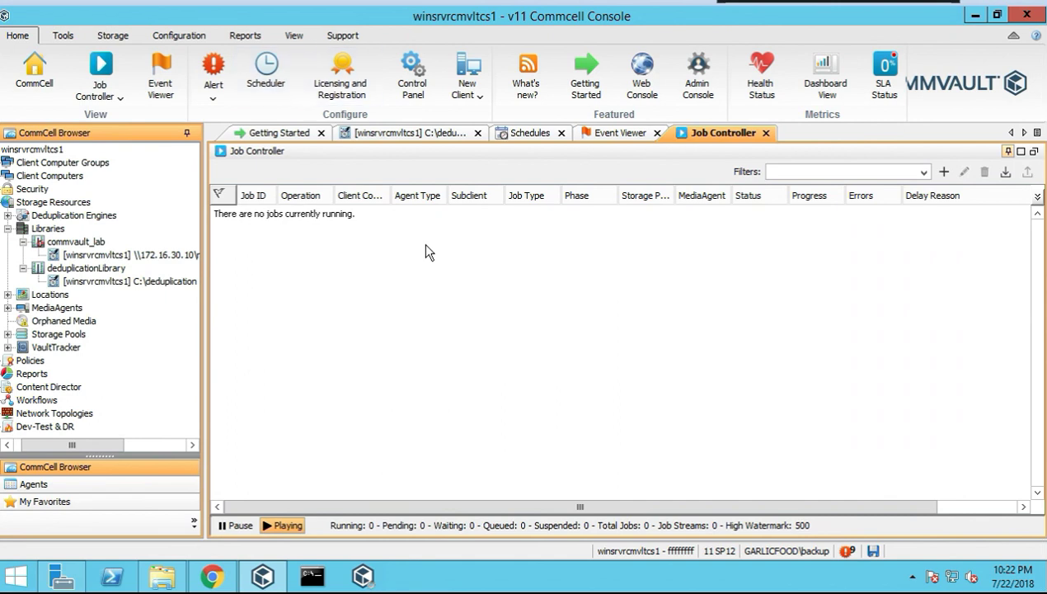
pyautogui.click(608, 133)
pyautogui.click(726, 132)
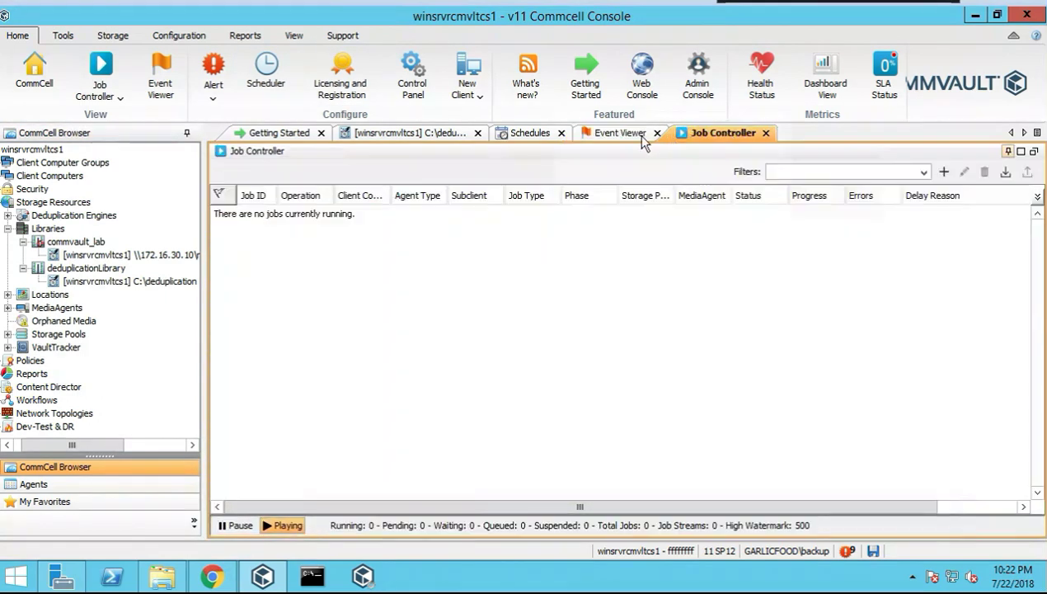
pyautogui.click(621, 134)
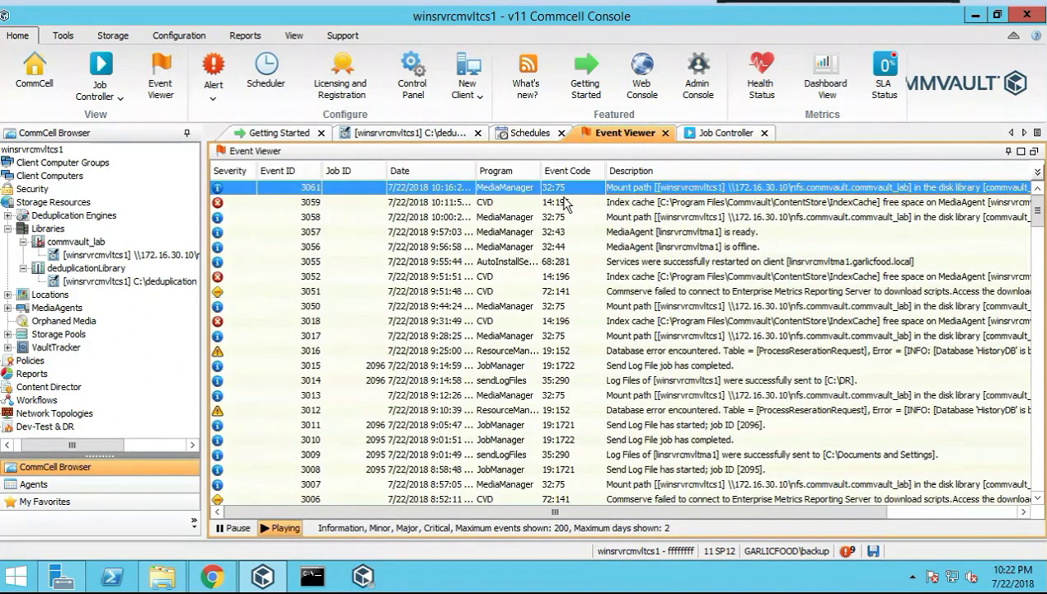
pyautogui.click(713, 134)
pyautogui.rightClick(577, 299)
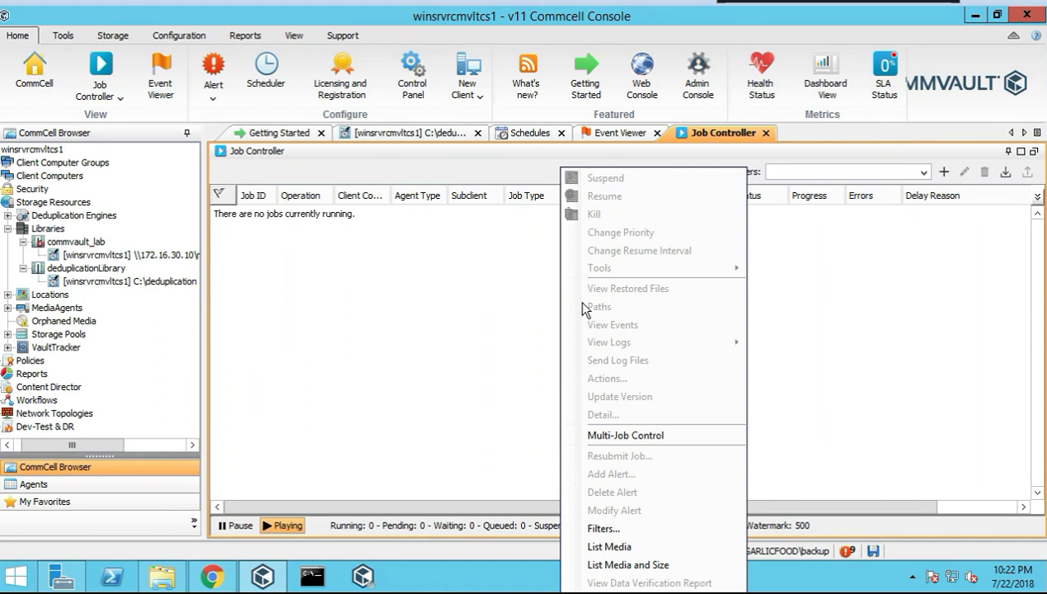
pyautogui.click(479, 461)
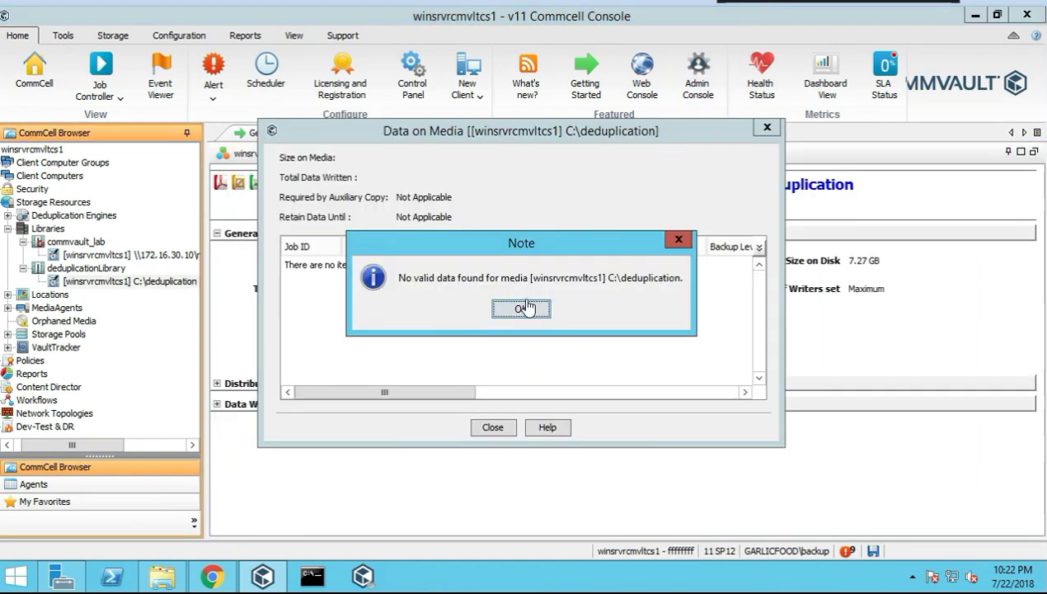
# Acknowledge that no valid data remains and return to the C:\deduplication mount path page
pyautogui.click(522, 312)
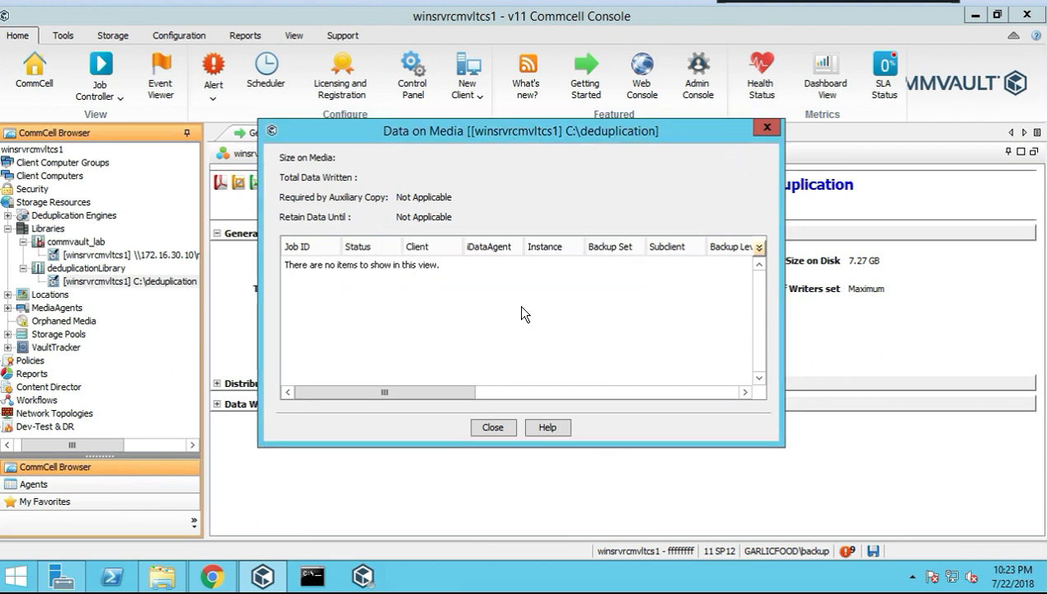
pyautogui.click(766, 128)
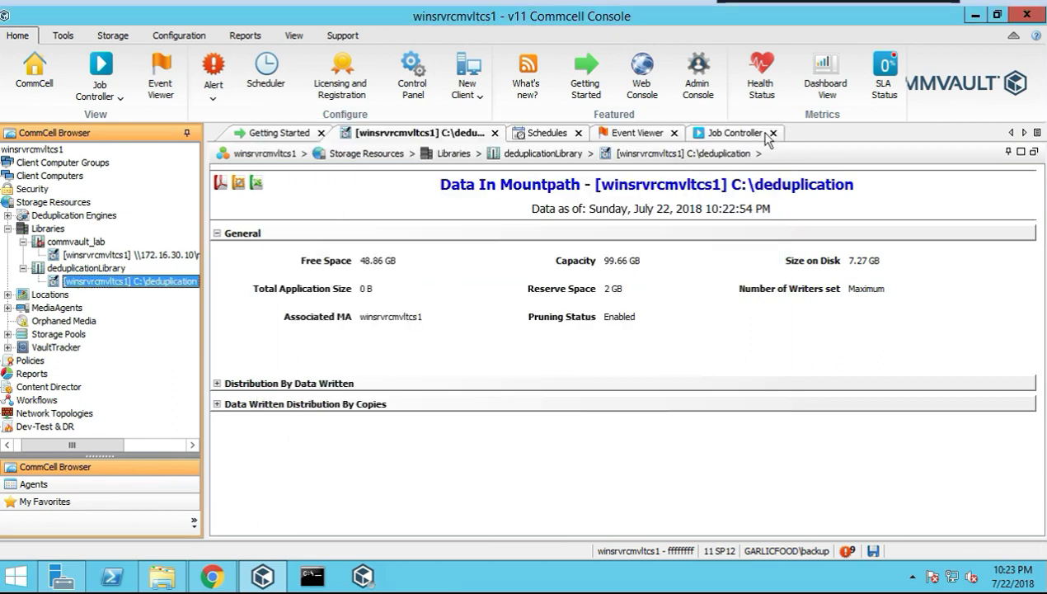
pyautogui.click(719, 133)
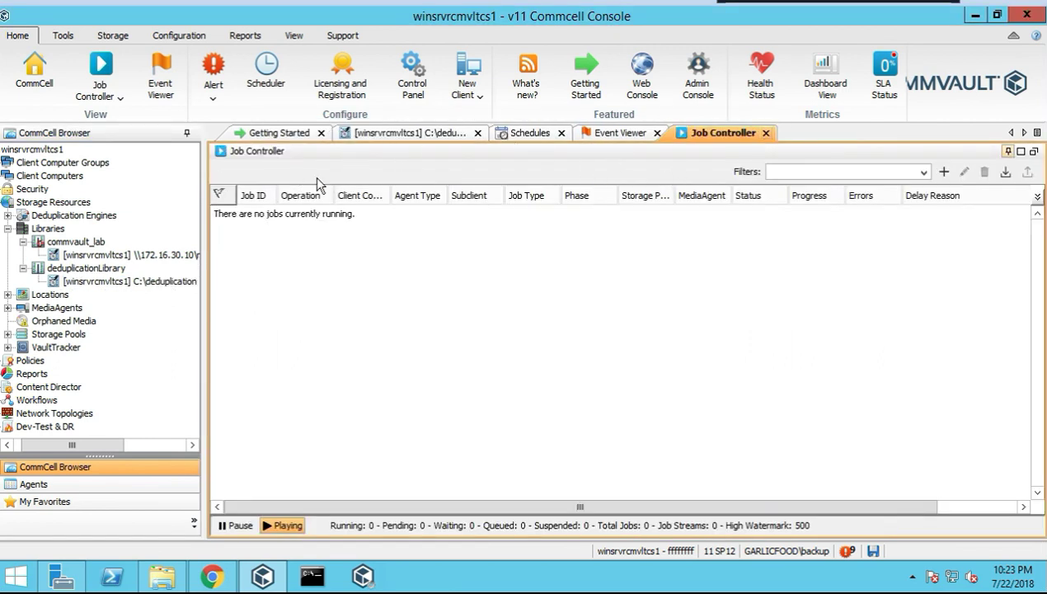
pyautogui.click(381, 133)
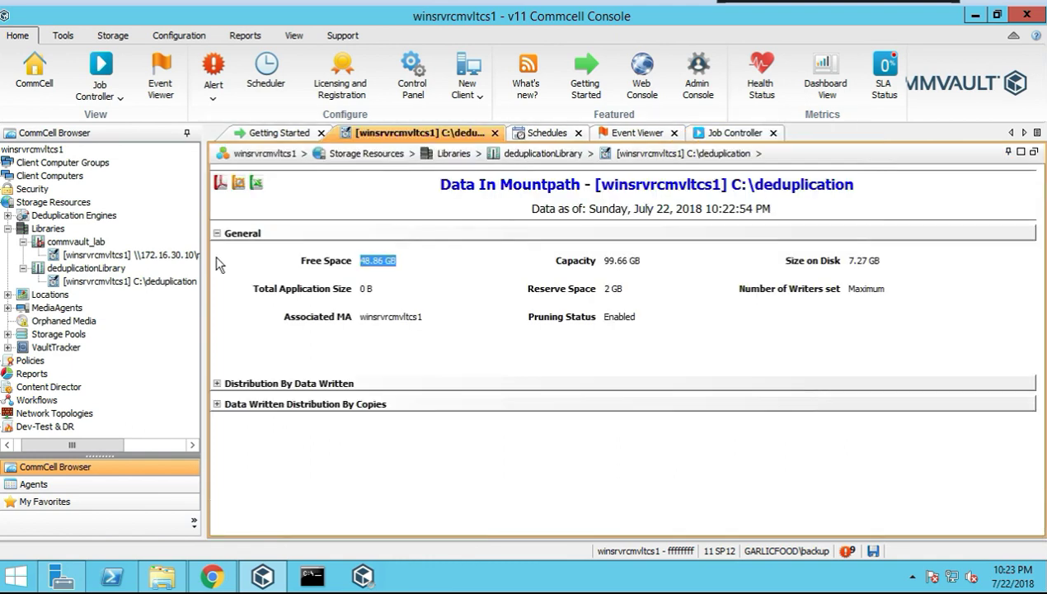
# Recheck the mount path's data on media, confirming no valid data remains, and close it
pyautogui.rightClick(100, 281)
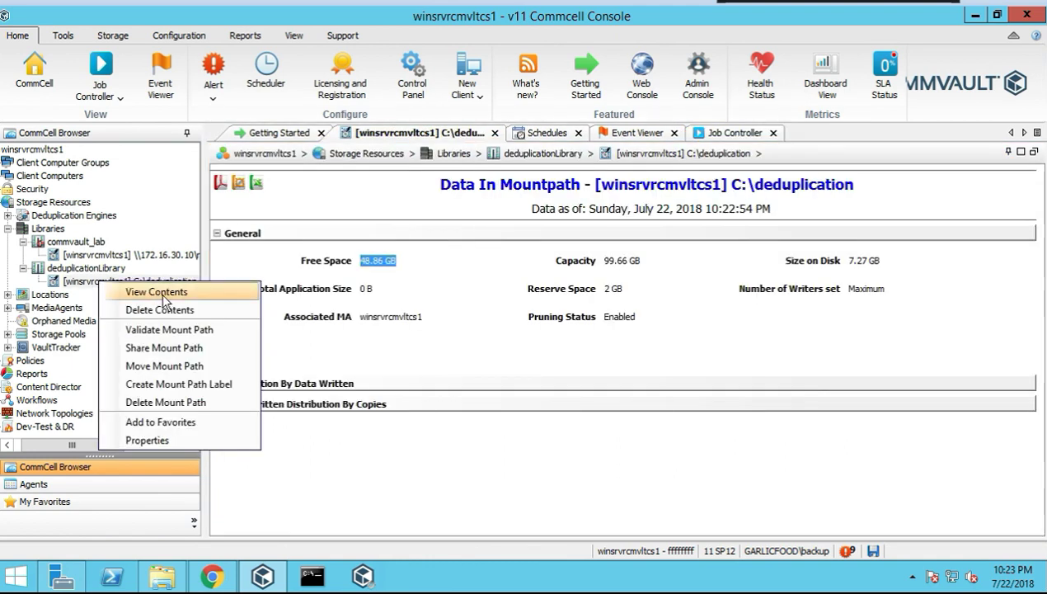
pyautogui.click(162, 297)
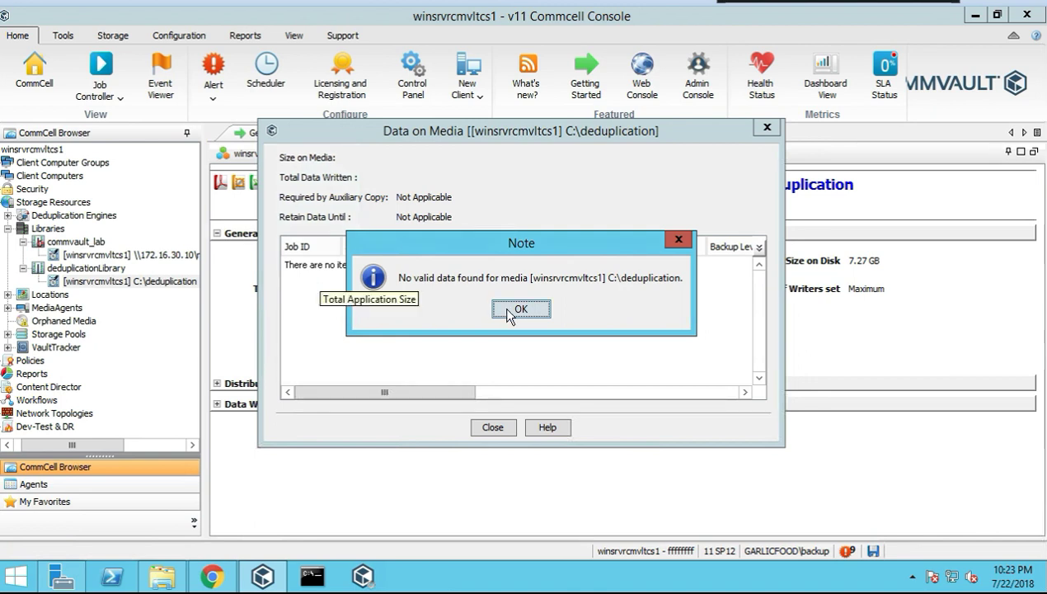
pyautogui.click(507, 308)
pyautogui.click(493, 427)
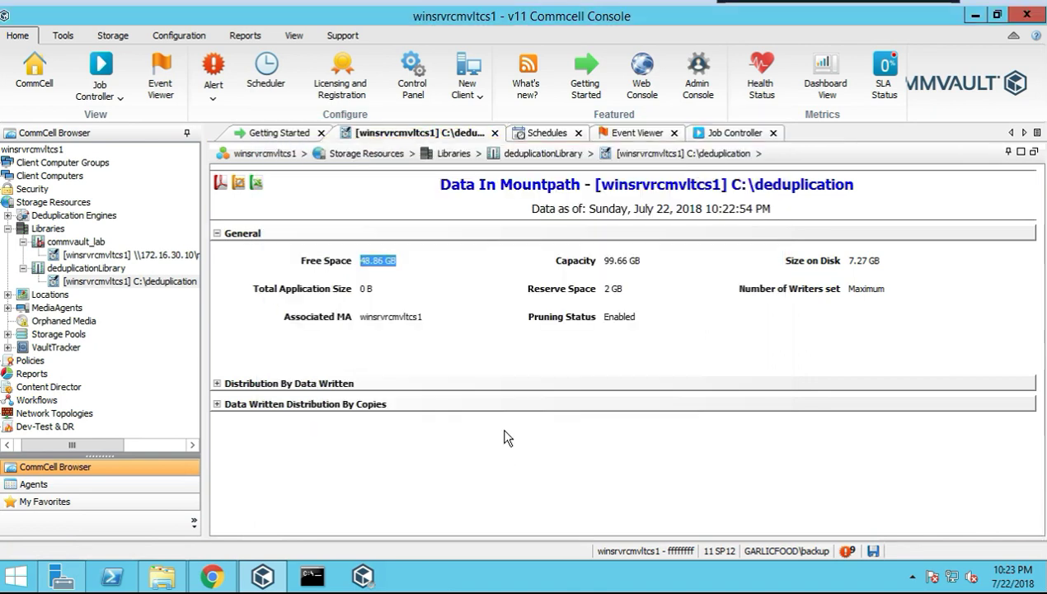
# Review deduplicationLibrary and its mount path, show Content (Device_1 Ready, 48.86 GB free), and collapse Libraries
pyautogui.click(120, 269)
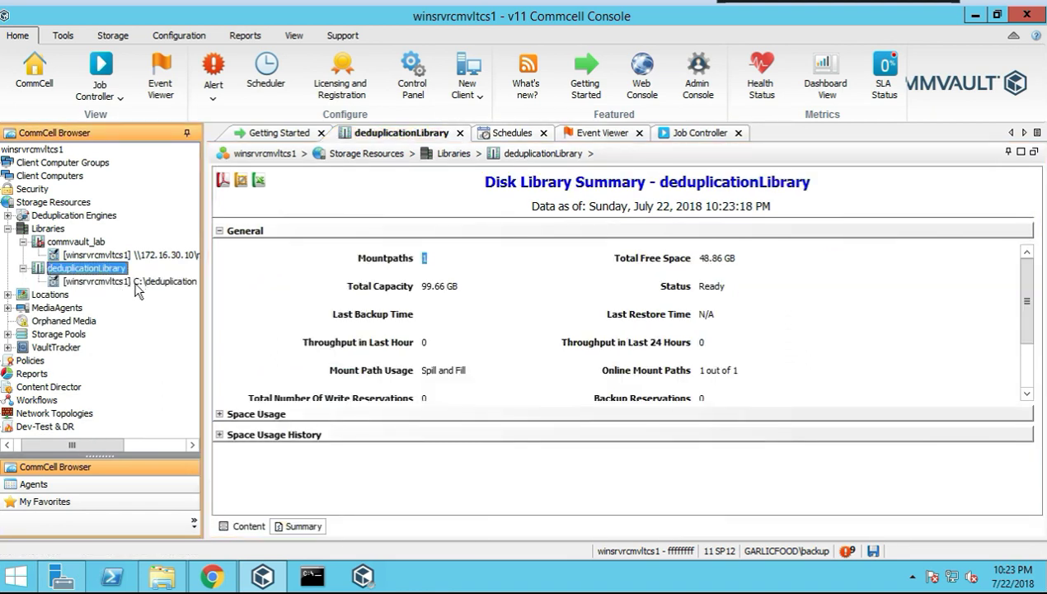
pyautogui.click(156, 282)
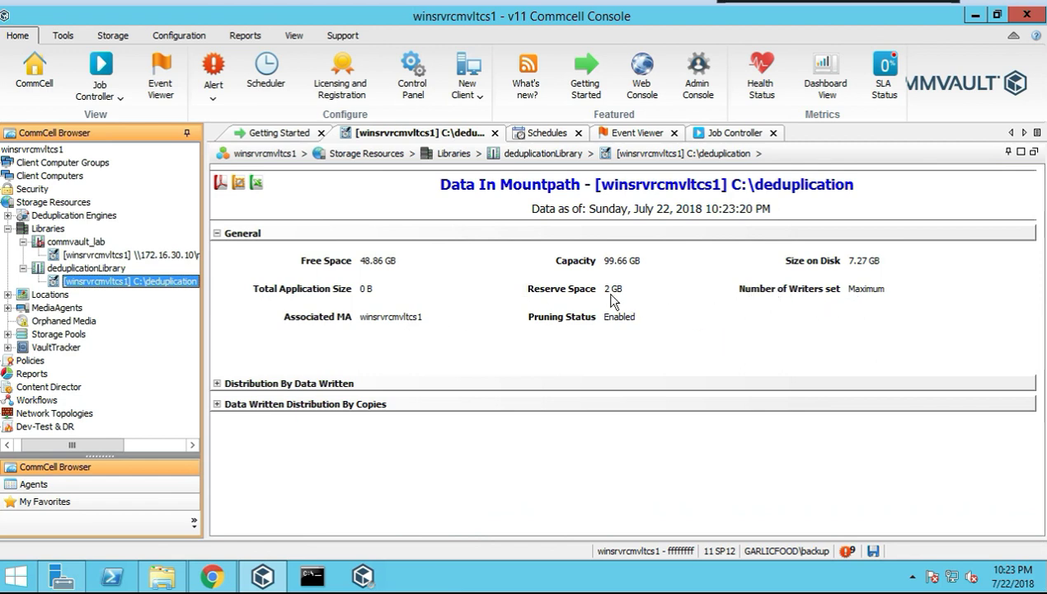
pyautogui.click(106, 267)
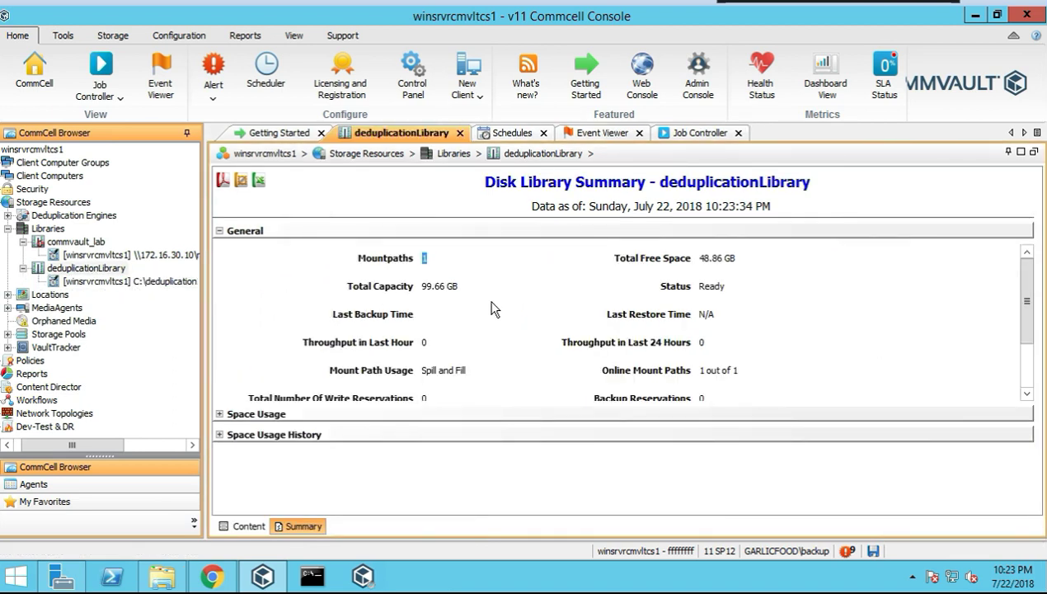
pyautogui.click(248, 530)
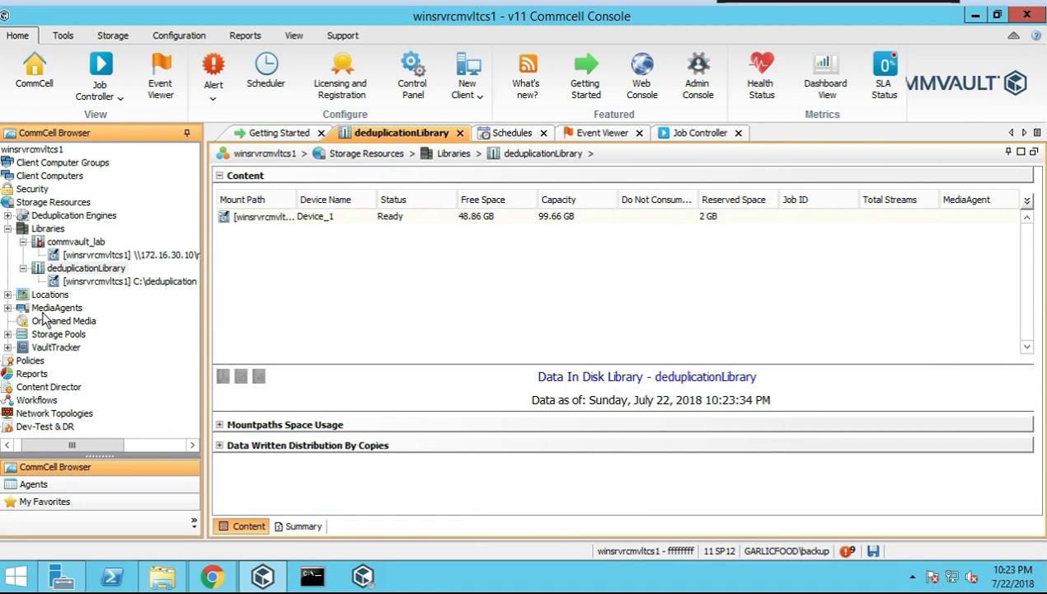
pyautogui.click(15, 444)
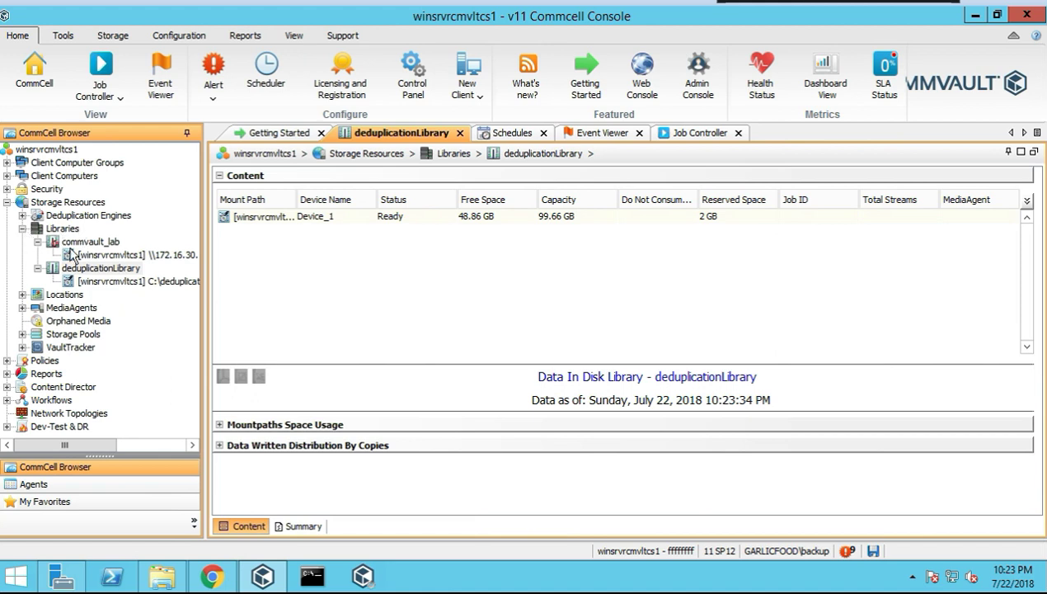
pyautogui.click(23, 230)
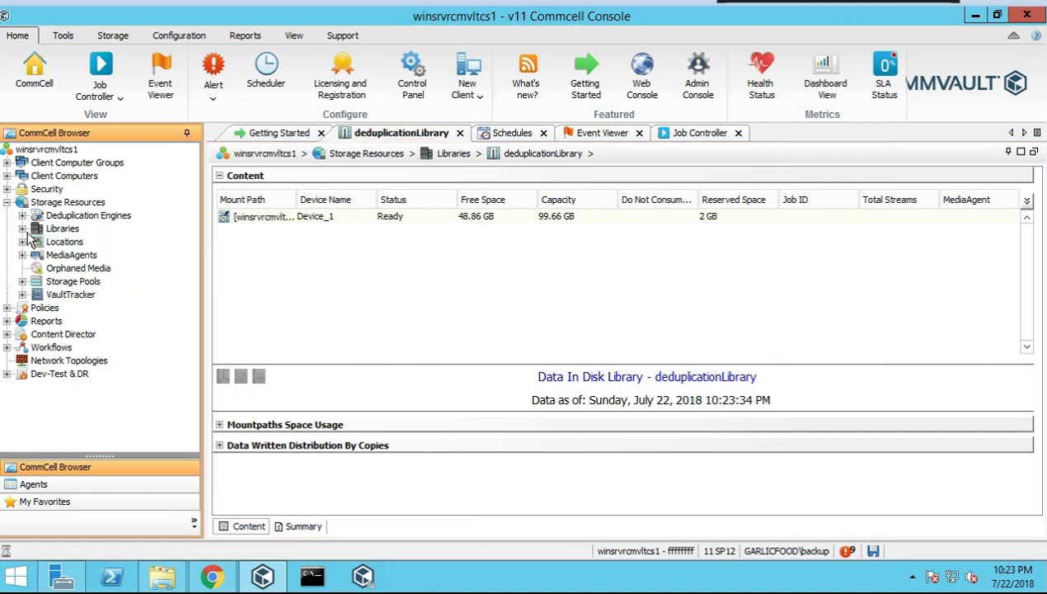
# Create a Stationary location named dallas with the description dallas
pyautogui.click(23, 242)
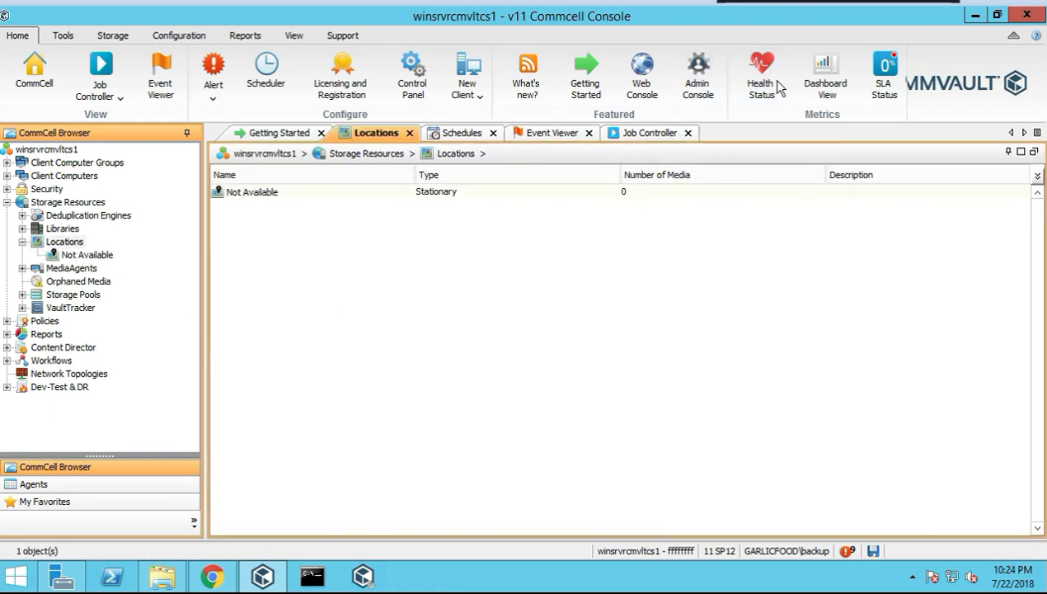
pyautogui.rightClick(75, 244)
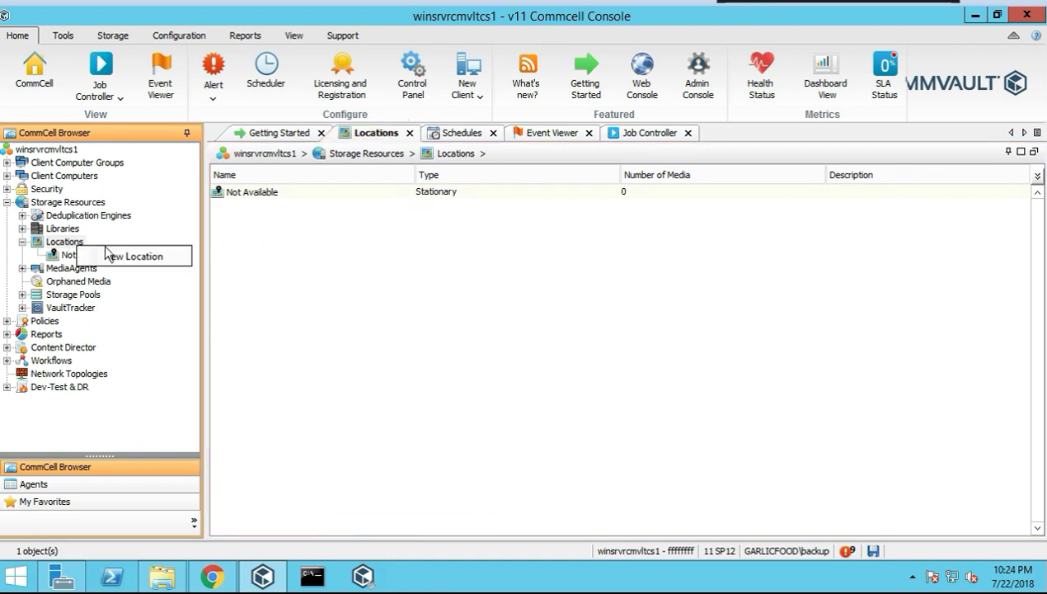
pyautogui.click(155, 254)
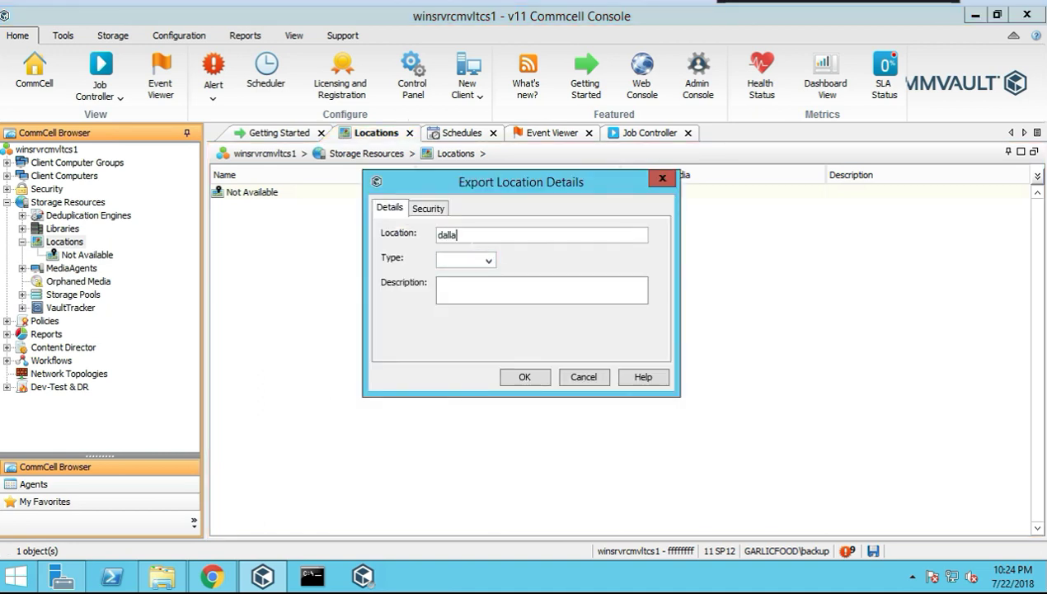
pyautogui.click(489, 260)
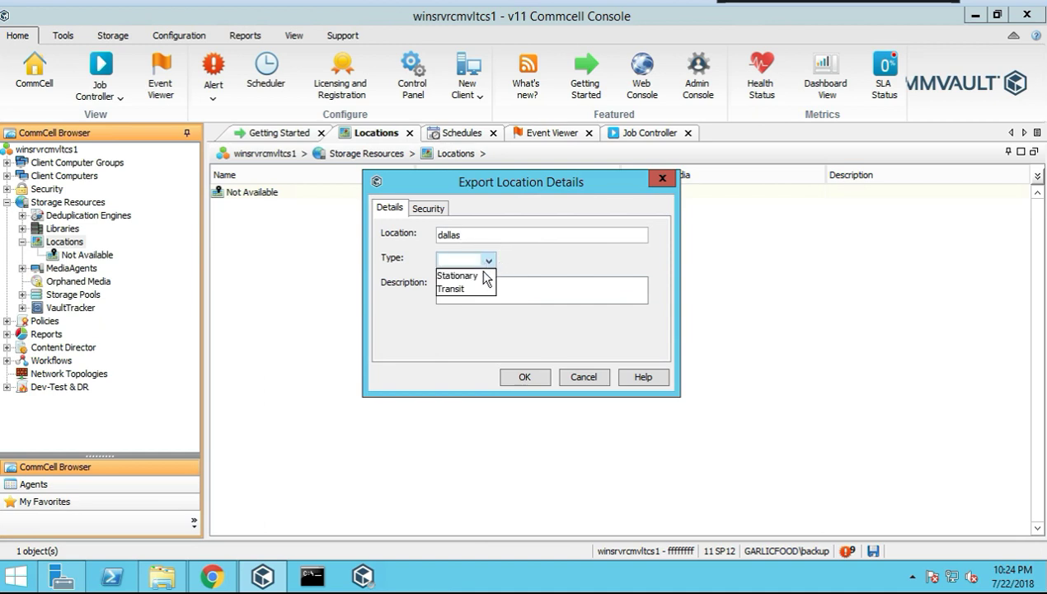
pyautogui.click(477, 280)
pyautogui.hotkey('shift', 'Tab')
pyautogui.hotkey('shift', 'Tab')
pyautogui.hotkey('ctrl', 'c')
pyautogui.click(451, 296)
pyautogui.hotkey('ctrl', 'v')
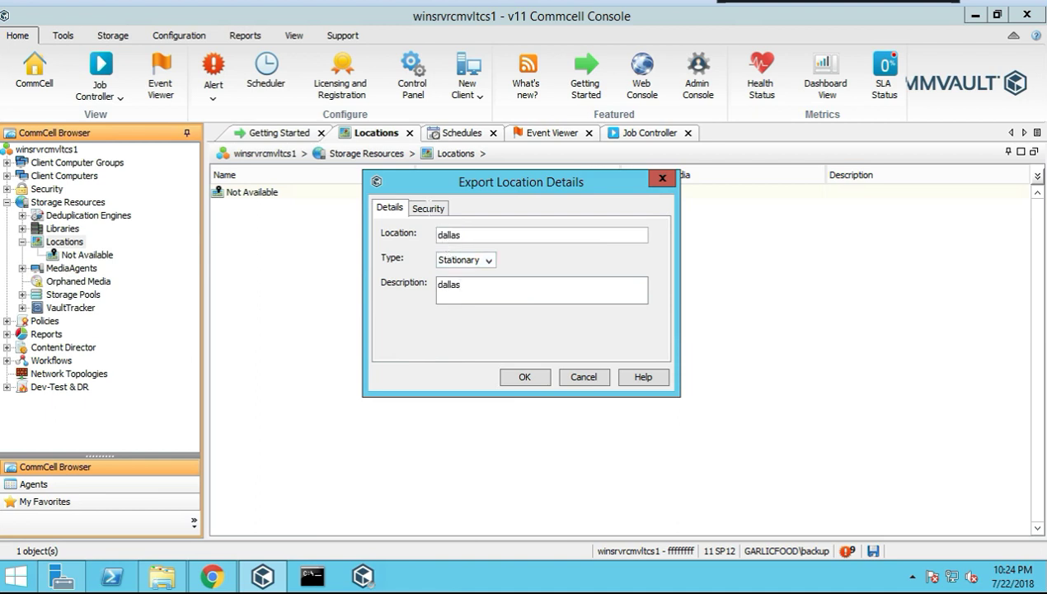
pyautogui.click(429, 209)
pyautogui.click(391, 209)
pyautogui.click(527, 376)
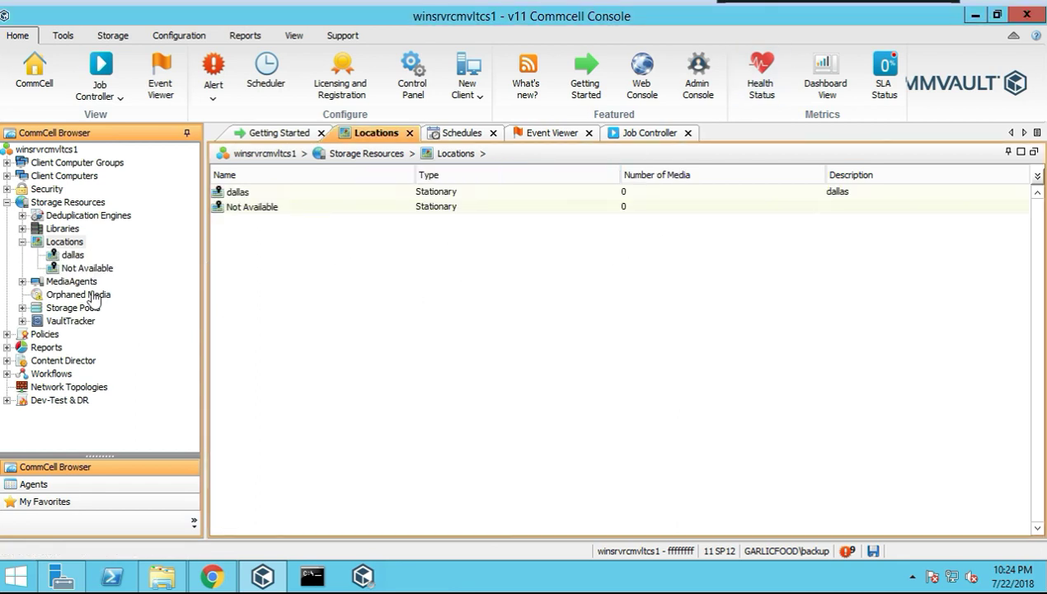
# Review the dallas location's properties without changes and return to the Locations list
pyautogui.click(73, 255)
pyautogui.rightClick(76, 257)
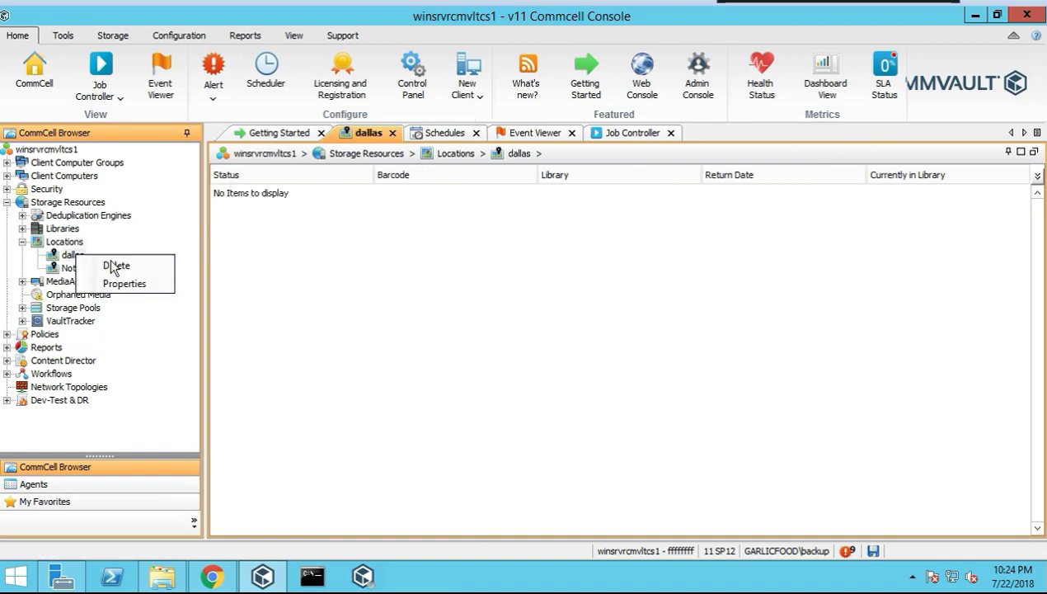
pyautogui.click(132, 284)
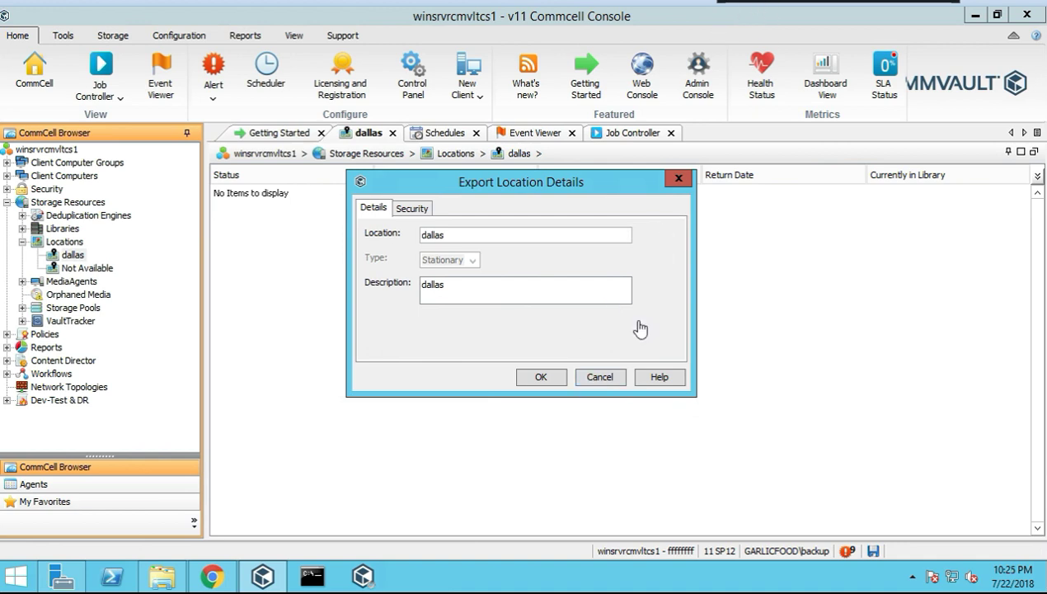
pyautogui.click(600, 377)
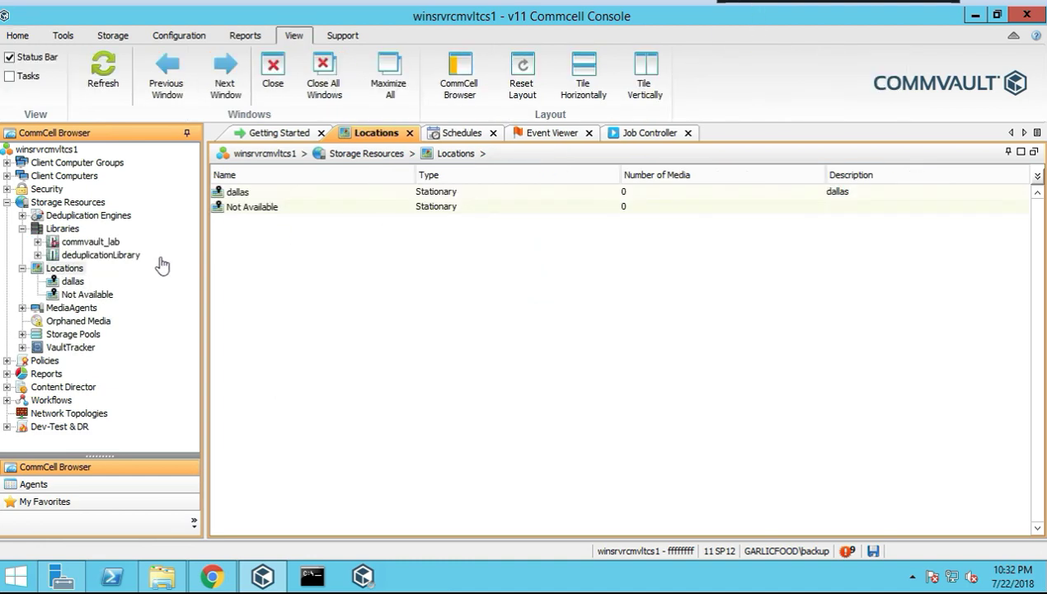
pyautogui.click(73, 270)
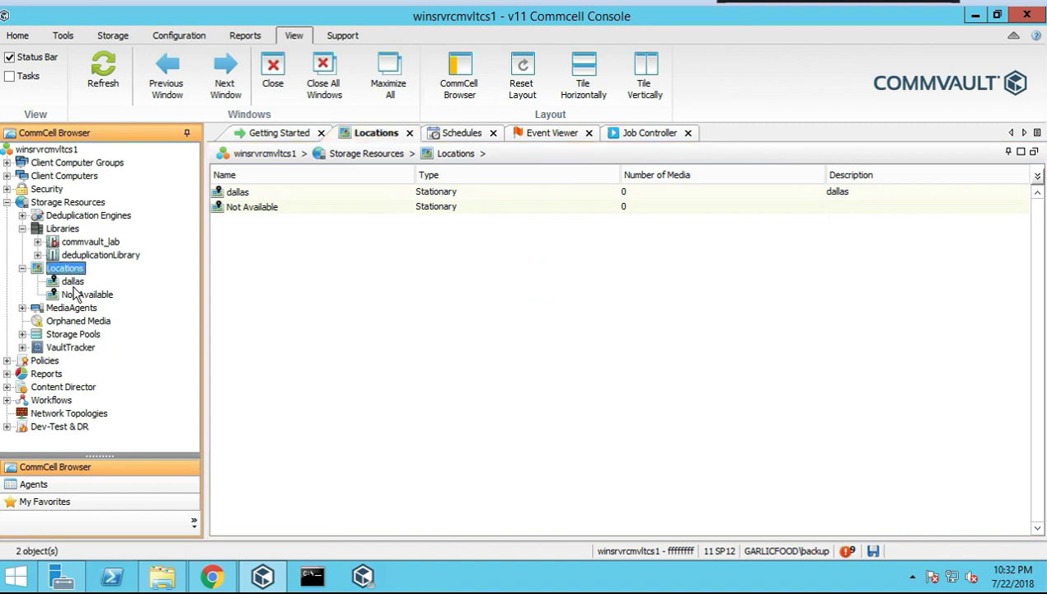
# List the MediaAgents and view the libraries of linsrvrcmvltma1 and winsrvrcmvltma1
pyautogui.doubleClick(59, 309)
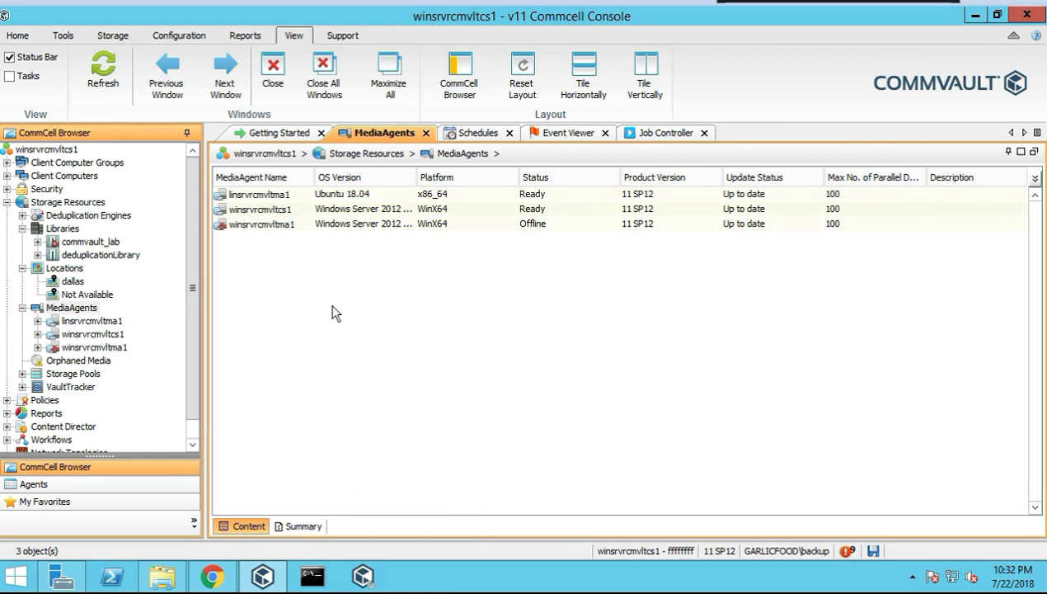
pyautogui.click(86, 310)
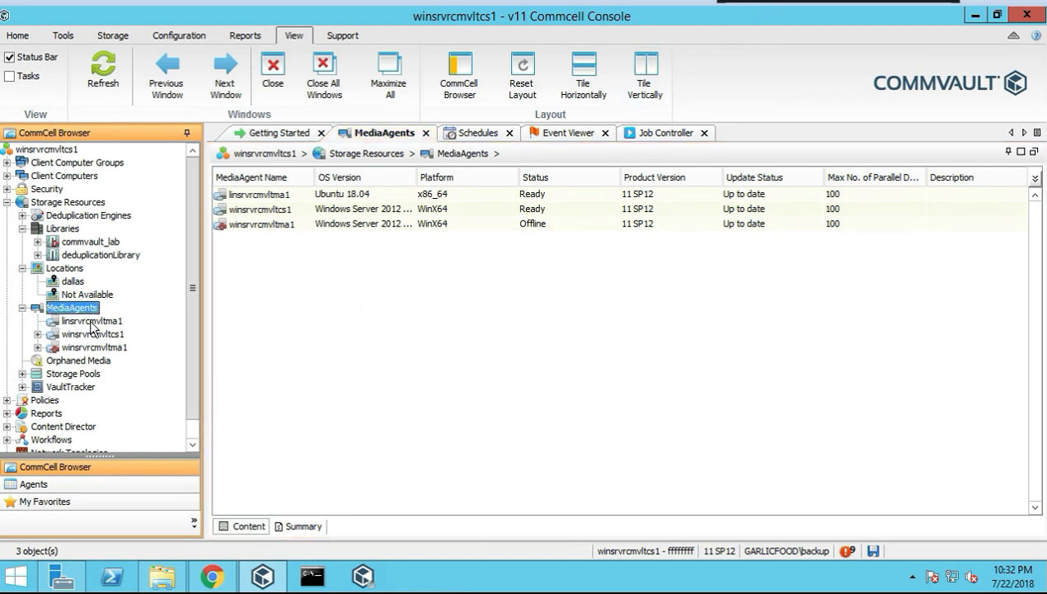
pyautogui.click(91, 321)
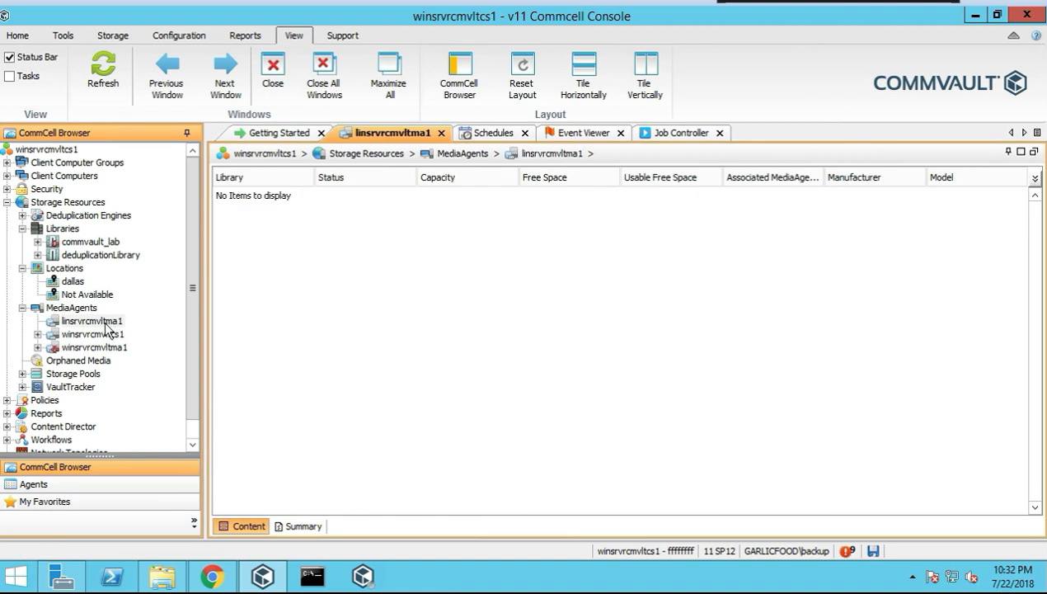
pyautogui.click(102, 350)
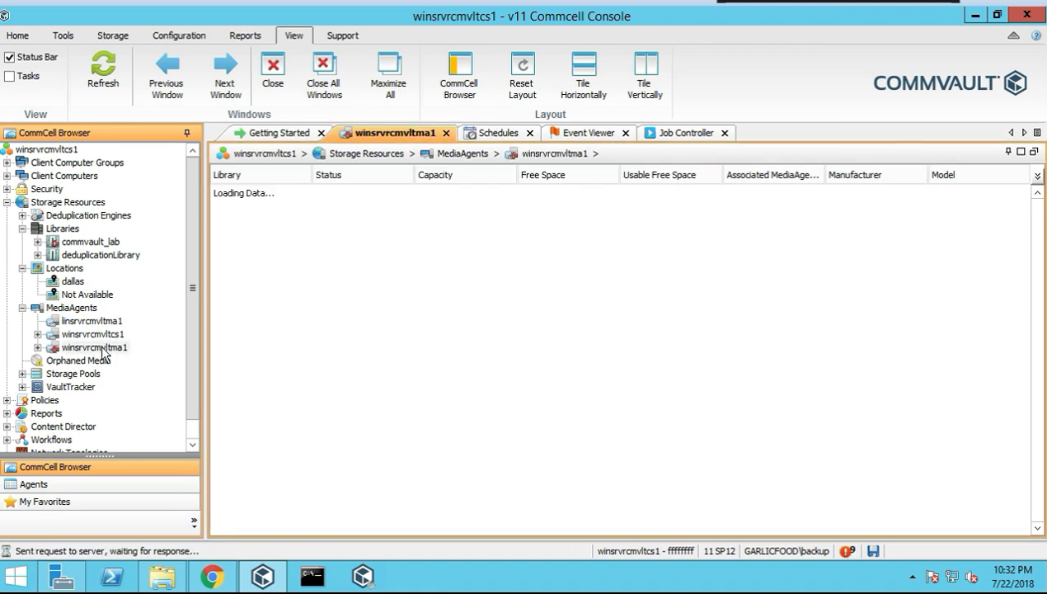
# Bring up the All Tasks submenu for winsrvrcmvltma1
pyautogui.rightClick(103, 350)
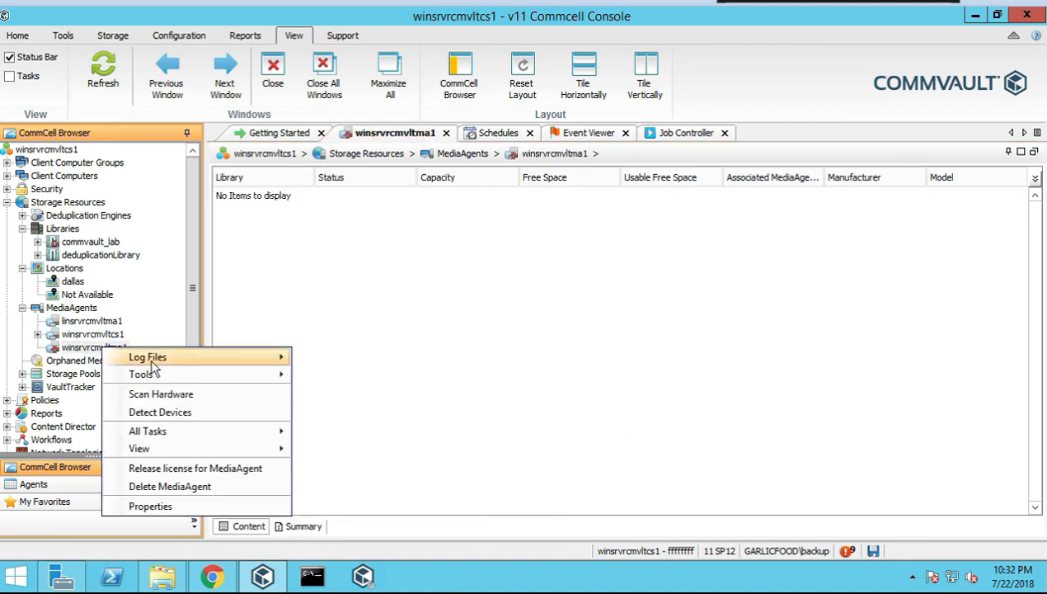
pyautogui.moveTo(150, 358)
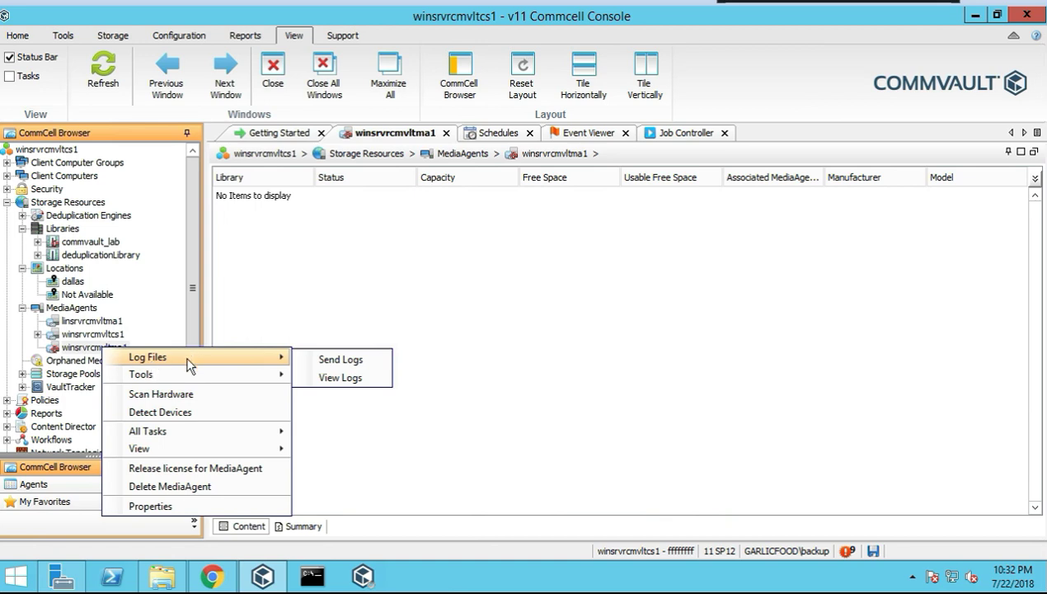
pyautogui.moveTo(165, 376)
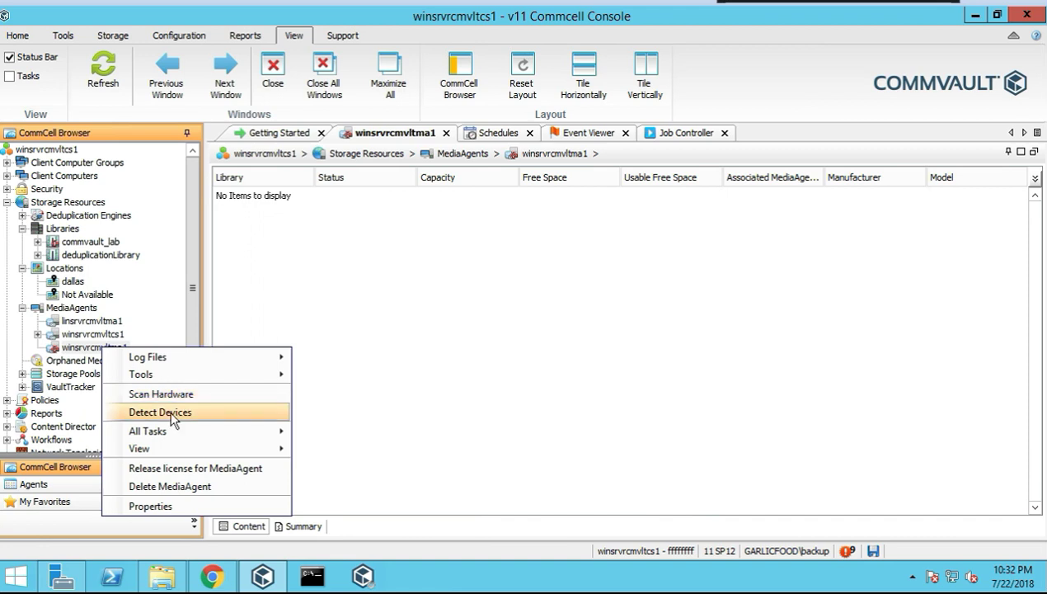
pyautogui.moveTo(168, 437)
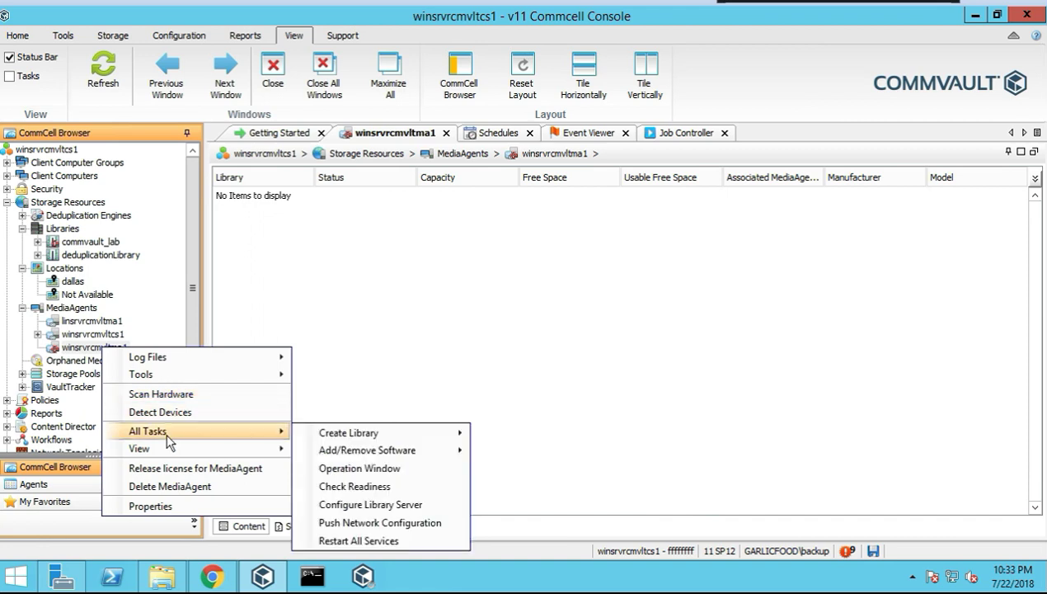
# Run a readiness check on winsrvrcmvltma1 and review its connection failure details
pyautogui.click(355, 486)
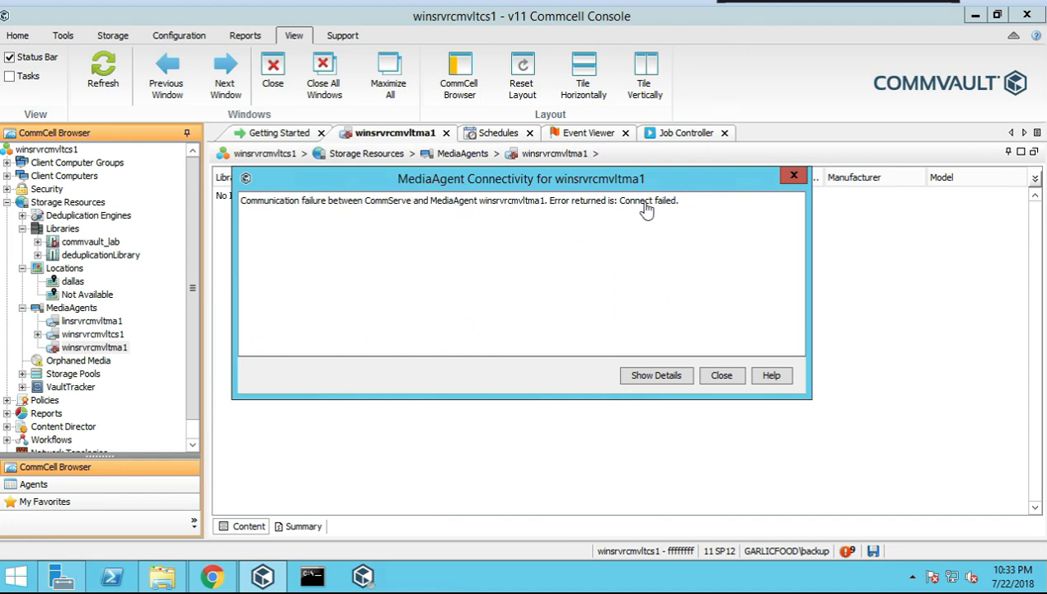
pyautogui.click(645, 379)
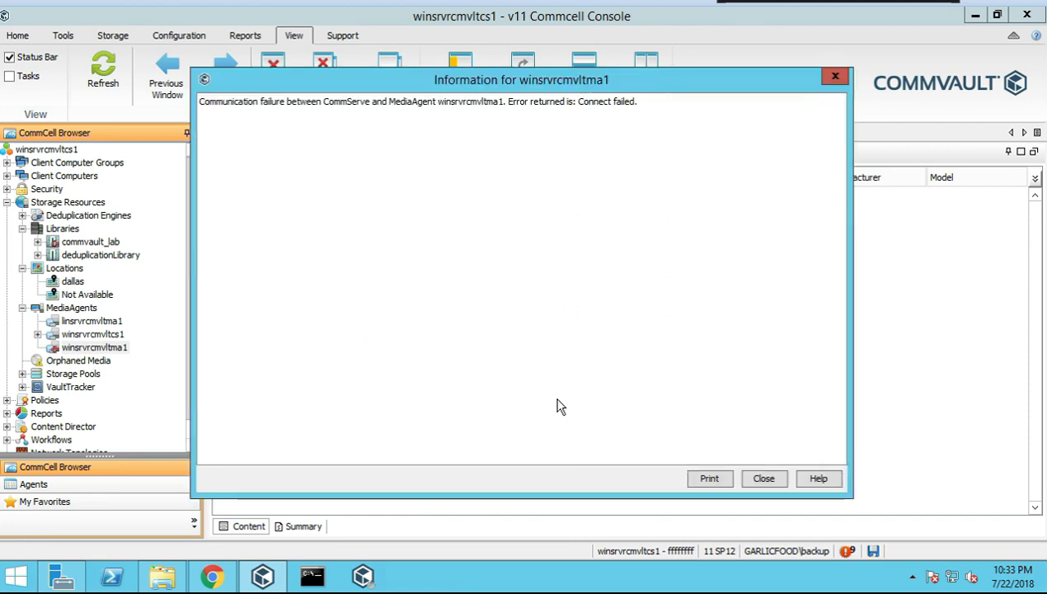
pyautogui.click(760, 479)
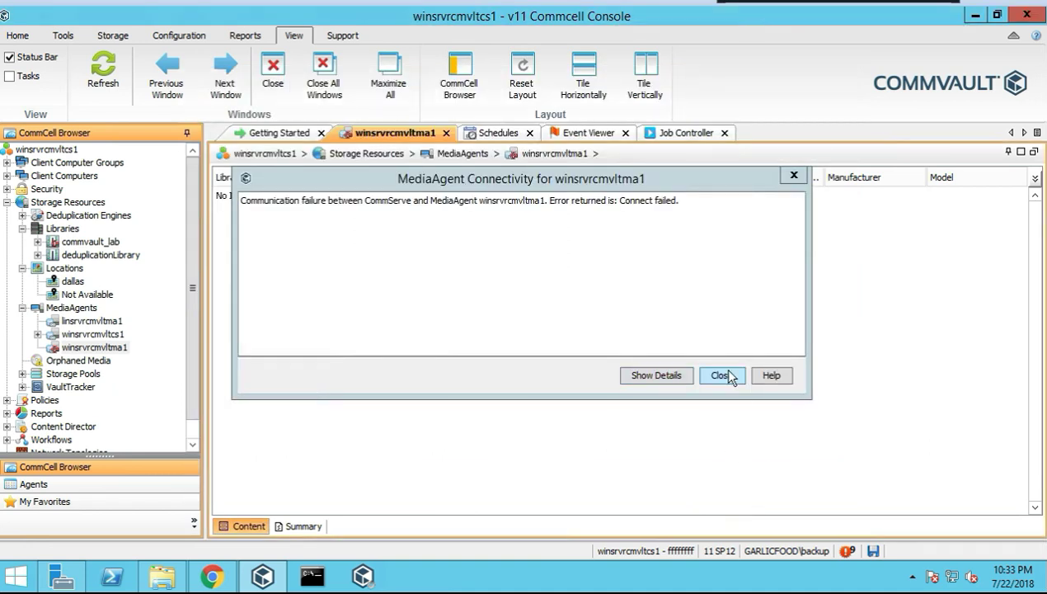
pyautogui.click(722, 375)
# Run a readiness check on linsrvrcmvltma1 and review its index cache details
pyautogui.click(114, 321)
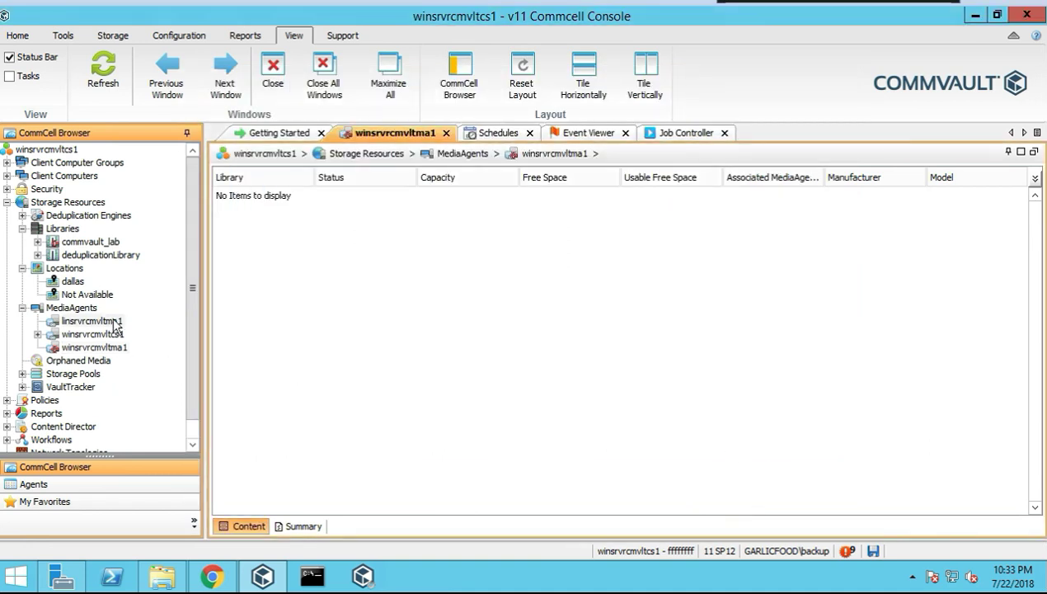
pyautogui.rightClick(113, 322)
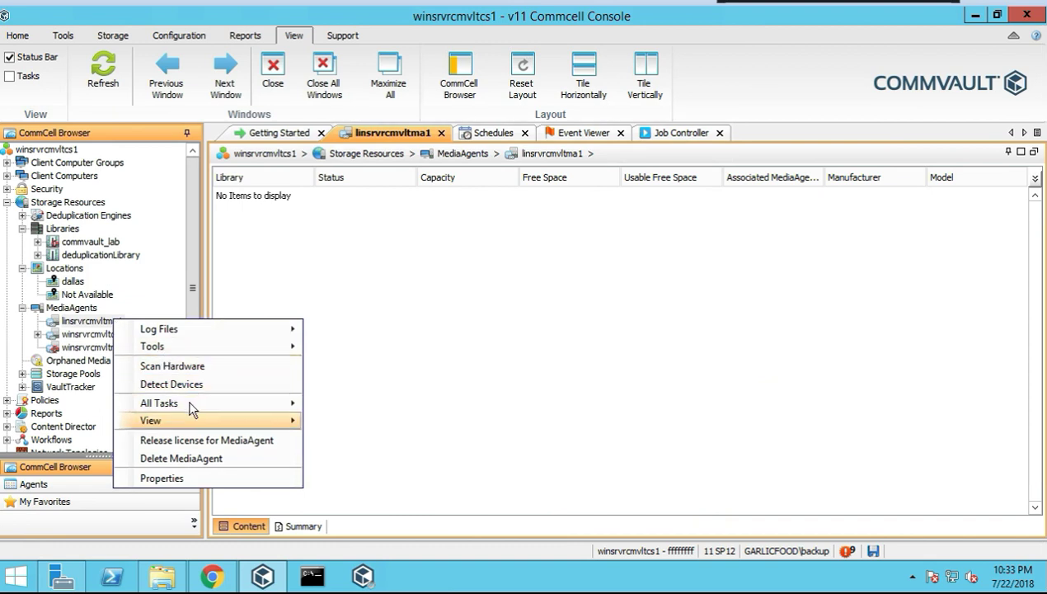
pyautogui.moveTo(192, 401)
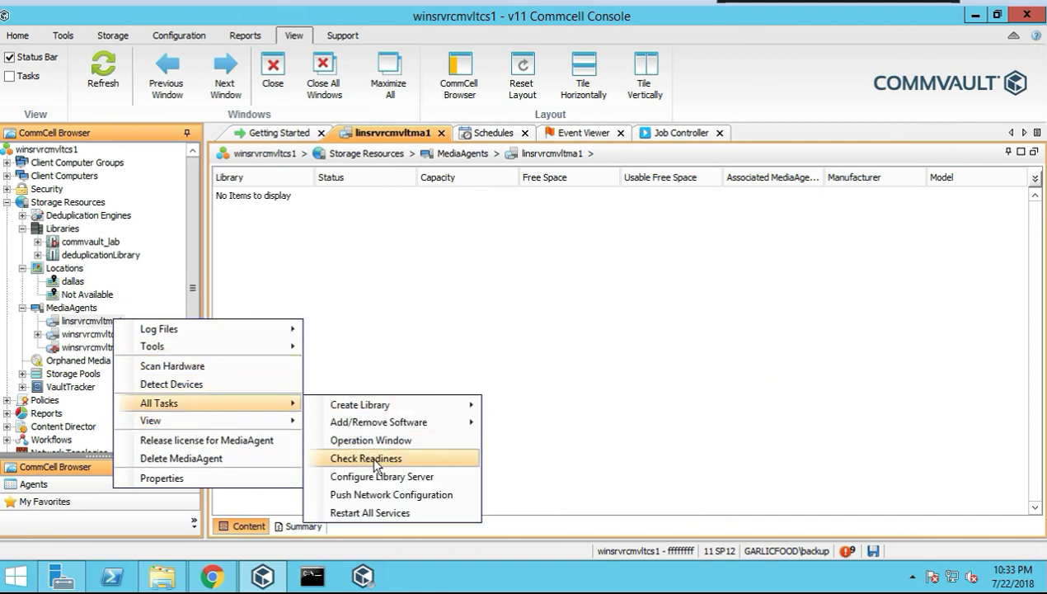
pyautogui.click(375, 462)
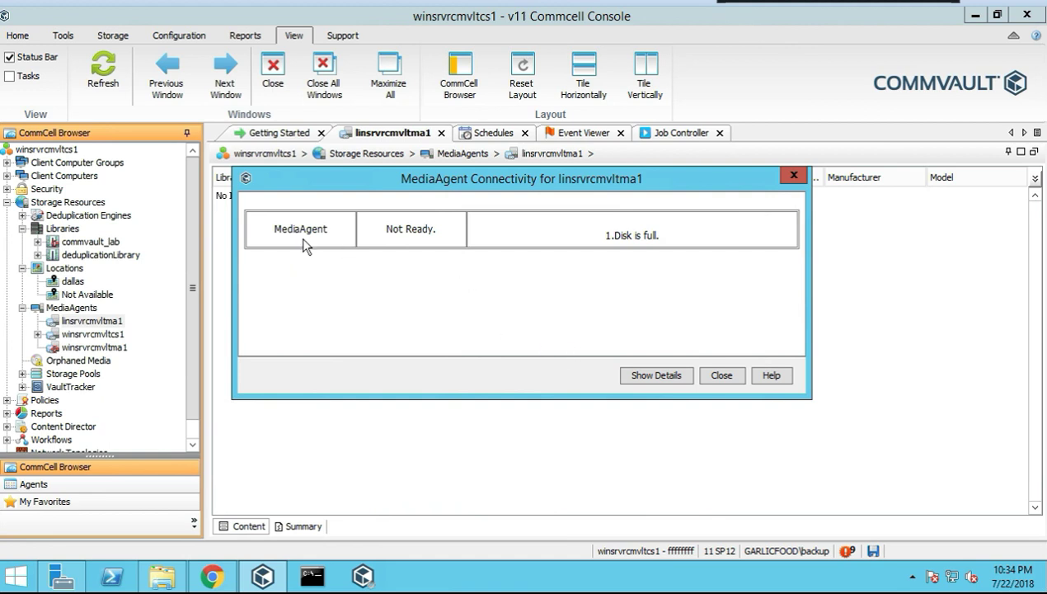
pyautogui.click(659, 375)
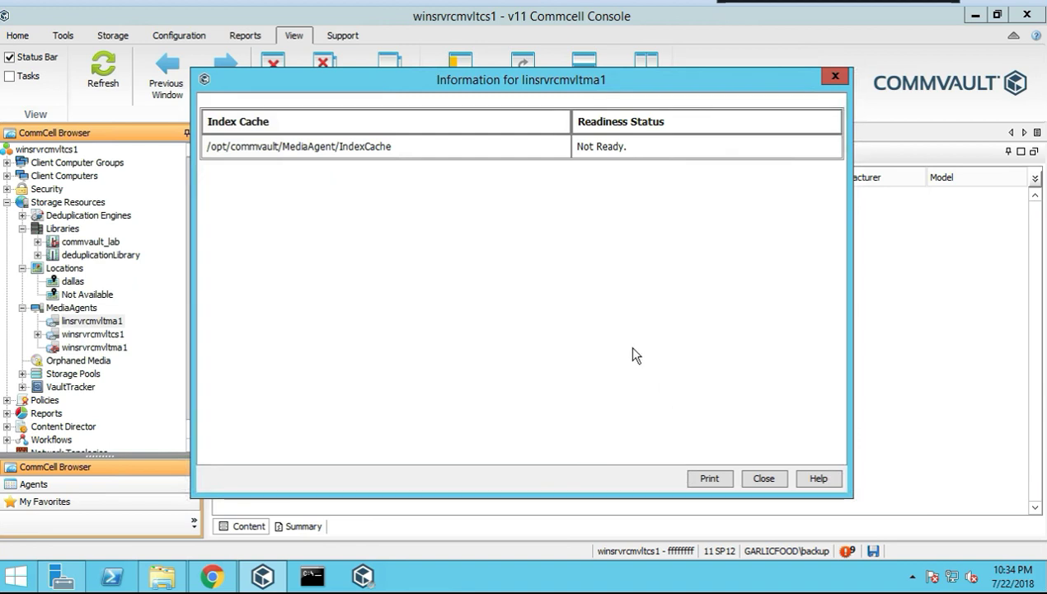
pyautogui.click(764, 480)
pyautogui.click(721, 376)
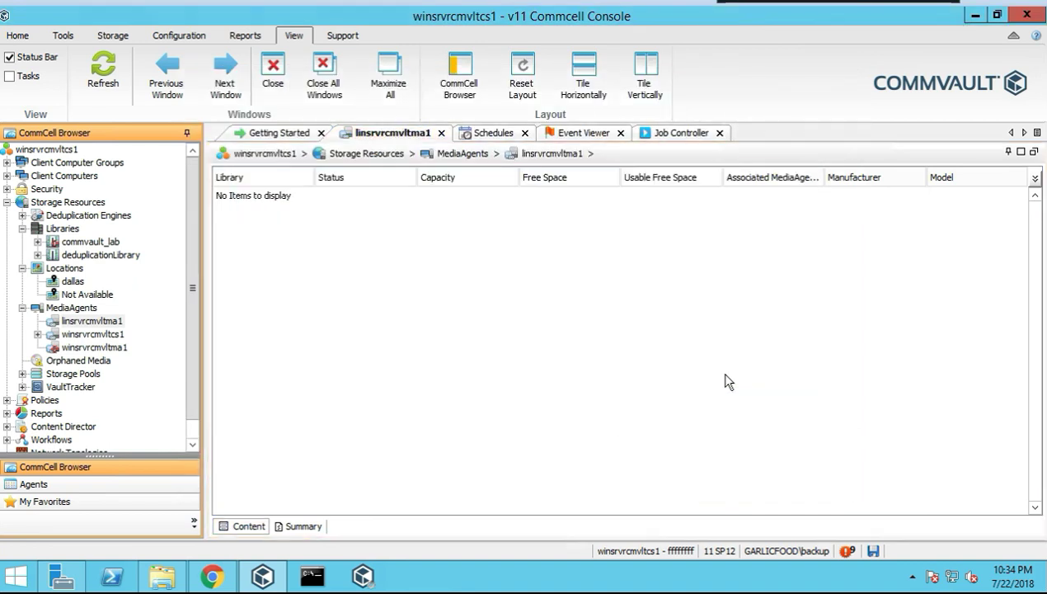
# Check readiness of winsrvrcmvltcs1, confirming the MediaAgent and its index cache are Ready
pyautogui.rightClick(97, 334)
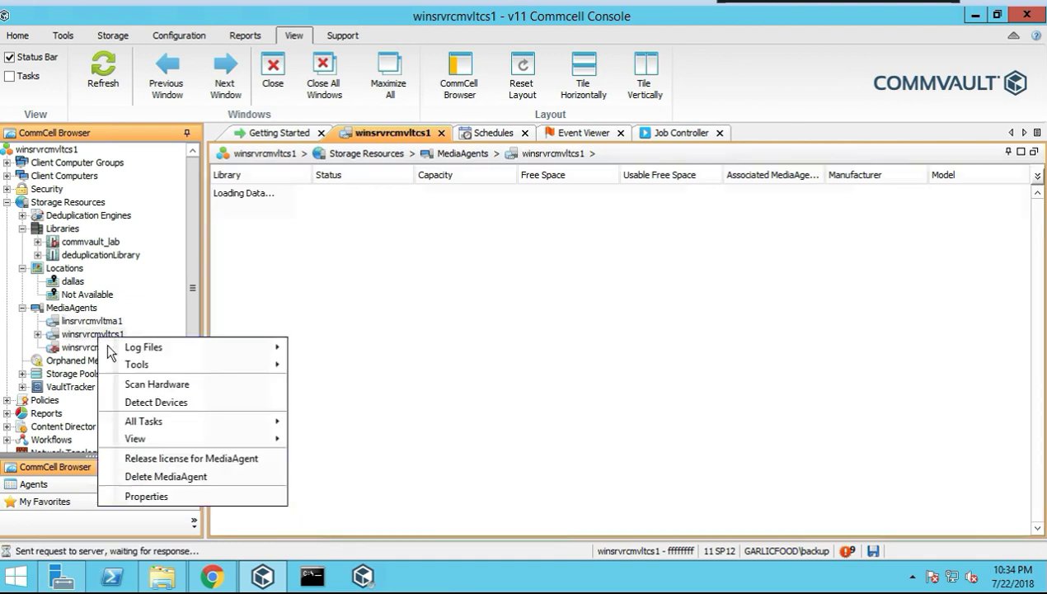
pyautogui.moveTo(267, 423)
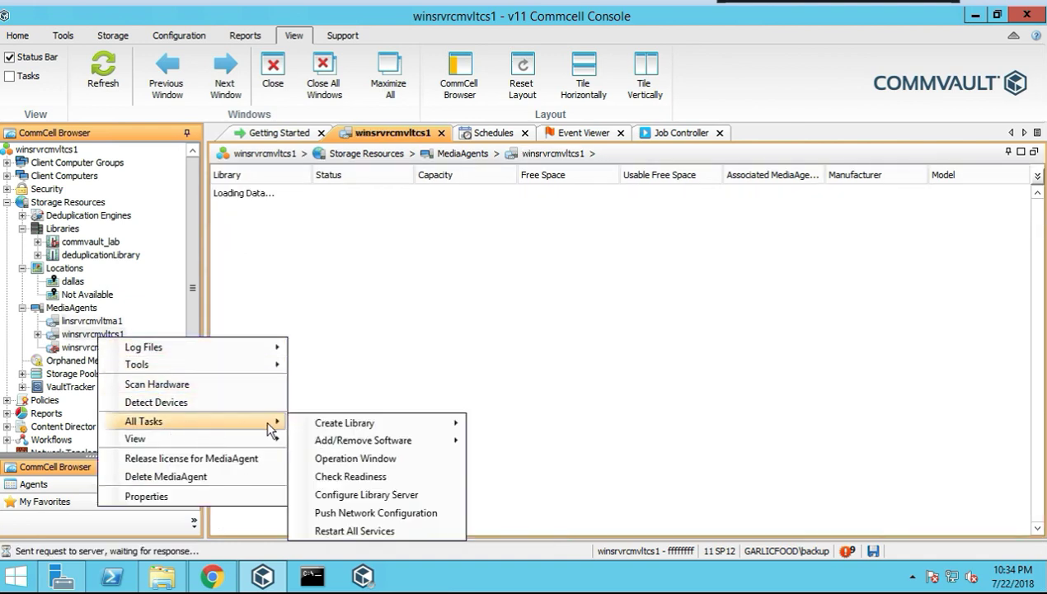
pyautogui.click(353, 476)
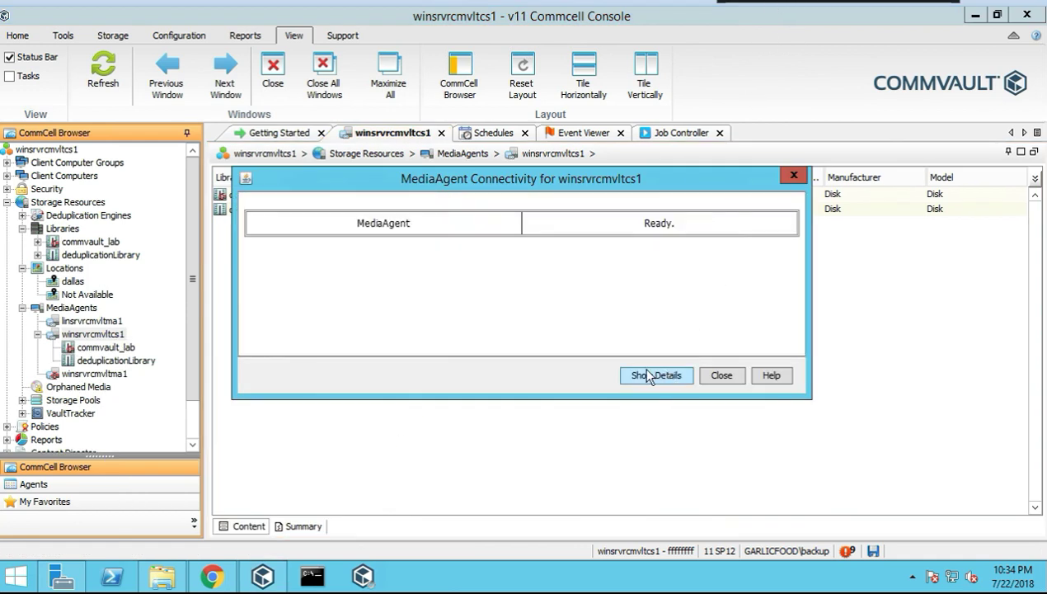
pyautogui.click(658, 375)
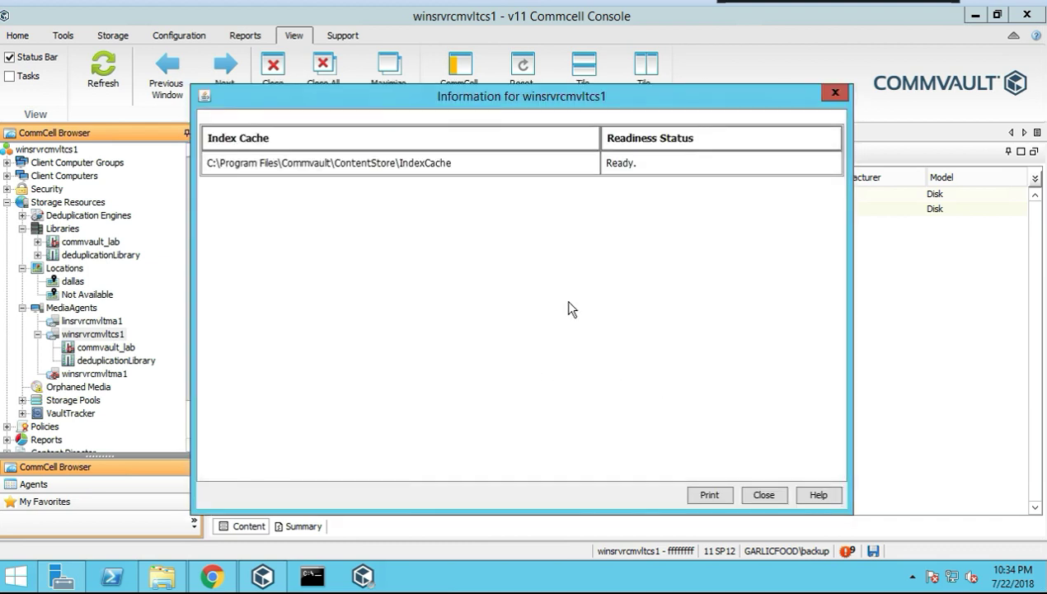
pyautogui.click(763, 495)
pyautogui.click(793, 173)
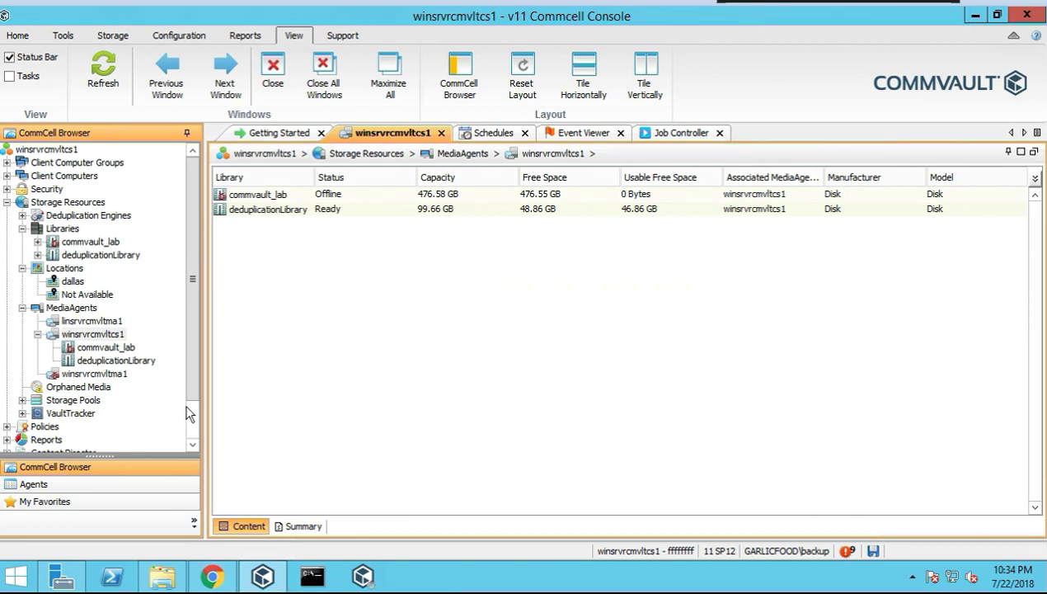
# Open winsrvrcmvltcs1's MediaAgent Properties and view its catalog and index settings
pyautogui.rightClick(81, 331)
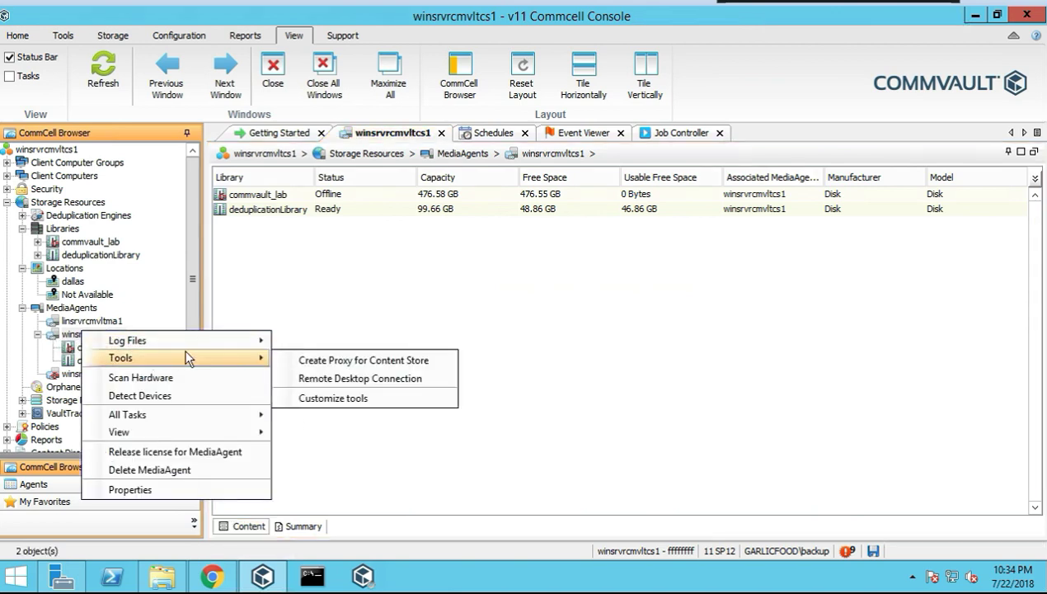
pyautogui.moveTo(189, 436)
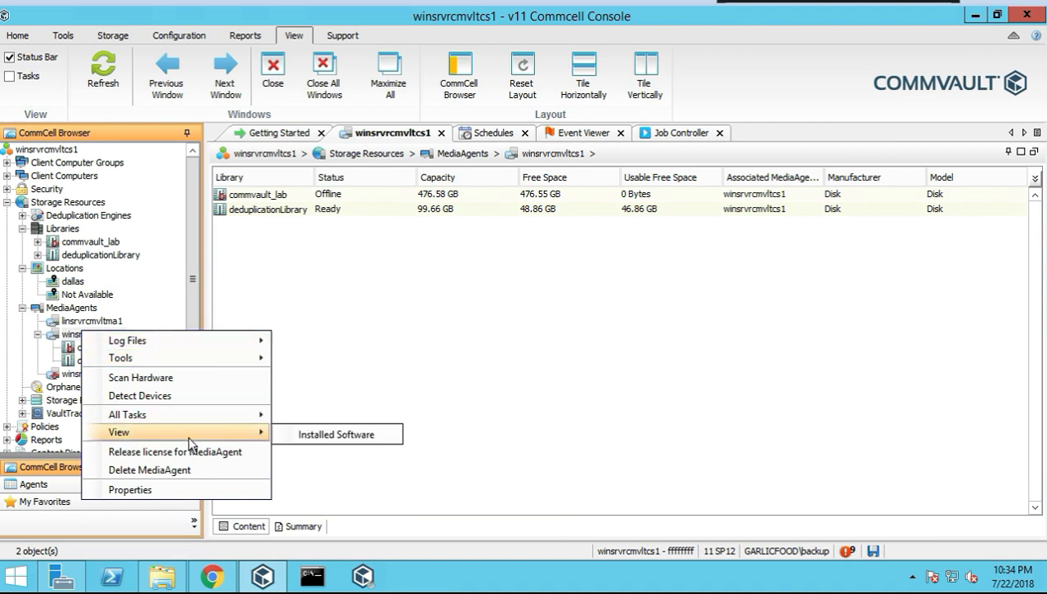
pyautogui.moveTo(210, 415)
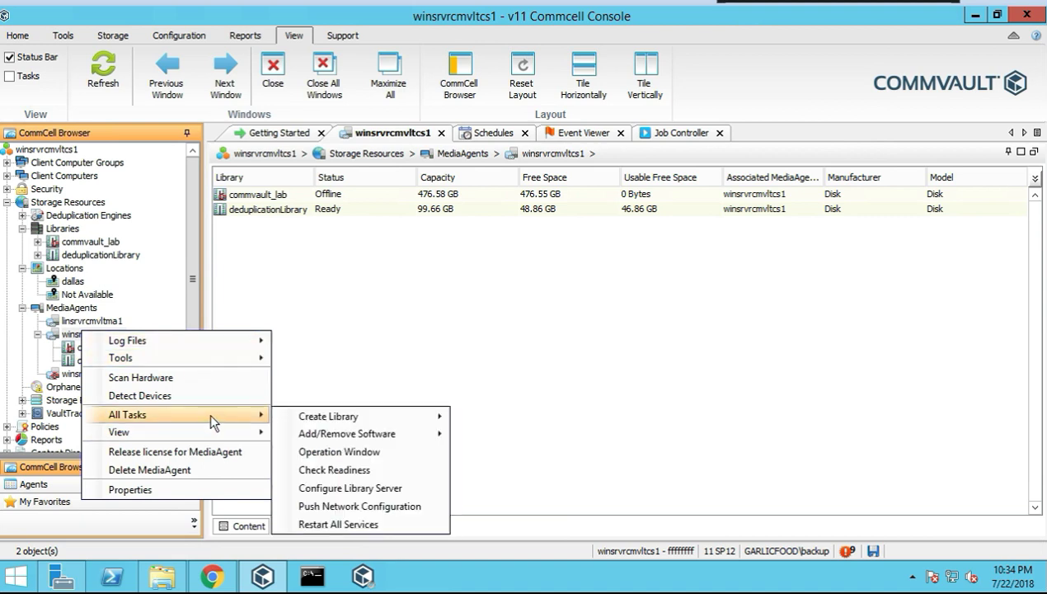
pyautogui.click(154, 495)
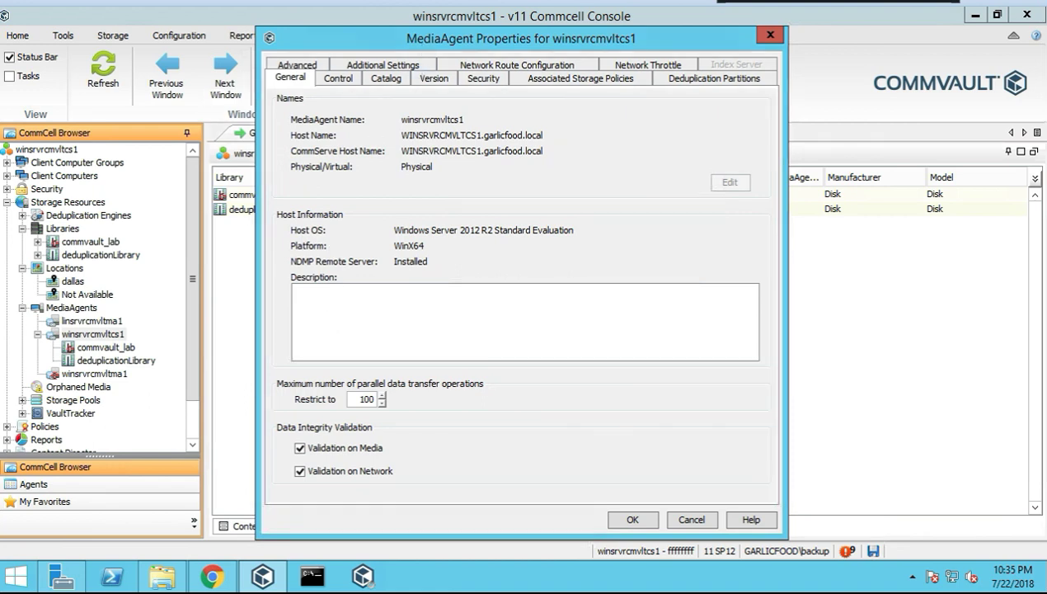
pyautogui.moveTo(423, 50); pyautogui.dragTo(600, 51)
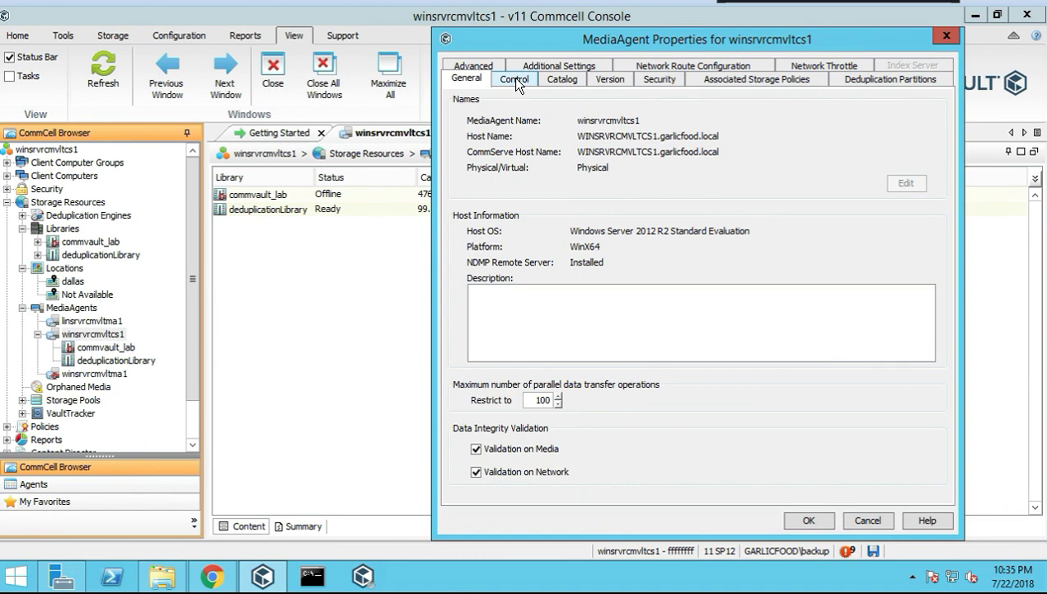
pyautogui.click(558, 83)
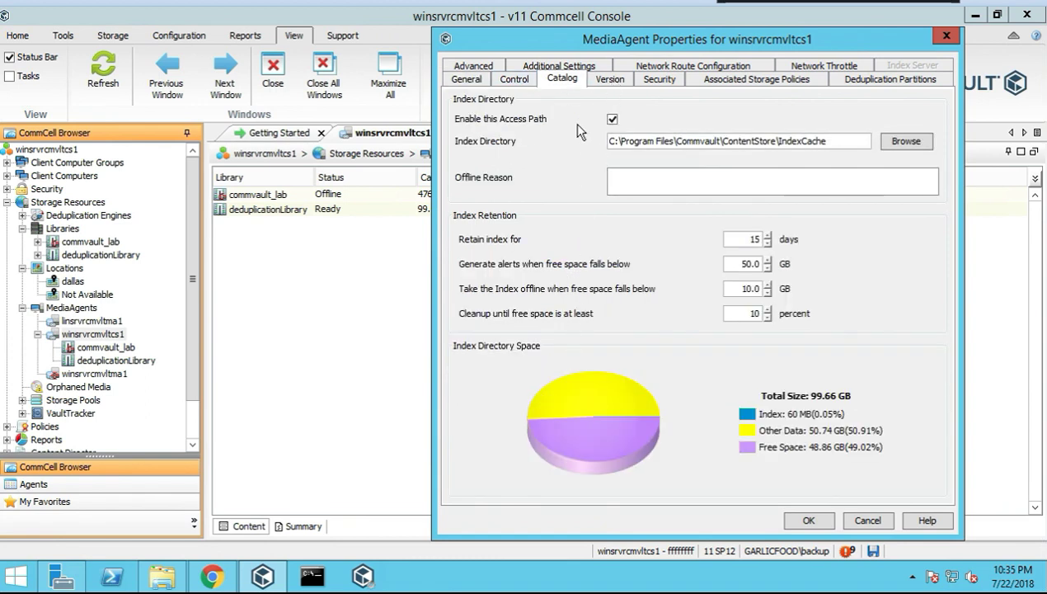
pyautogui.moveTo(571, 39); pyautogui.dragTo(414, 53)
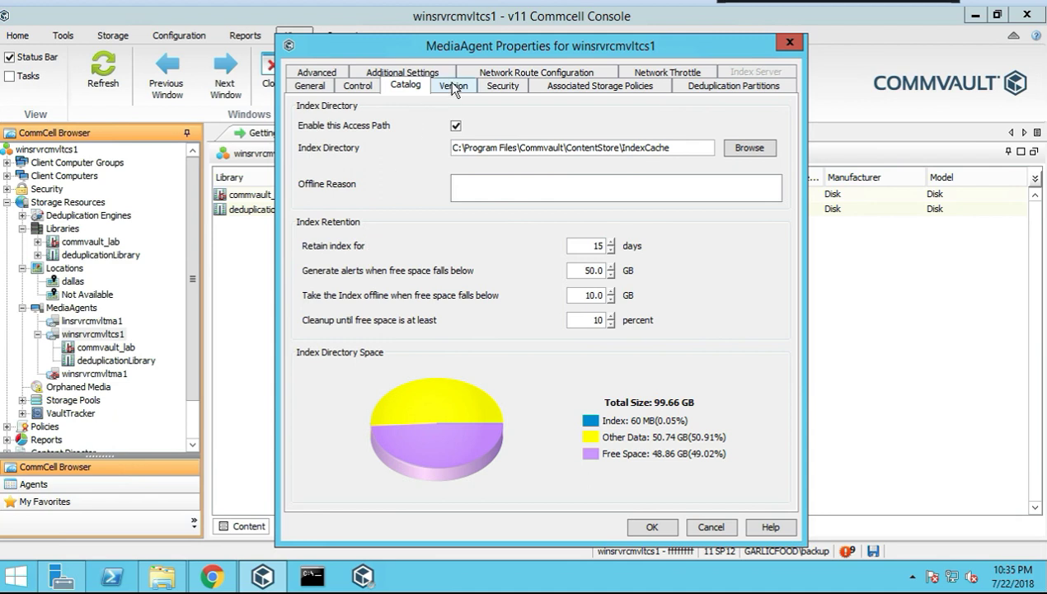
# Review the Control, Version, Associated Storage Policies, Deduplication Partitions and Additional Settings tabs
pyautogui.click(359, 88)
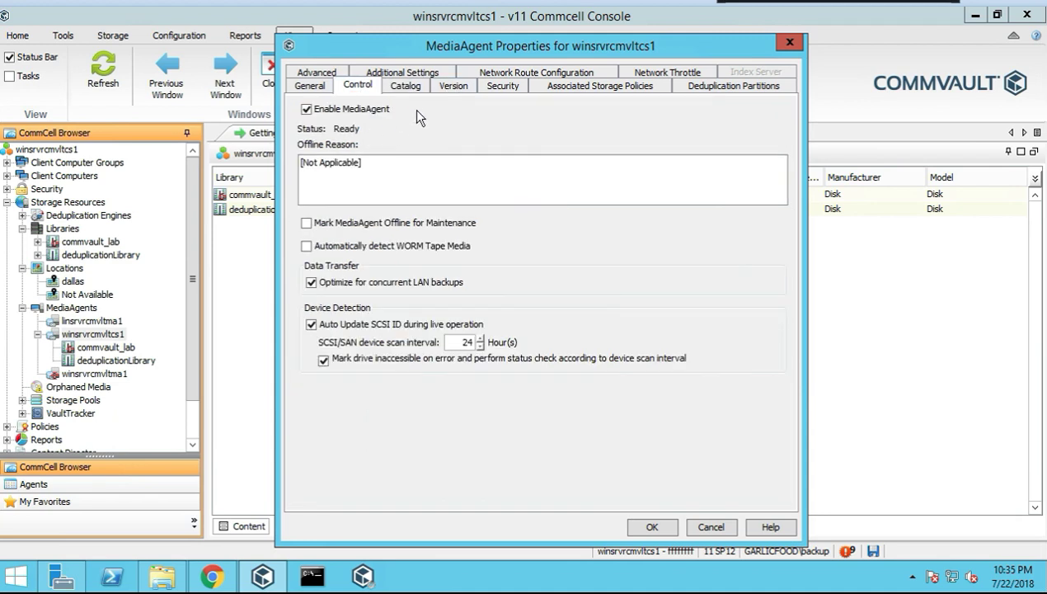
pyautogui.click(455, 88)
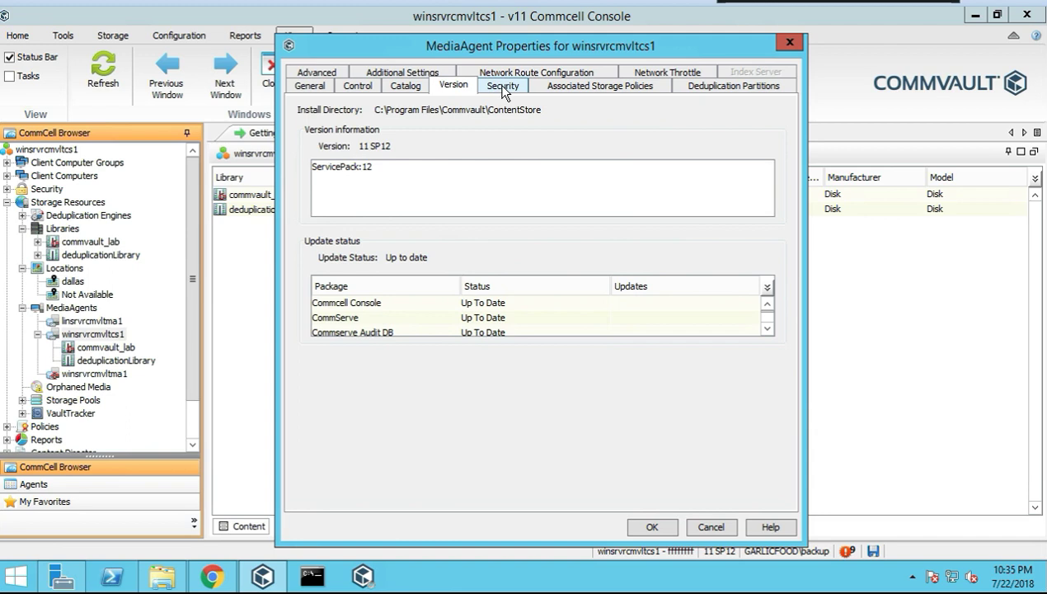
pyautogui.click(591, 91)
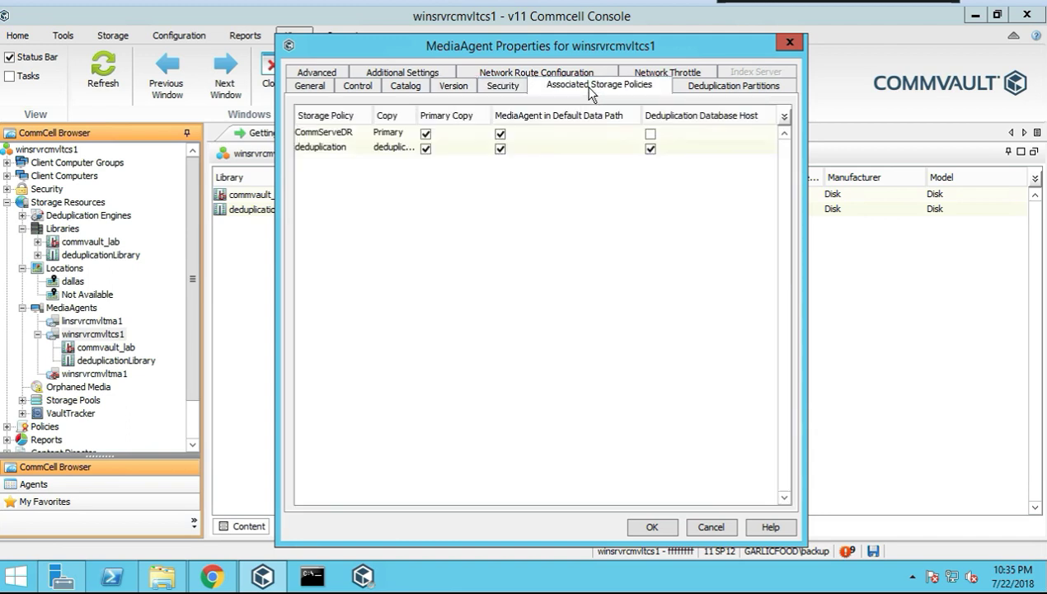
pyautogui.click(704, 91)
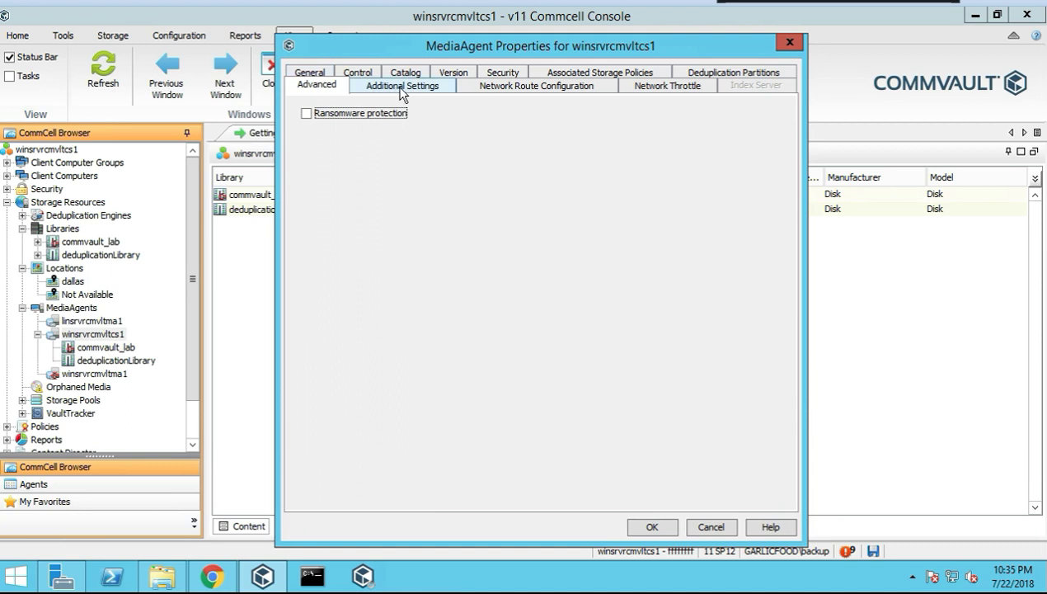
pyautogui.click(407, 85)
# Browse the available additional settings via Add and Lookup, then cancel without adding one
pyautogui.click(493, 495)
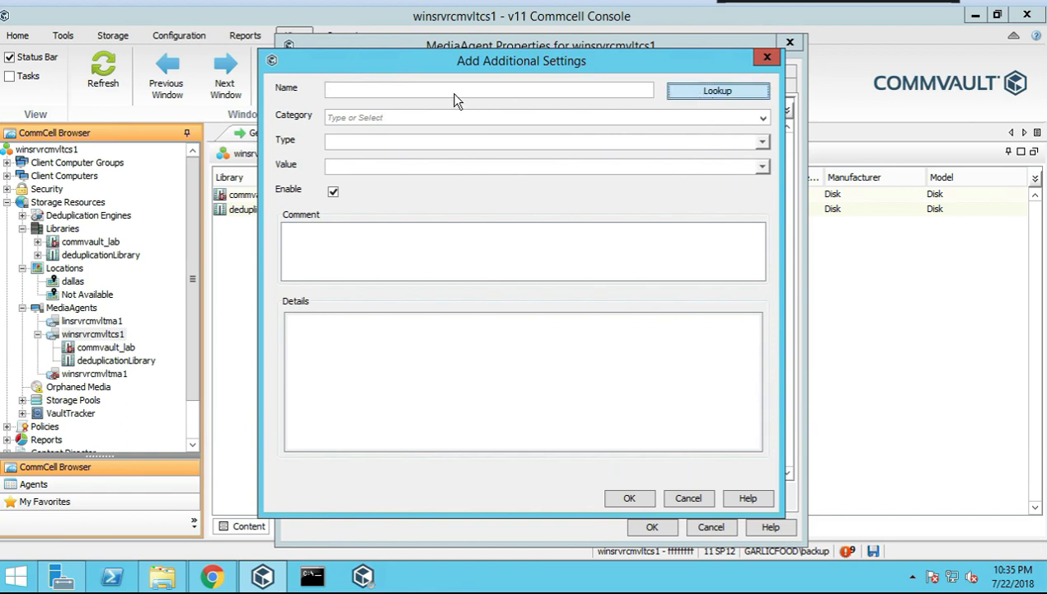
pyautogui.click(693, 93)
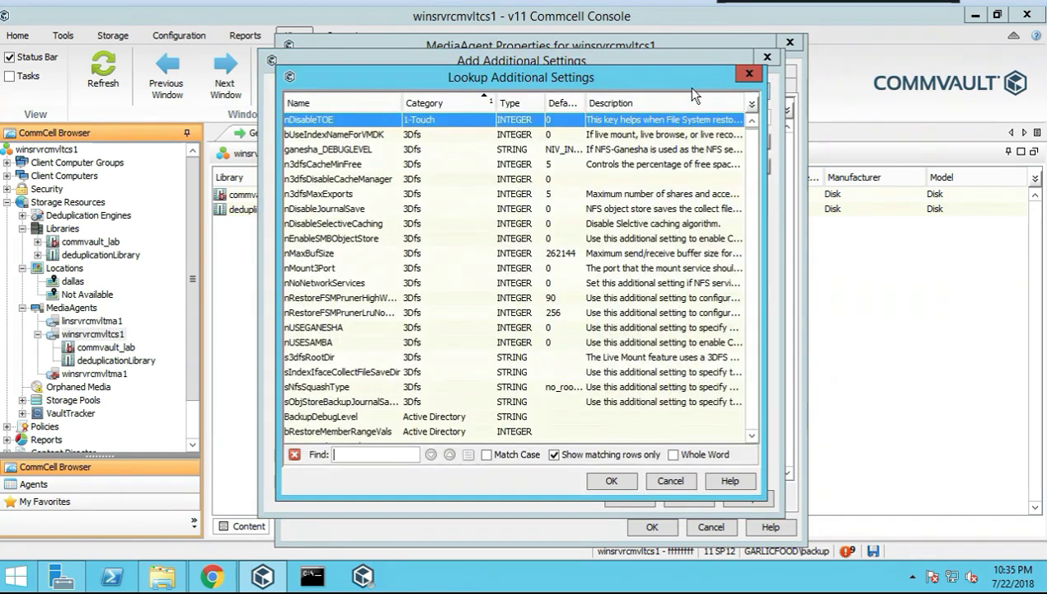
pyautogui.click(750, 76)
pyautogui.click(767, 56)
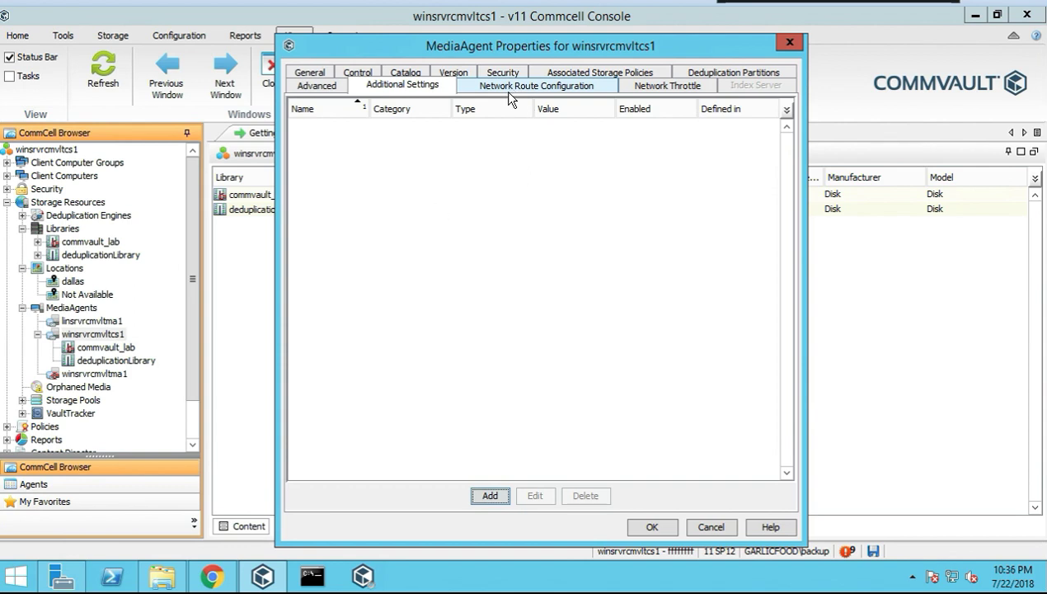
# Review the network route summary and network throttling, then cancel the properties without saving
pyautogui.click(507, 90)
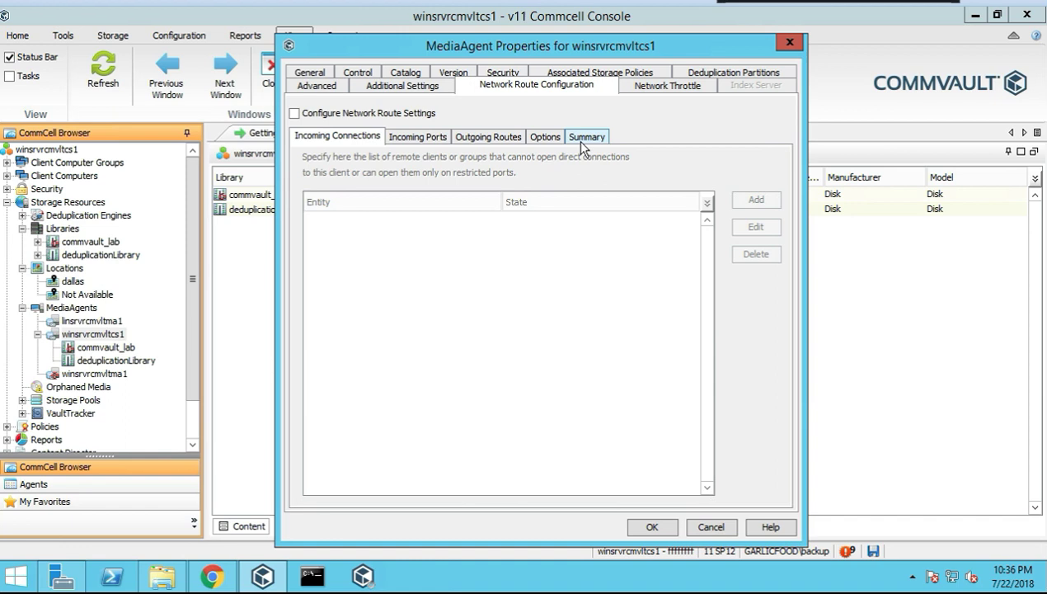
pyautogui.click(581, 141)
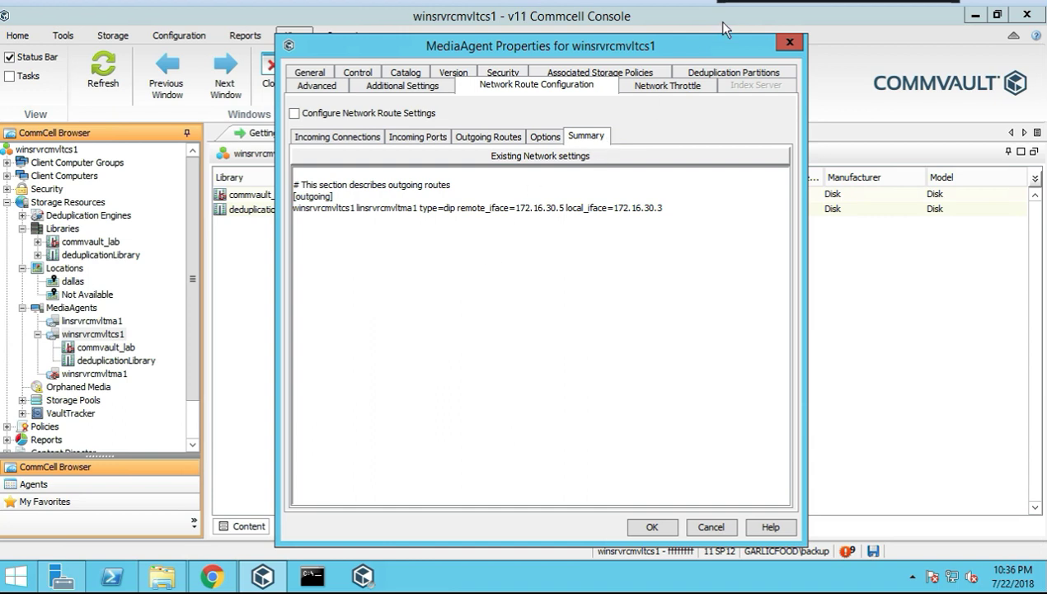
pyautogui.click(666, 85)
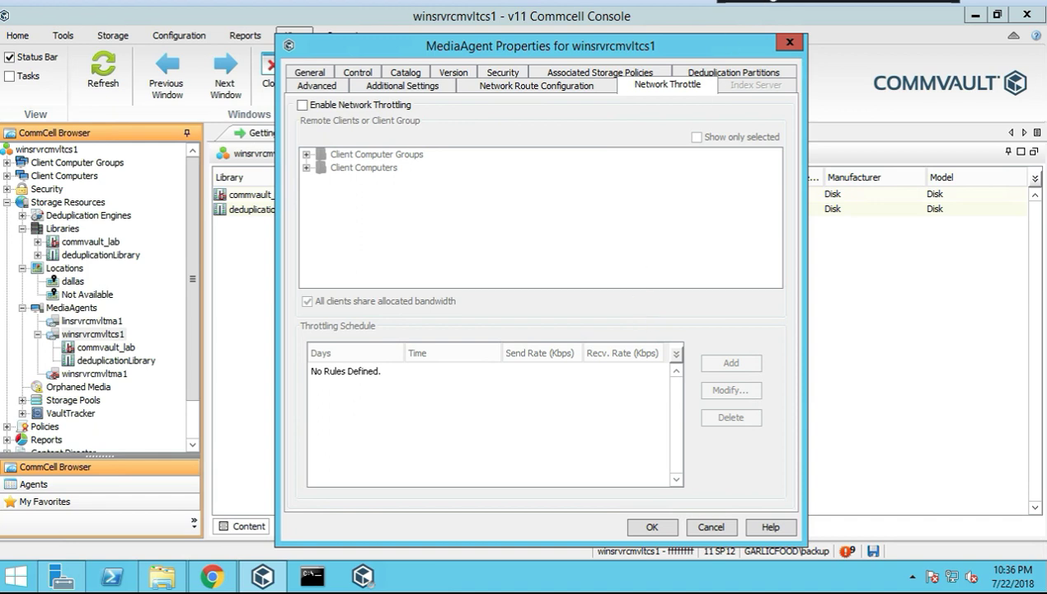
pyautogui.click(711, 527)
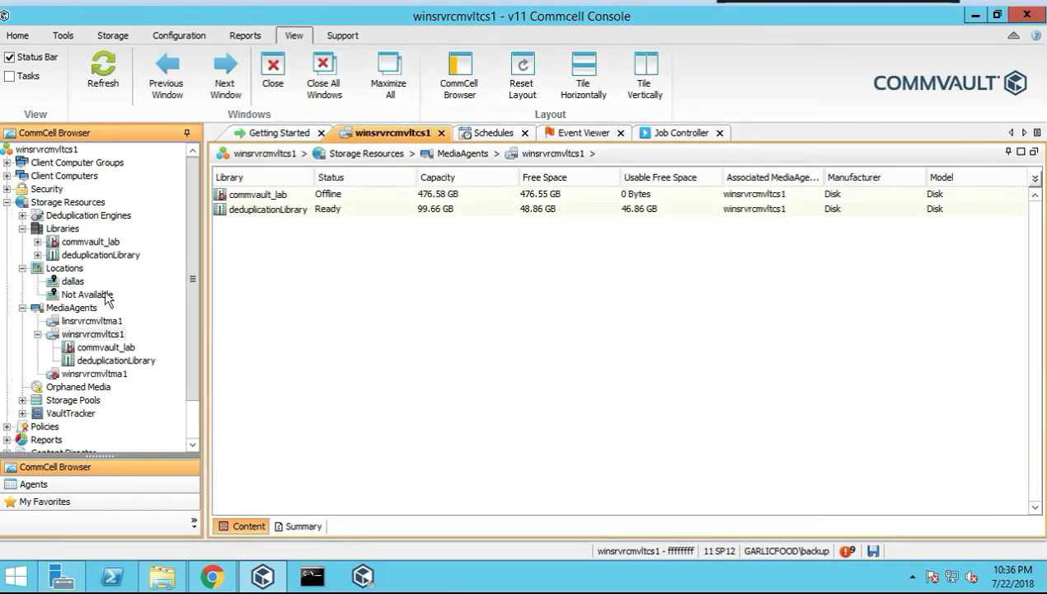
# Collapse MediaAgents, Locations and Libraries, then show the empty Orphaned Media list
pyautogui.scroll(-1, 68, 347)
pyautogui.click(22, 268)
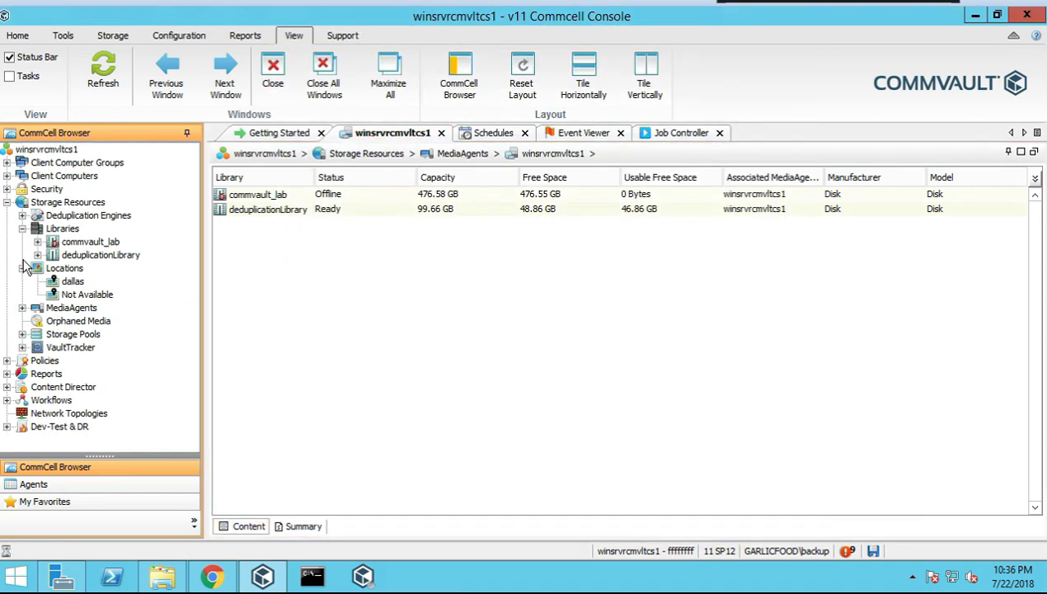
pyautogui.click(23, 268)
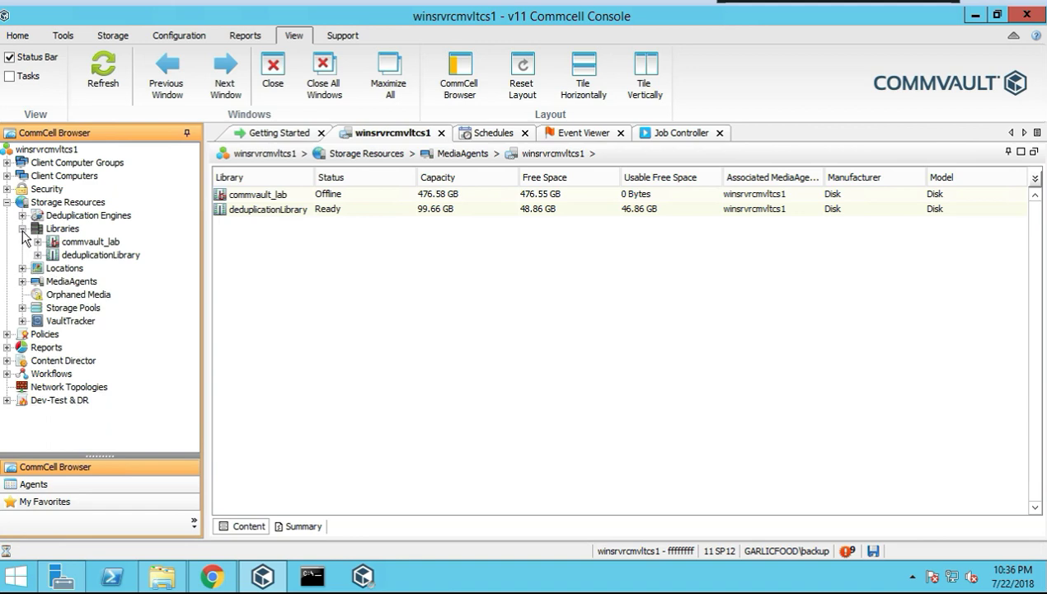
pyautogui.click(22, 228)
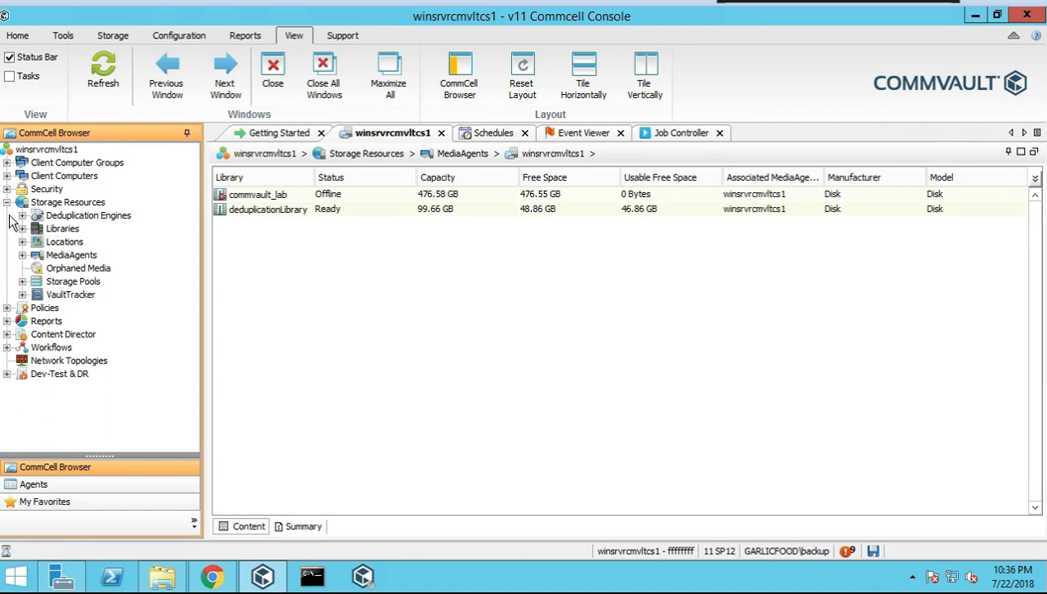
pyautogui.click(67, 268)
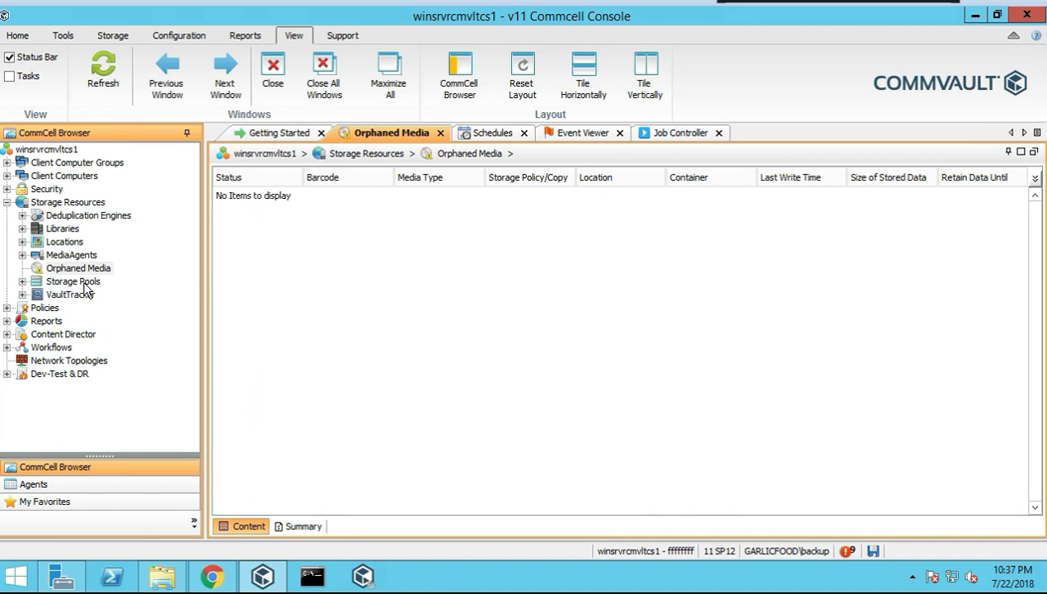
# Start creating a new disk storage pool from the Storage Pools list
pyautogui.doubleClick(74, 281)
pyautogui.rightClick(83, 287)
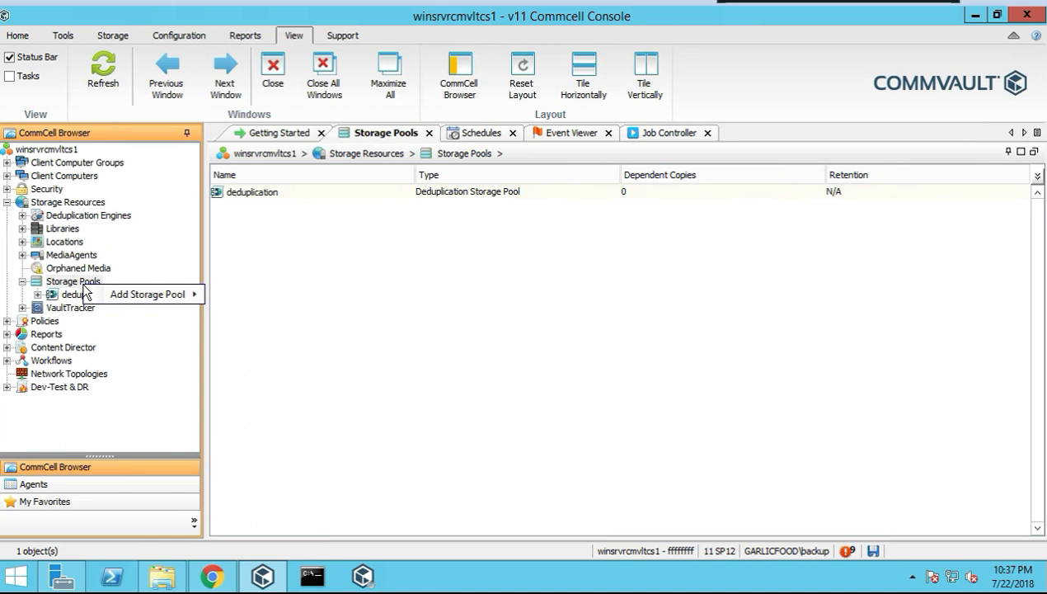
pyautogui.moveTo(145, 293)
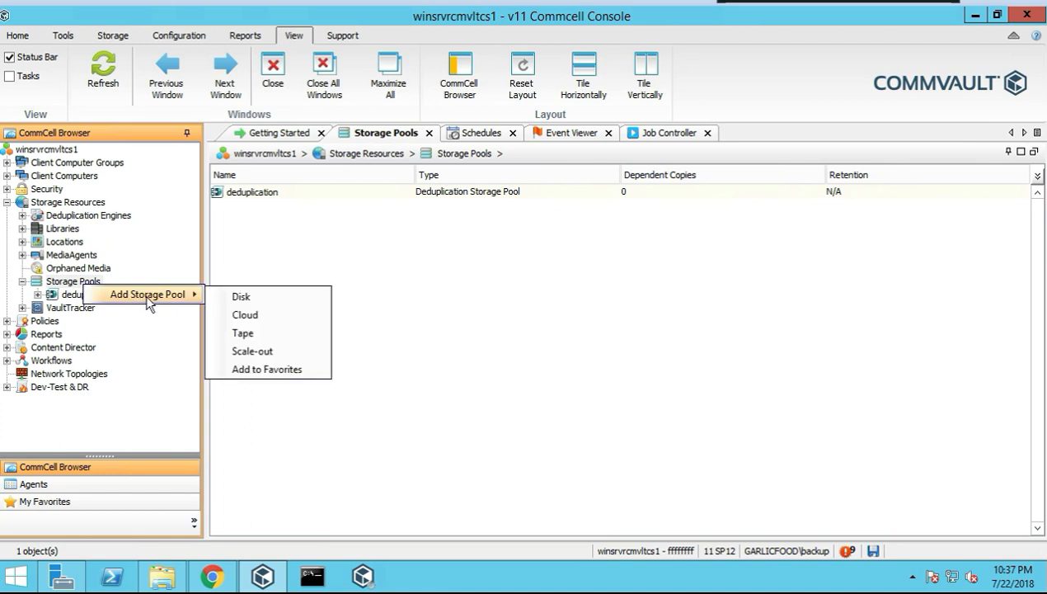
pyautogui.click(252, 295)
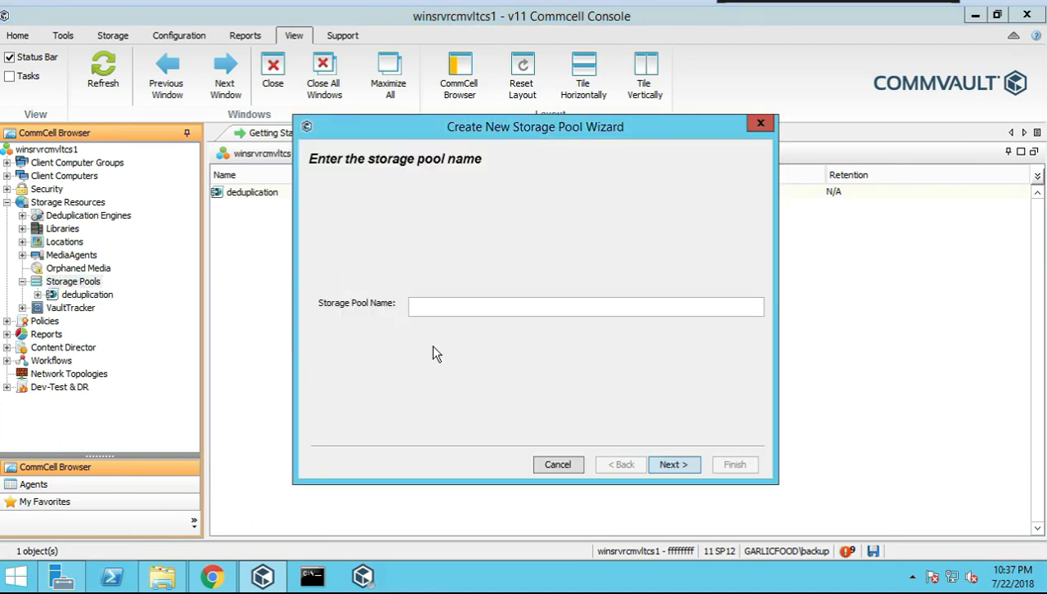
# Name the pool 'aasfwerwqer', advance to storage setup, then cancel the wizard
pyautogui.click(660, 466)
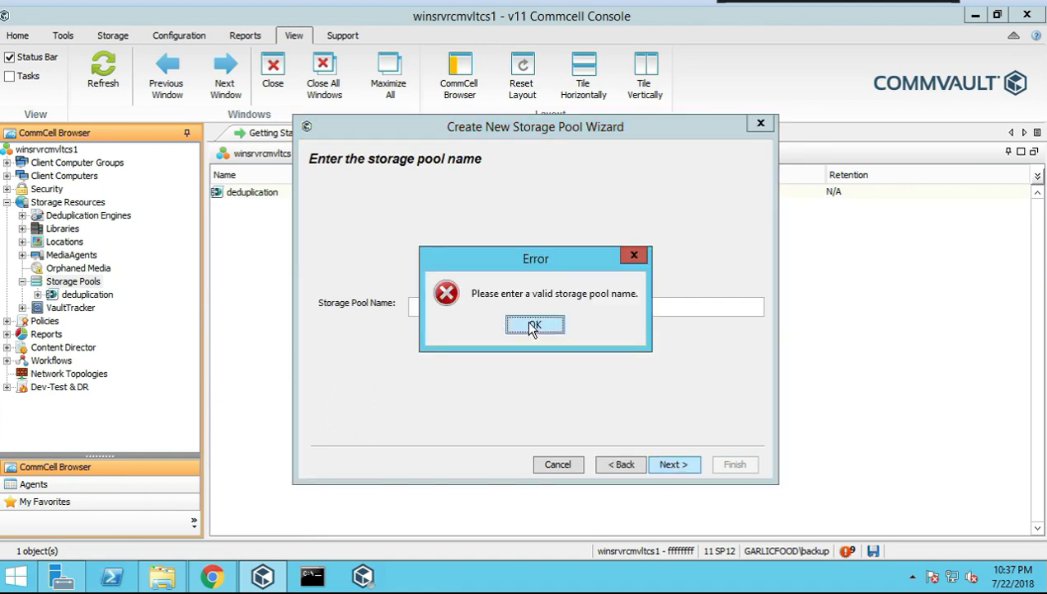
pyautogui.click(529, 324)
pyautogui.write('aasfwerwqer')
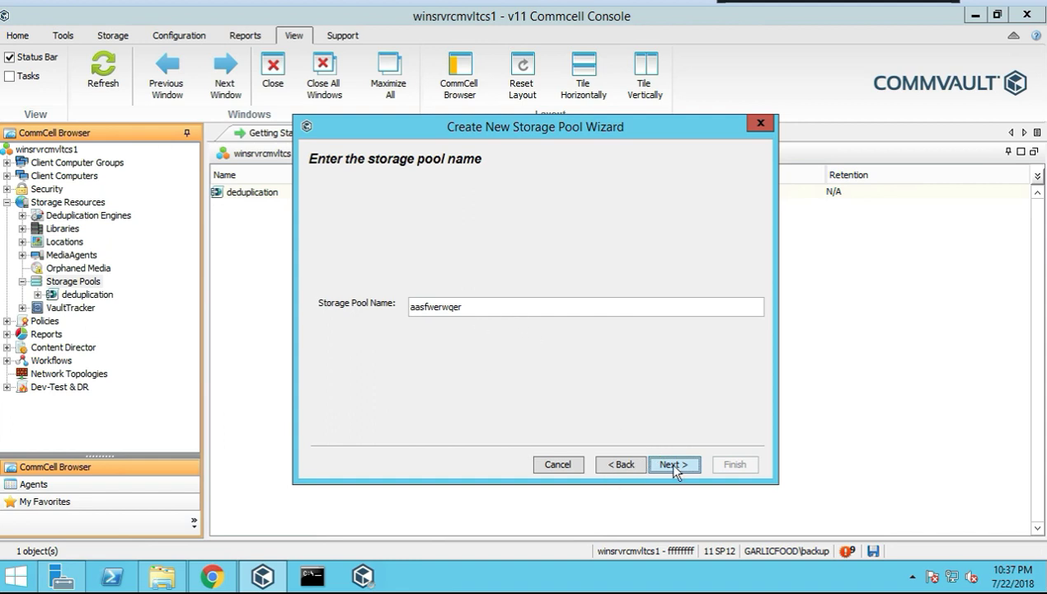
pyautogui.click(648, 471)
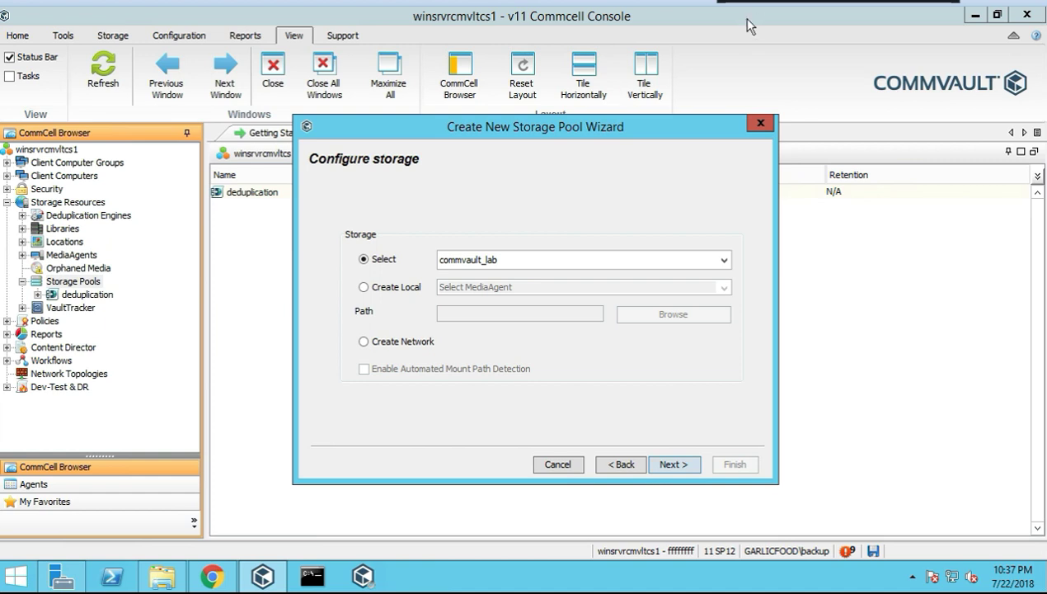
pyautogui.press('Escape')
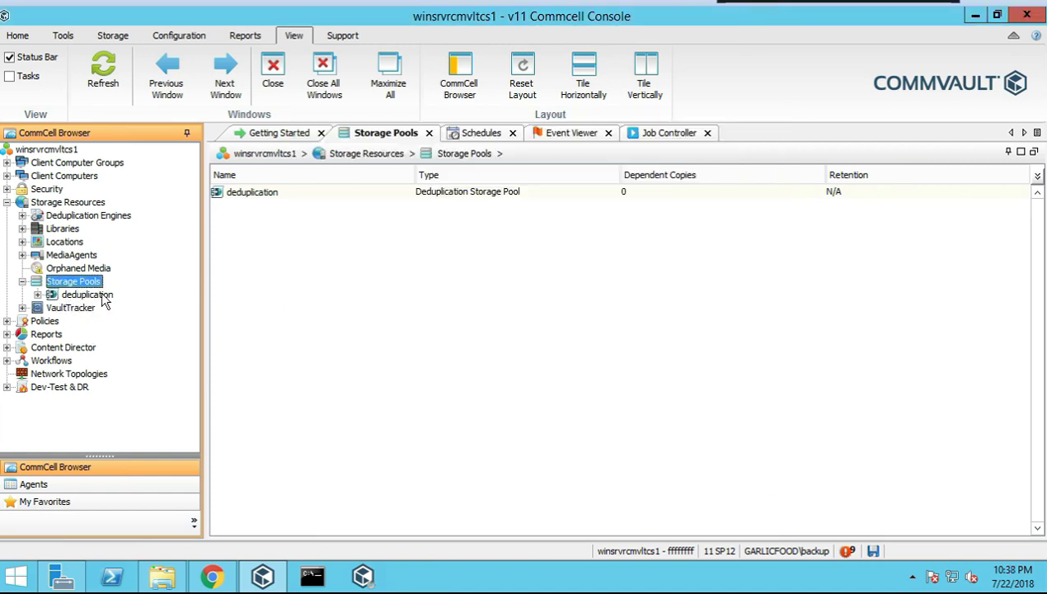
pyautogui.click(102, 295)
# Open the Properties of the deduplication storage pool
pyautogui.rightClick(104, 297)
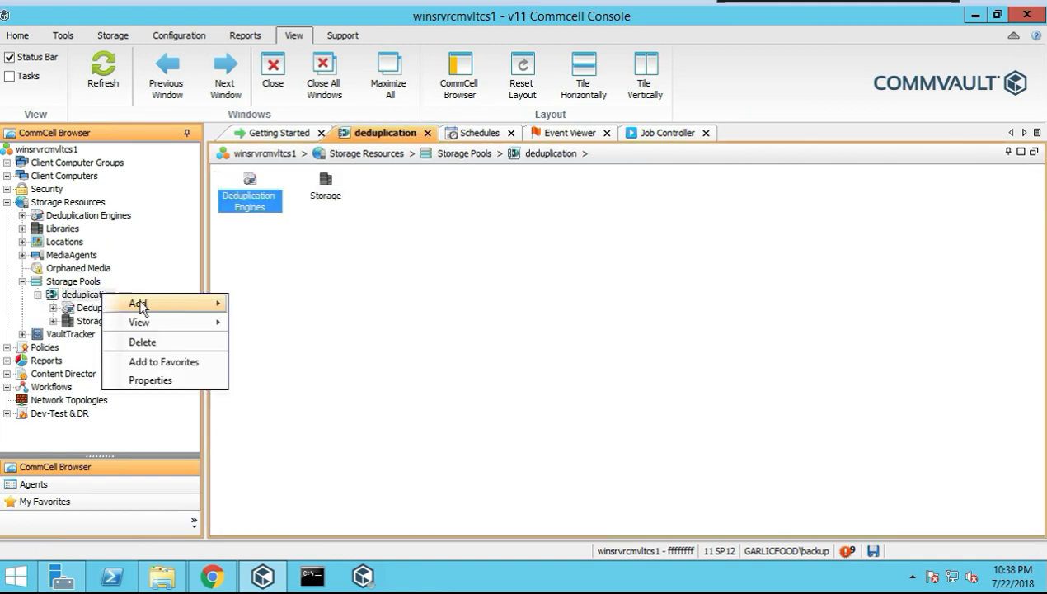
pyautogui.moveTo(190, 305)
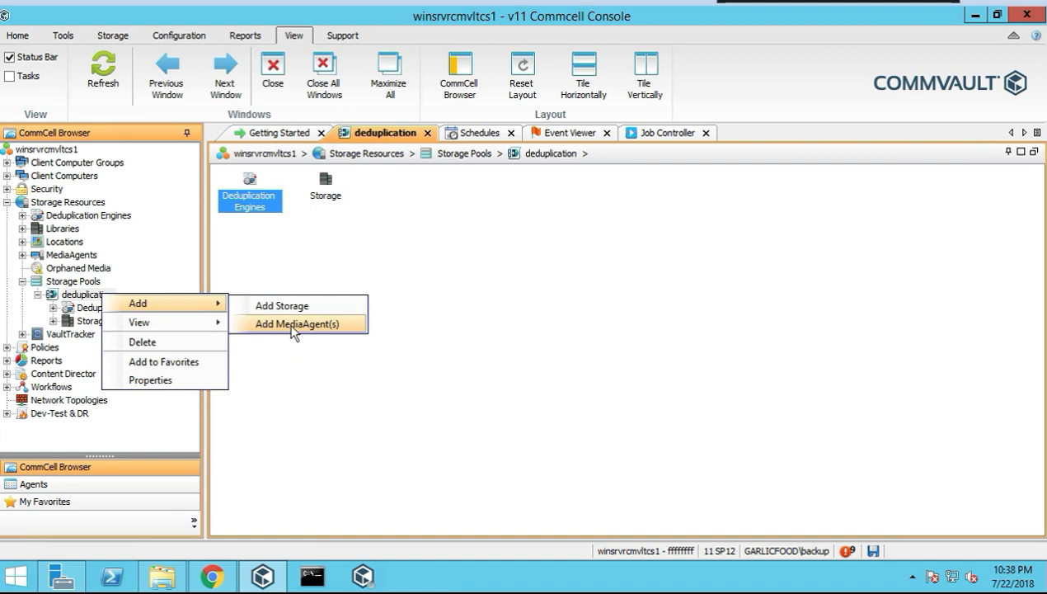
pyautogui.moveTo(153, 320)
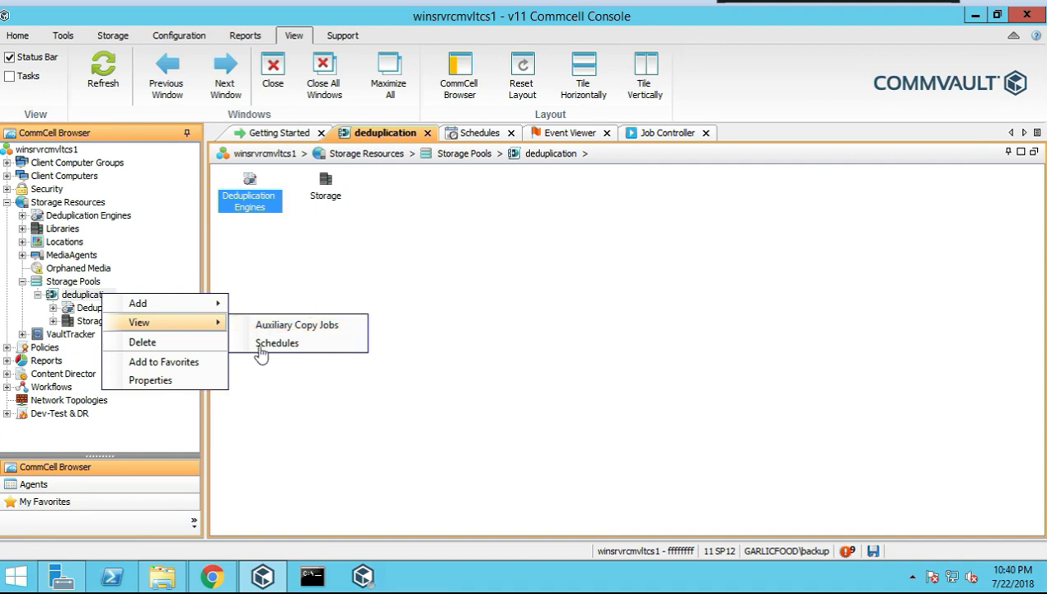
pyautogui.click(162, 378)
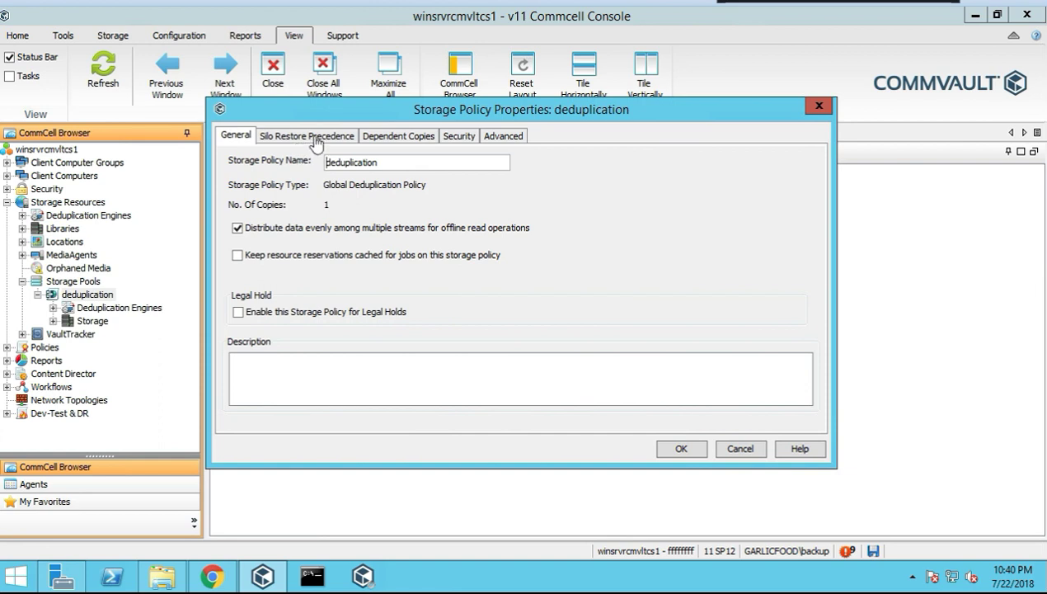
# Review the restore precedence, dependent copies, security and deduplication tabs, and cancel without saving
pyautogui.click(289, 137)
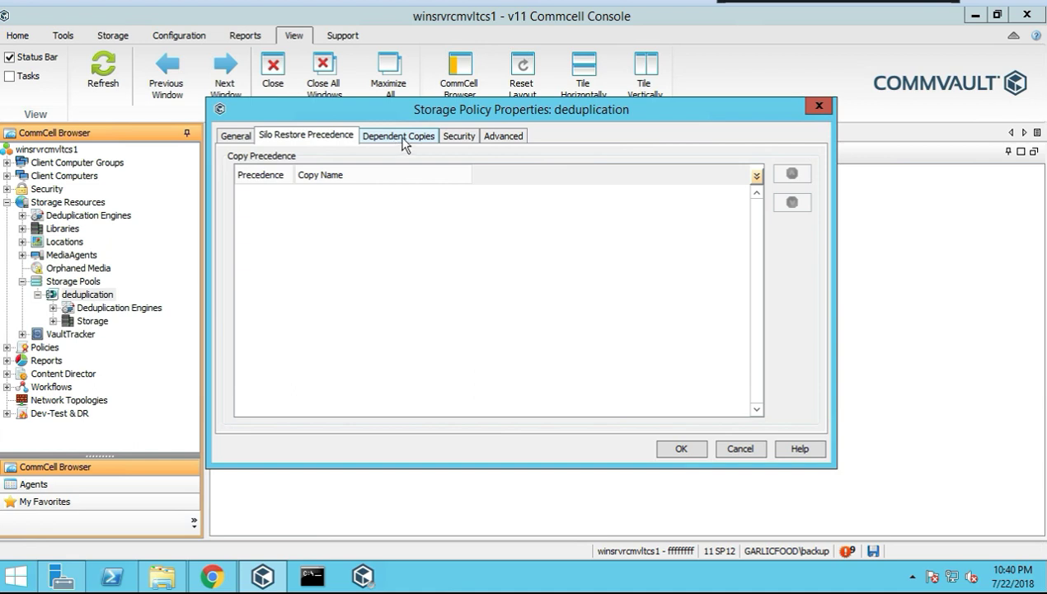
pyautogui.click(404, 140)
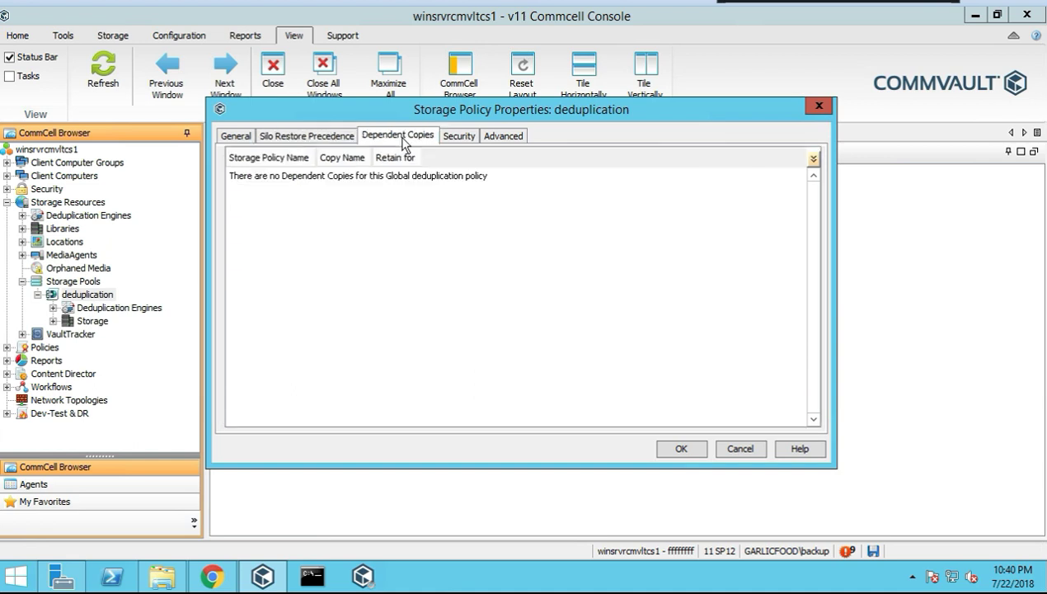
pyautogui.click(466, 141)
pyautogui.click(510, 139)
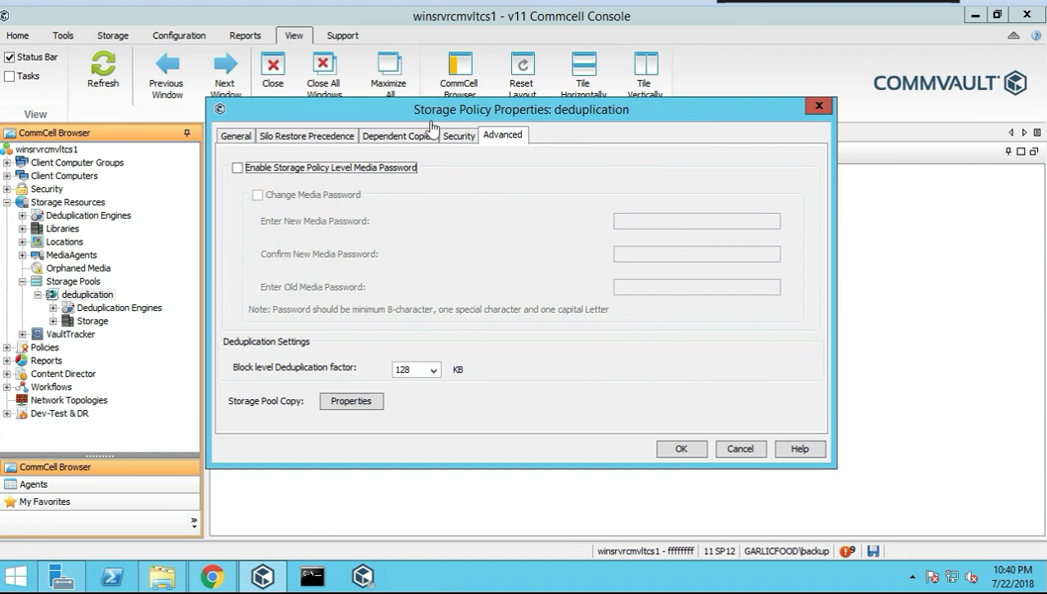
pyautogui.click(398, 135)
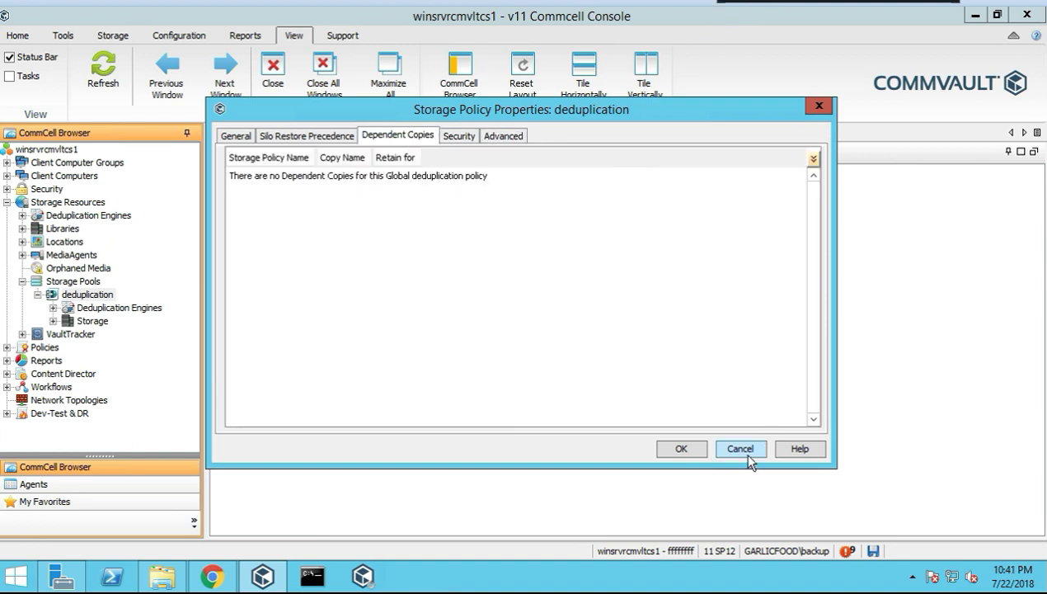
pyautogui.click(741, 449)
pyautogui.click(117, 310)
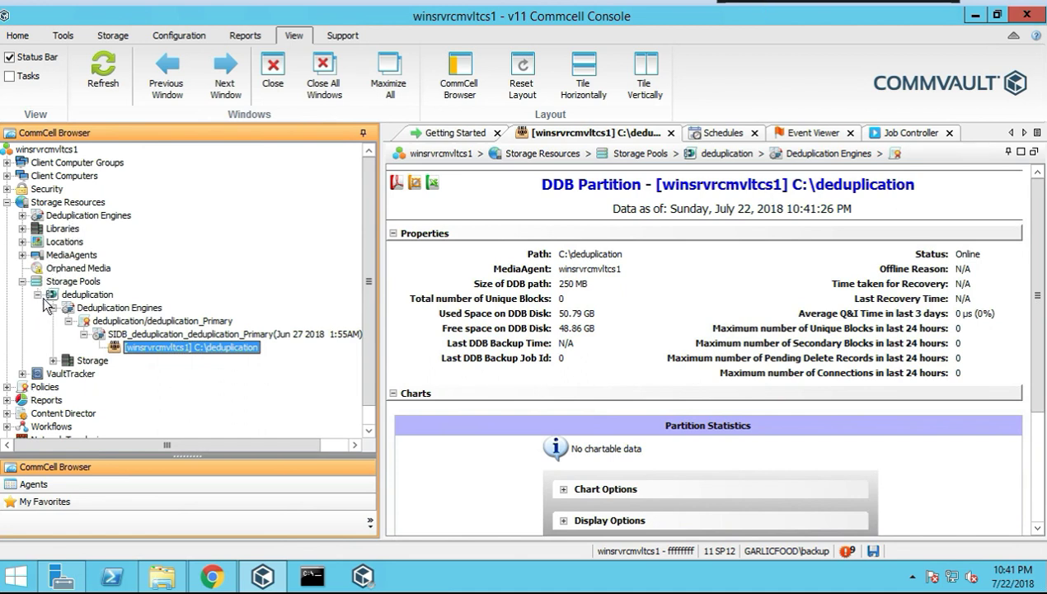
# Show the deduplication pool's storage and open the deduplicationLibrary details
pyautogui.click(38, 294)
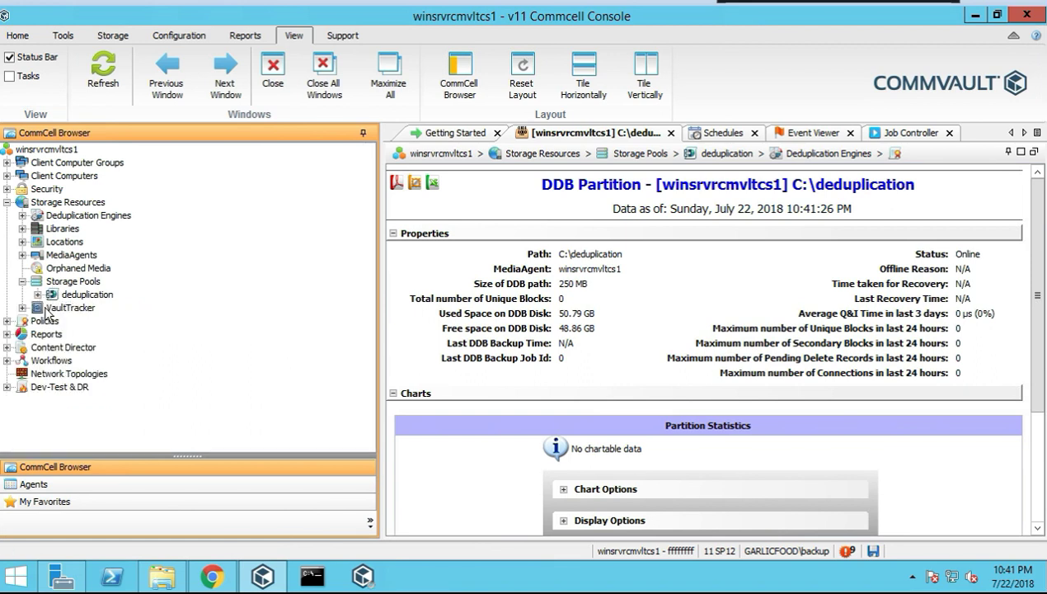
pyautogui.click(38, 294)
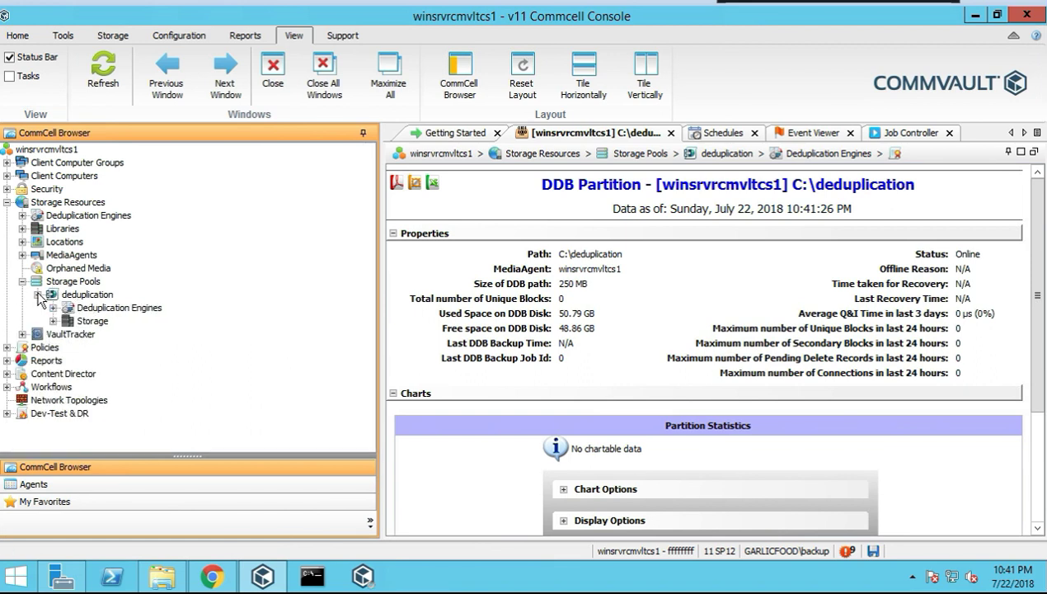
pyautogui.click(86, 322)
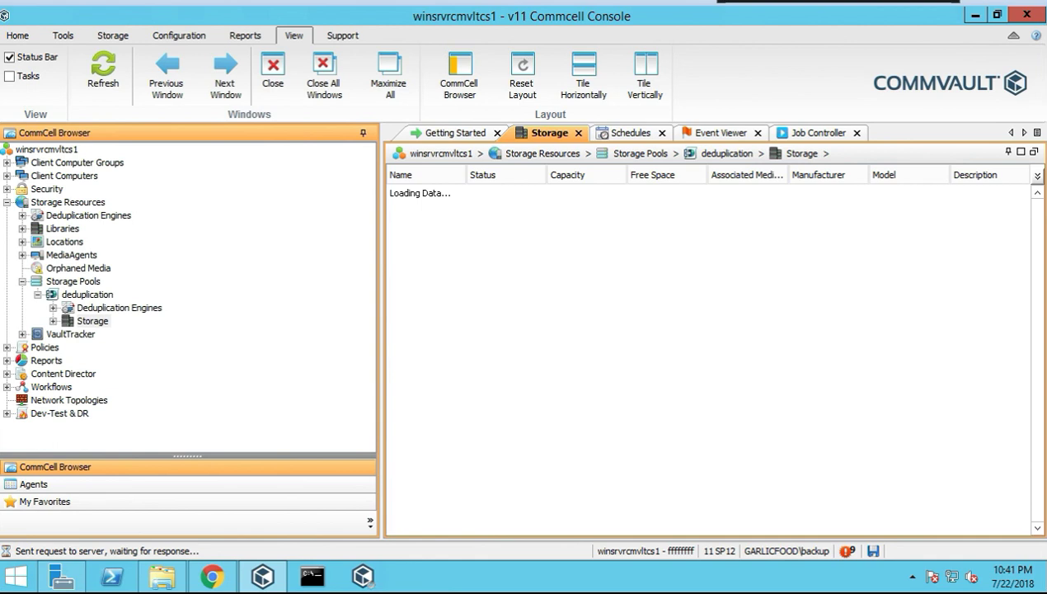
pyautogui.rightClick(107, 321)
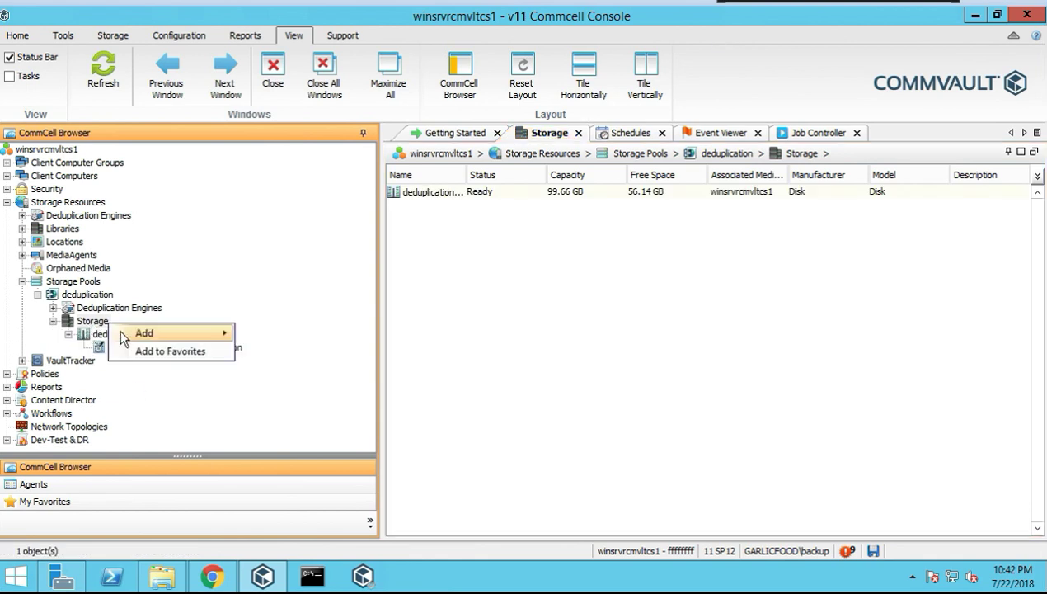
pyautogui.moveTo(208, 335)
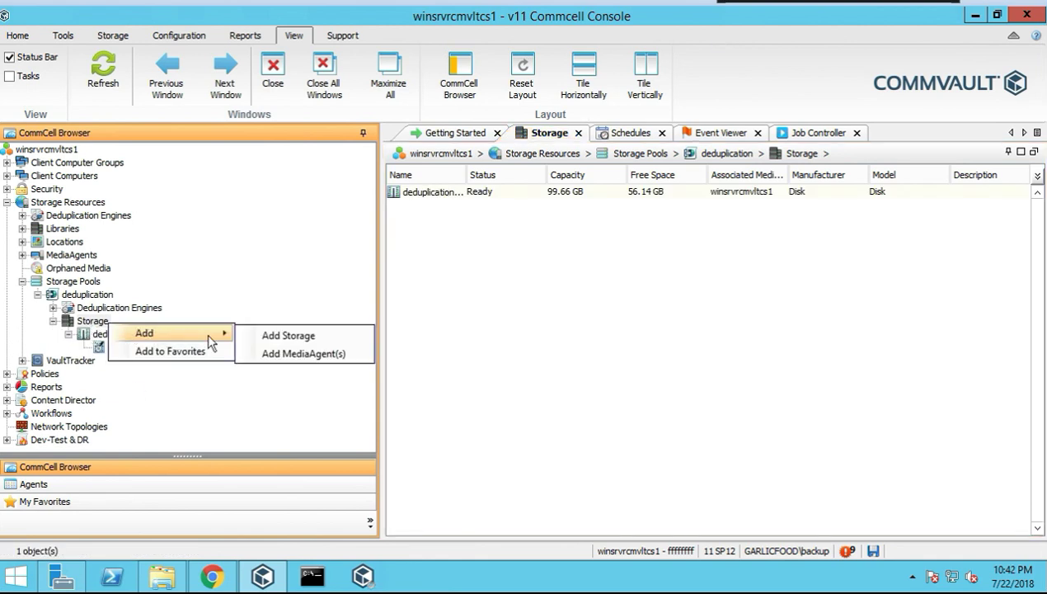
pyautogui.click(529, 328)
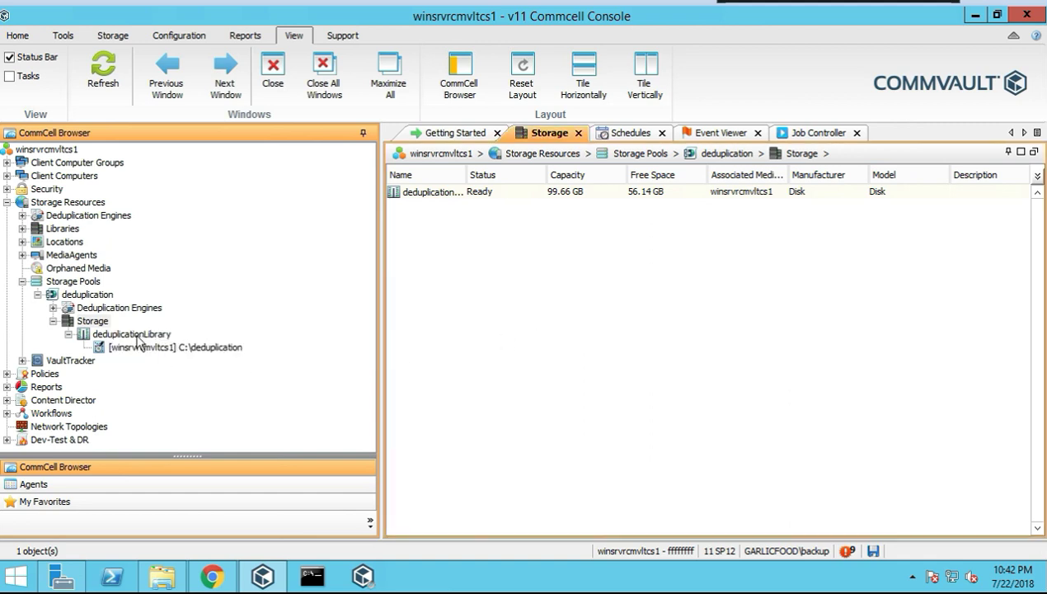
pyautogui.click(132, 334)
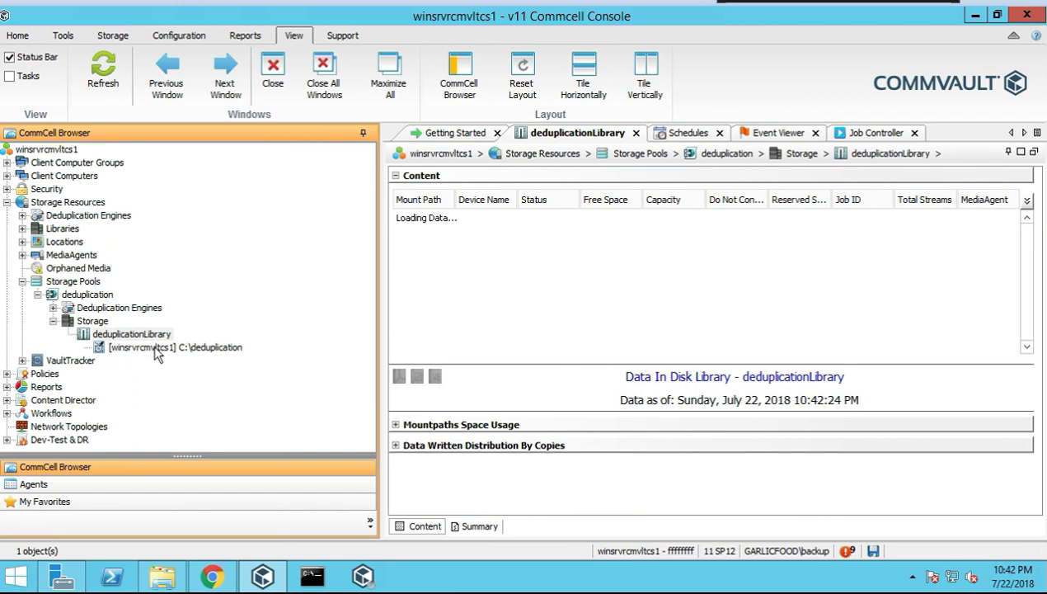
# View the C:\deduplication mount path contents (no valid data), then open VaultTracker
pyautogui.click(628, 286)
pyautogui.rightClick(157, 348)
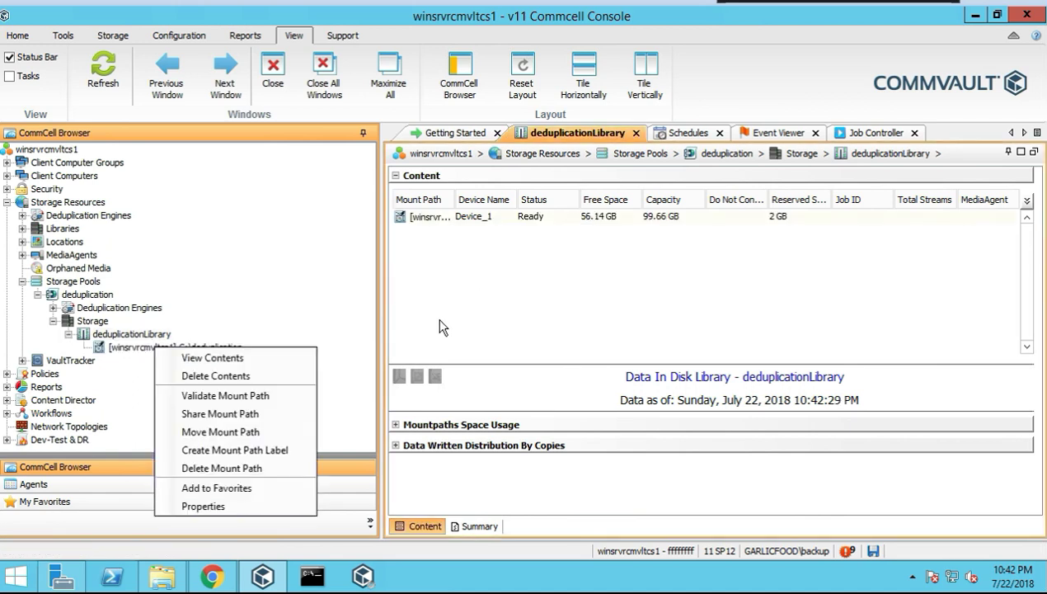
pyautogui.click(212, 358)
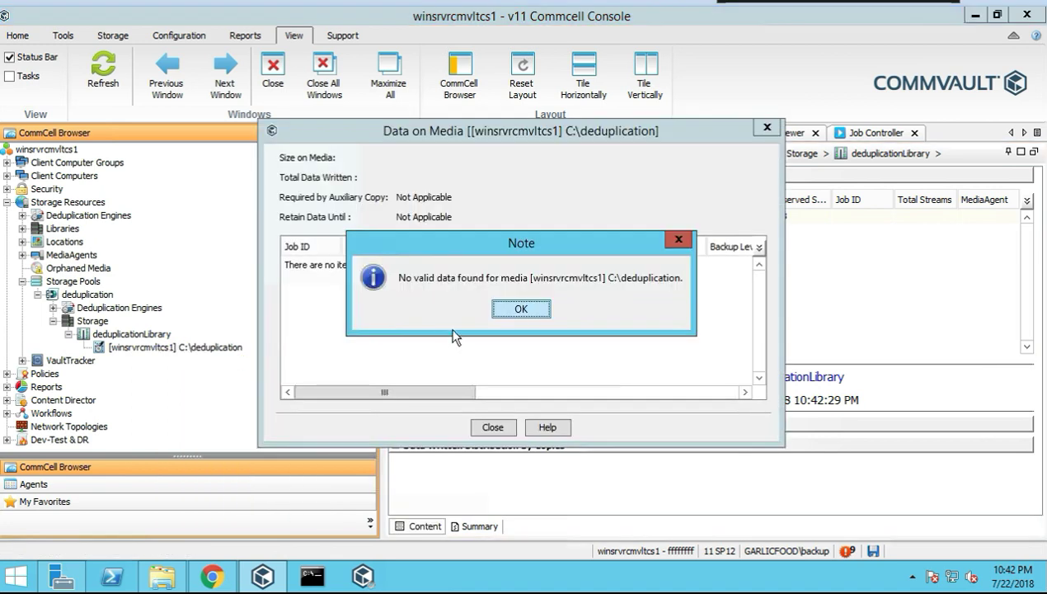
pyautogui.click(521, 309)
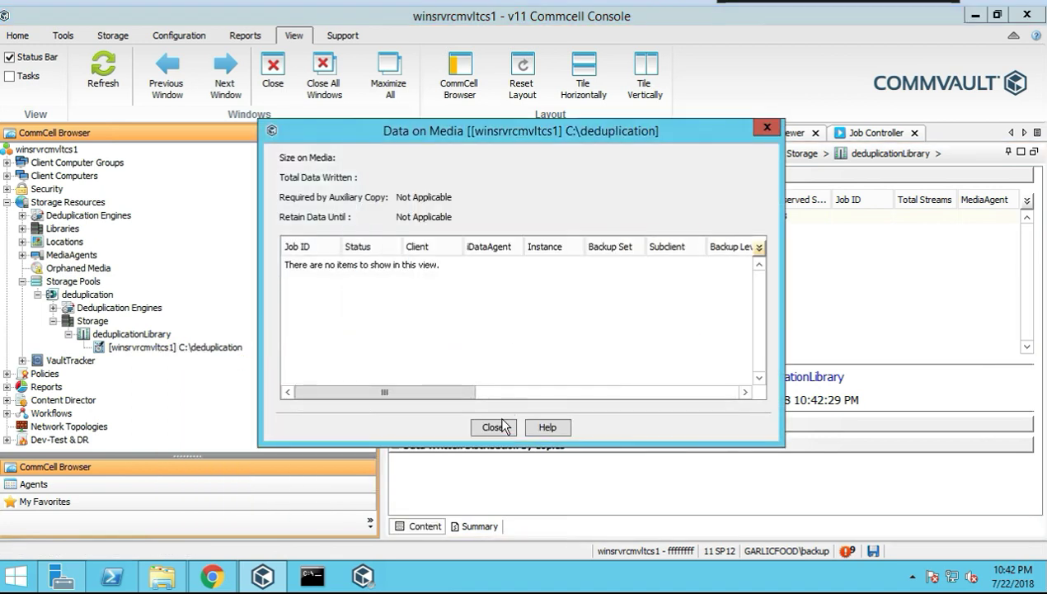
pyautogui.click(494, 427)
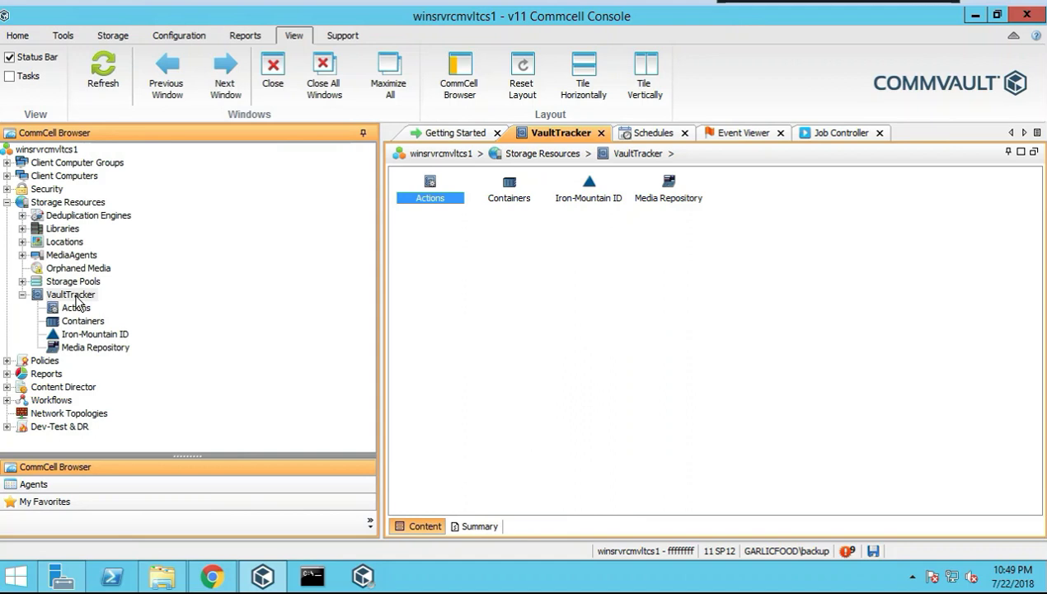
pyautogui.click(74, 295)
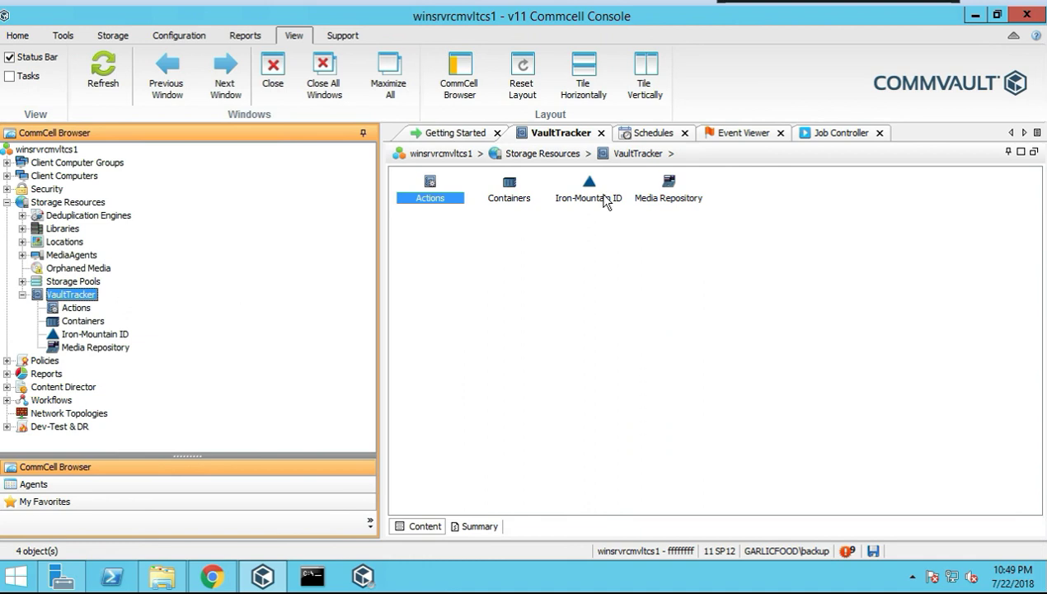
# Show VaultTracker tracking history from July 1, 2018 (none found), then view Containers
pyautogui.rightClick(76, 316)
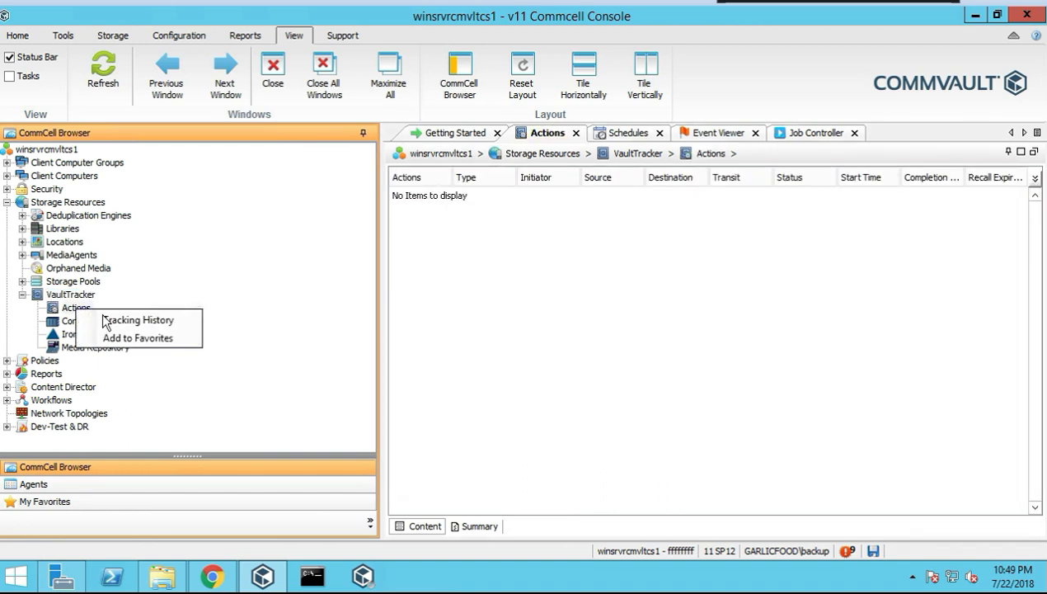
pyautogui.click(123, 323)
pyautogui.click(385, 210)
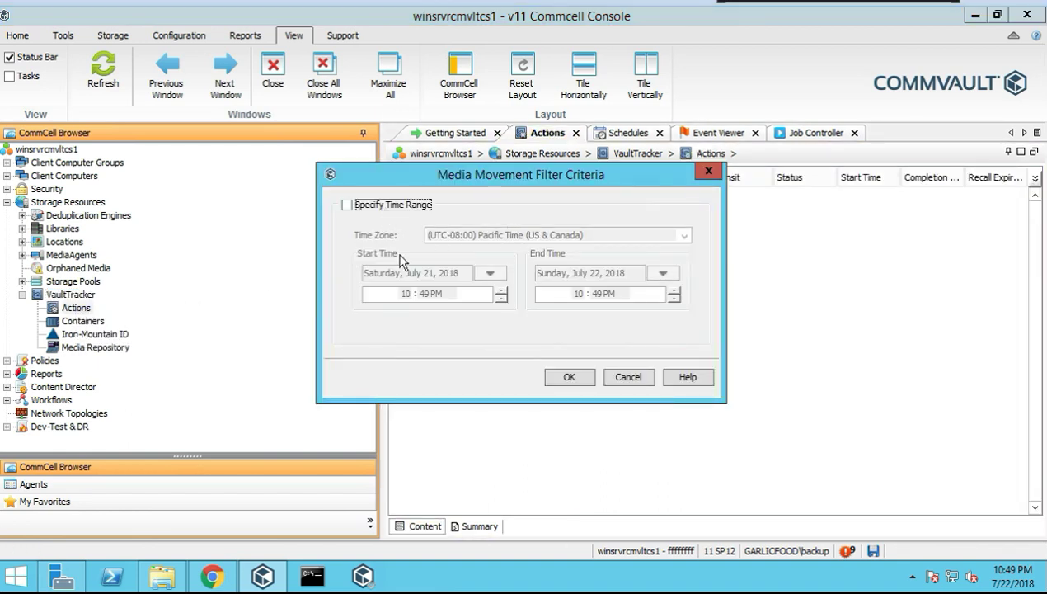
pyautogui.click(490, 273)
pyautogui.click(394, 335)
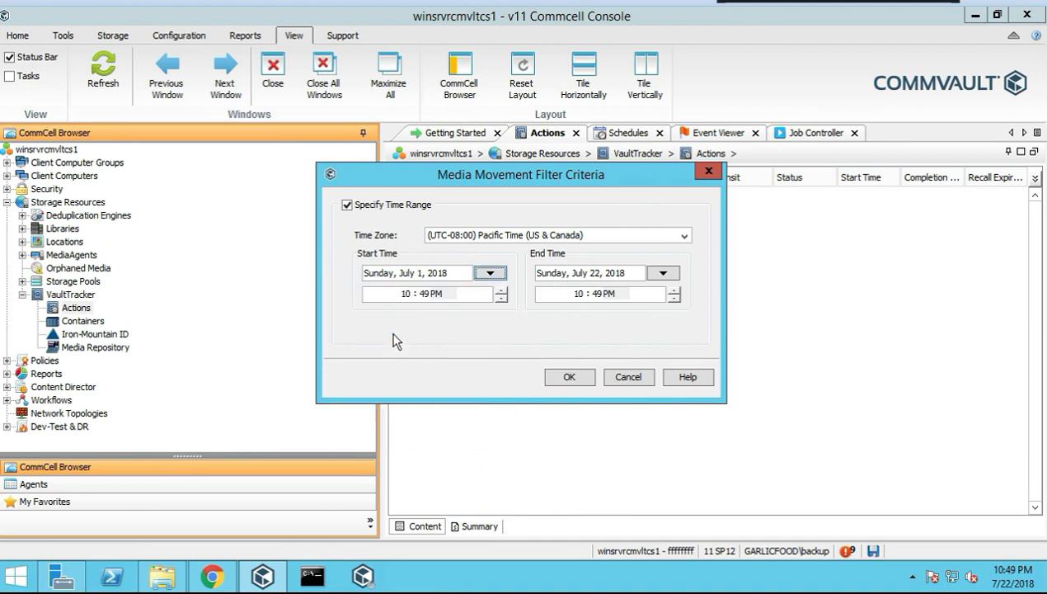
pyautogui.click(569, 377)
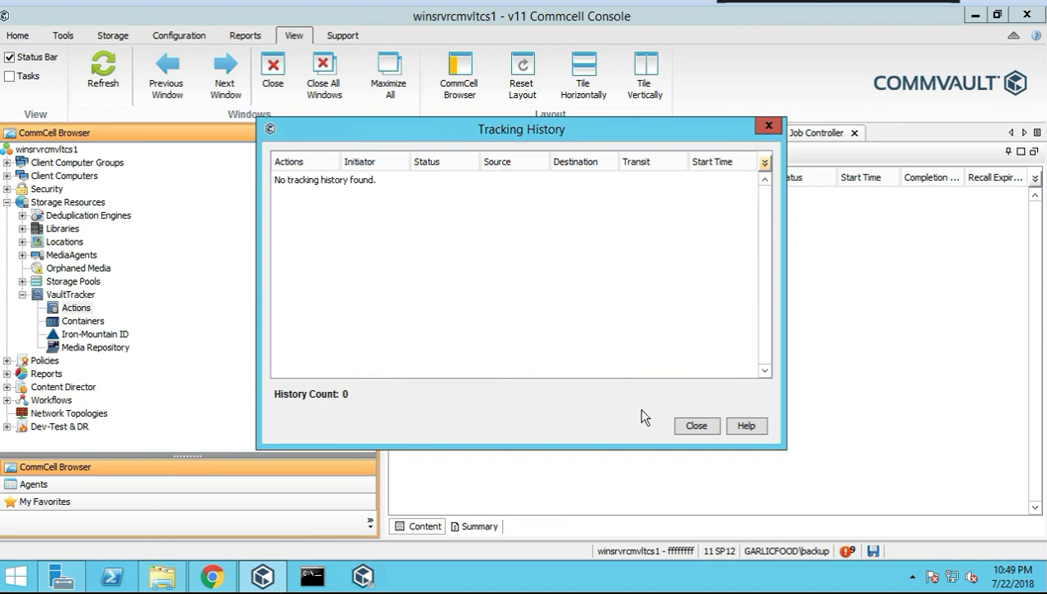
pyautogui.click(695, 425)
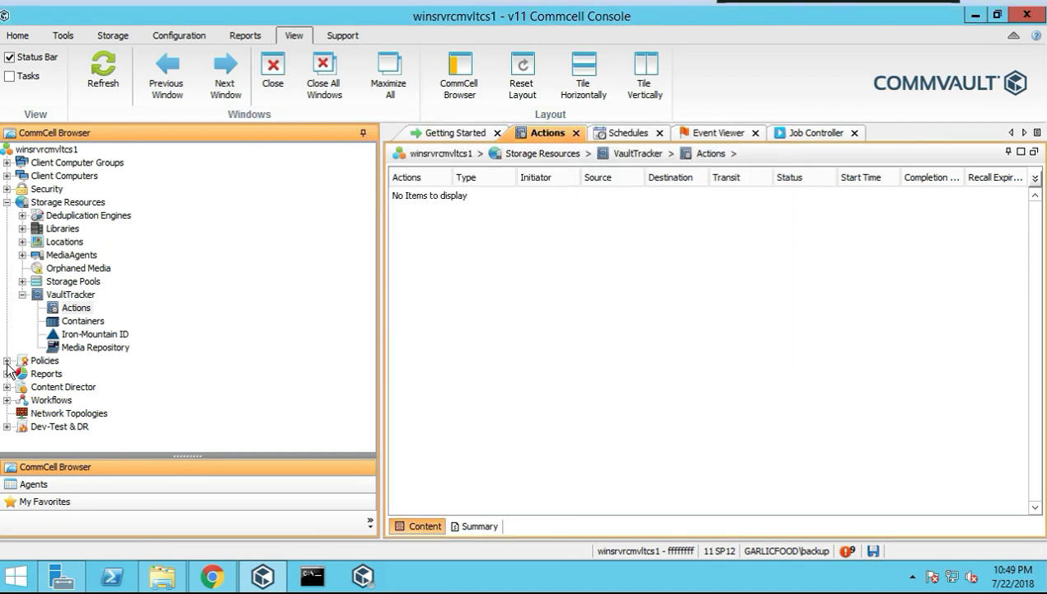
pyautogui.click(91, 322)
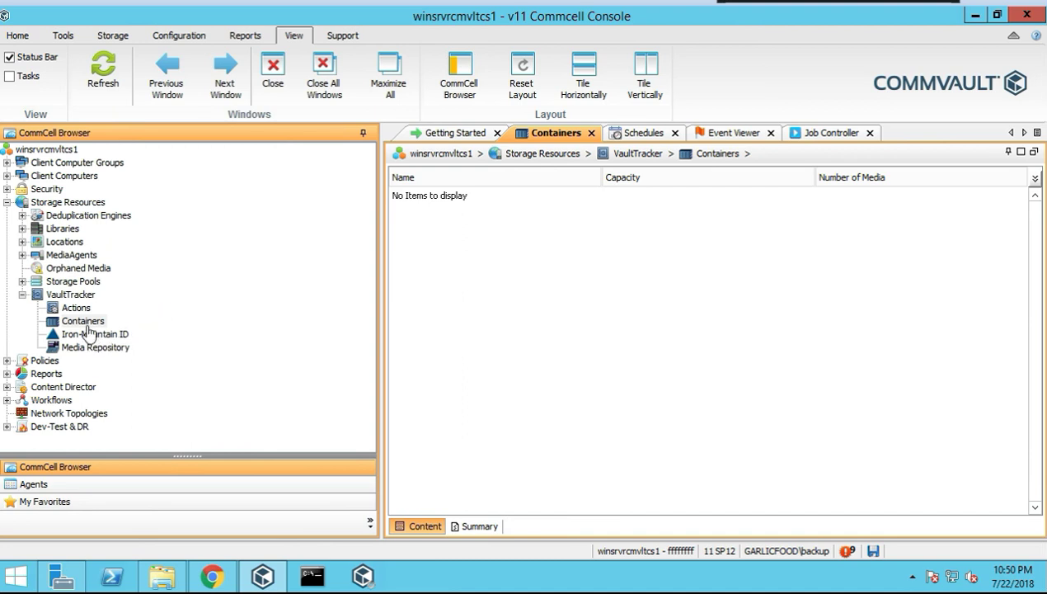
# Start a new container named tapesgoingsomewhere with 'dallas' as its description
pyautogui.rightClick(84, 317)
pyautogui.click(82, 322)
pyautogui.rightClick(81, 321)
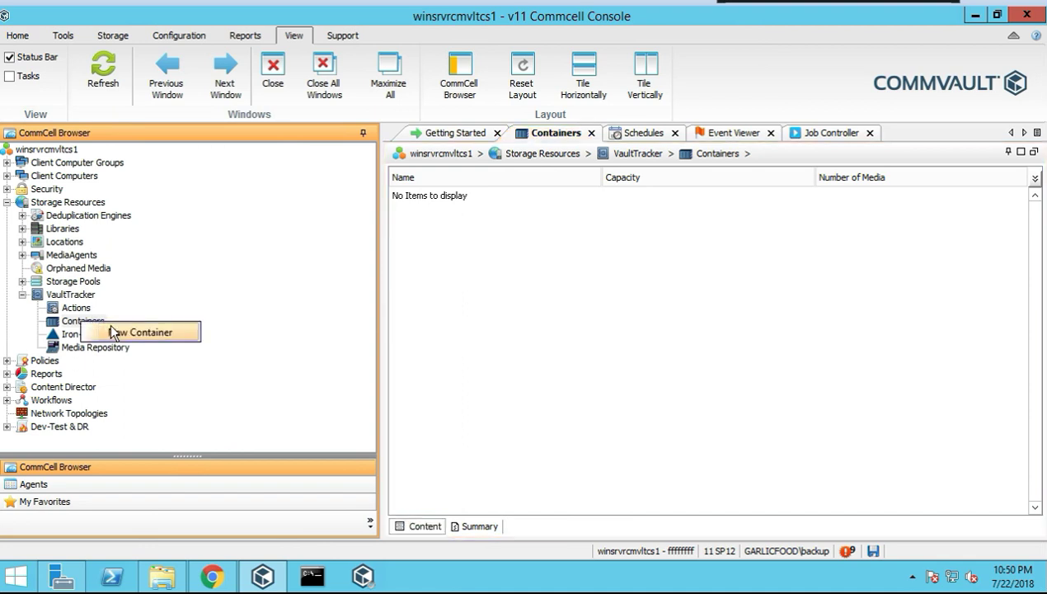
pyautogui.click(188, 331)
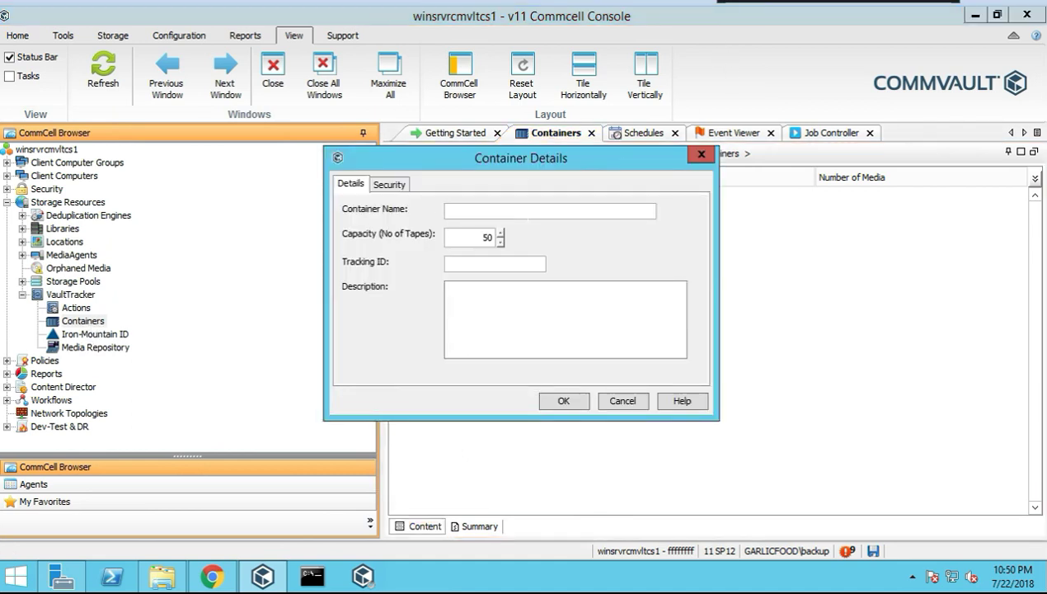
pyautogui.write('1')
pyautogui.write('tapesgo')
pyautogui.write('ingsomewhere')
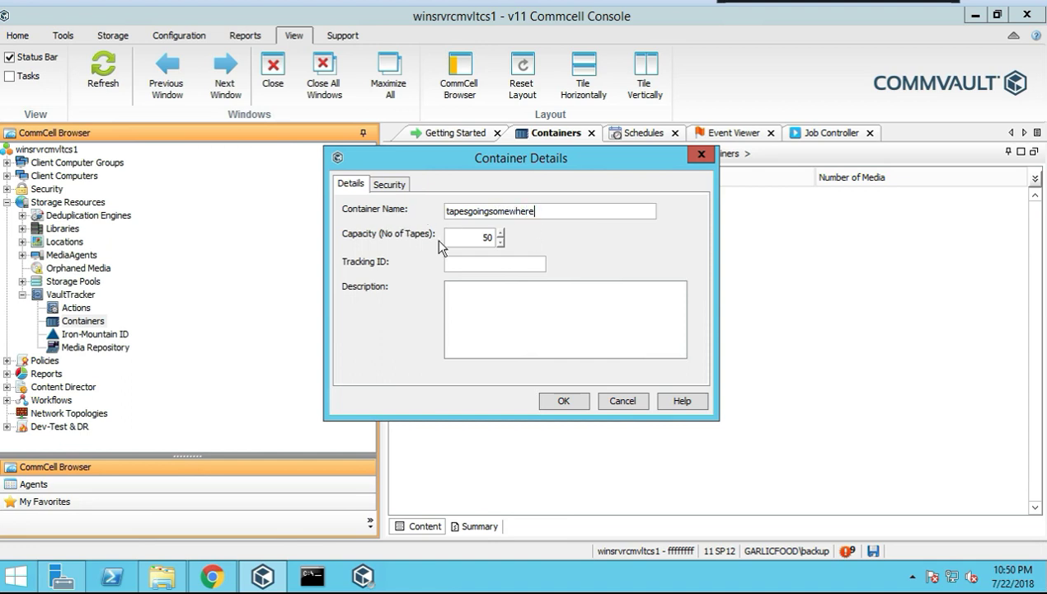
pyautogui.hotkey('ctrl', 'a')
pyautogui.press('Tab')
pyautogui.write('dallas')
# Replace the description with the container name, set tracking ID 0001, and save
pyautogui.doubleClick(525, 211)
pyautogui.hotkey('ctrl', 'c')
pyautogui.doubleClick(457, 290)
pyautogui.hotkey('ctrl', 'v')
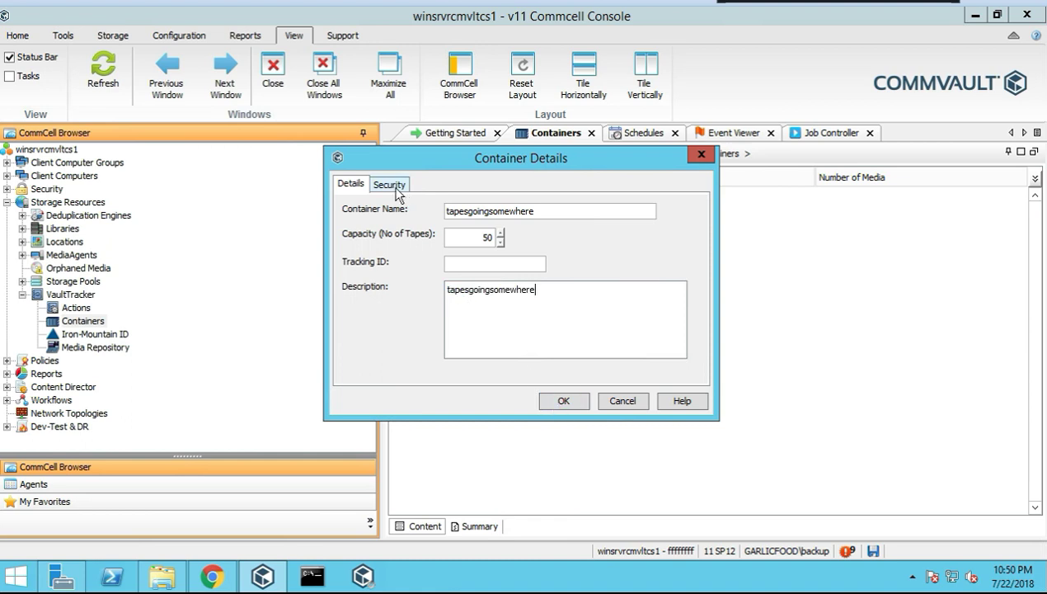
pyautogui.click(390, 186)
pyautogui.click(350, 184)
pyautogui.press('Tab')
pyautogui.press('Tab')
pyautogui.write('0001')
pyautogui.click(542, 401)
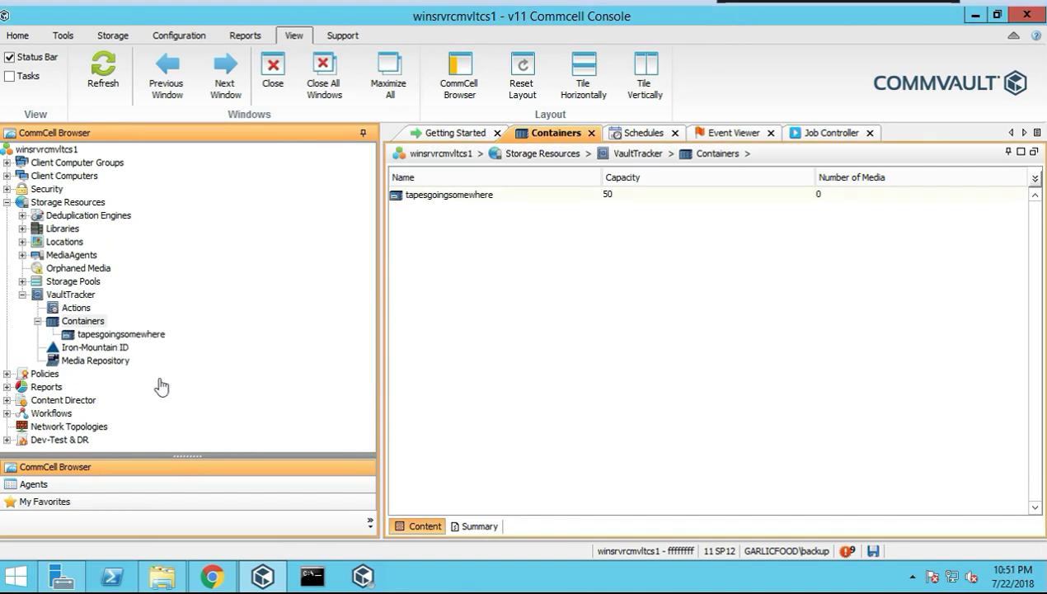
# Mark the tapesgoingsomewhere container as offsite
pyautogui.click(128, 335)
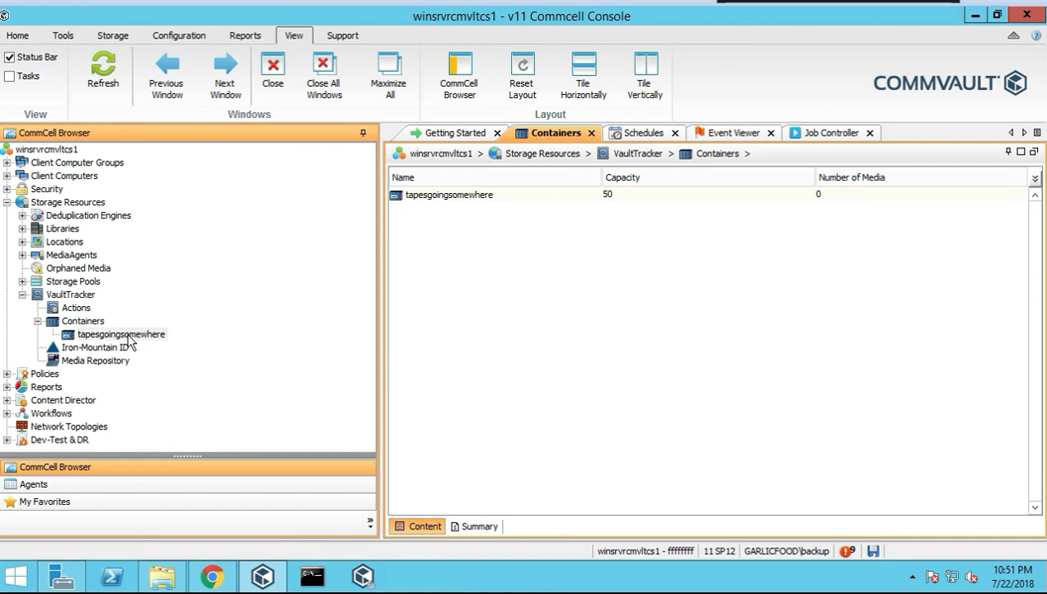
pyautogui.rightClick(129, 338)
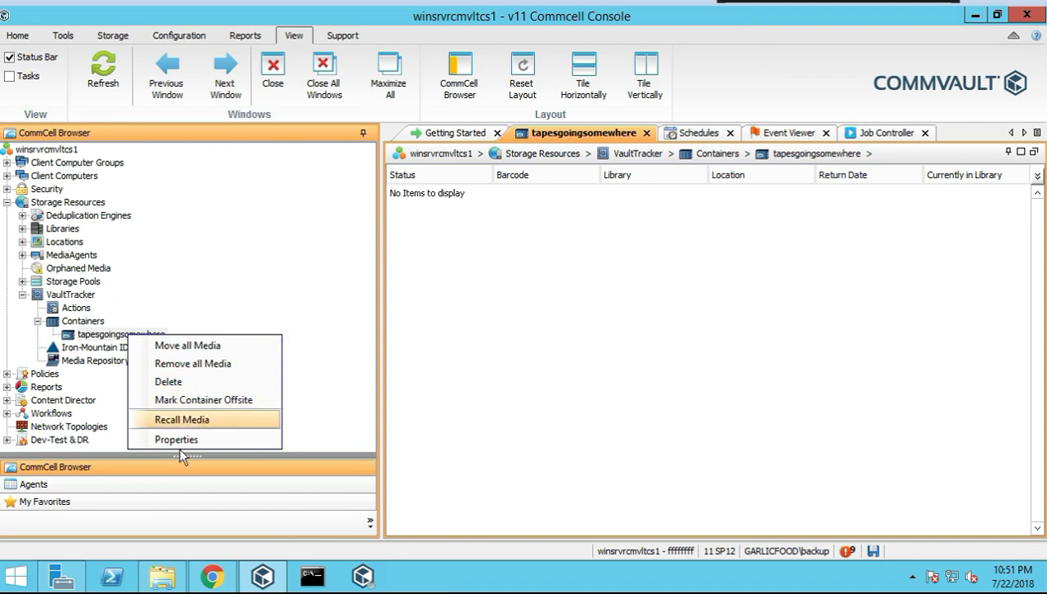
pyautogui.click(229, 401)
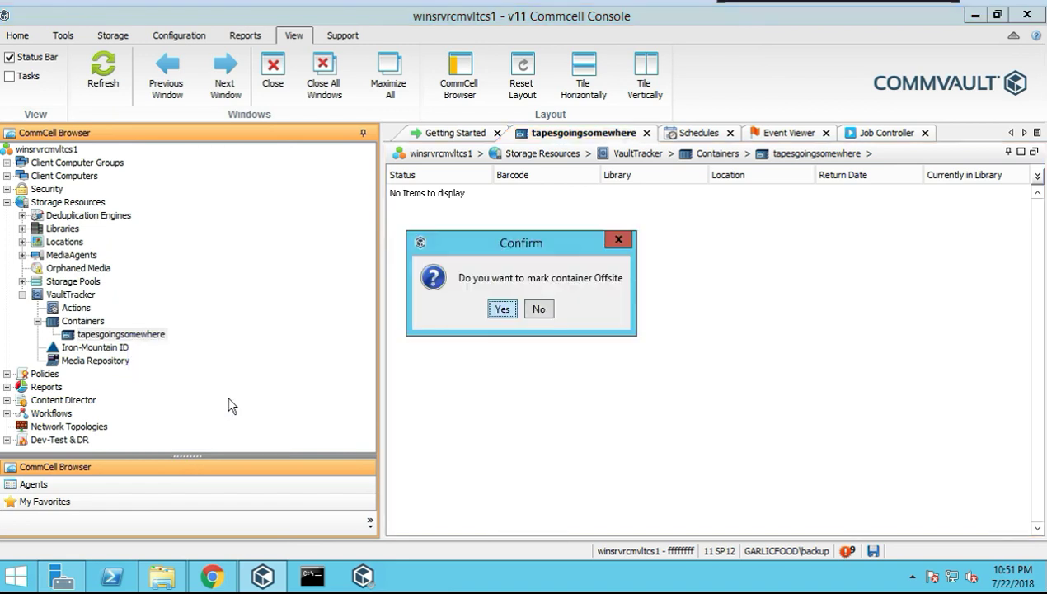
pyautogui.click(502, 310)
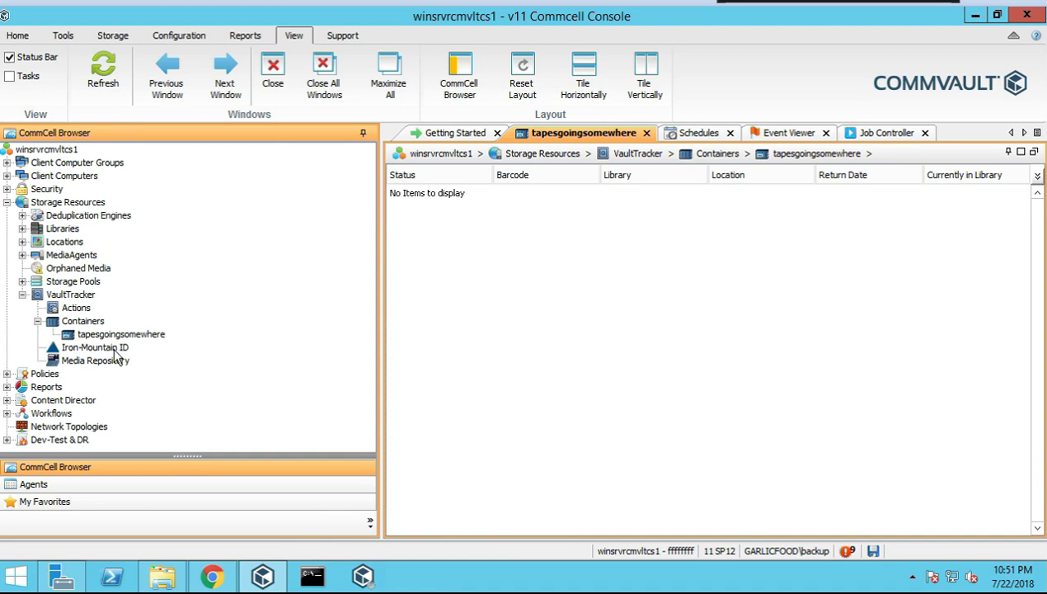
# Browse the containers and their media, then show the VaultTracker summary with 1 container
pyautogui.click(116, 349)
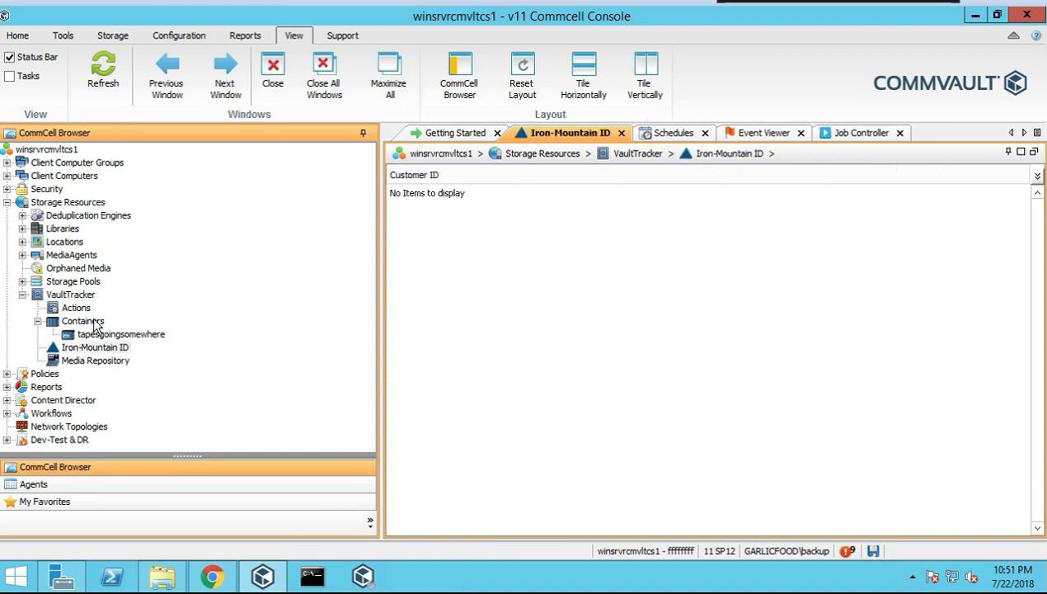
pyautogui.click(95, 324)
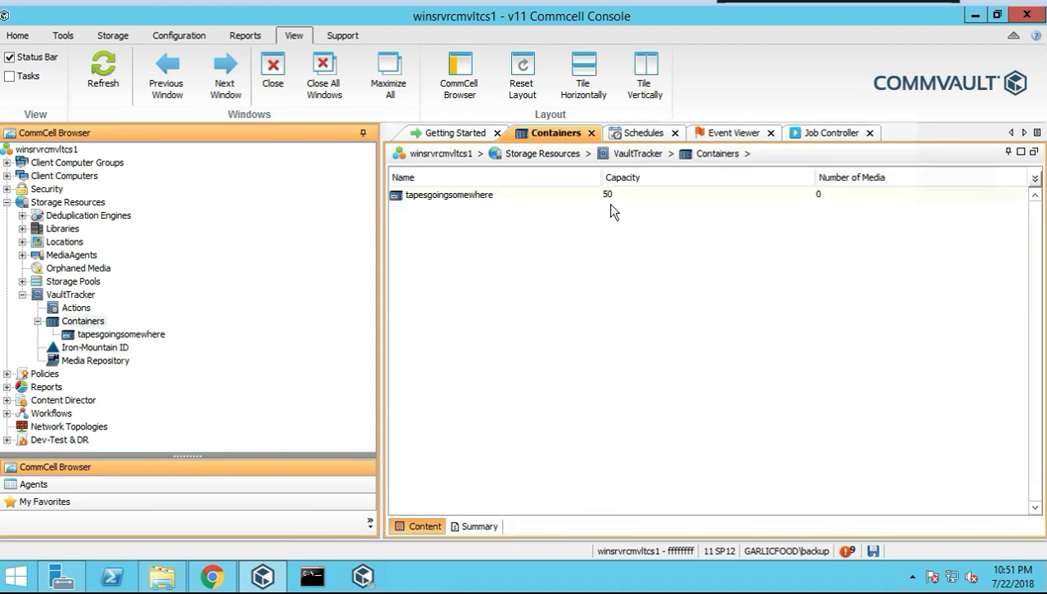
pyautogui.click(115, 334)
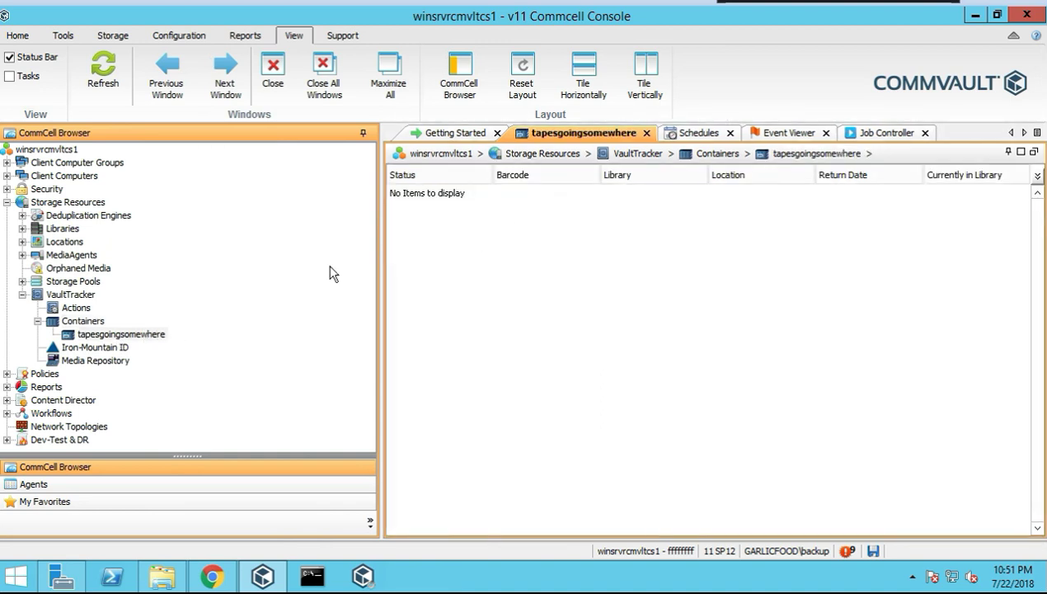
pyautogui.click(79, 321)
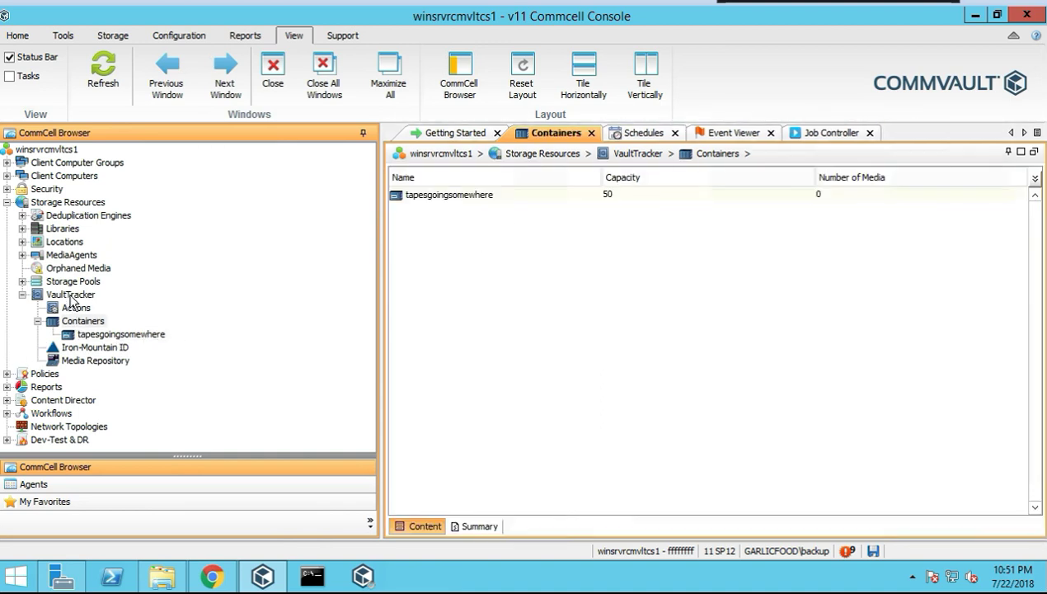
pyautogui.click(72, 297)
pyautogui.click(480, 527)
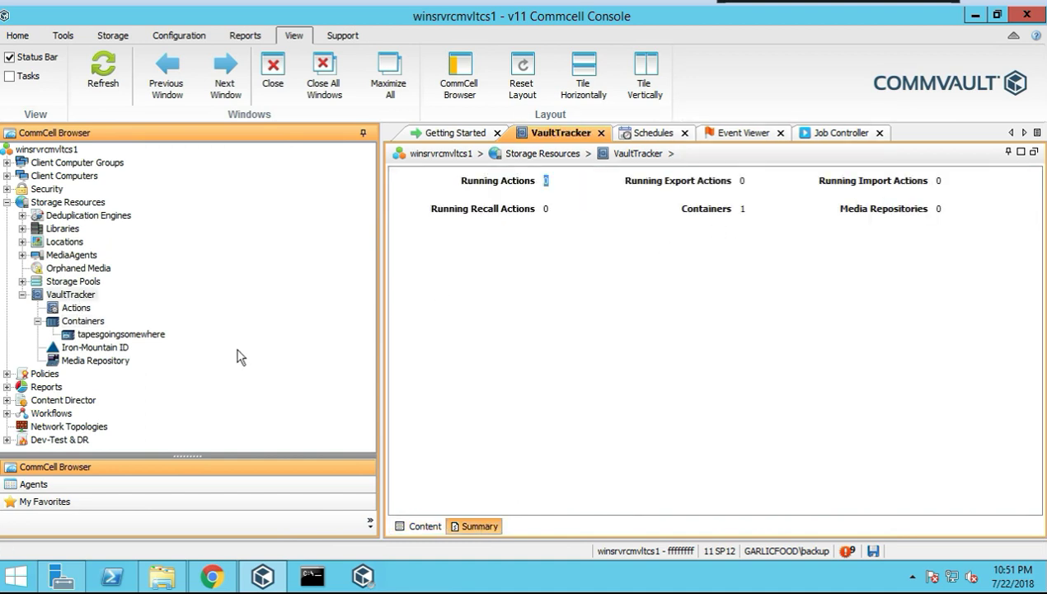
pyautogui.click(94, 348)
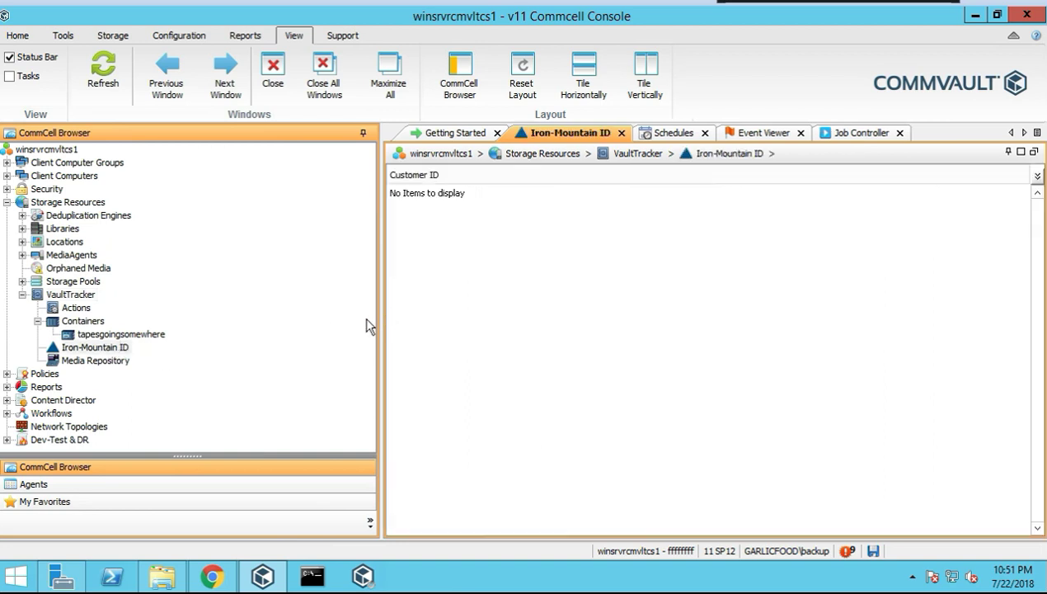
# Add an Iron-Mountain customer ID, entering the ID and description tapesgoingsomewhere
pyautogui.rightClick(102, 346)
pyautogui.click(132, 356)
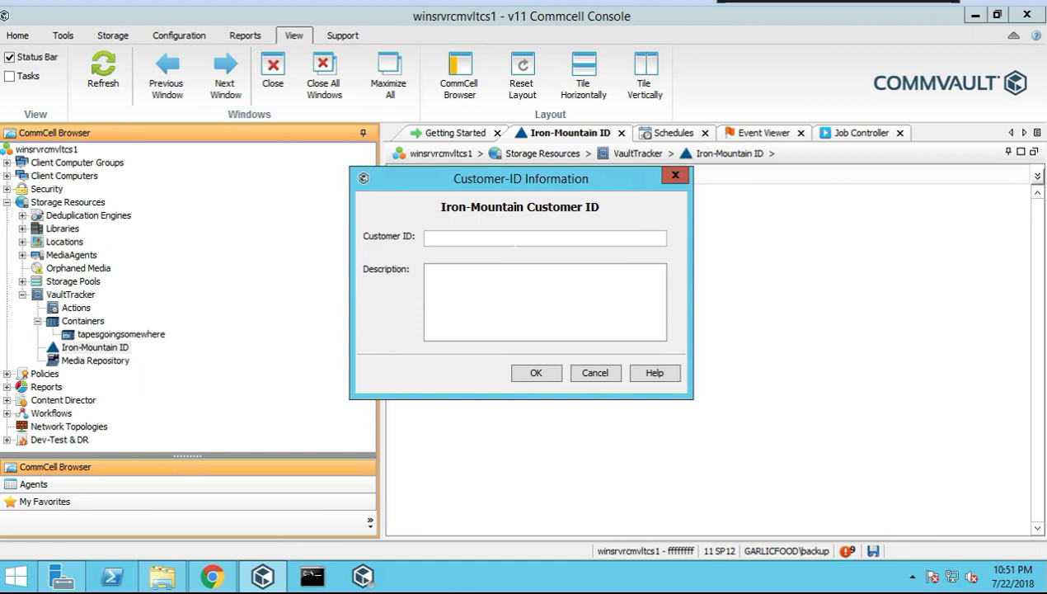
pyautogui.write('12345')
pyautogui.click(504, 277)
pyautogui.write('tapesgoingsomewhere')
pyautogui.click(520, 371)
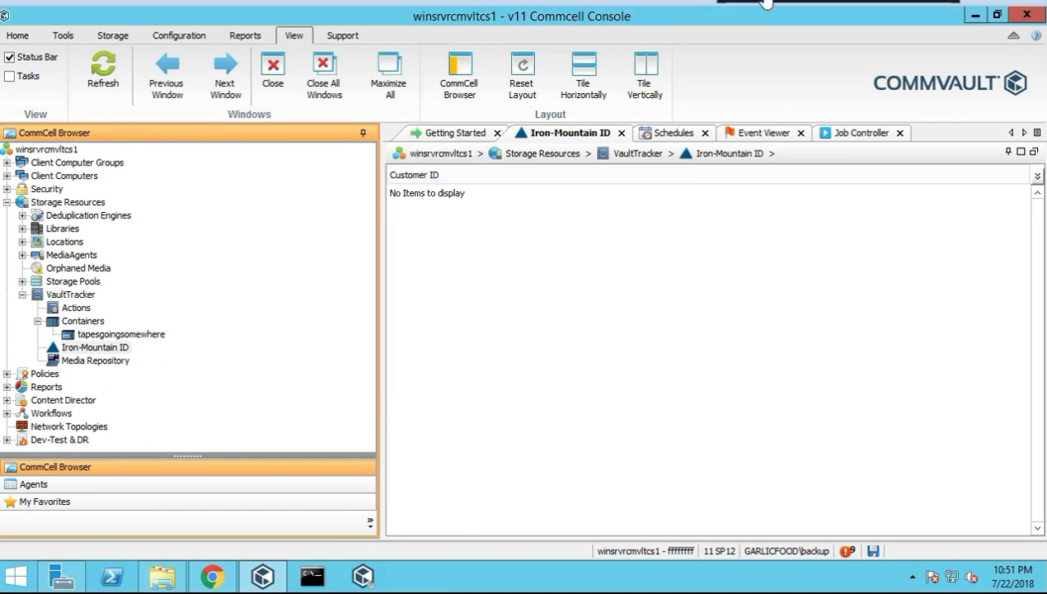
# Check the saved customer ID list, then open the Media Repository summary
pyautogui.click(105, 350)
pyautogui.rightClick(121, 351)
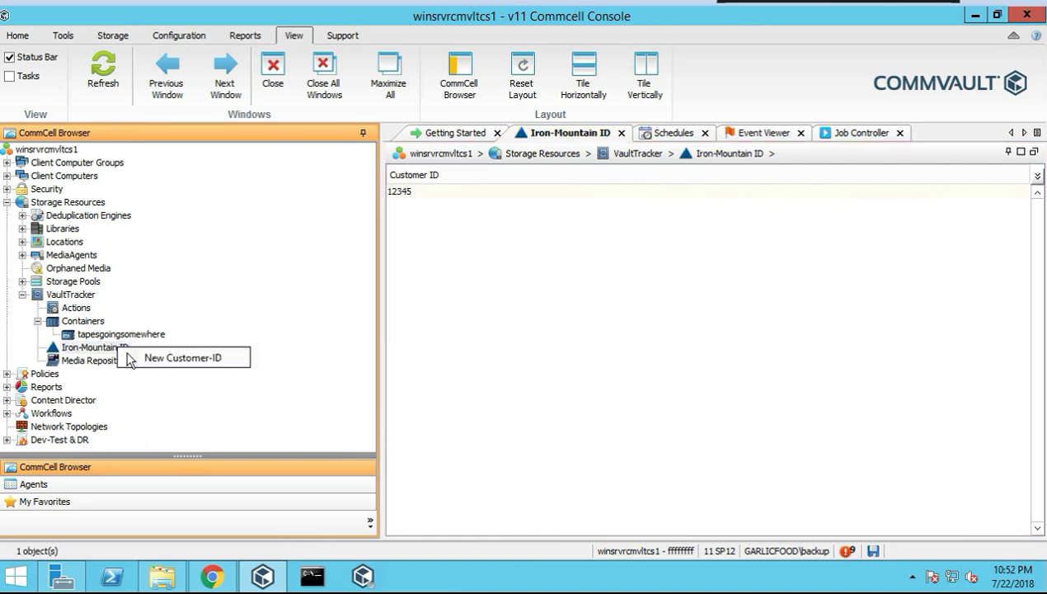
pyautogui.click(91, 363)
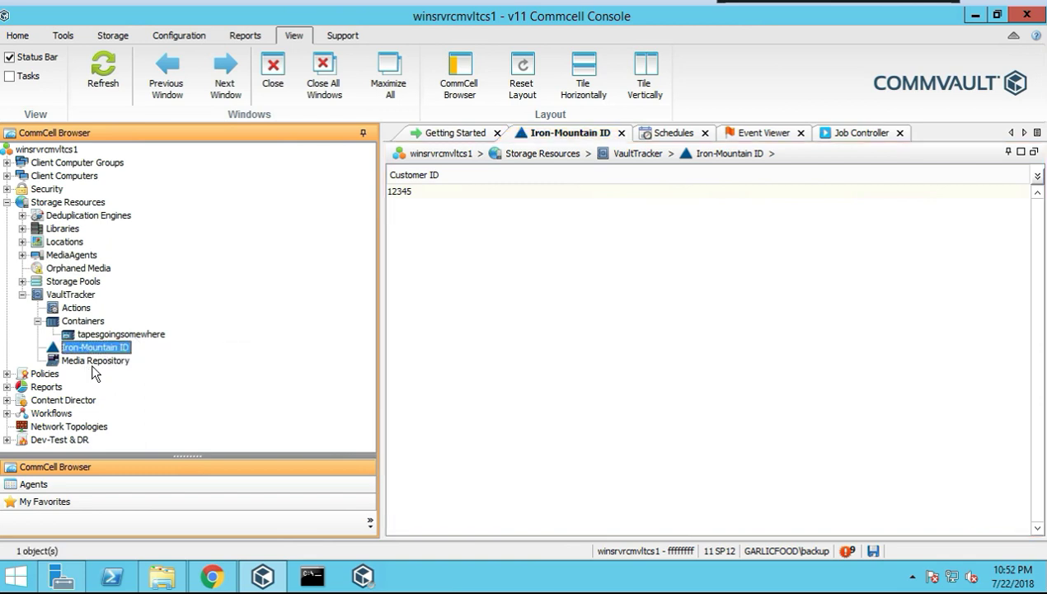
pyautogui.click(103, 362)
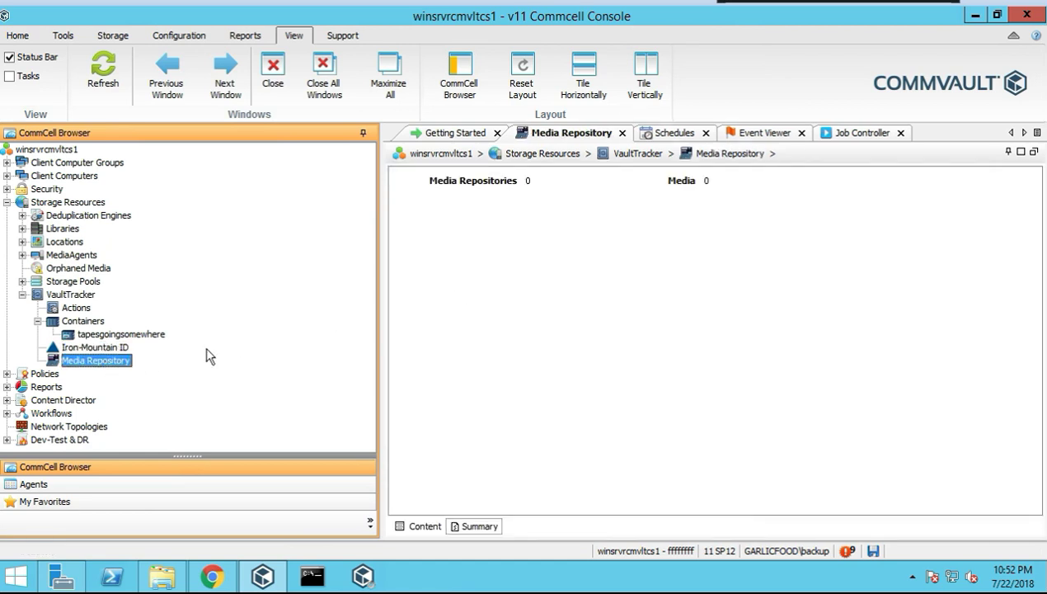
# Add shelf '1' described 'tapesgoingsomewhere shelf', accepting the default media type warning
pyautogui.rightClick(99, 362)
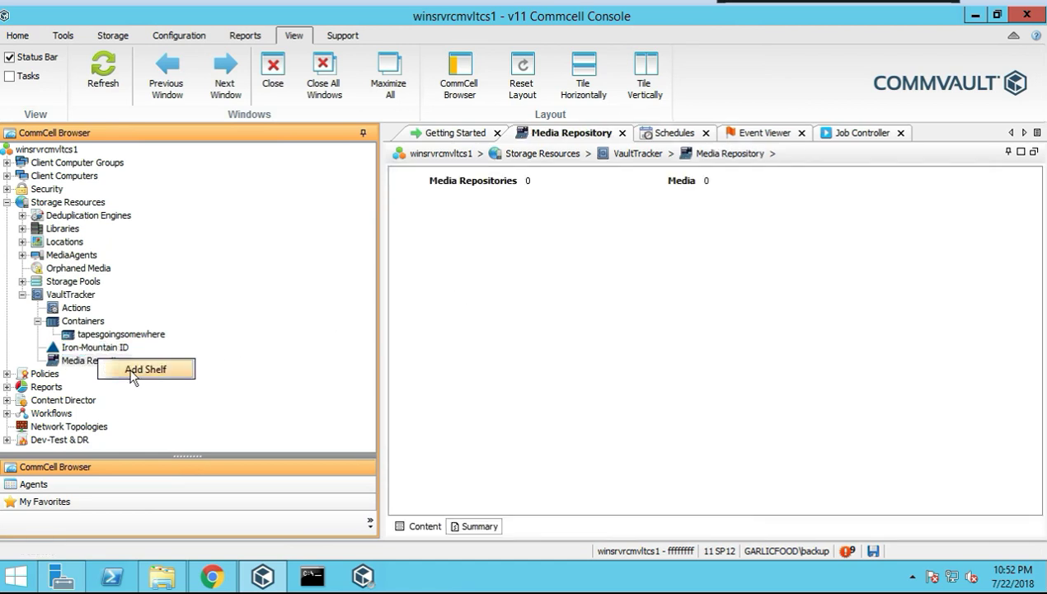
pyautogui.click(134, 371)
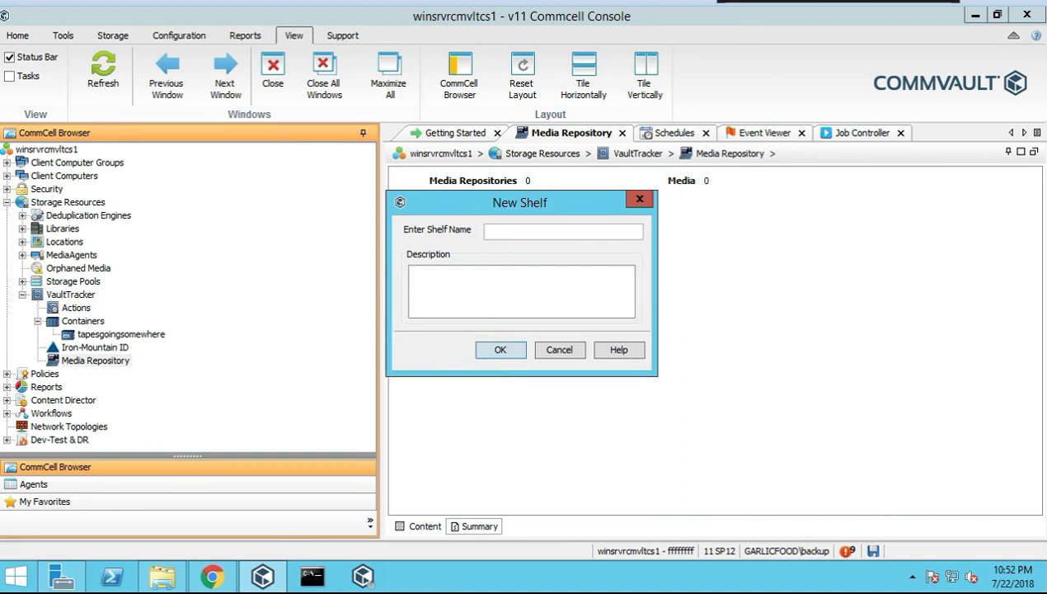
pyautogui.write('1')
pyautogui.click(480, 291)
pyautogui.write('tapesgoingsomewhere')
pyautogui.write('s')
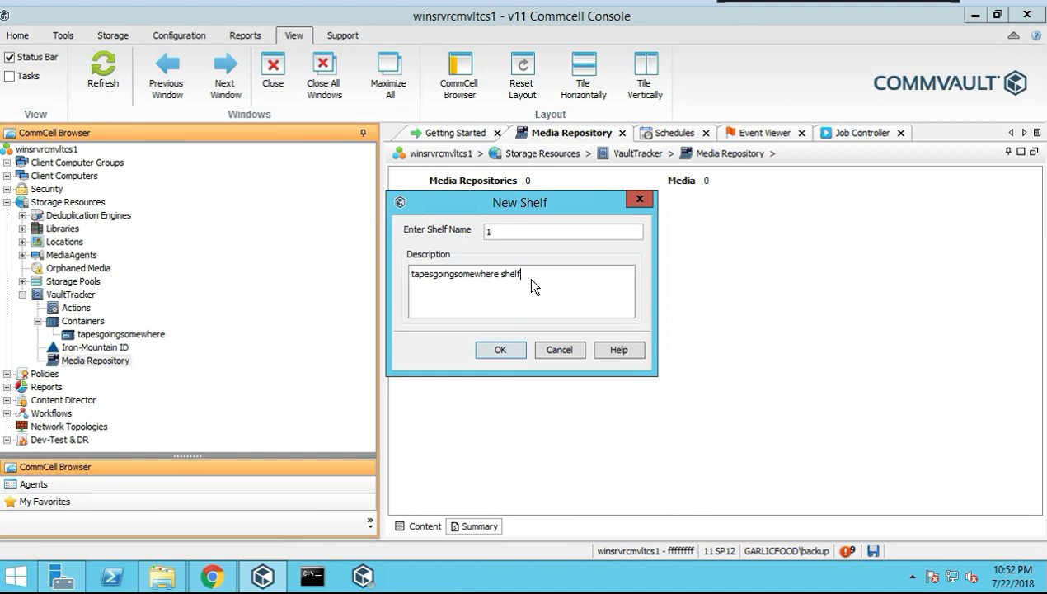
pyautogui.click(499, 345)
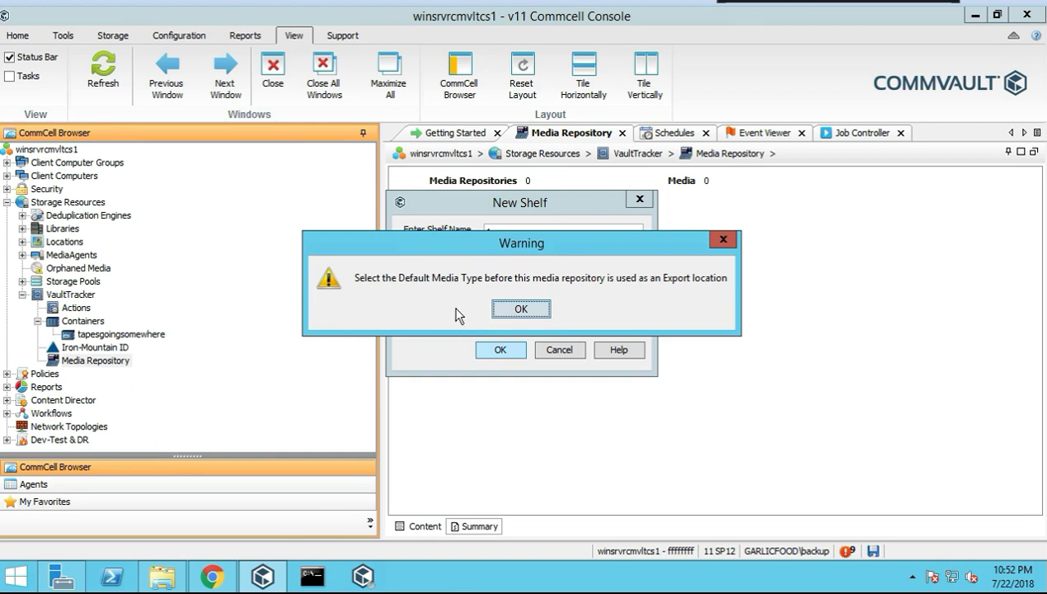
pyautogui.click(521, 309)
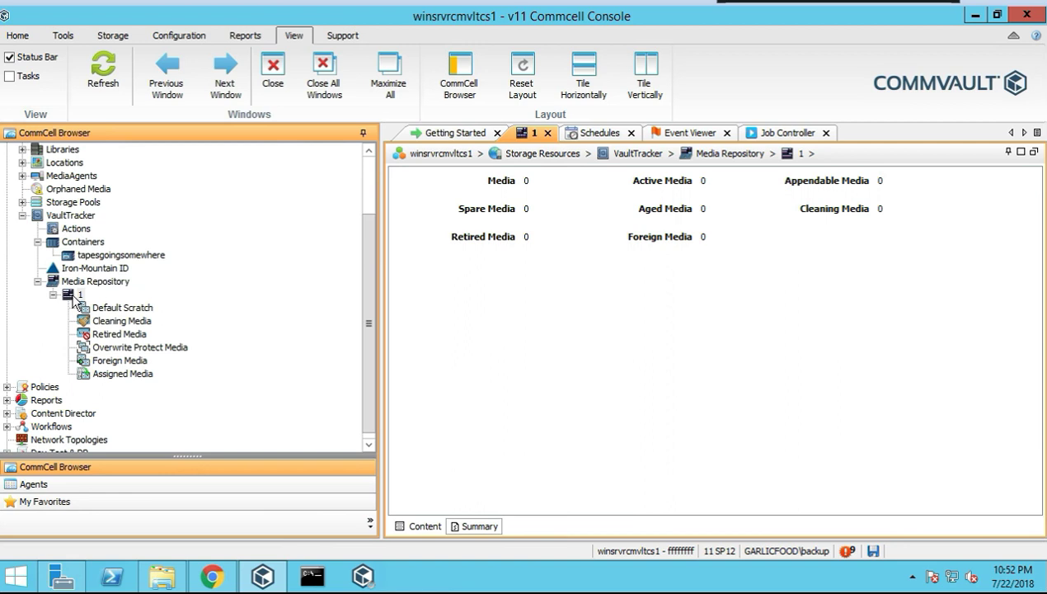
# Change shelf 1's name to 'tape library' in its Properties
pyautogui.rightClick(76, 295)
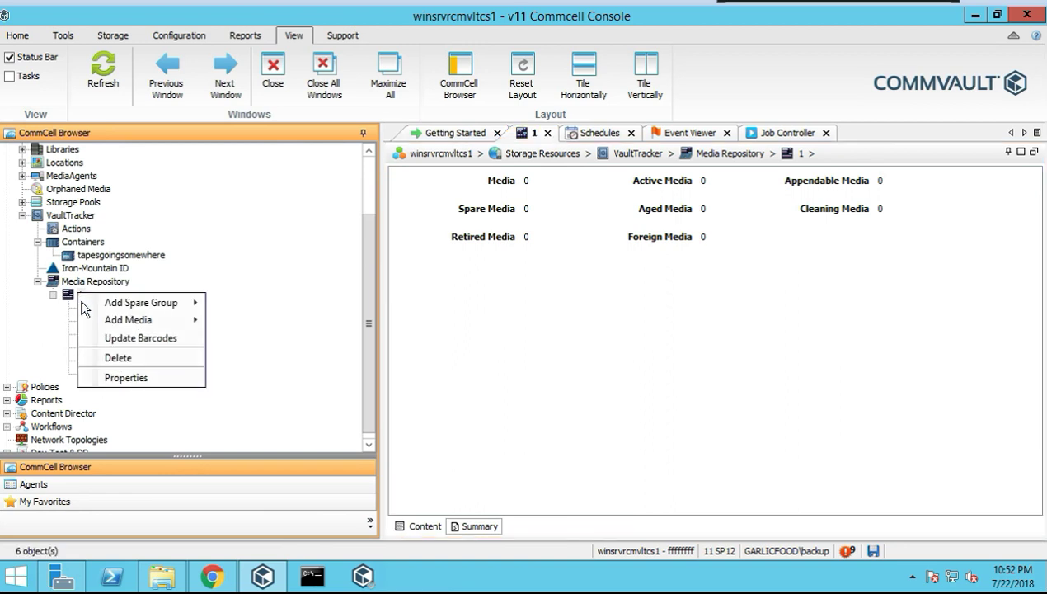
pyautogui.click(124, 376)
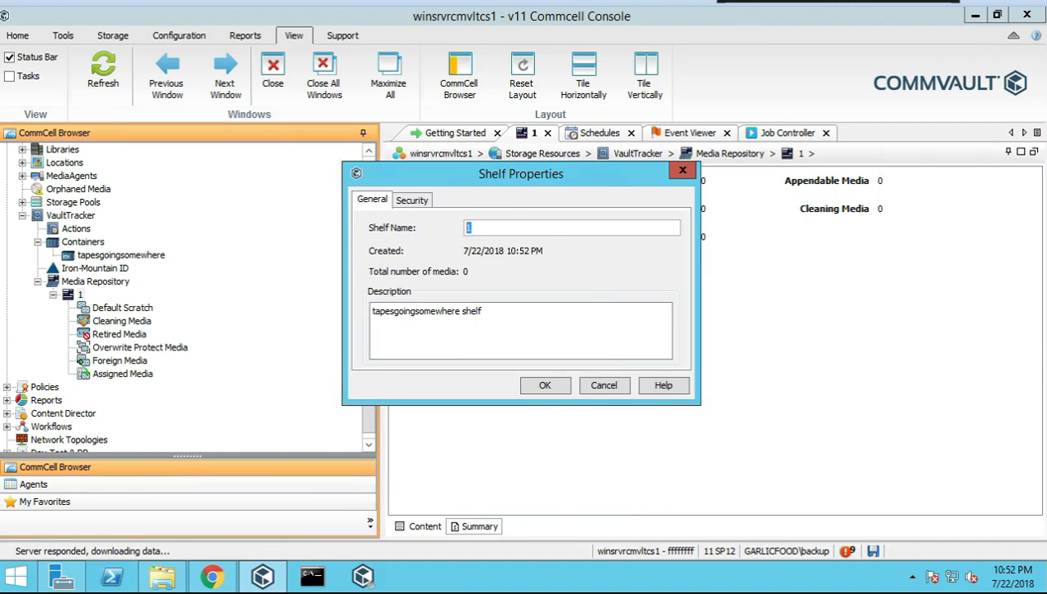
pyautogui.write('tape')
pyautogui.write('Libra')
pyautogui.press('BackSpace')
pyautogui.press('BackSpace')
pyautogui.press('BackSpace')
pyautogui.press('BackSpace')
pyautogui.write('ibrary')
pyautogui.click(531, 389)
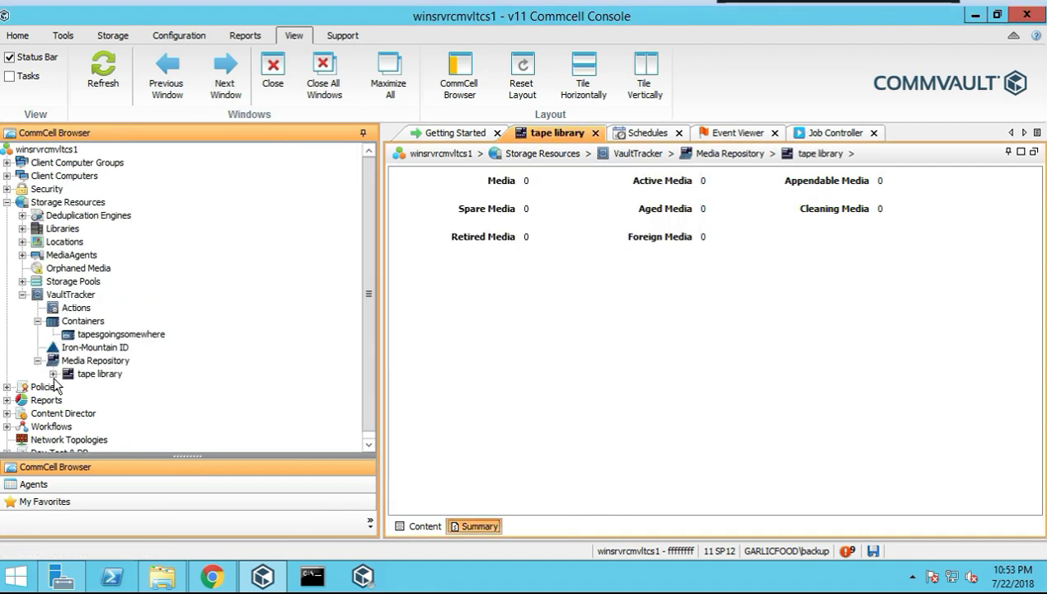
# Expand the tape library shelf and list the media in Default Scratch
pyautogui.click(53, 374)
pyautogui.scroll(-1, 132, 362)
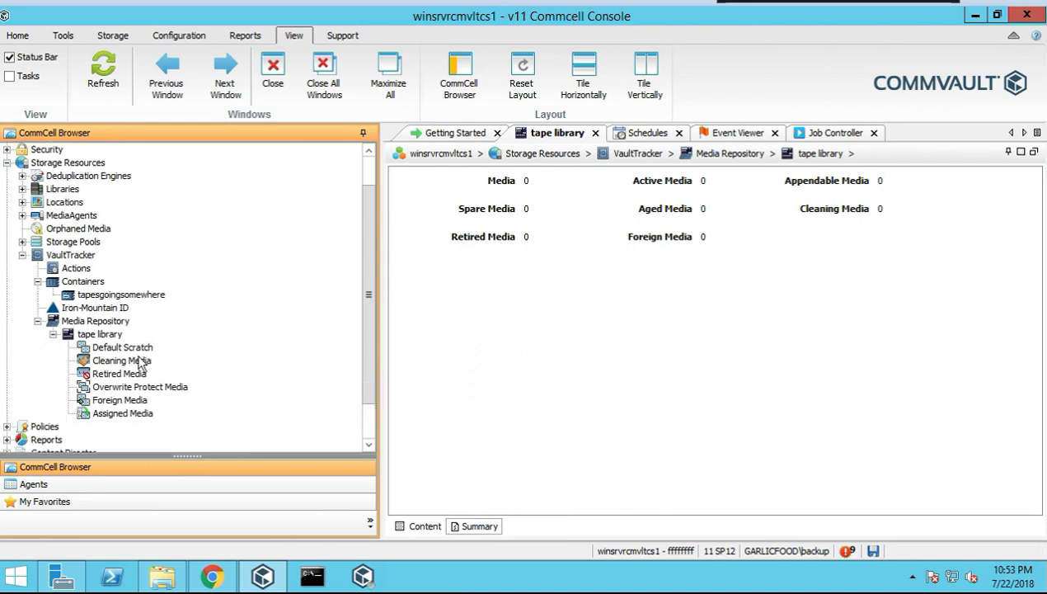
pyautogui.click(138, 348)
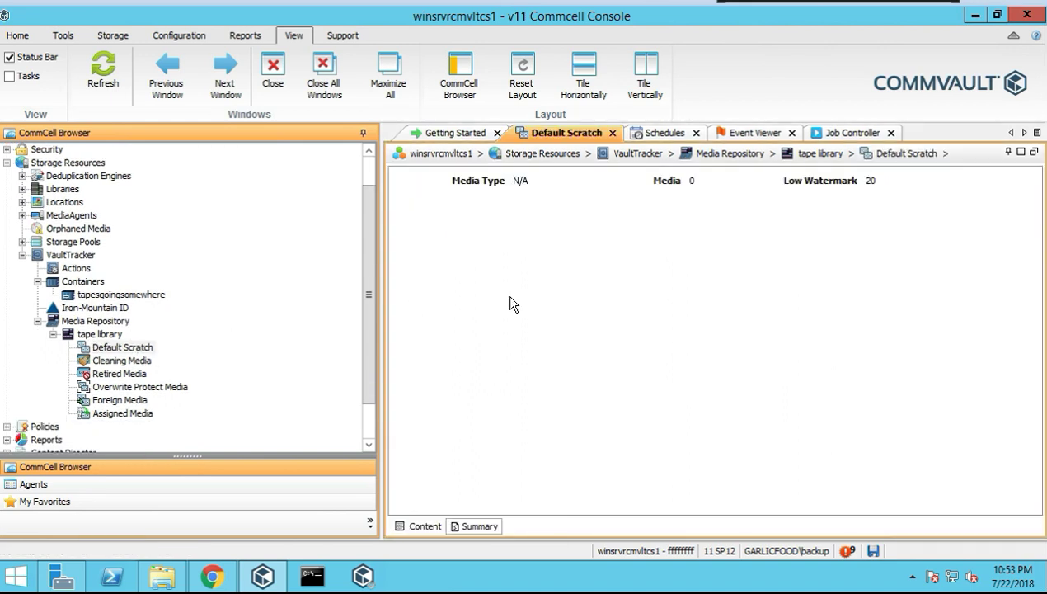
pyautogui.click(426, 526)
pyautogui.rightClick(145, 354)
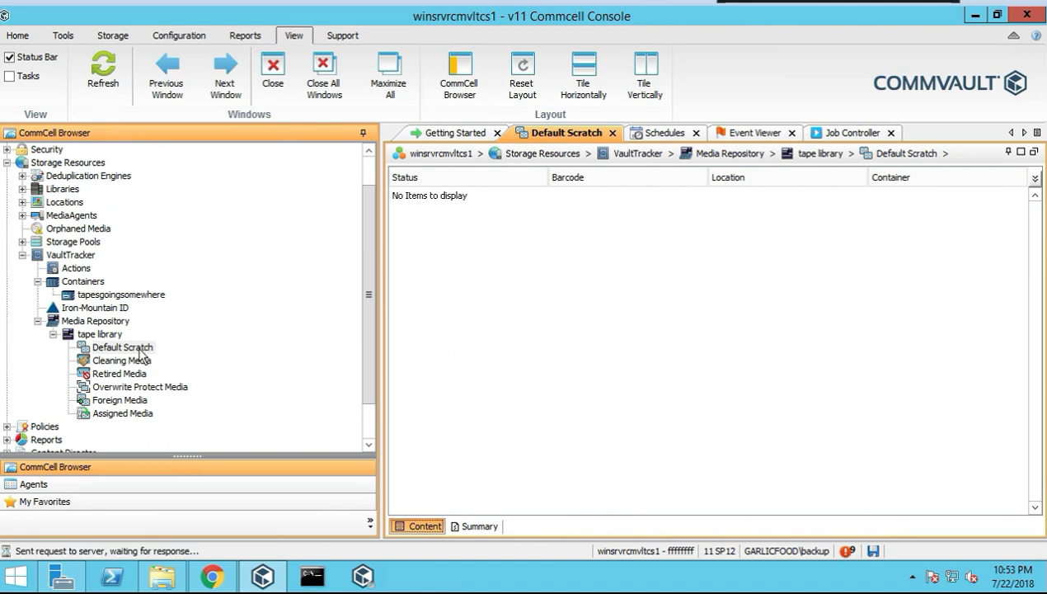
pyautogui.moveTo(177, 359)
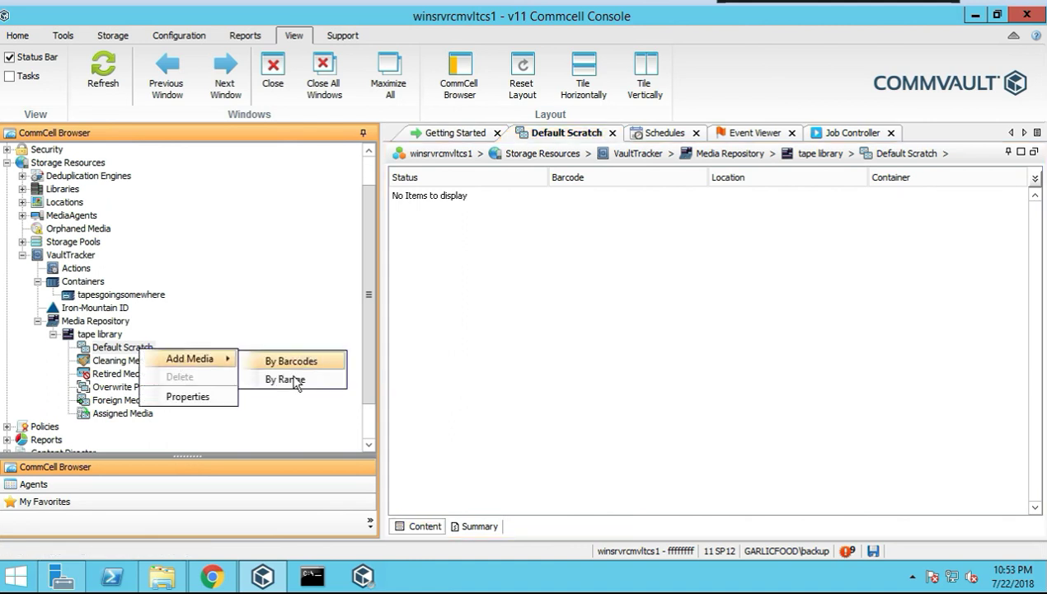
pyautogui.click(405, 330)
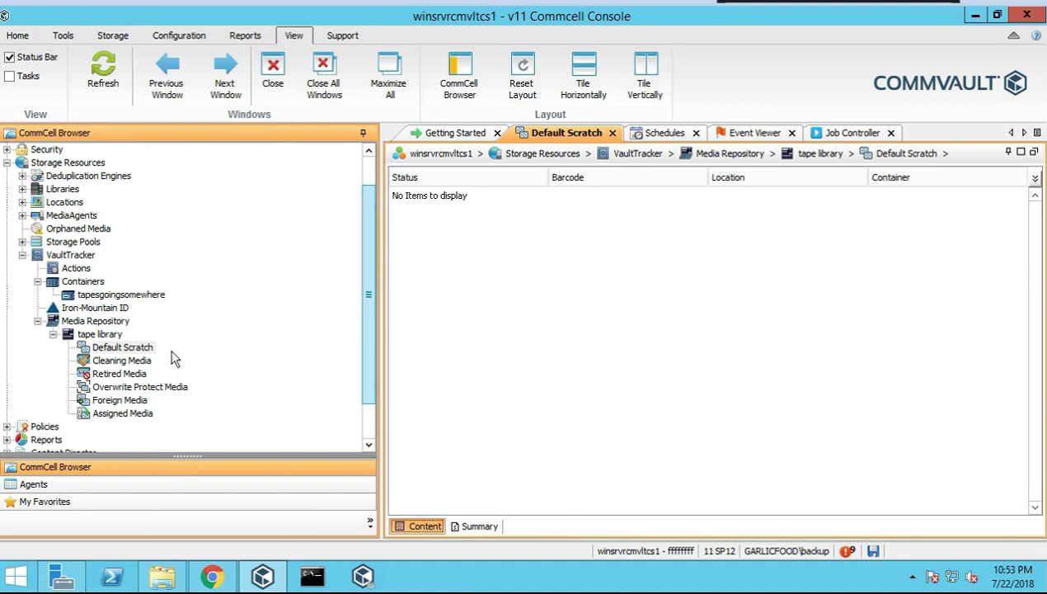
# Check the Cleaning, Retired, Overwrite Protect, Foreign and Assigned Media groups
pyautogui.click(122, 361)
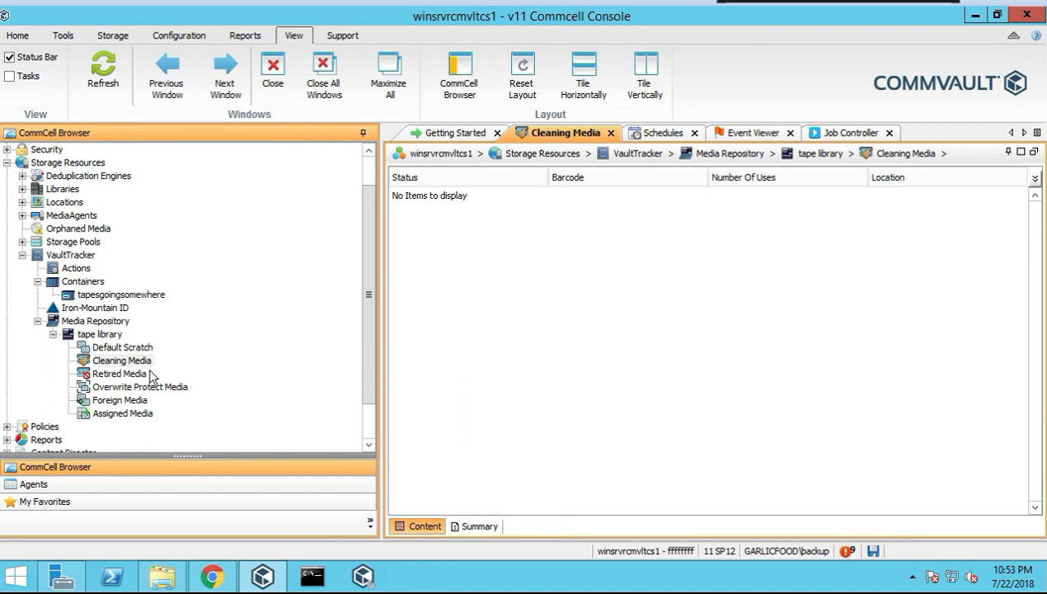
pyautogui.click(152, 375)
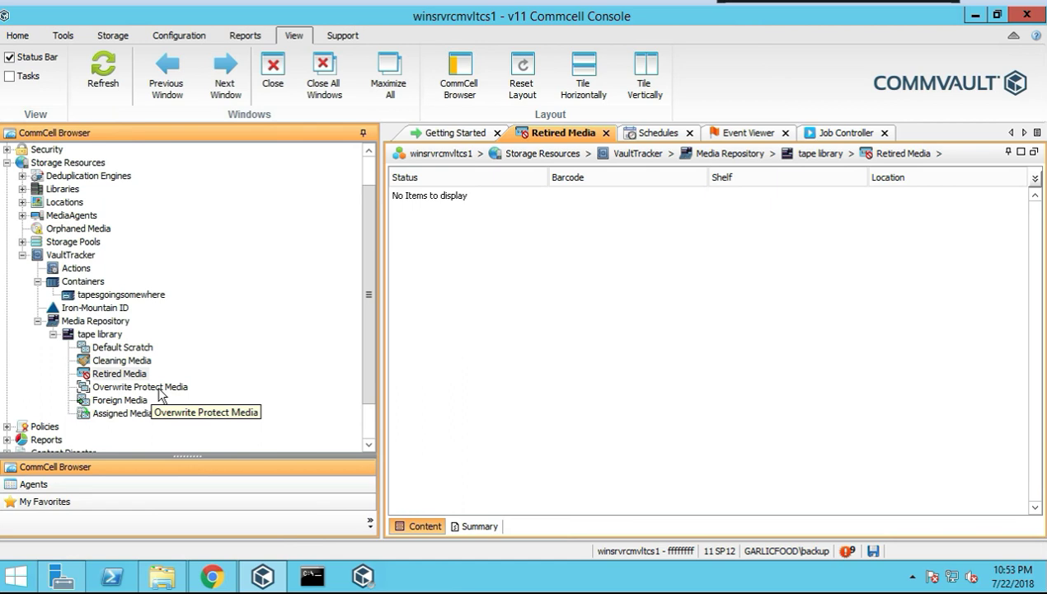
pyautogui.click(161, 386)
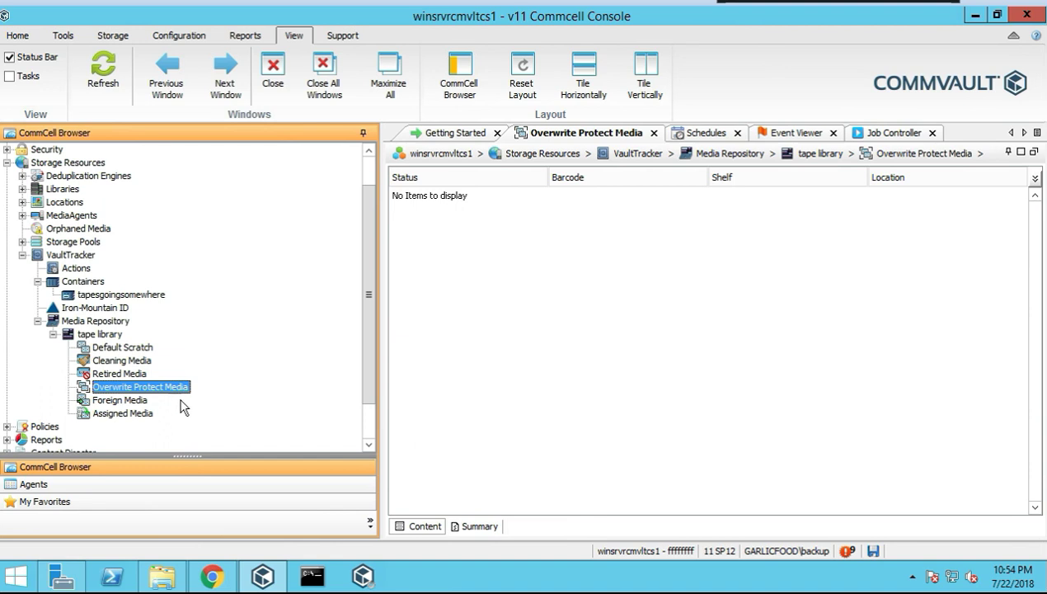
pyautogui.click(134, 401)
pyautogui.click(136, 415)
pyautogui.click(821, 153)
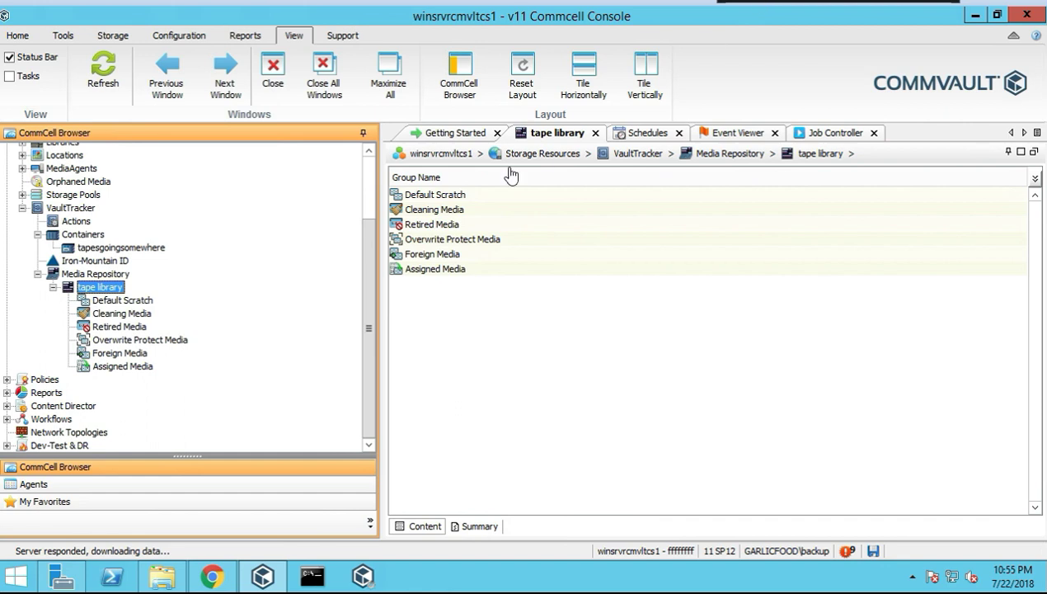
pyautogui.click(139, 368)
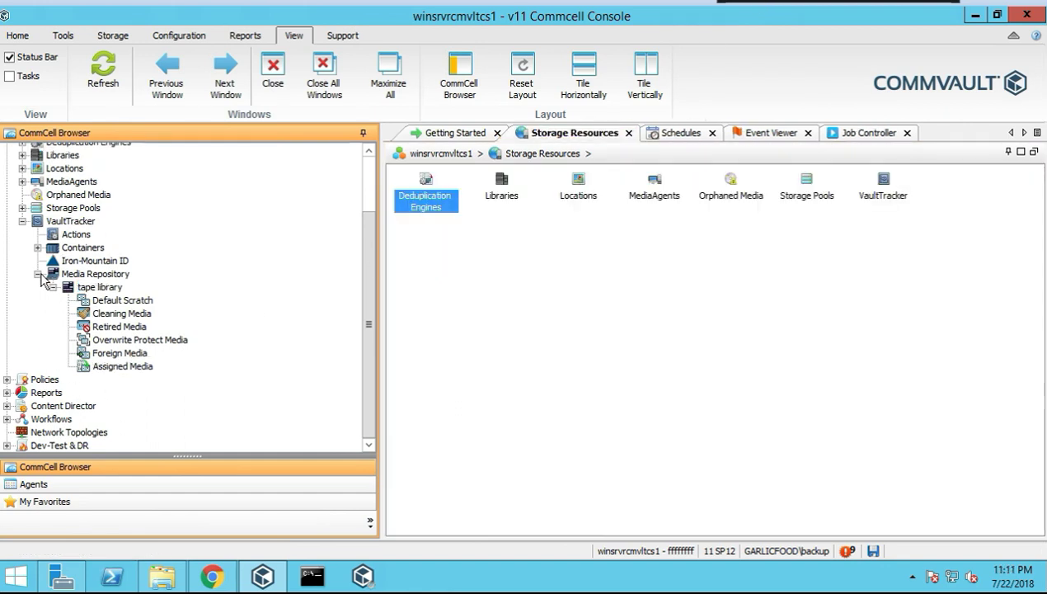
# Collapse the VaultTracker and Storage Resources branches and expand Policies to show all policy types
pyautogui.click(23, 221)
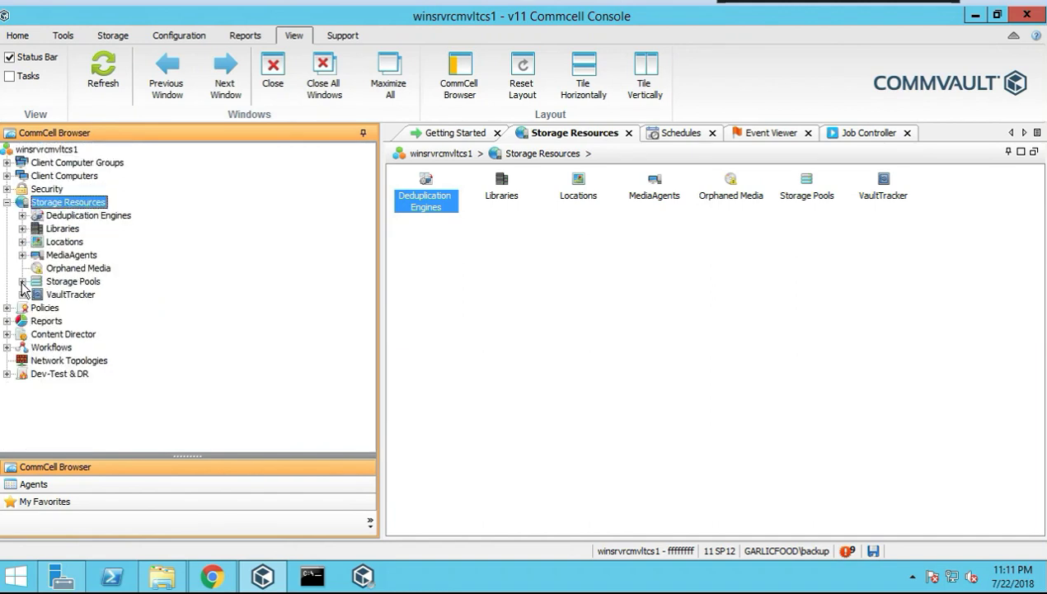
pyautogui.click(7, 308)
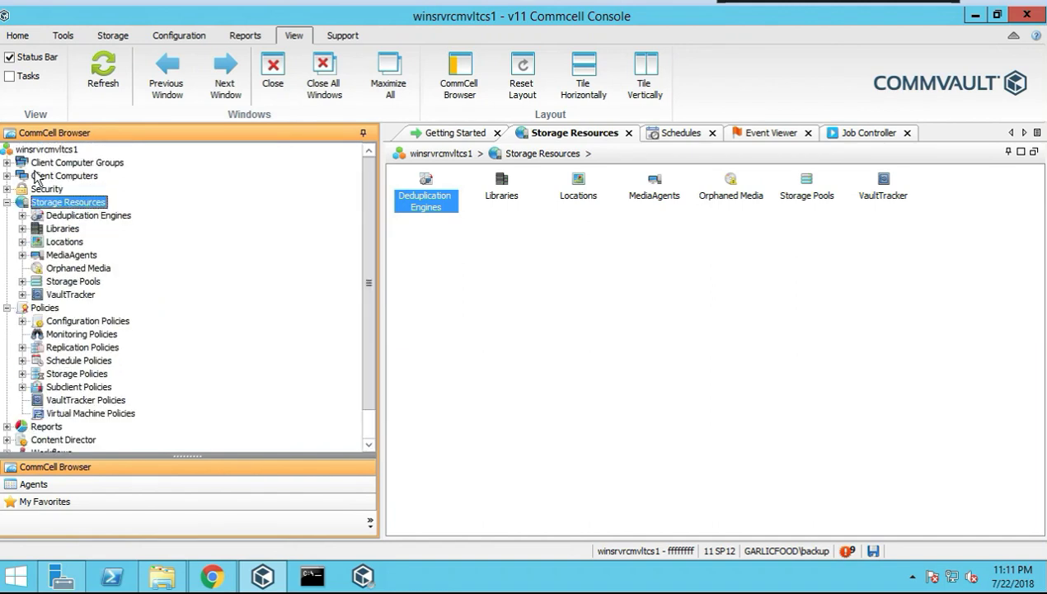
pyautogui.click(7, 203)
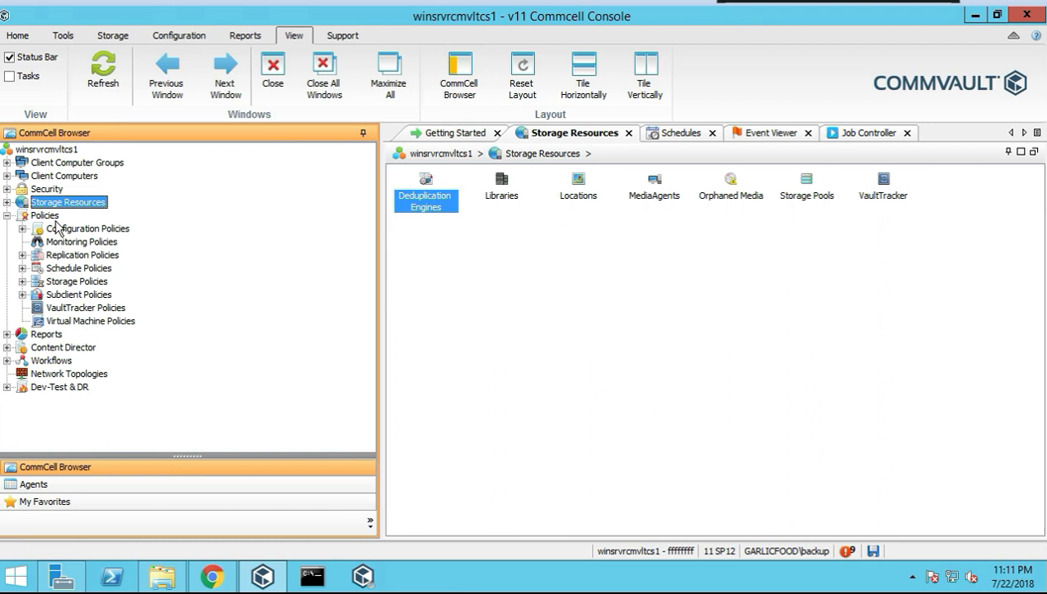
pyautogui.click(48, 217)
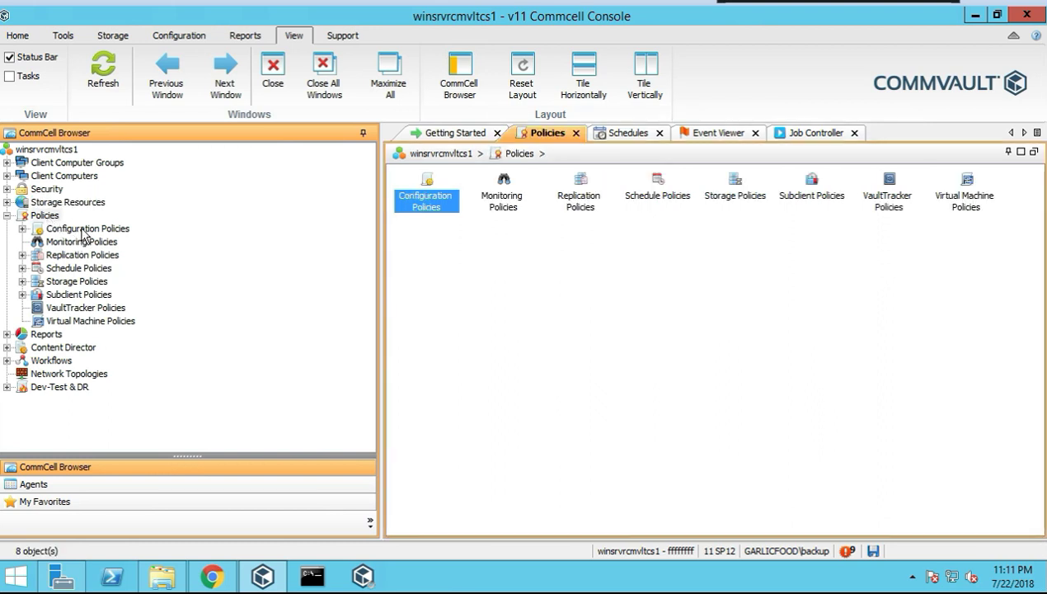
# Open Exchange Policies under Configuration Policies, then switch to the Monitoring Policies list
pyautogui.doubleClick(82, 230)
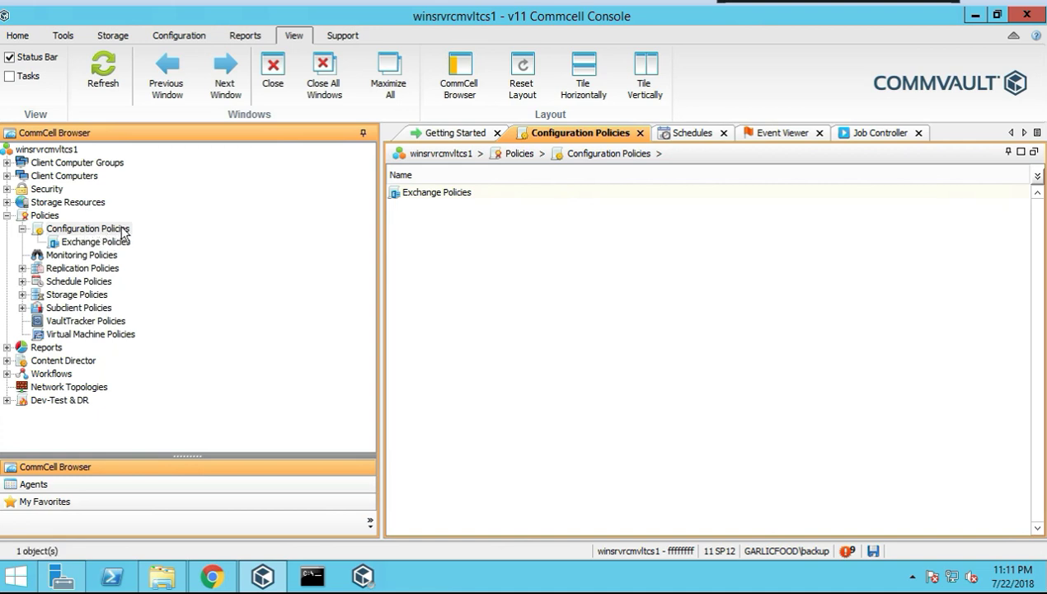
pyautogui.click(124, 231)
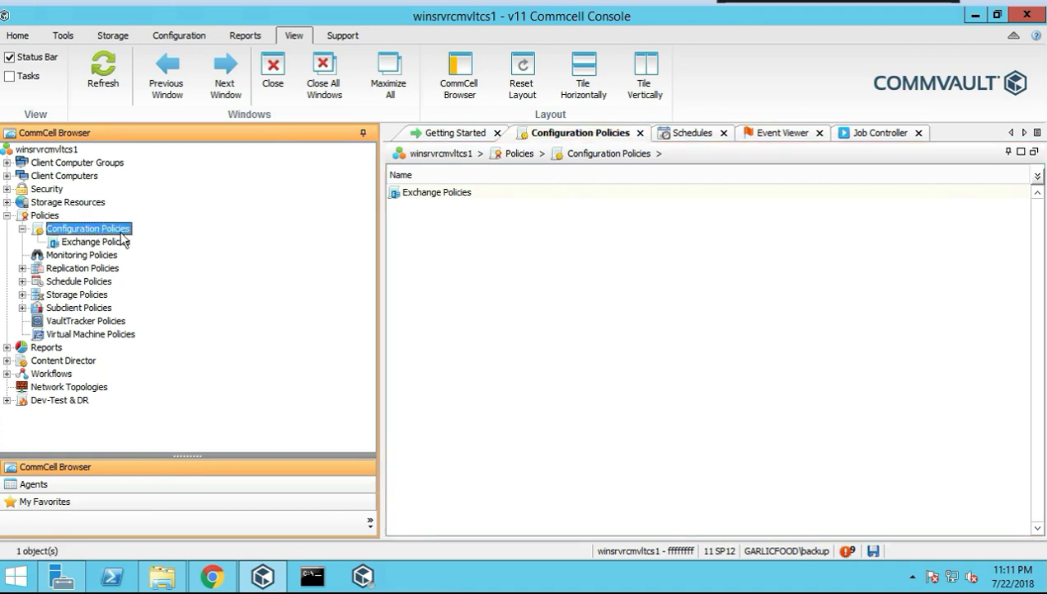
pyautogui.click(122, 242)
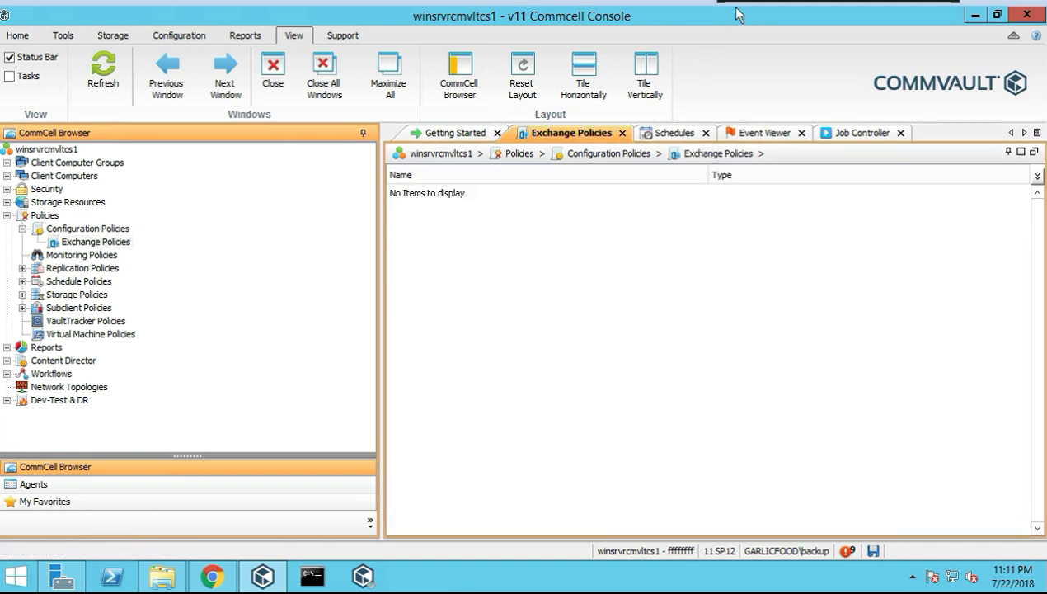
pyautogui.rightClick(109, 248)
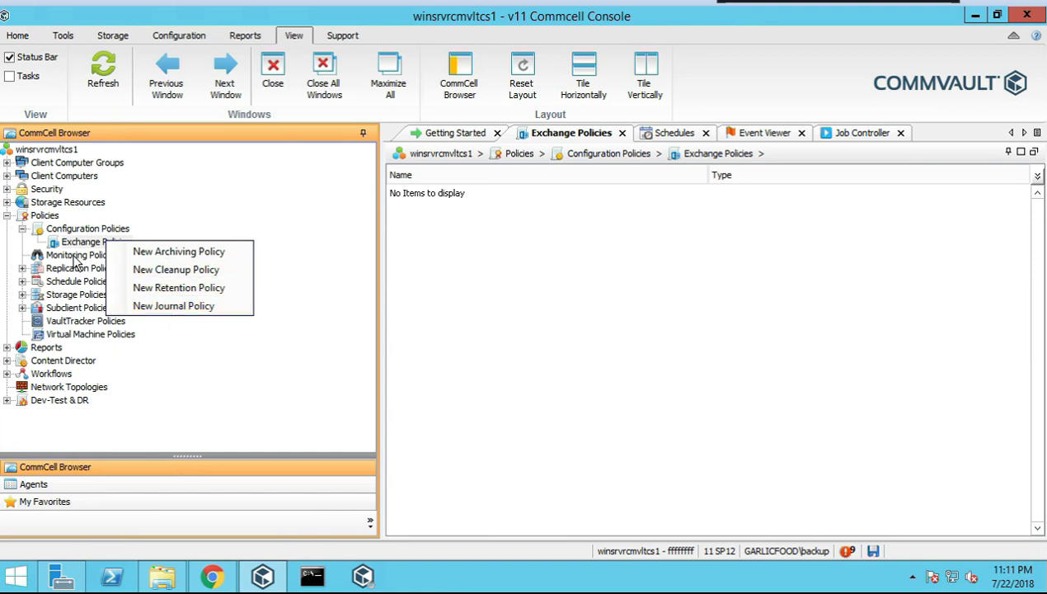
pyautogui.click(74, 256)
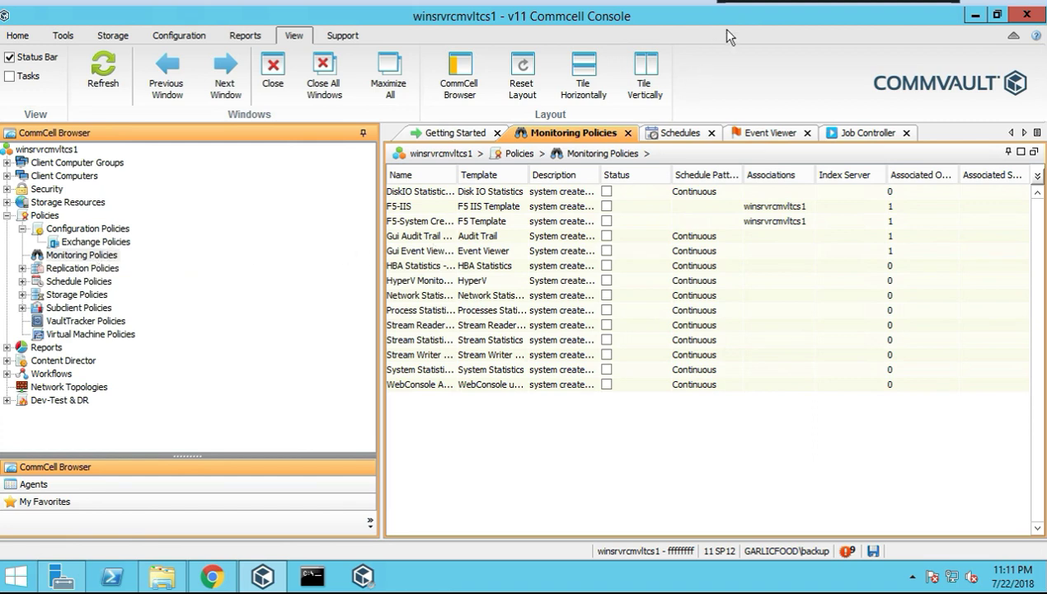
# Widen the policy list and Name column, then try enabling DiskIO Statistics and dismiss the analytical-engine error
pyautogui.moveTo(381, 321); pyautogui.dragTo(312, 315)
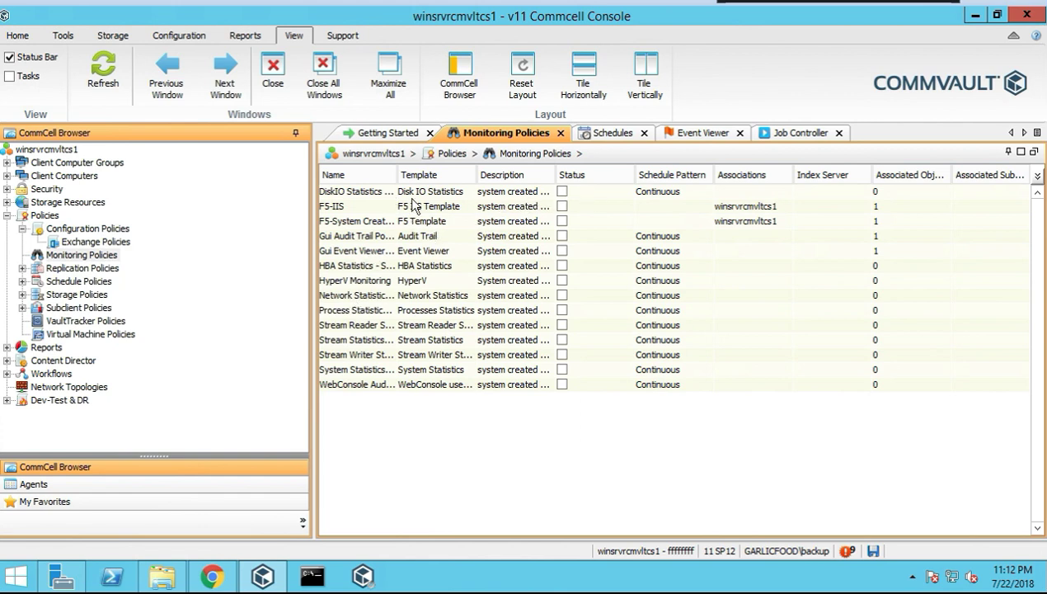
pyautogui.moveTo(397, 176); pyautogui.dragTo(463, 176)
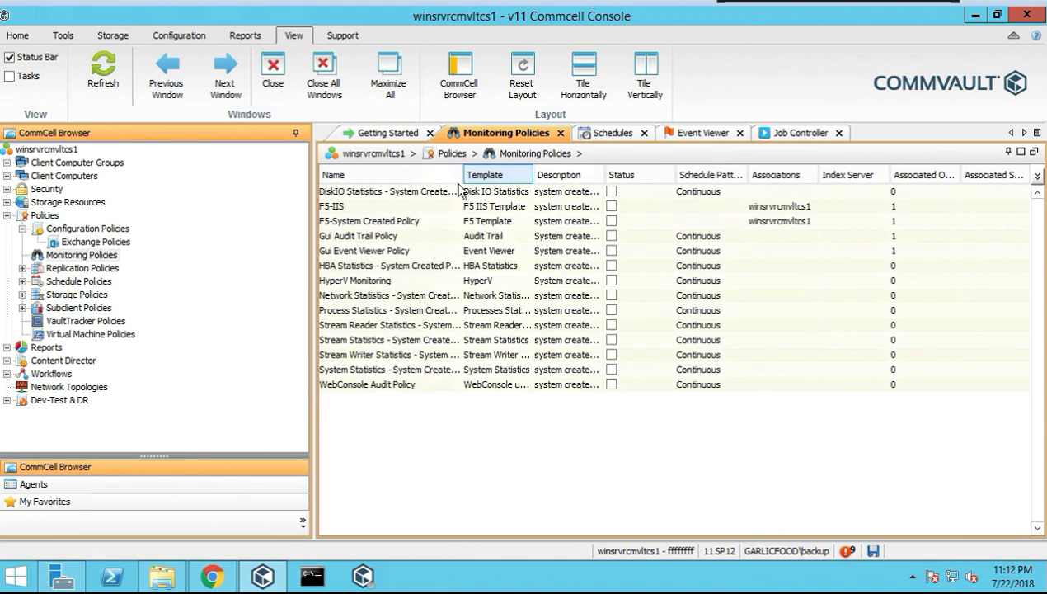
pyautogui.click(611, 193)
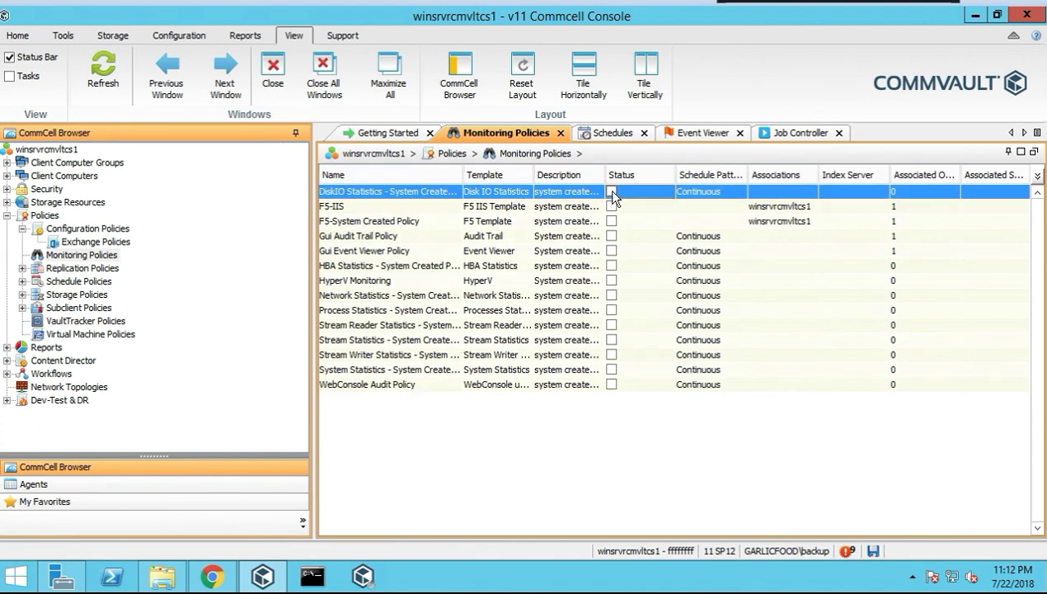
pyautogui.rightClick(612, 191)
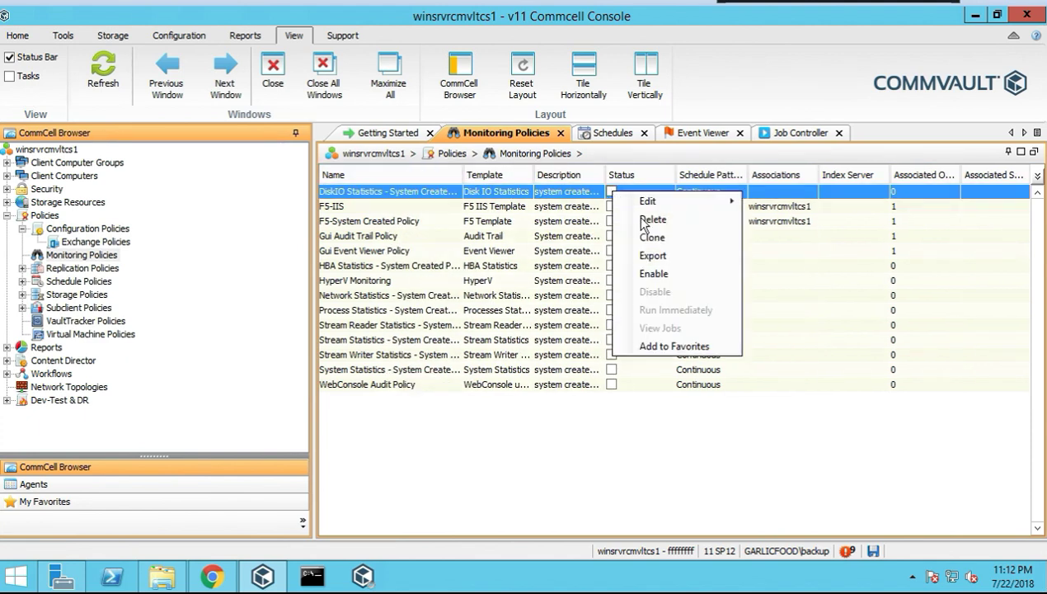
pyautogui.click(655, 273)
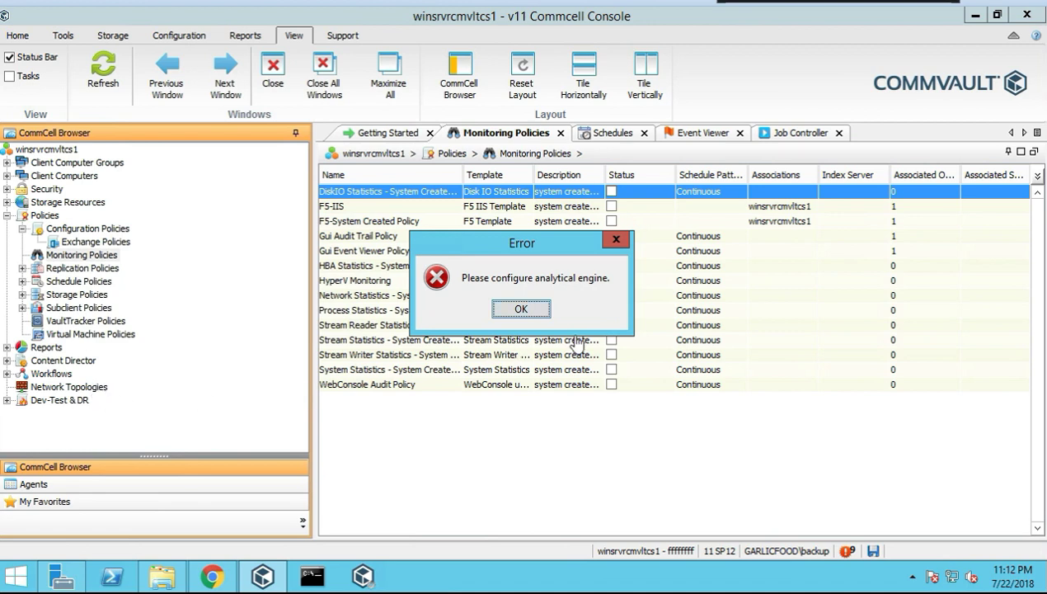
pyautogui.click(521, 311)
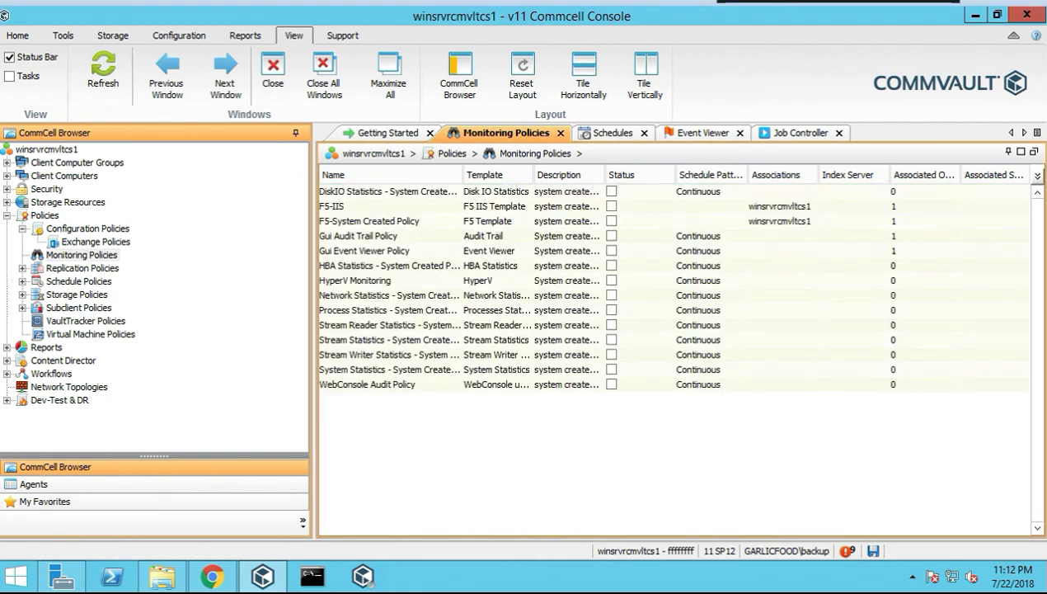
# Start a new archiving policy from Exchange Policies and name it test
pyautogui.click(123, 243)
pyautogui.rightClick(116, 245)
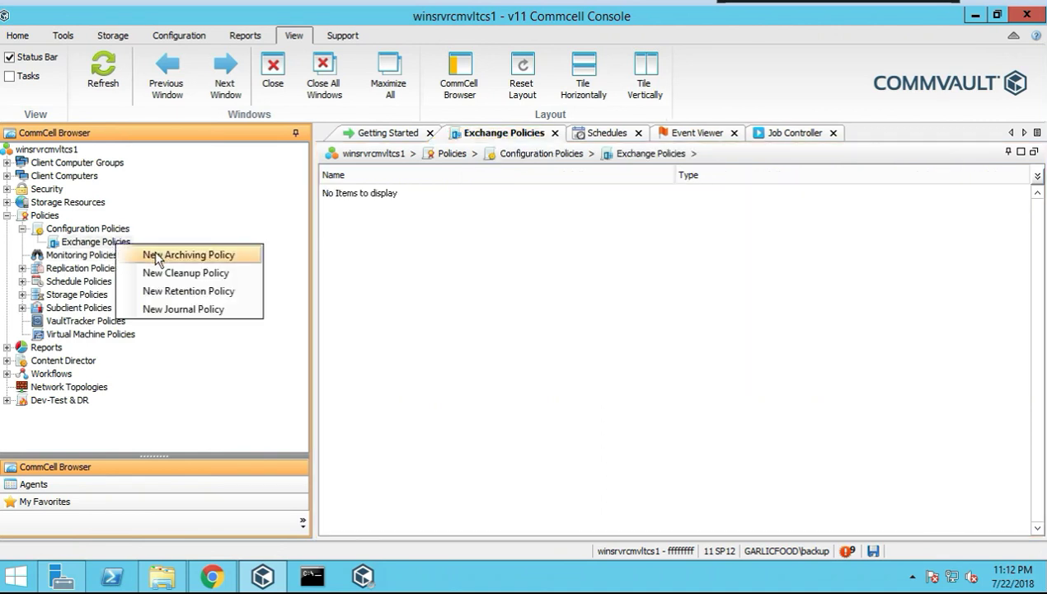
pyautogui.click(157, 254)
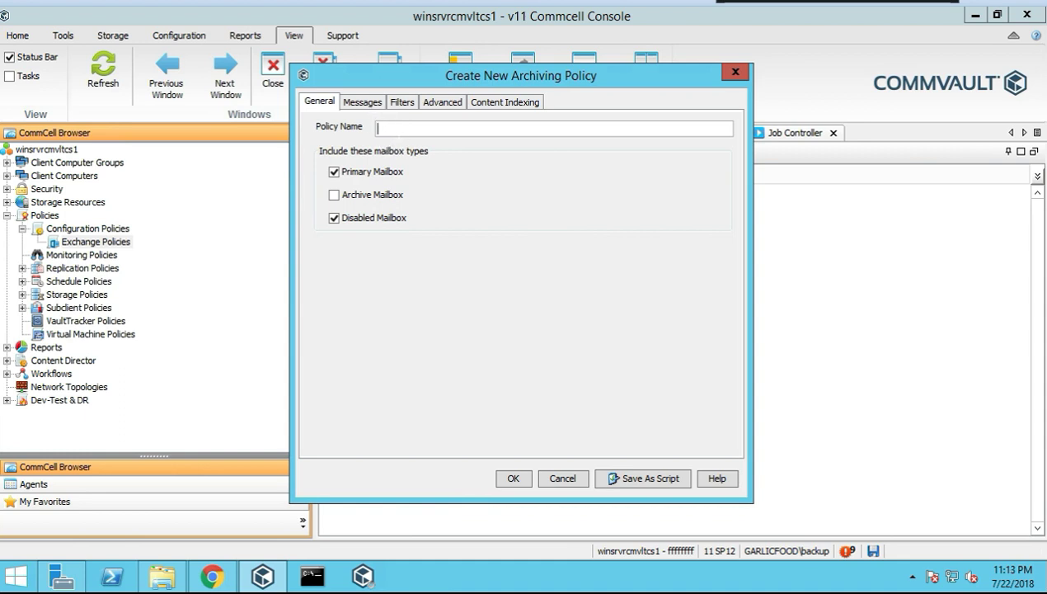
pyautogui.write('t')
# Review the Messages criteria and the Include Folders, Exclude Folders and Exclude Message Types filters
pyautogui.click(371, 108)
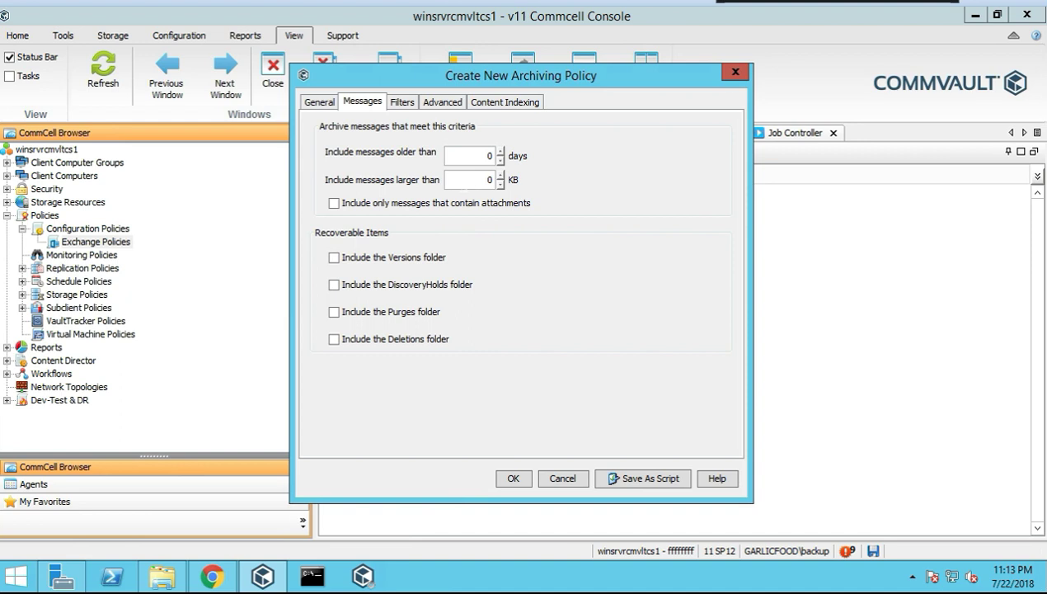
pyautogui.click(402, 103)
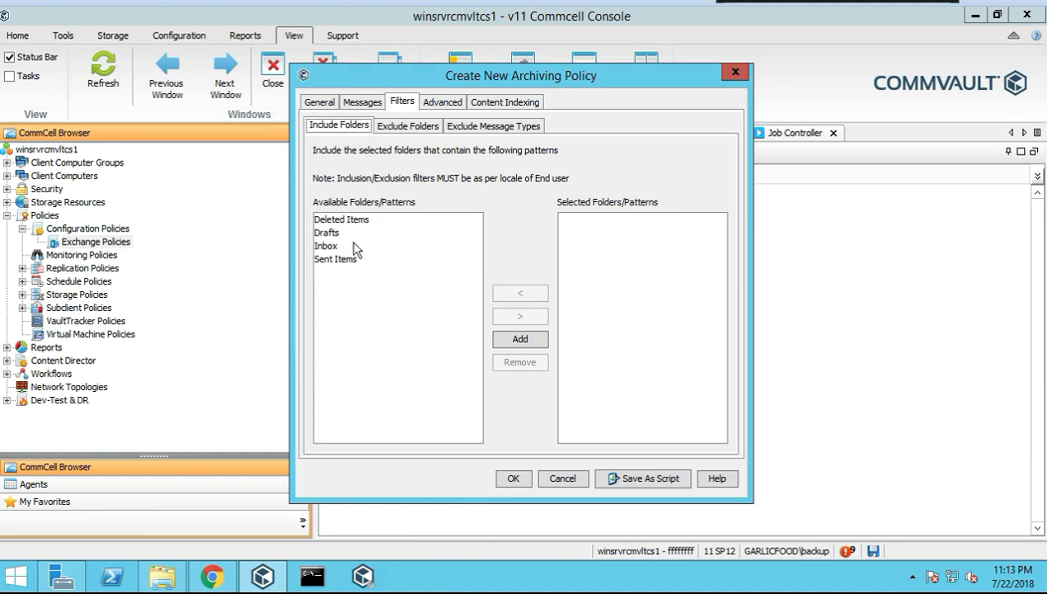
pyautogui.click(408, 128)
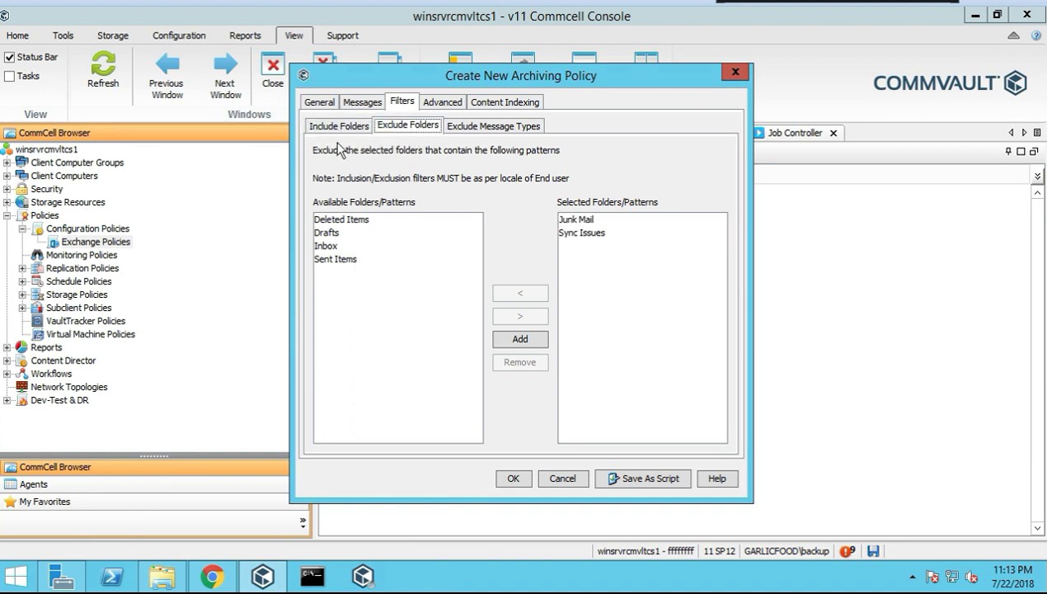
pyautogui.click(335, 126)
pyautogui.click(398, 130)
pyautogui.click(487, 132)
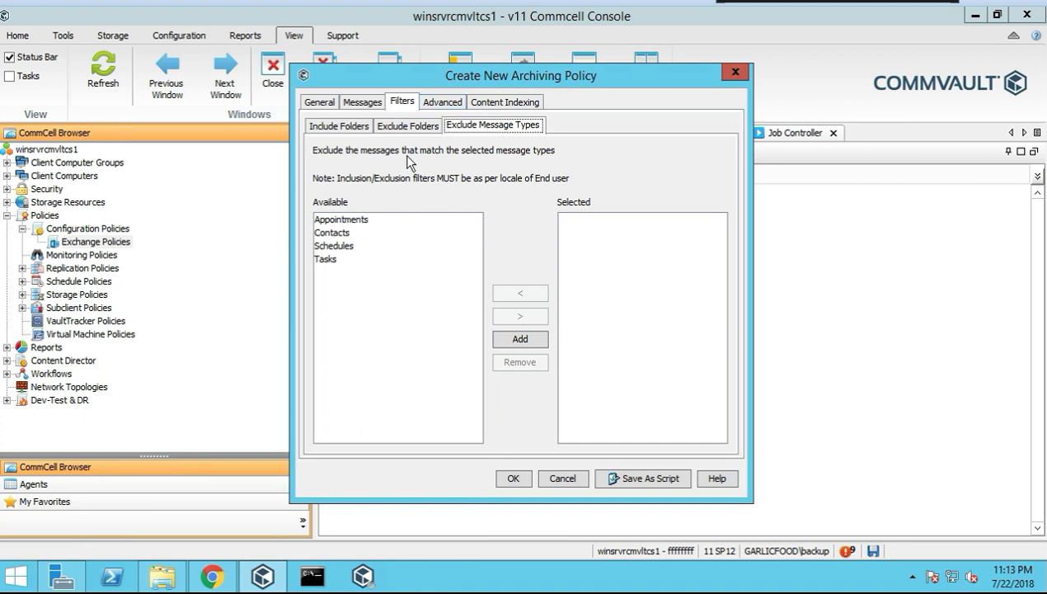
# Show the test policy's Advanced options for Exchange restrictions, stub tracking and extra metadata
pyautogui.click(442, 103)
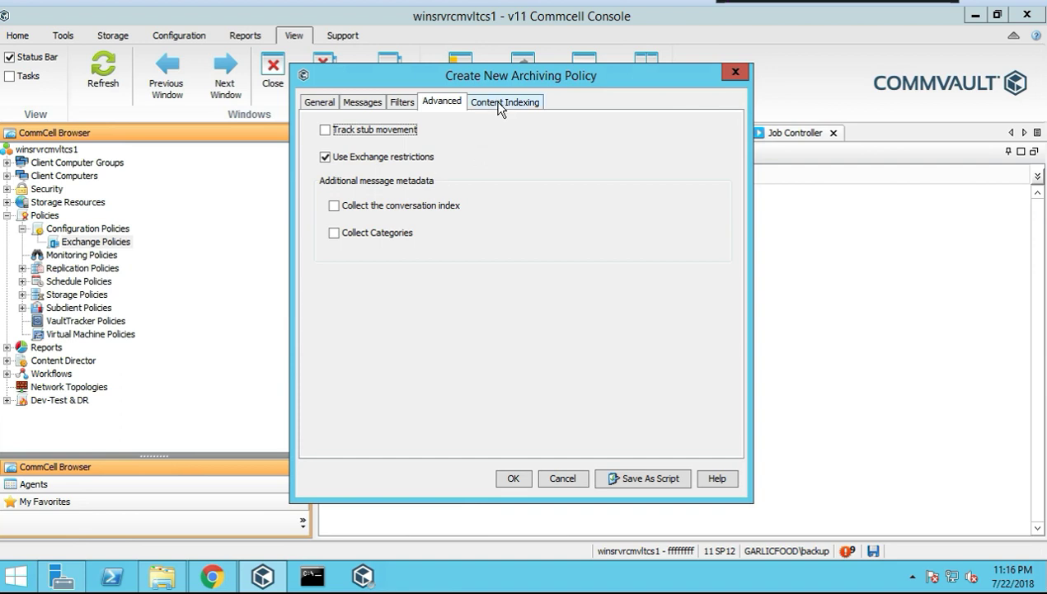
# Check the Content Indexing settings, cancel the test archiving policy, and go to Replication Policies
pyautogui.click(502, 103)
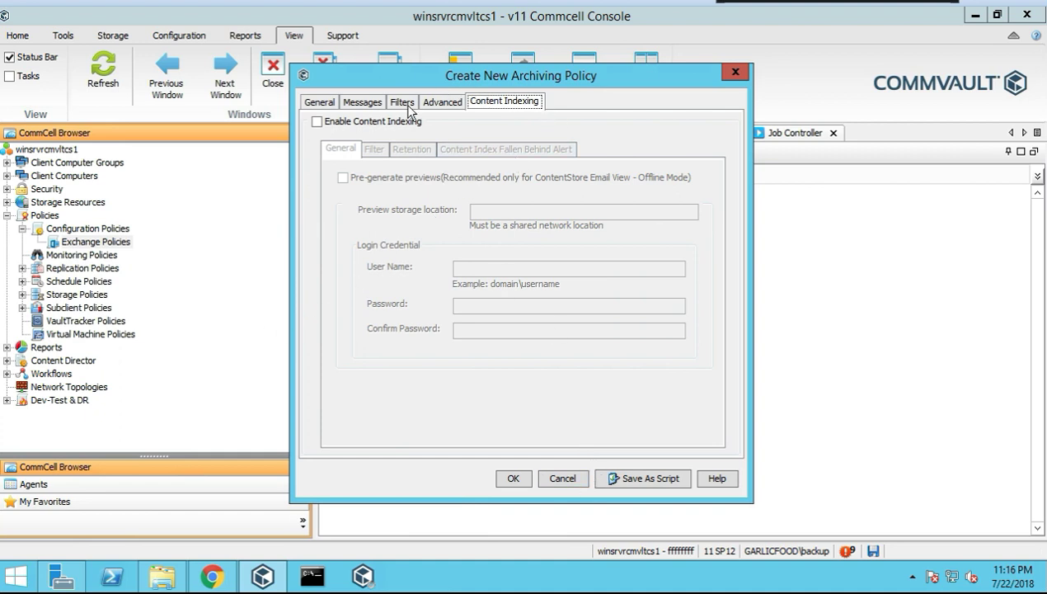
pyautogui.click(564, 480)
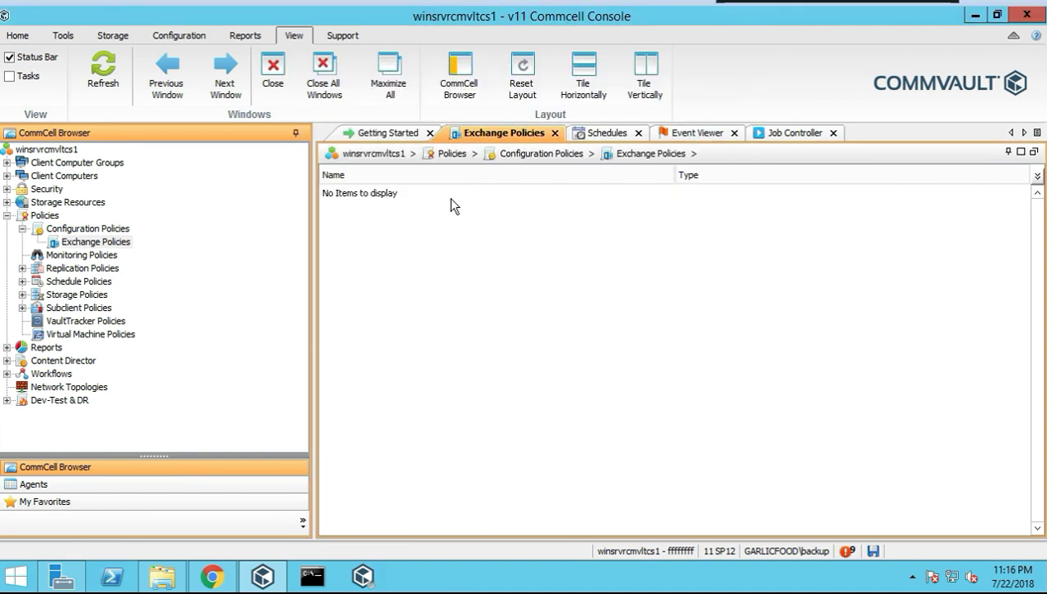
pyautogui.click(79, 268)
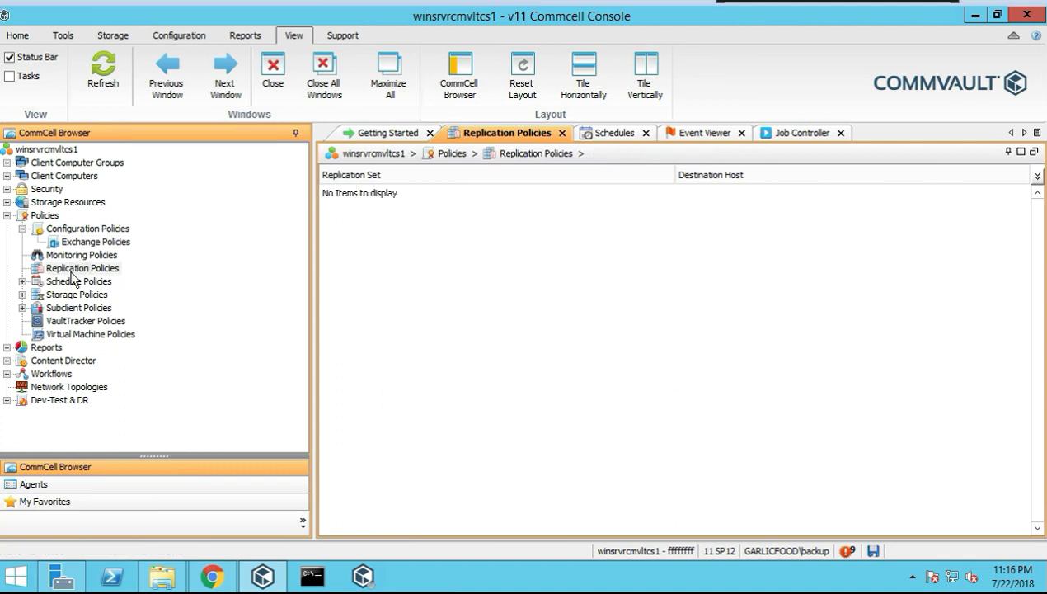
# Create a replication policy named test, check the empty Destination Host list, and view Pre/Post Process
pyautogui.rightClick(103, 270)
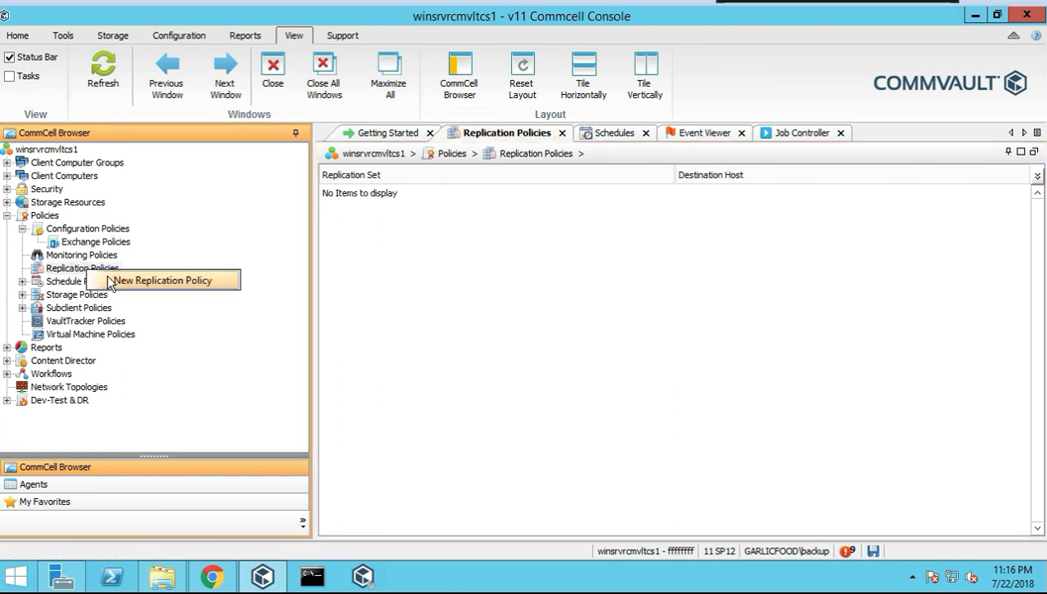
pyautogui.click(253, 260)
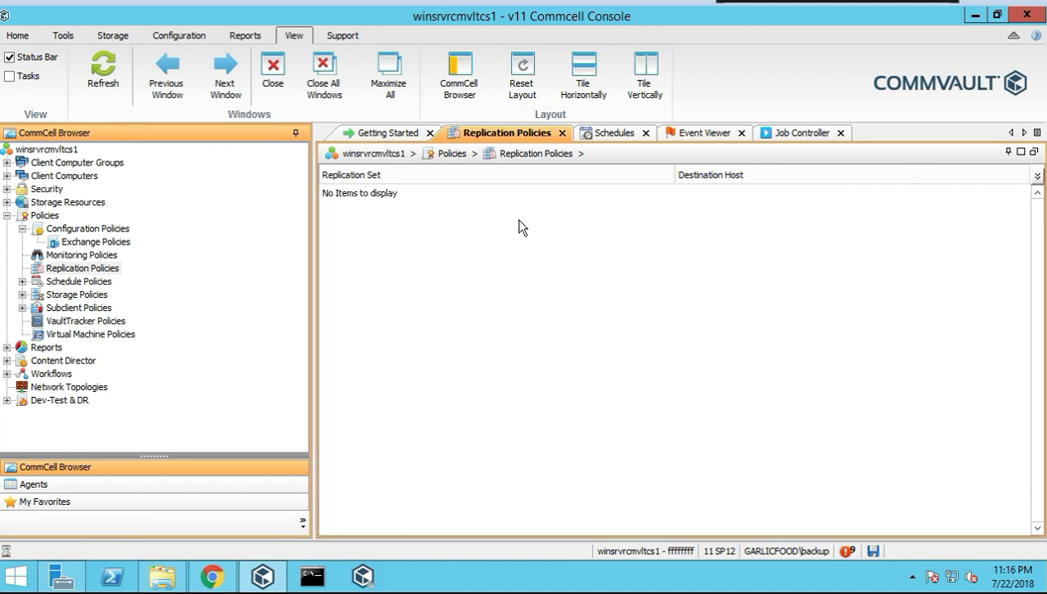
pyautogui.click(465, 202)
pyautogui.write('test')
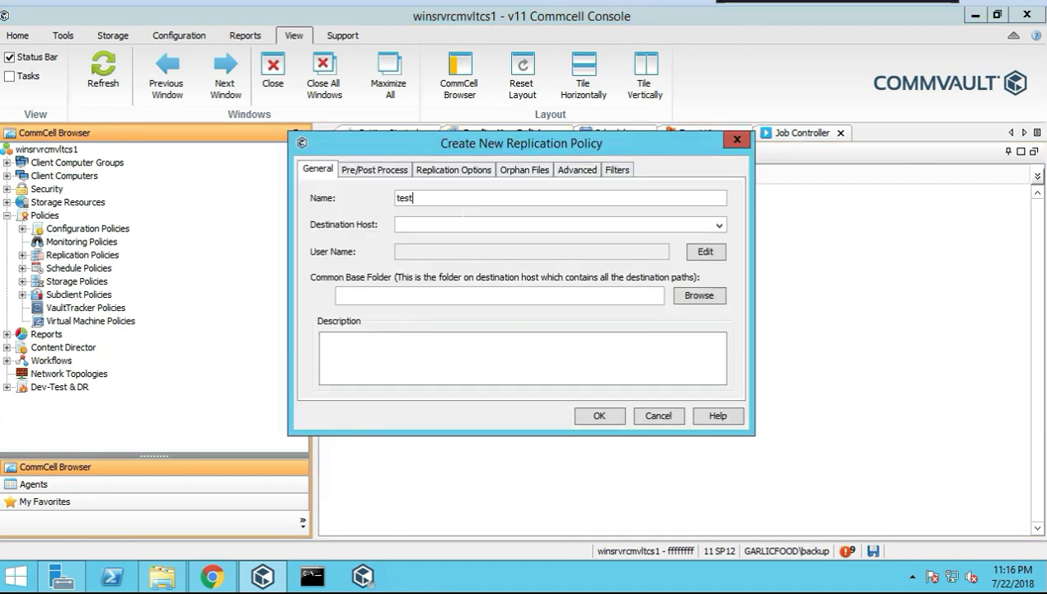
pyautogui.click(464, 227)
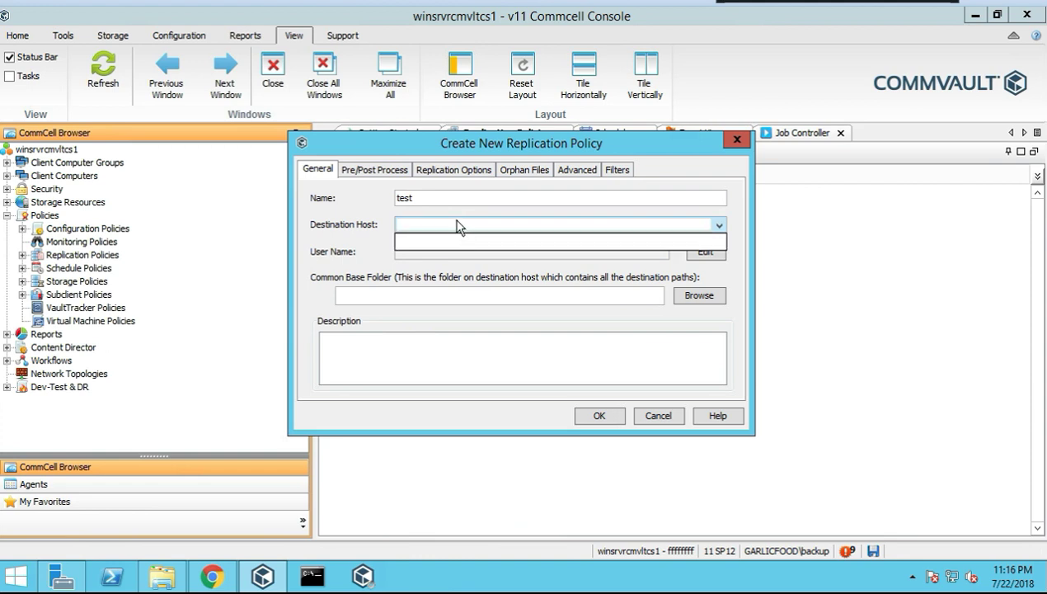
pyautogui.click(440, 284)
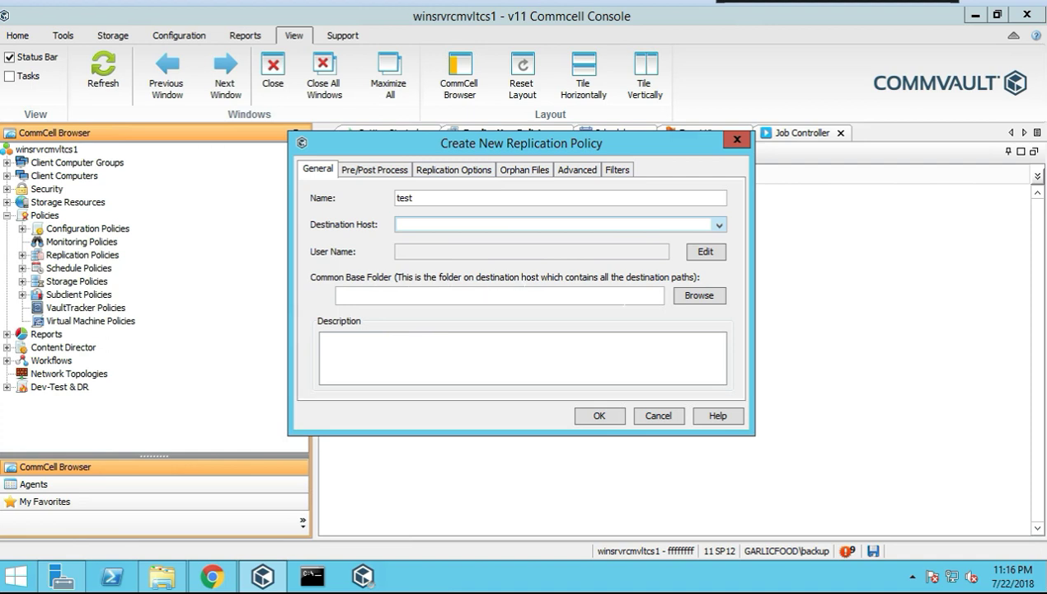
pyautogui.click(370, 170)
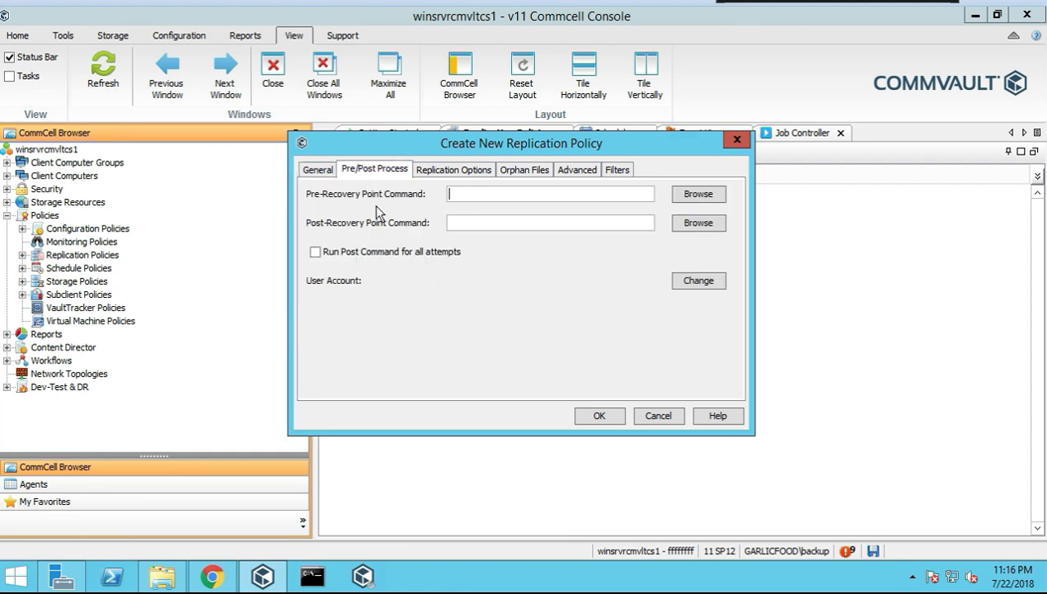
# Show the test policy's Replication Options: compression, encryption, recovery points and VSS snap engine
pyautogui.click(452, 172)
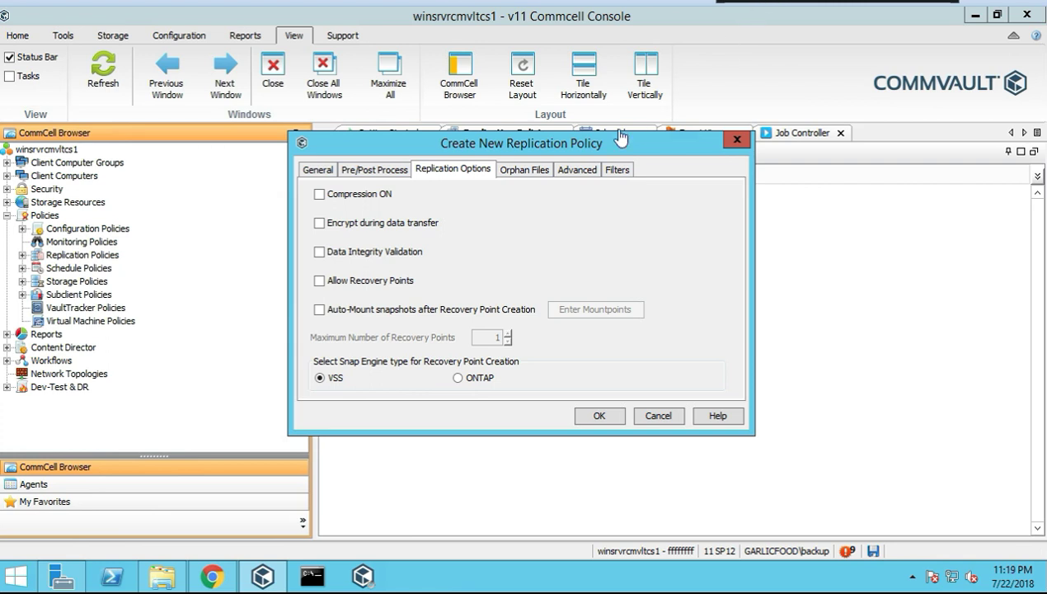
# Review the Orphan Files, Advanced and Filters tabs, then cancel the test replication policy
pyautogui.click(523, 173)
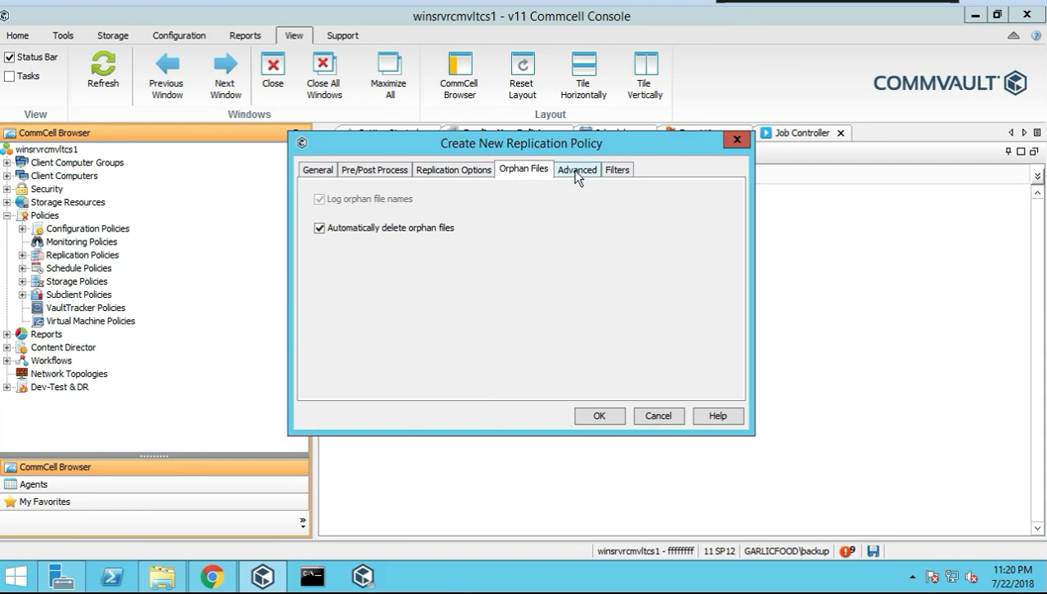
pyautogui.click(575, 171)
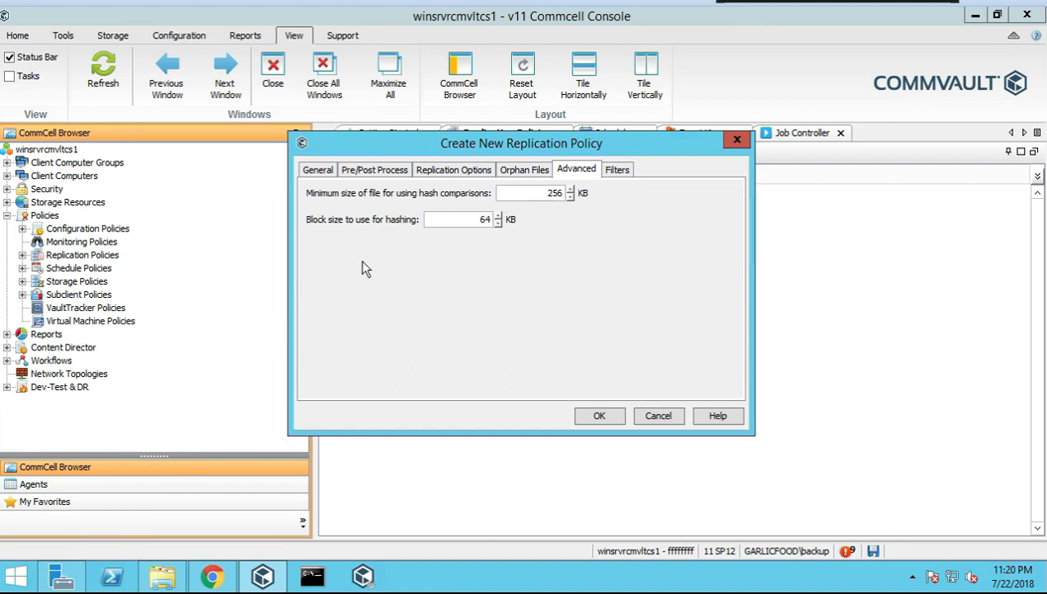
pyautogui.click(618, 169)
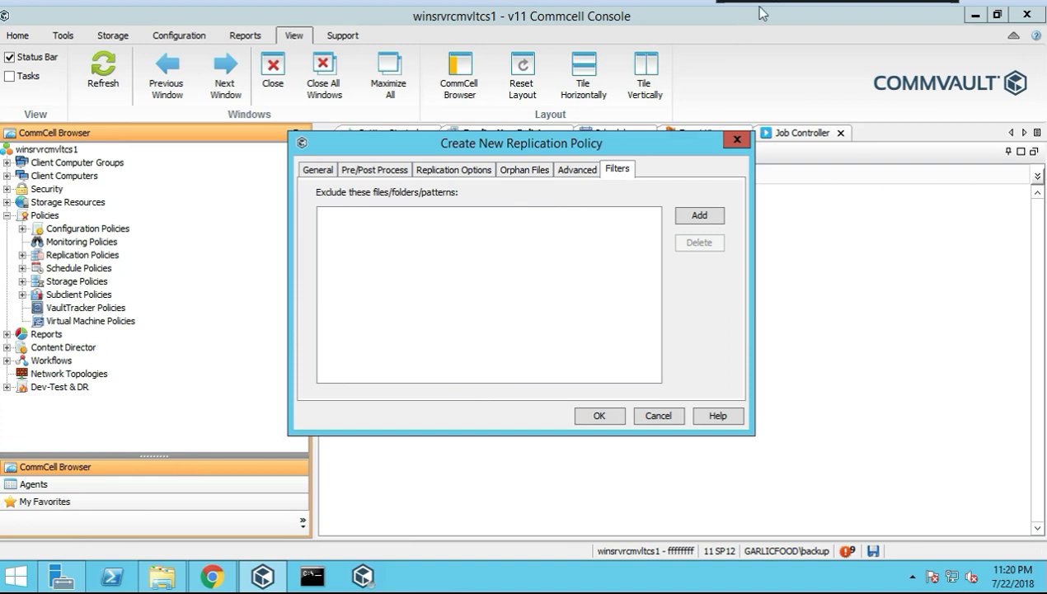
pyautogui.click(657, 417)
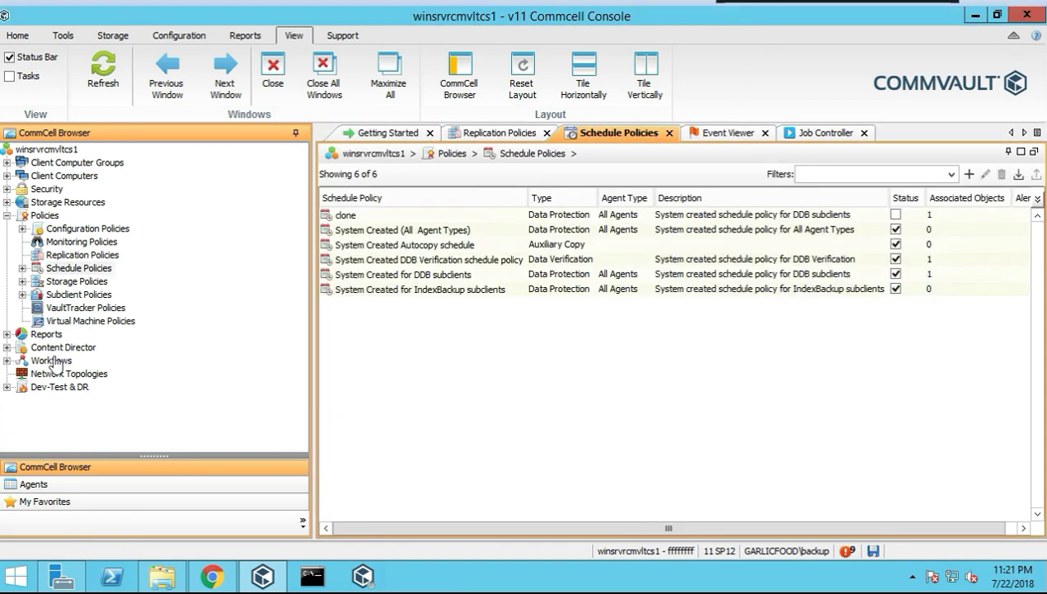
# Start a new schedule policy named test with type Data Protection
pyautogui.rightClick(96, 274)
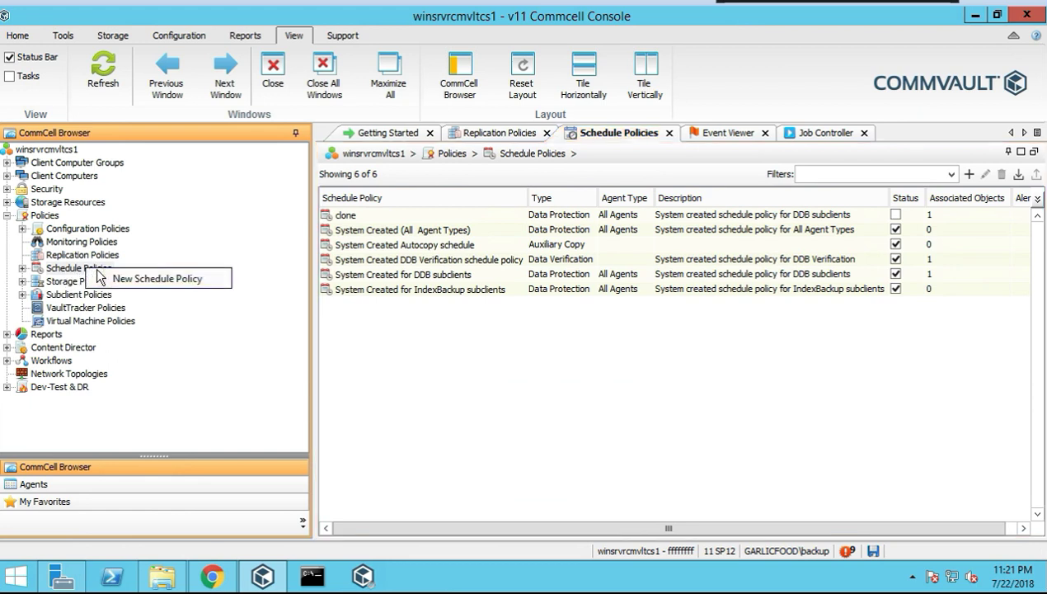
pyautogui.click(157, 279)
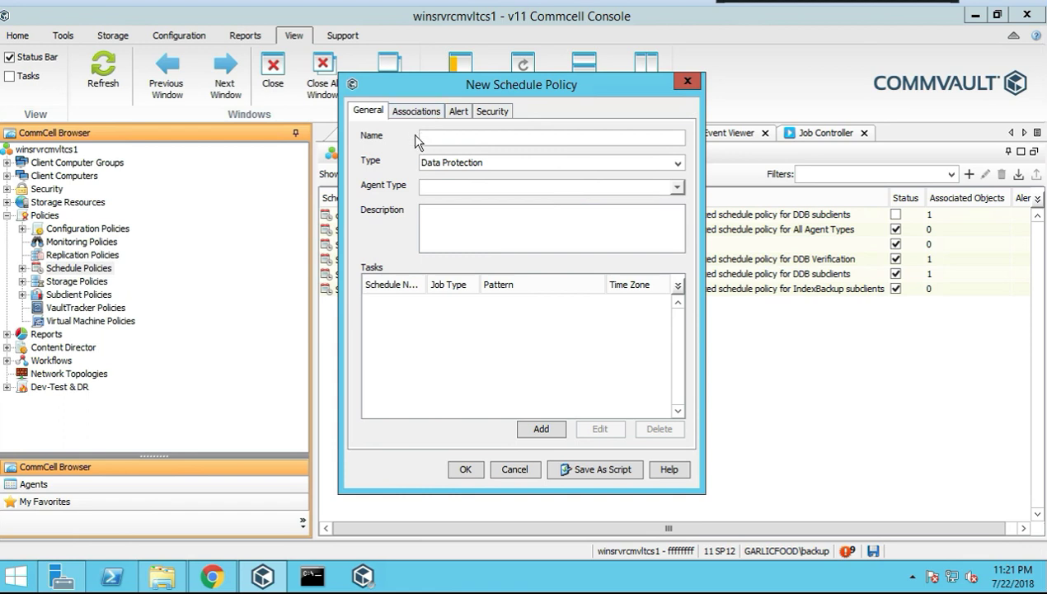
pyautogui.write('test')
pyautogui.click(678, 164)
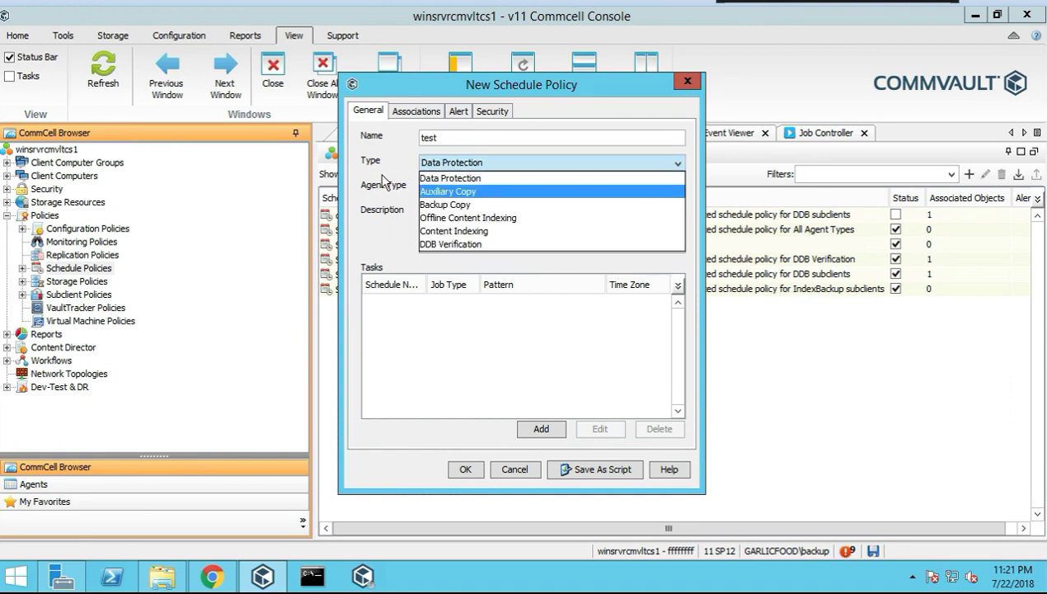
pyautogui.click(379, 250)
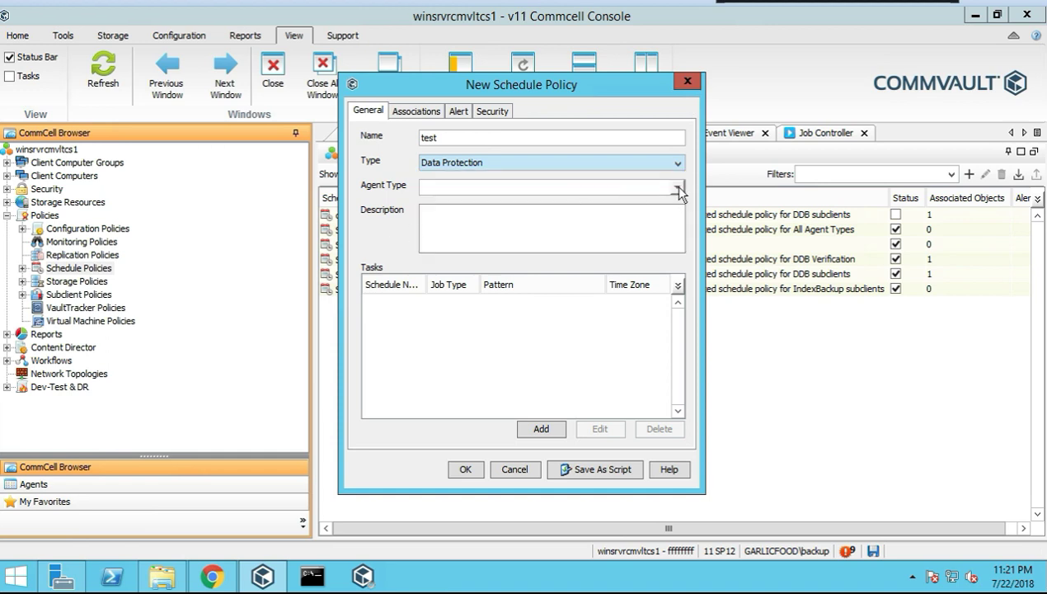
# Select Protected Files as the agent type and enter the description test
pyautogui.click(678, 186)
pyautogui.scroll(-2, 519, 370)
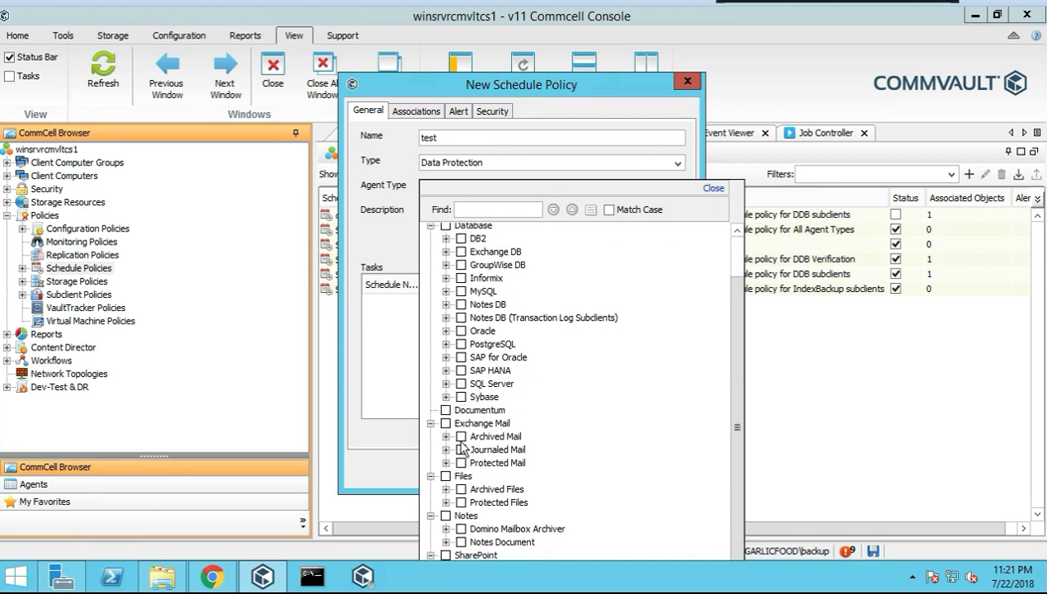
pyautogui.scroll(2, 476, 528)
pyautogui.scroll(-2, 551, 445)
pyautogui.click(461, 502)
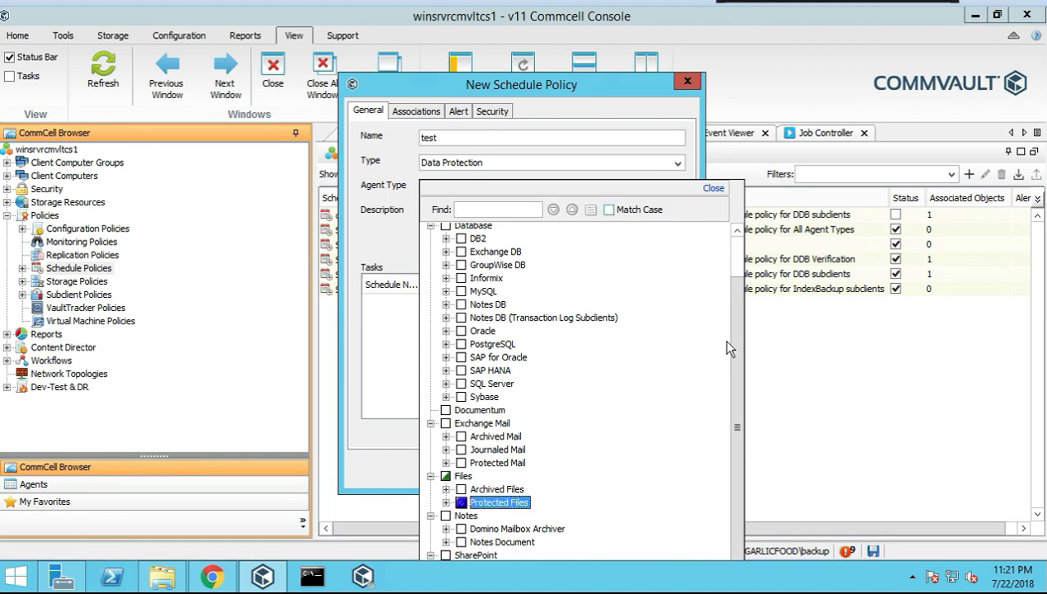
pyautogui.click(712, 190)
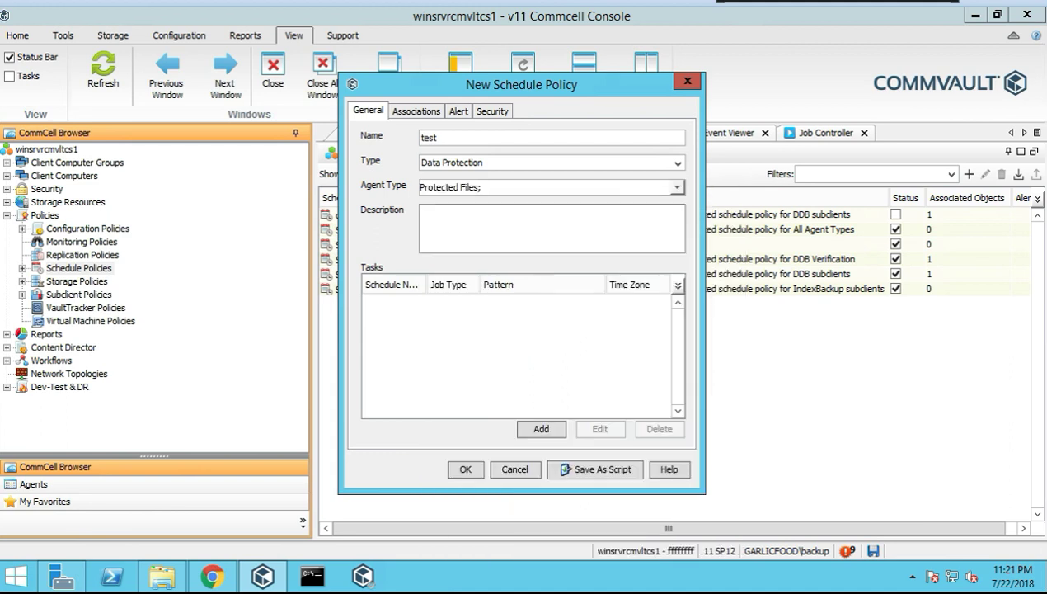
pyautogui.write('test')
# Add a full backup task to the policy and name its schedule 'test'
pyautogui.click(541, 430)
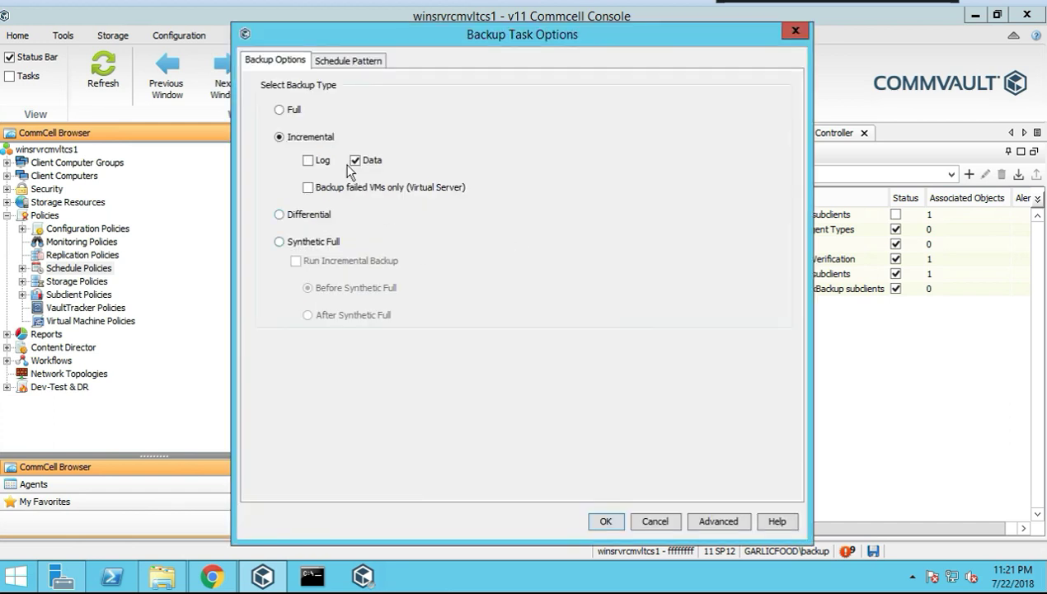
pyautogui.click(294, 108)
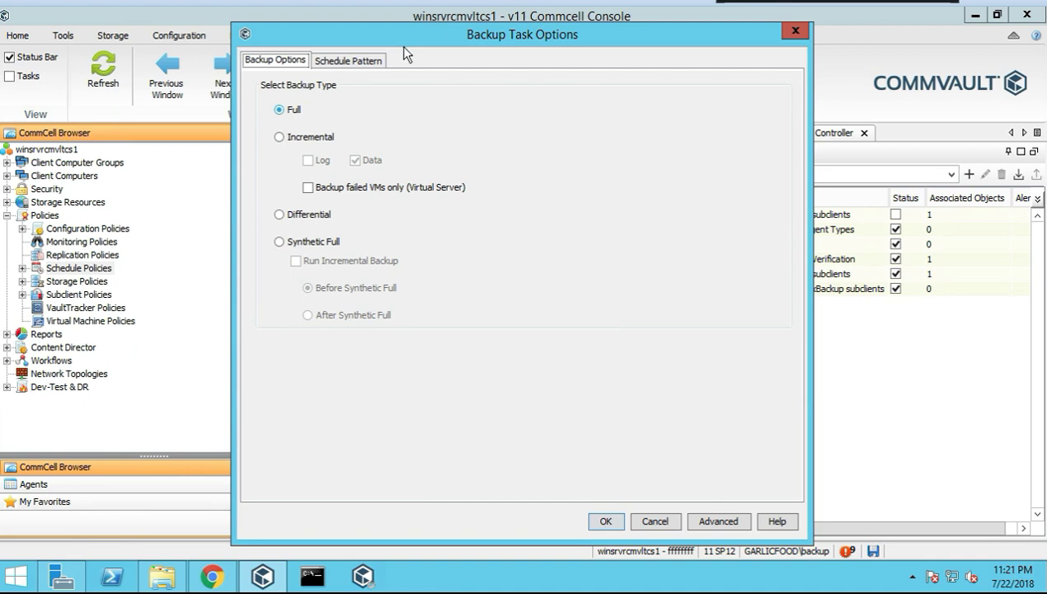
pyautogui.click(351, 63)
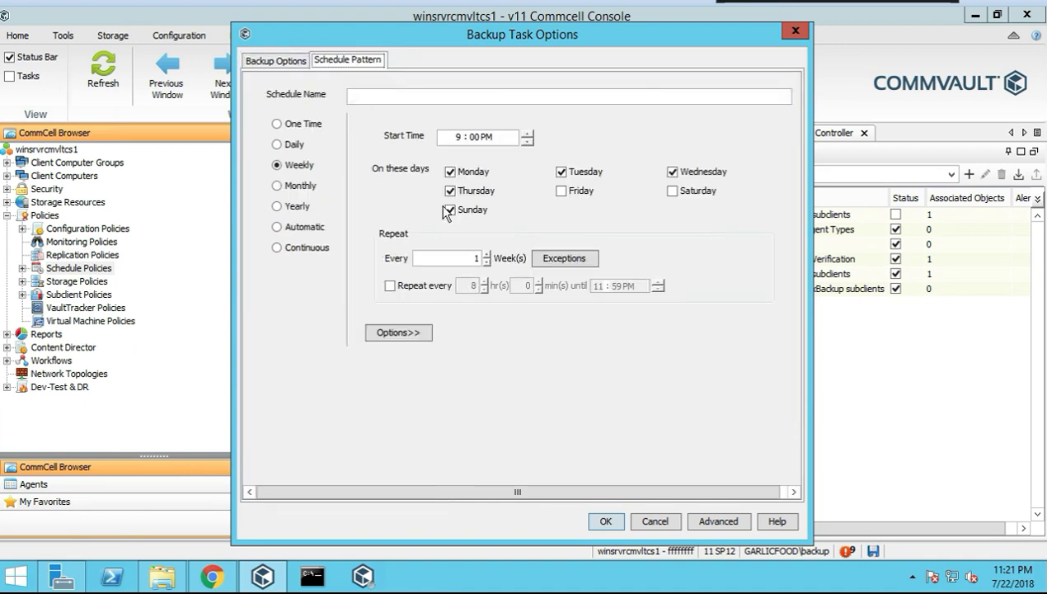
pyautogui.click(350, 97)
pyautogui.write('test')
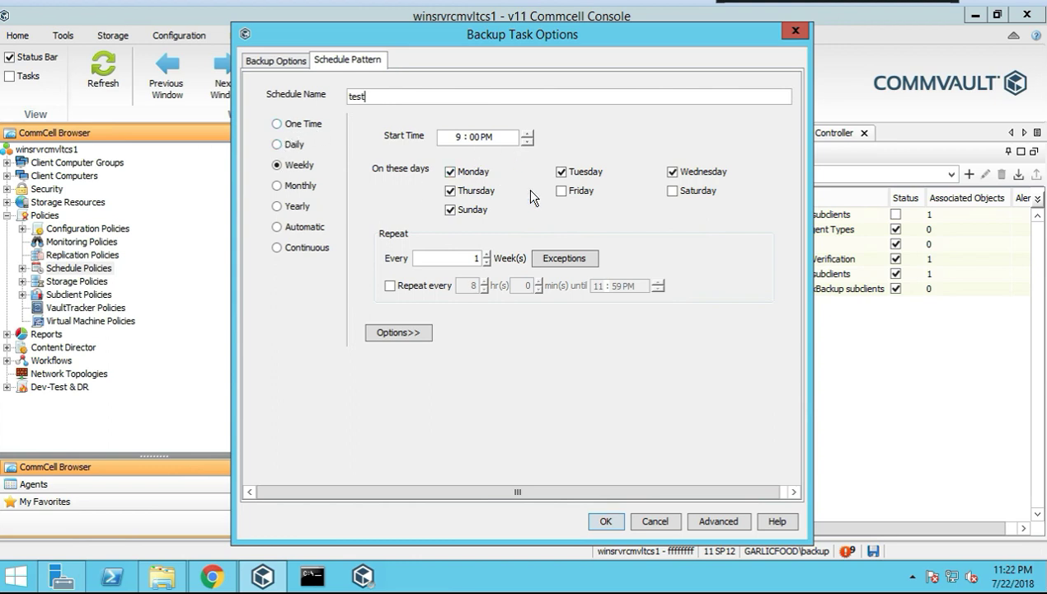
# Make the test schedule run weekly on Friday only at 9:00 PM
pyautogui.click(450, 172)
pyautogui.click(450, 190)
pyautogui.click(450, 210)
pyautogui.click(562, 171)
pyautogui.click(680, 175)
pyautogui.click(581, 192)
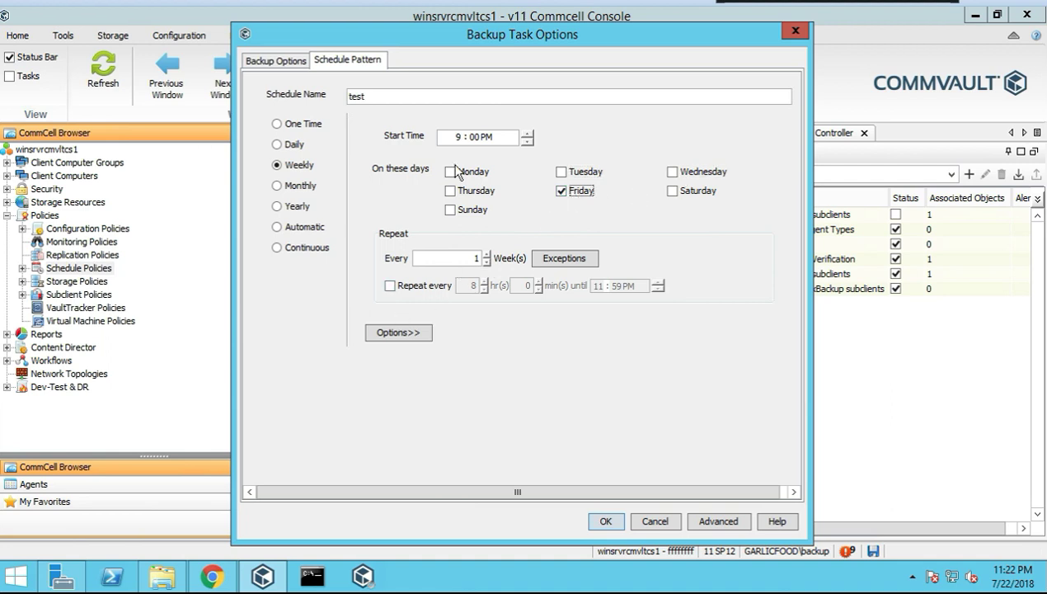
pyautogui.click(706, 520)
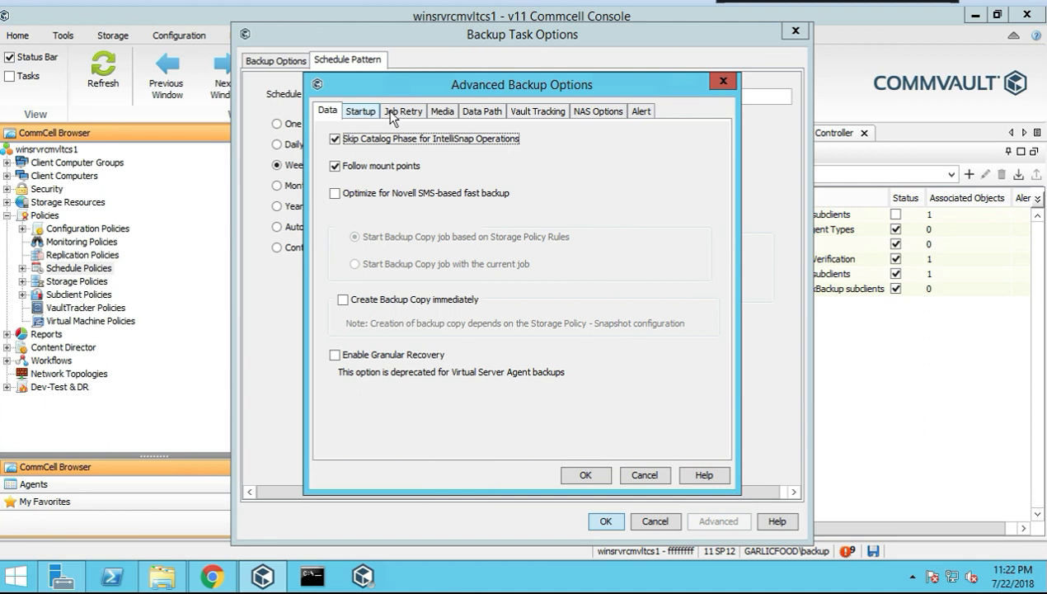
# Enable the Total Running Time limit in the Job Retry settings
pyautogui.click(371, 113)
pyautogui.click(402, 111)
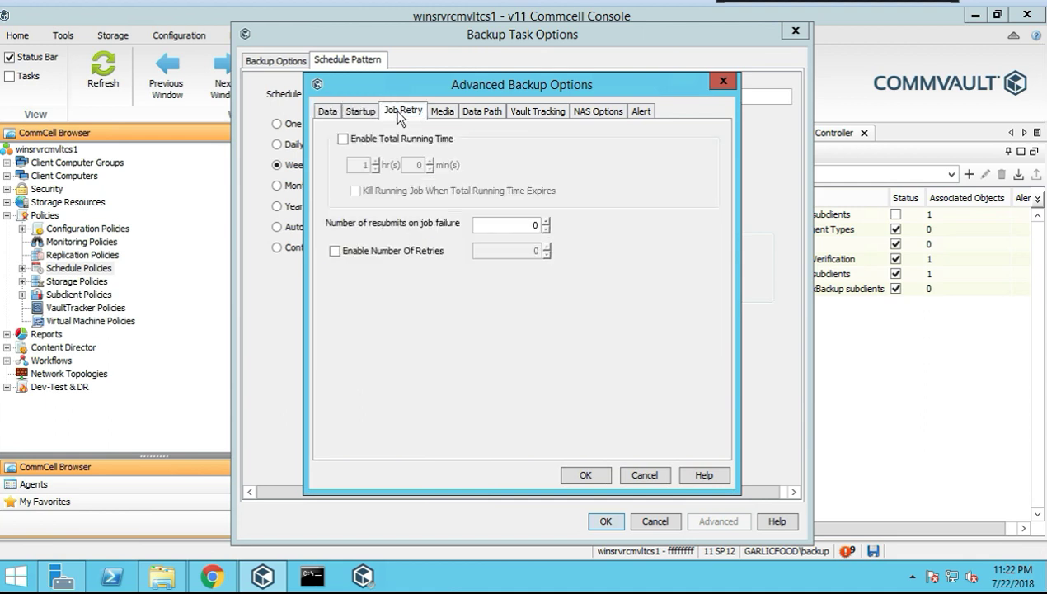
pyautogui.click(345, 139)
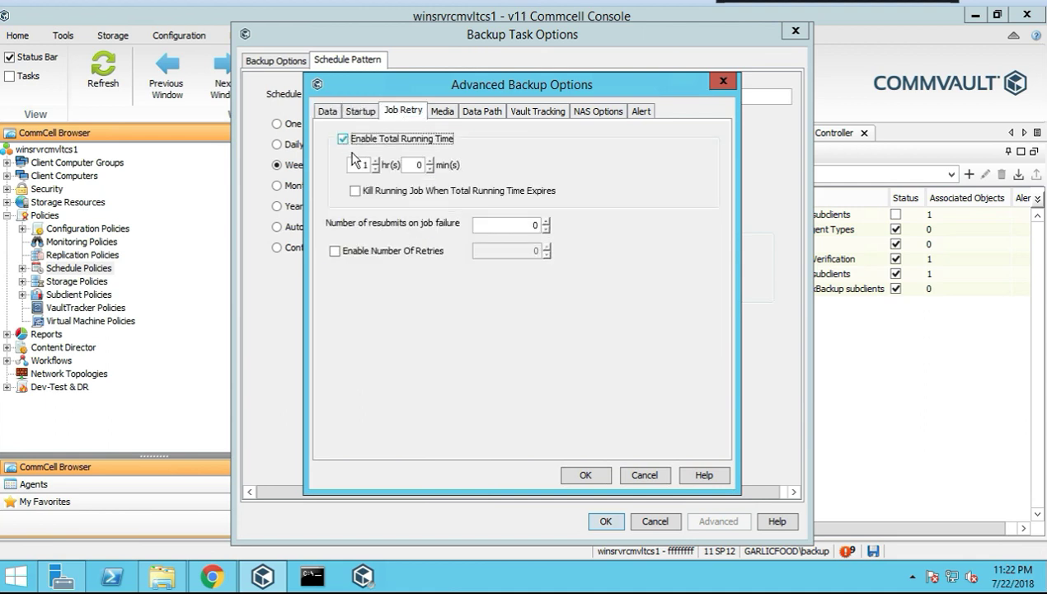
pyautogui.click(364, 165)
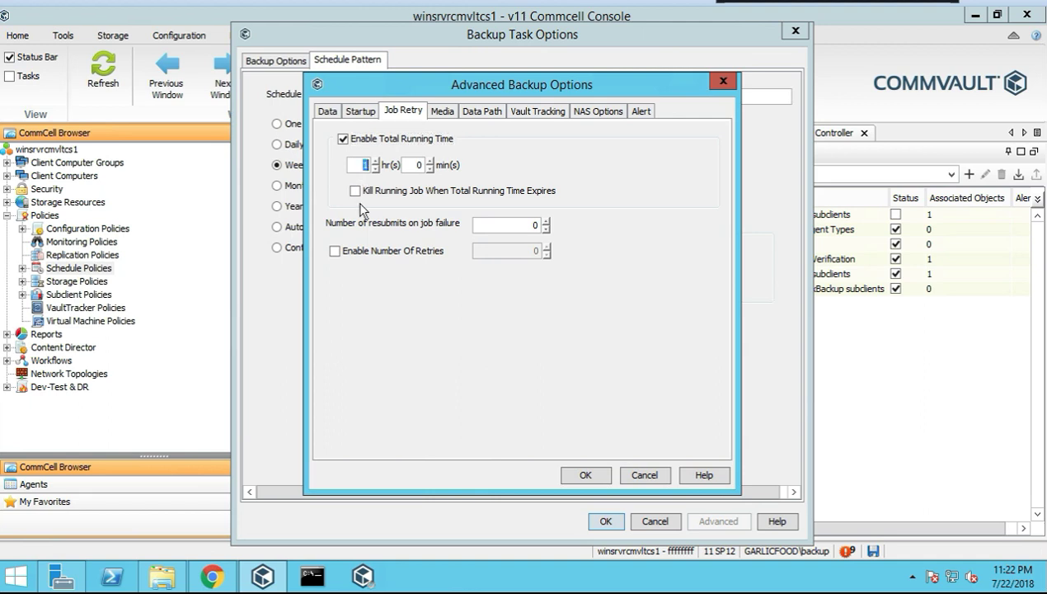
# Set the number of resubmits on job failure to 3
pyautogui.click(525, 227)
pyautogui.write('1')
pyautogui.press('BackSpace')
pyautogui.write('3')
pyautogui.click(443, 111)
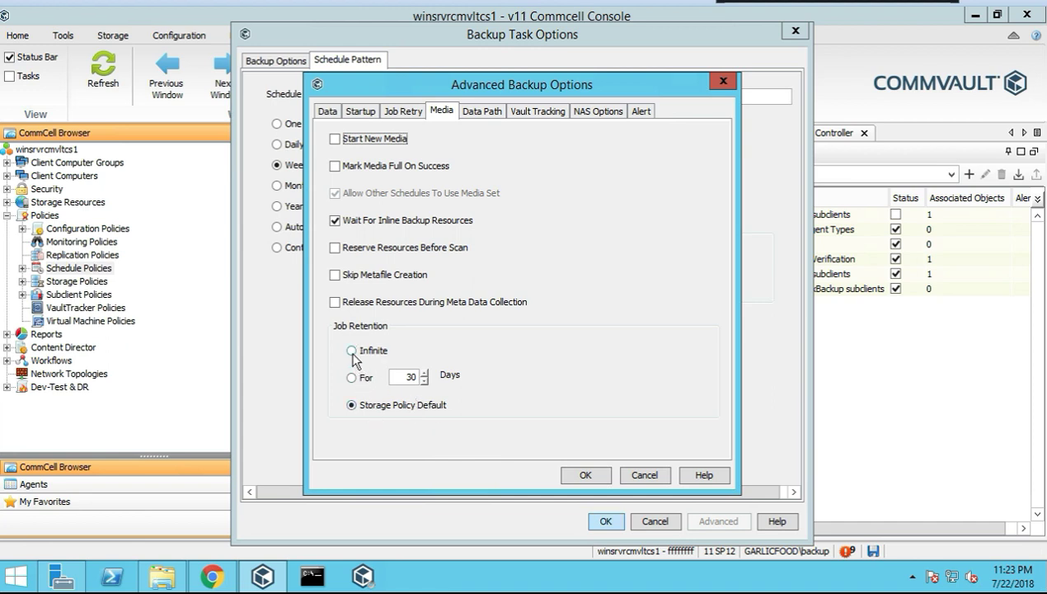
# Clear the 30-day job retention value and keep the data path on any MediaAgent and any library
pyautogui.doubleClick(405, 376)
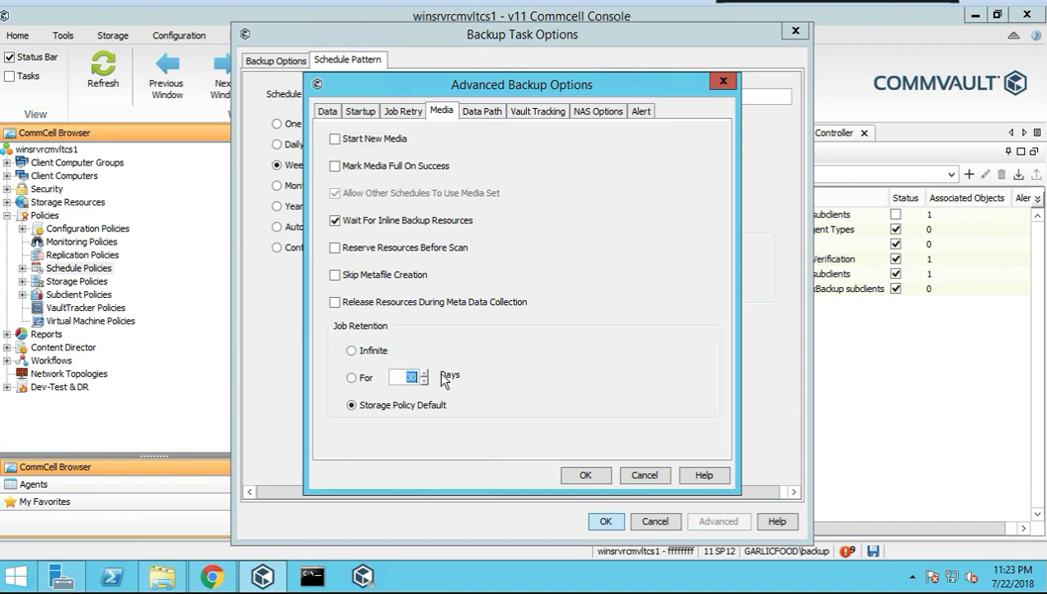
pyautogui.press('BackSpace')
pyautogui.click(481, 112)
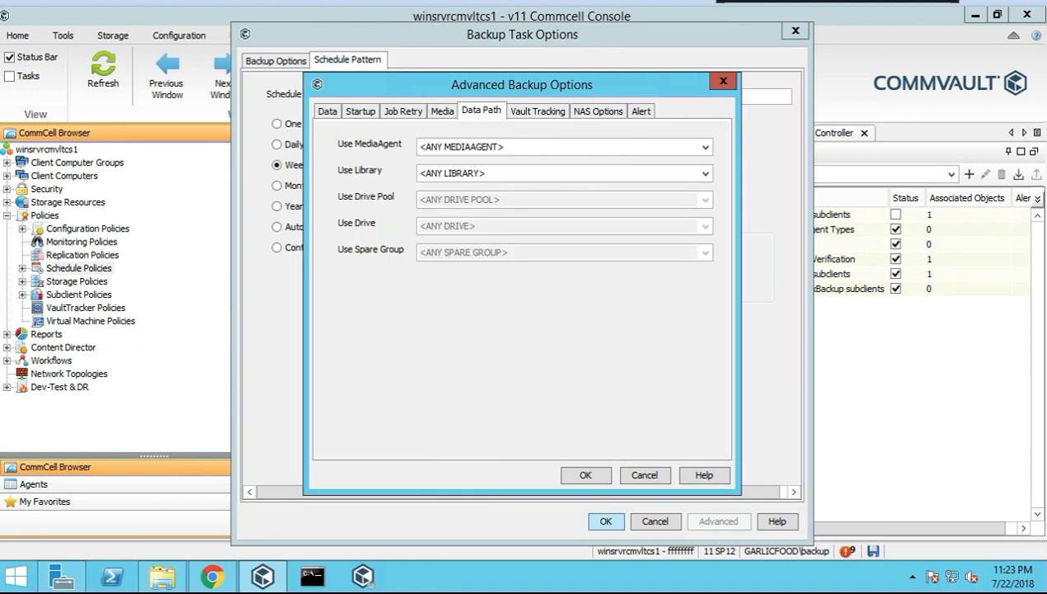
pyautogui.click(705, 147)
pyautogui.click(705, 160)
pyautogui.click(705, 175)
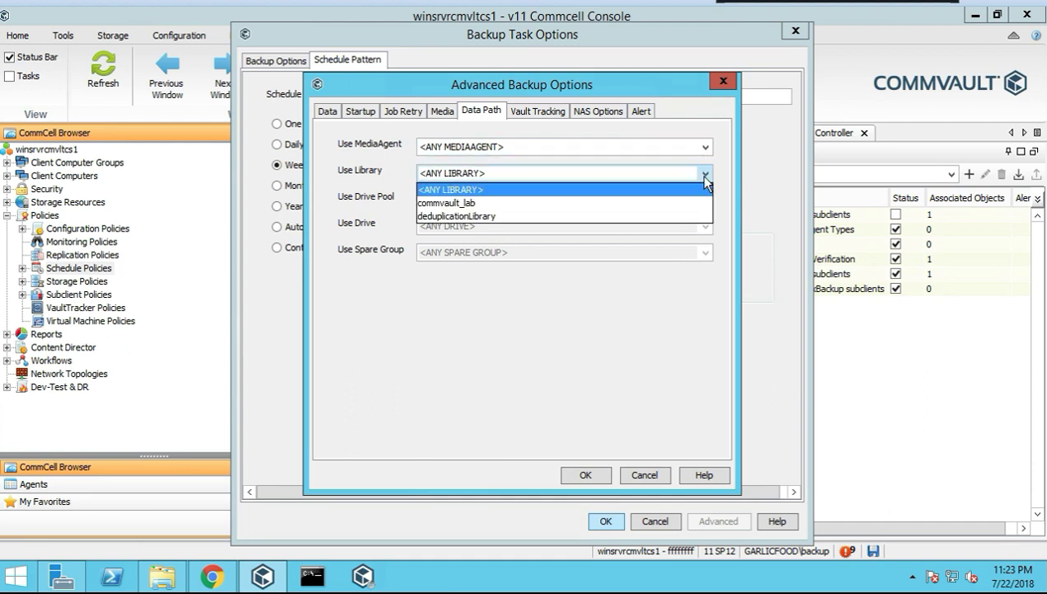
pyautogui.click(519, 174)
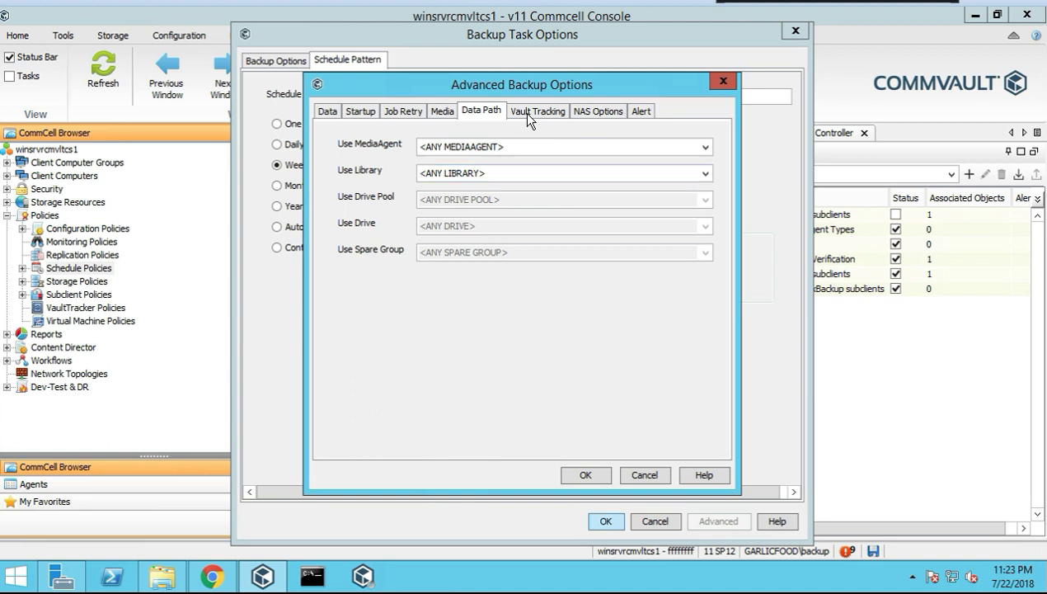
pyautogui.click(522, 112)
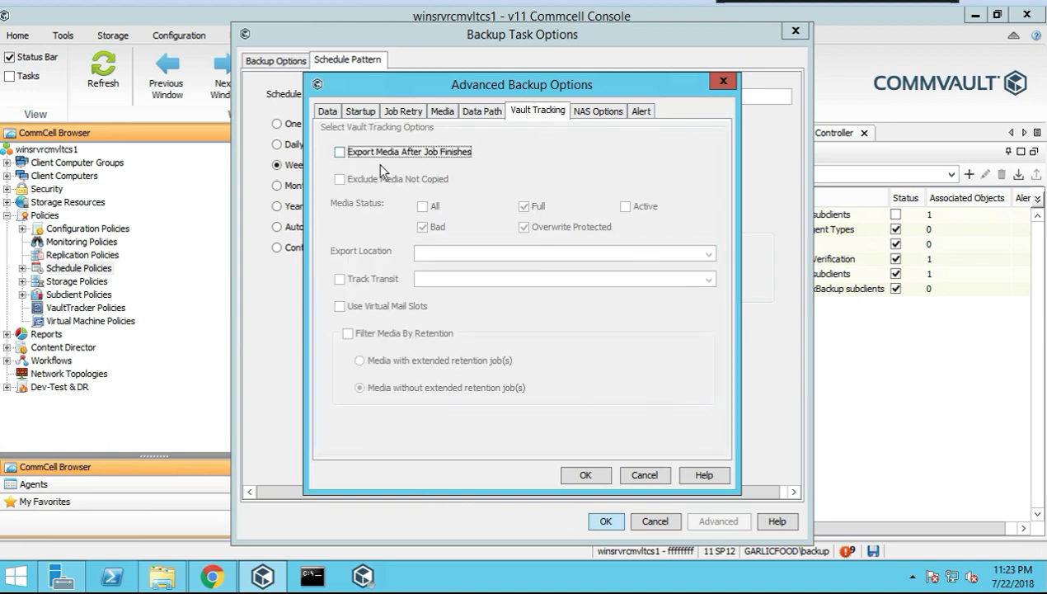
# Export media to the dallas location after each job finishes
pyautogui.click(338, 153)
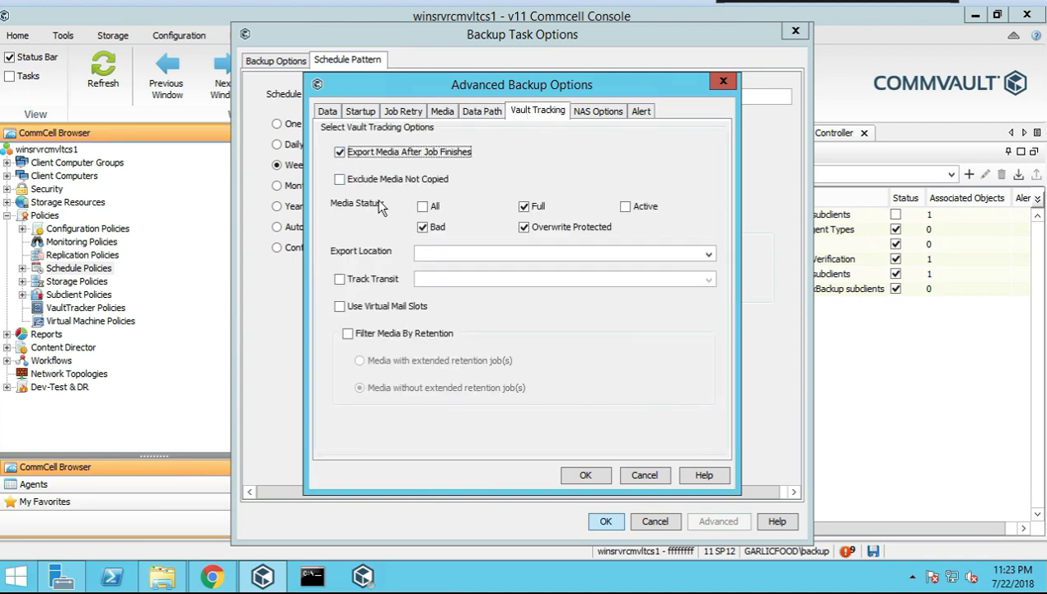
pyautogui.click(635, 254)
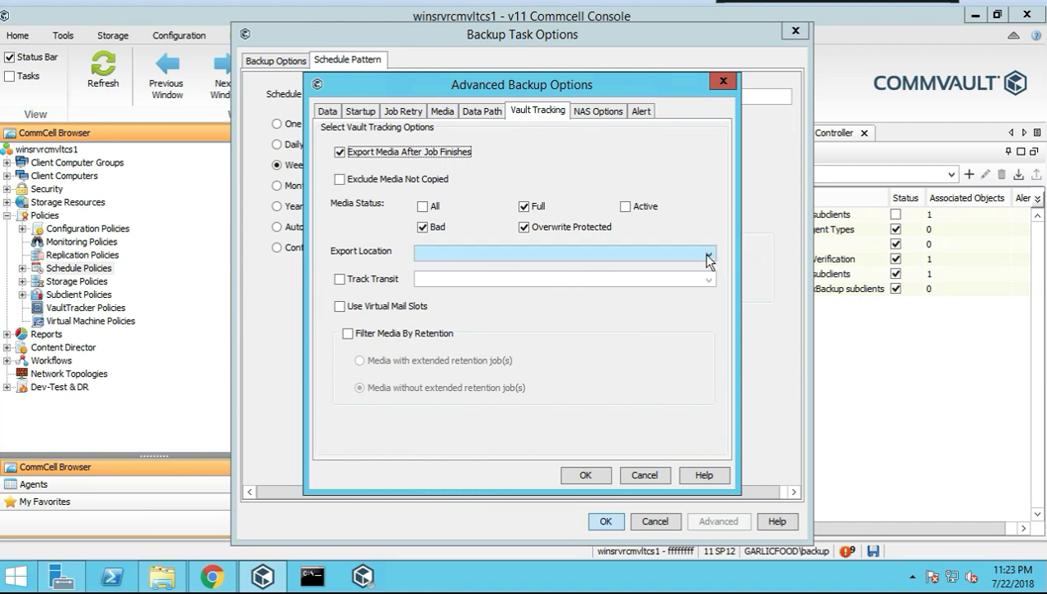
pyautogui.click(547, 271)
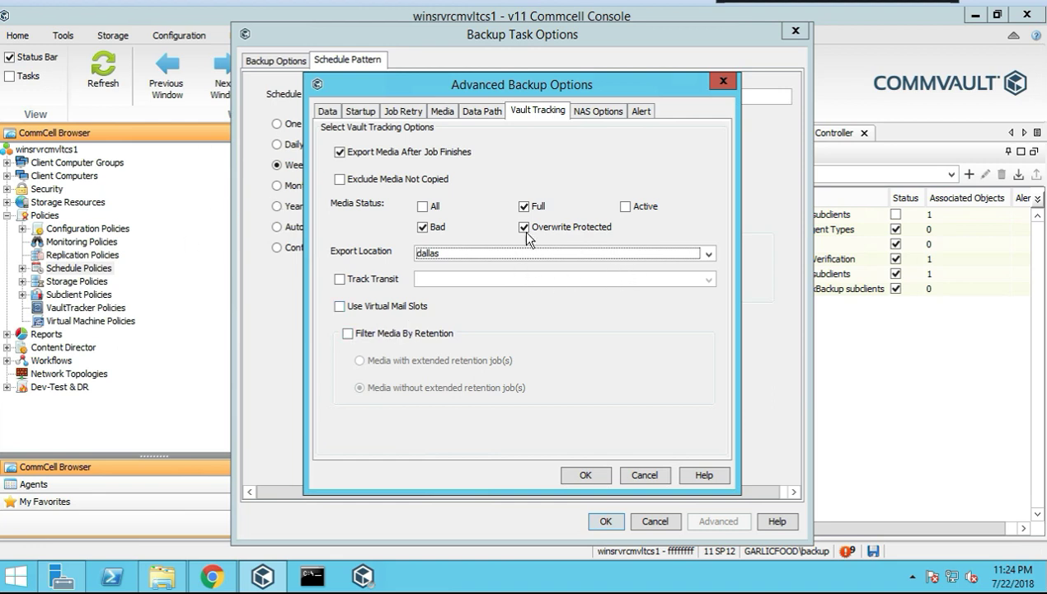
pyautogui.click(594, 115)
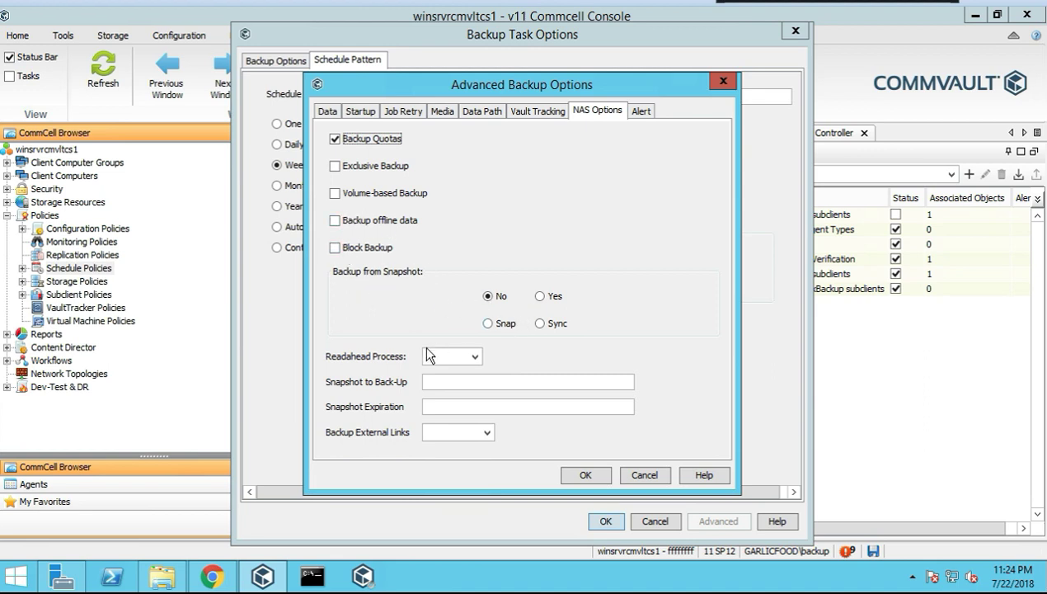
# Leave Readahead Process and Backup External Links blank, then start adding a Data Protection alert
pyautogui.click(473, 356)
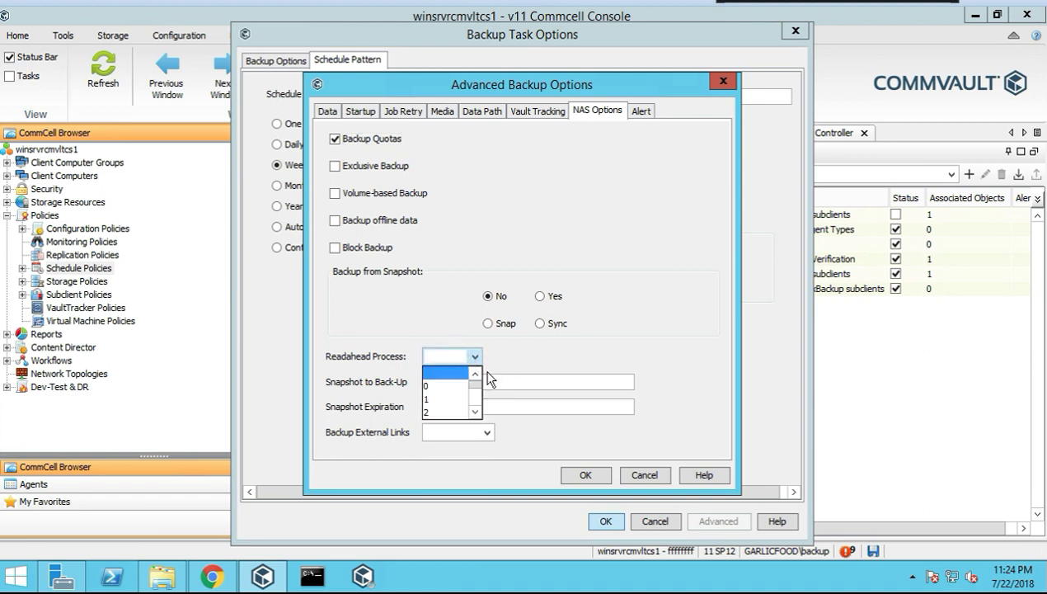
pyautogui.click(488, 375)
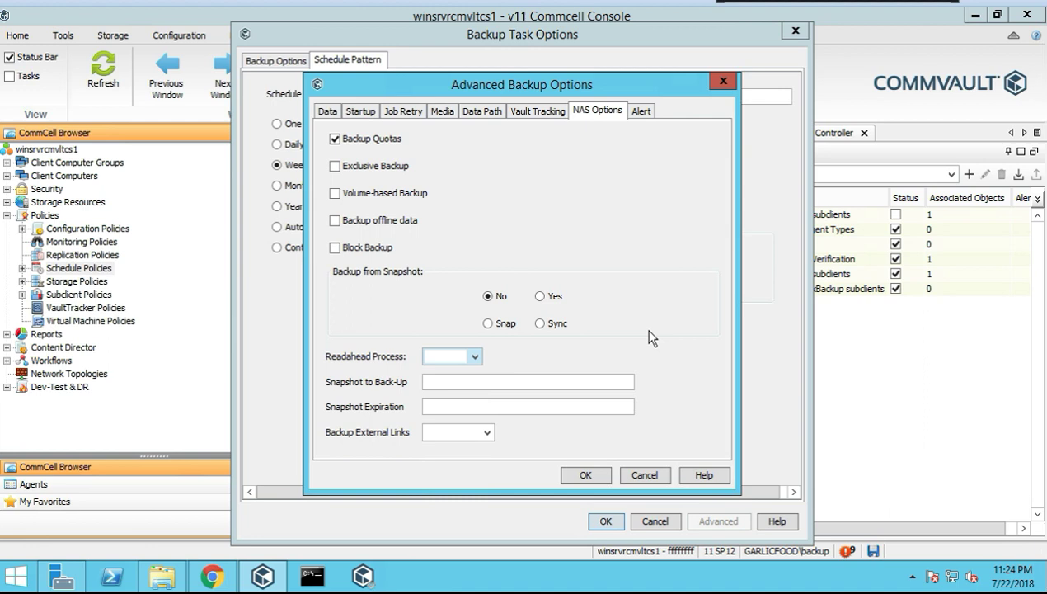
pyautogui.click(487, 432)
pyautogui.click(487, 432)
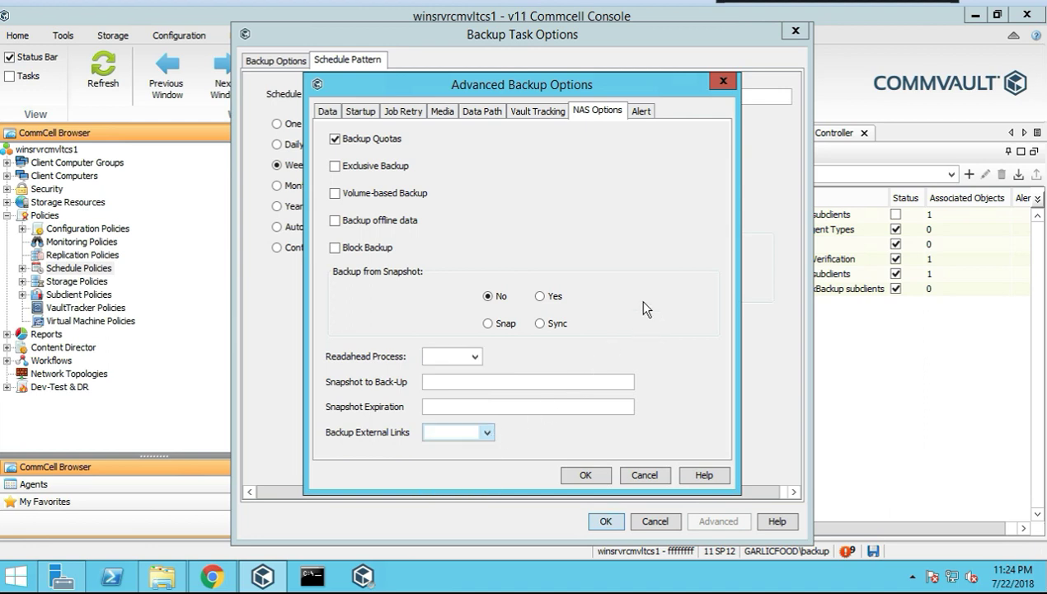
pyautogui.click(641, 110)
pyautogui.click(592, 185)
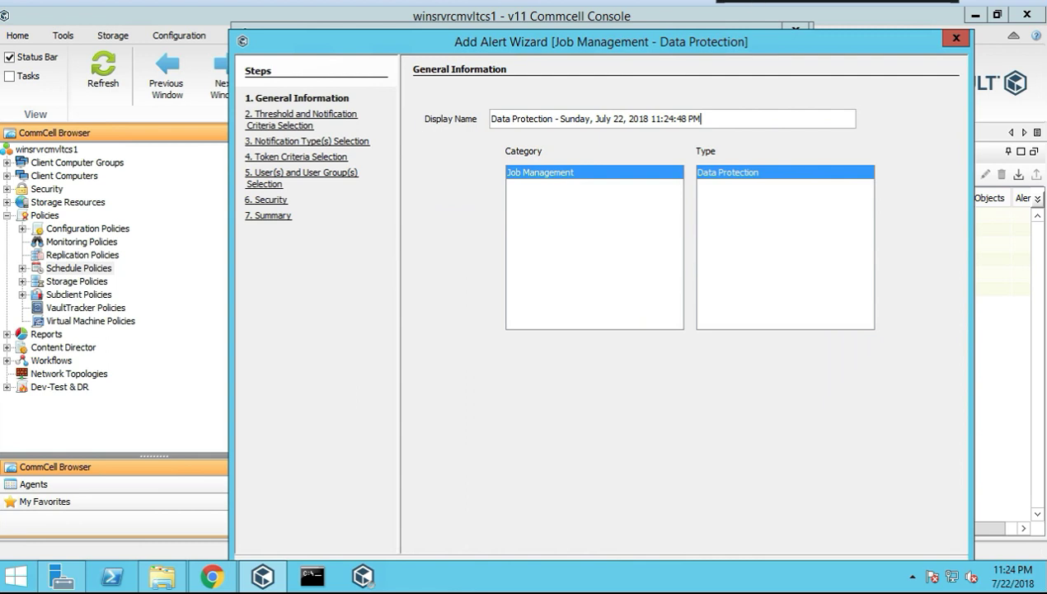
# Keep English as the alert locale, discard the alert wizard, and accept the advanced backup options
pyautogui.click(312, 173)
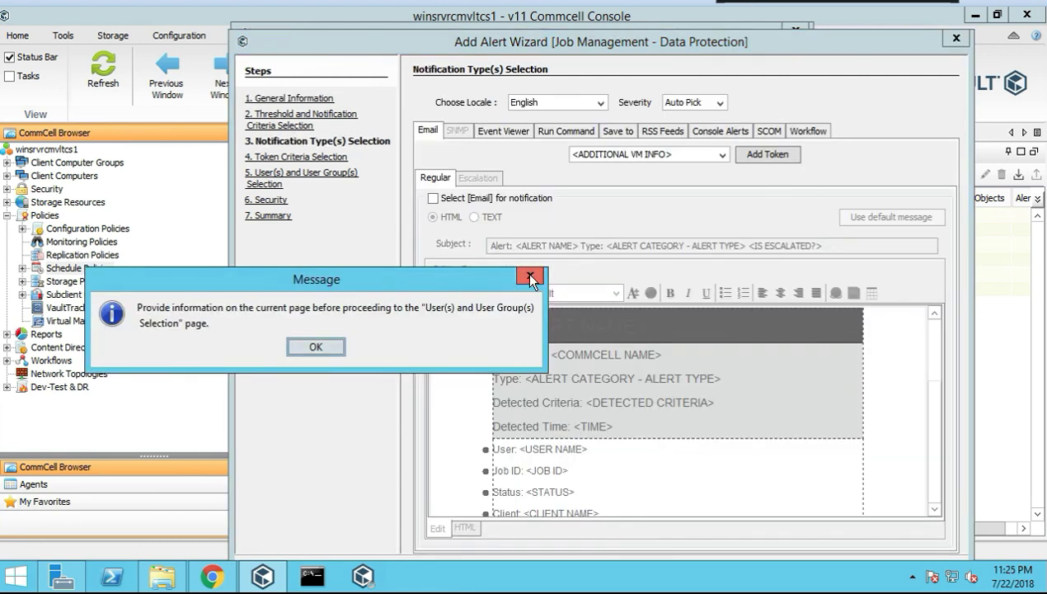
pyautogui.click(530, 279)
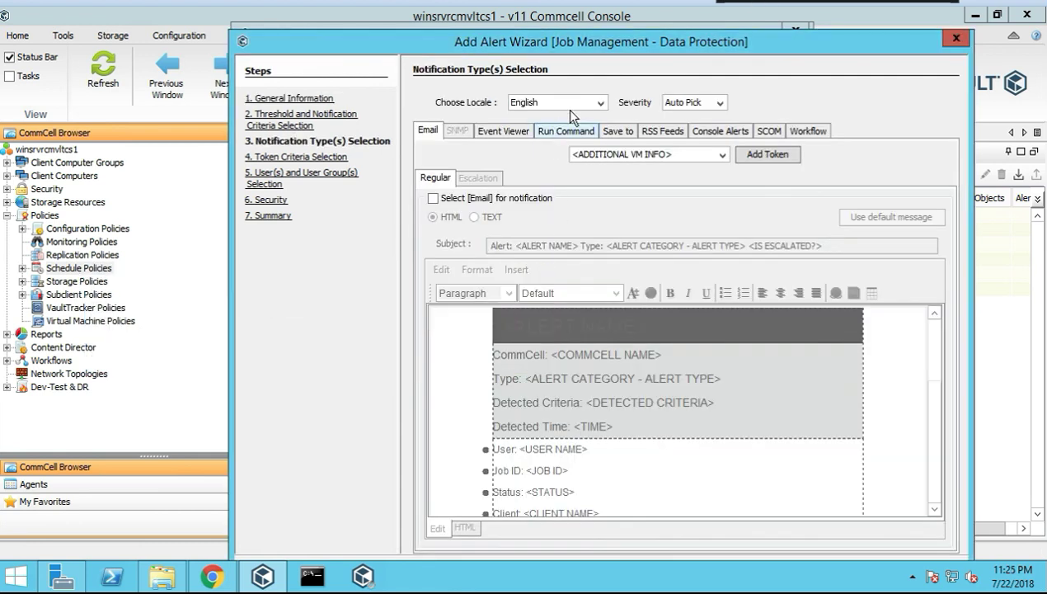
pyautogui.click(598, 106)
pyautogui.click(607, 87)
pyautogui.click(953, 41)
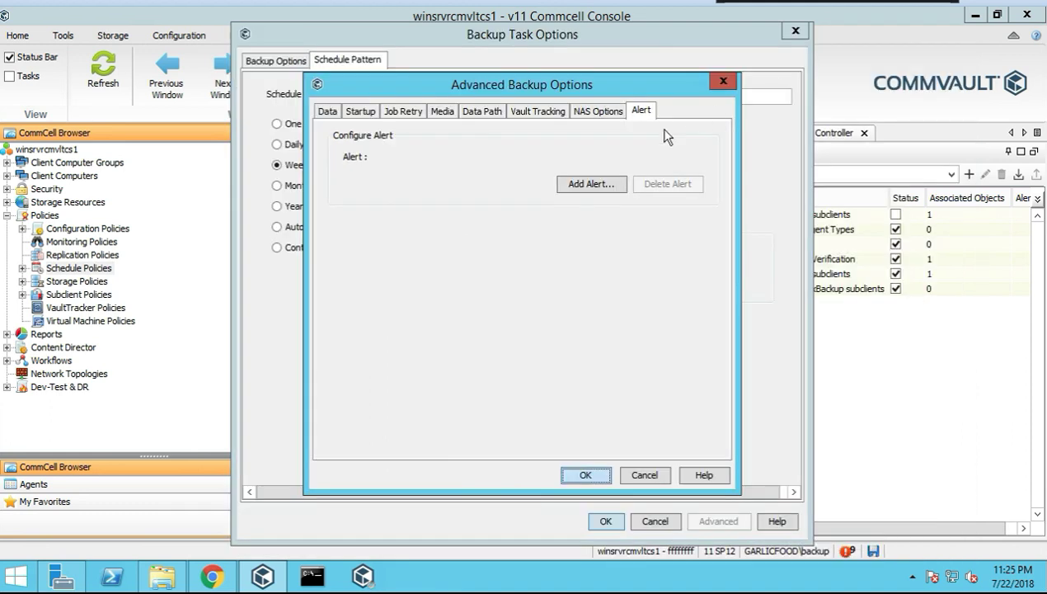
pyautogui.click(583, 479)
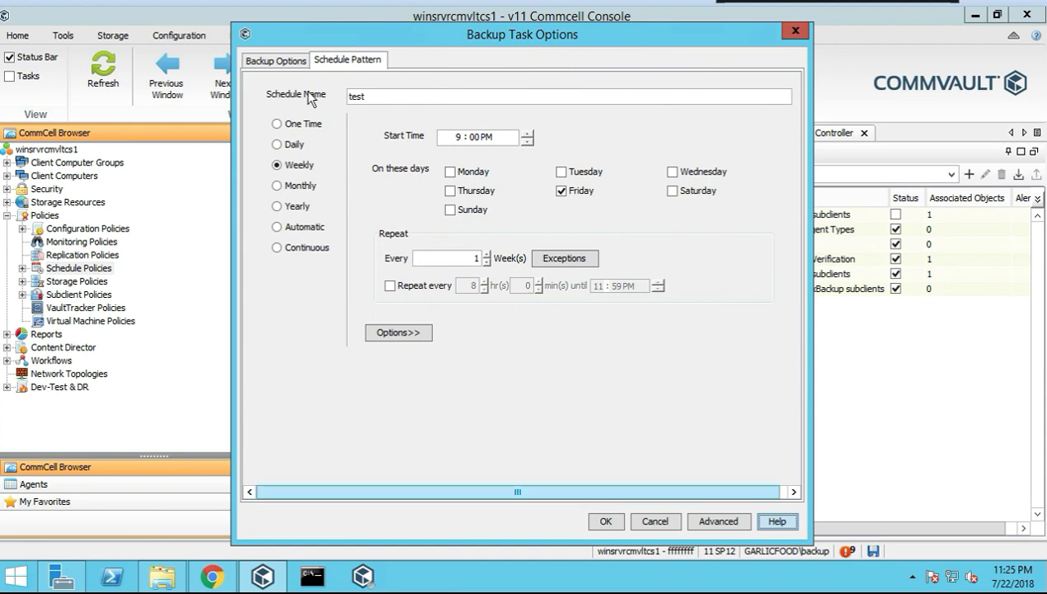
# Review the backup type and recurrence range, then save the test backup task to the policy
pyautogui.click(280, 63)
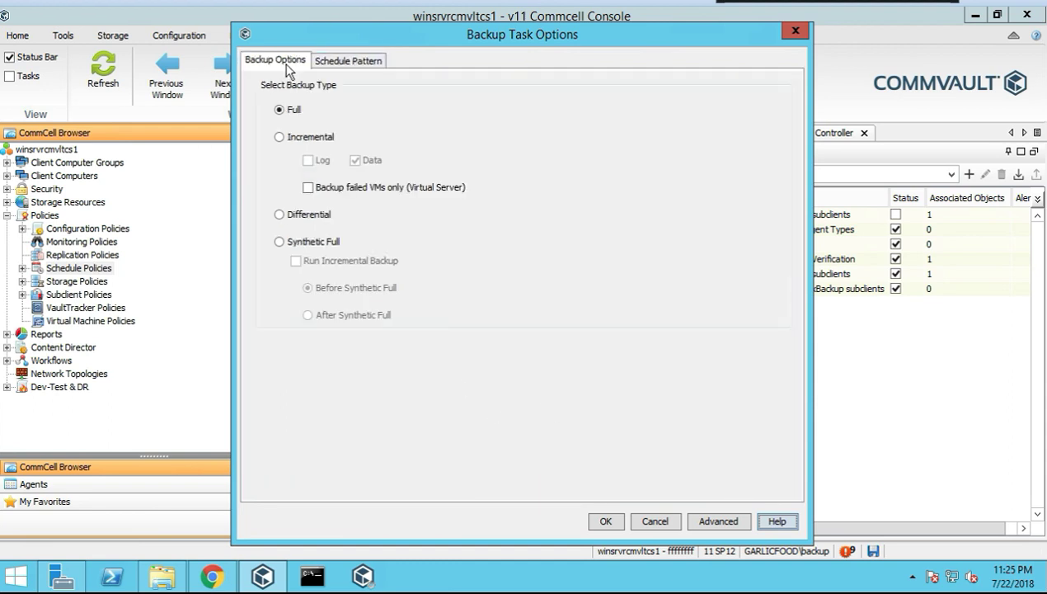
pyautogui.click(336, 62)
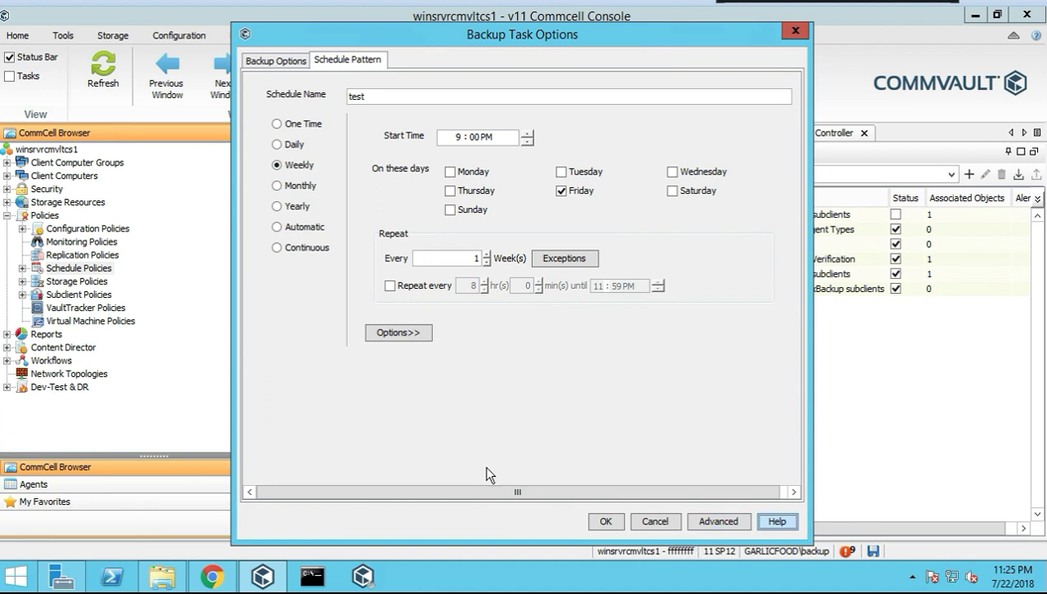
pyautogui.click(410, 332)
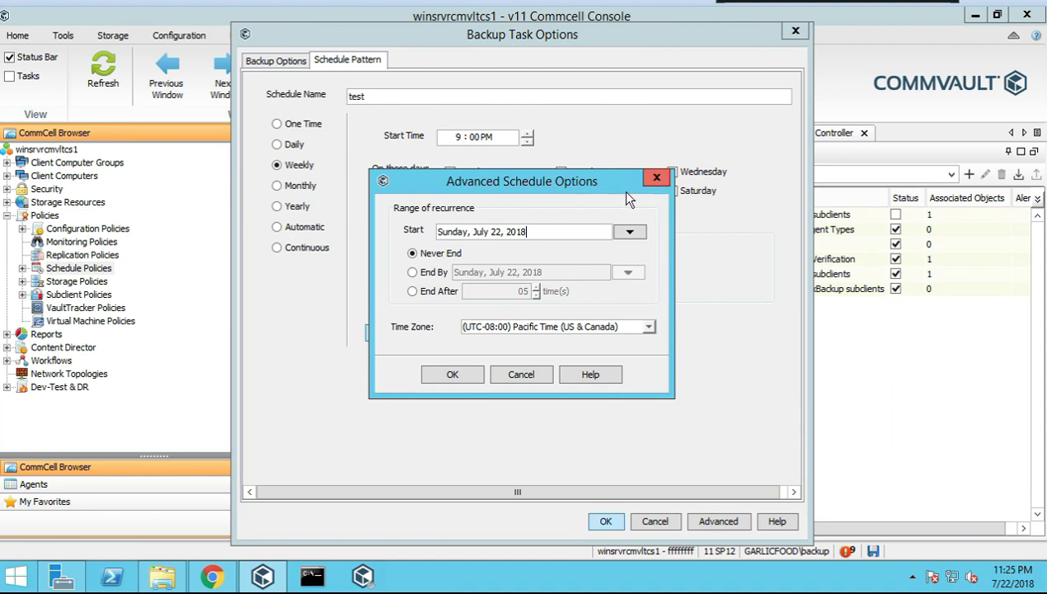
pyautogui.click(657, 178)
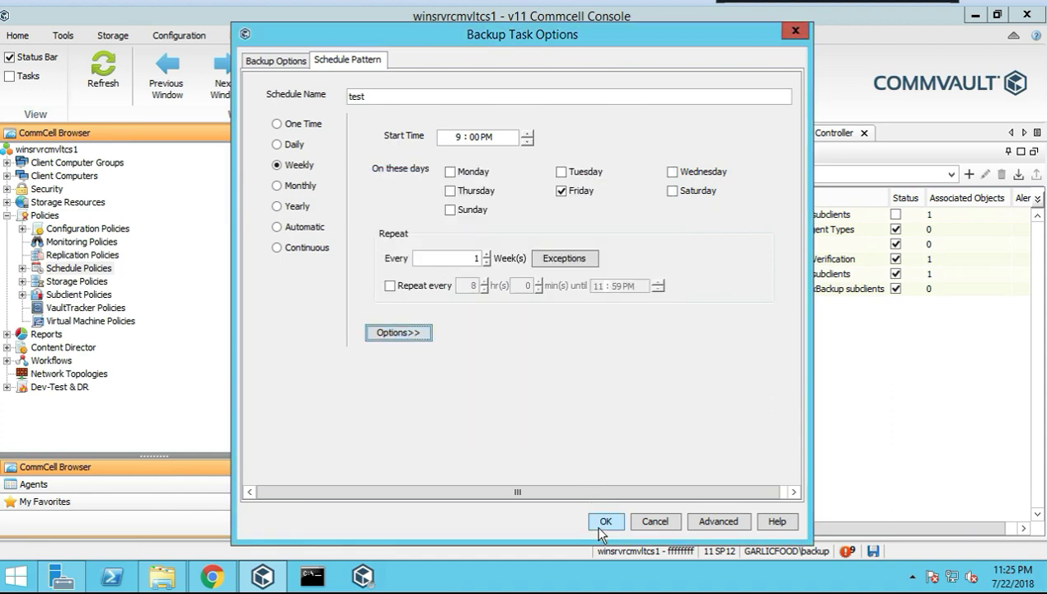
pyautogui.click(603, 522)
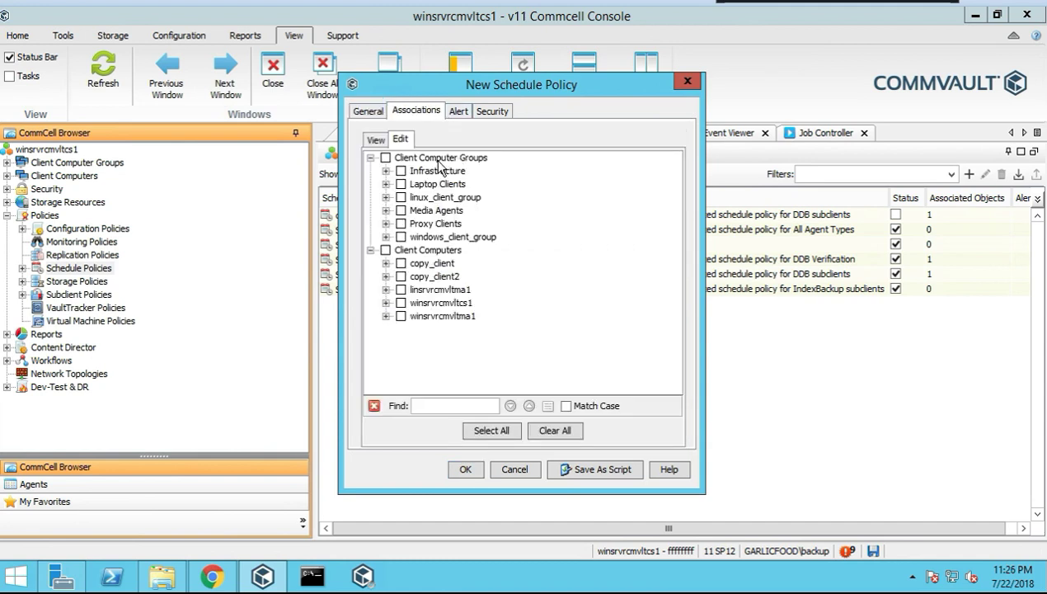
# Associate the File System agent on winsrvrcmvltma1 with the test schedule policy
pyautogui.click(386, 211)
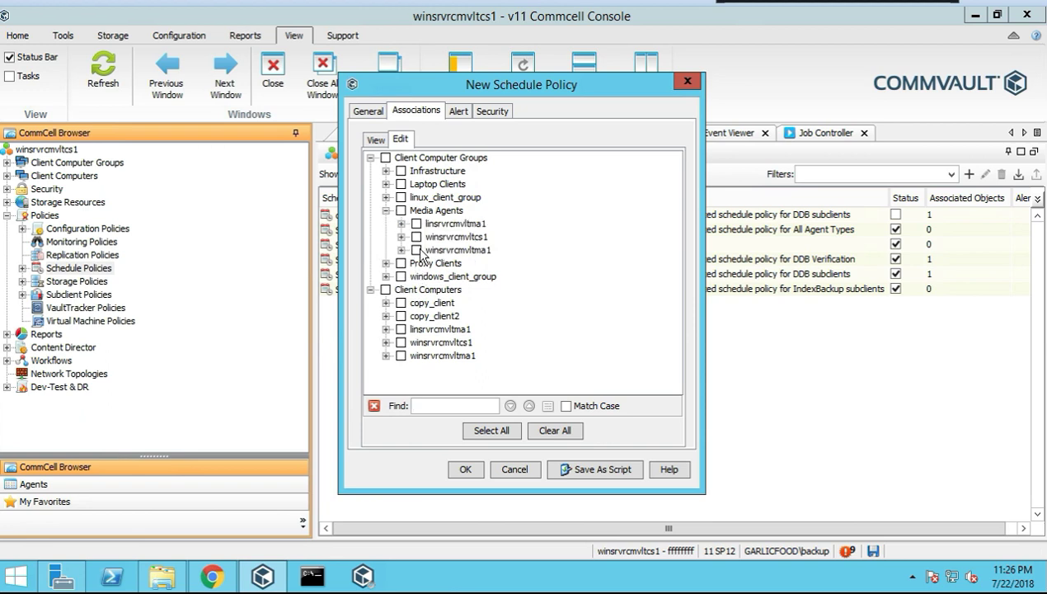
pyautogui.click(386, 276)
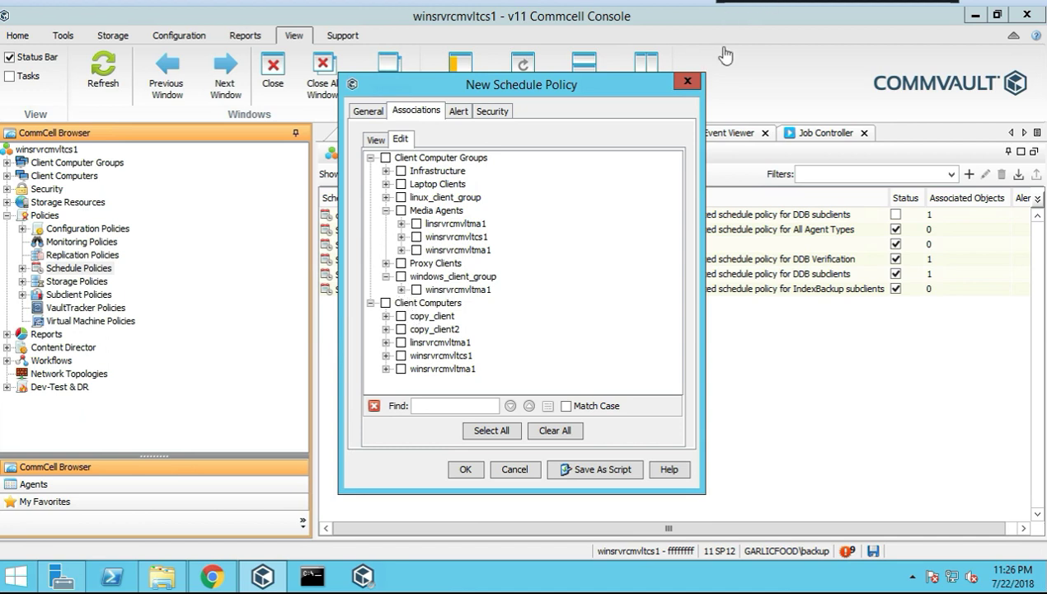
pyautogui.click(402, 289)
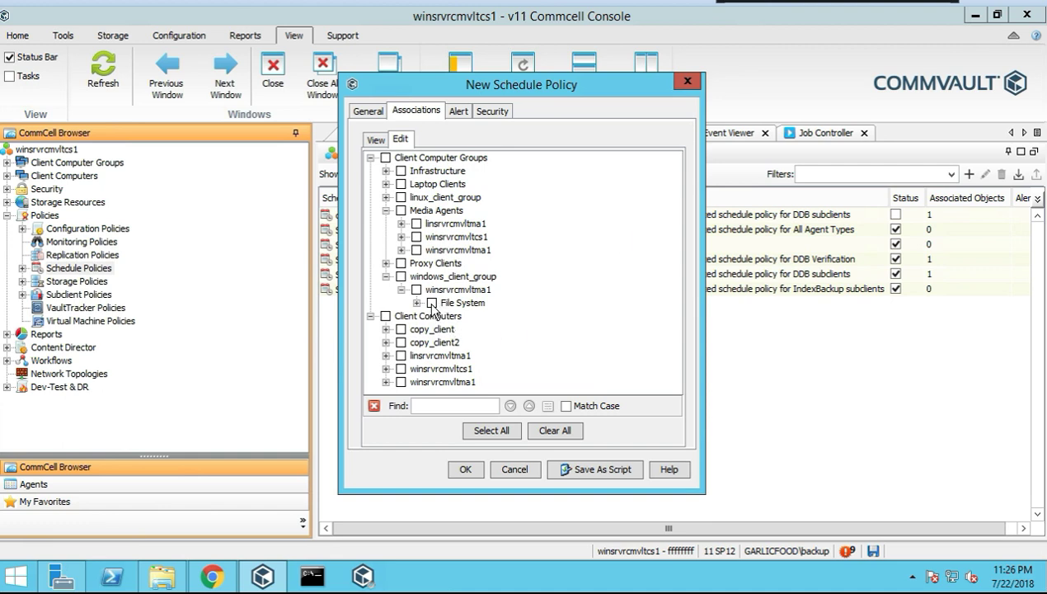
pyautogui.click(431, 304)
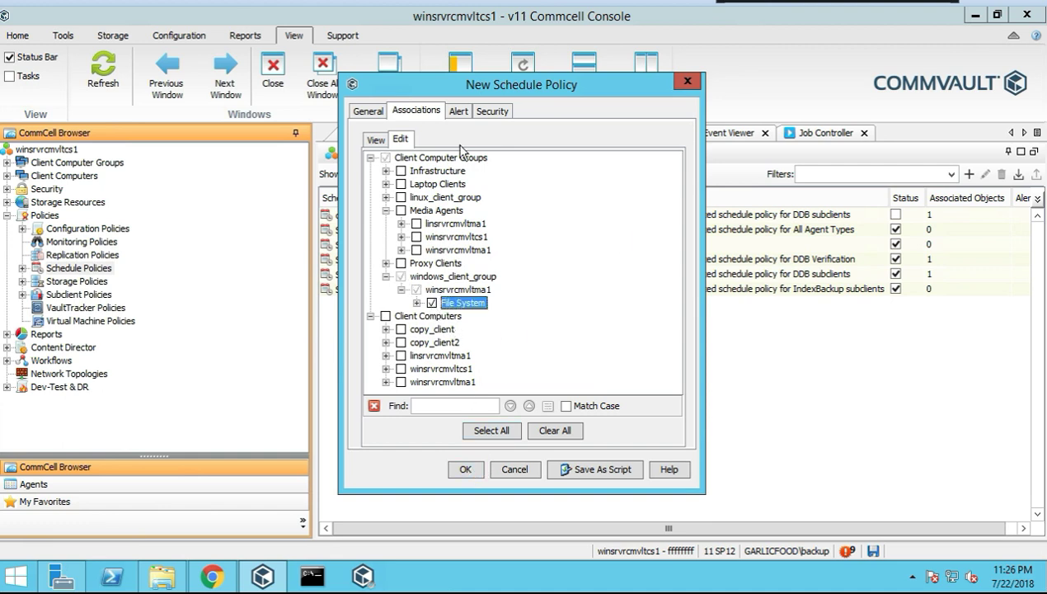
pyautogui.click(376, 140)
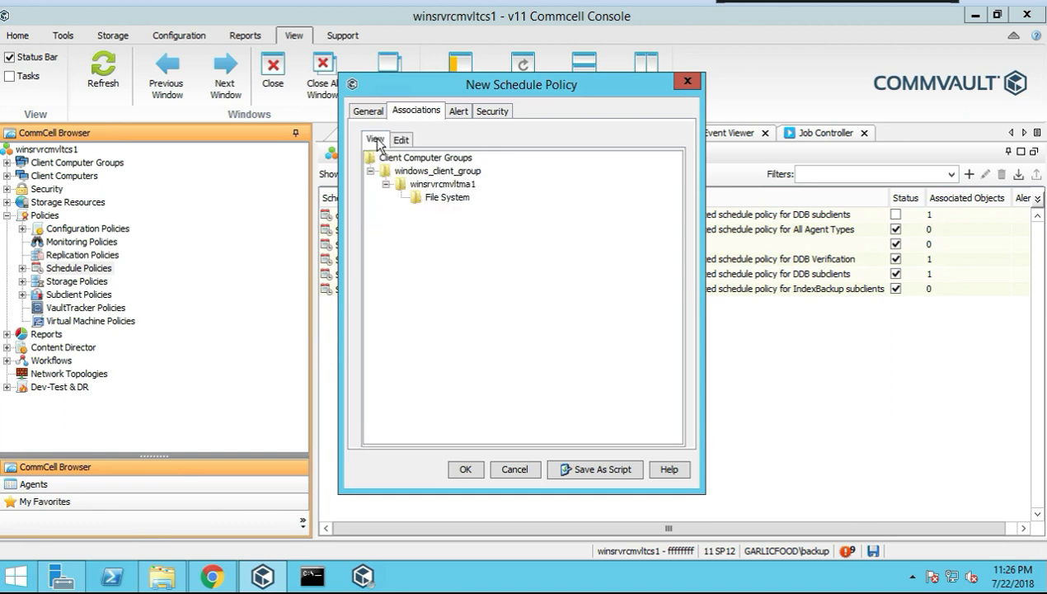
# Review the policy's alert and security settings, then save the test schedule policy
pyautogui.click(458, 113)
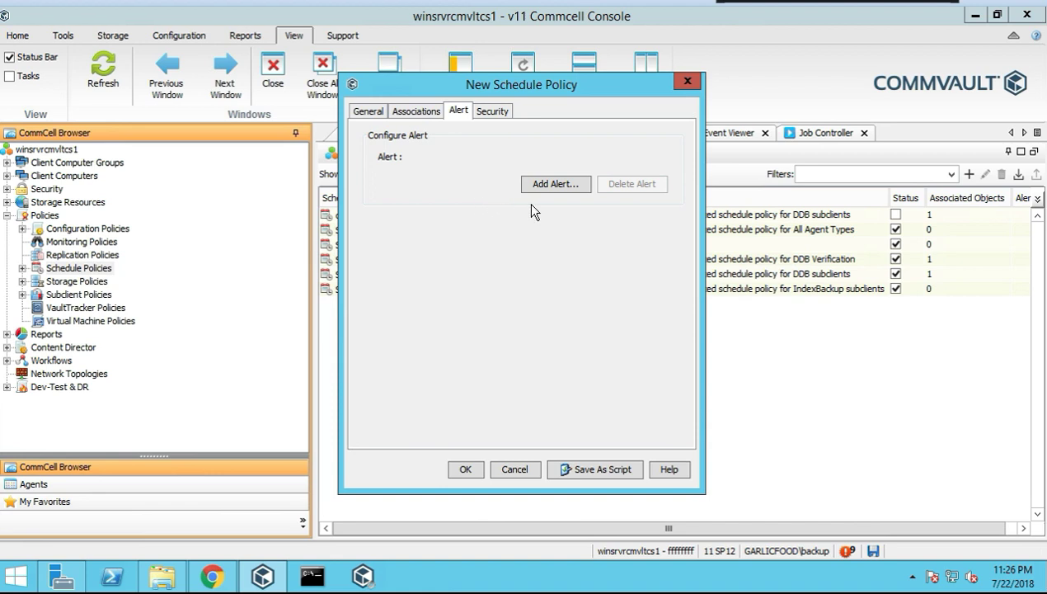
pyautogui.click(494, 113)
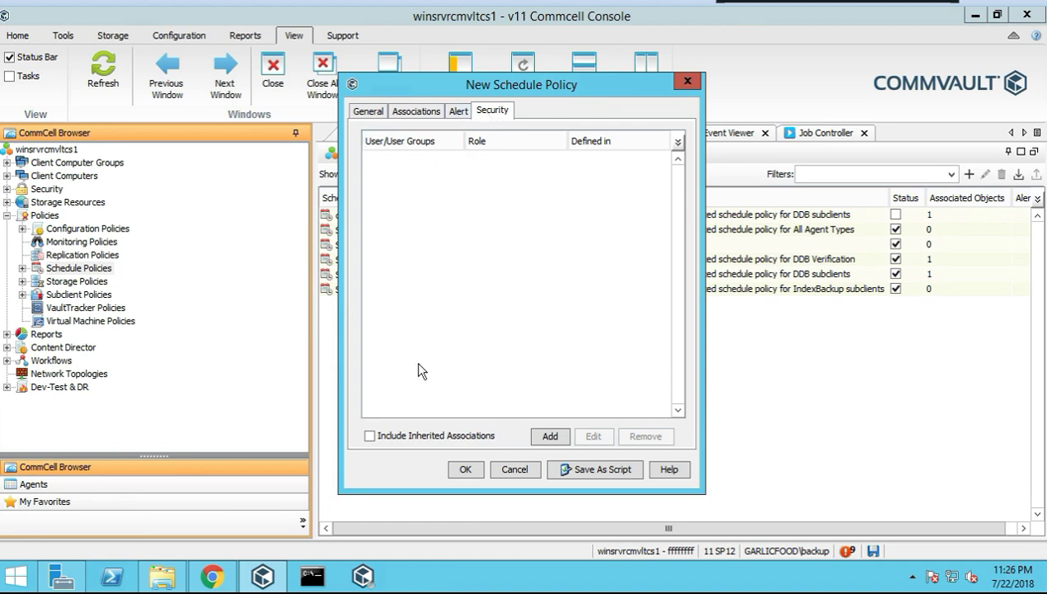
pyautogui.click(369, 113)
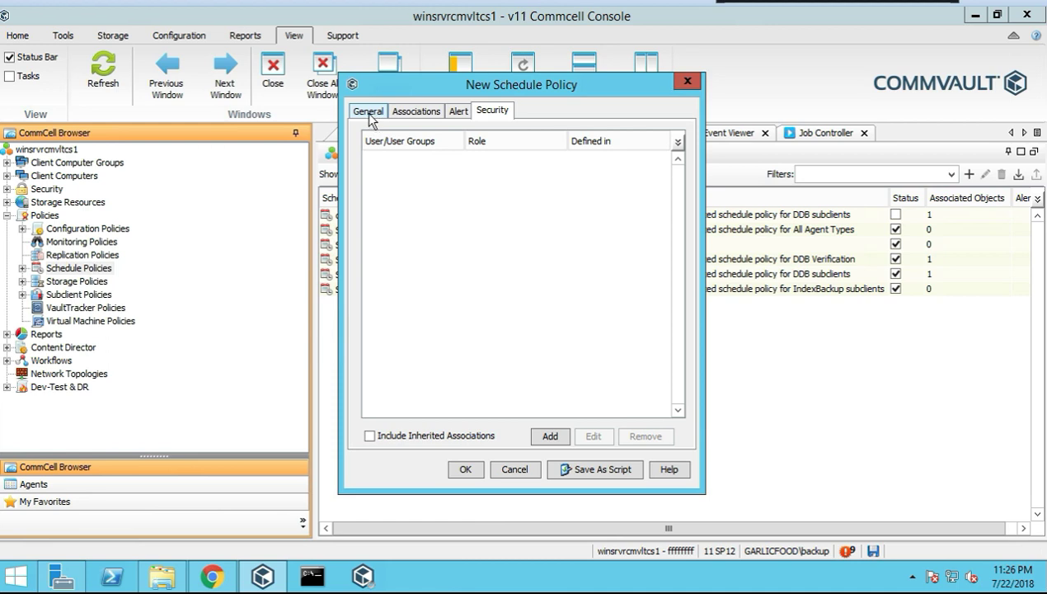
pyautogui.click(464, 469)
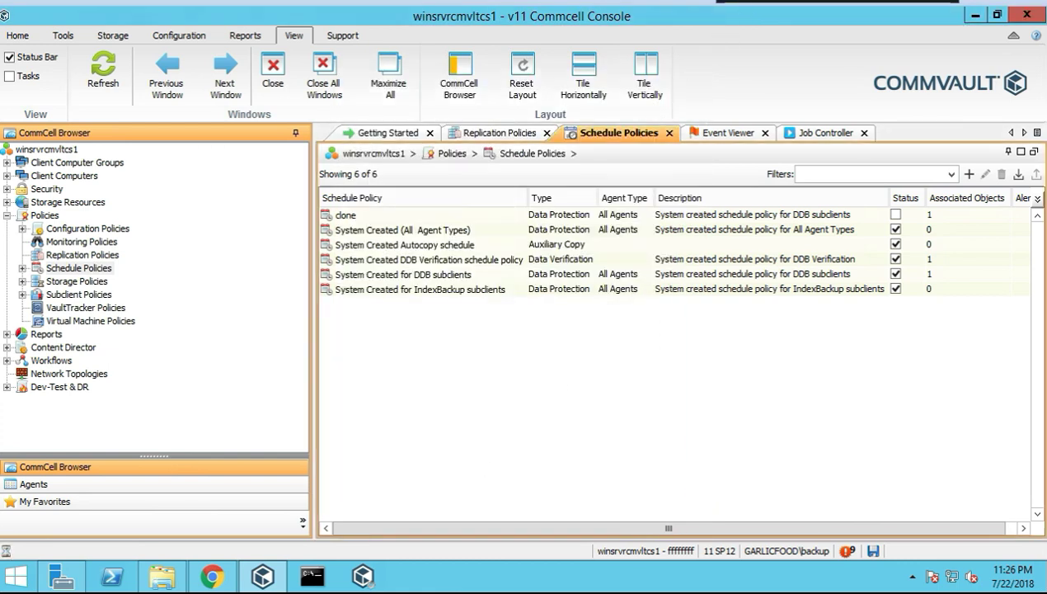
# Disable the test schedule policy and refresh the Schedule Policies list
pyautogui.rightClick(662, 306)
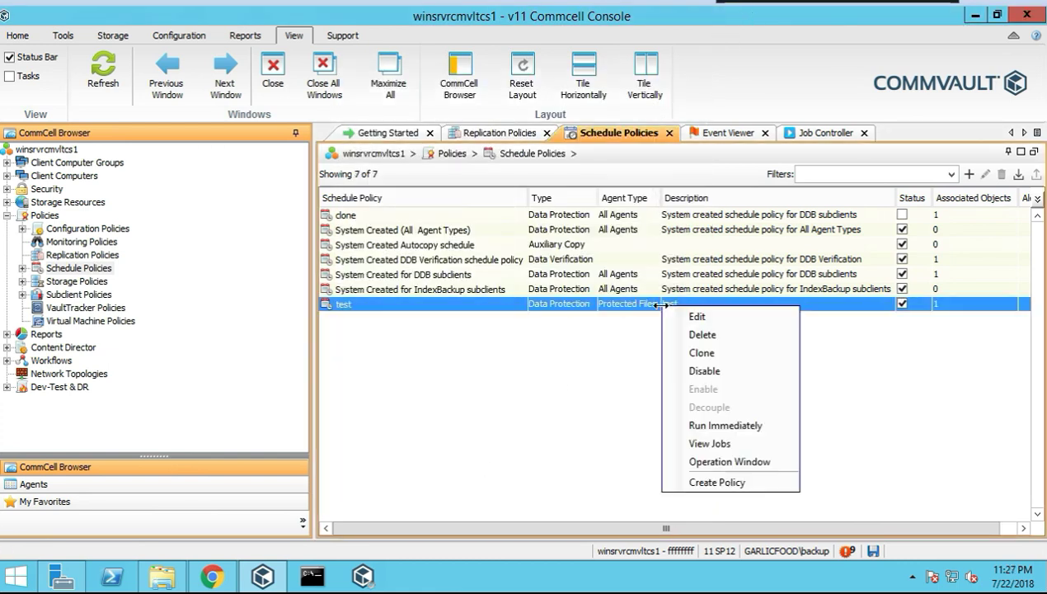
pyautogui.click(704, 371)
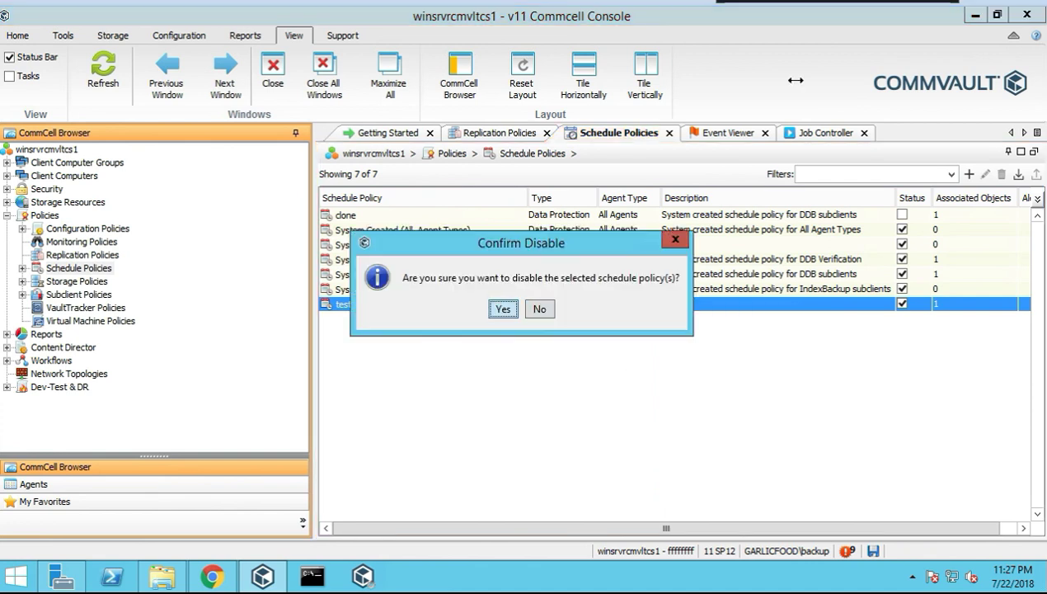
pyautogui.press('Return')
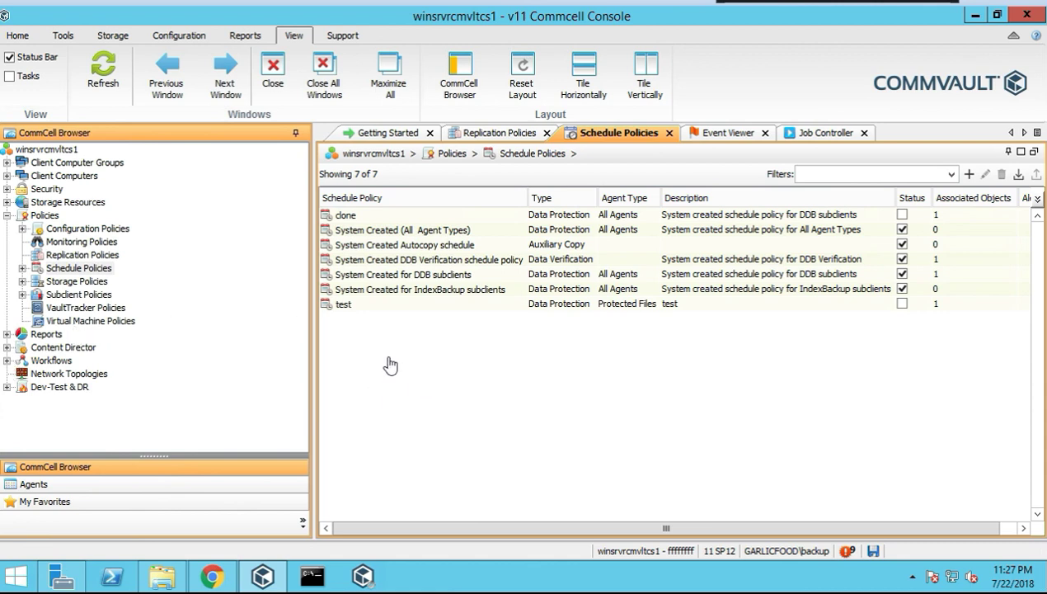
pyautogui.click(30, 271)
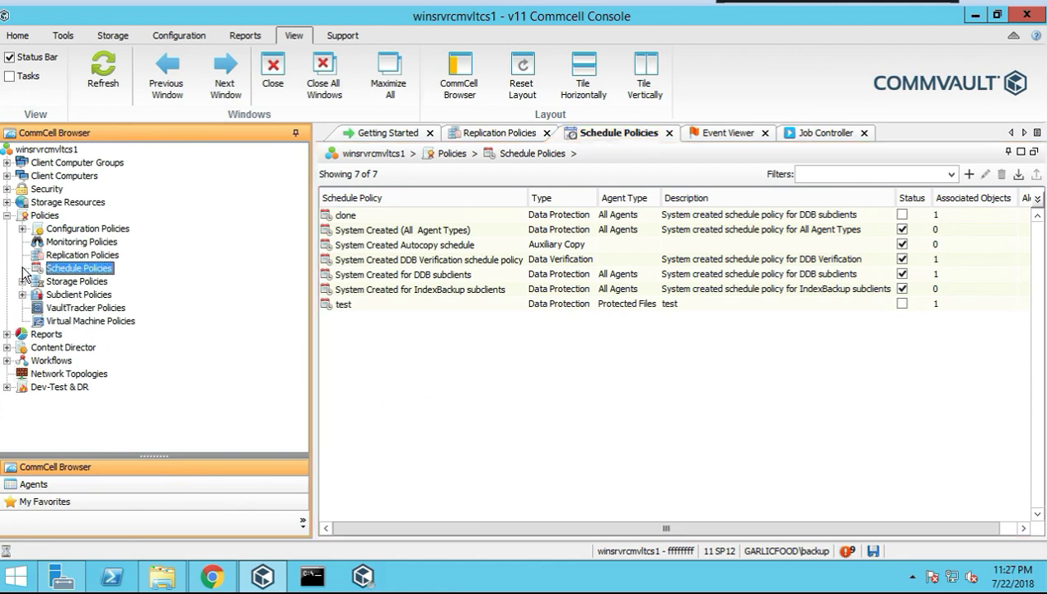
# Bring up Run Data Verification for the CommServeDR storage policy from All Tasks
pyautogui.click(73, 282)
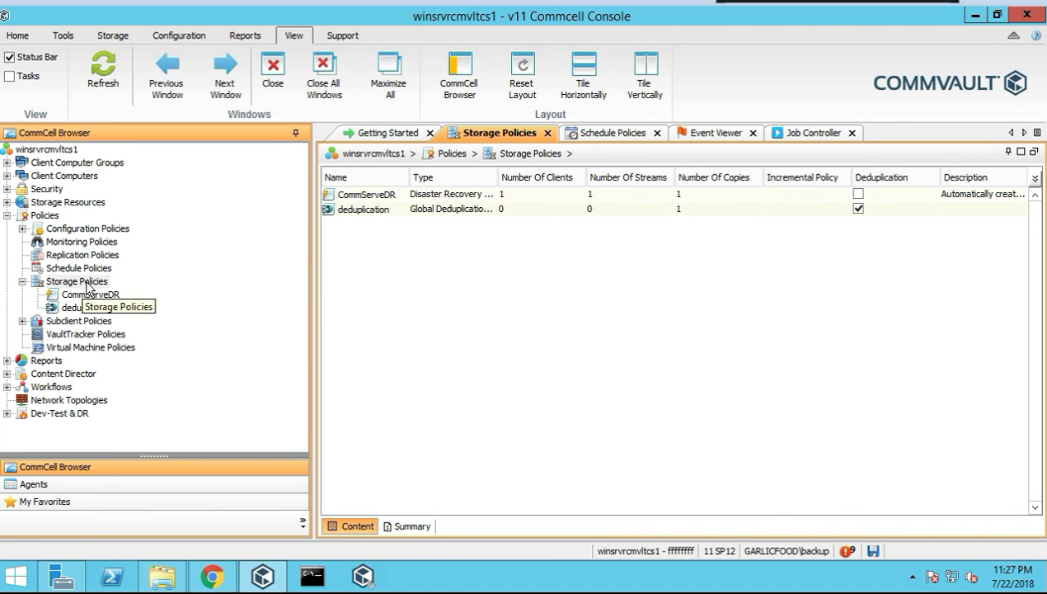
pyautogui.rightClick(90, 284)
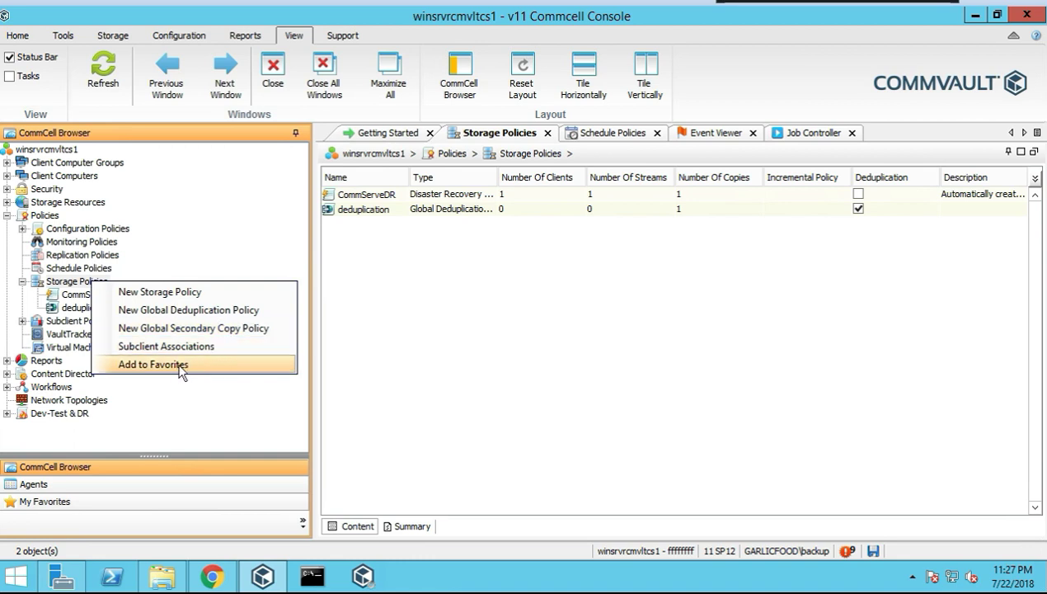
pyautogui.click(171, 245)
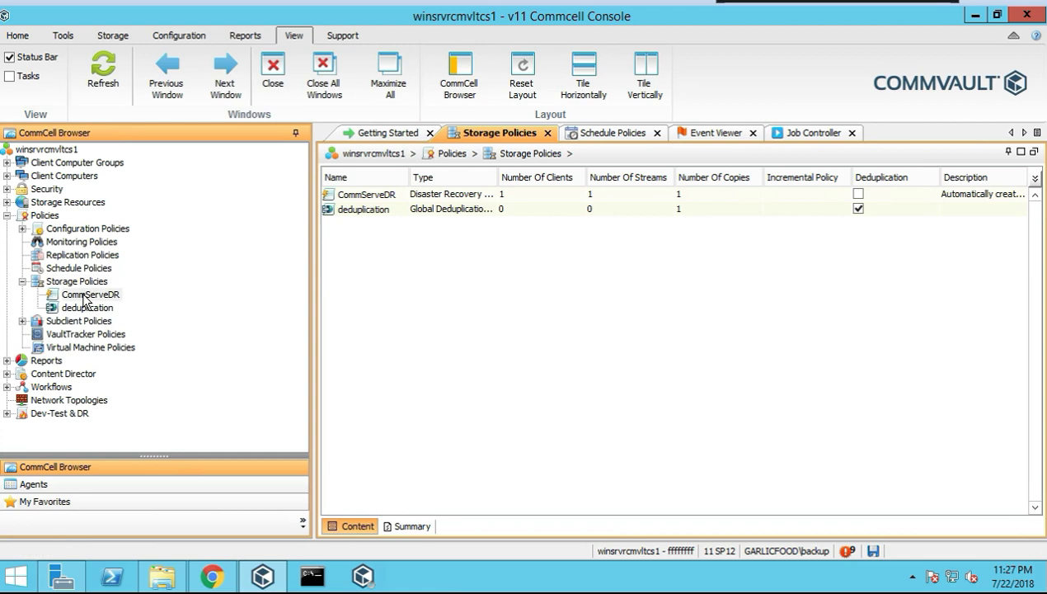
pyautogui.rightClick(84, 299)
pyautogui.moveTo(151, 310)
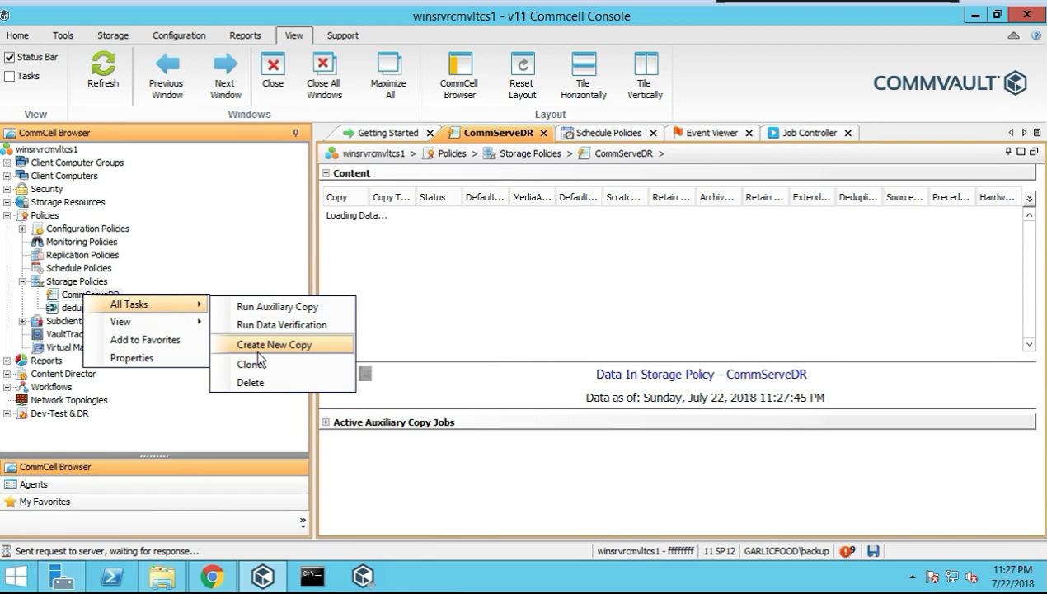
pyautogui.moveTo(188, 325)
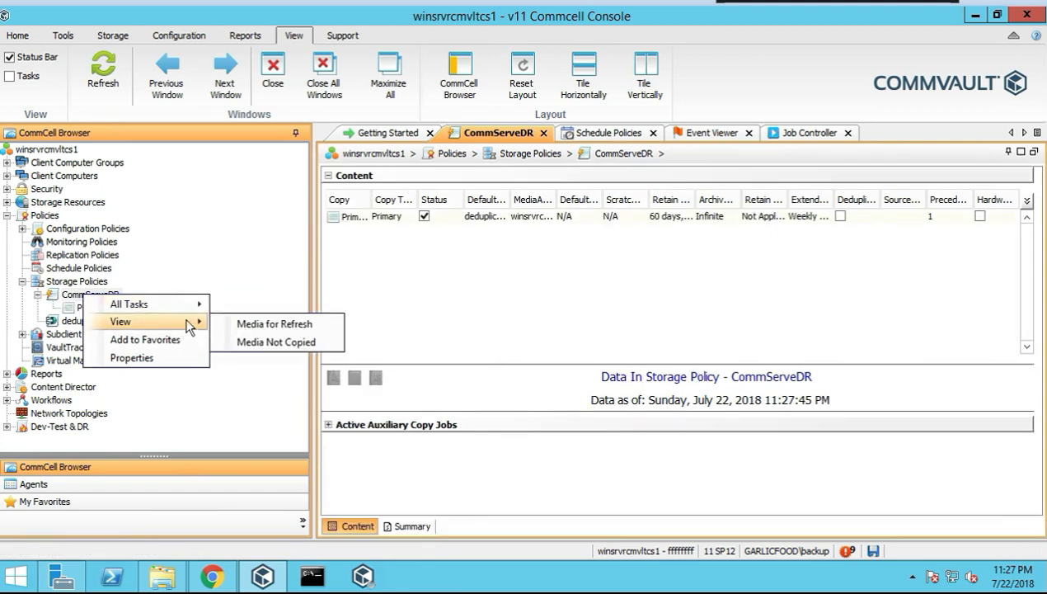
pyautogui.moveTo(191, 305)
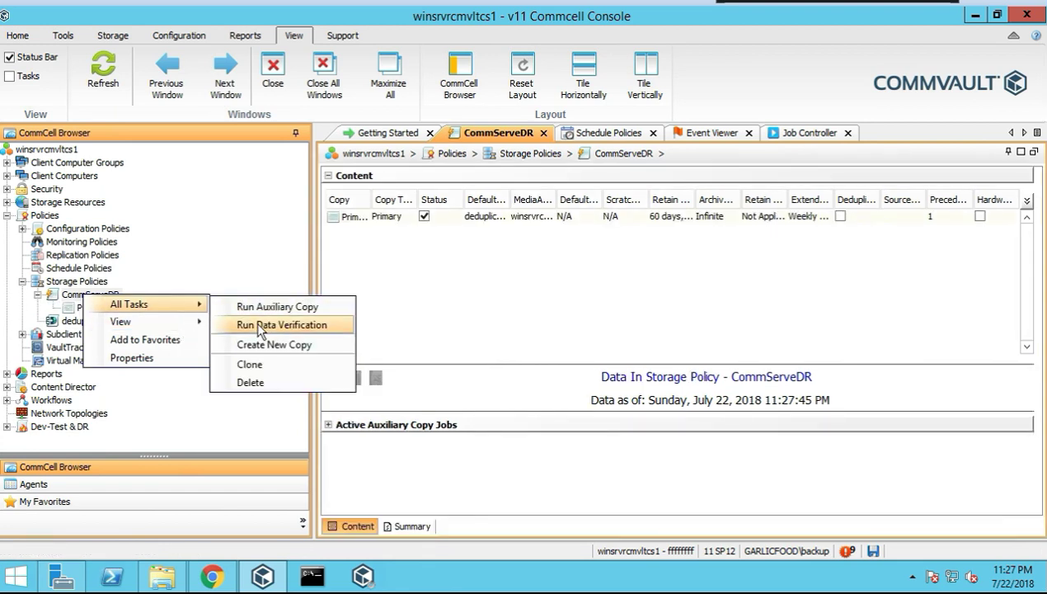
pyautogui.click(261, 325)
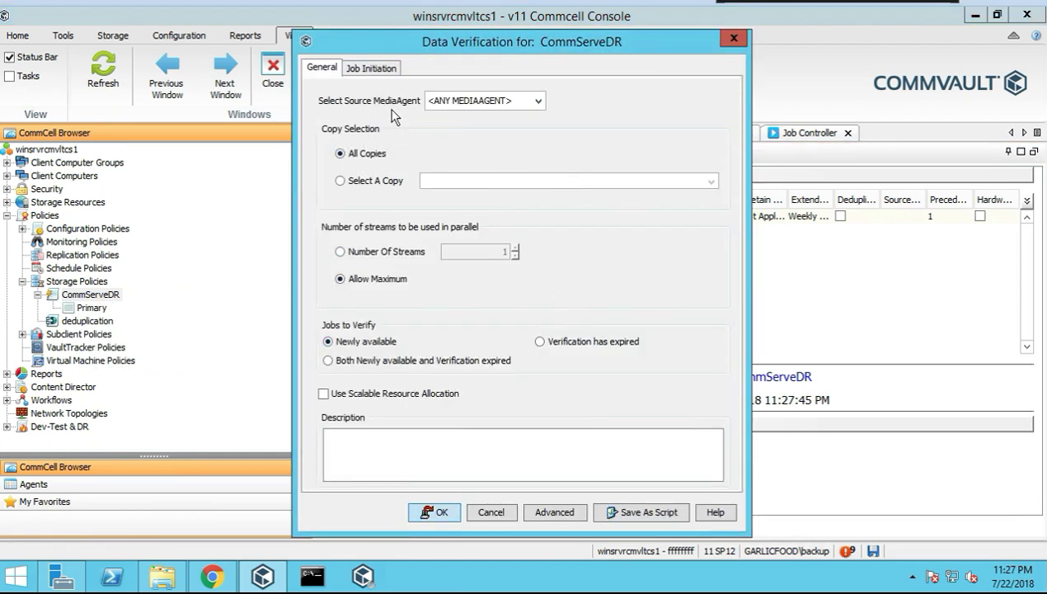
# Use winsrvrcmvltcs1 as source MediaAgent and verify both newly available and expired jobs
pyautogui.click(517, 100)
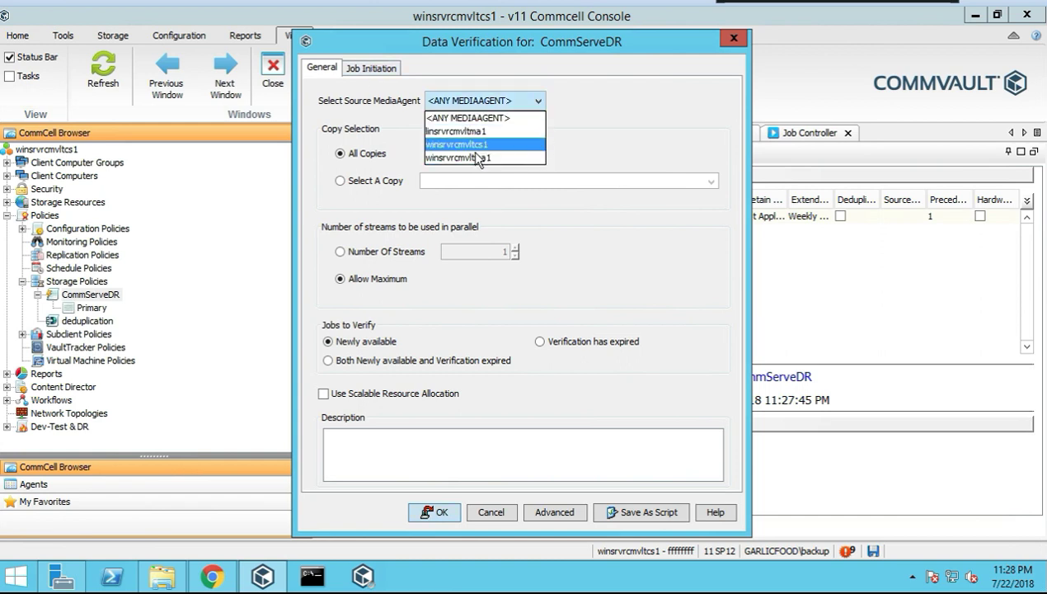
pyautogui.click(475, 145)
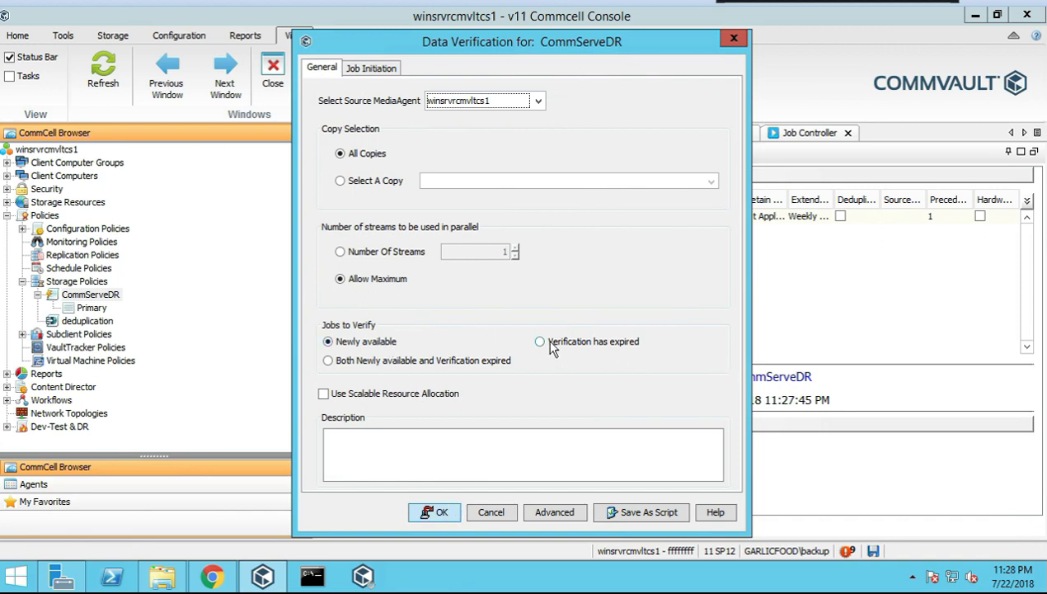
pyautogui.click(329, 361)
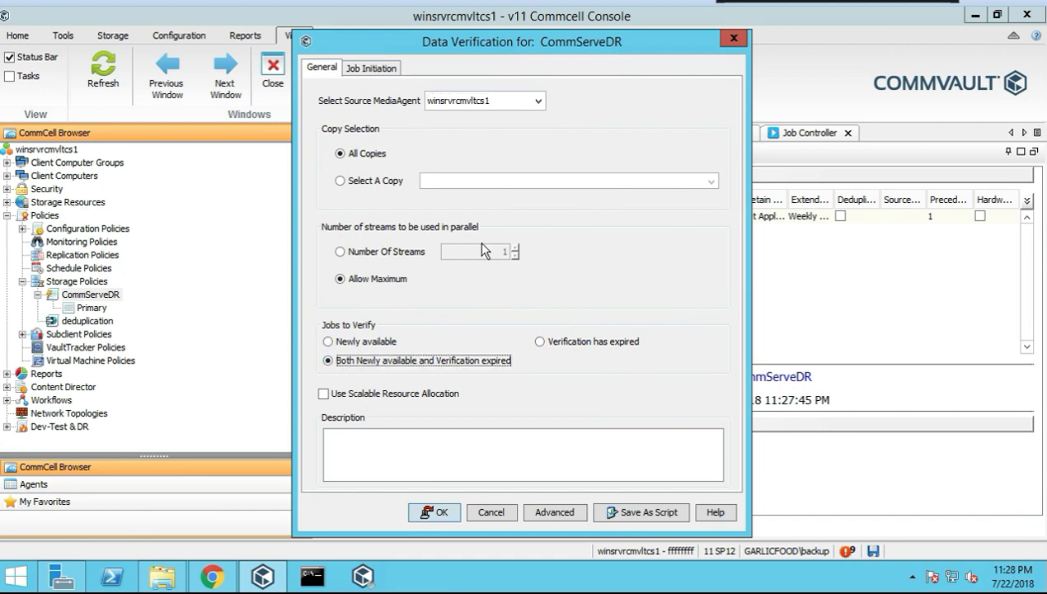
# Keep All Copies with Immediate job initiation and run the verification
pyautogui.click(368, 182)
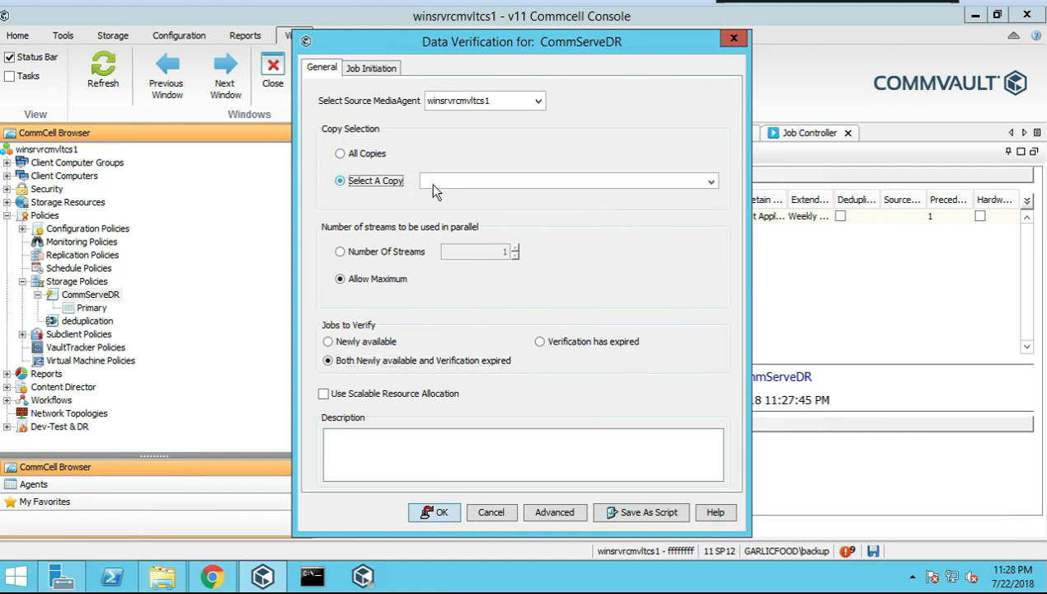
pyautogui.click(515, 181)
pyautogui.click(462, 195)
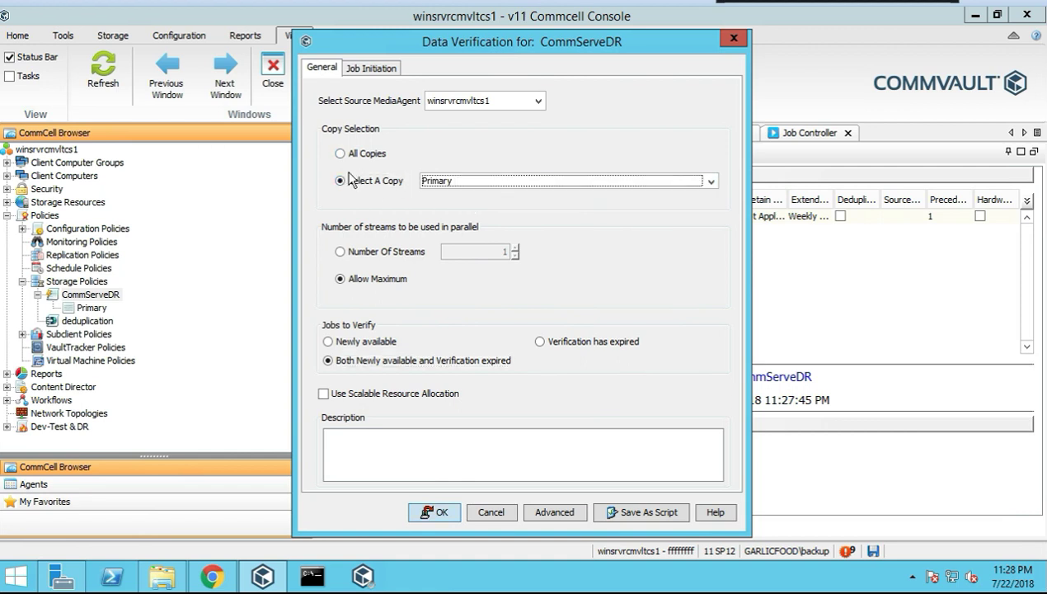
pyautogui.click(339, 154)
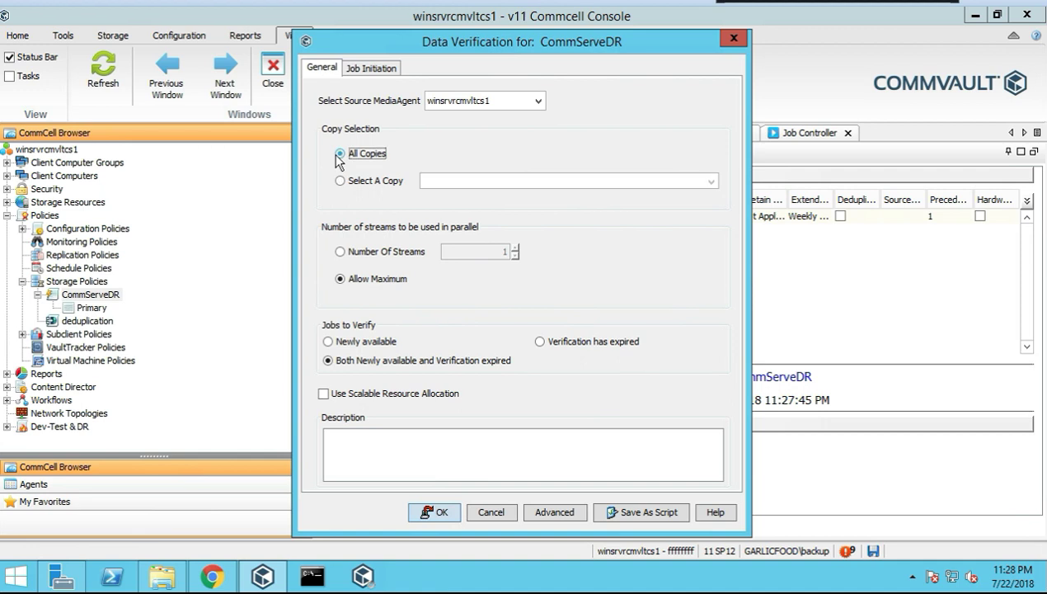
pyautogui.click(378, 68)
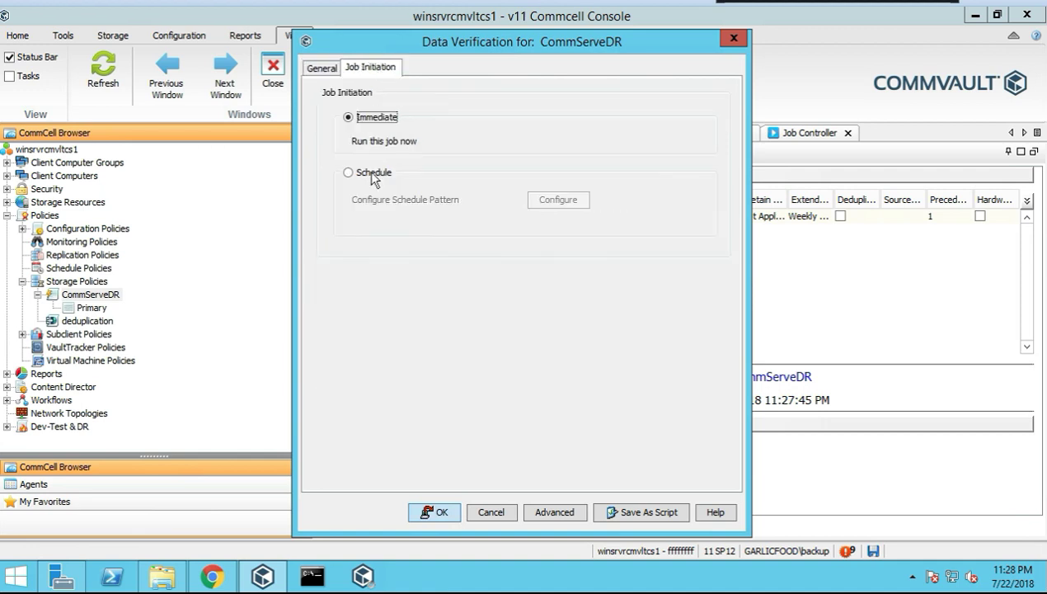
pyautogui.click(429, 513)
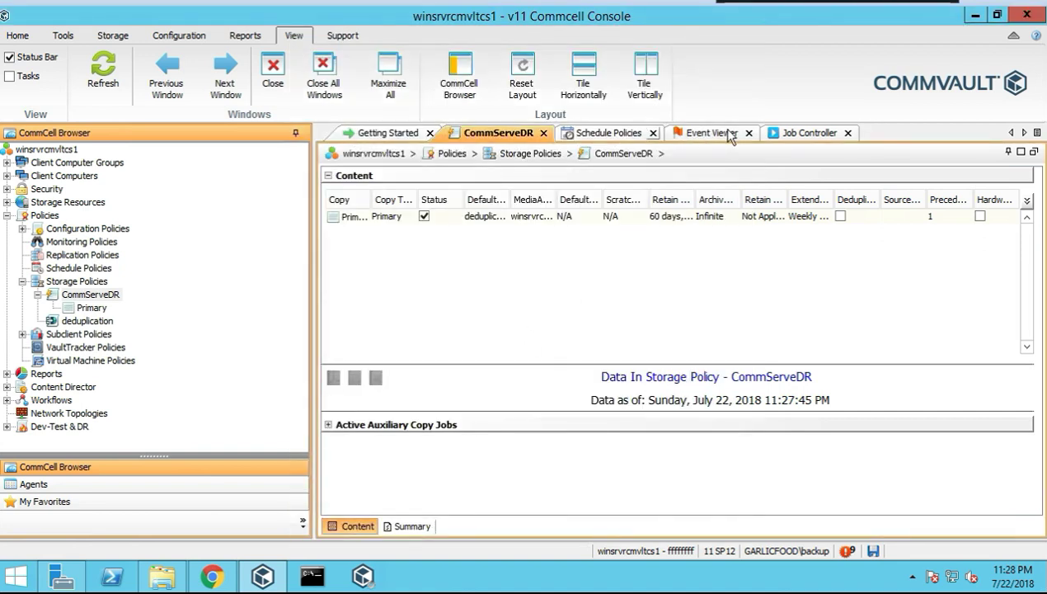
# Open job 2097's details in the Job Controller to confirm it completed, then close them
pyautogui.click(779, 134)
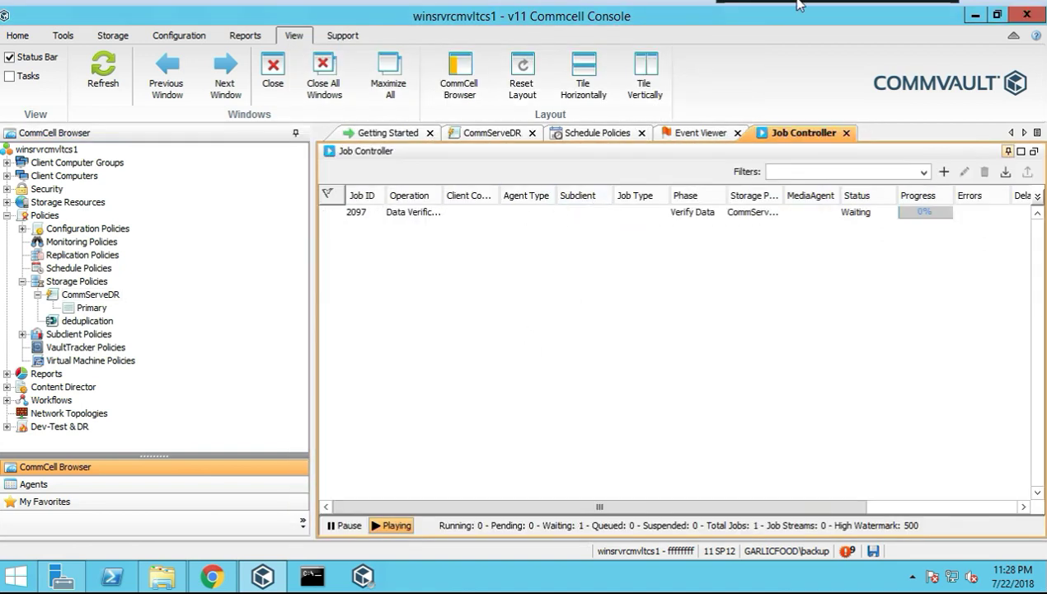
pyautogui.click(463, 214)
pyautogui.doubleClick(426, 216)
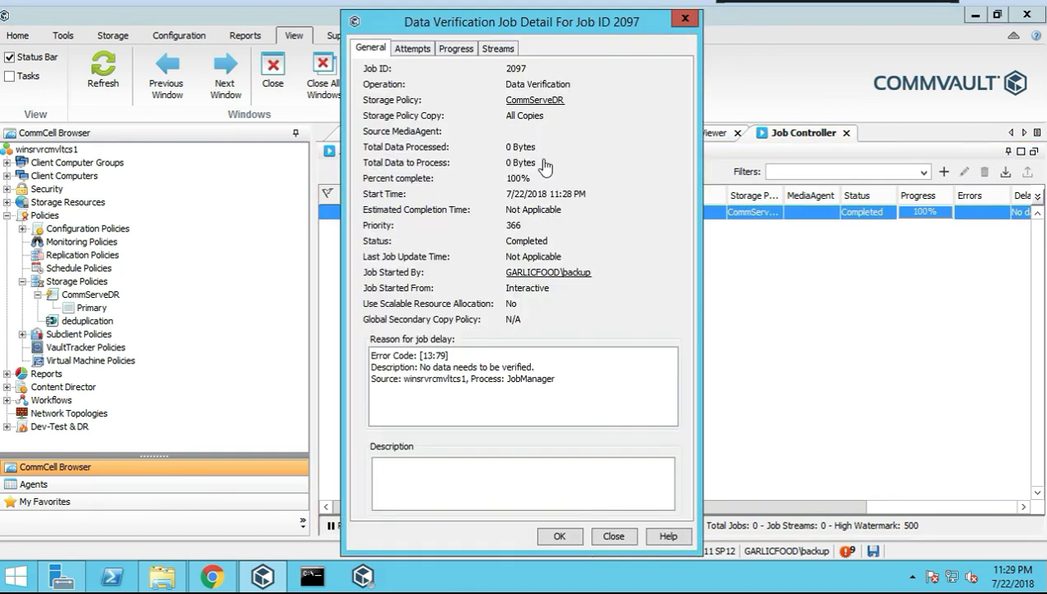
pyautogui.click(683, 20)
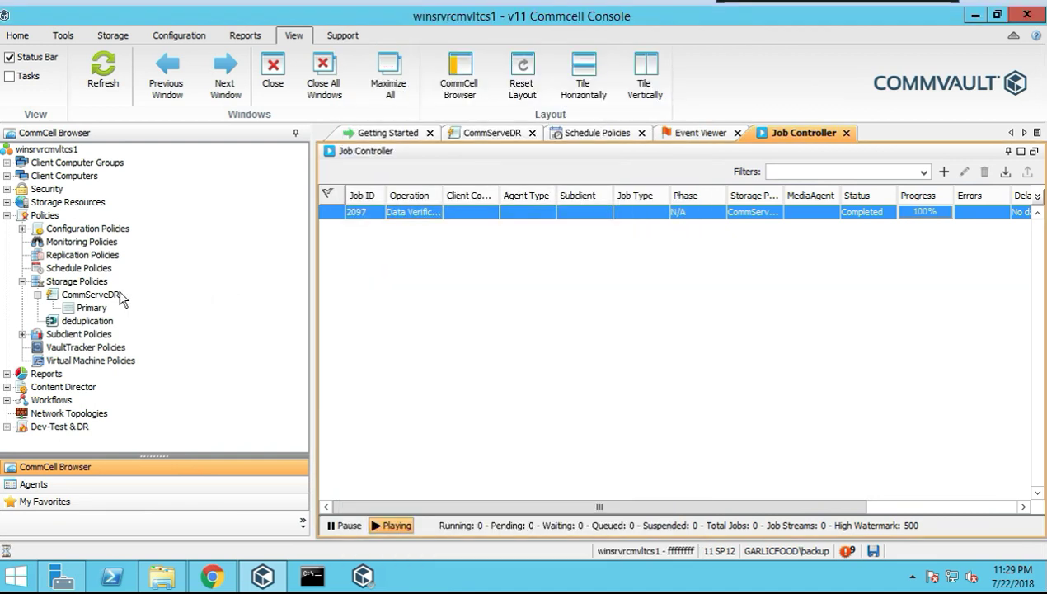
pyautogui.rightClick(106, 302)
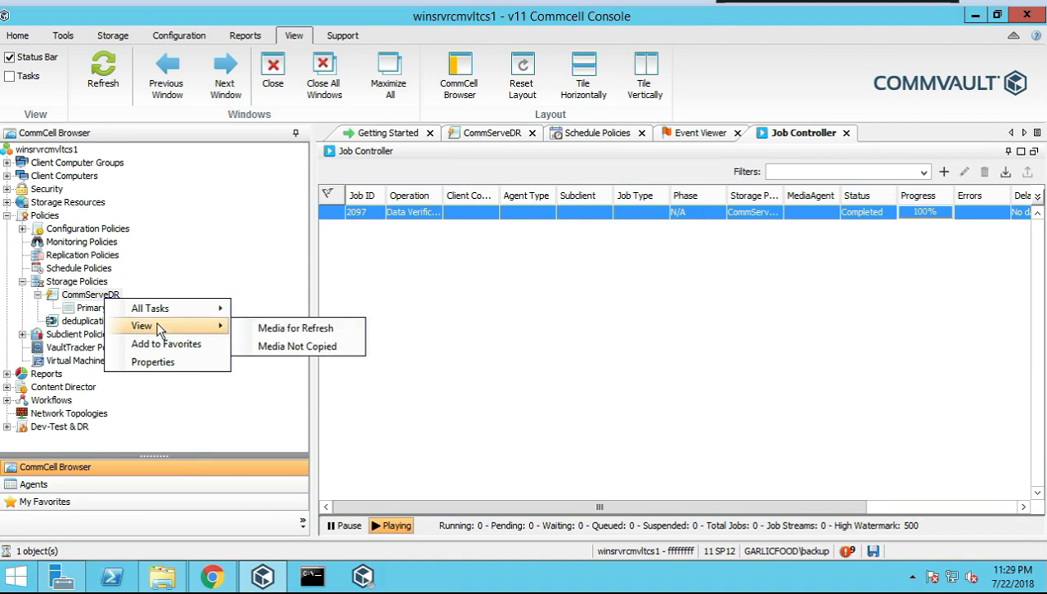
pyautogui.moveTo(188, 317)
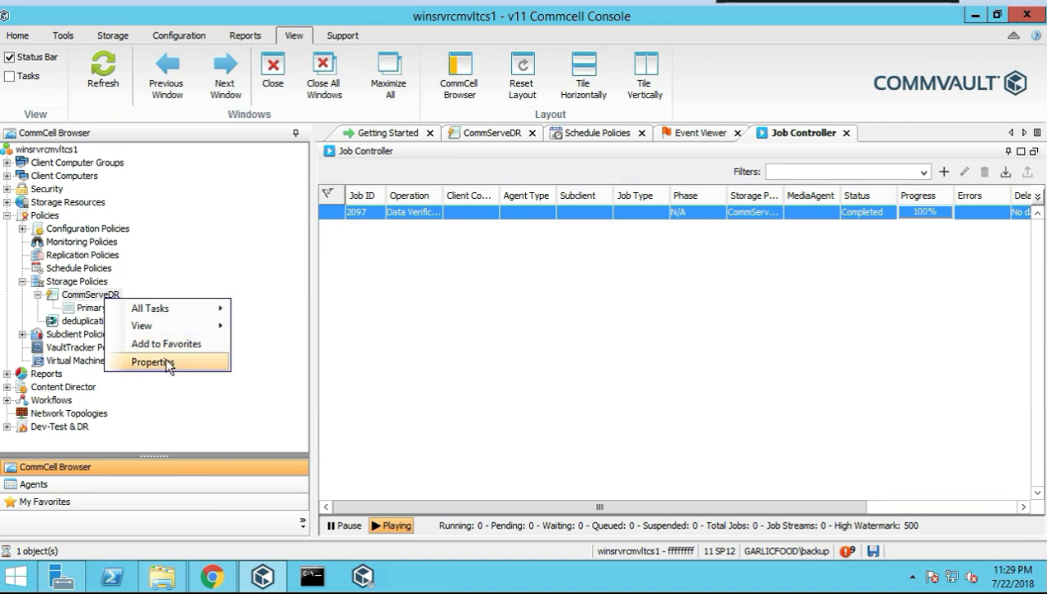
pyautogui.click(152, 362)
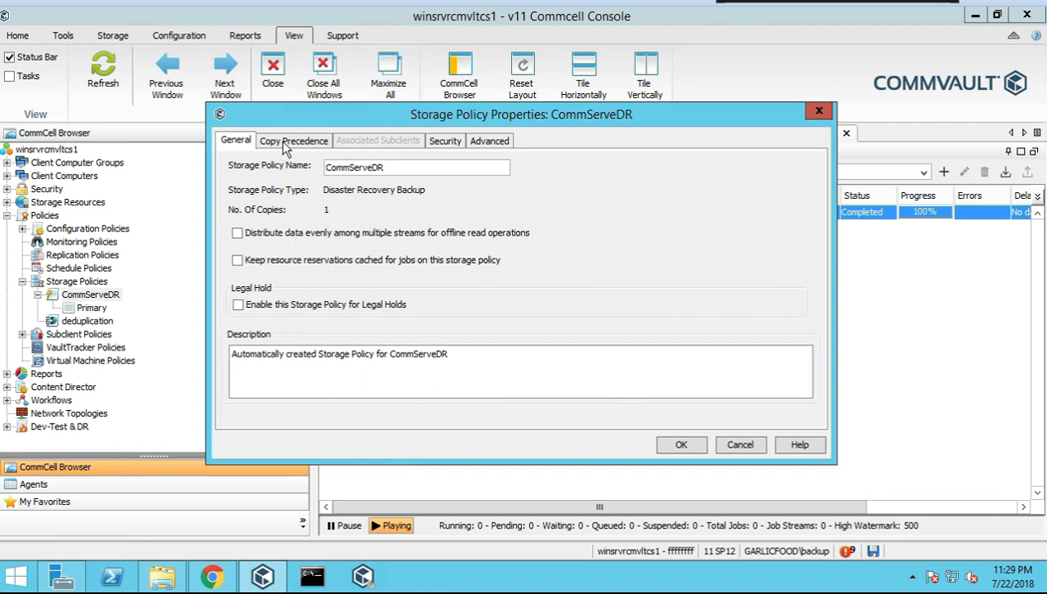
pyautogui.click(284, 144)
pyautogui.click(430, 140)
pyautogui.click(488, 141)
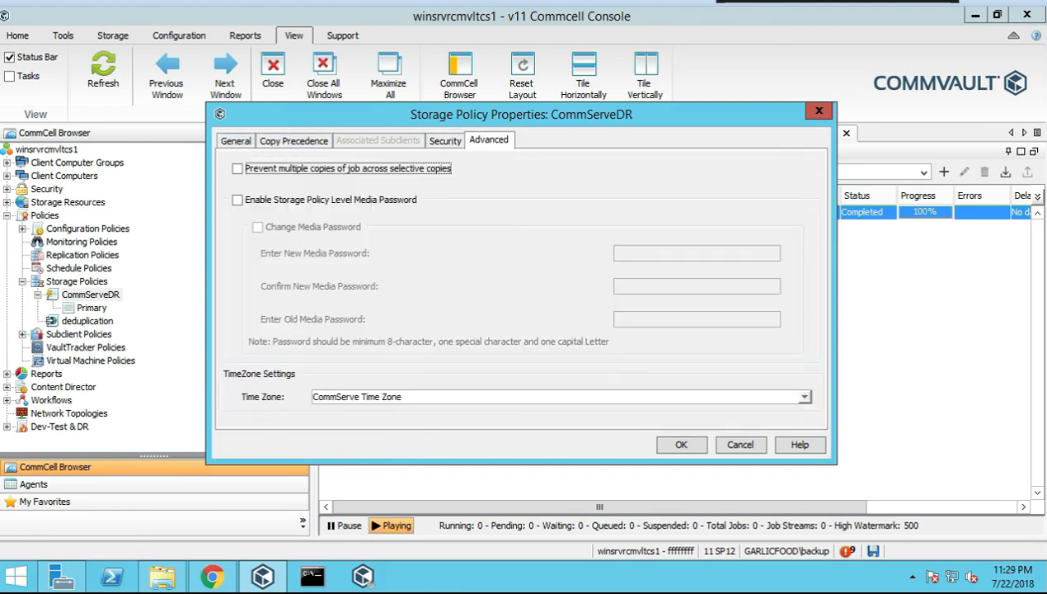
pyautogui.click(819, 113)
# Select the deduplication storage policy and browse its All Tasks and View menus without choosing anything
pyautogui.click(93, 328)
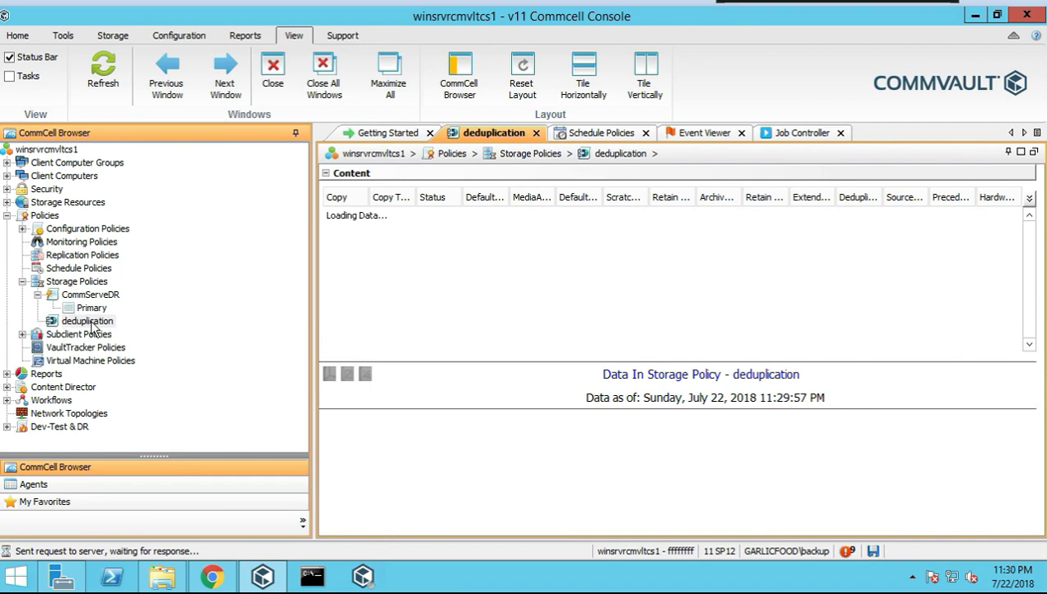
pyautogui.rightClick(94, 328)
pyautogui.moveTo(167, 349)
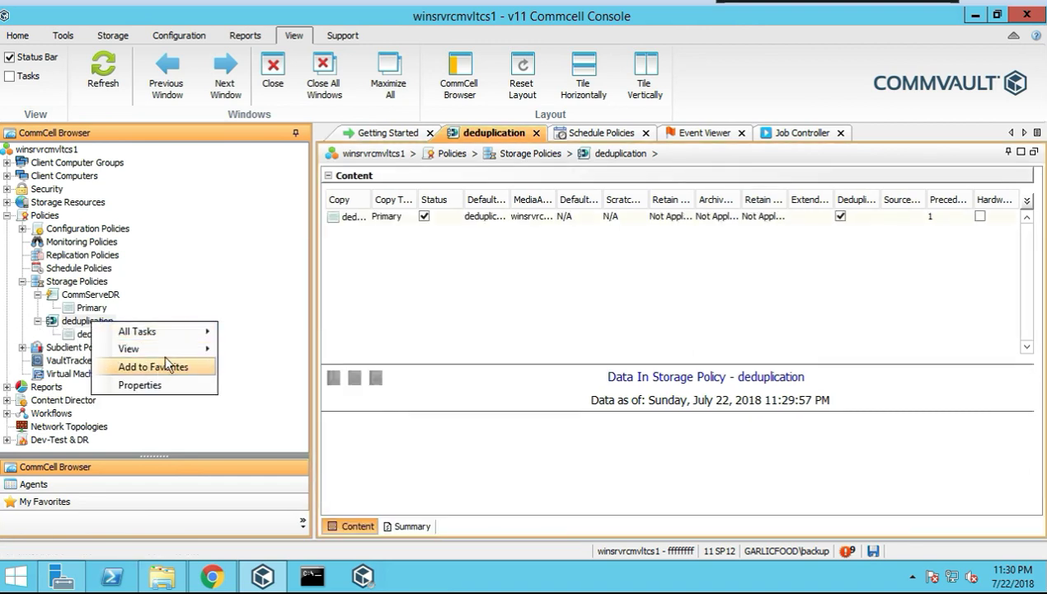
pyautogui.click(194, 284)
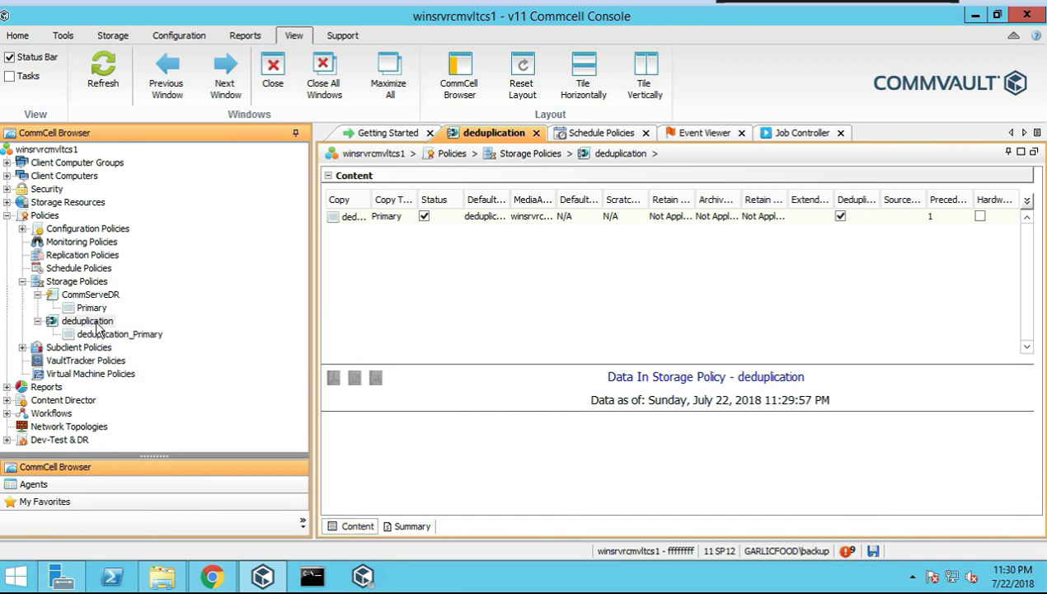
pyautogui.rightClick(98, 325)
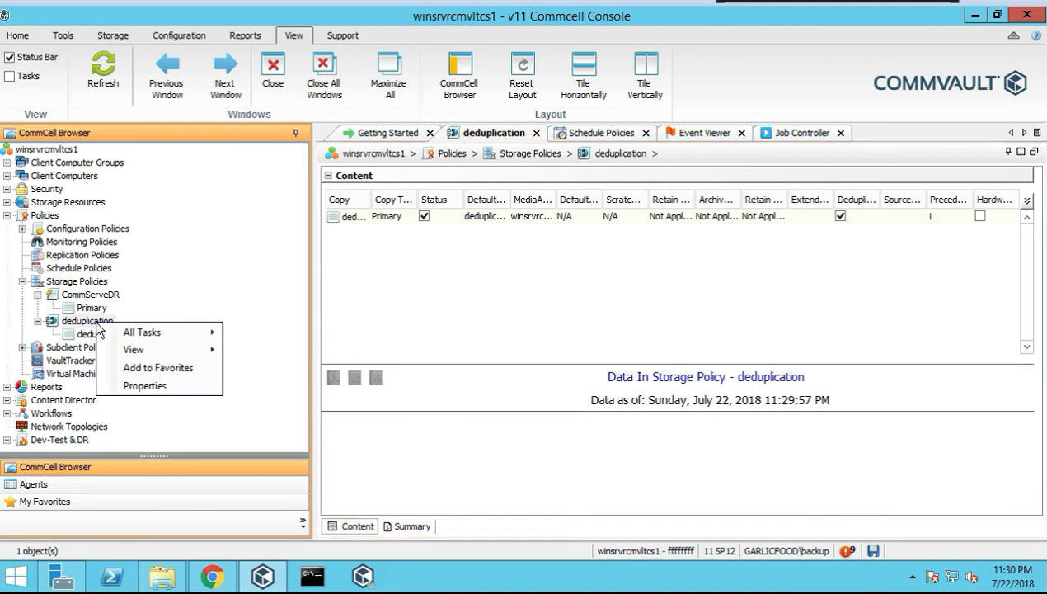
pyautogui.moveTo(131, 338)
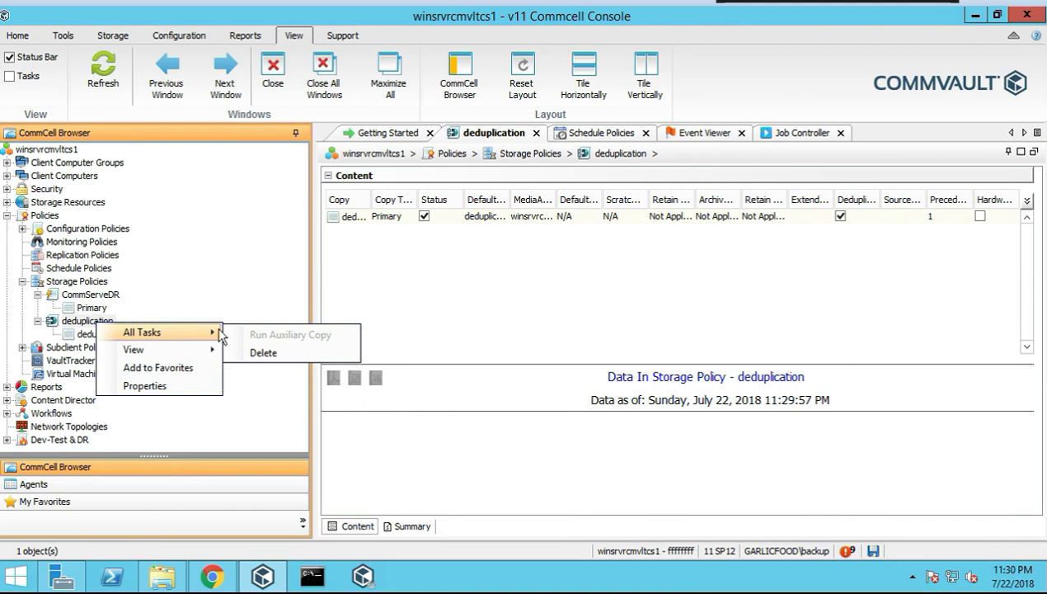
pyautogui.moveTo(176, 356)
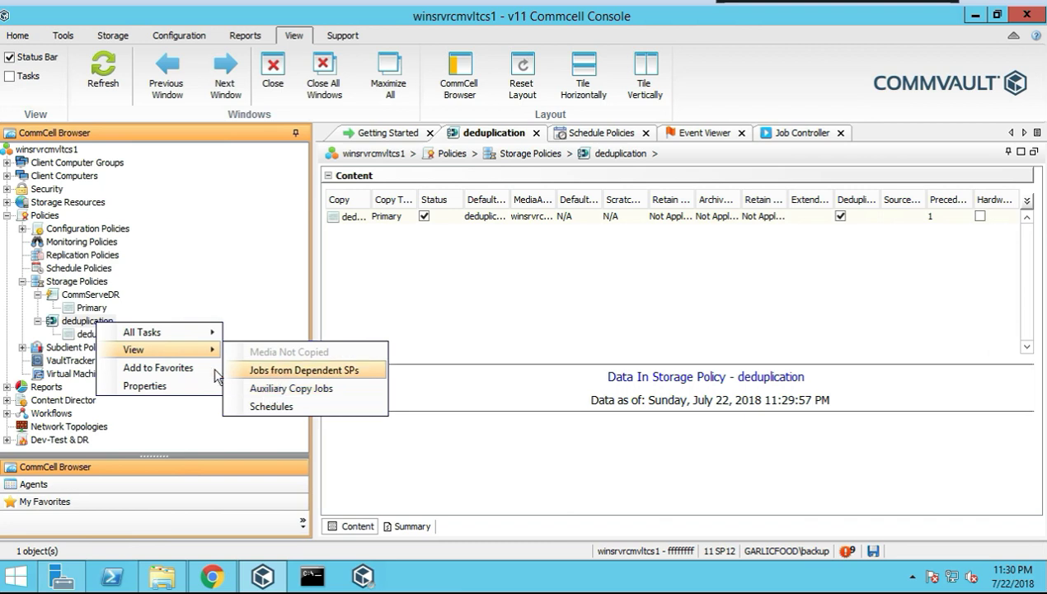
pyautogui.click(199, 213)
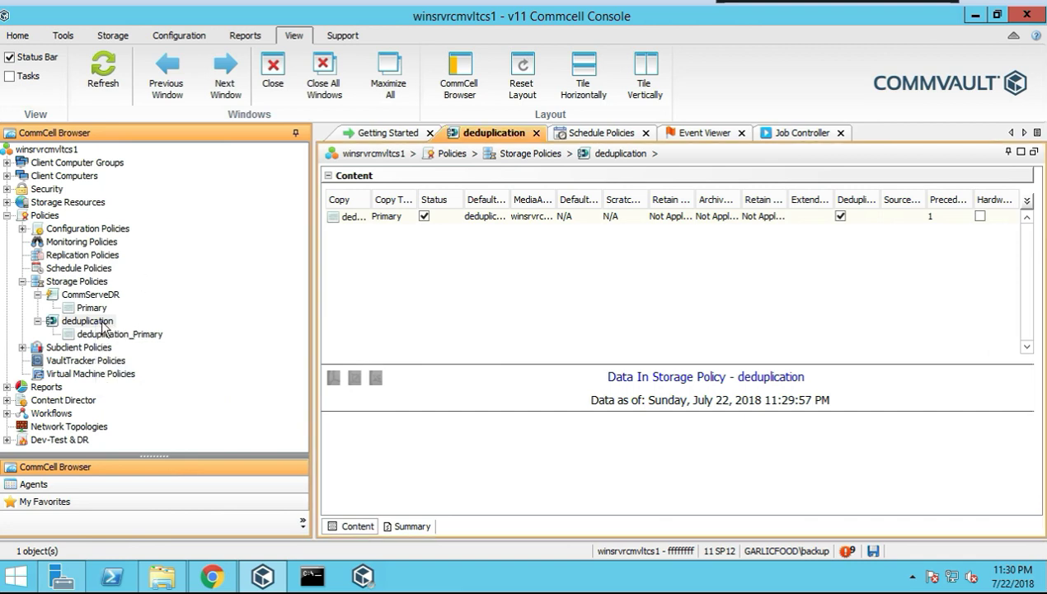
# Open the deduplication_Primary copy and browse its actions, then collapse Storage Policies and bring up Subclient Policies actions
pyautogui.click(134, 335)
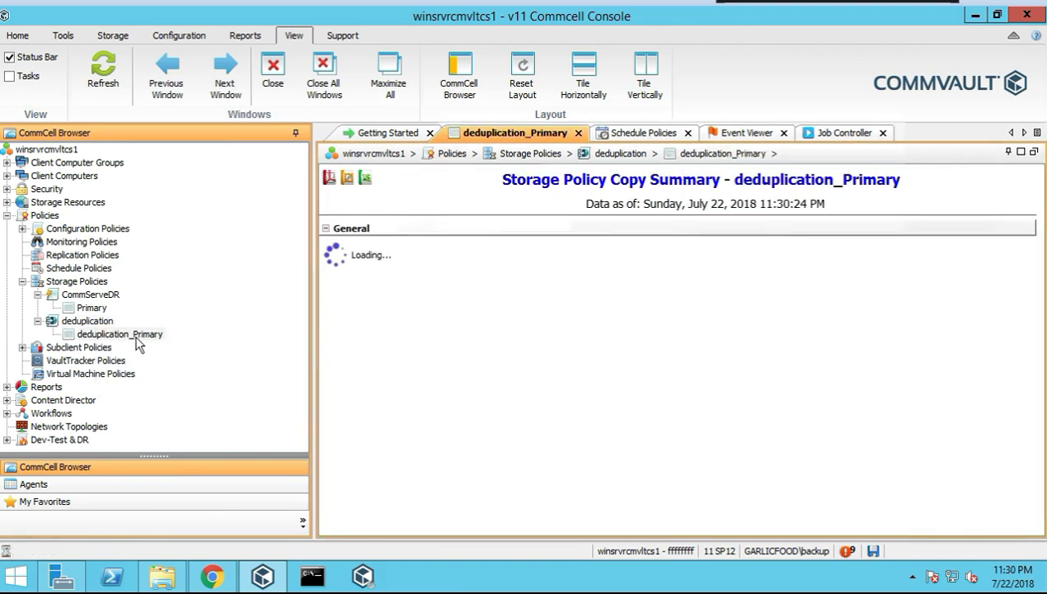
pyautogui.rightClick(144, 343)
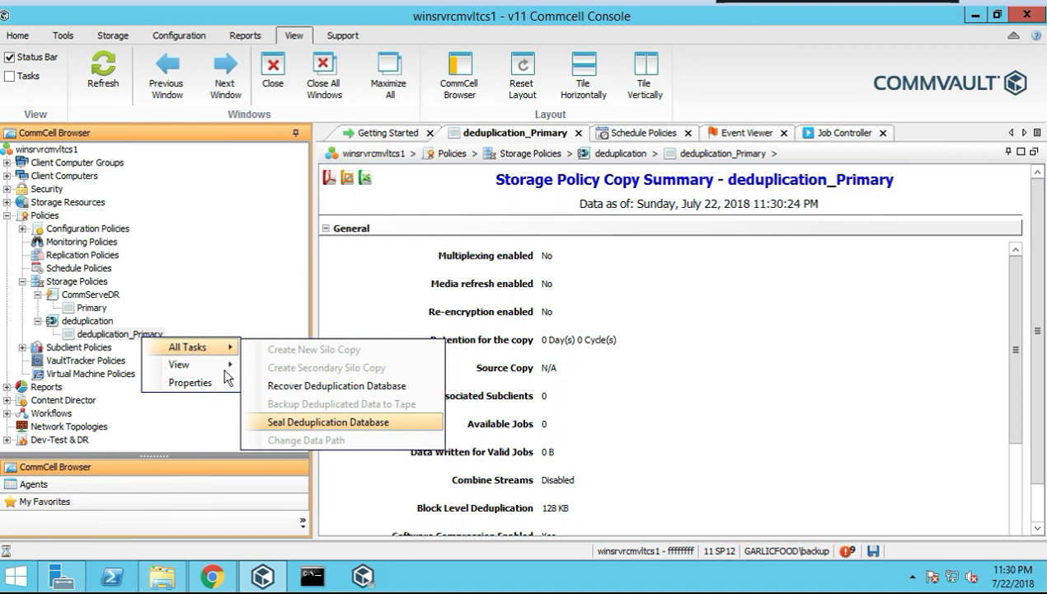
pyautogui.moveTo(212, 368)
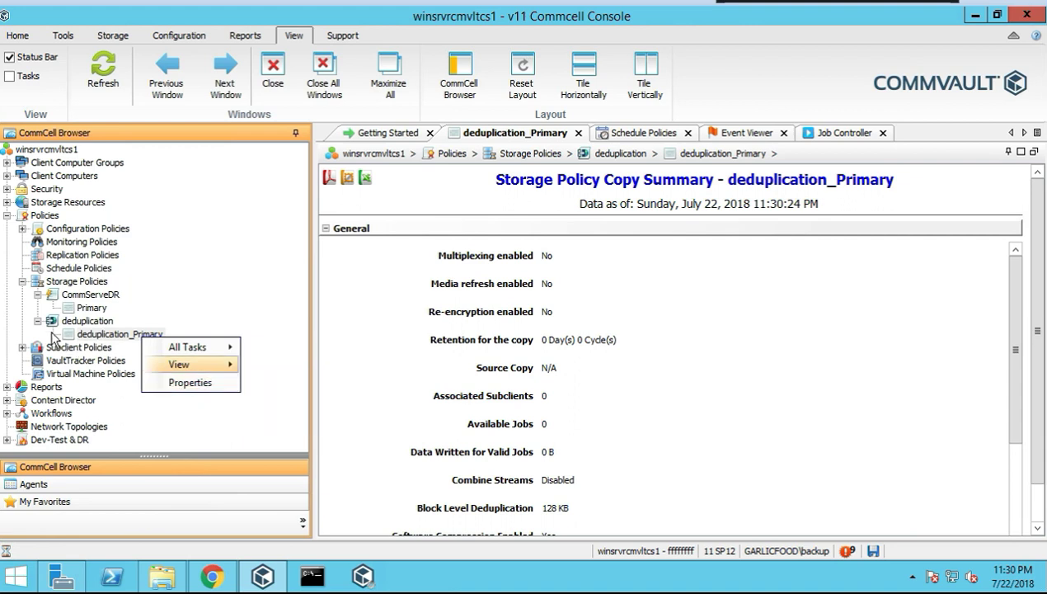
pyautogui.click(22, 287)
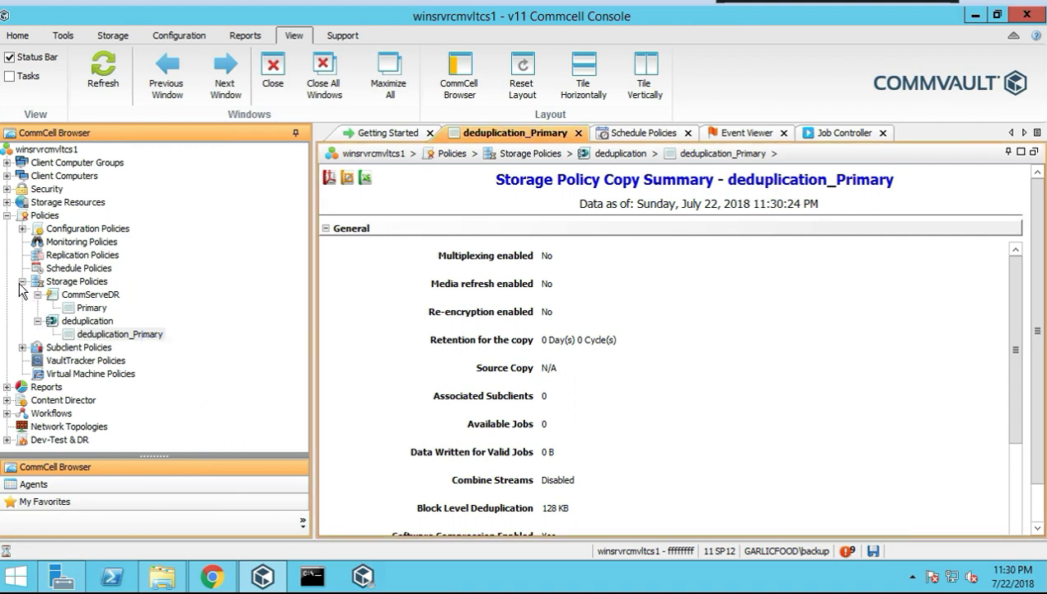
pyautogui.click(22, 281)
pyautogui.rightClick(98, 294)
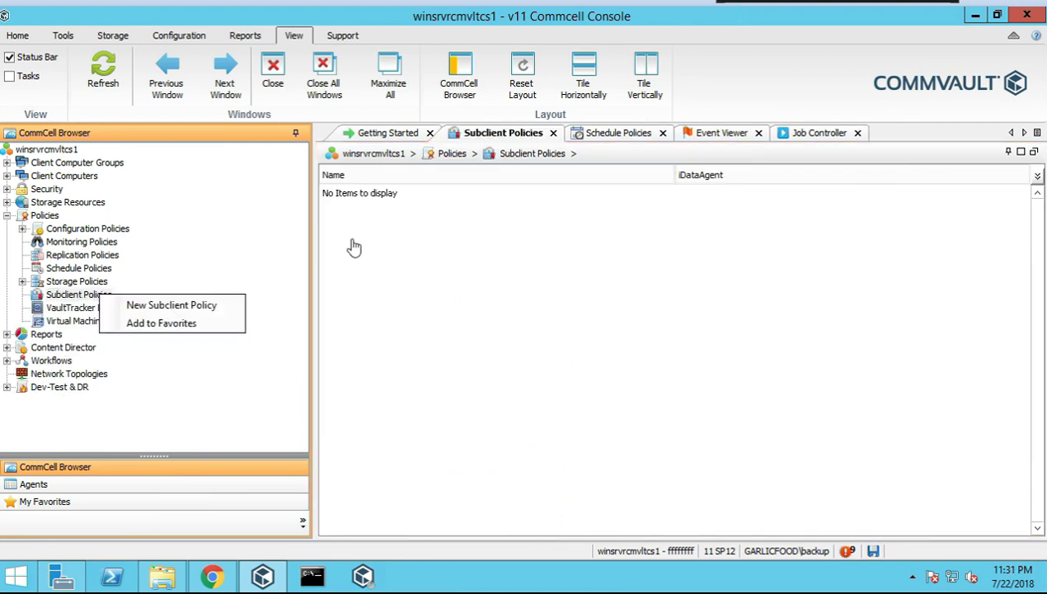
# Start a new subclient policy named 'test' for the Windows File System agent
pyautogui.rightClick(80, 294)
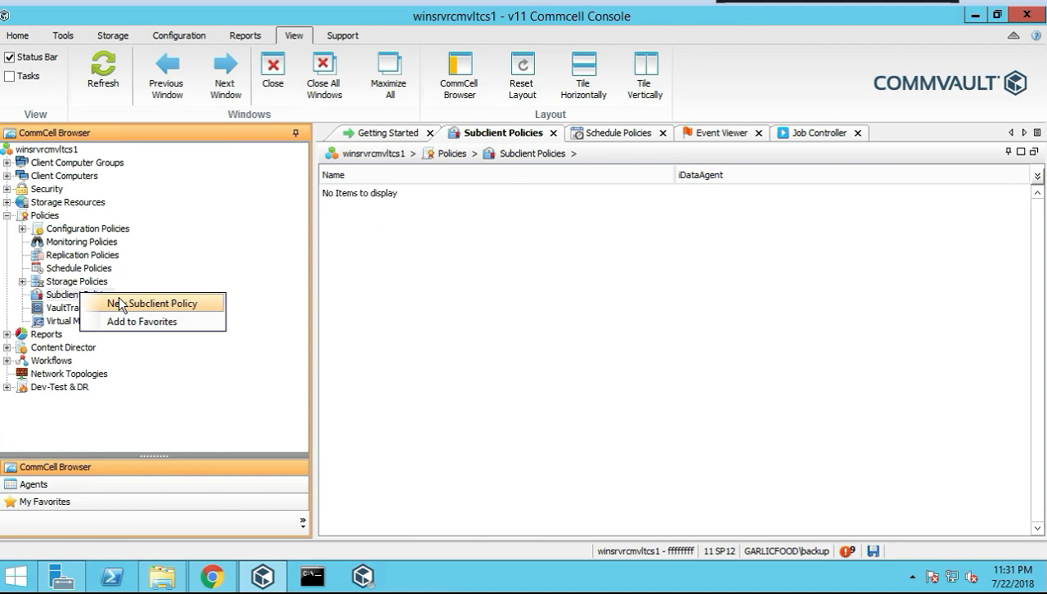
pyautogui.click(124, 303)
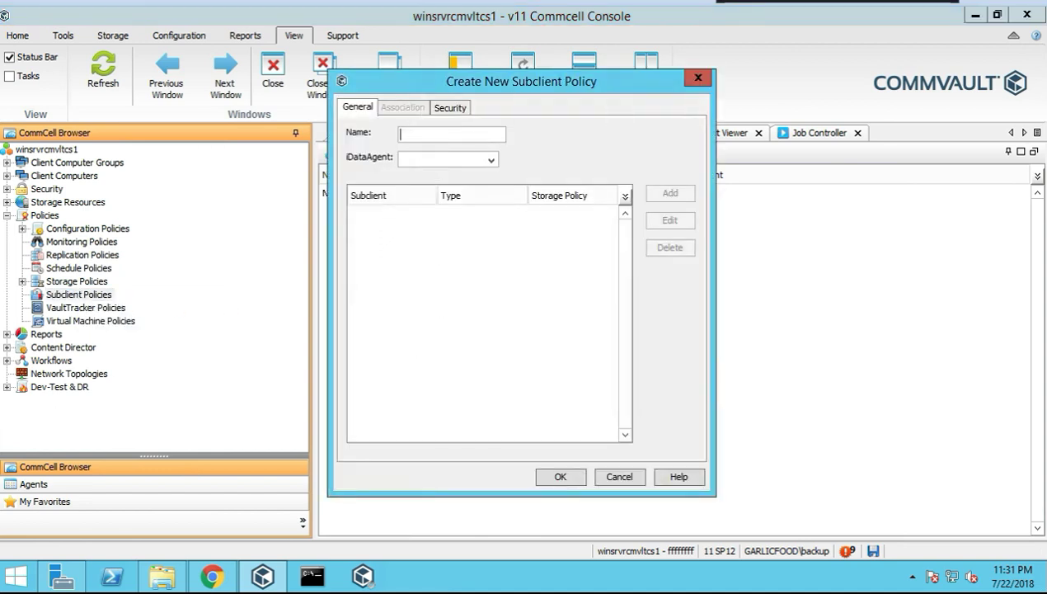
pyautogui.click(491, 161)
pyautogui.click(465, 174)
pyautogui.click(491, 159)
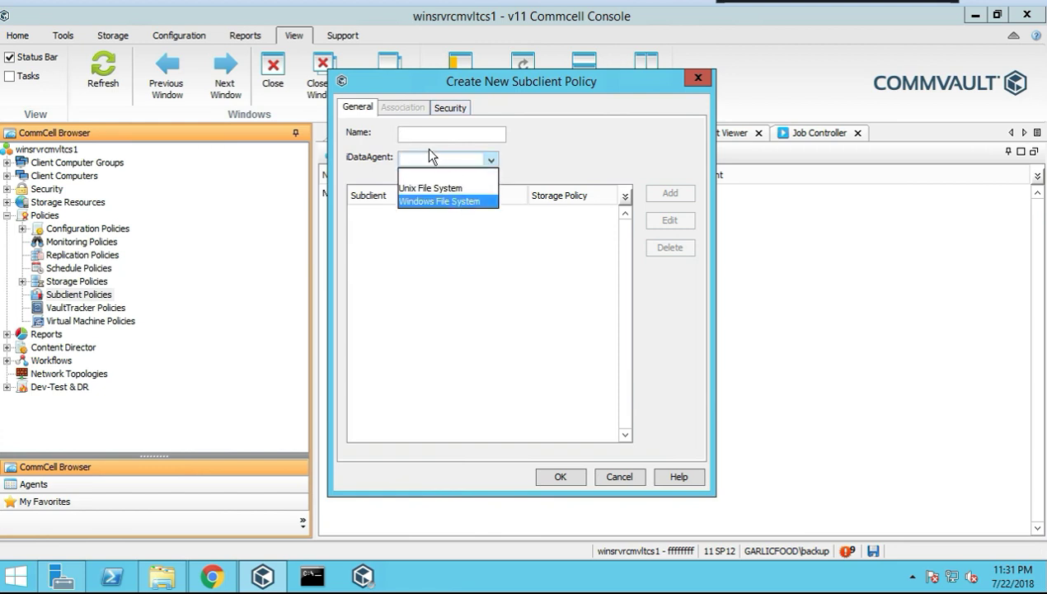
pyautogui.click(440, 201)
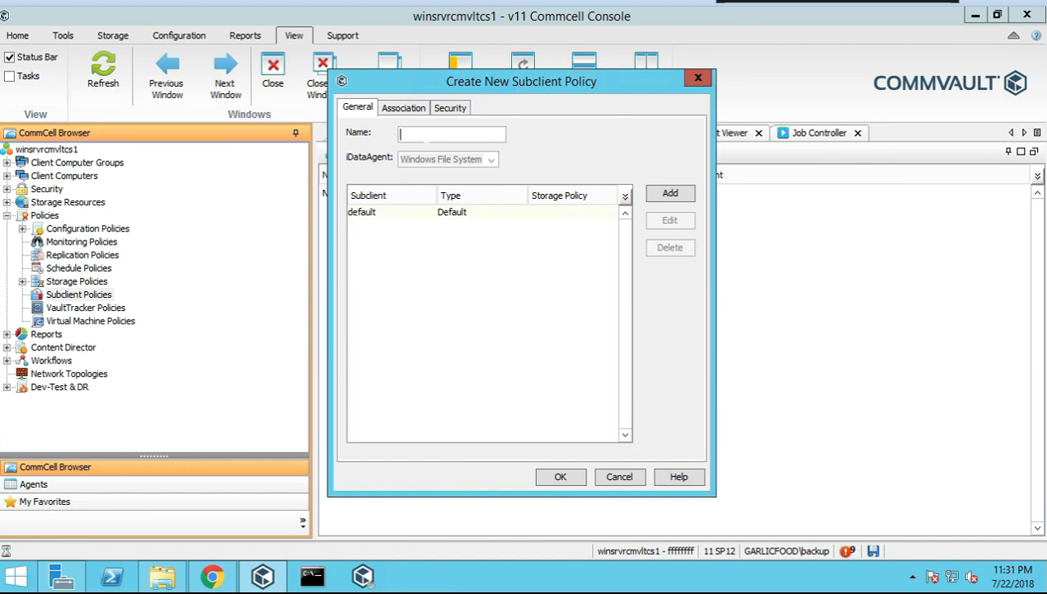
pyautogui.write('test')
# Associate winsrvrcmvltma1's defaultBackupSet, attempt saving, and dismiss the missing storage policy error
pyautogui.click(403, 108)
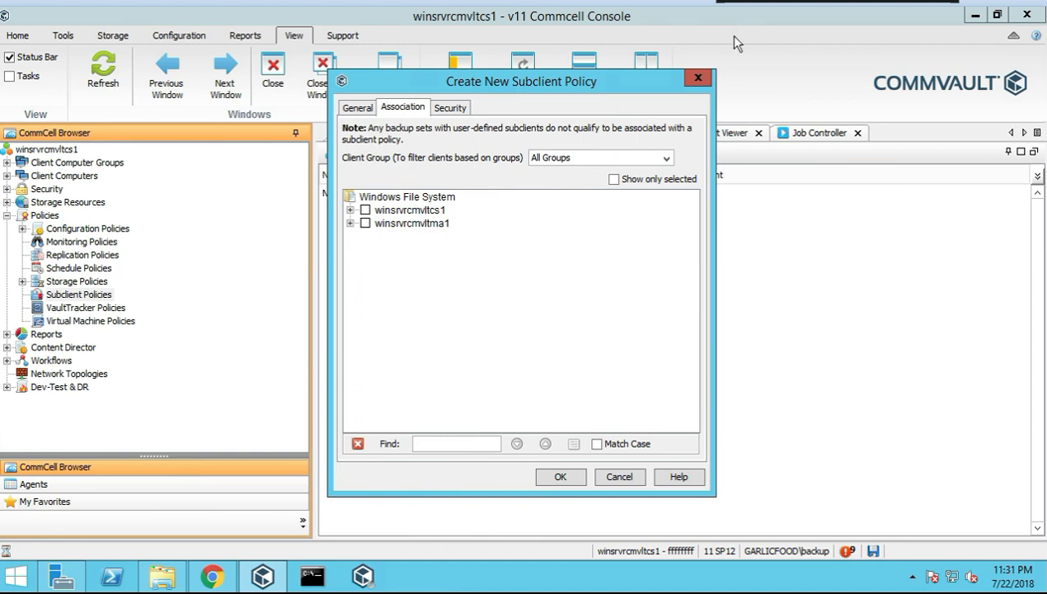
pyautogui.doubleClick(404, 221)
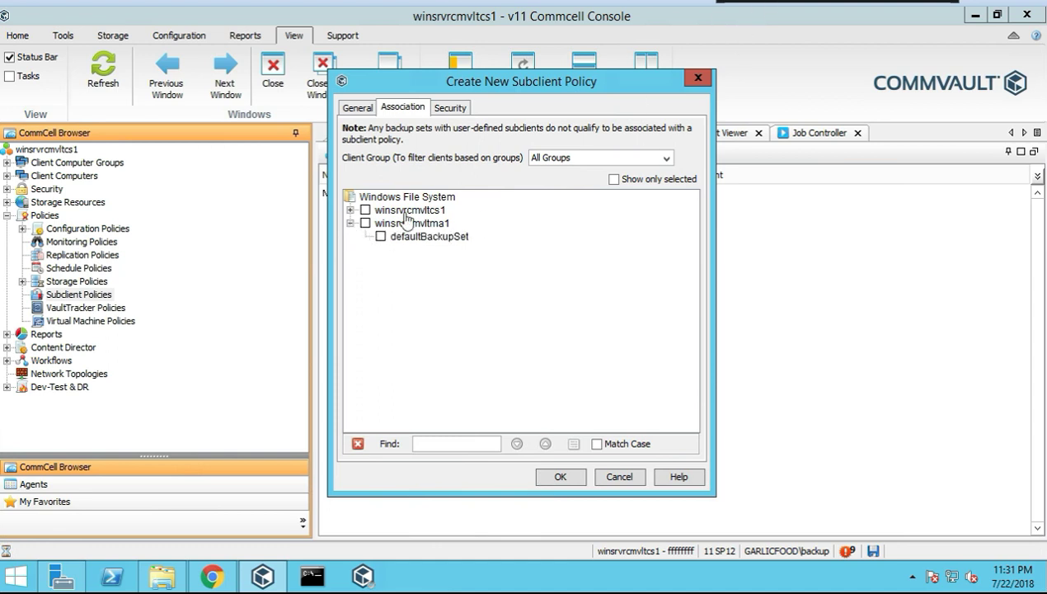
pyautogui.click(381, 237)
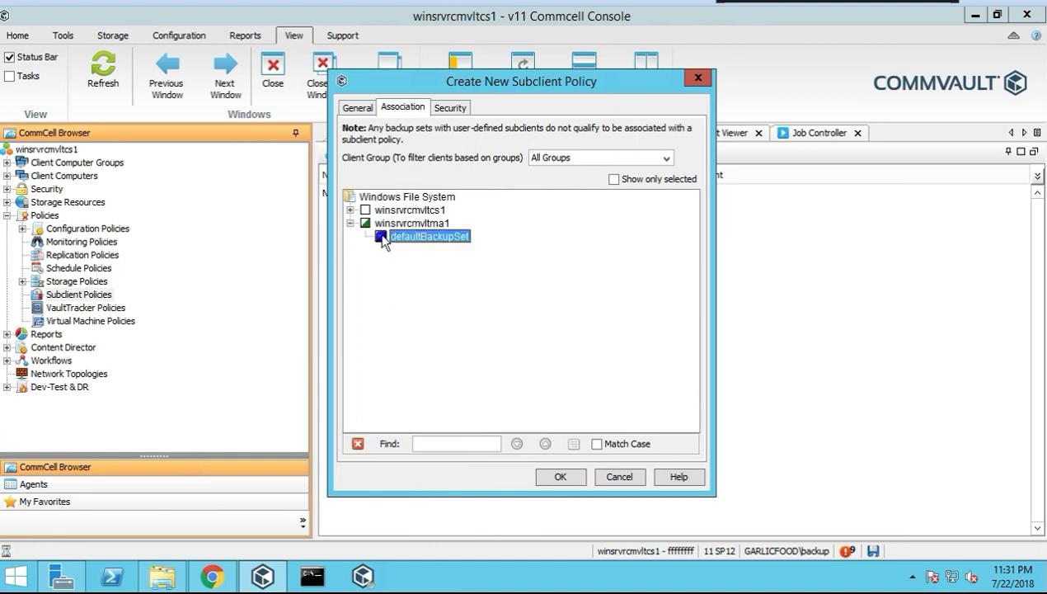
pyautogui.click(432, 108)
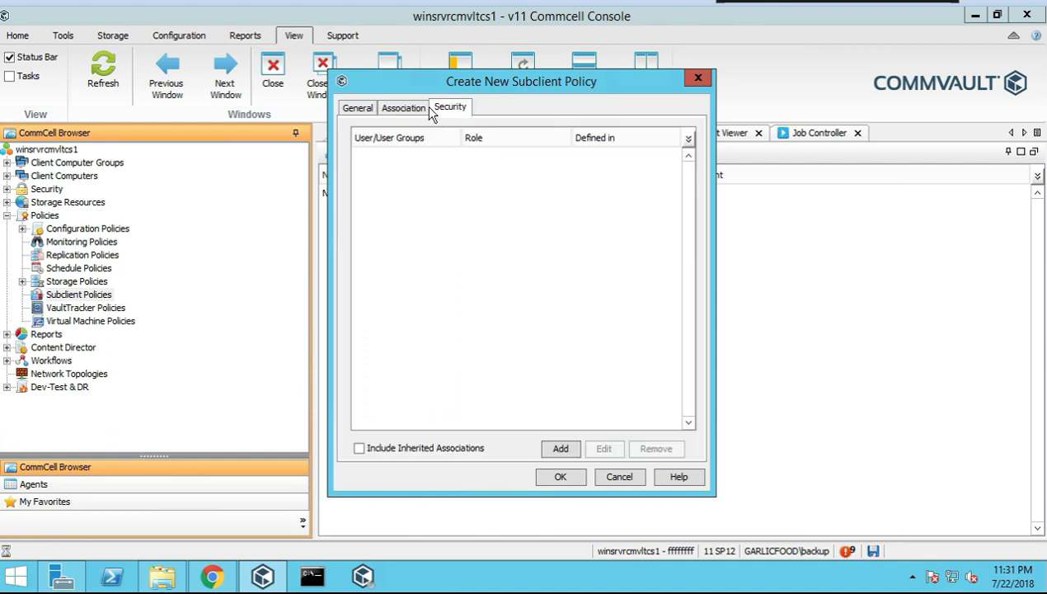
pyautogui.click(561, 478)
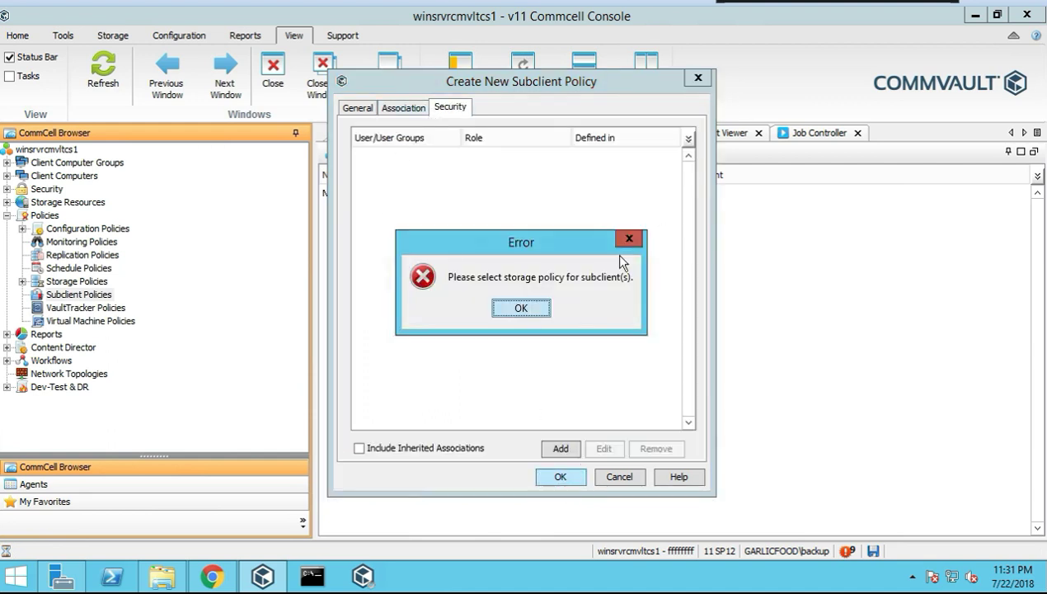
pyautogui.click(520, 309)
# Check the client group filter and the default subclient's storage policy choices, leaving both unchanged
pyautogui.click(388, 108)
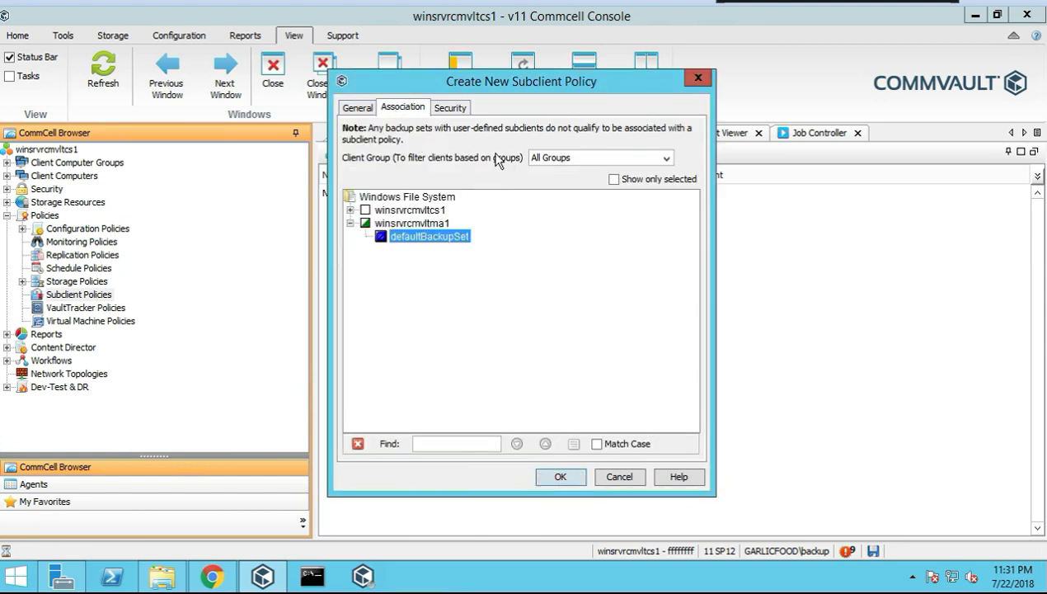
pyautogui.click(568, 151)
pyautogui.click(568, 152)
pyautogui.click(358, 108)
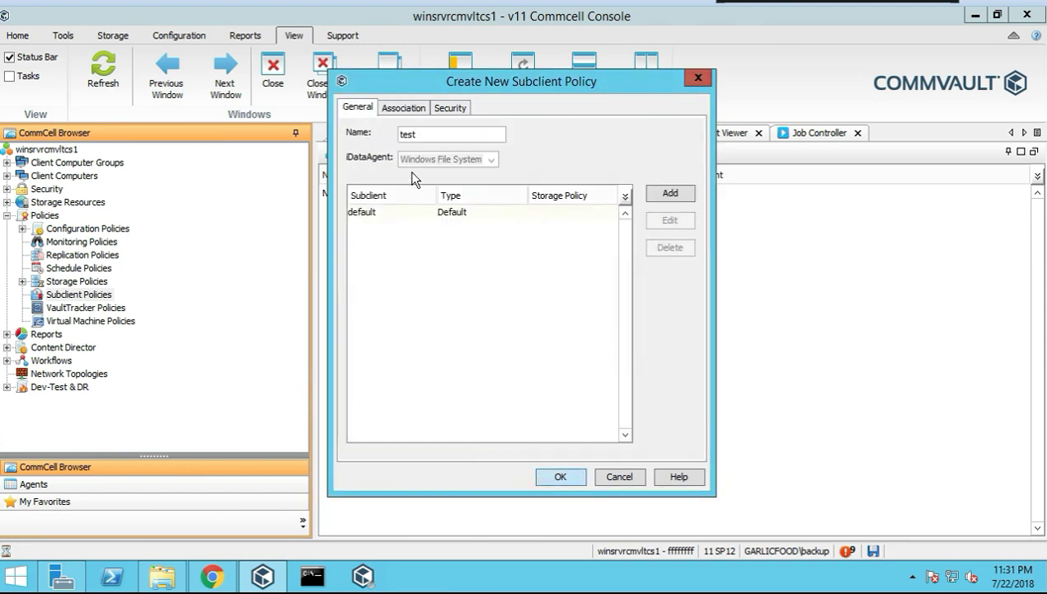
pyautogui.click(392, 214)
pyautogui.click(601, 214)
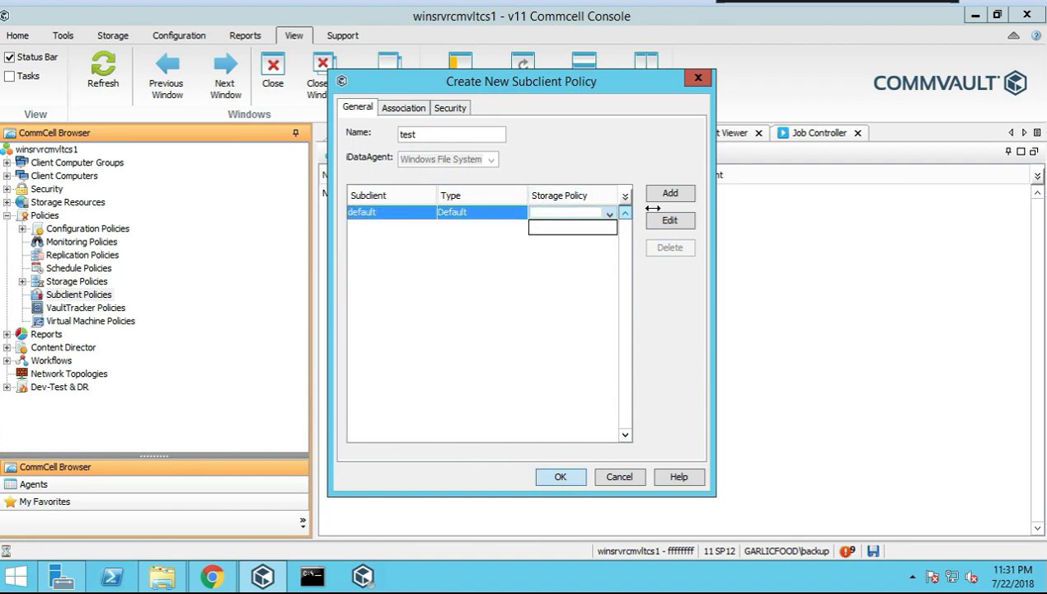
pyautogui.click(607, 212)
pyautogui.click(660, 218)
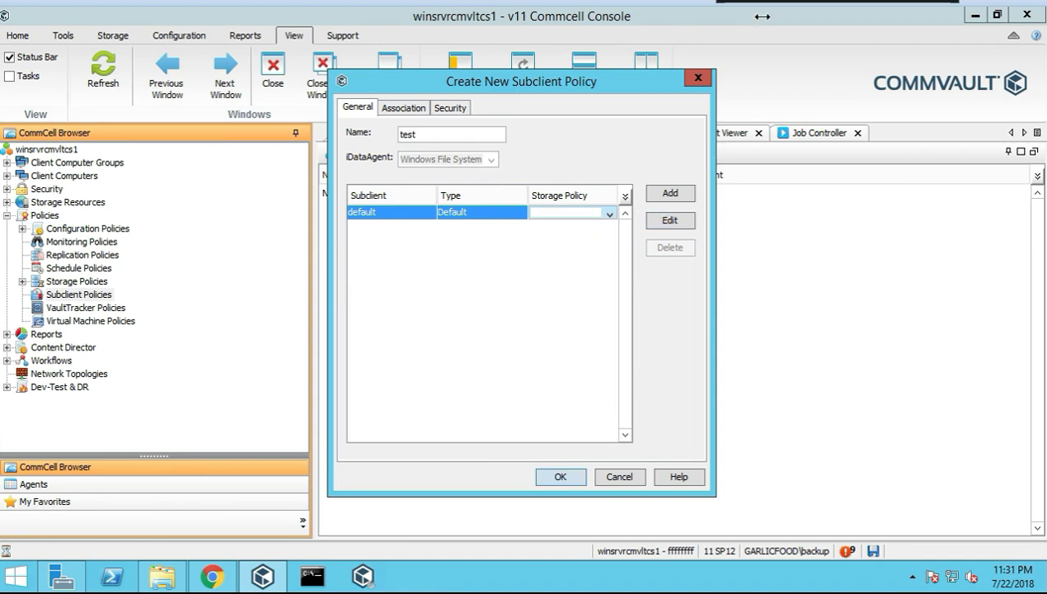
# Add a new subclient and review its content, storage device, compression and deduplication settings
pyautogui.click(669, 193)
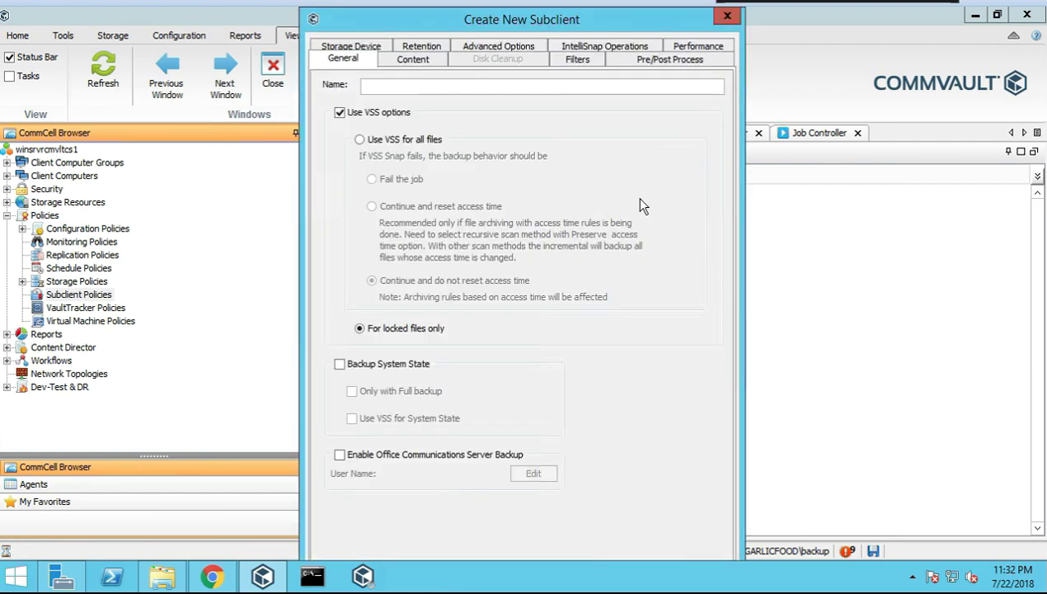
pyautogui.click(401, 64)
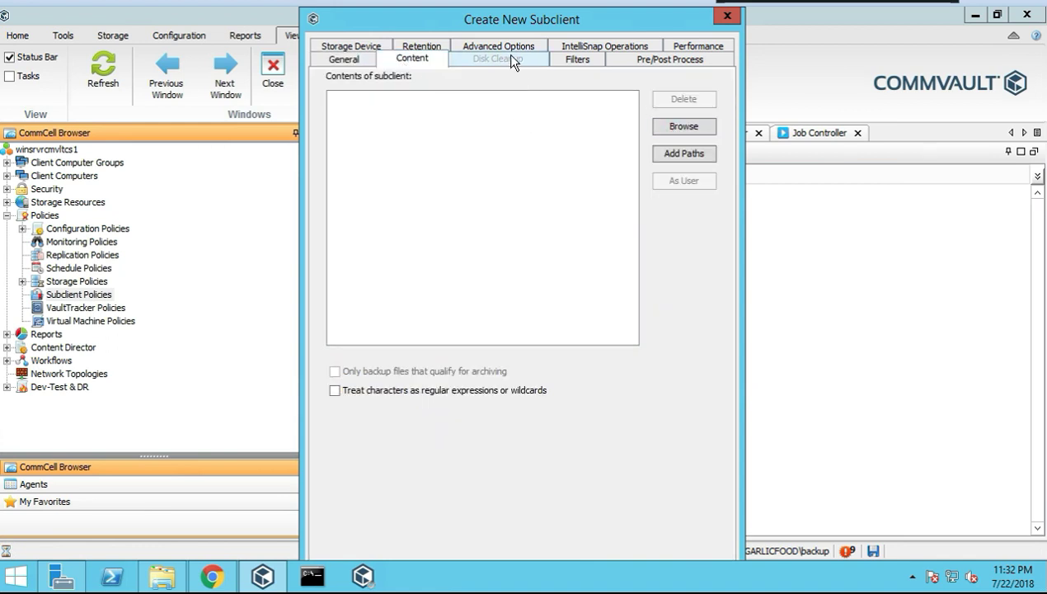
pyautogui.click(369, 48)
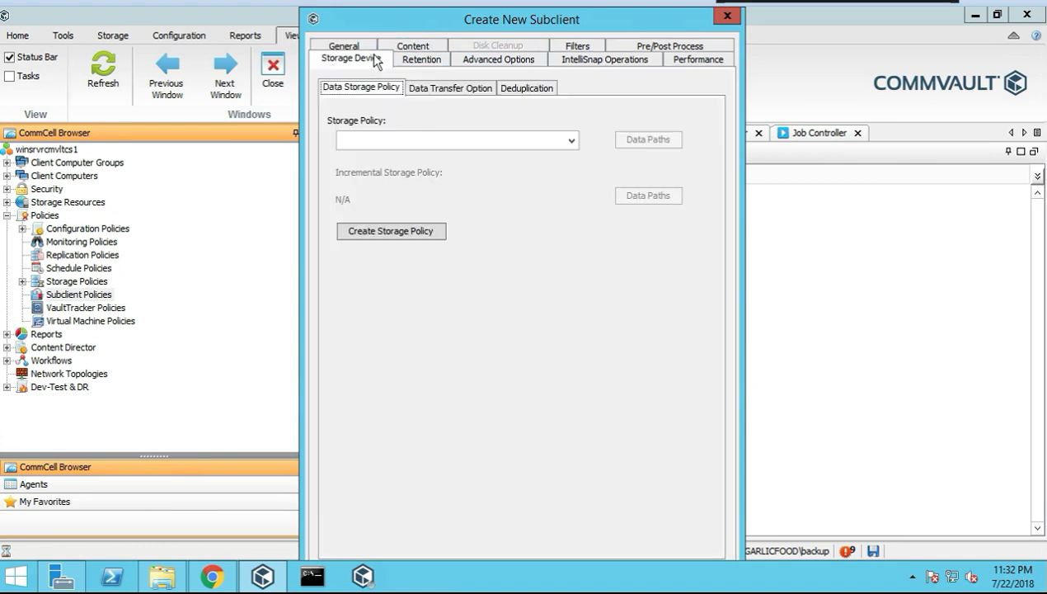
pyautogui.click(571, 140)
pyautogui.click(495, 136)
pyautogui.click(438, 94)
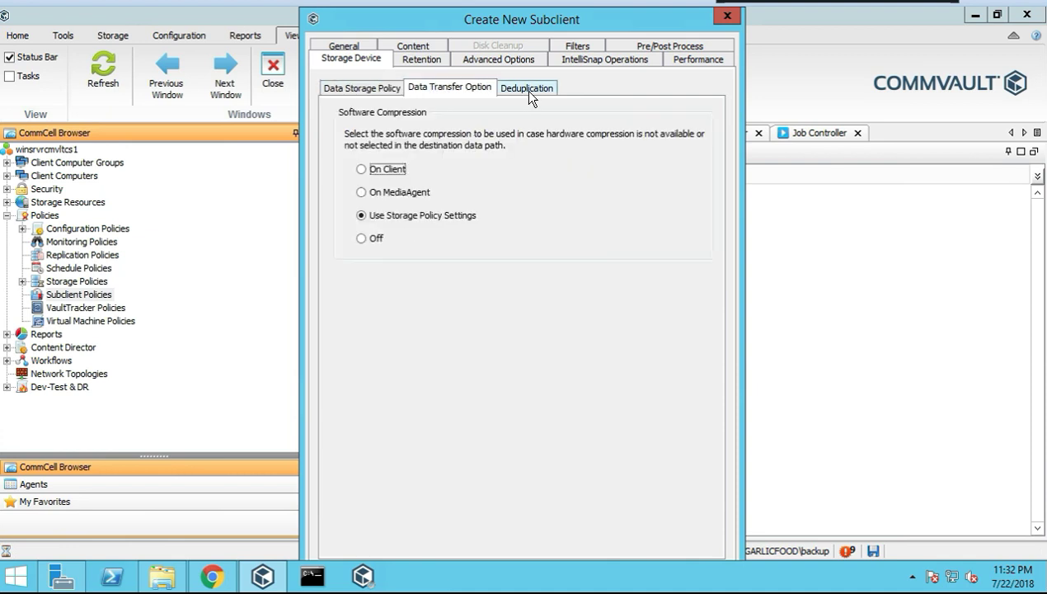
pyautogui.click(528, 91)
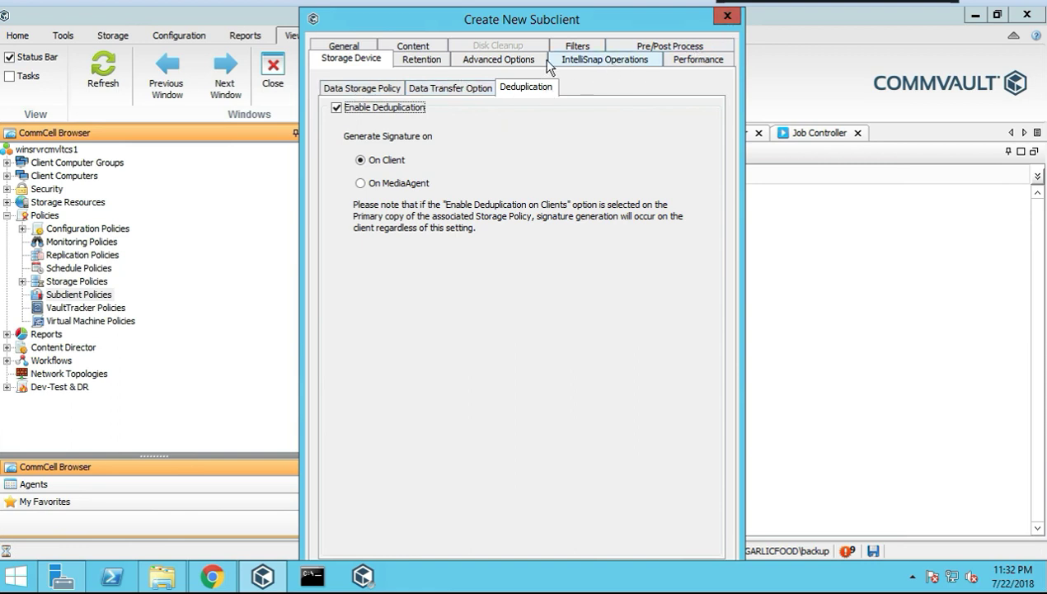
# Review the subclient's retention, advanced, IntelliSnap and performance settings, then return to General
pyautogui.click(413, 66)
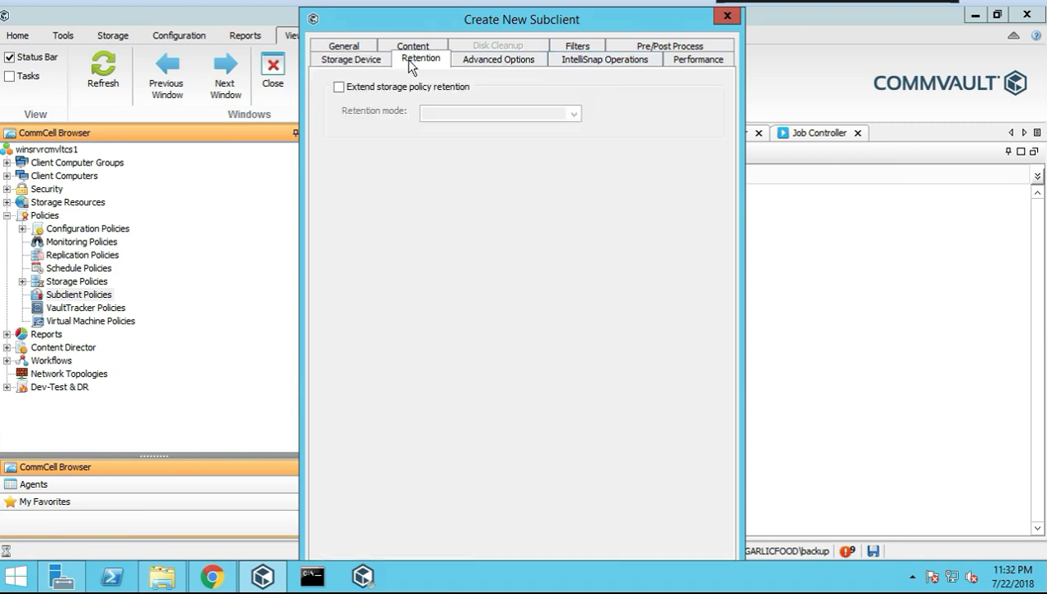
pyautogui.click(503, 64)
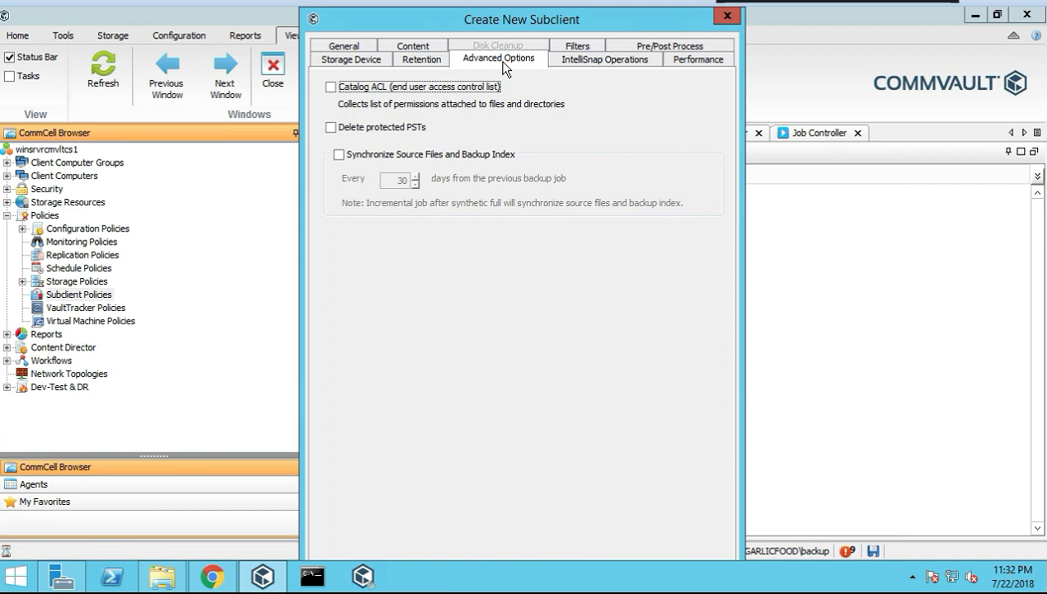
pyautogui.click(587, 61)
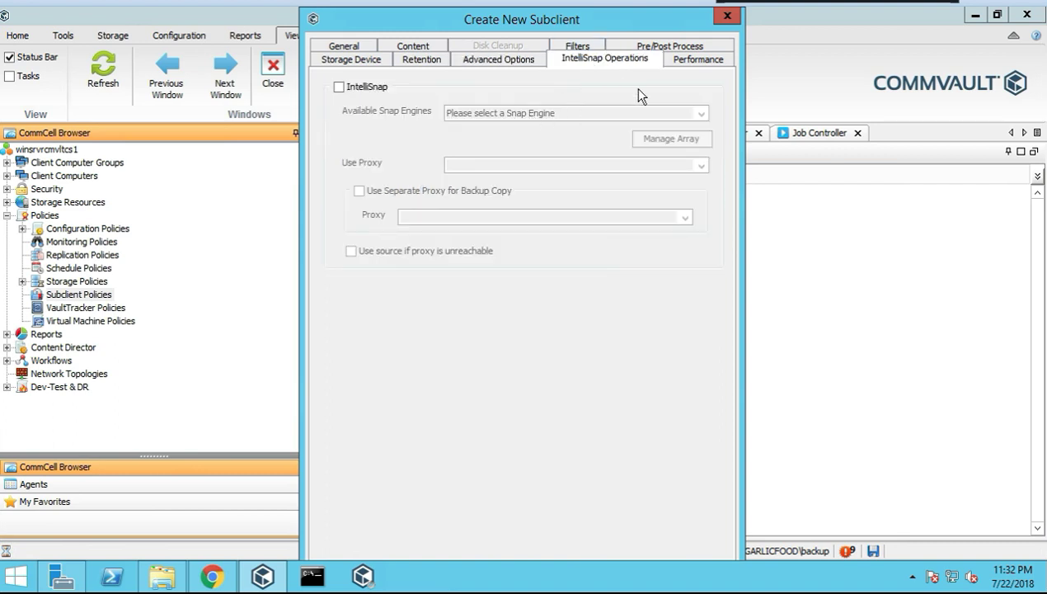
pyautogui.click(686, 62)
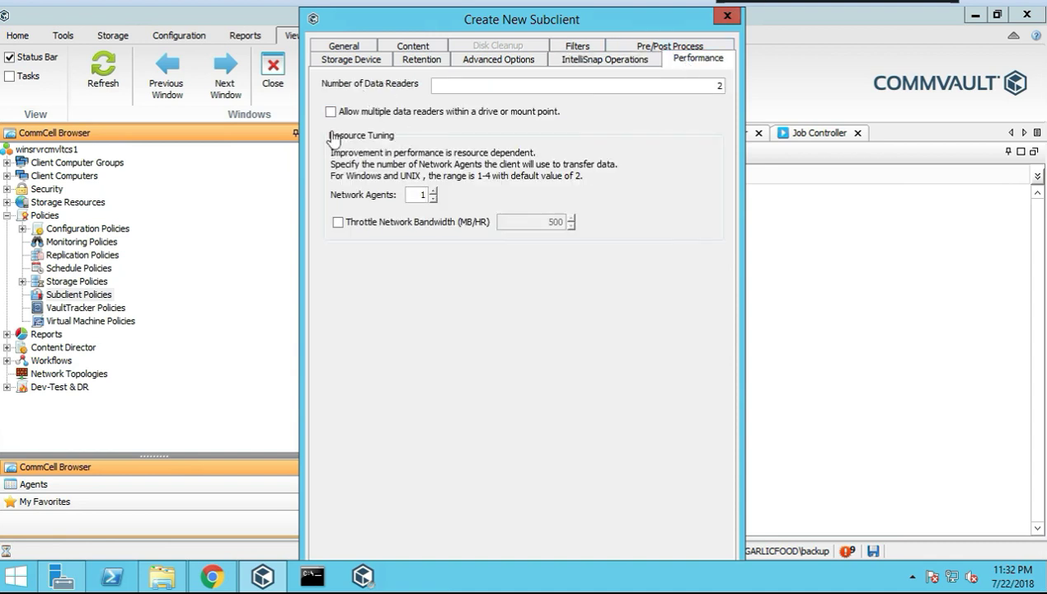
pyautogui.click(336, 51)
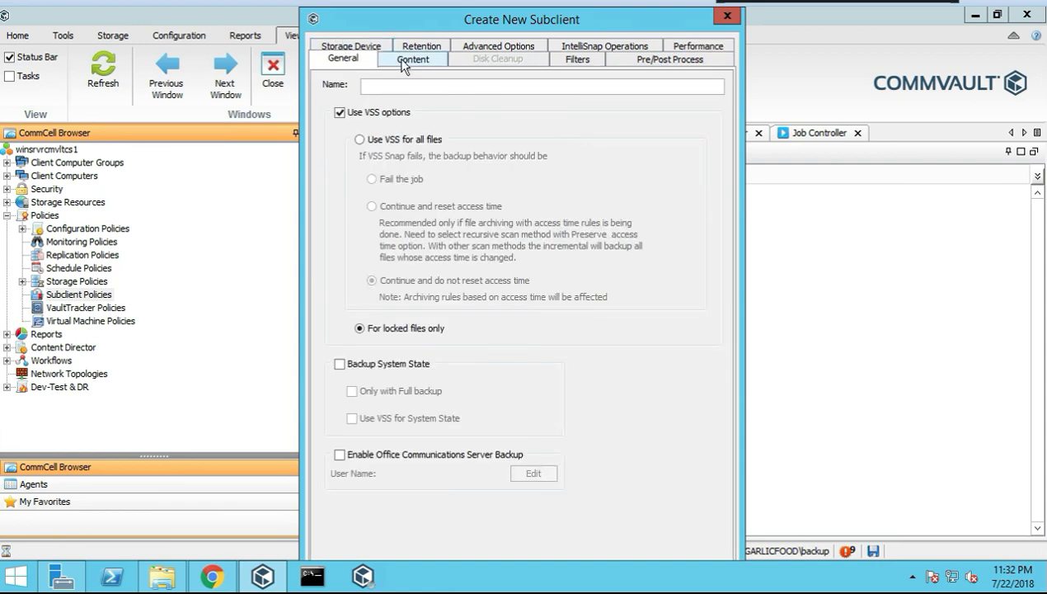
# Add d:\ as the subclient's content, correcting the rejected d:/ path, then view the Filters settings
pyautogui.click(404, 64)
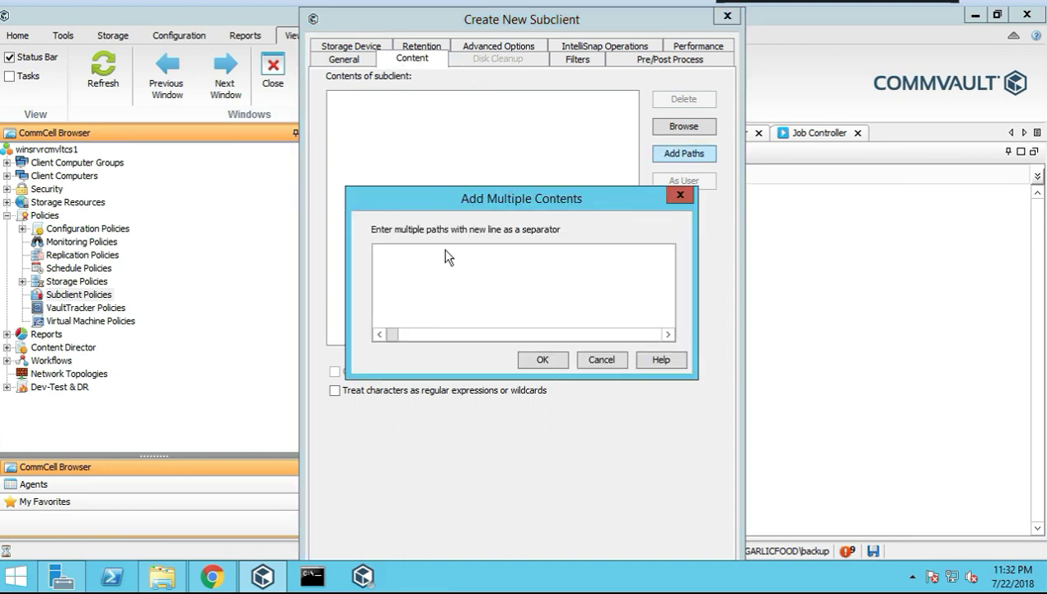
pyautogui.write('d:/')
pyautogui.click(544, 360)
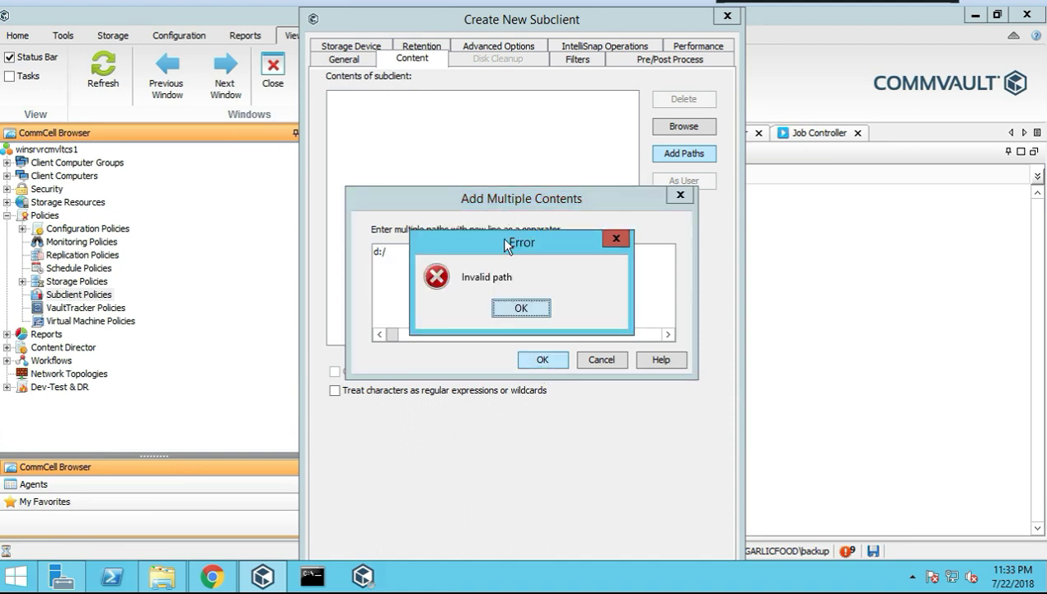
pyautogui.click(505, 305)
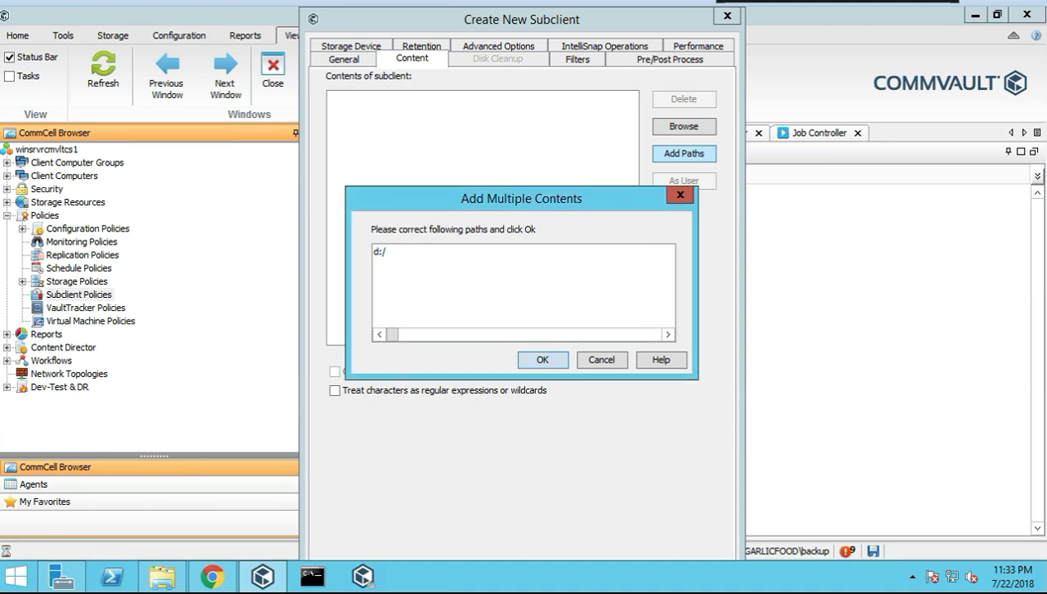
pyautogui.press('BackSpace')
pyautogui.write('\\')
pyautogui.click(540, 360)
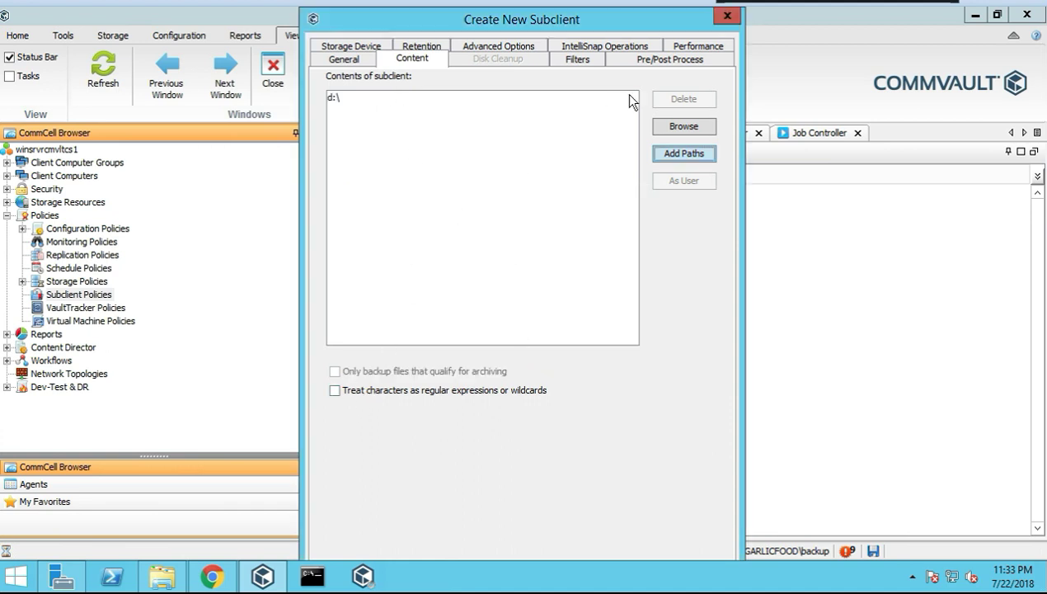
pyautogui.click(576, 59)
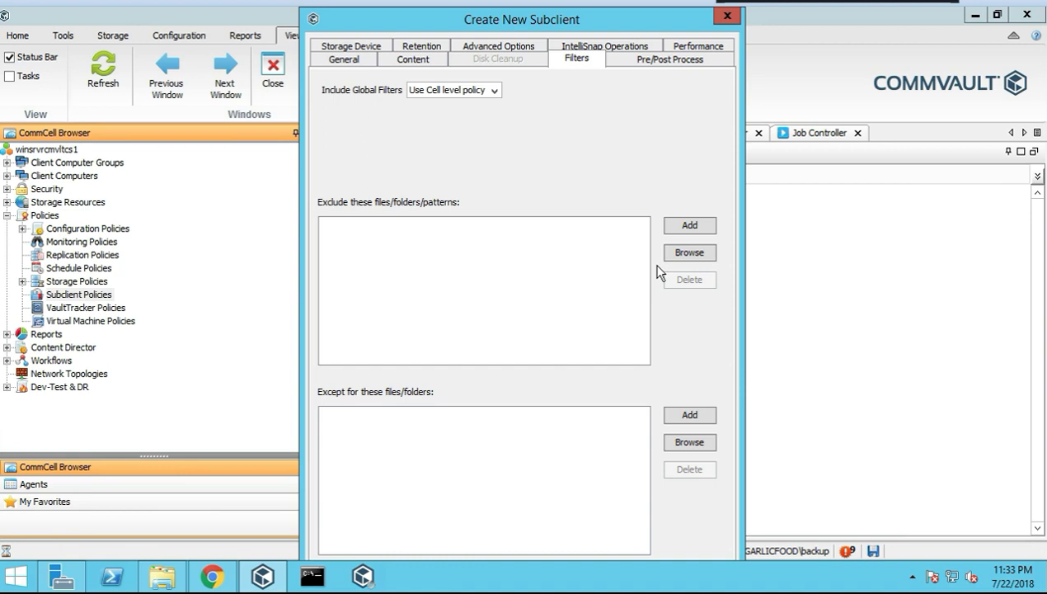
# Set Include Global Filters to ON for the new subclient
pyautogui.click(495, 90)
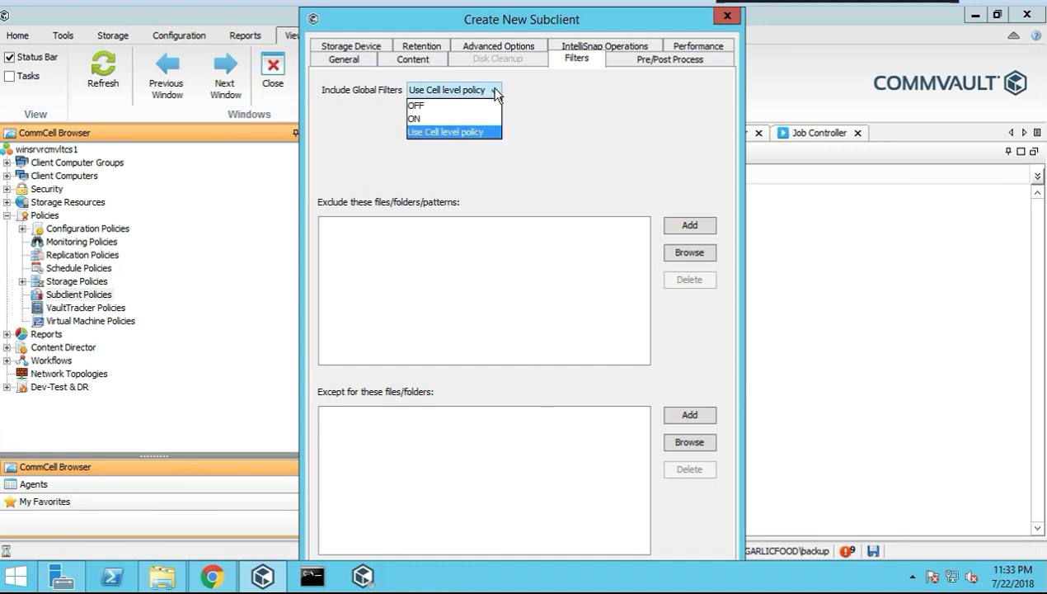
pyautogui.click(590, 96)
pyautogui.click(479, 89)
pyautogui.click(420, 120)
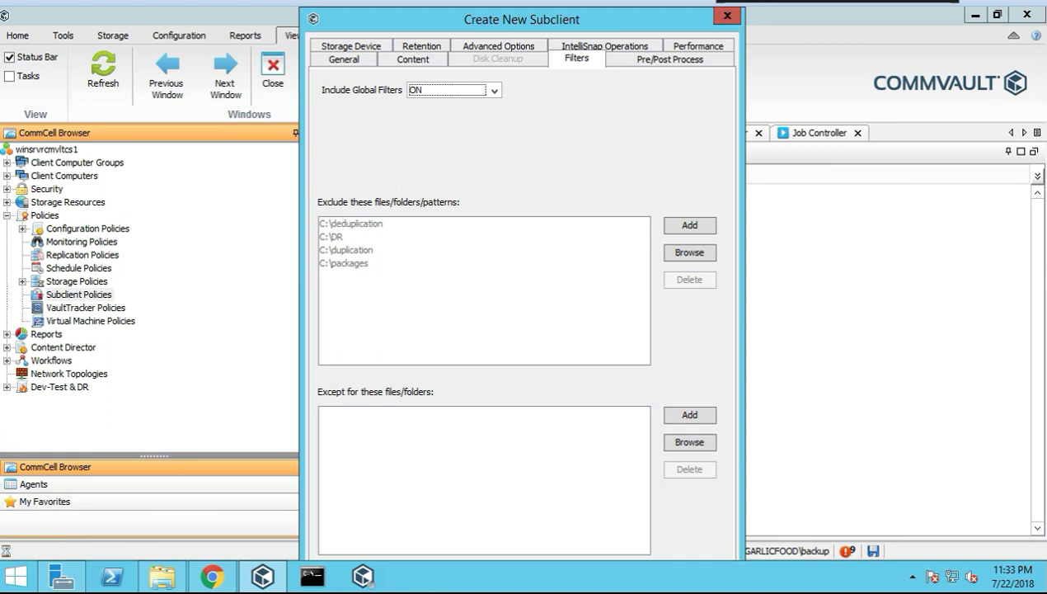
# Discard the new subclient and close the subclient policy dialog without saving
pyautogui.click(687, 42)
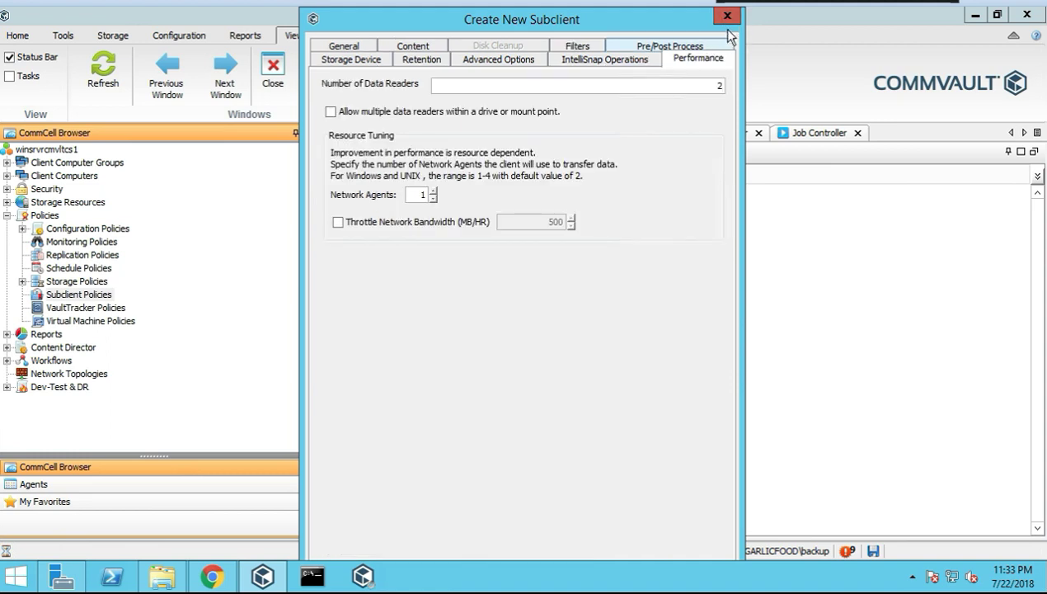
pyautogui.click(728, 16)
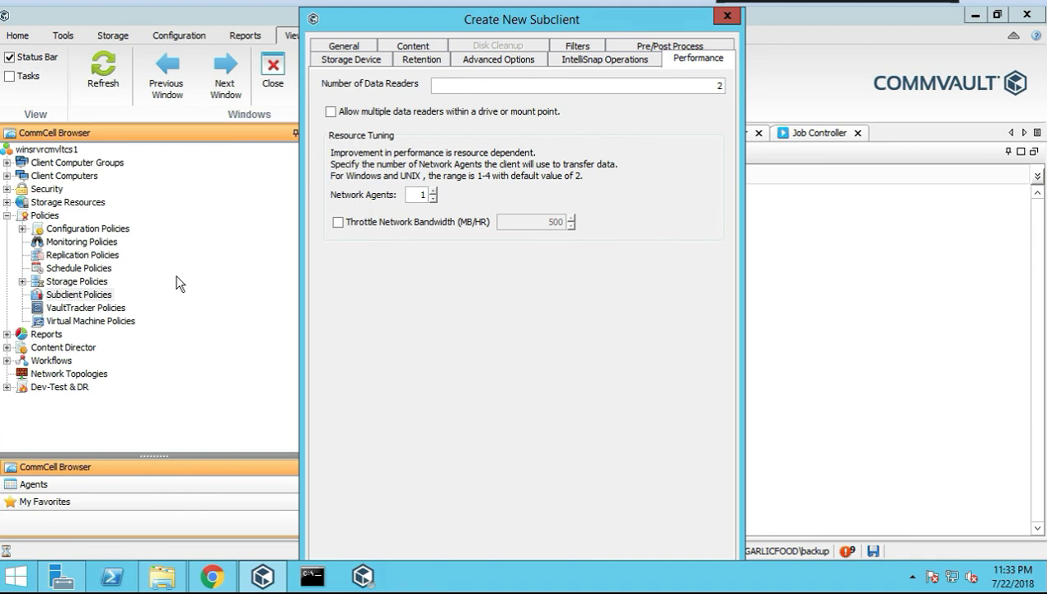
pyautogui.click(699, 79)
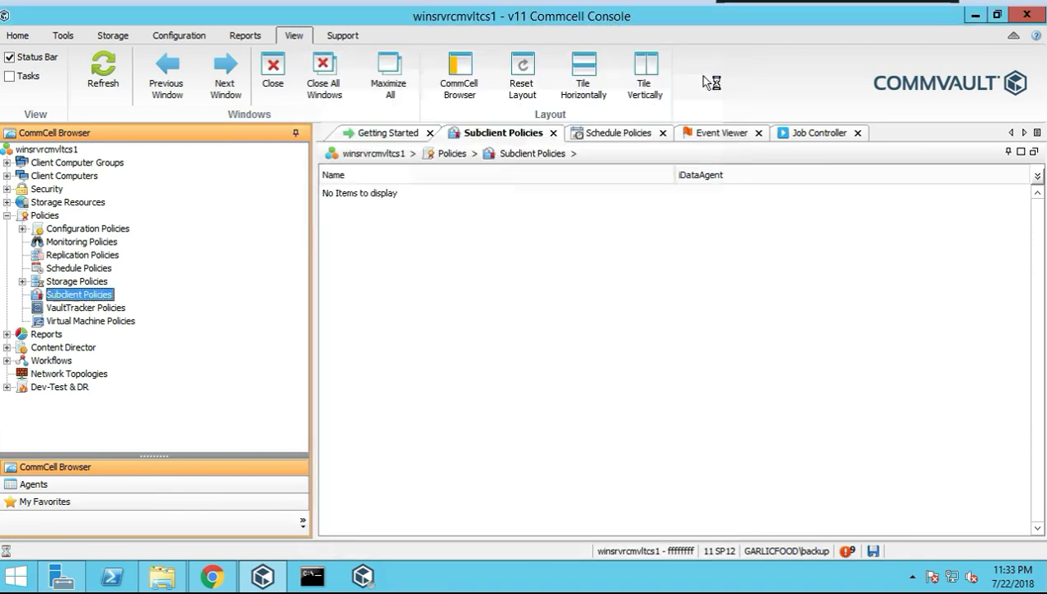
# Open the VaultTracker Policies schedules, showing DR Backup Full and Data Aging
pyautogui.click(91, 312)
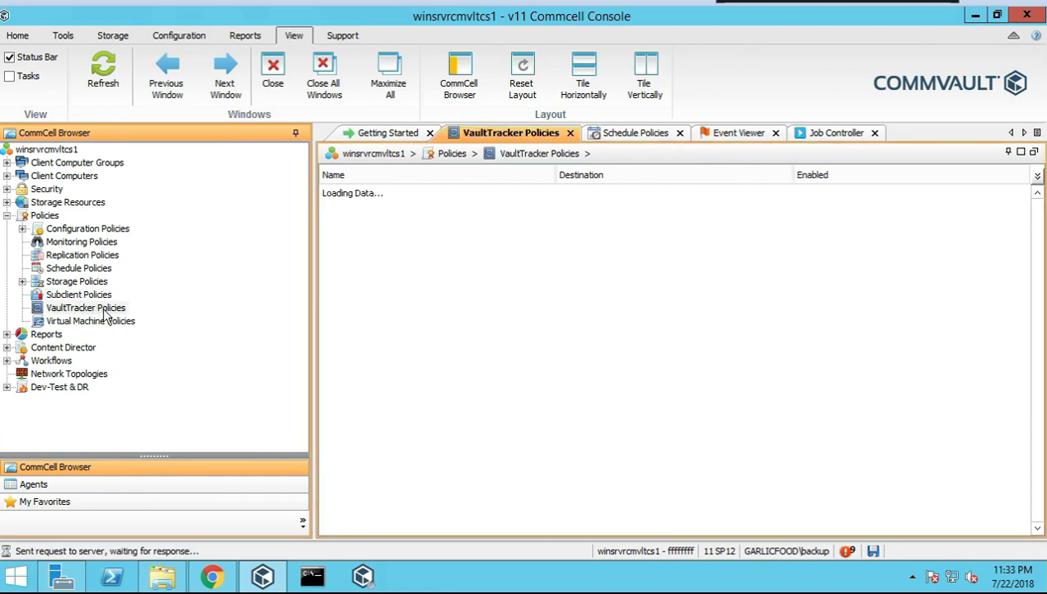
pyautogui.rightClick(104, 311)
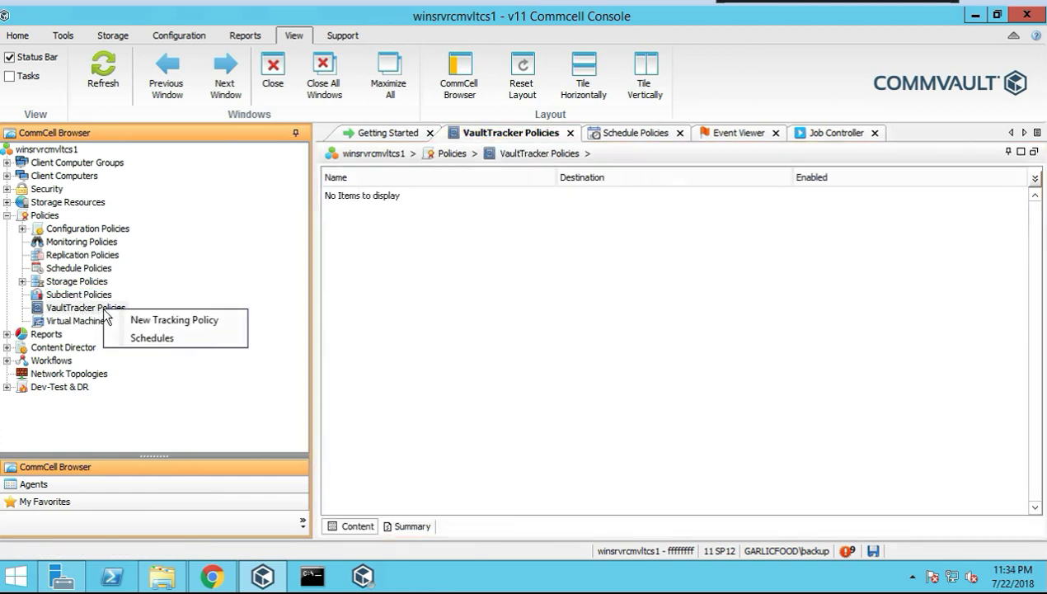
pyautogui.click(163, 337)
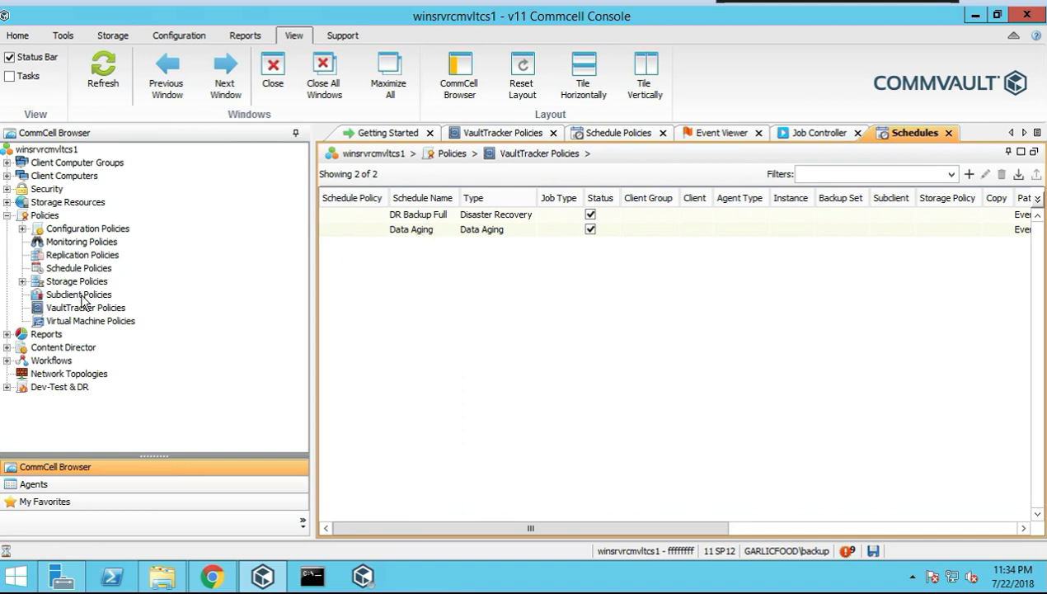
pyautogui.click(410, 231)
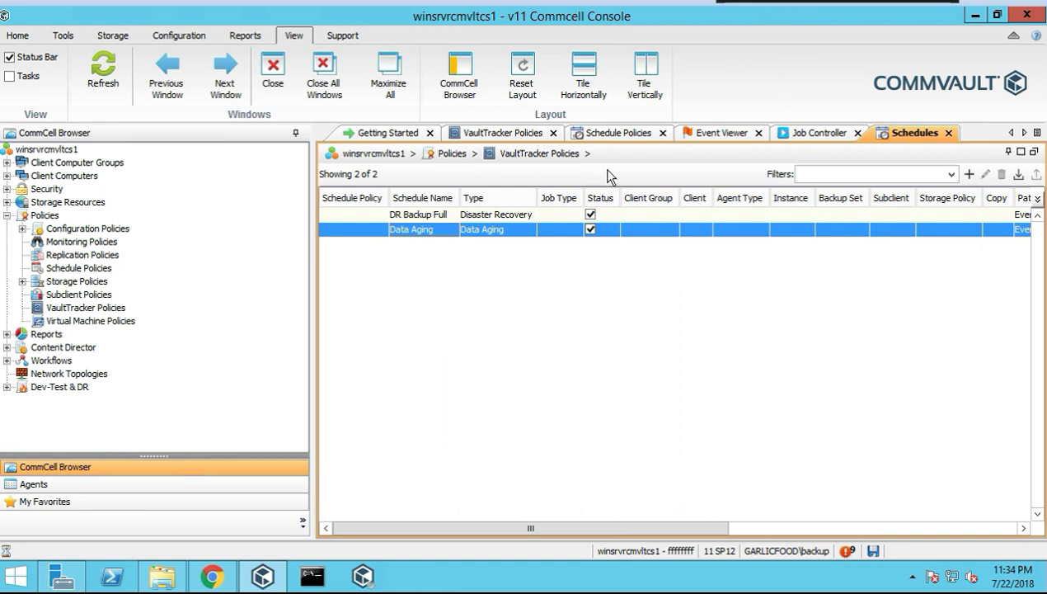
pyautogui.click(409, 216)
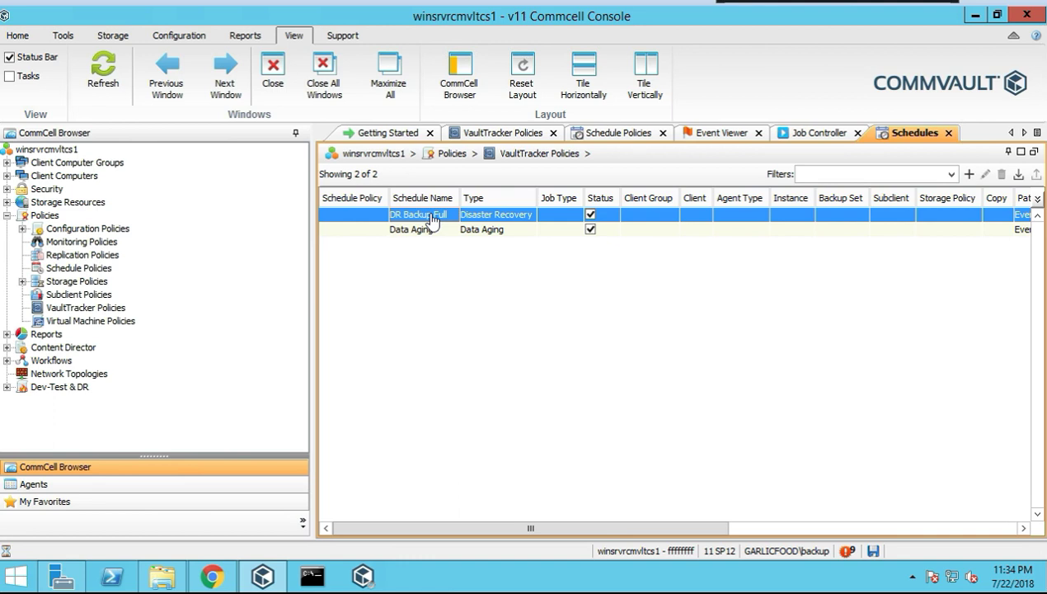
pyautogui.doubleClick(396, 231)
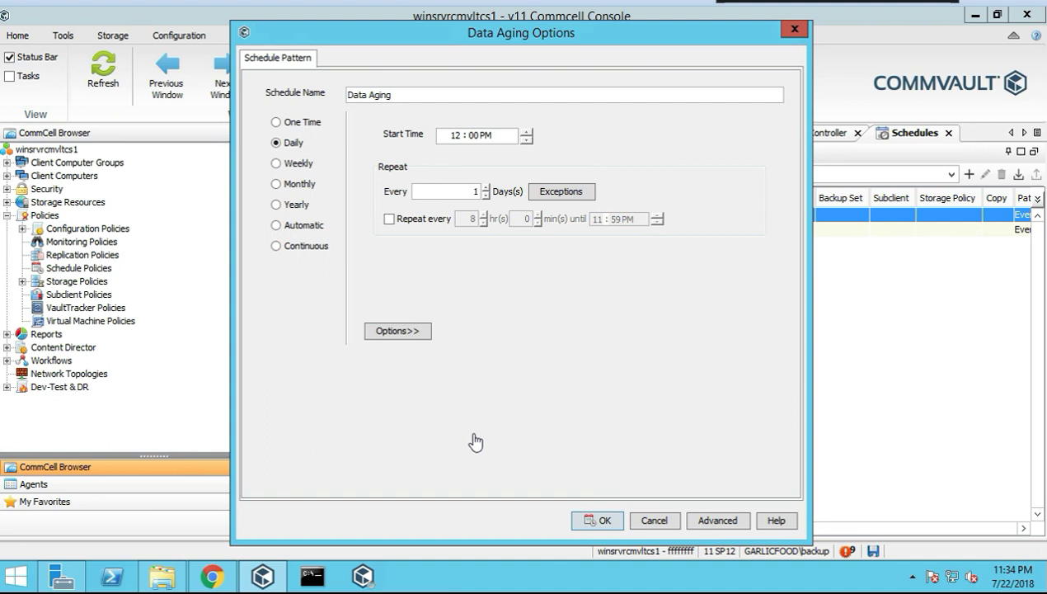
pyautogui.click(658, 517)
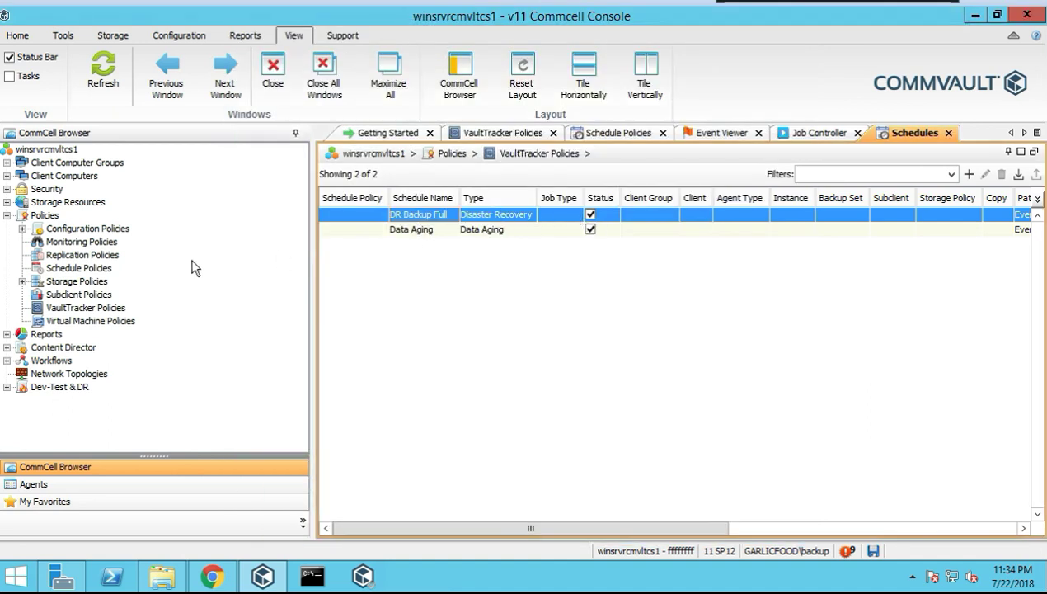
# Start a new tracking policy named 'test' with description 'test'
pyautogui.click(104, 311)
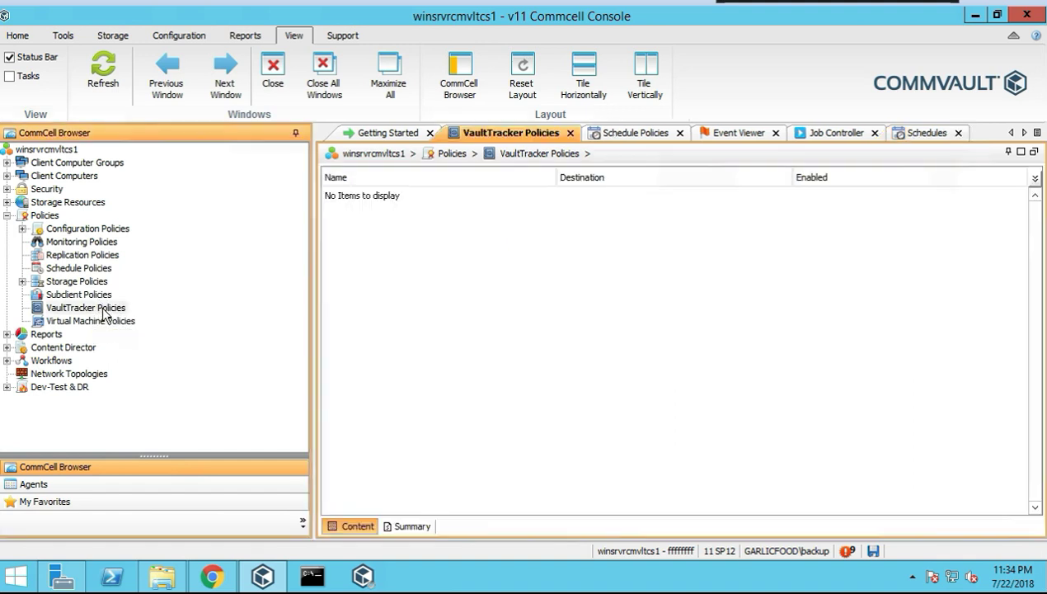
pyautogui.rightClick(105, 314)
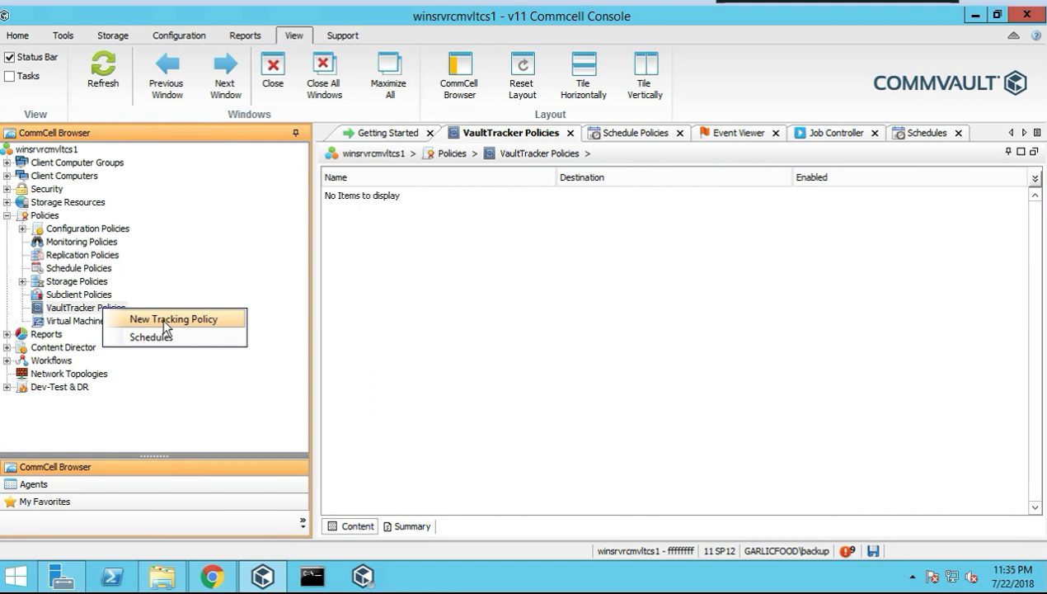
pyautogui.click(517, 296)
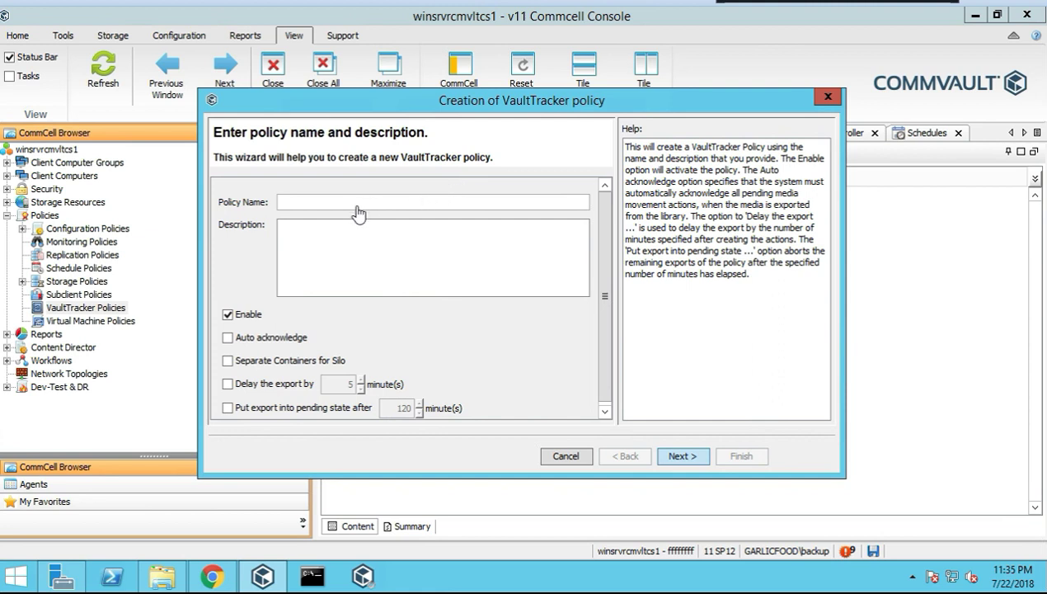
pyautogui.write('est')
pyautogui.press('Tab')
pyautogui.write('test')
# Advance to the policy type and keep Export Media instead of Due back for reuse
pyautogui.click(679, 454)
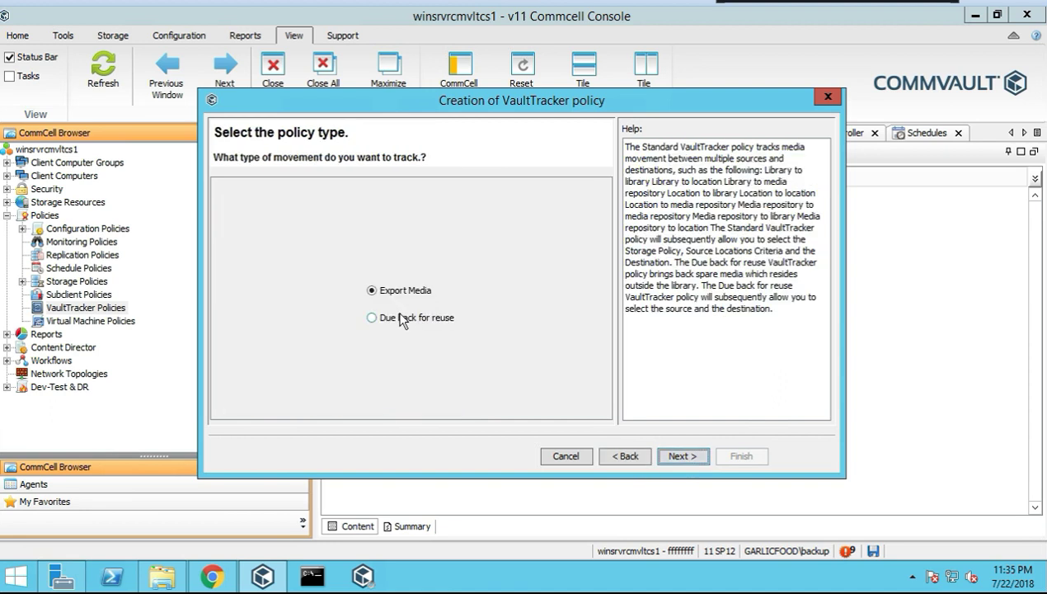
pyautogui.click(372, 319)
pyautogui.click(380, 294)
# Select the tape library under Media Repository as the source and advance past media status
pyautogui.click(689, 458)
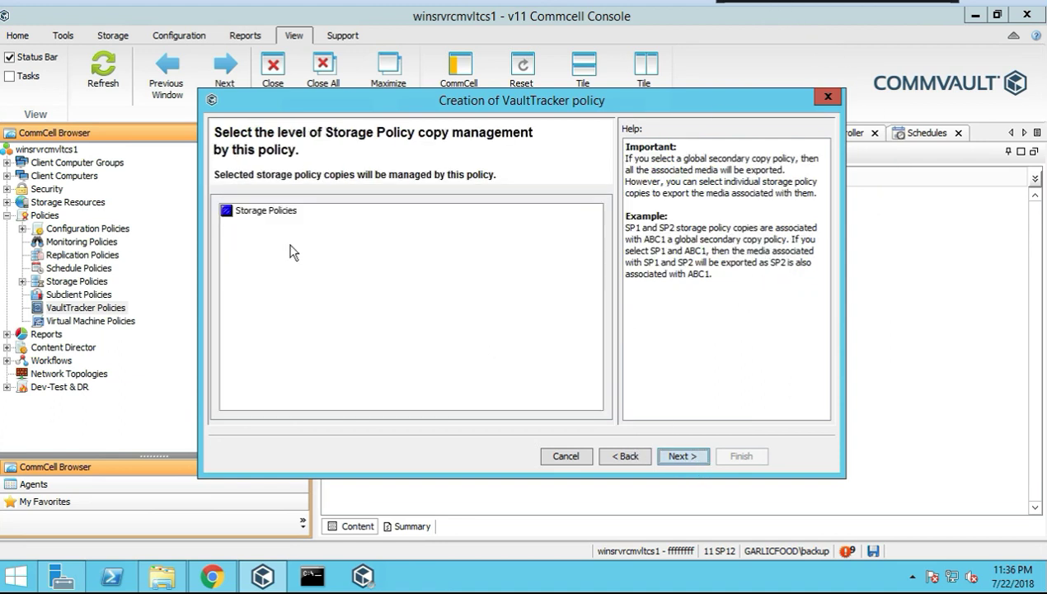
pyautogui.click(677, 456)
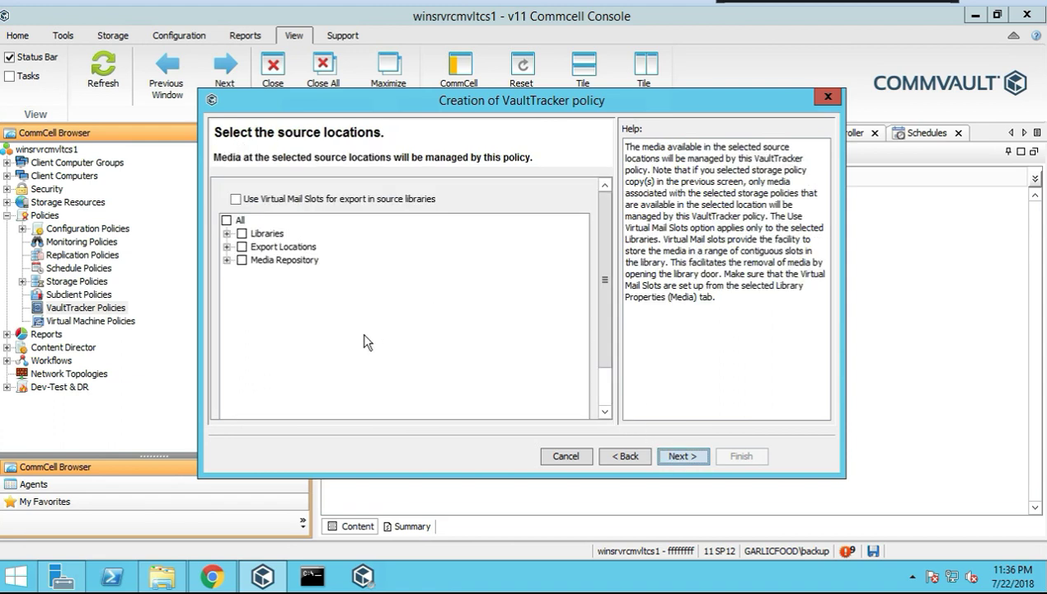
pyautogui.click(226, 233)
pyautogui.click(227, 260)
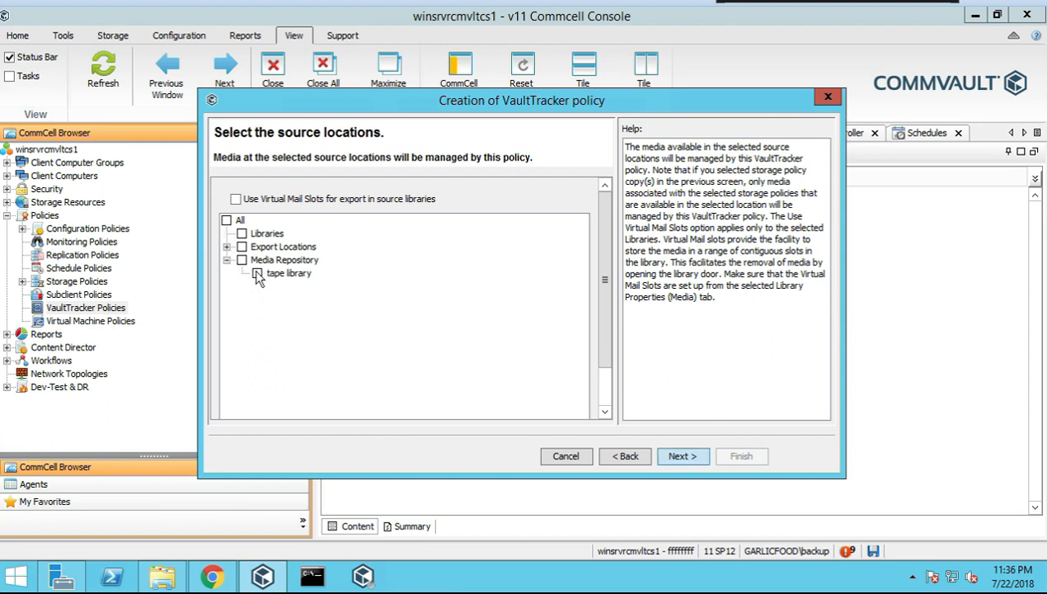
pyautogui.click(257, 273)
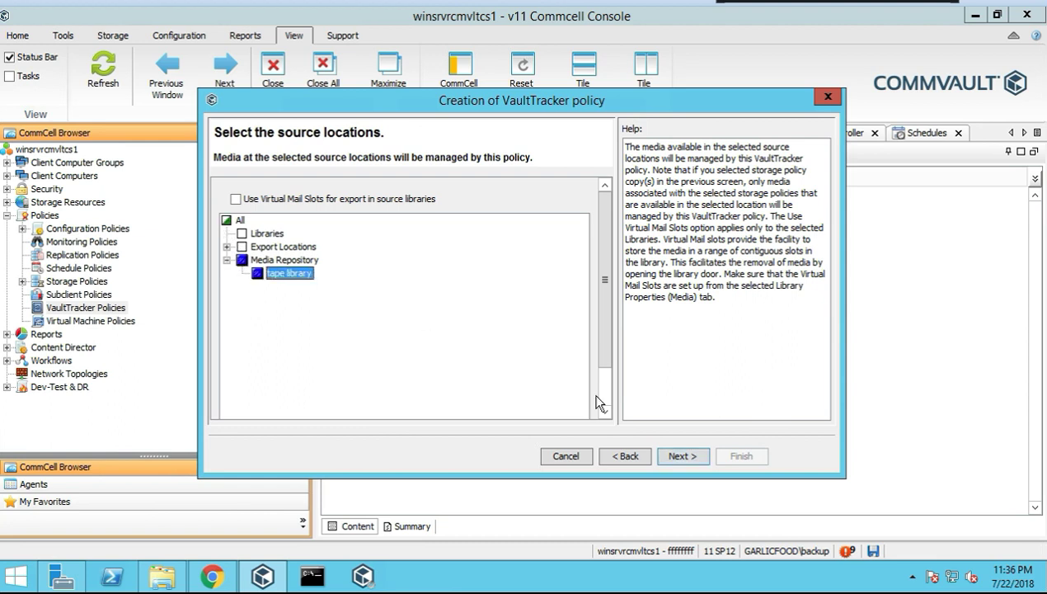
pyautogui.click(679, 456)
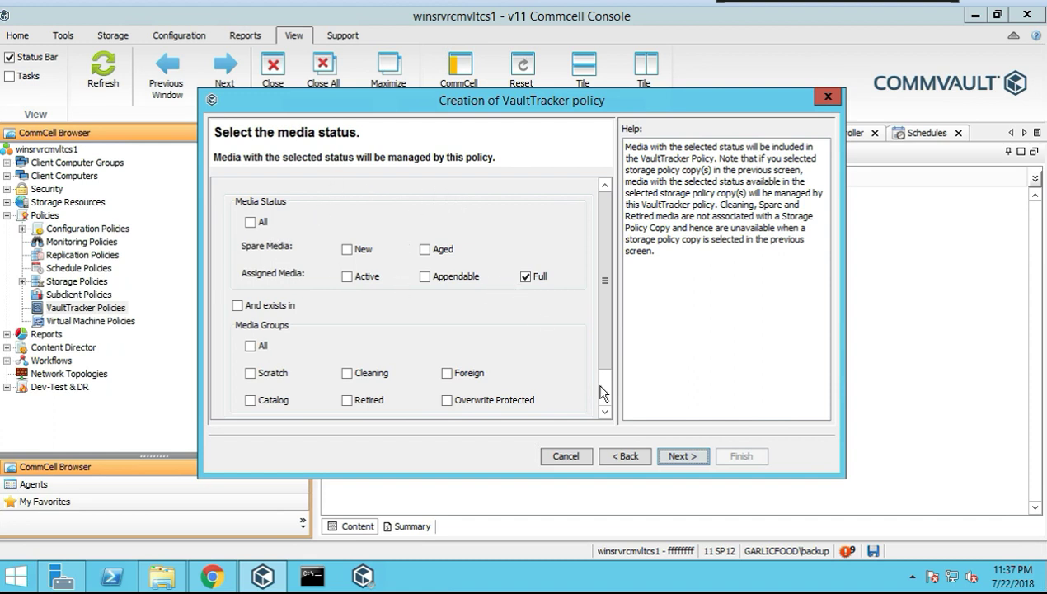
pyautogui.click(676, 456)
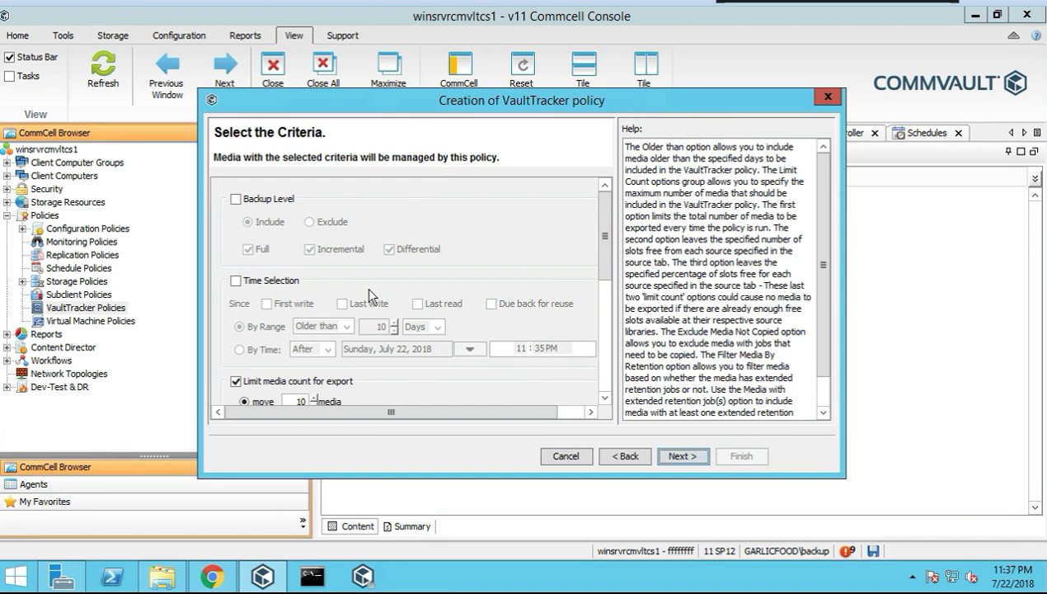
# Disable transit tracking and set the destination to Return to any library, then reach the summary
pyautogui.scroll(-1, 404, 354)
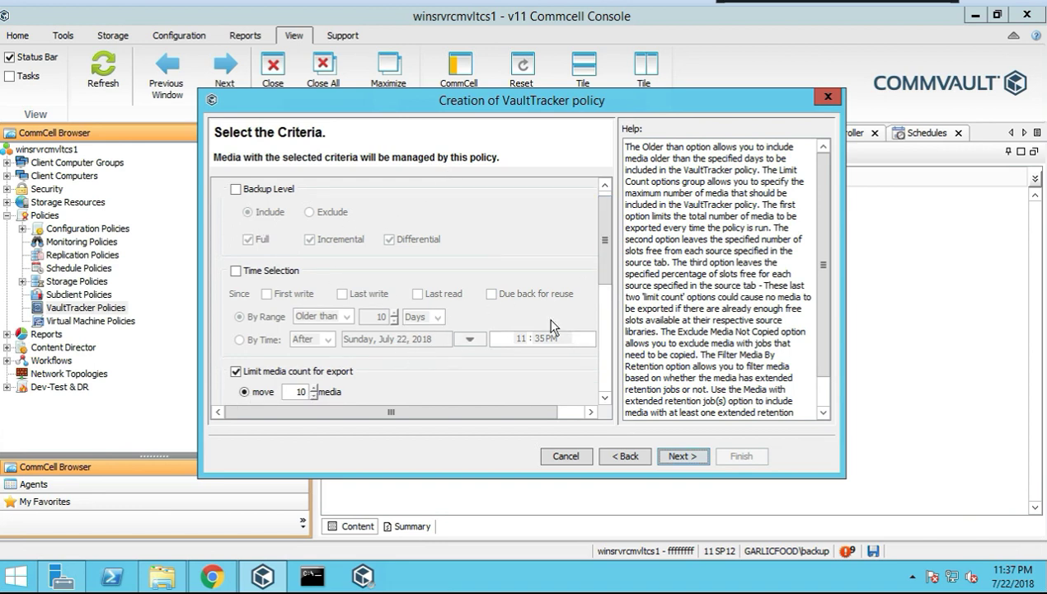
pyautogui.moveTo(605, 239); pyautogui.dragTo(605, 262)
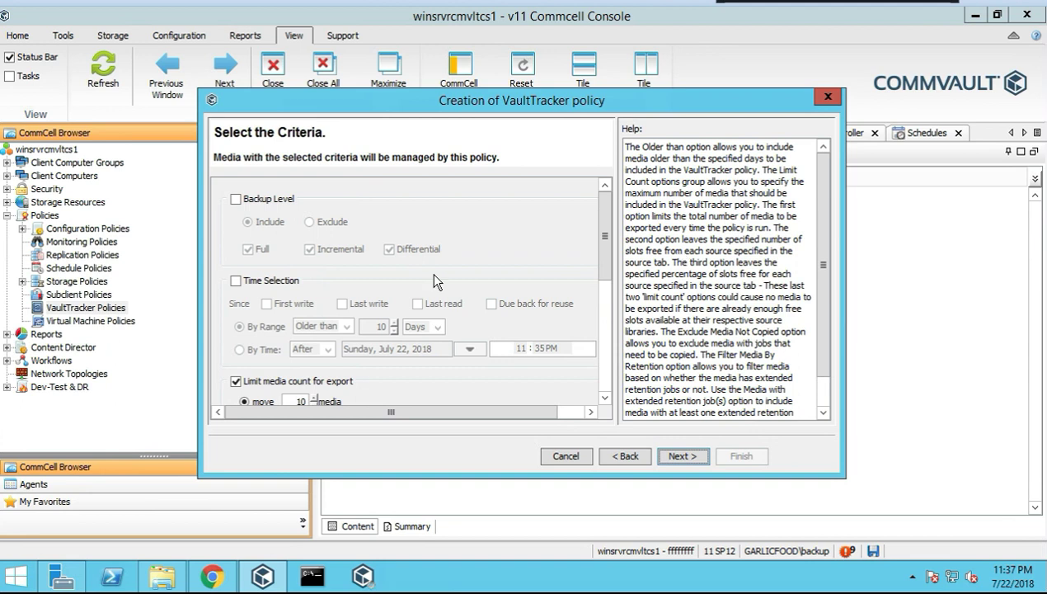
pyautogui.click(686, 457)
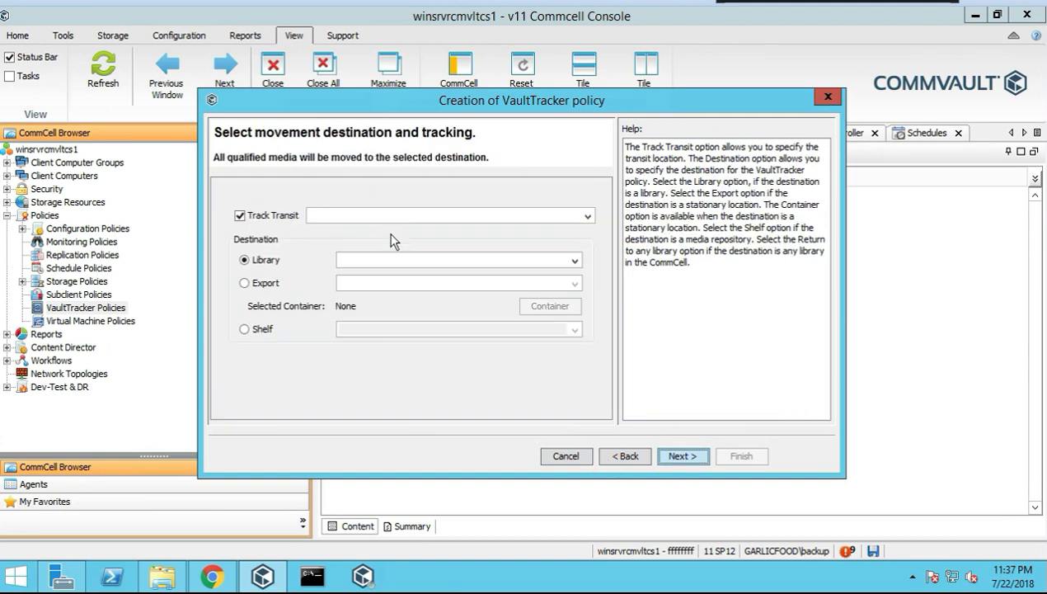
pyautogui.click(587, 216)
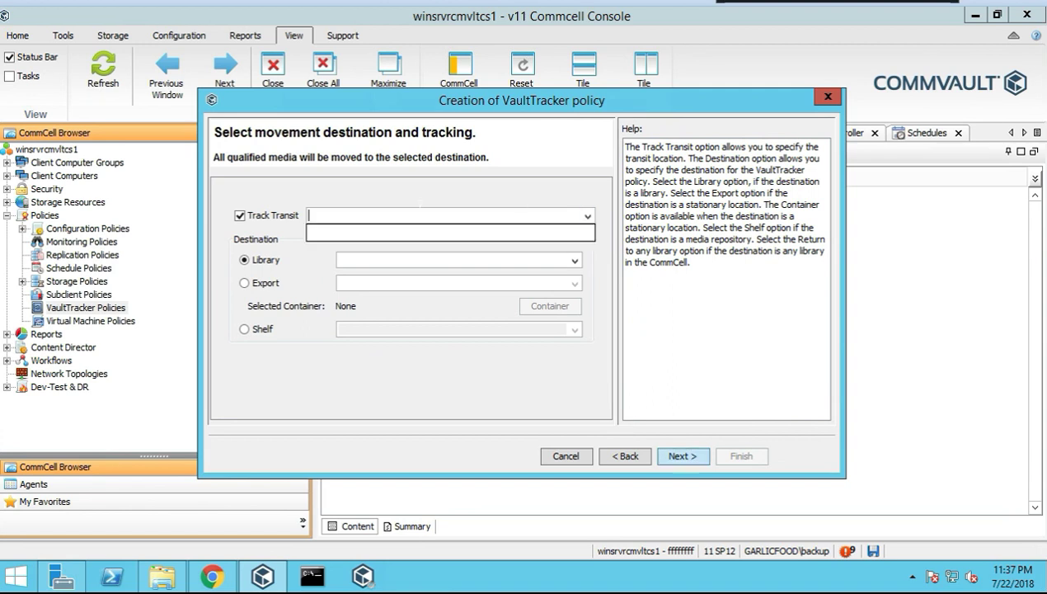
pyautogui.click(242, 223)
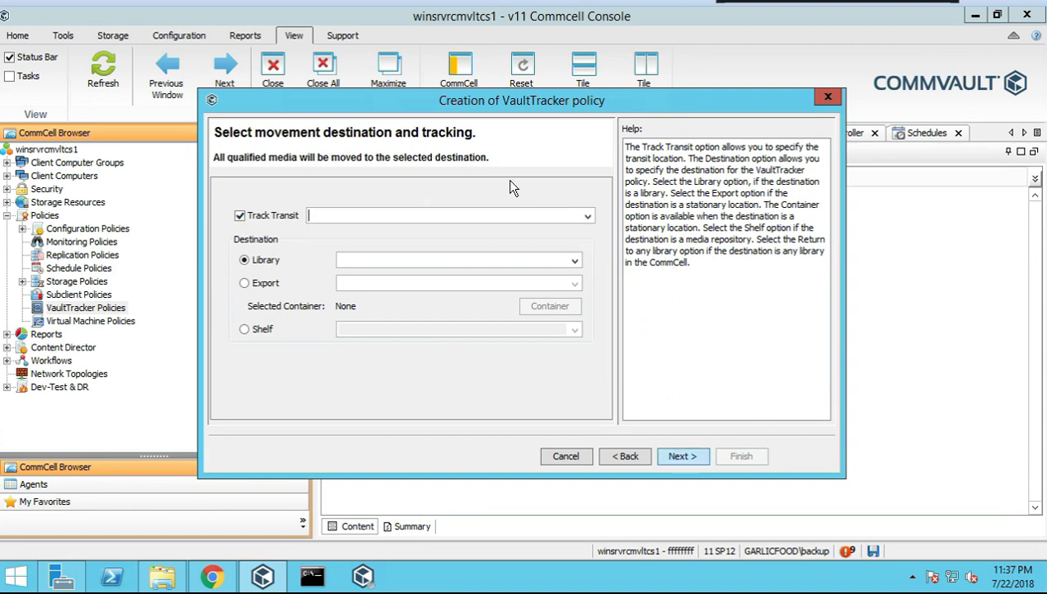
pyautogui.click(240, 216)
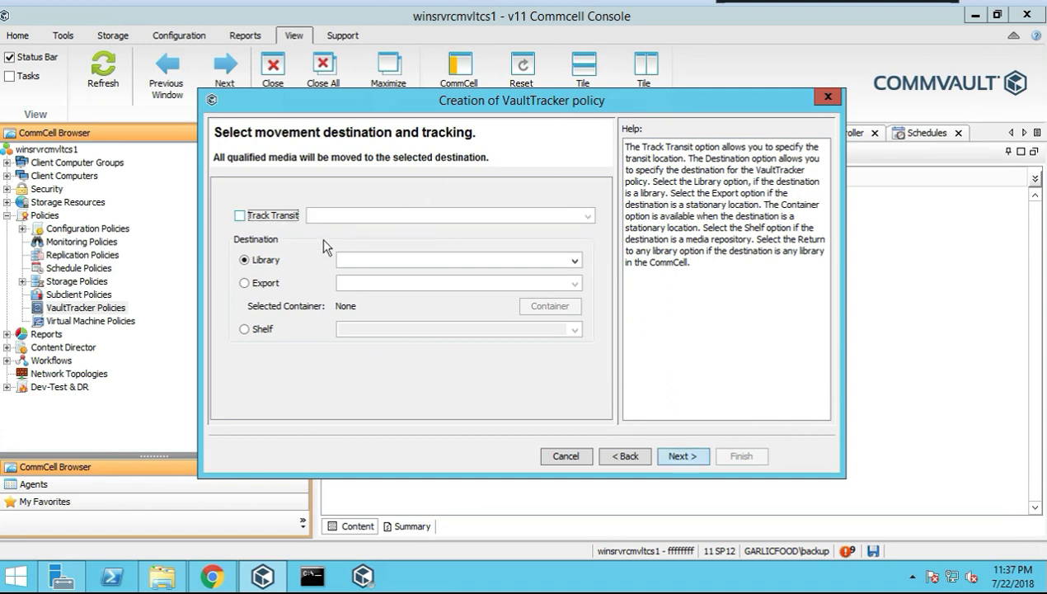
pyautogui.click(575, 261)
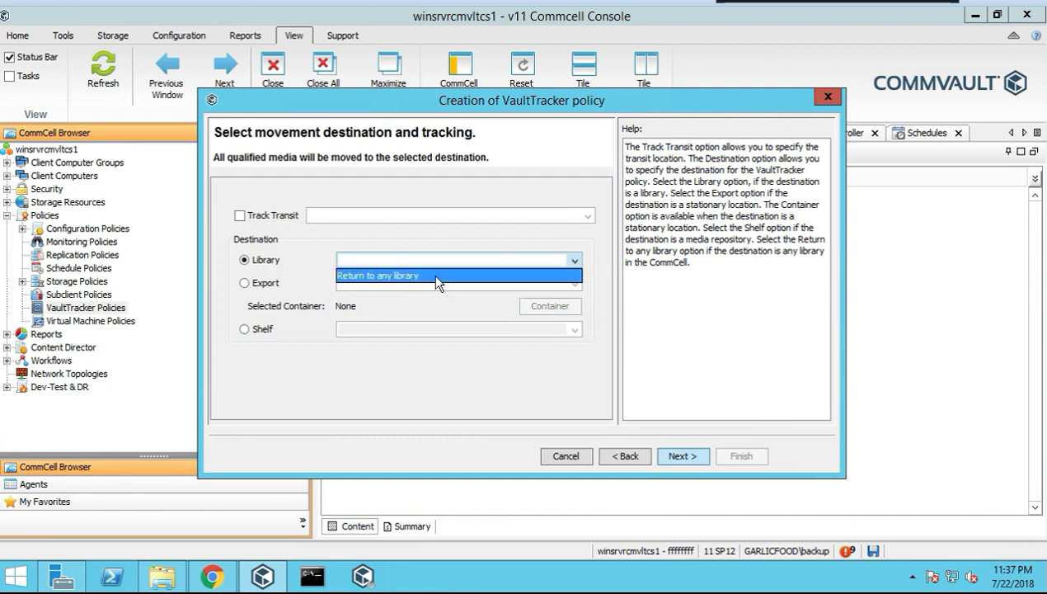
pyautogui.click(387, 277)
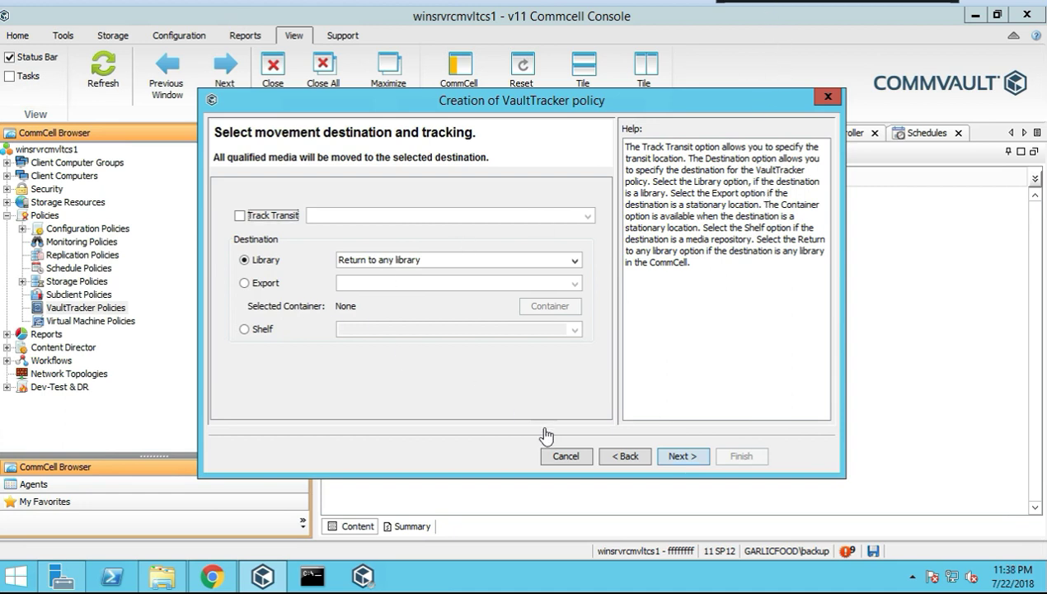
pyautogui.click(682, 456)
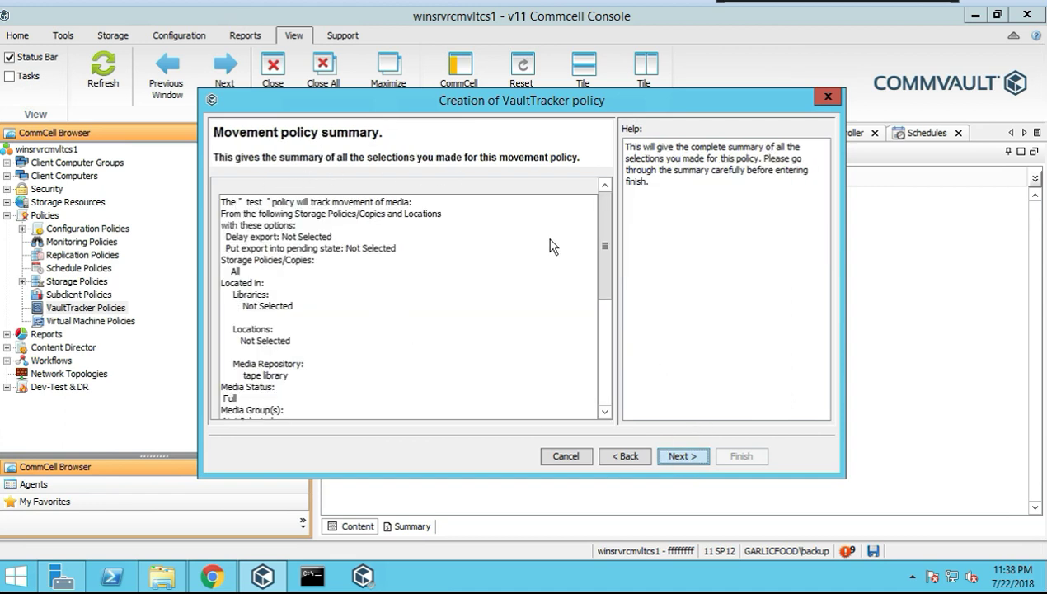
pyautogui.moveTo(603, 236); pyautogui.dragTo(468, 233)
pyautogui.moveTo(604, 237); pyautogui.dragTo(610, 331)
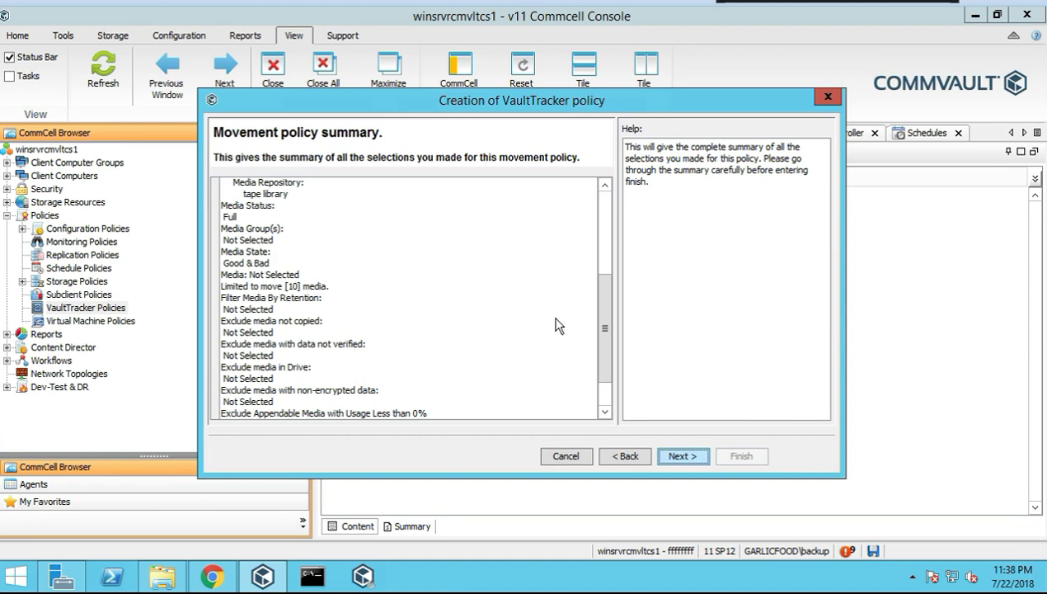
pyautogui.scroll(-2, 596, 325)
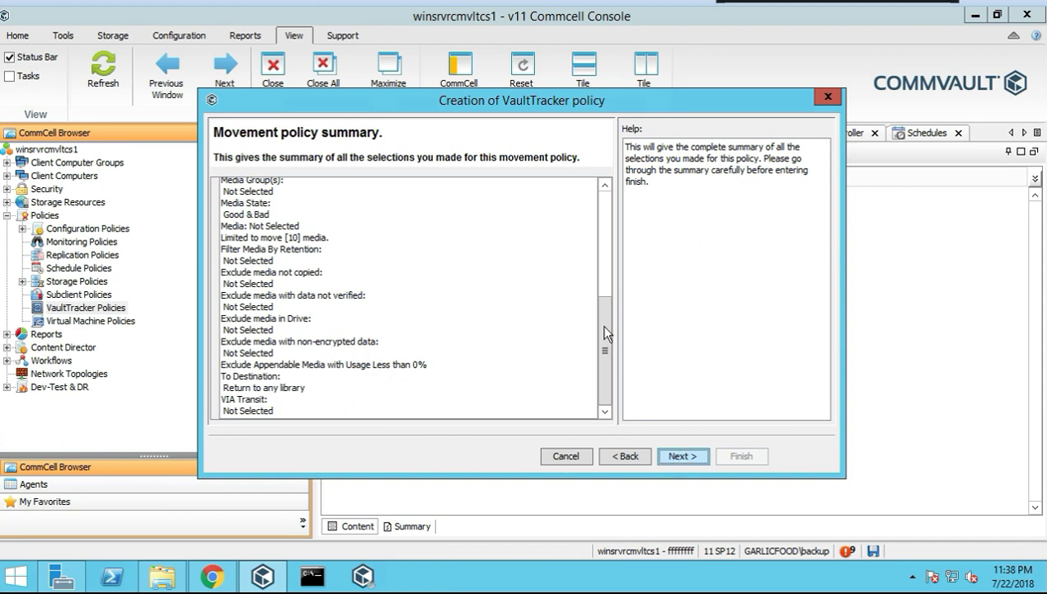
pyautogui.click(599, 202)
pyautogui.moveTo(601, 212); pyautogui.dragTo(591, 390)
# Step through the scheduling pages, go back once, and close the VaultTracker policy wizard
pyautogui.click(683, 456)
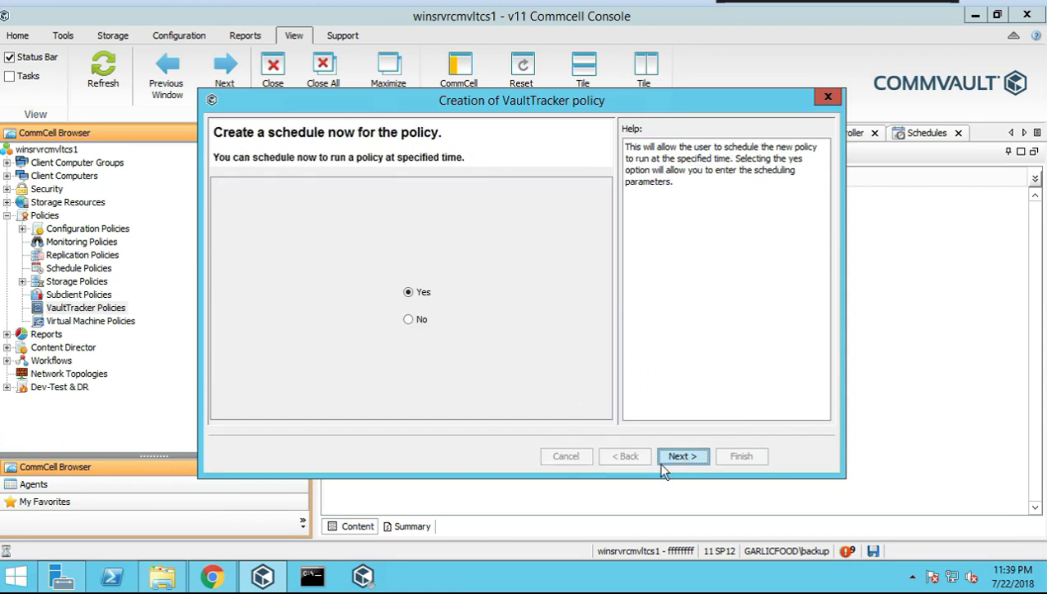
pyautogui.click(684, 456)
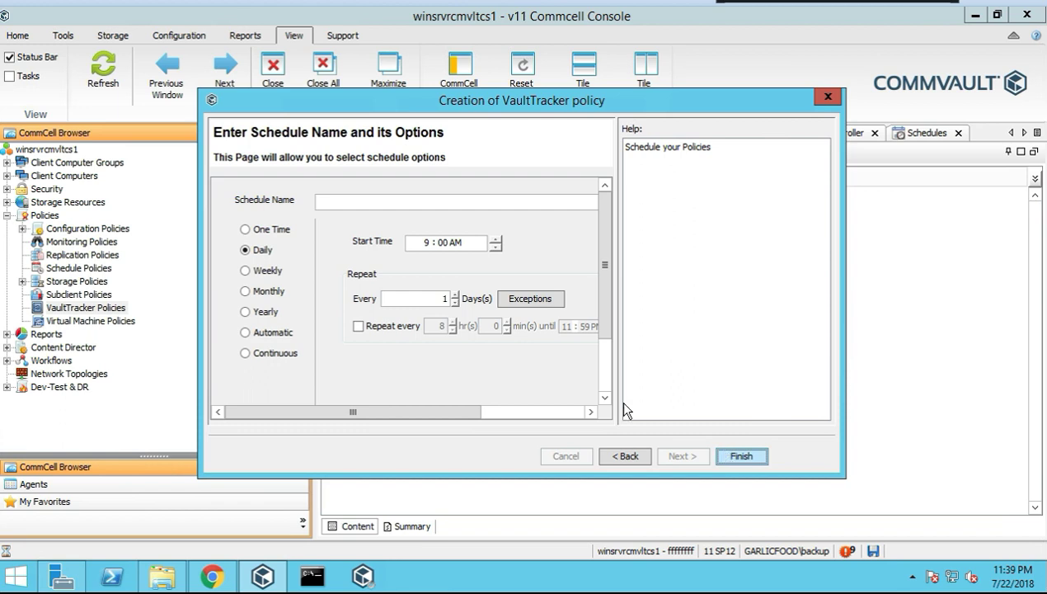
pyautogui.click(624, 458)
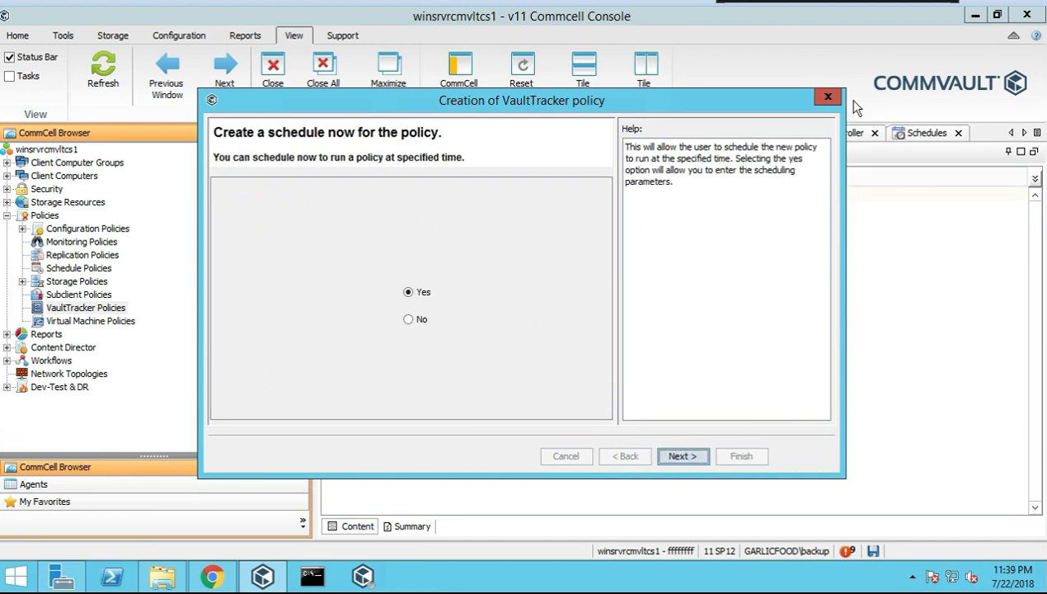
pyautogui.click(828, 97)
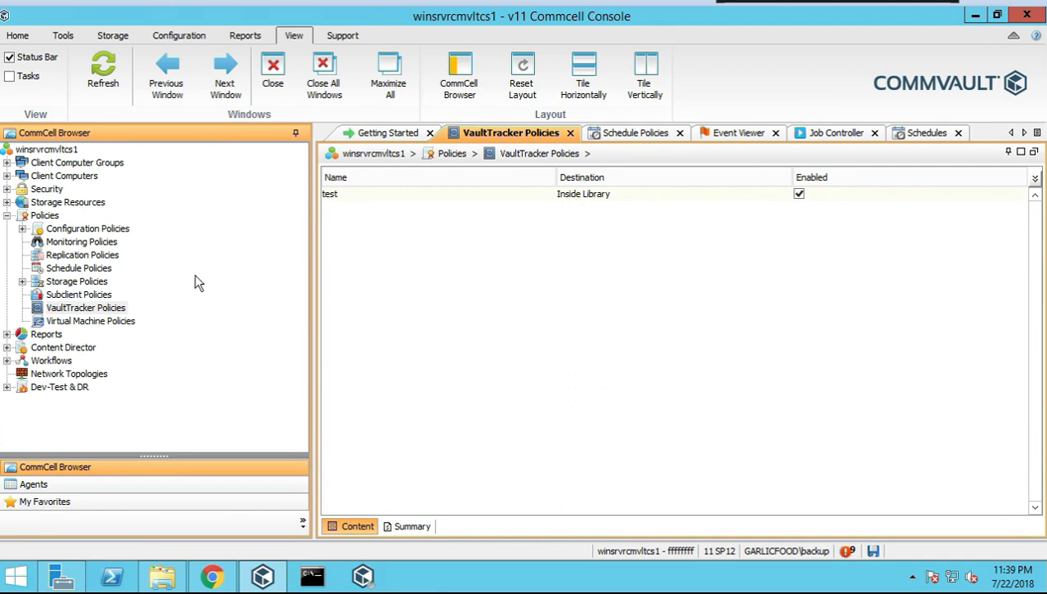
# Create a new VaultTracker tracking policy named 'return', copying the name into its description
pyautogui.rightClick(99, 311)
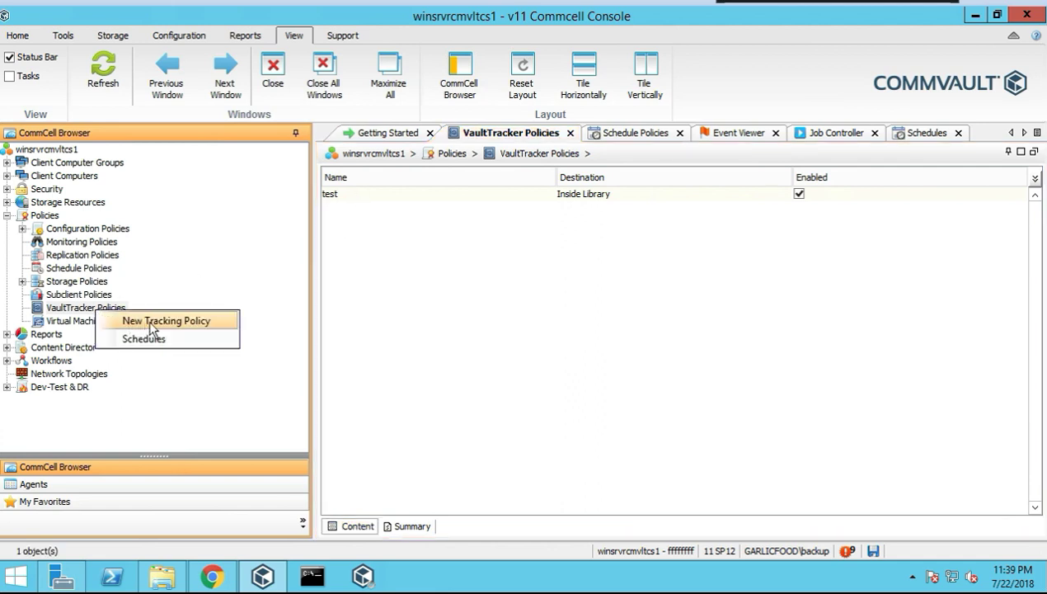
pyautogui.click(149, 319)
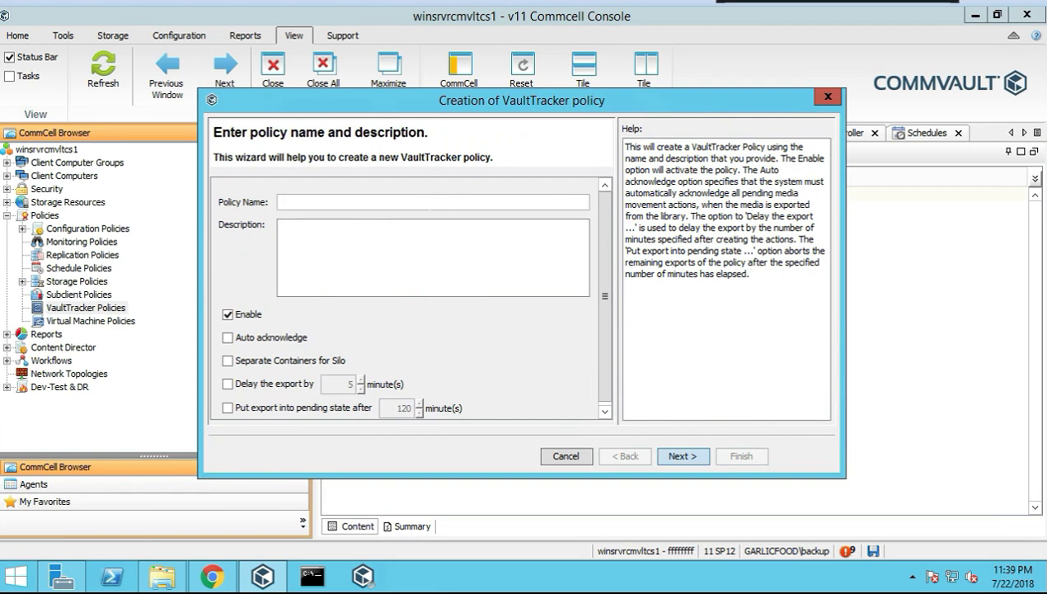
pyautogui.write('n')
pyautogui.moveTo(305, 202); pyautogui.dragTo(265, 213)
pyautogui.hotkey('ctrl', 'c')
pyautogui.click(347, 252)
pyautogui.hotkey('ctrl', 'v')
pyautogui.click(682, 459)
# Make it a Due back for reuse policy sourcing the tape library, limited to 3 media
pyautogui.click(412, 317)
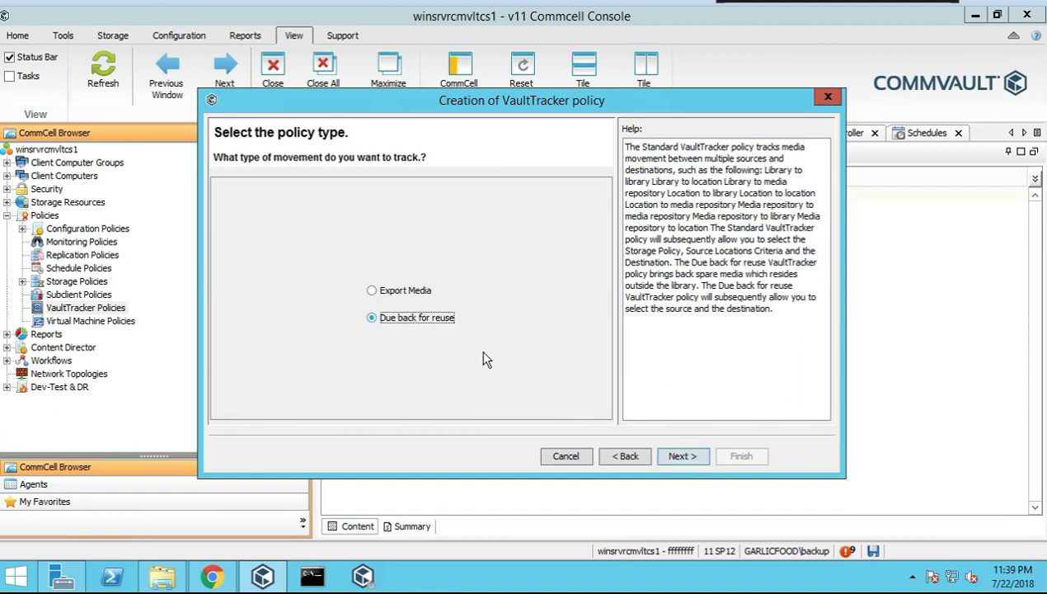
pyautogui.click(682, 459)
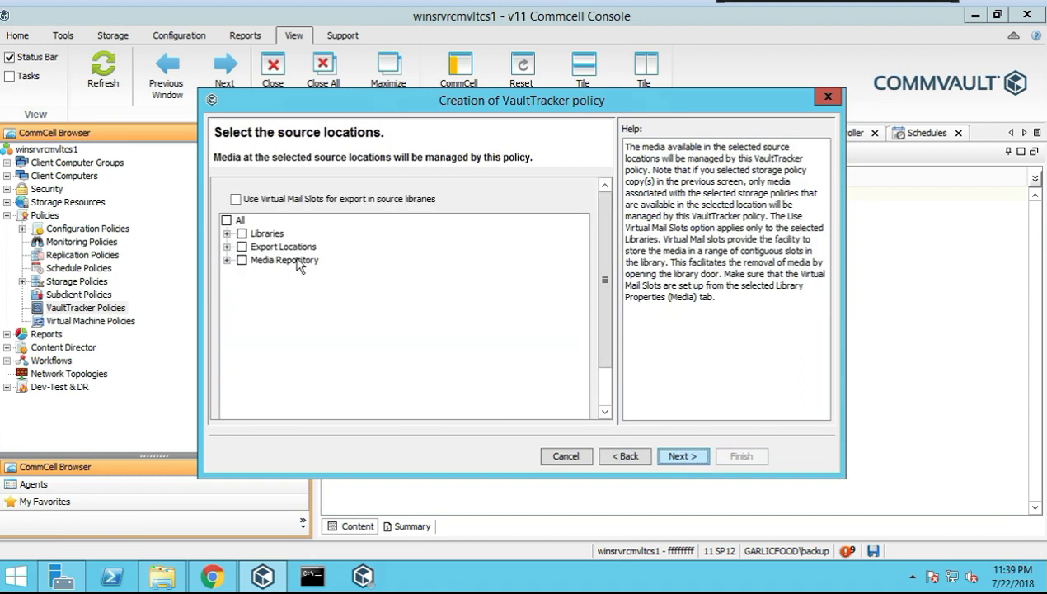
pyautogui.click(228, 260)
pyautogui.click(257, 273)
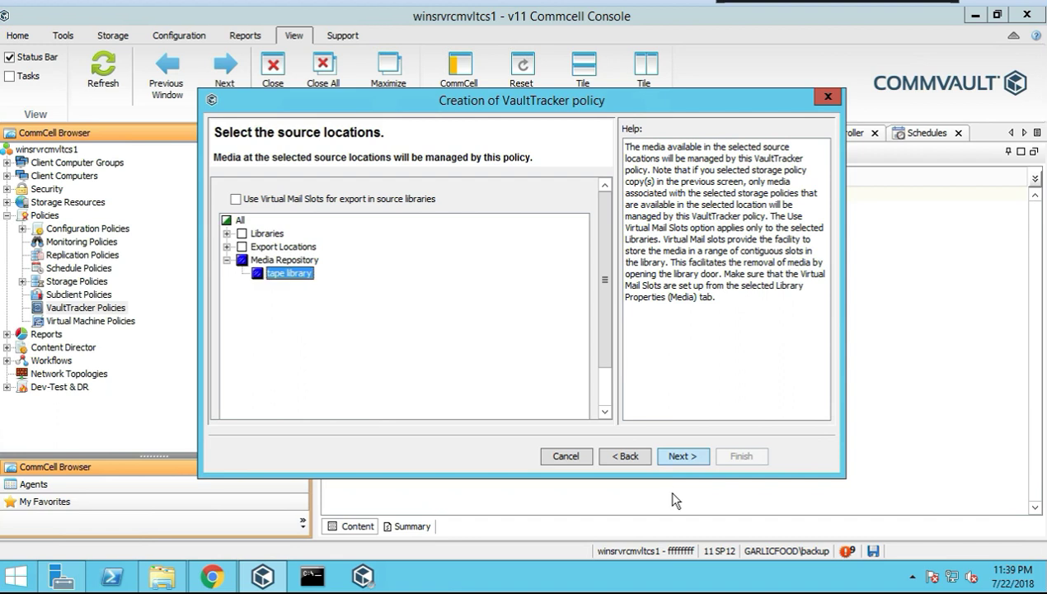
pyautogui.click(681, 458)
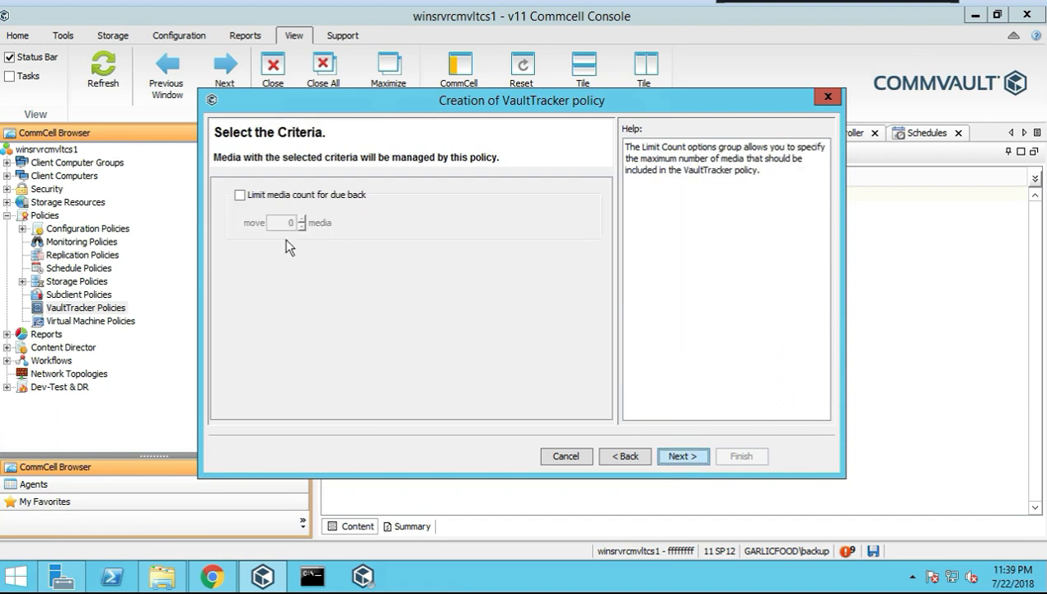
pyautogui.click(240, 195)
pyautogui.press('Tab')
pyautogui.write('3')
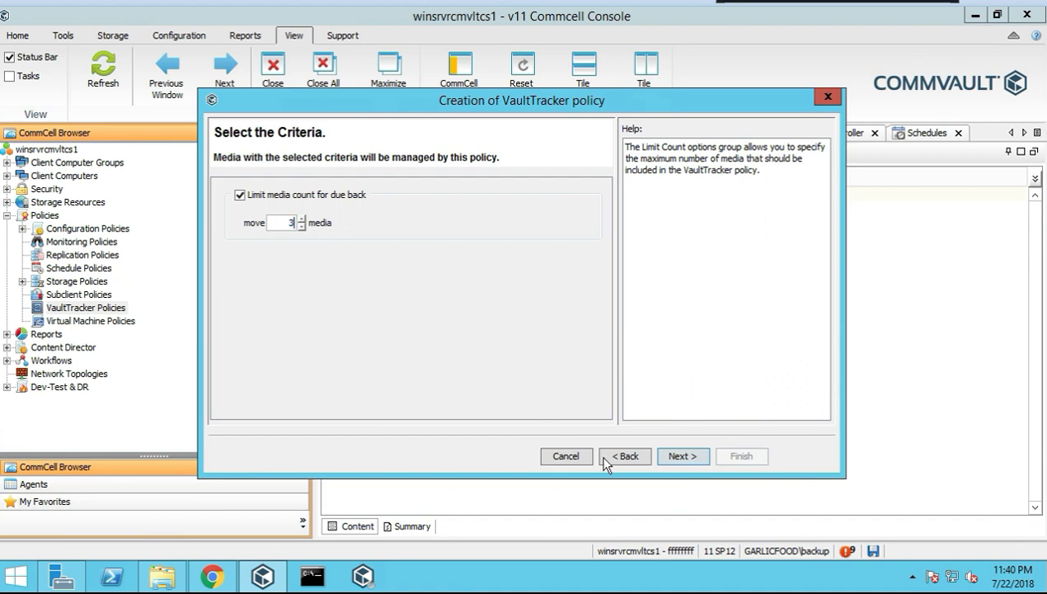
pyautogui.click(671, 456)
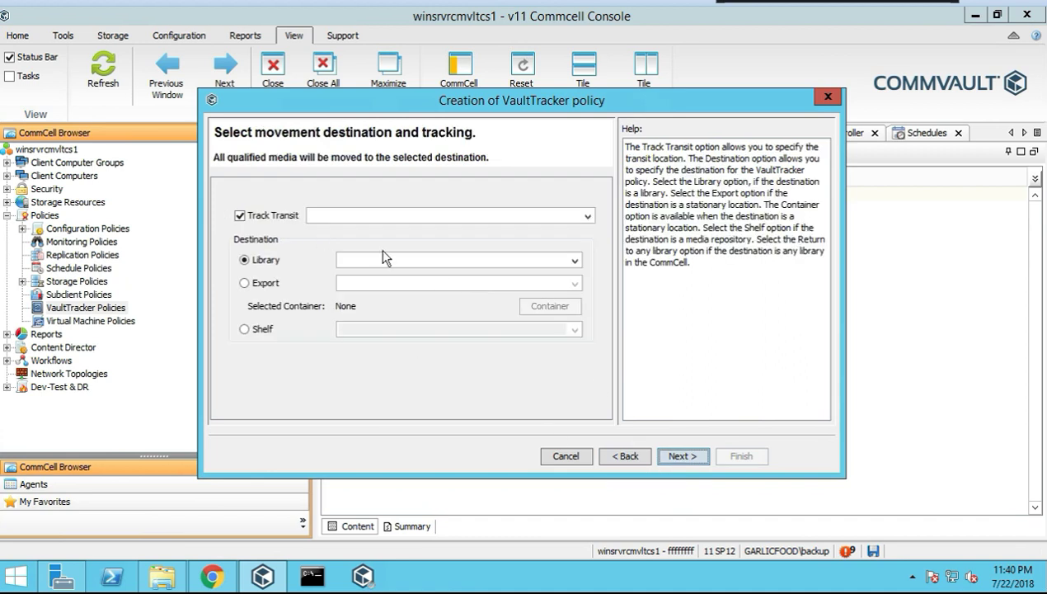
# Compare the export, library and shelf destinations, and settle on returning media to any library
pyautogui.click(256, 283)
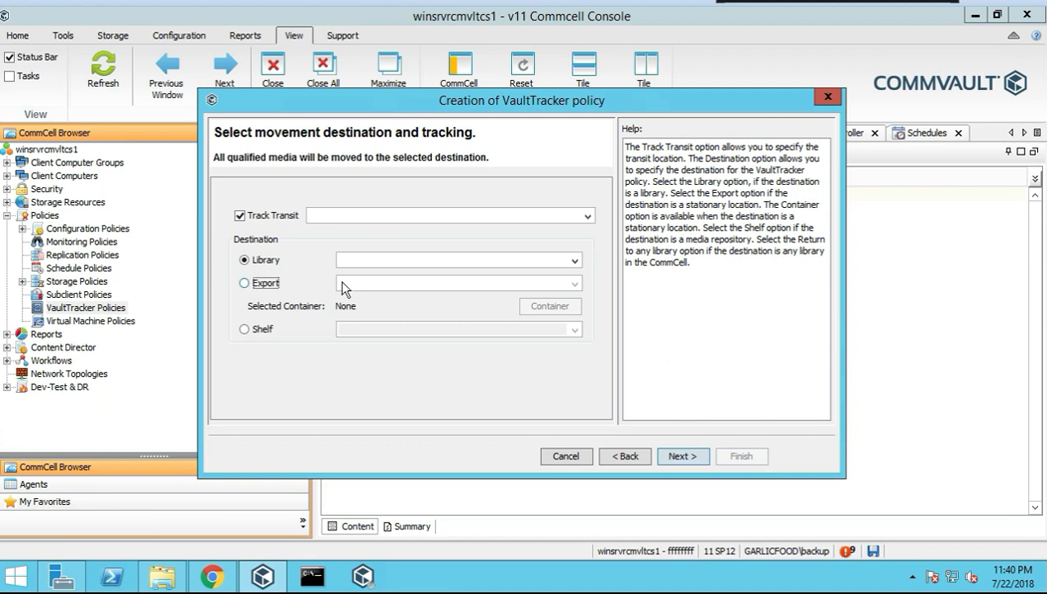
pyautogui.click(575, 286)
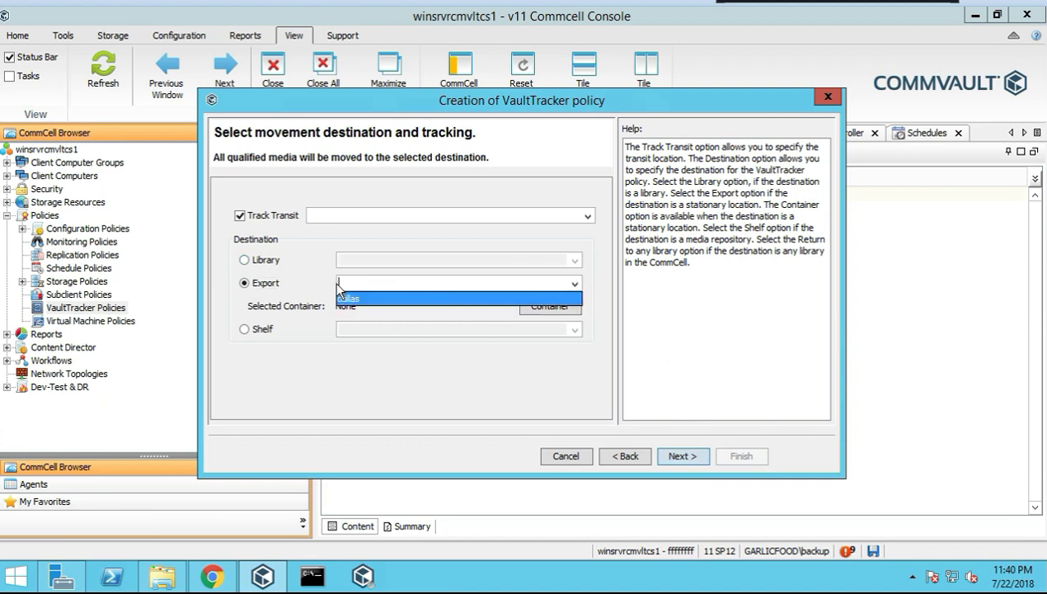
pyautogui.click(279, 262)
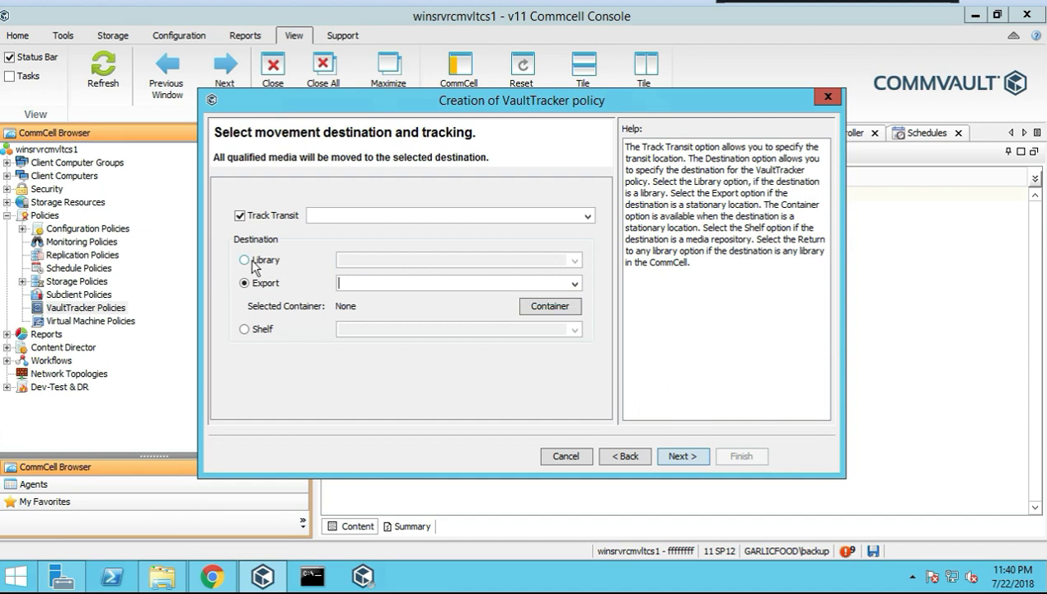
pyautogui.click(251, 262)
pyautogui.click(575, 259)
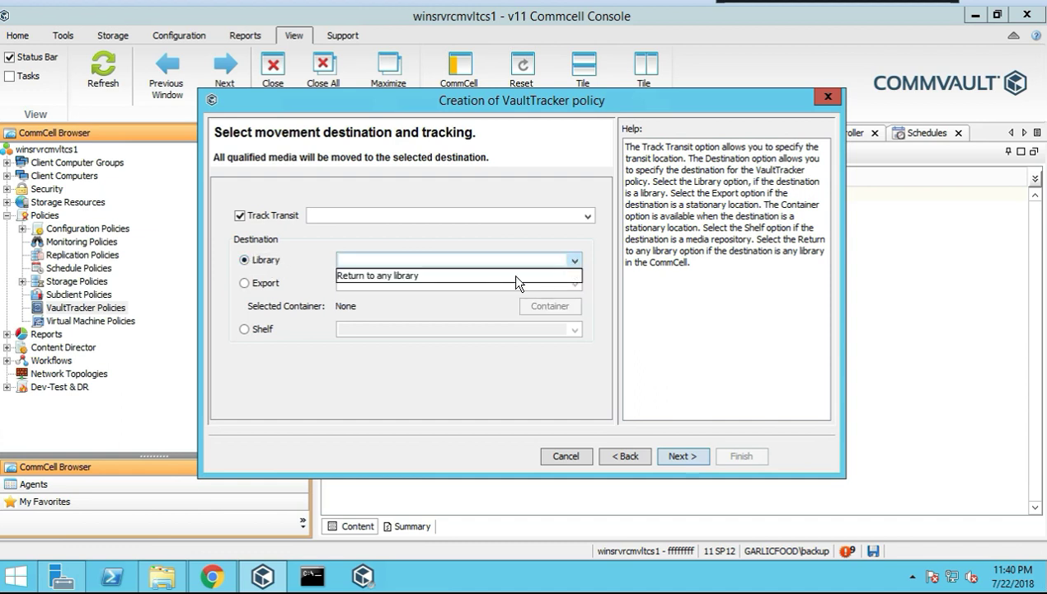
pyautogui.click(495, 276)
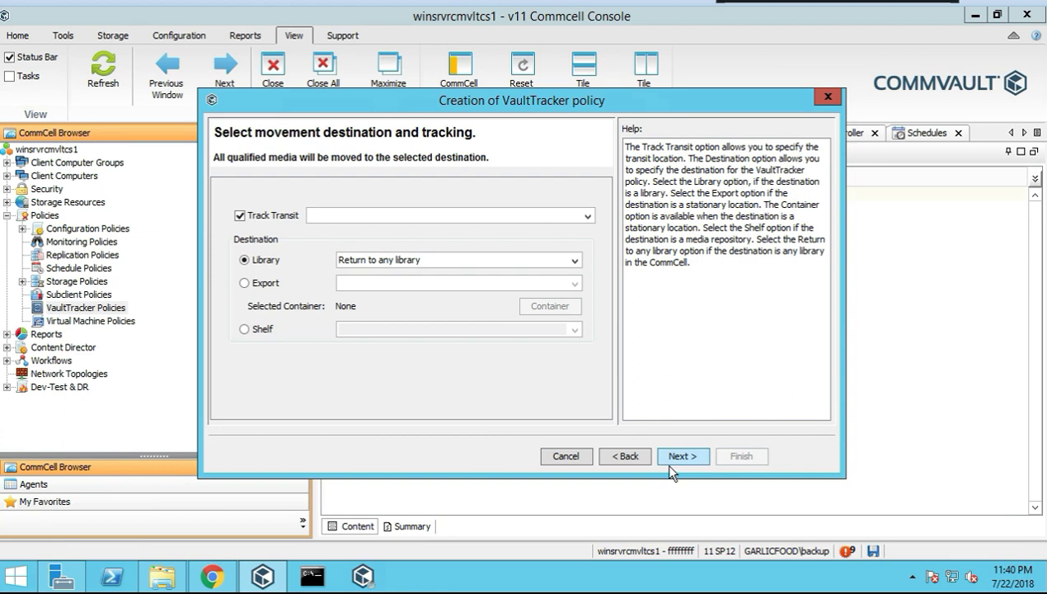
pyautogui.click(244, 329)
pyautogui.click(566, 331)
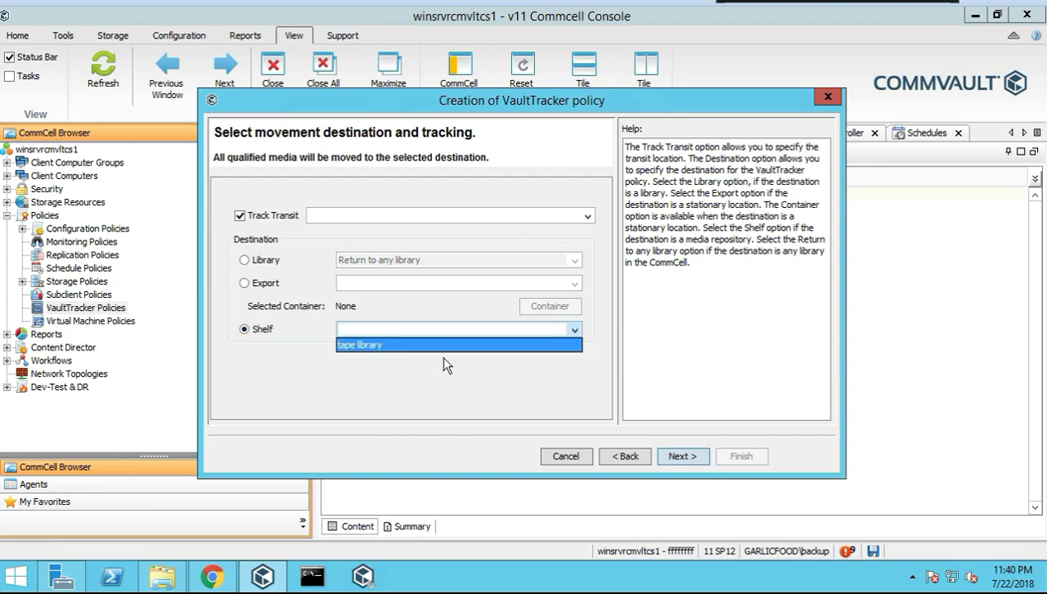
pyautogui.click(404, 347)
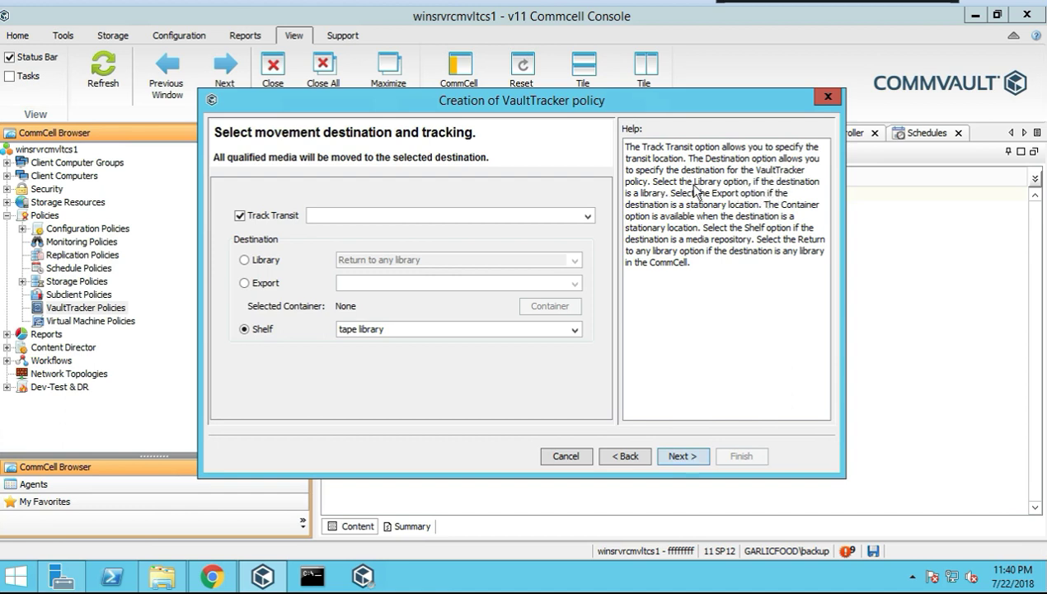
pyautogui.click(260, 261)
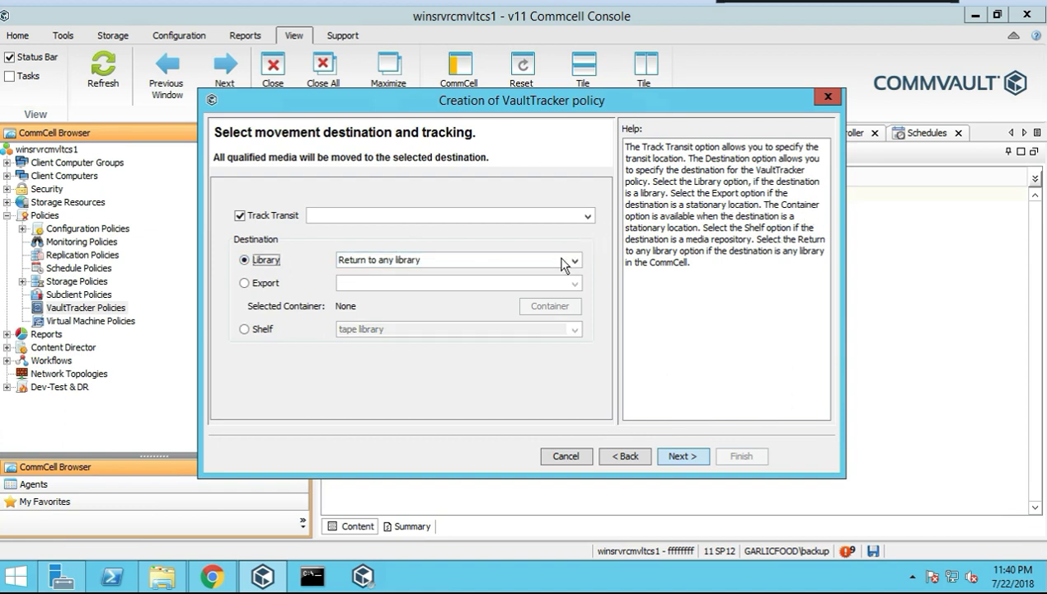
# Clear the missing transit location error by turning off transit tracking, then continue to the summary
pyautogui.click(679, 460)
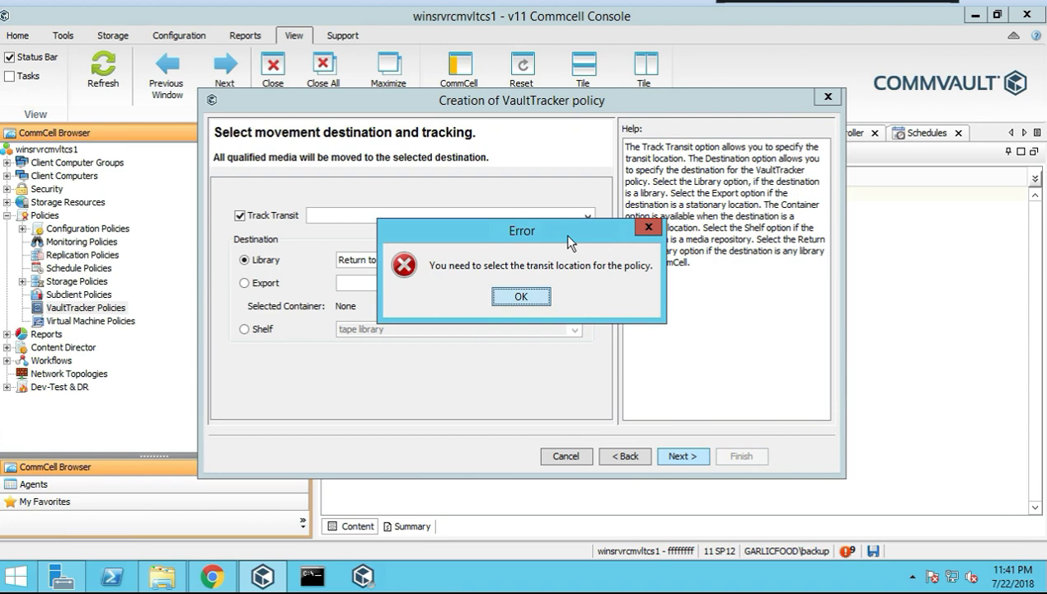
pyautogui.click(518, 302)
pyautogui.click(587, 216)
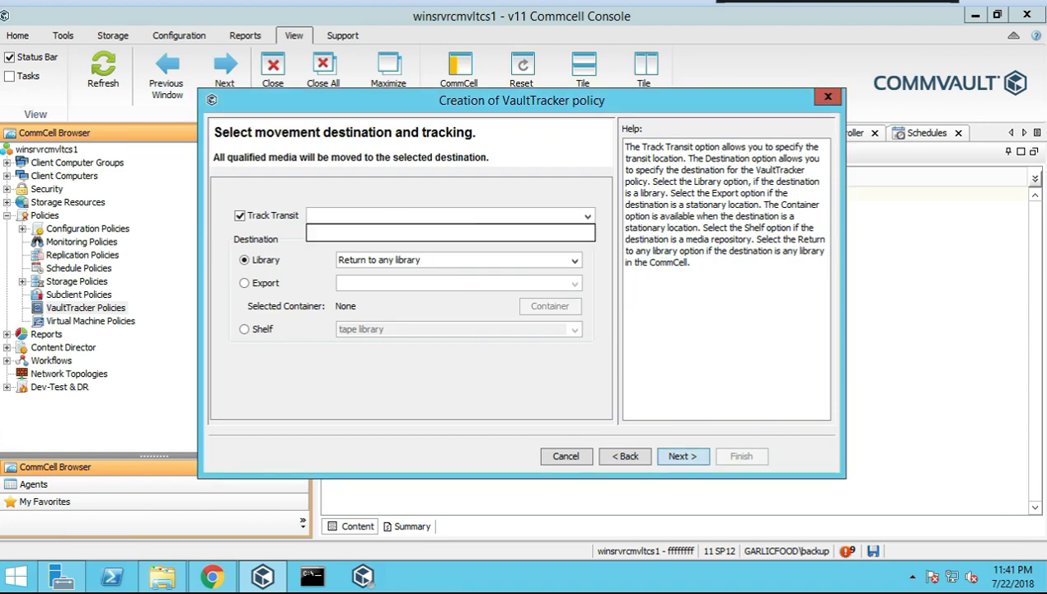
pyautogui.click(240, 215)
pyautogui.click(240, 216)
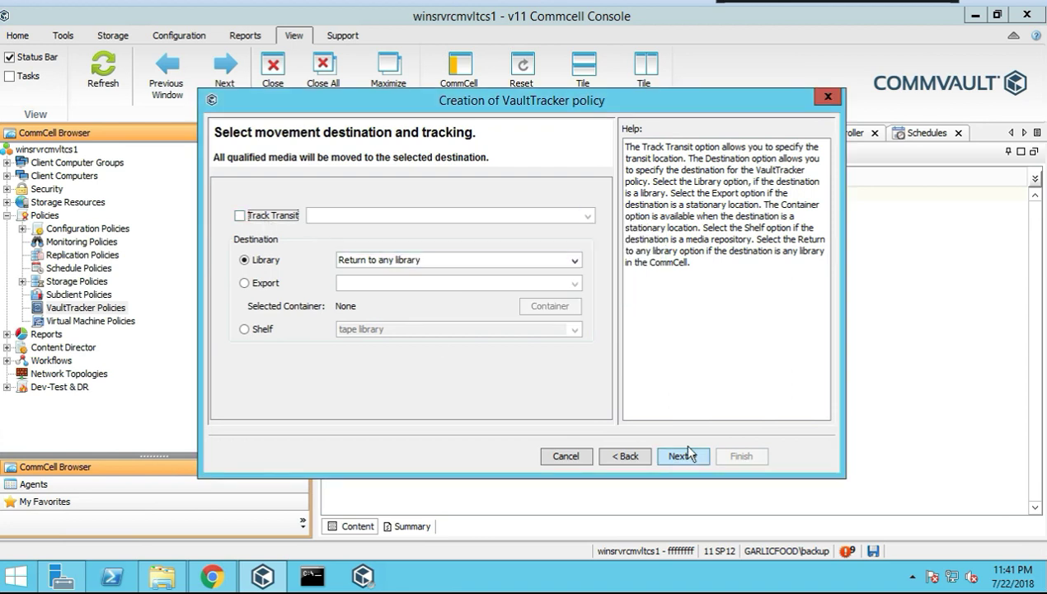
pyautogui.click(689, 455)
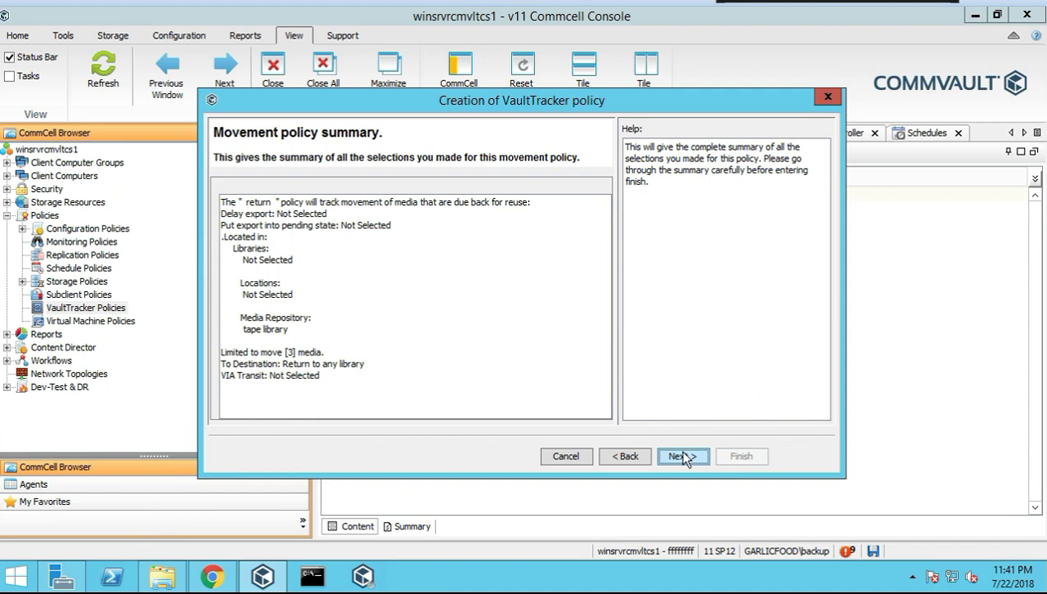
# Complete the 'return' policy with No schedule created
pyautogui.click(684, 457)
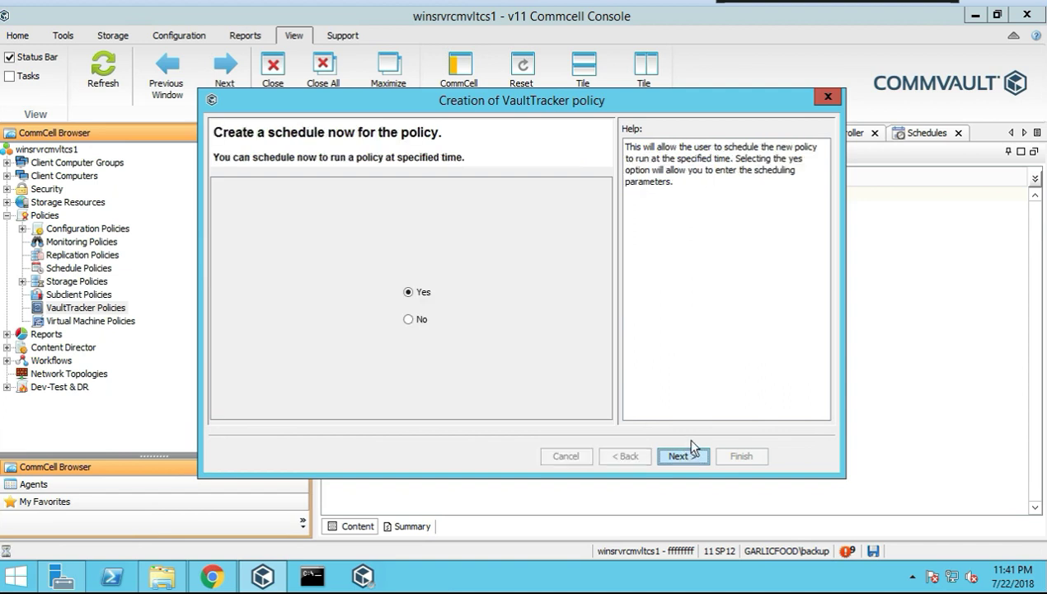
pyautogui.click(420, 320)
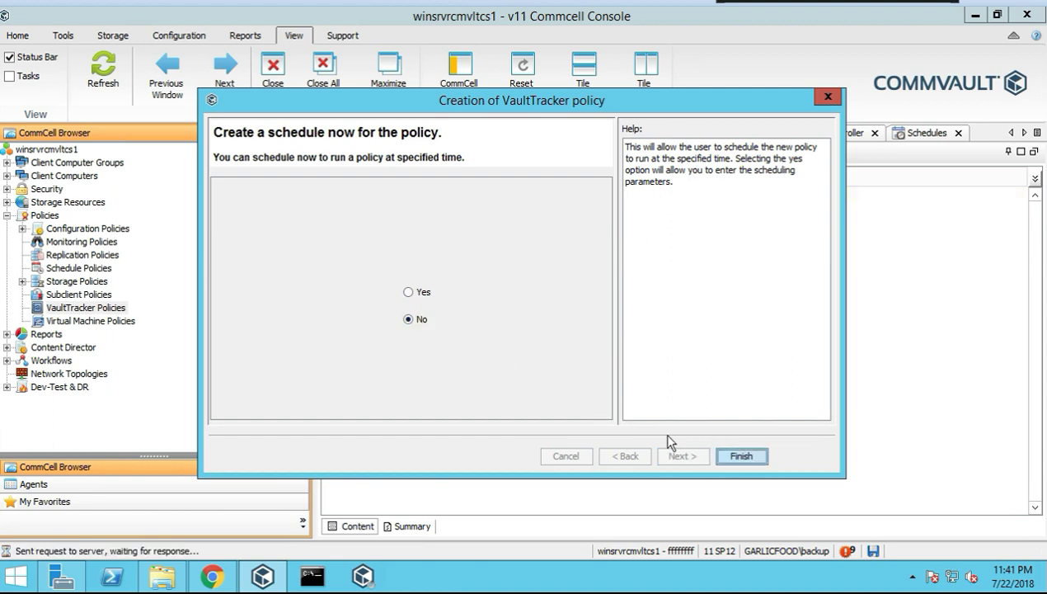
pyautogui.click(739, 456)
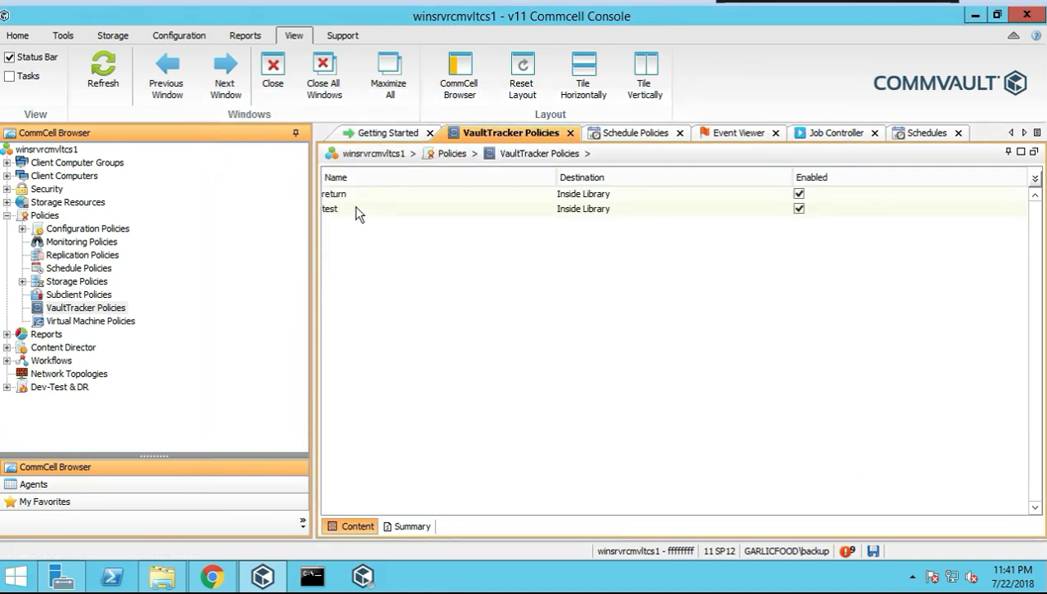
# Edit the name and description fields in the 'test' policy's Properties and apply the changes
pyautogui.rightClick(337, 209)
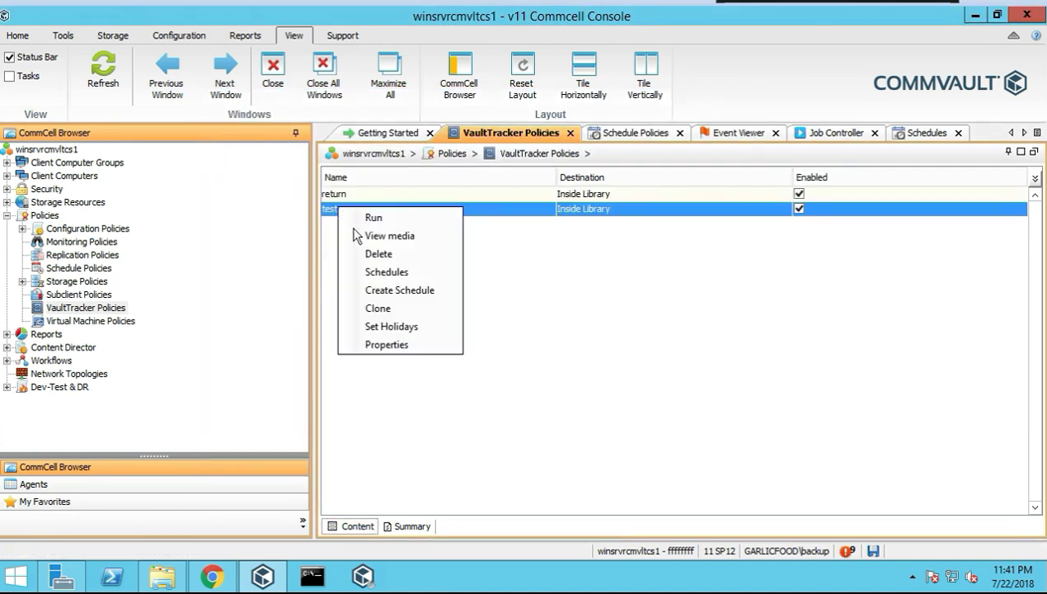
pyautogui.click(402, 345)
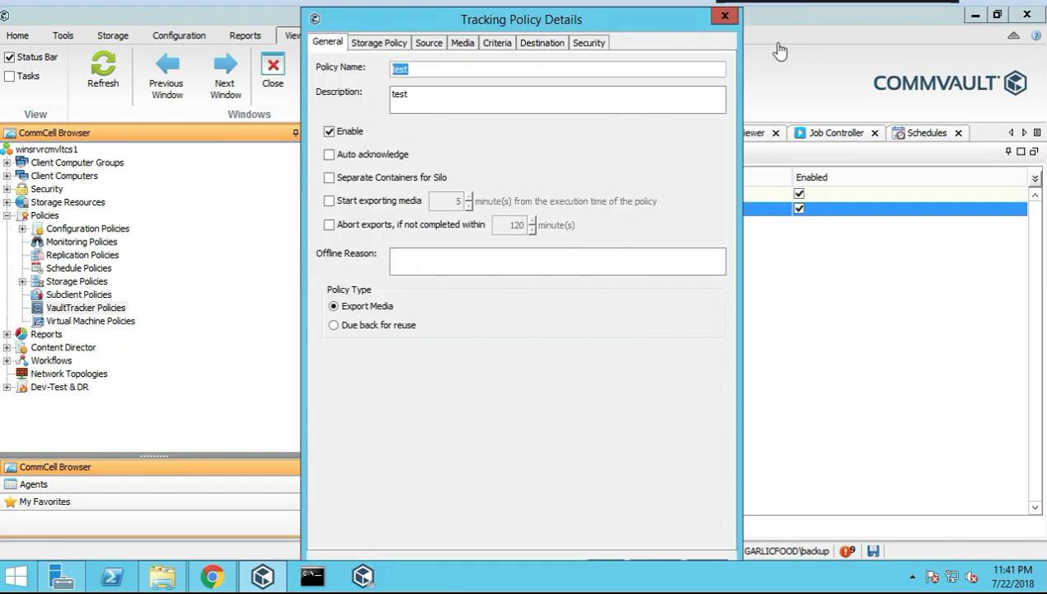
pyautogui.click(446, 80)
pyautogui.write('se')
pyautogui.hotkey('ctrl', 'a')
pyautogui.write('se')
pyautogui.press('Tab')
pyautogui.write('e')
pyautogui.press('Return')
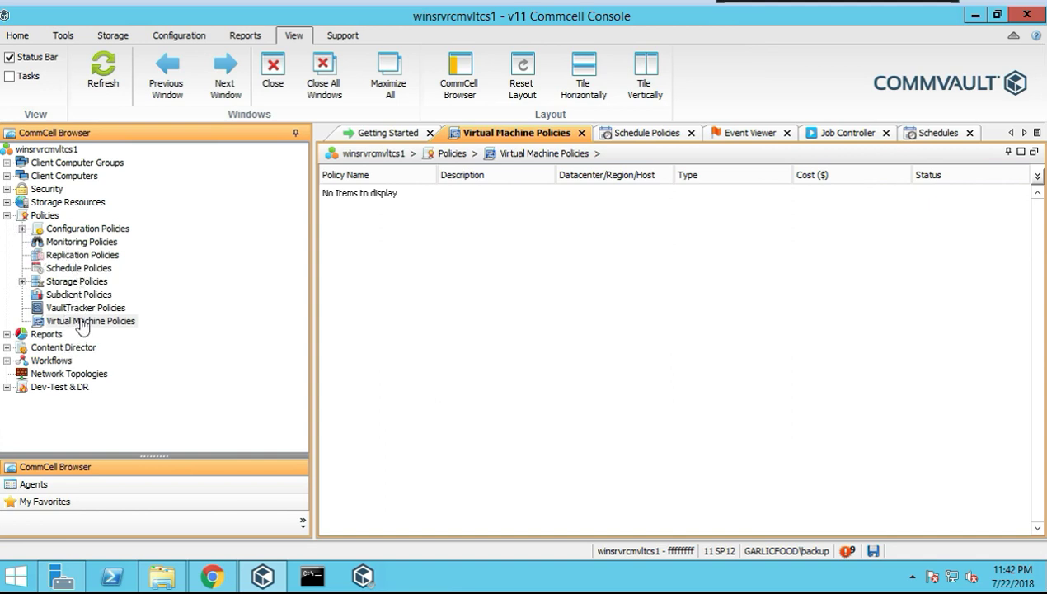
# Preview new VM policy options (VMWare, Clone From Template), cancel, then collapse Policies and expand Reports
pyautogui.rightClick(83, 328)
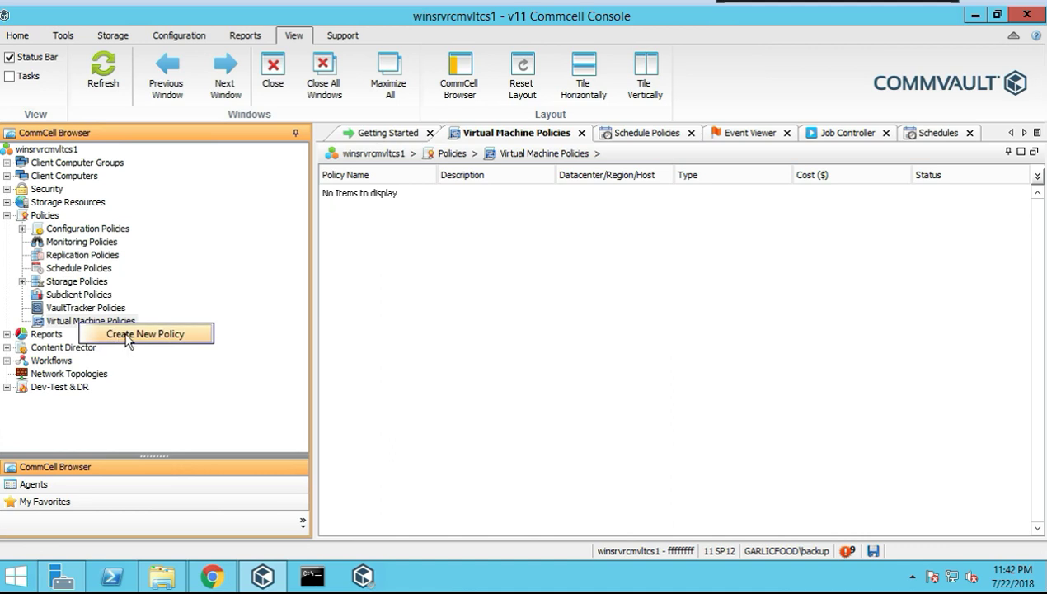
pyautogui.click(127, 334)
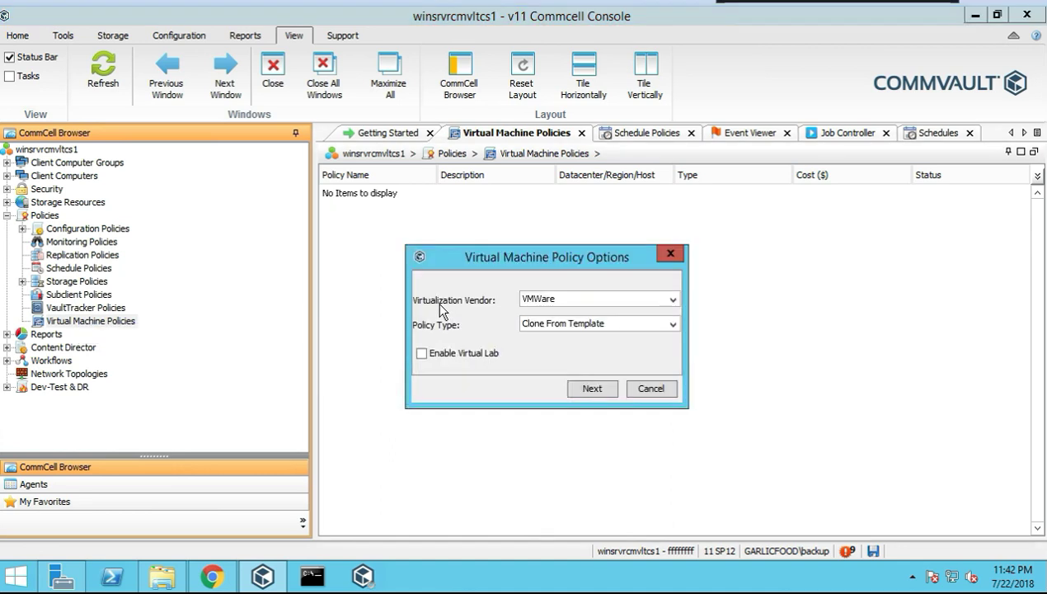
pyautogui.click(658, 299)
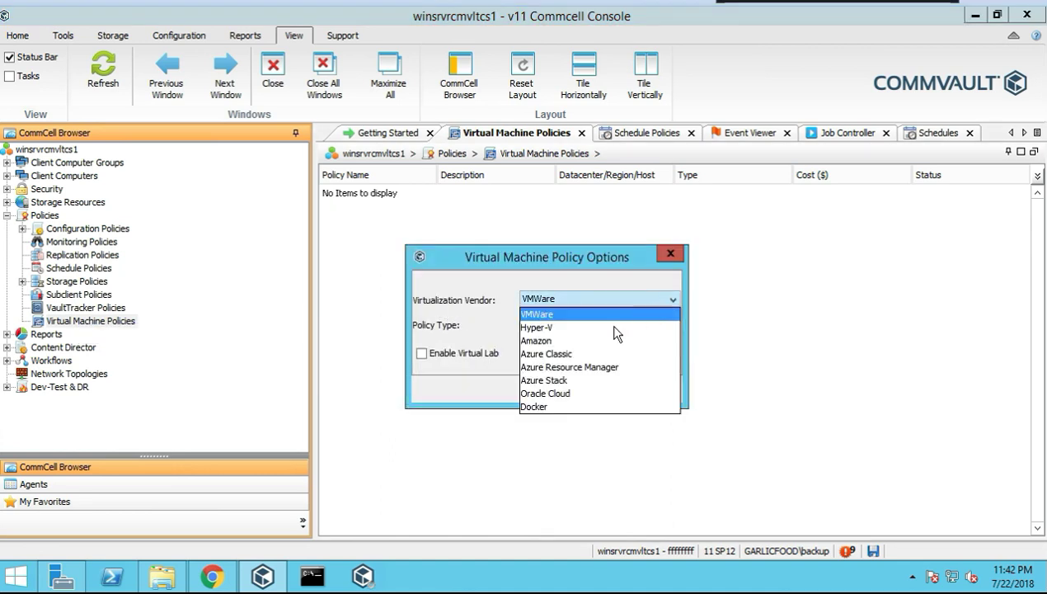
pyautogui.click(495, 290)
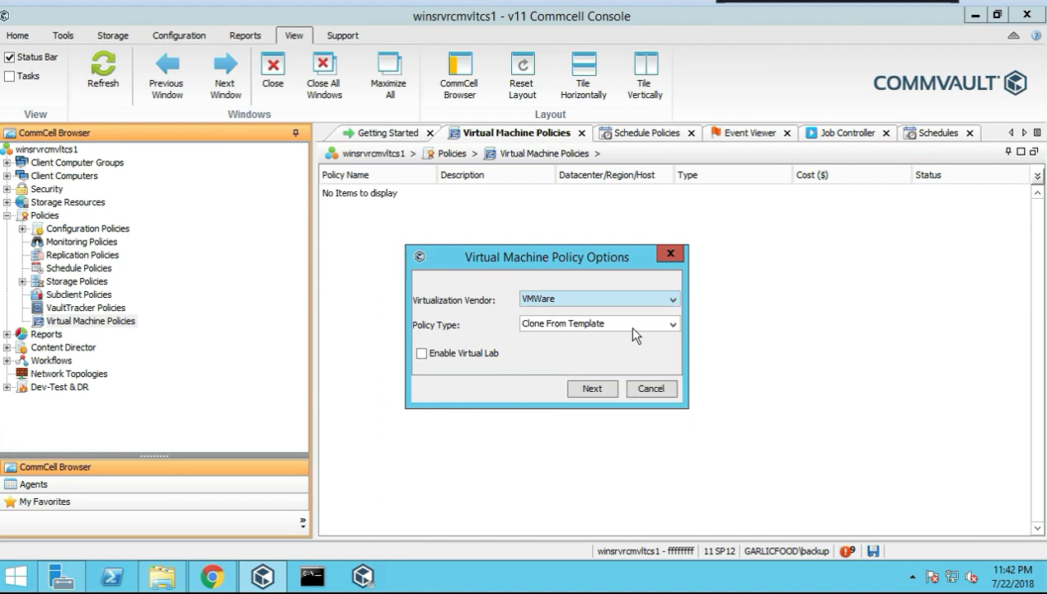
pyautogui.click(656, 328)
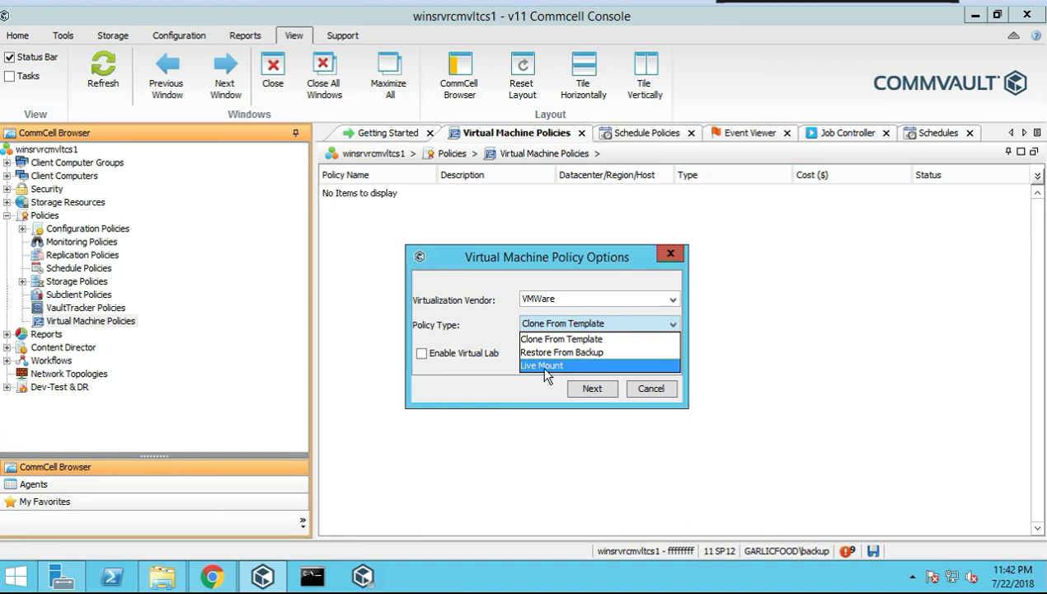
pyautogui.click(468, 326)
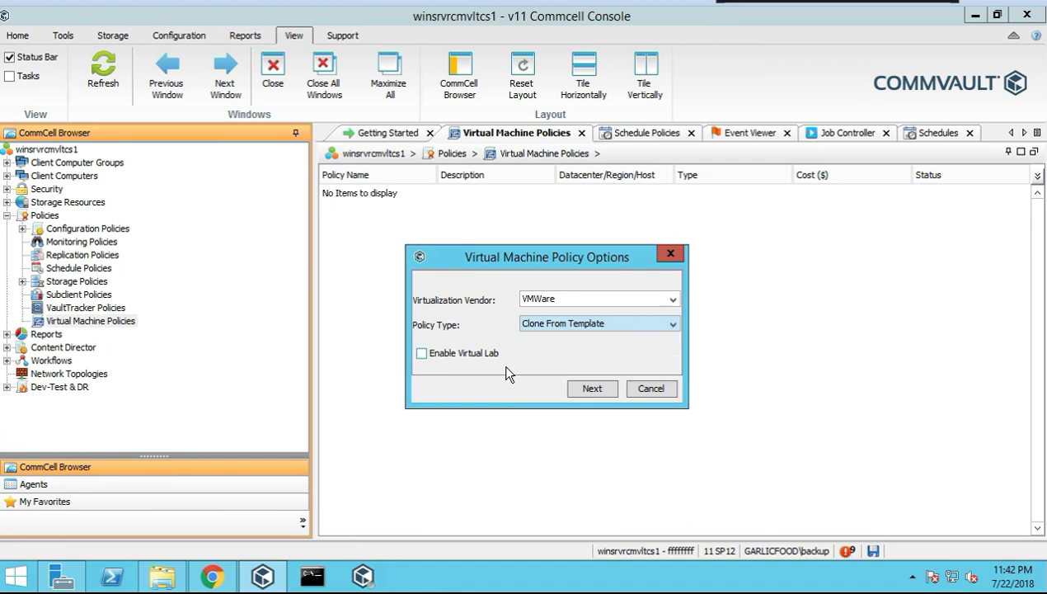
pyautogui.click(649, 391)
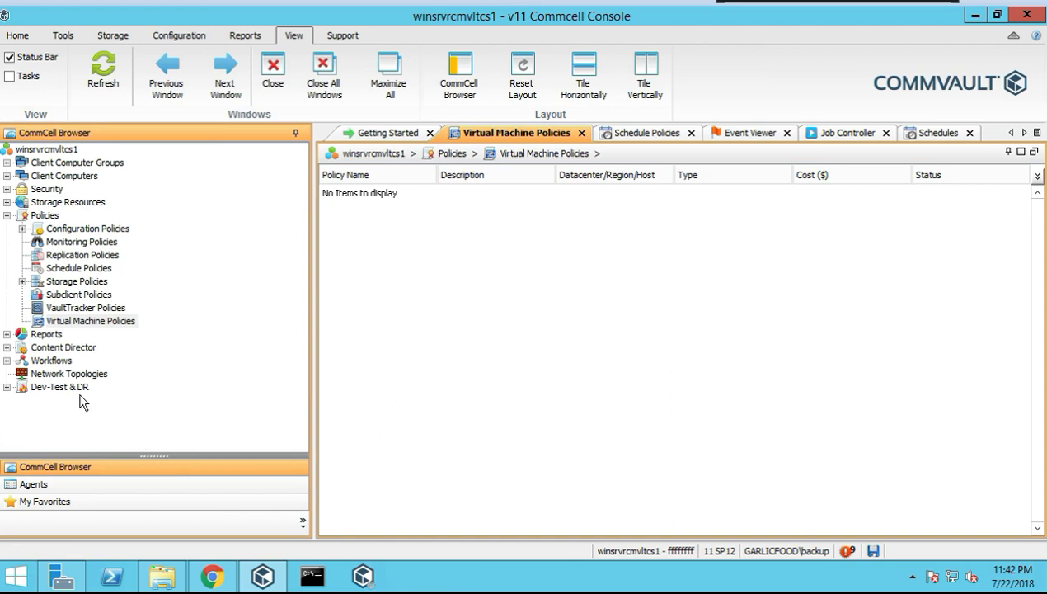
pyautogui.click(7, 215)
pyautogui.click(7, 229)
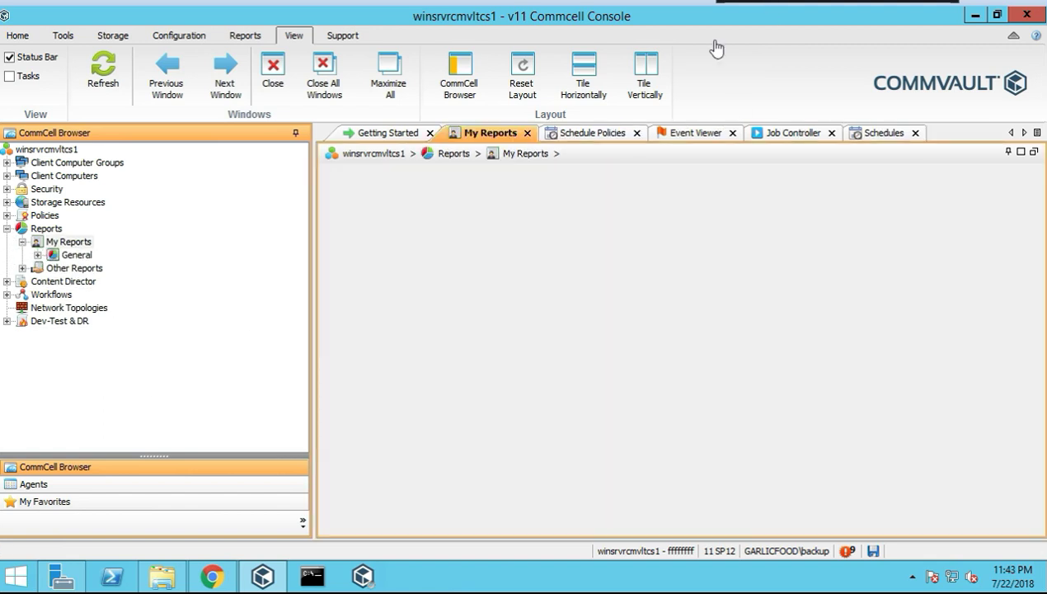
# Start a new report in My Reports > General, closing and reopening the Job Summary settings once
pyautogui.click(78, 244)
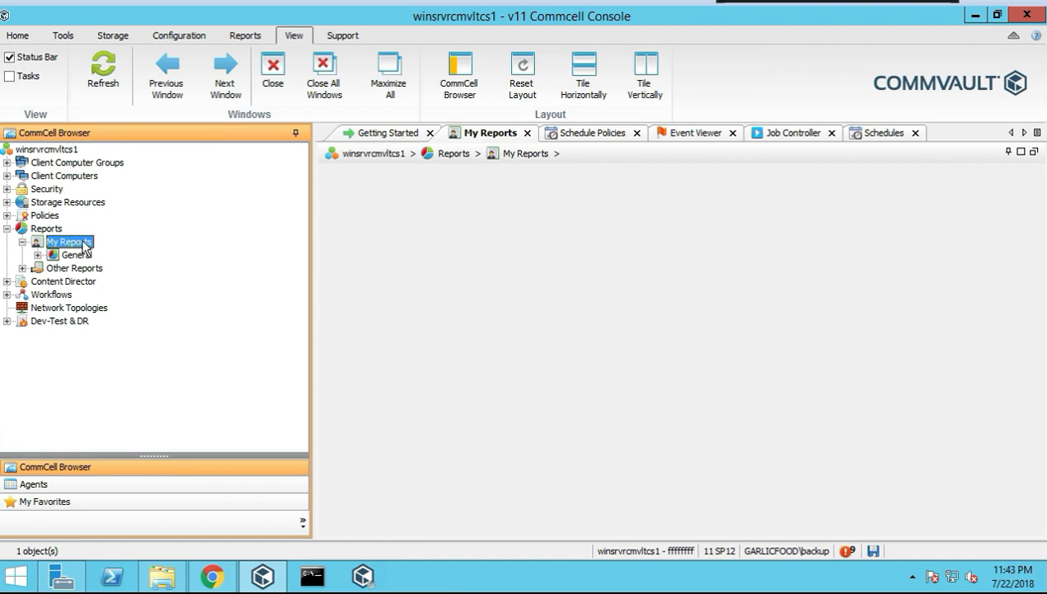
pyautogui.click(78, 255)
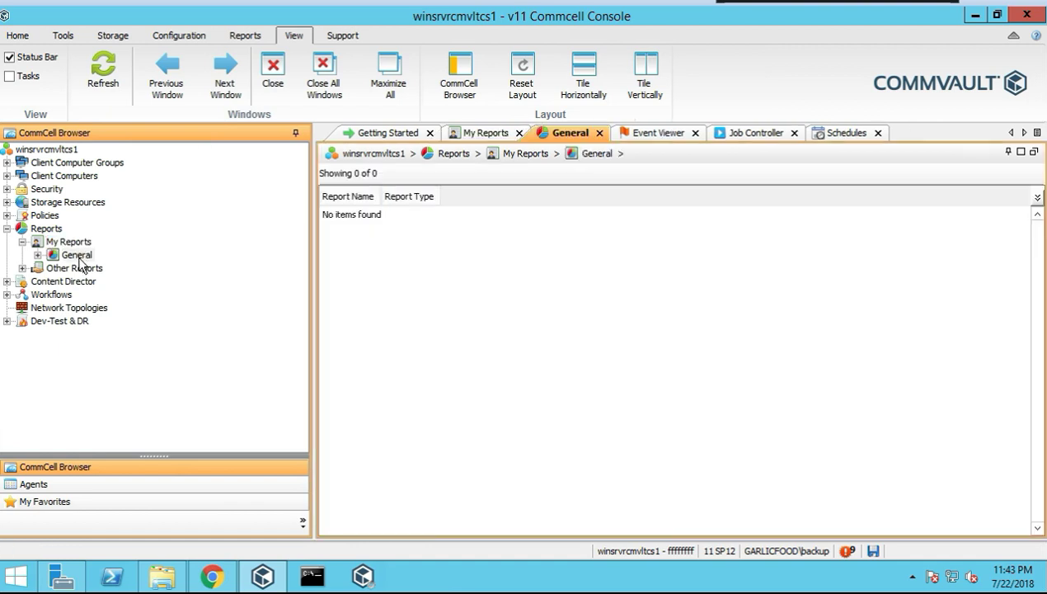
pyautogui.rightClick(80, 262)
pyautogui.click(116, 274)
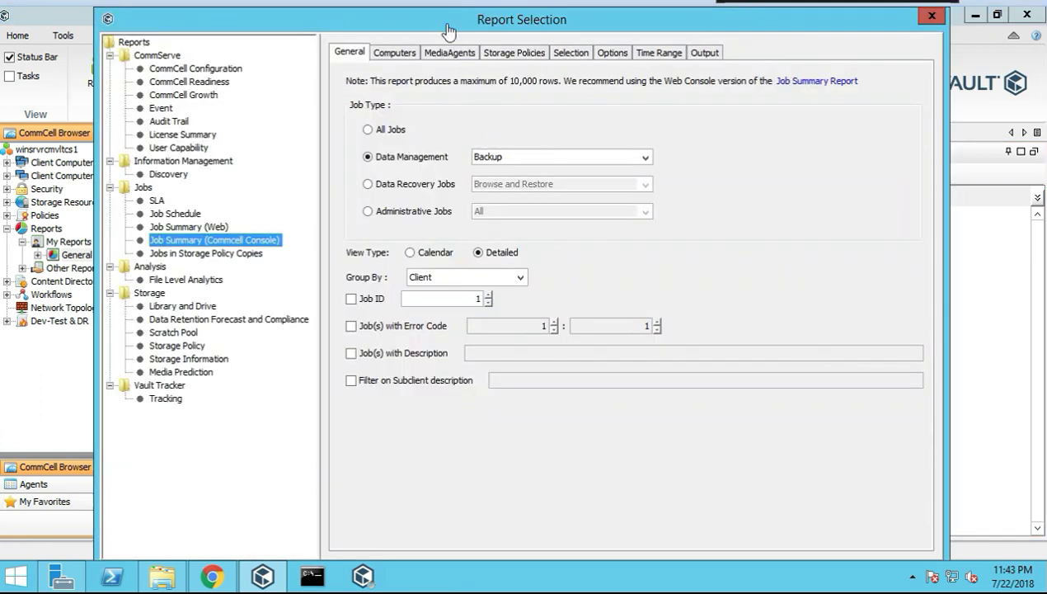
pyautogui.moveTo(379, 23); pyautogui.dragTo(355, 111)
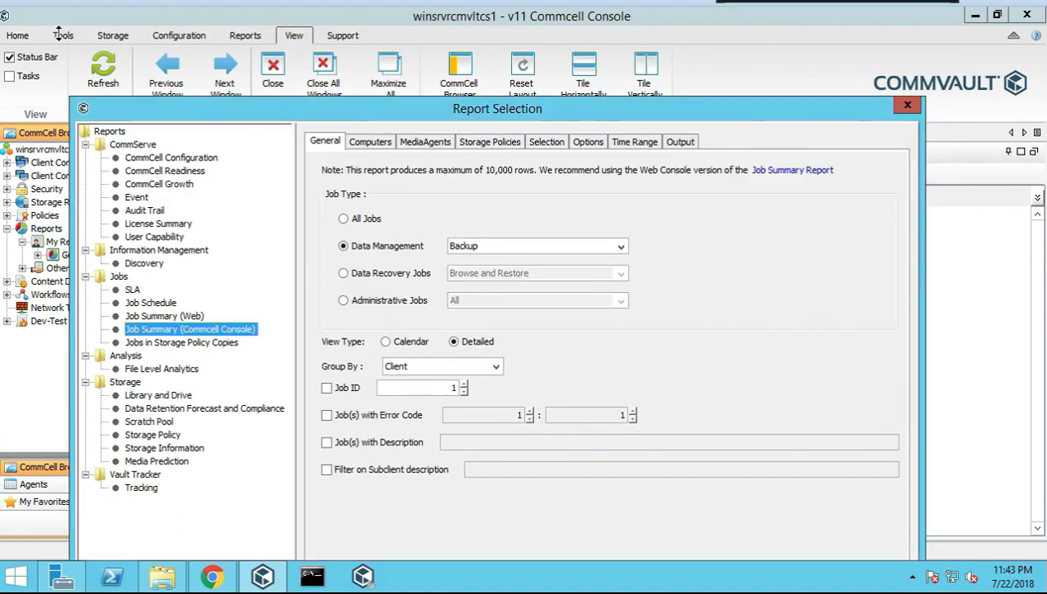
pyautogui.click(906, 105)
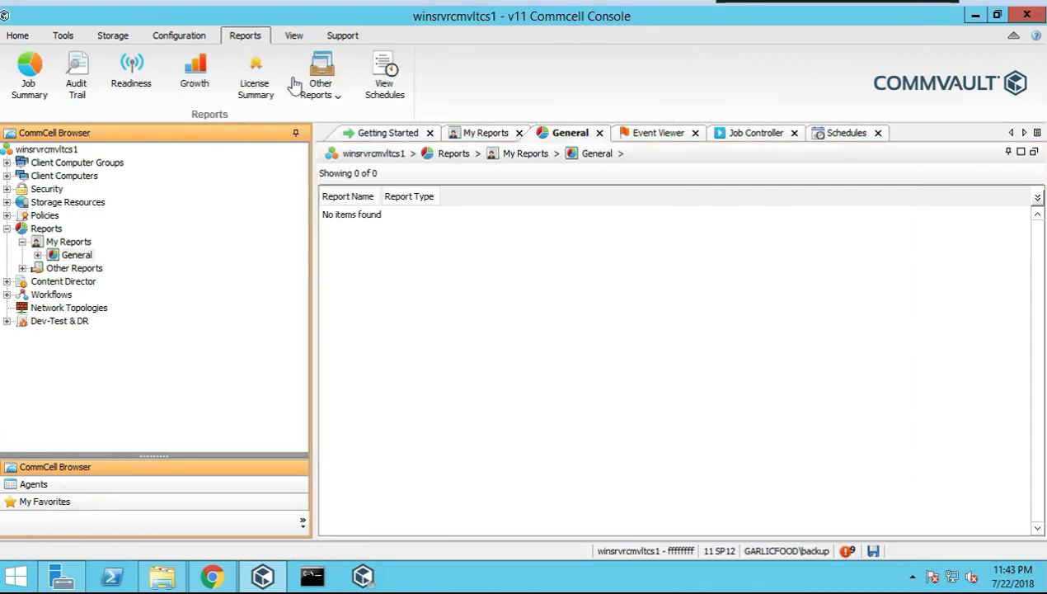
pyautogui.rightClick(82, 260)
pyautogui.click(116, 265)
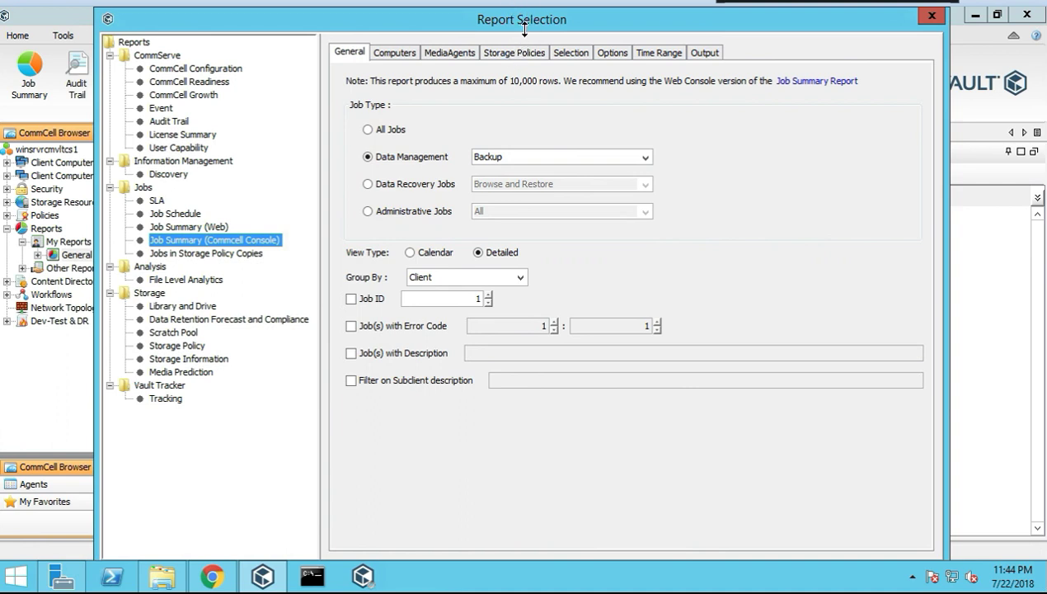
# Save the Job Summary report as 'test', acknowledge the confirmation, and close the settings
pyautogui.moveTo(495, 9); pyautogui.dragTo(470, 34)
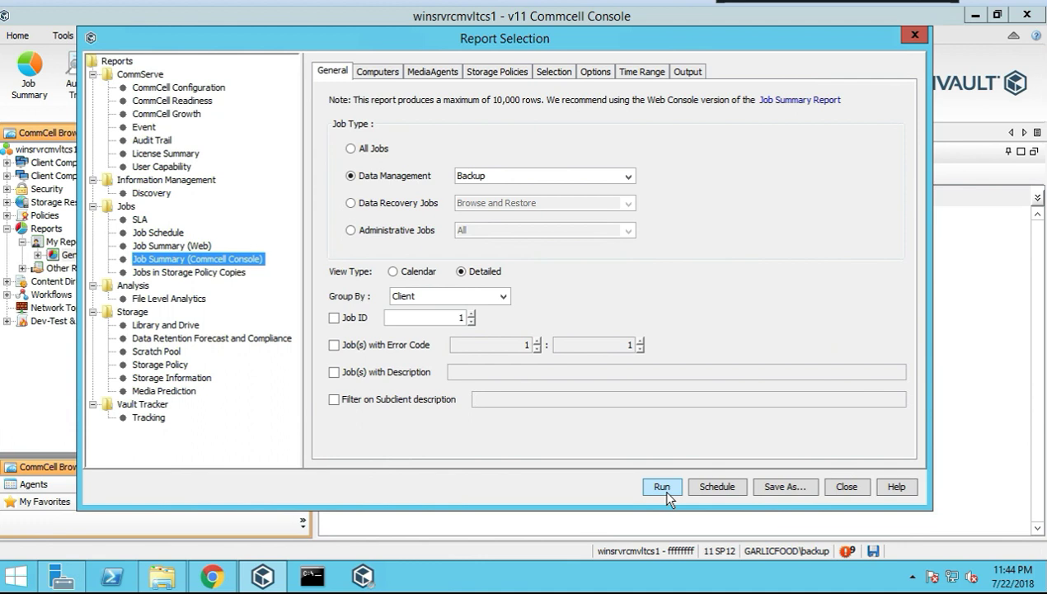
pyautogui.click(781, 487)
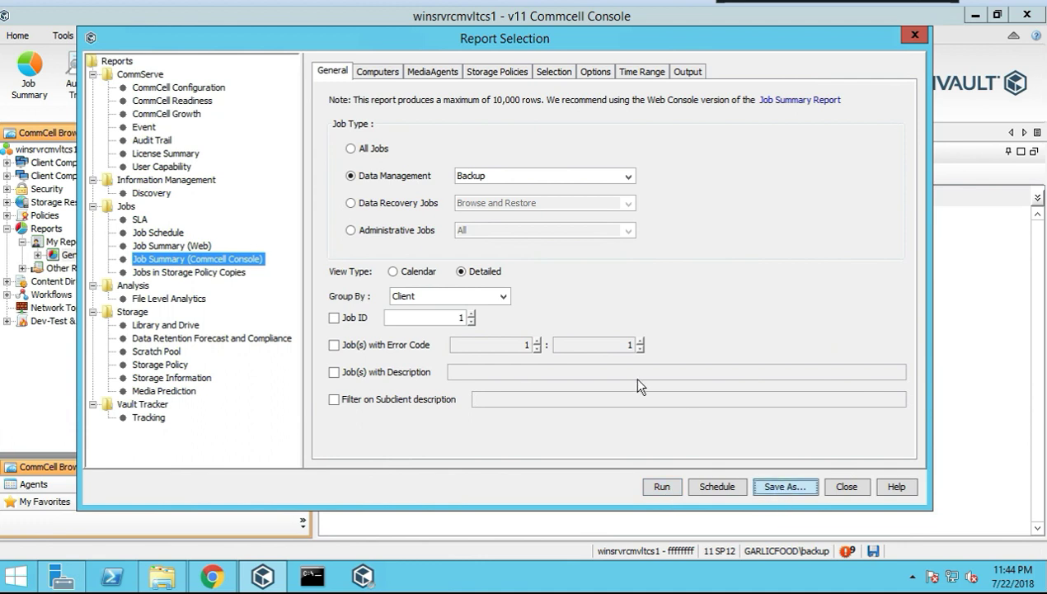
pyautogui.press('Tab')
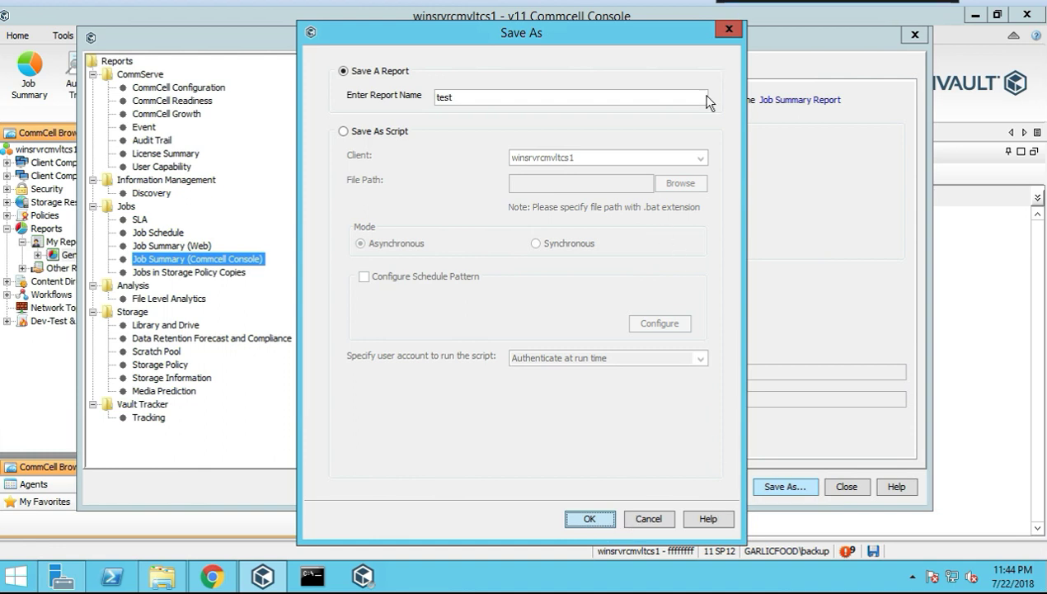
pyautogui.click(601, 516)
pyautogui.click(512, 306)
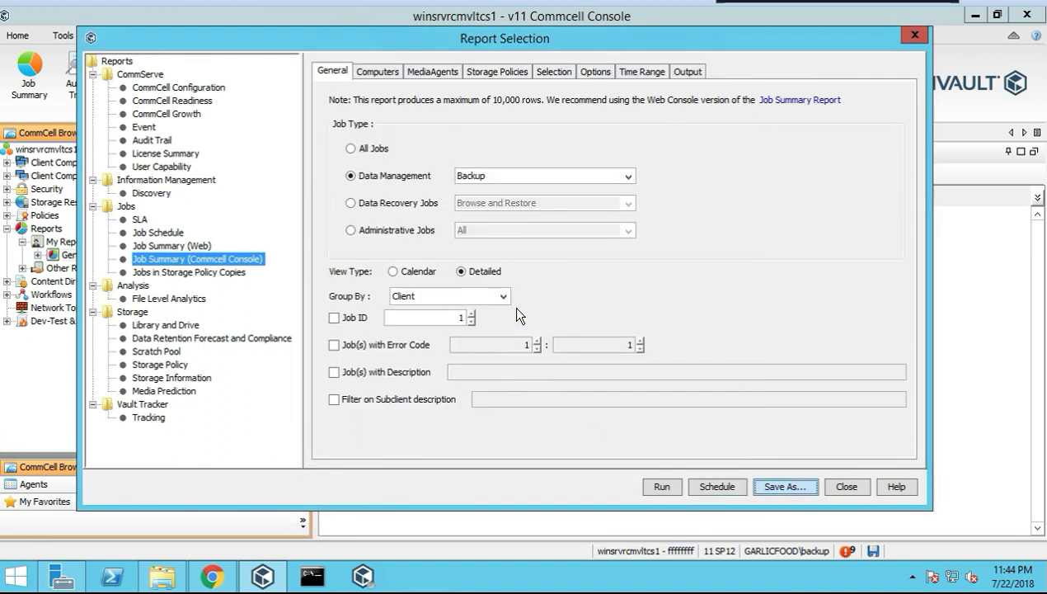
pyautogui.click(849, 486)
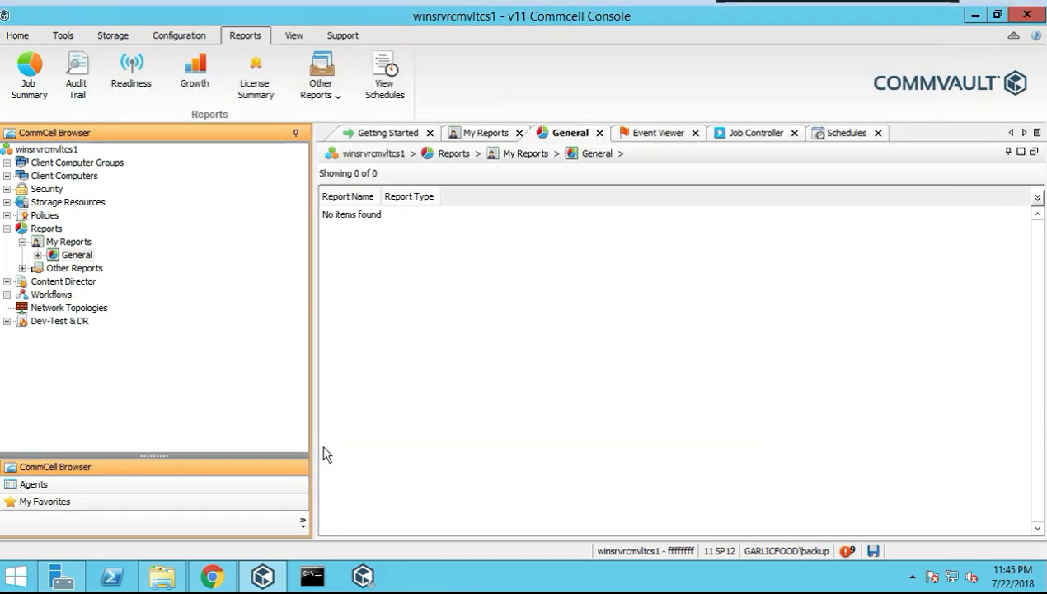
# Browse My Reports, General and Other Reports, then bring up actions for the 'test' report
pyautogui.click(66, 243)
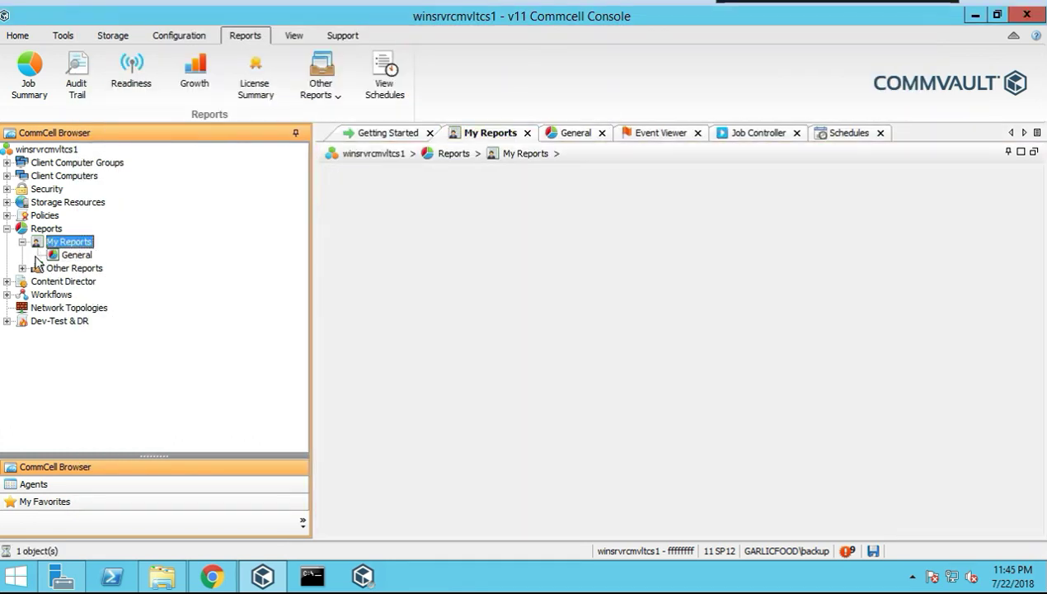
pyautogui.click(71, 256)
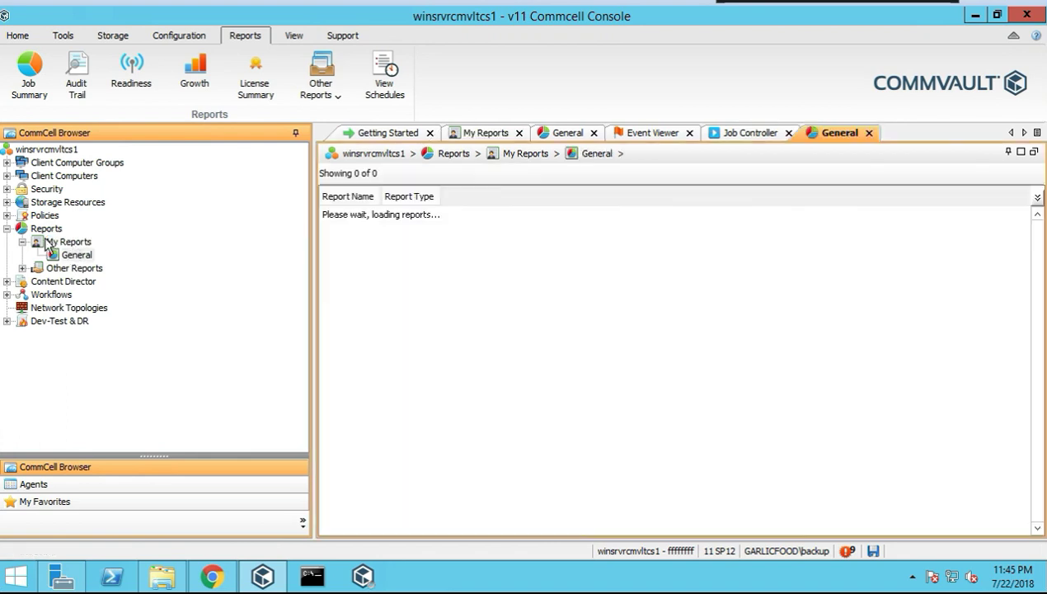
pyautogui.click(46, 240)
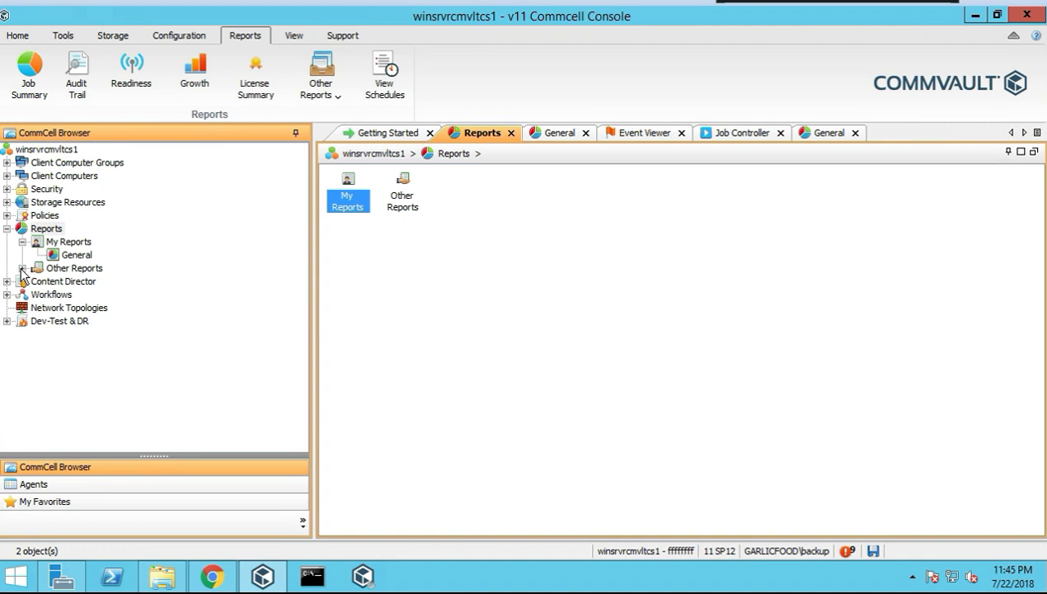
pyautogui.click(76, 268)
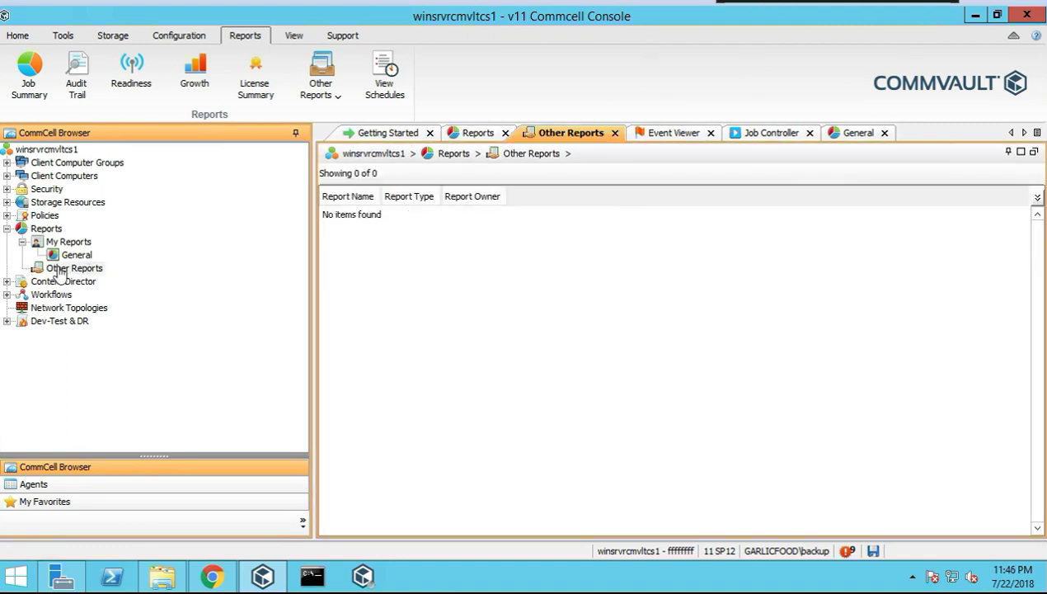
pyautogui.click(76, 256)
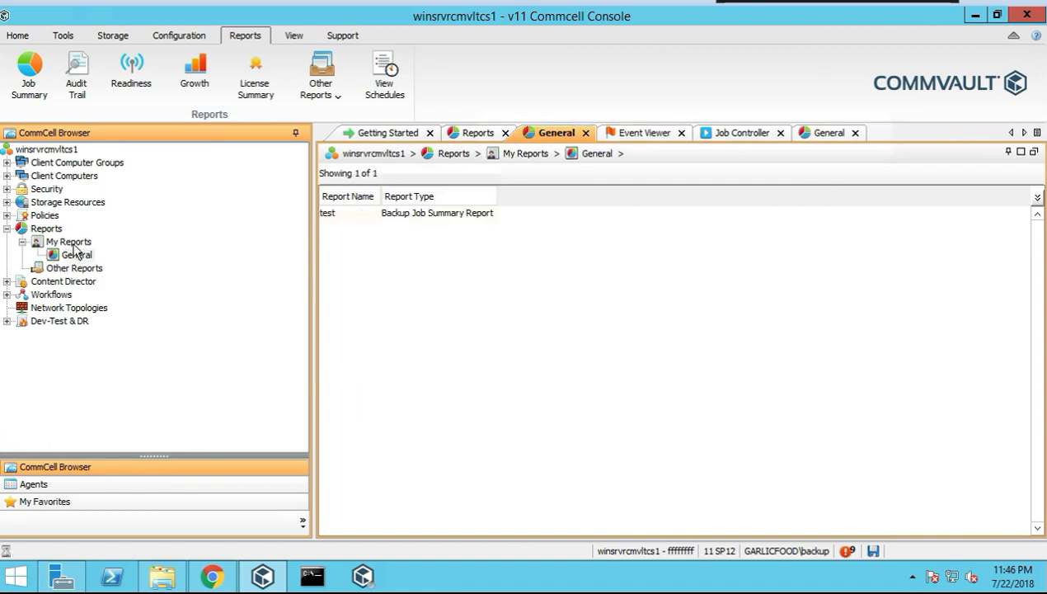
pyautogui.click(69, 241)
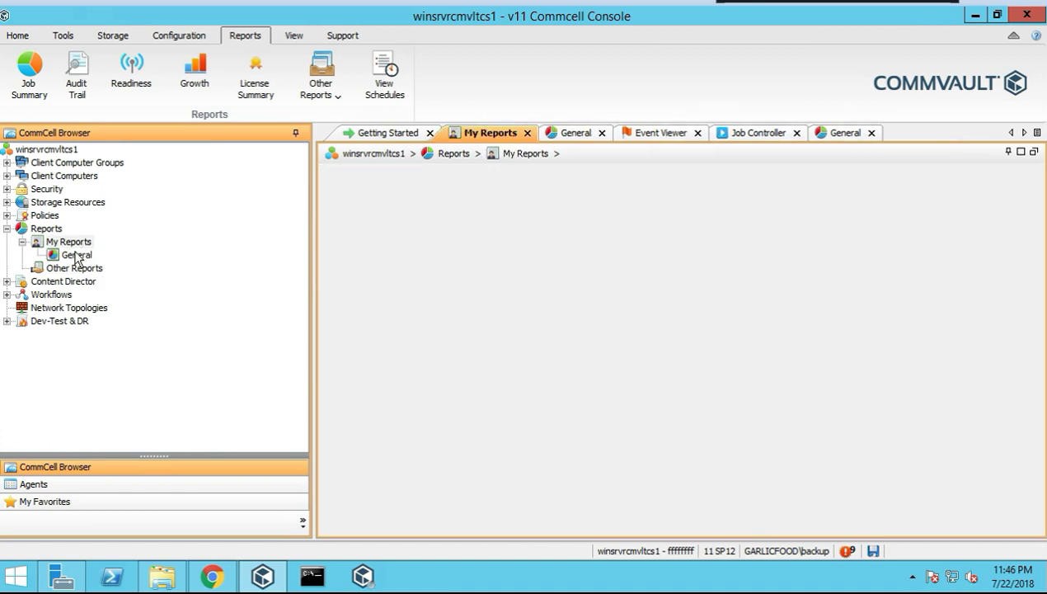
pyautogui.click(76, 255)
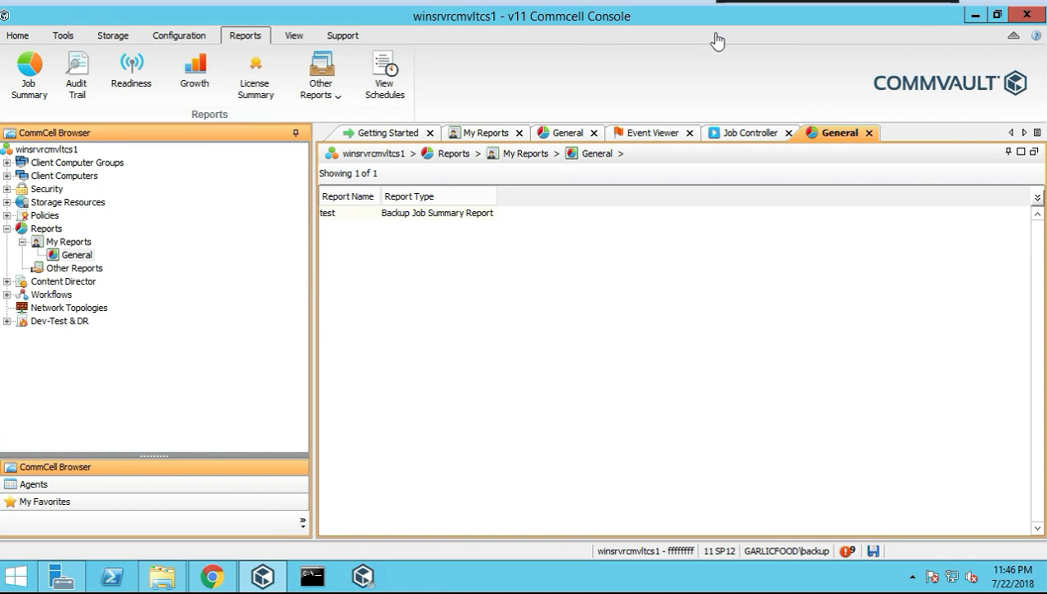
pyautogui.rightClick(344, 214)
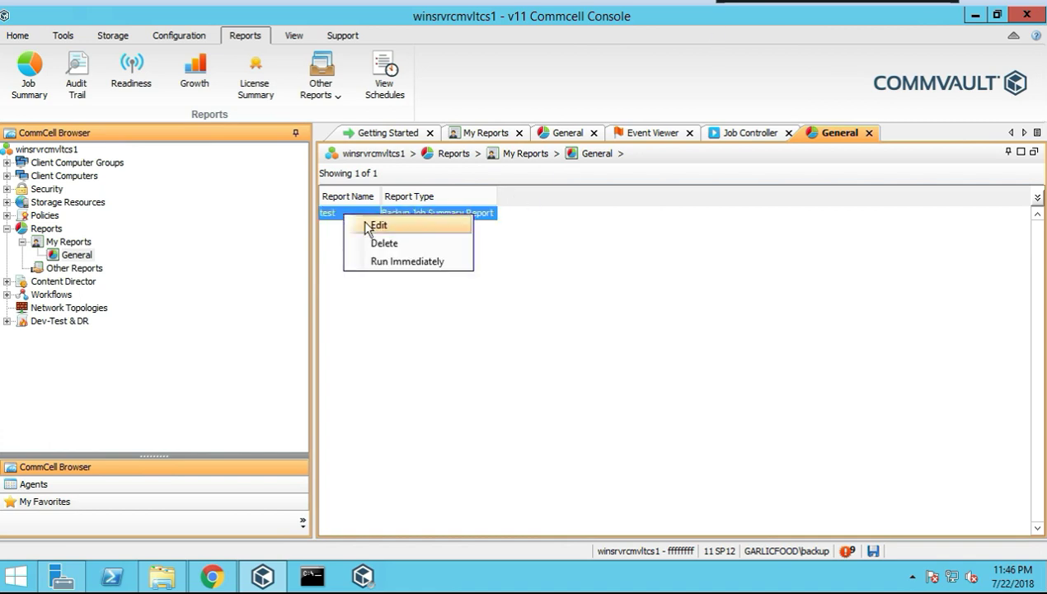
# Run the 'test' report immediately, review its results in Chrome, then minimize the browser
pyautogui.click(390, 262)
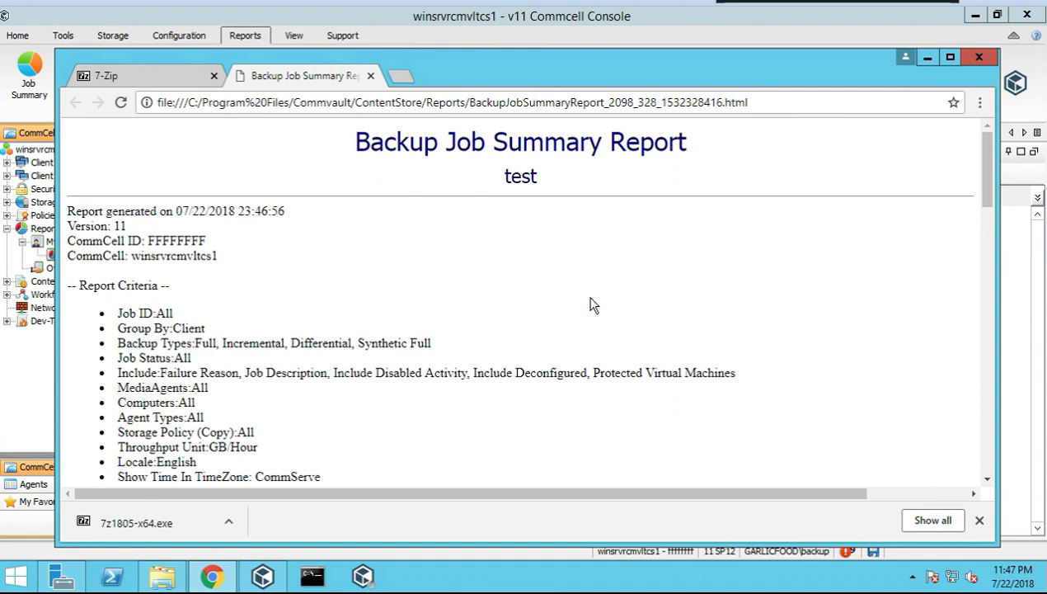
pyautogui.scroll(-2, 436, 308)
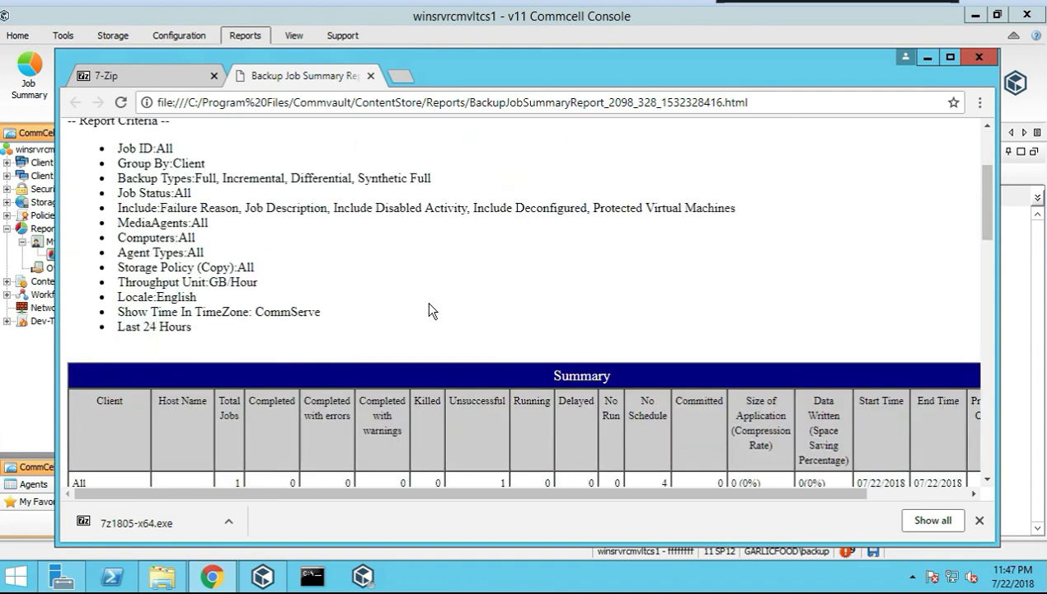
pyautogui.scroll(-5, 429, 304)
pyautogui.scroll(-4, 339, 312)
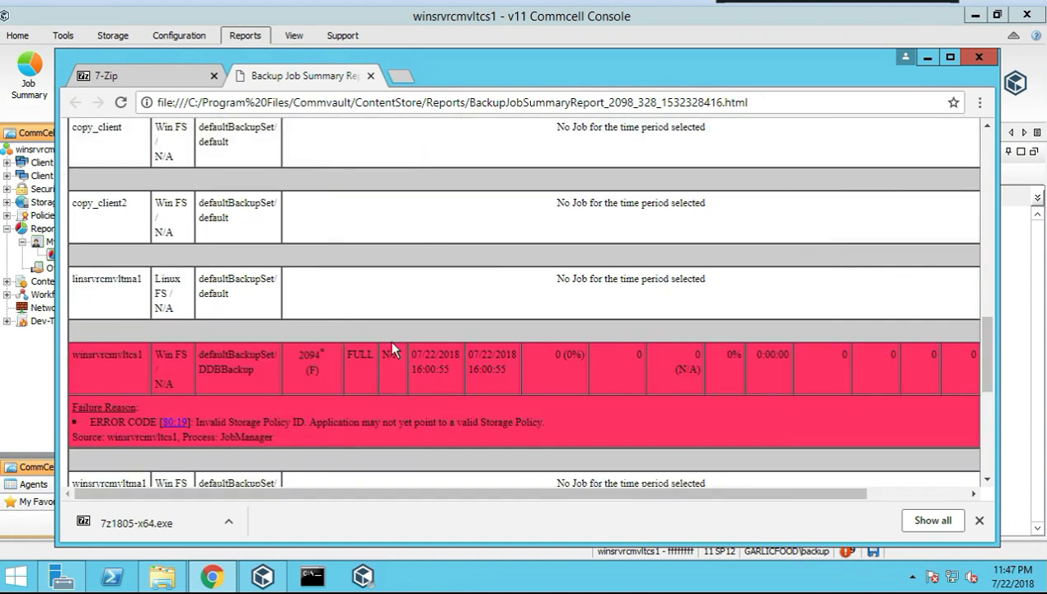
pyautogui.scroll(11, 393, 341)
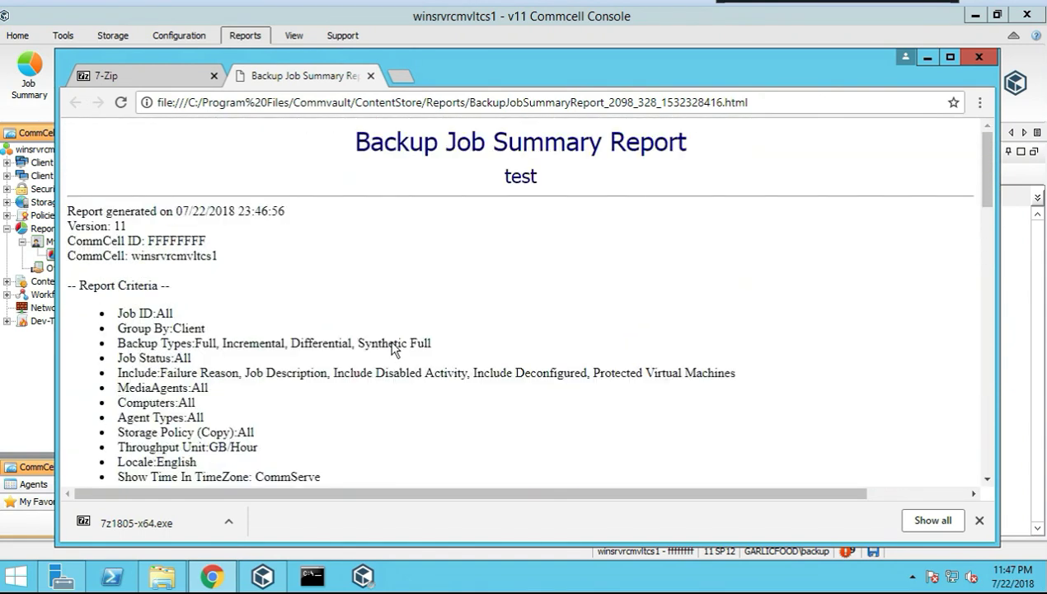
pyautogui.scroll(-7, 389, 341)
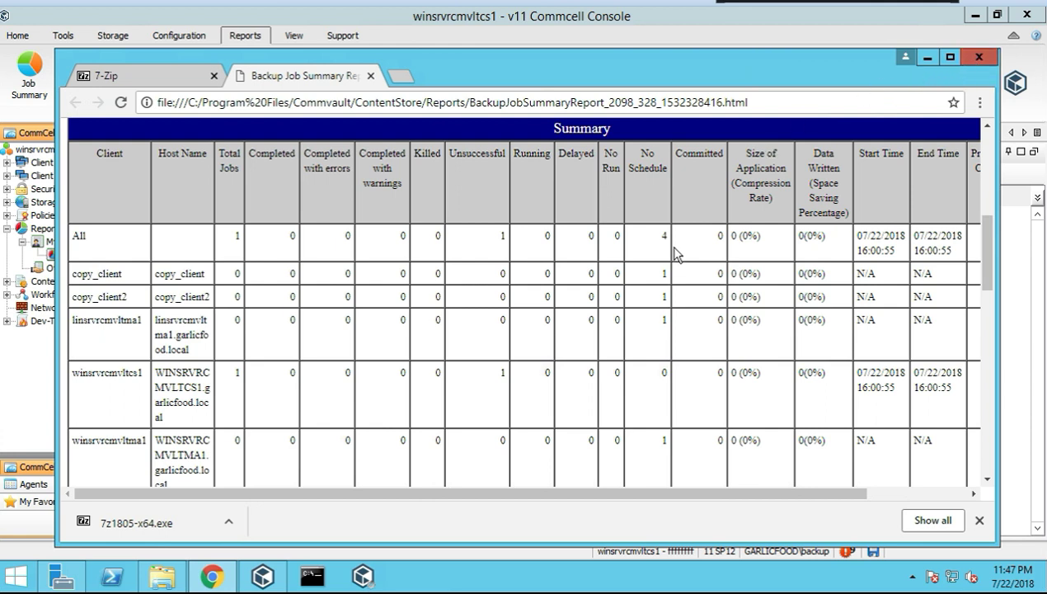
pyautogui.scroll(2, 673, 251)
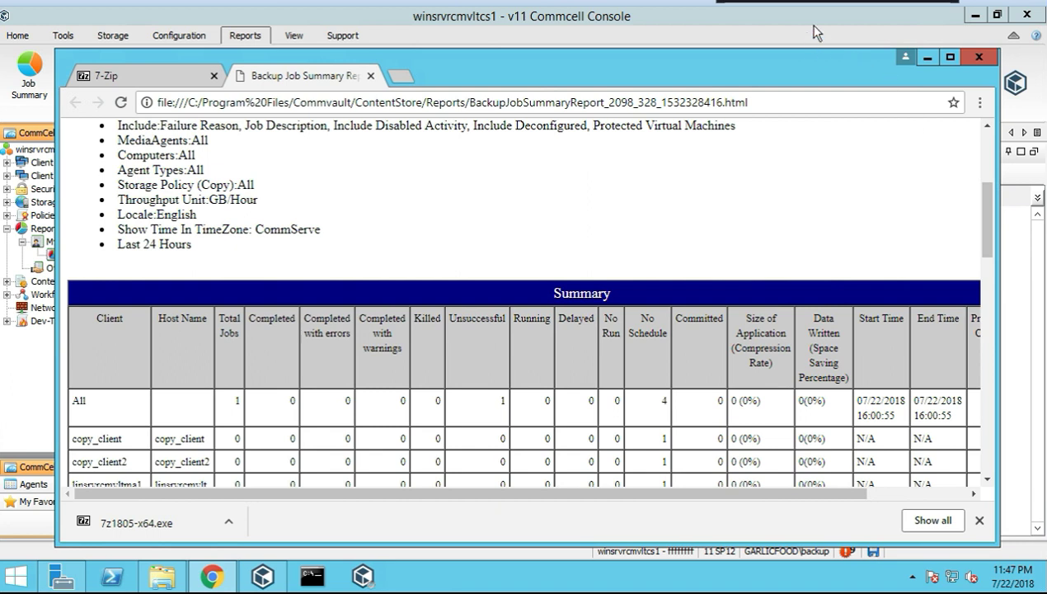
pyautogui.click(931, 63)
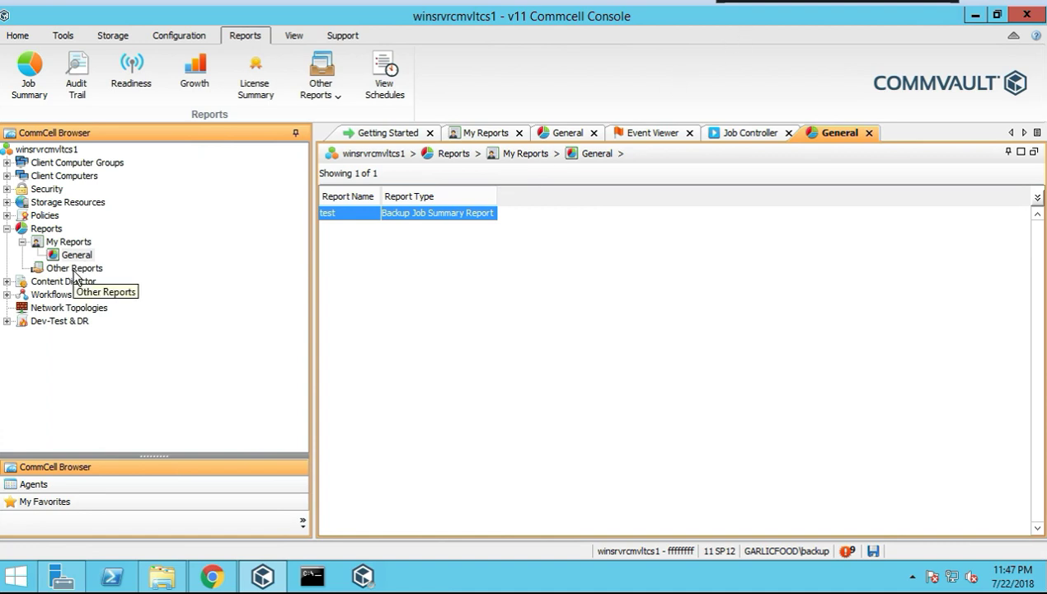
# Show Other Reports, glance at the Support and View ribbon options, and collapse Reports
pyautogui.click(76, 275)
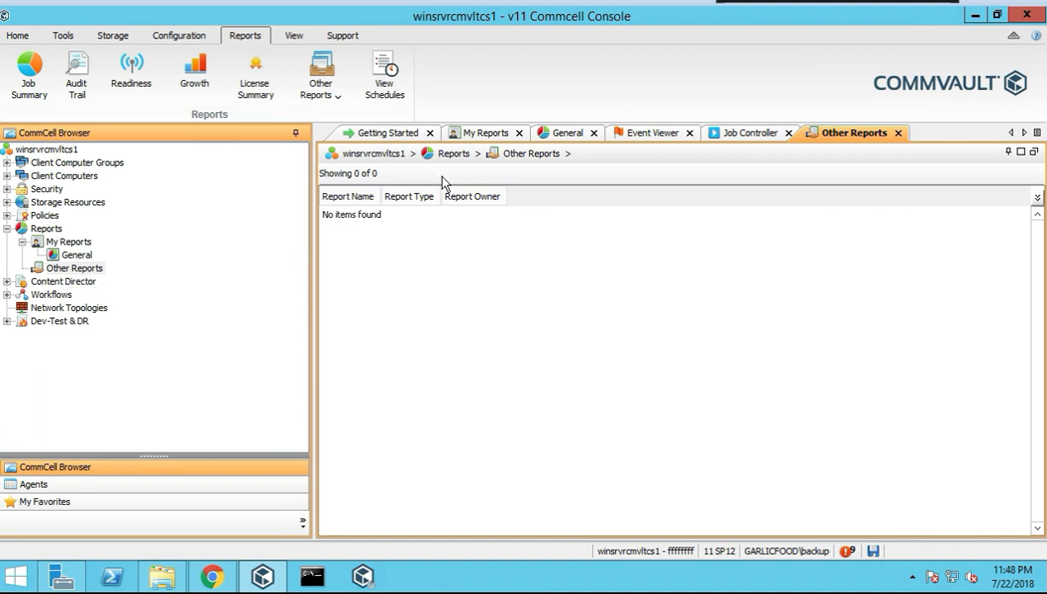
pyautogui.click(340, 37)
pyautogui.click(292, 36)
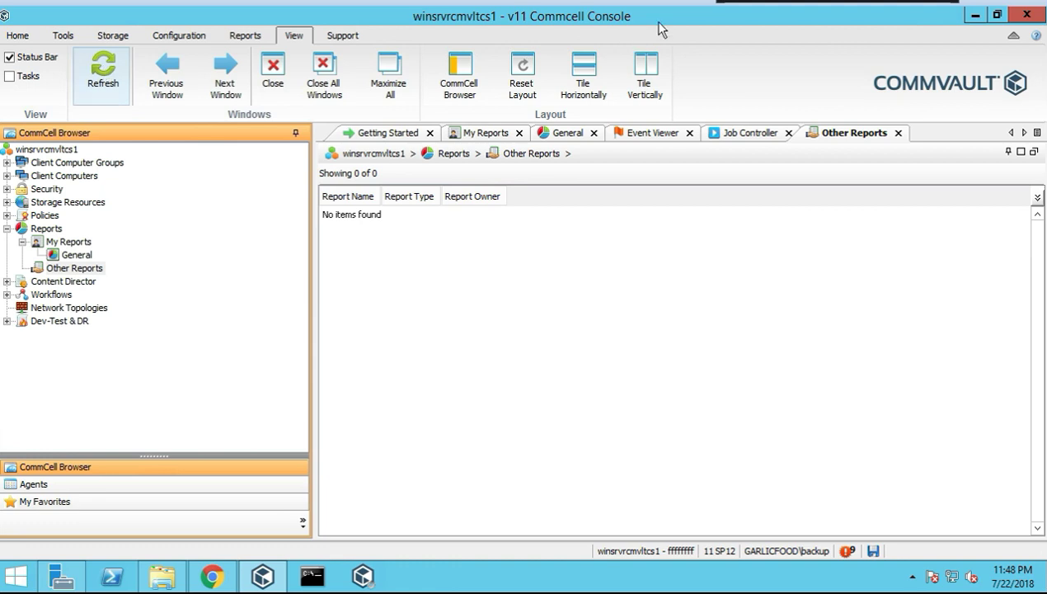
pyautogui.click(7, 231)
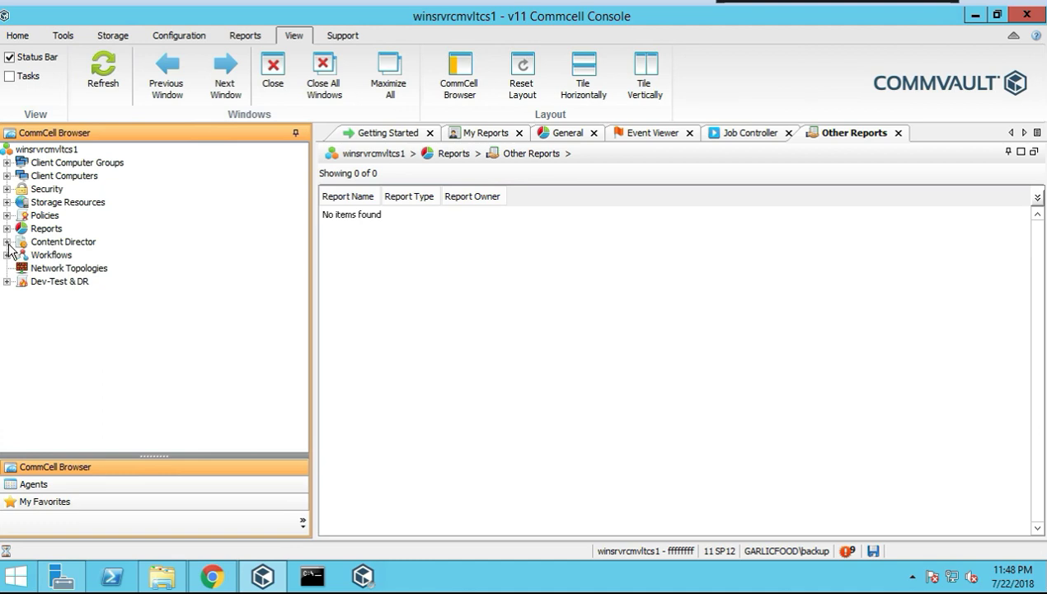
# Browse Content Director's Export Set, Legal Holds, Query Set and Review Set lists
pyautogui.click(66, 242)
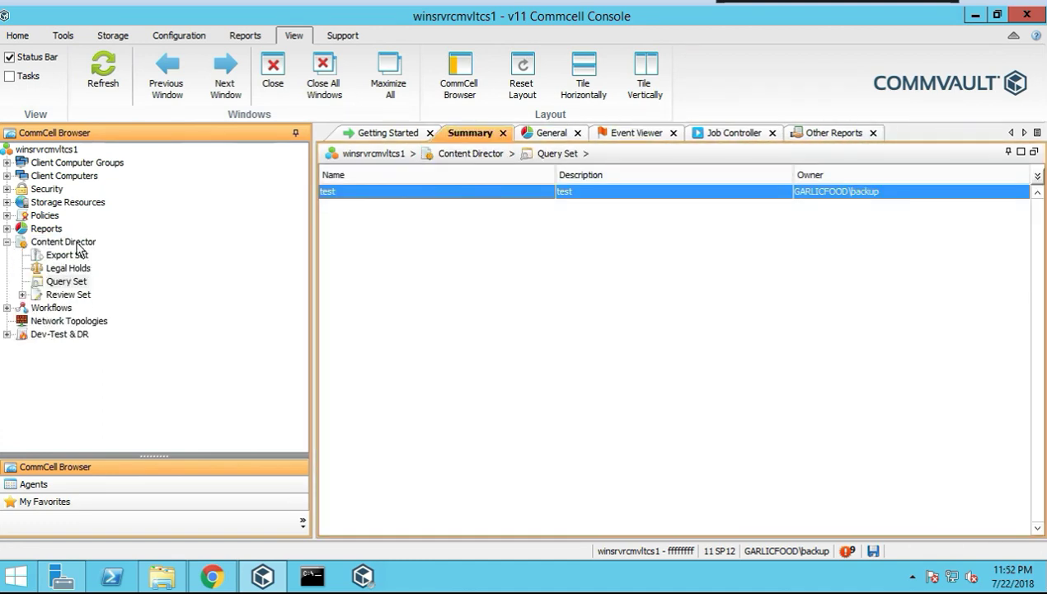
pyautogui.click(80, 243)
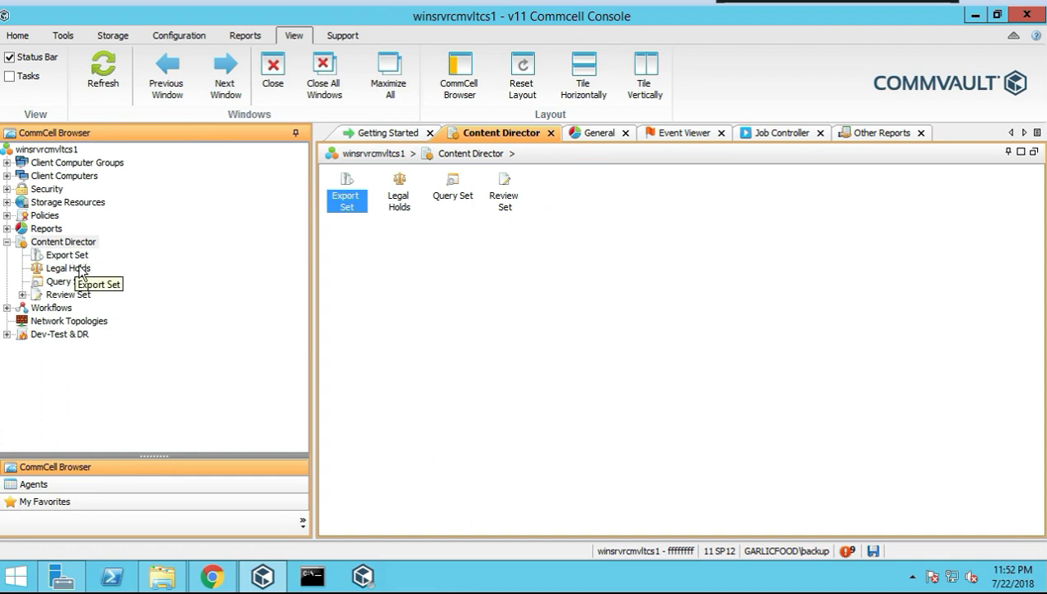
pyautogui.click(80, 268)
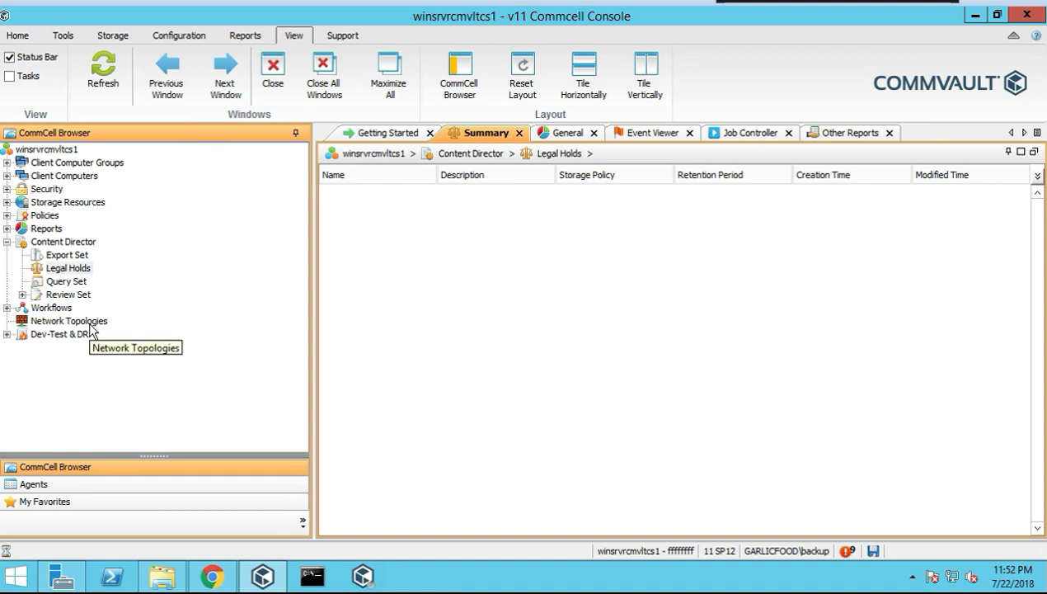
pyautogui.click(66, 282)
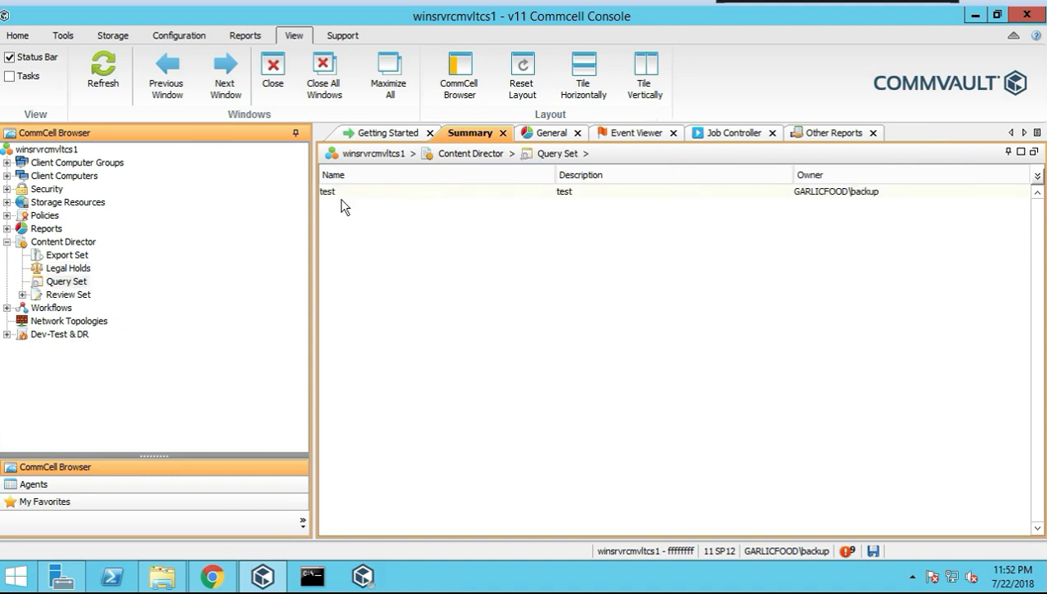
pyautogui.click(67, 298)
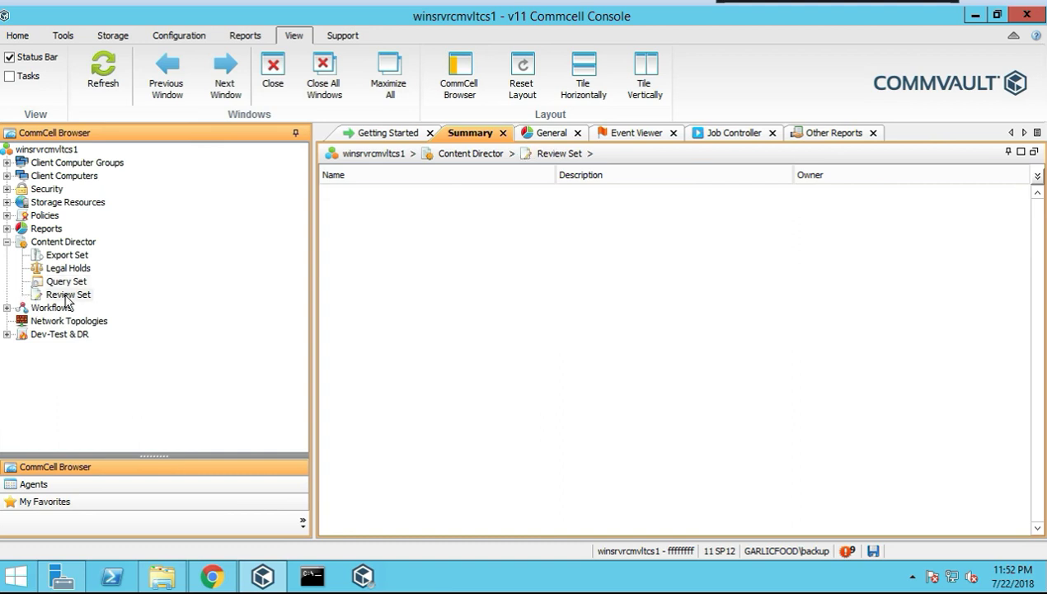
# Start a new review set from the Review Set node, then close the Create Review Set form unsaved
pyautogui.rightClick(60, 298)
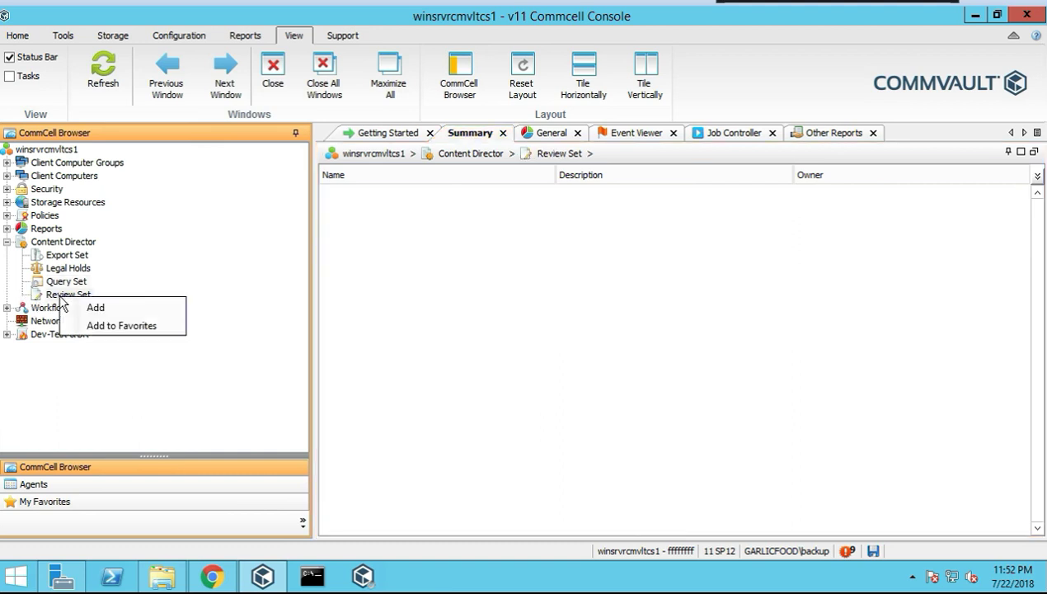
pyautogui.click(93, 306)
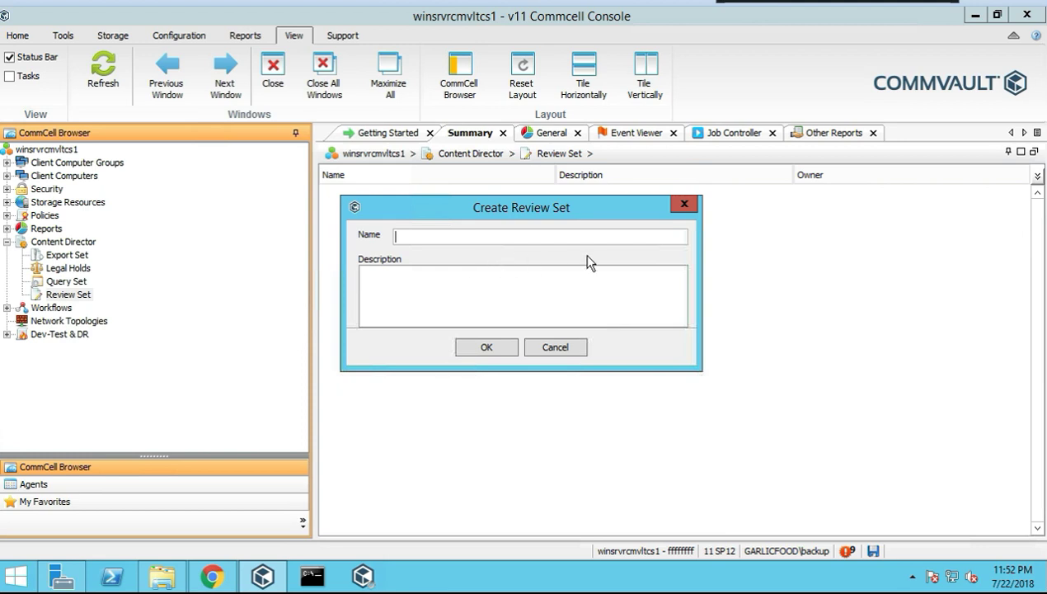
pyautogui.click(684, 204)
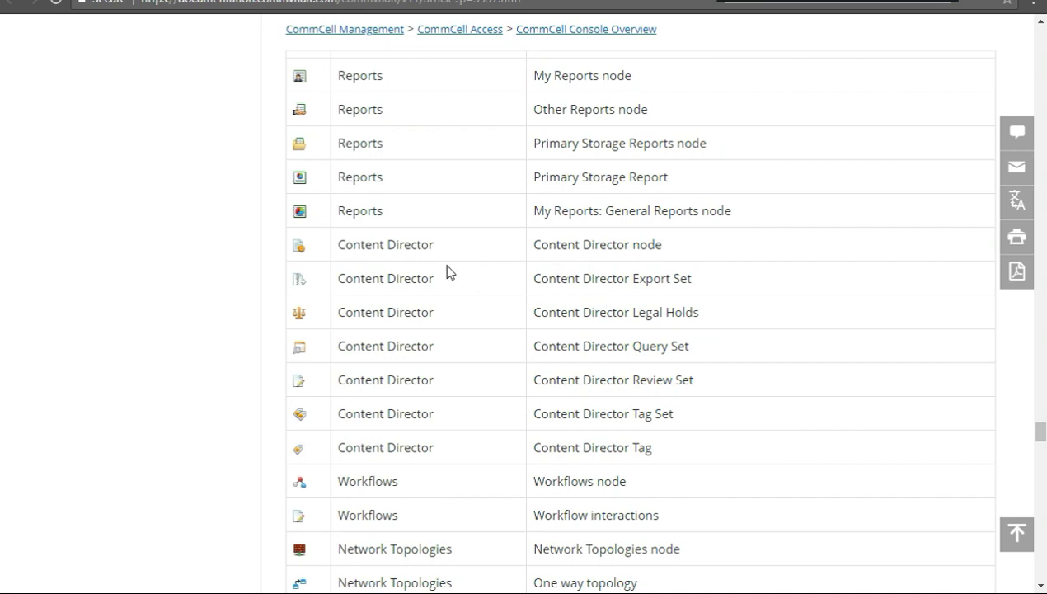
# Highlight the Content Director entries in the documentation's console icon table and scroll further down
pyautogui.moveTo(345, 244); pyautogui.dragTo(459, 250)
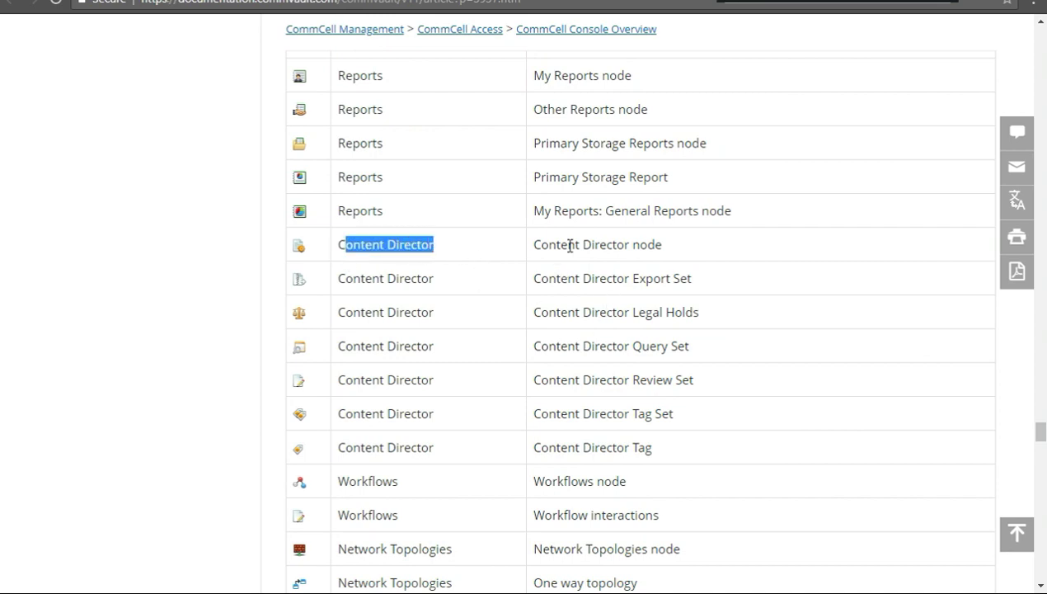
pyautogui.scroll(-1, 575, 244)
pyautogui.scroll(-1, 575, 244)
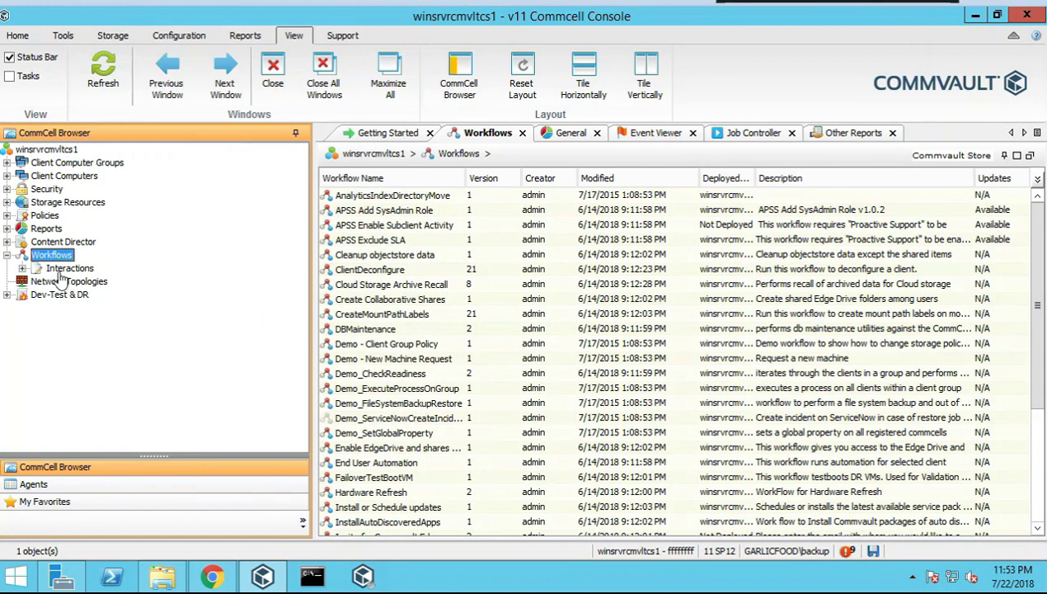
# Check the empty Interactions list under Workflows, then return to Workflows and select Create Collaborative Shares
pyautogui.click(22, 268)
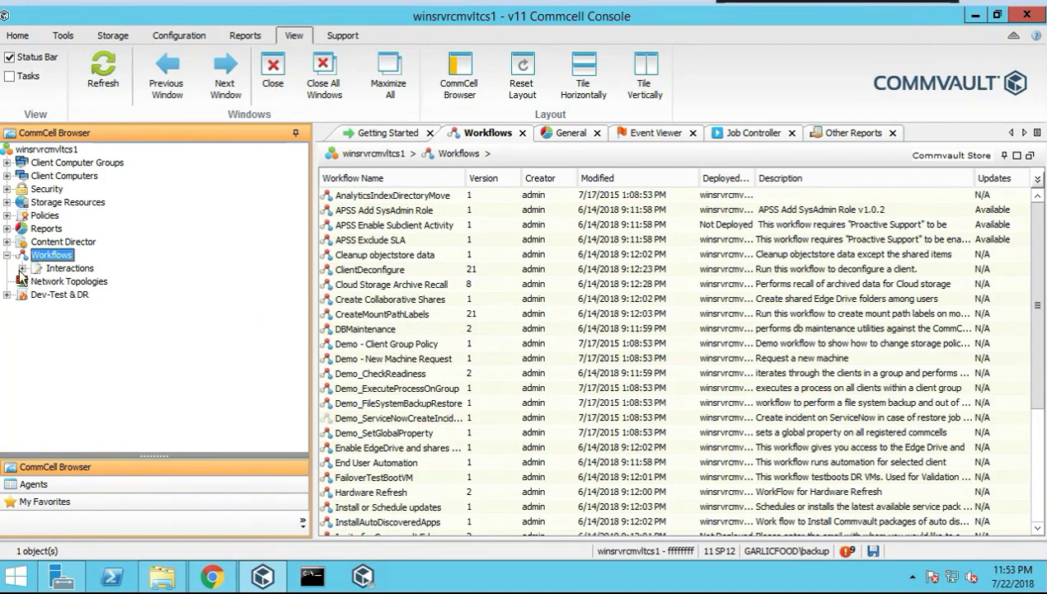
pyautogui.click(70, 268)
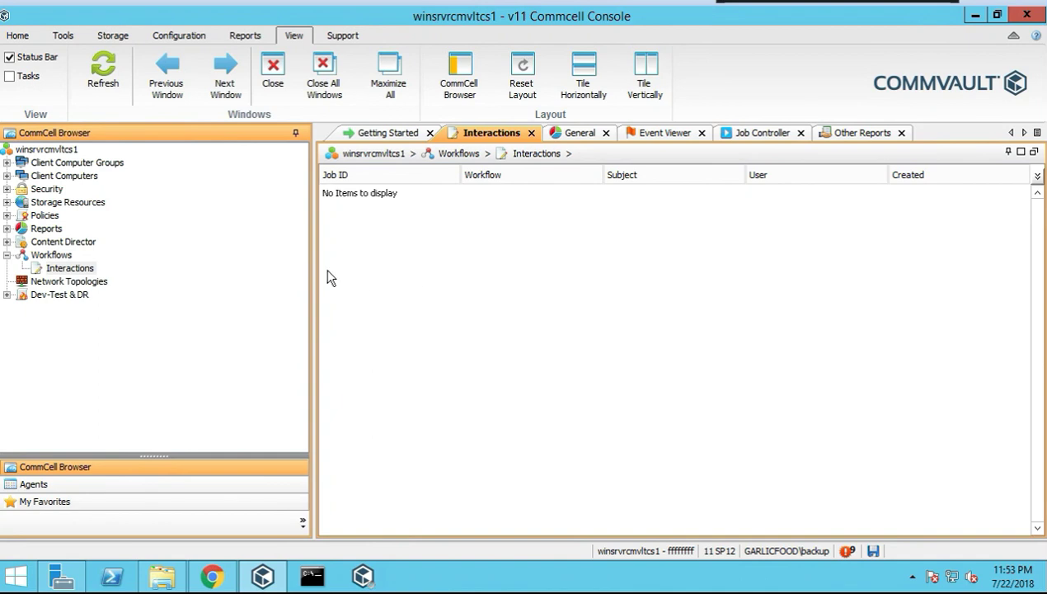
pyautogui.click(51, 254)
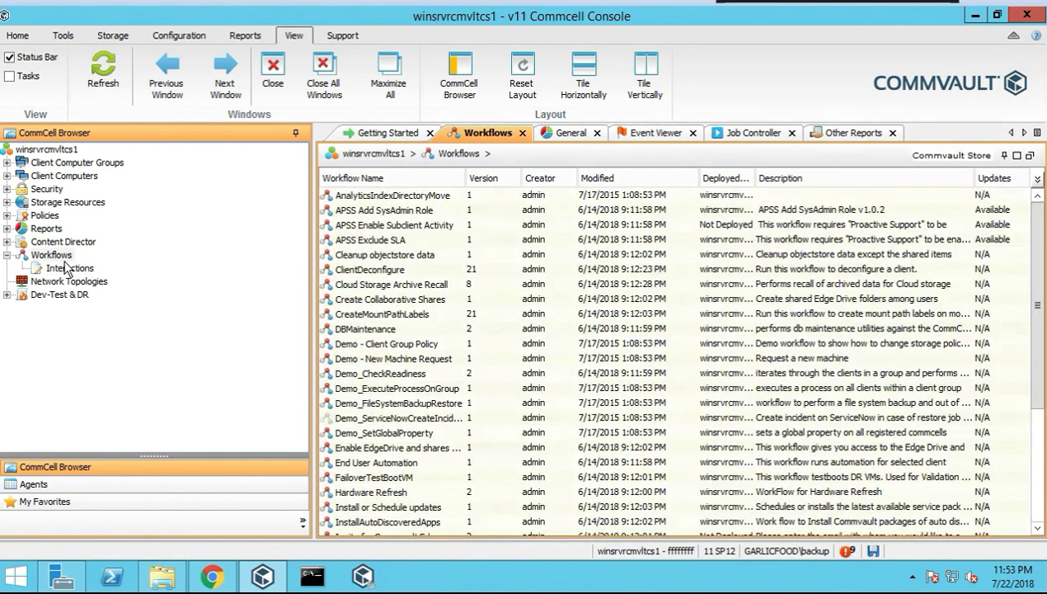
pyautogui.click(400, 301)
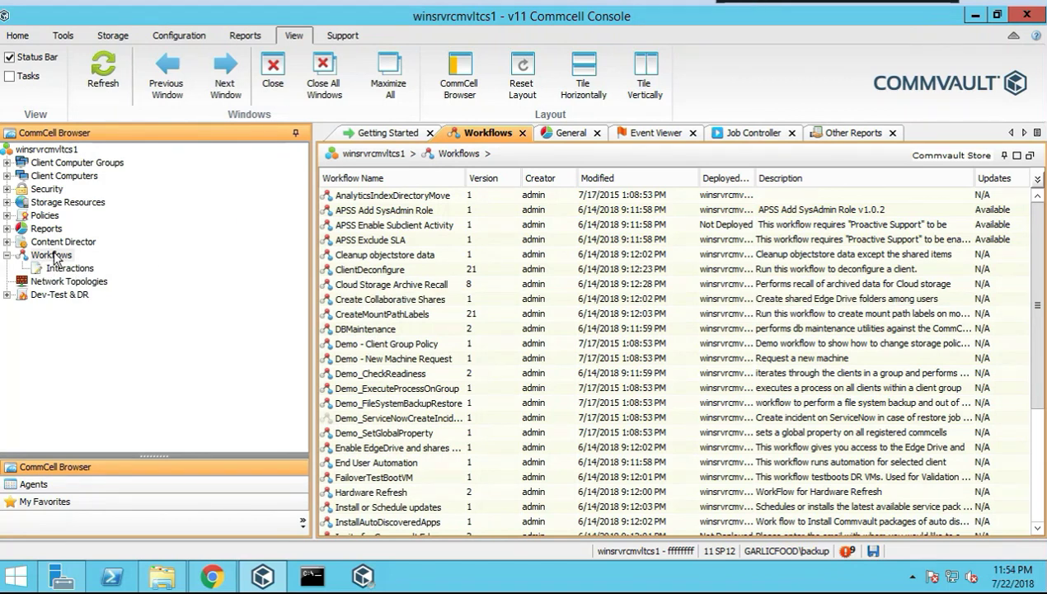
# Bring up the Workflows All Tasks > New options for creating a workflow
pyautogui.rightClick(54, 255)
pyautogui.moveTo(124, 262)
pyautogui.moveTo(303, 265)
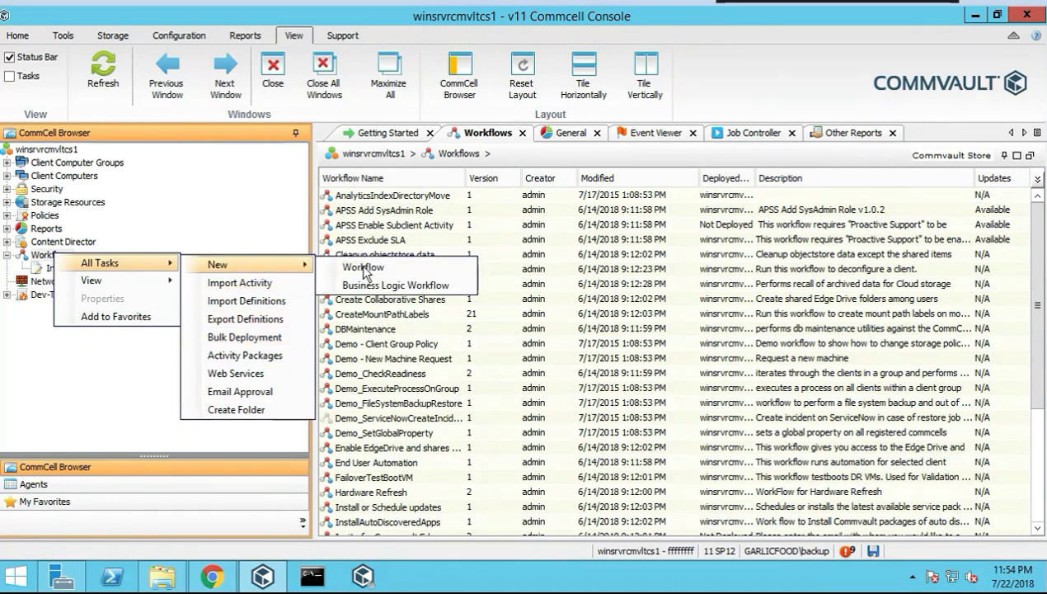
# Start a bulk workflow deployment with Install or Schedule updates marked, then cancel it
pyautogui.click(244, 337)
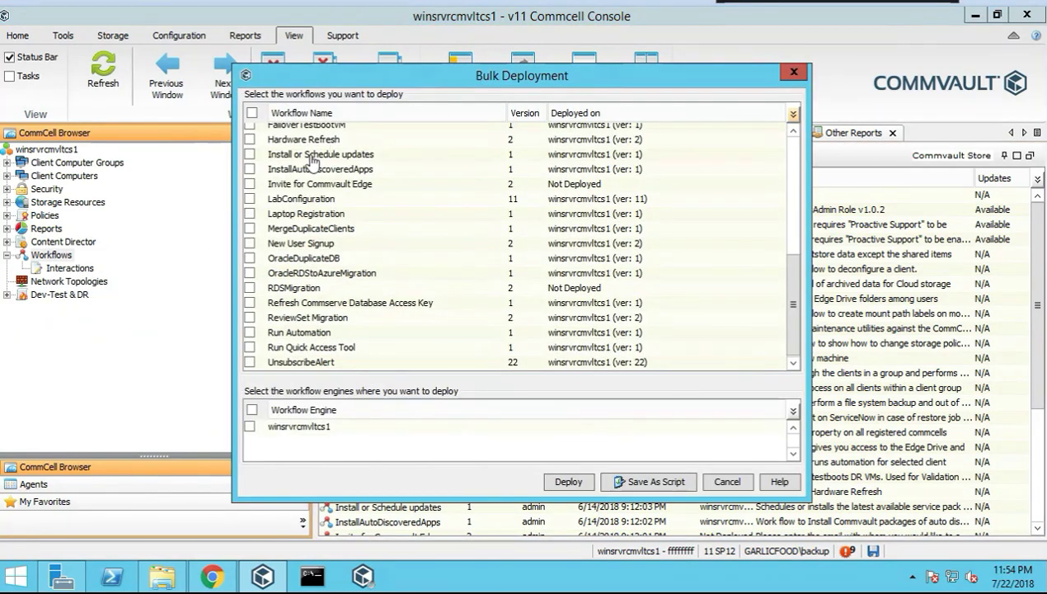
pyautogui.click(346, 156)
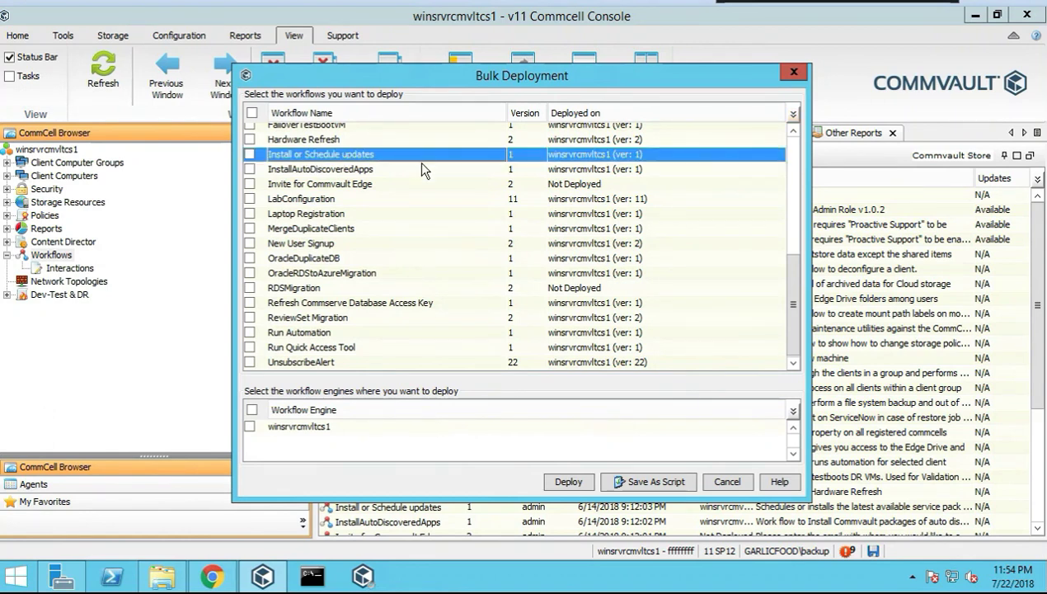
pyautogui.click(250, 156)
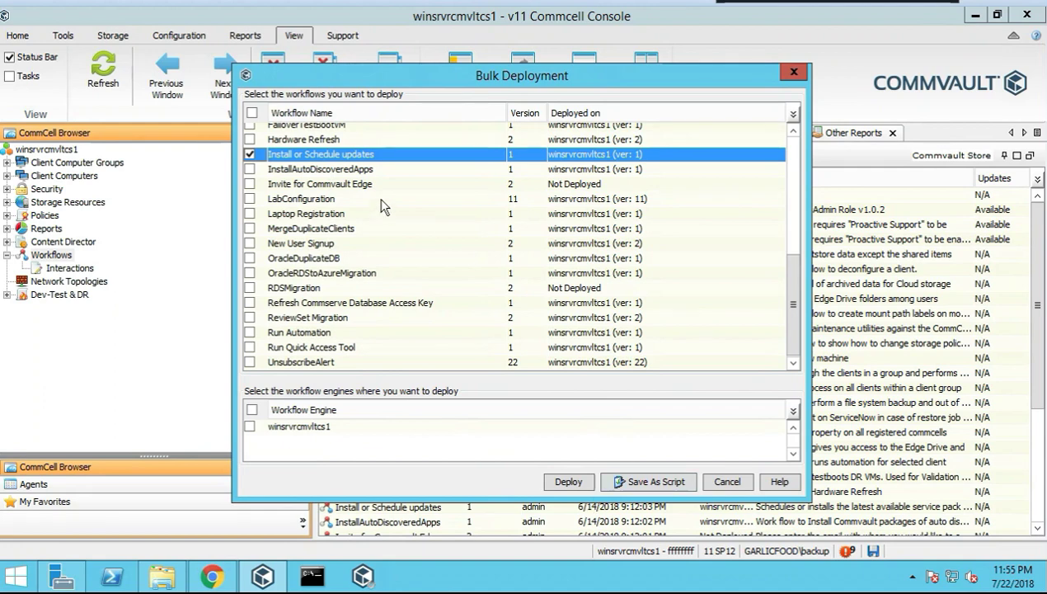
pyautogui.click(729, 482)
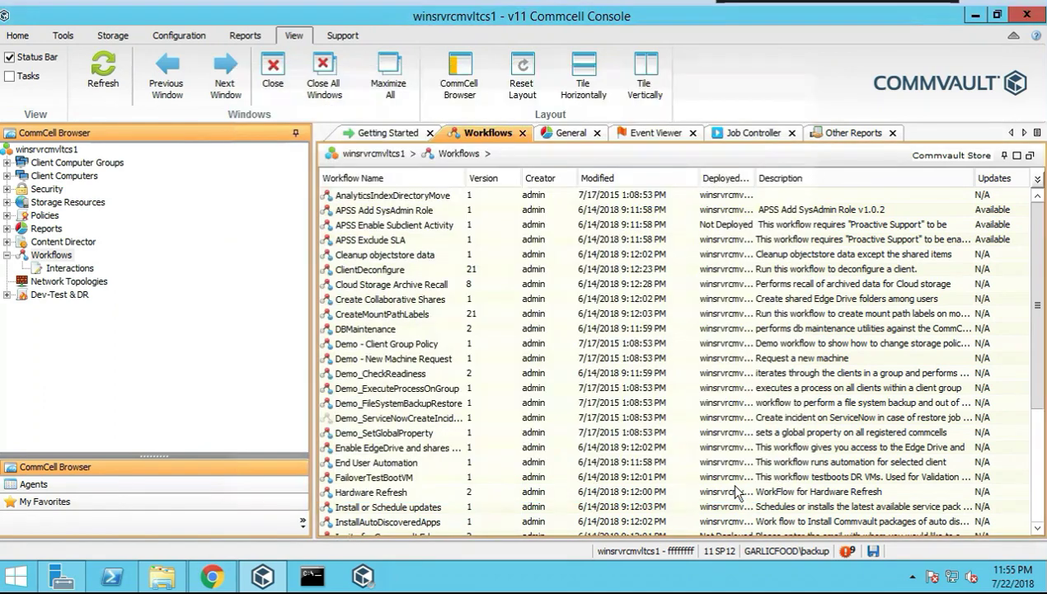
# Start a new blank workflow, browse the Job and QCommands Create activities, then close the editor
pyautogui.rightClick(67, 256)
pyautogui.moveTo(247, 268)
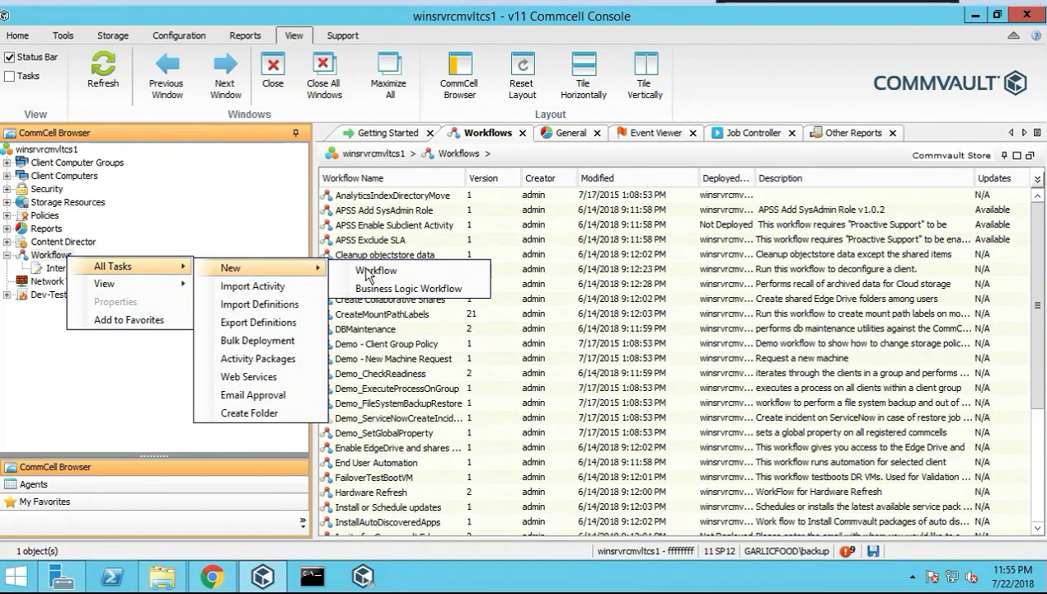
pyautogui.click(376, 268)
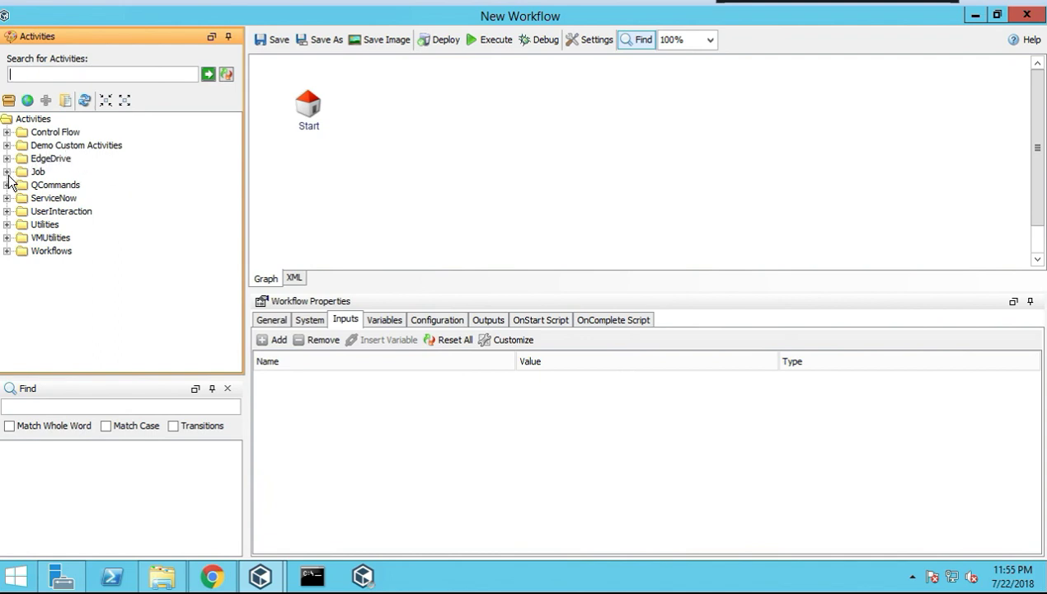
pyautogui.click(8, 173)
pyautogui.click(7, 199)
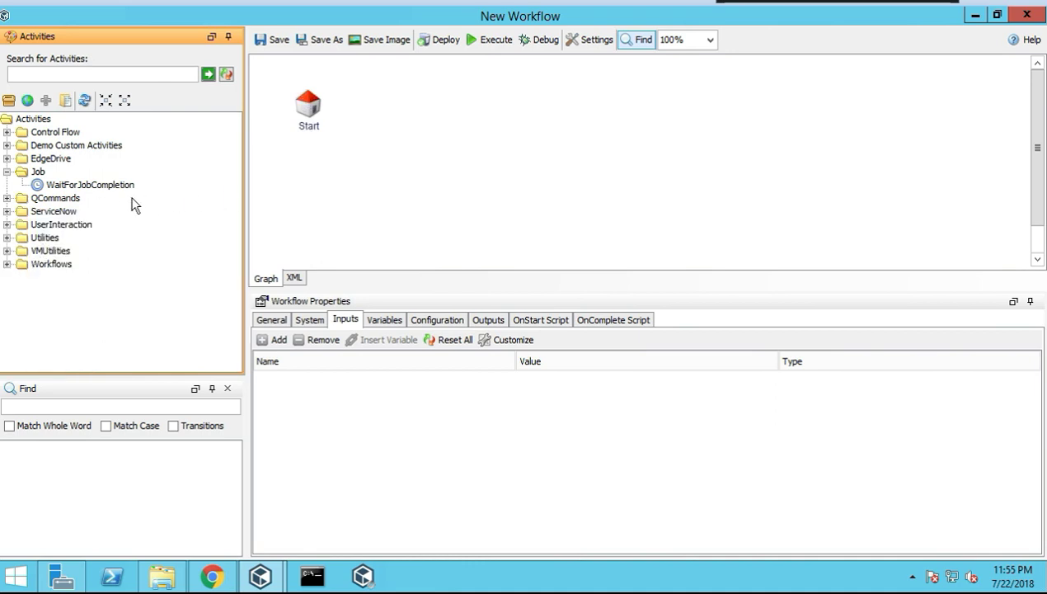
pyautogui.click(7, 199)
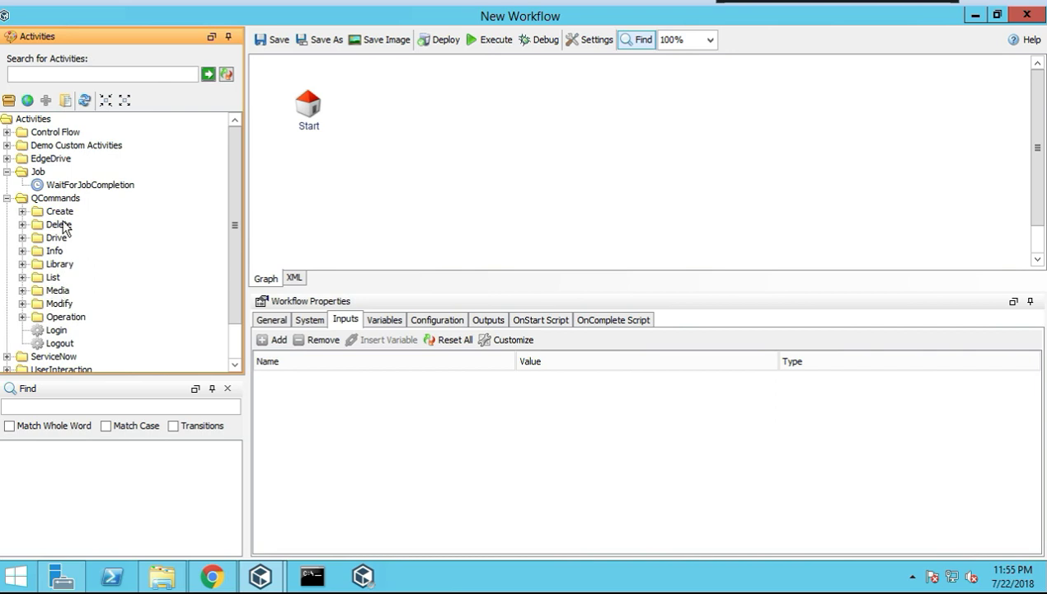
pyautogui.click(41, 213)
pyautogui.click(23, 211)
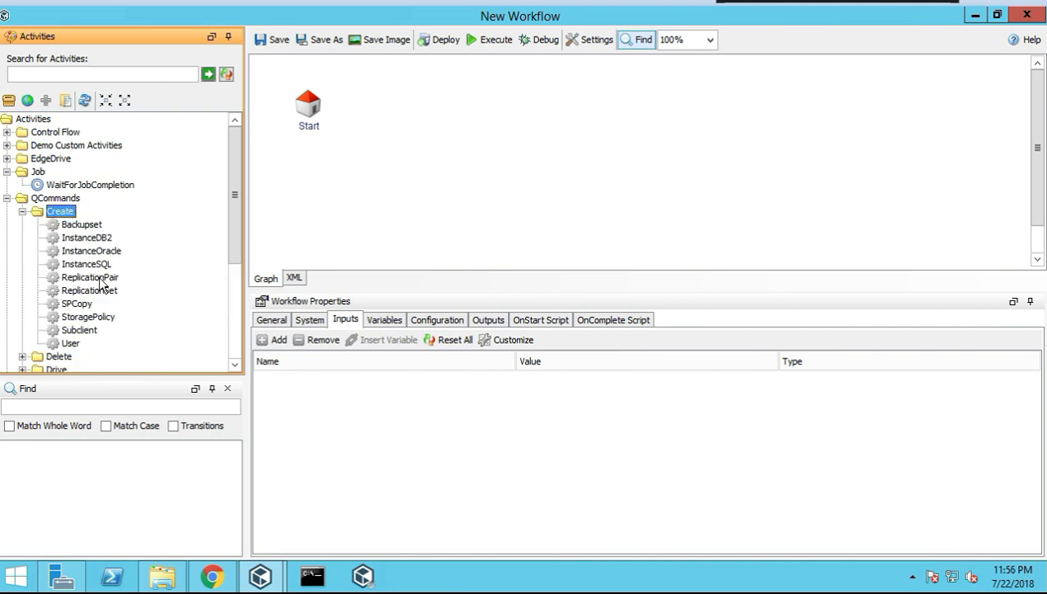
pyautogui.scroll(-1, 105, 291)
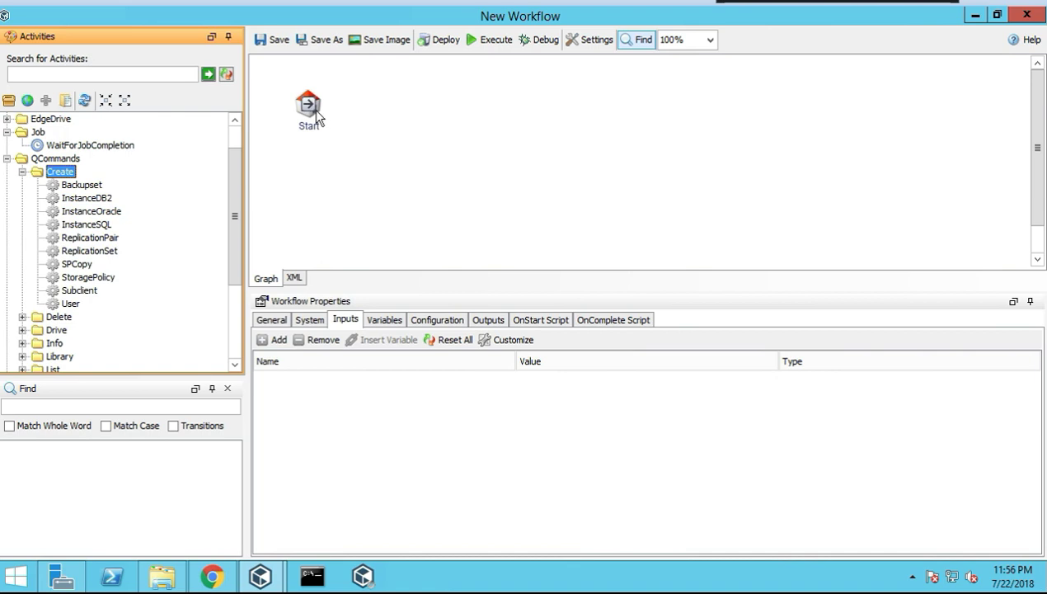
pyautogui.click(1027, 18)
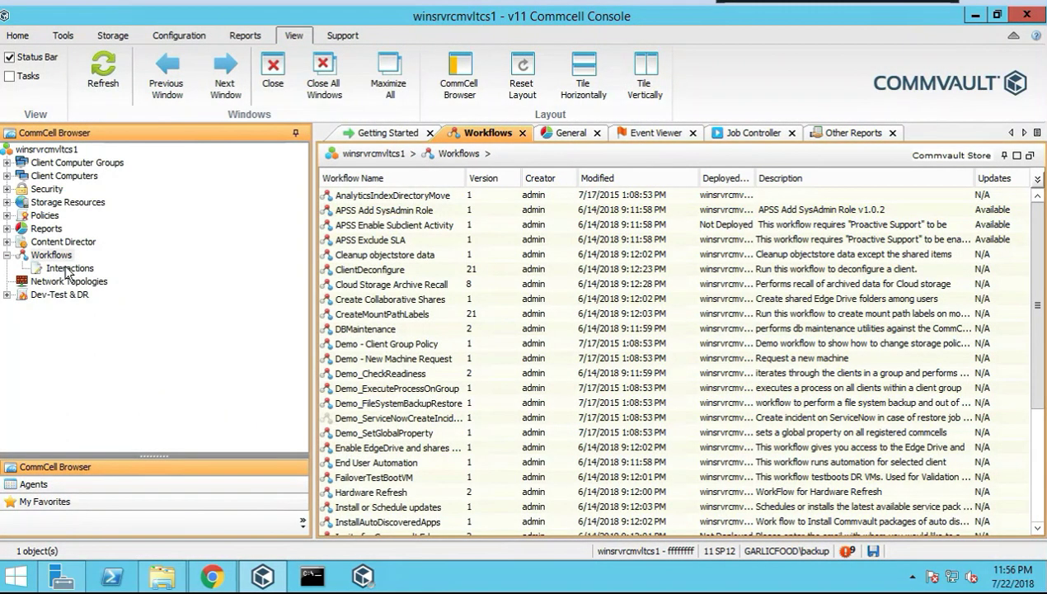
# Check the empty workflow Interactions list, then collapse Workflows and select Network Topologies
pyautogui.click(76, 269)
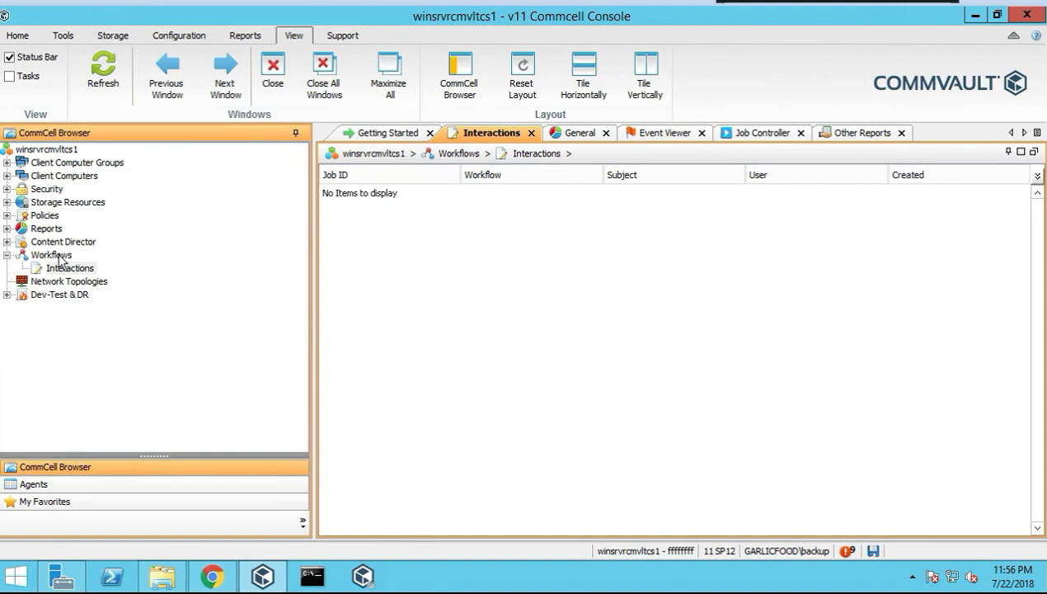
pyautogui.click(66, 258)
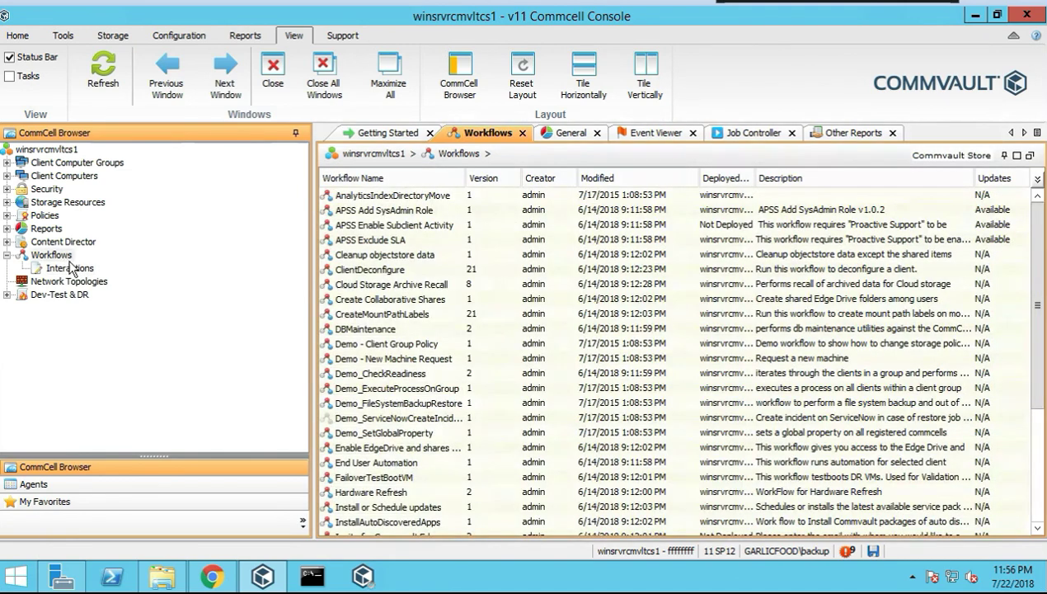
pyautogui.click(72, 266)
pyautogui.click(71, 260)
pyautogui.click(74, 270)
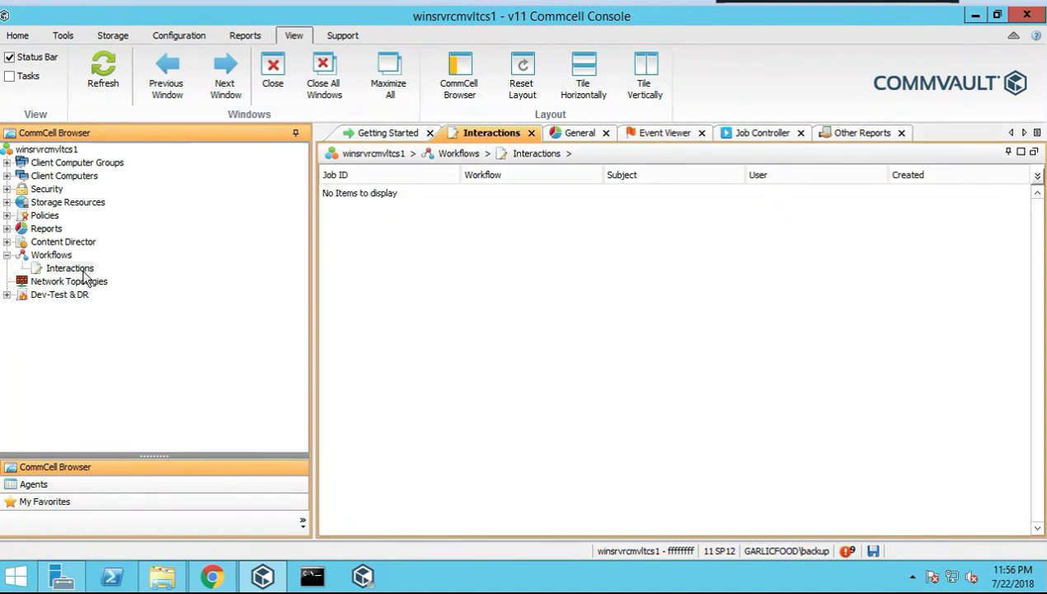
pyautogui.rightClick(83, 271)
pyautogui.click(140, 248)
pyautogui.click(63, 270)
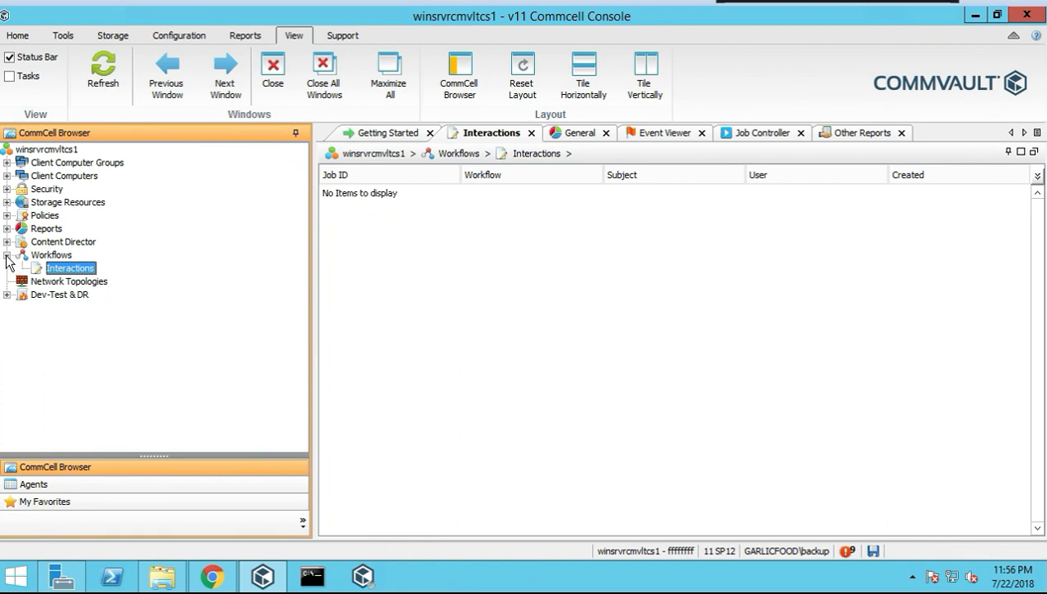
pyautogui.click(8, 255)
pyautogui.click(72, 269)
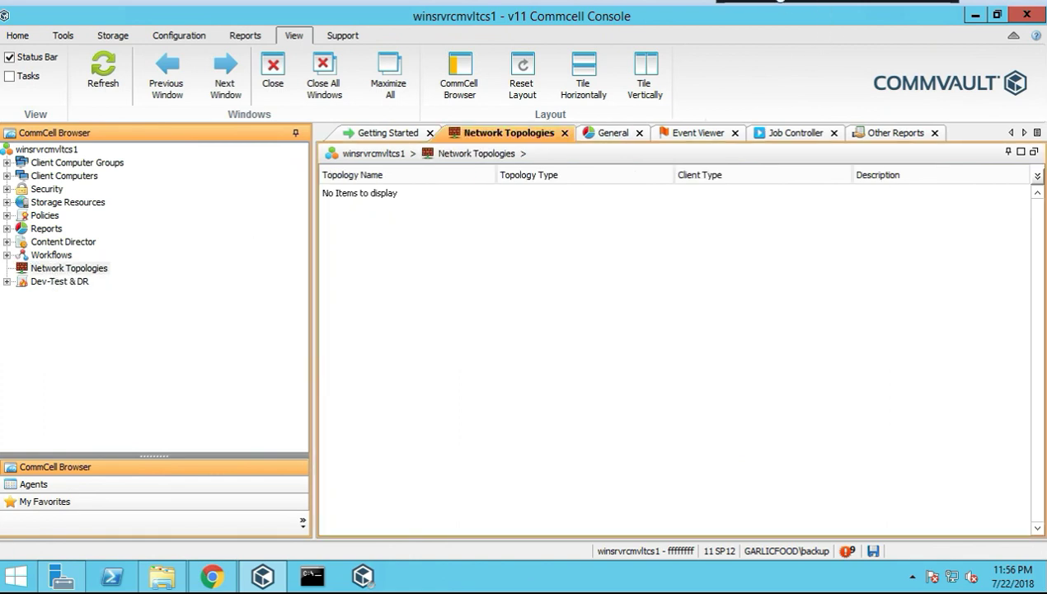
# Start a new network topology named network, keeping Servers as the client type
pyautogui.rightClick(79, 269)
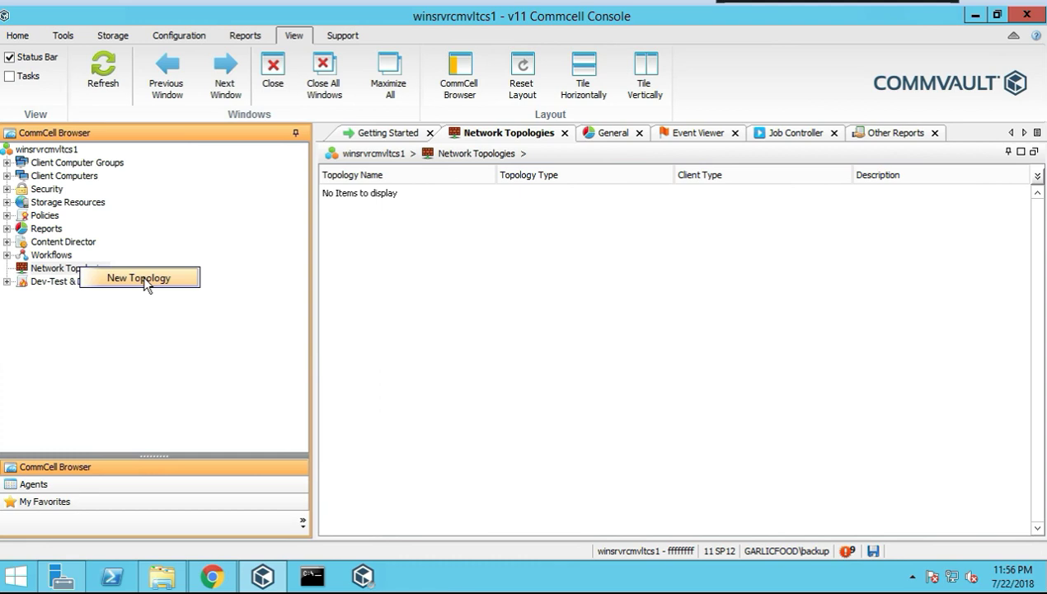
pyautogui.click(165, 278)
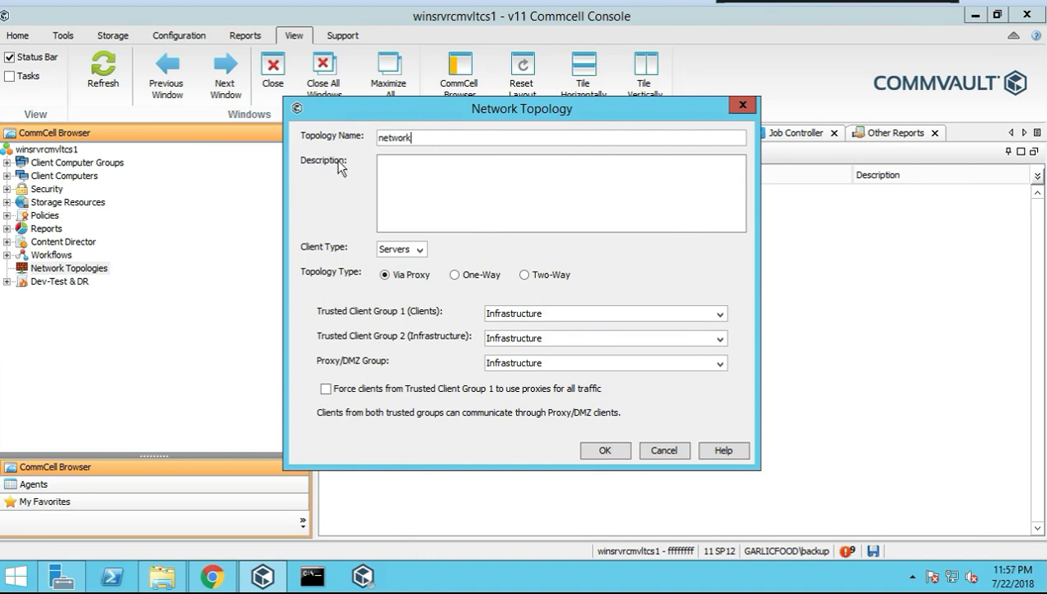
pyautogui.click(422, 198)
pyautogui.write('network')
pyautogui.click(419, 250)
pyautogui.click(421, 252)
# Make it Two-Way between linux_client_group and windows_client_group and confirm
pyautogui.click(527, 276)
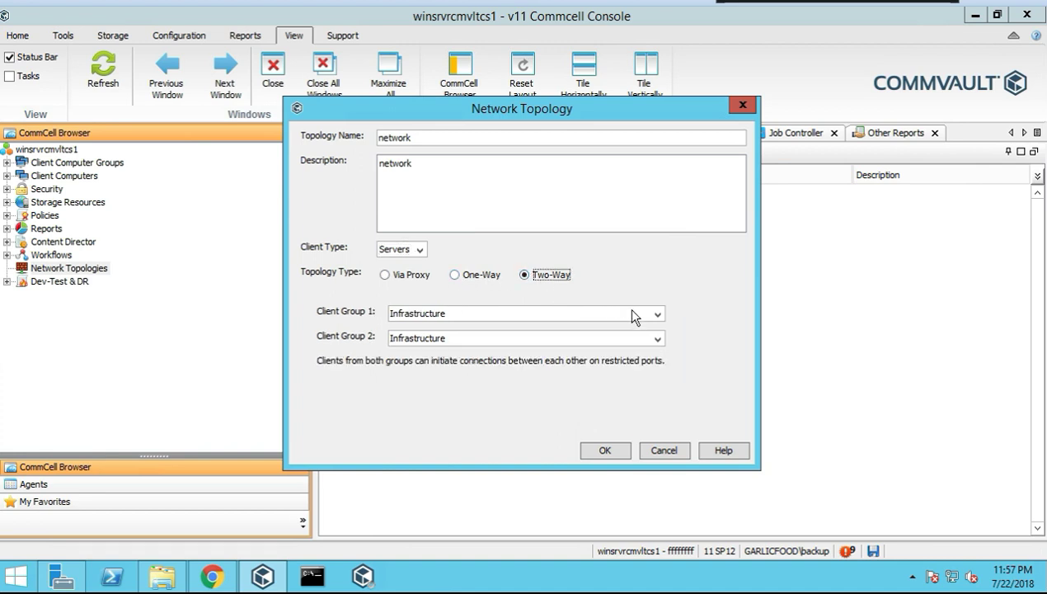
pyautogui.click(536, 313)
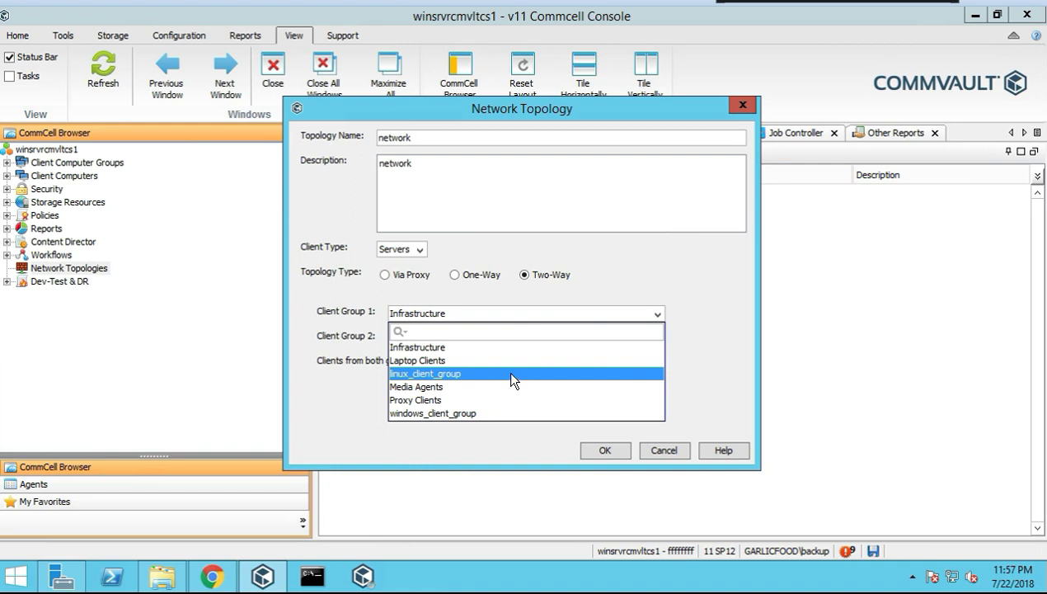
pyautogui.click(512, 375)
pyautogui.click(508, 338)
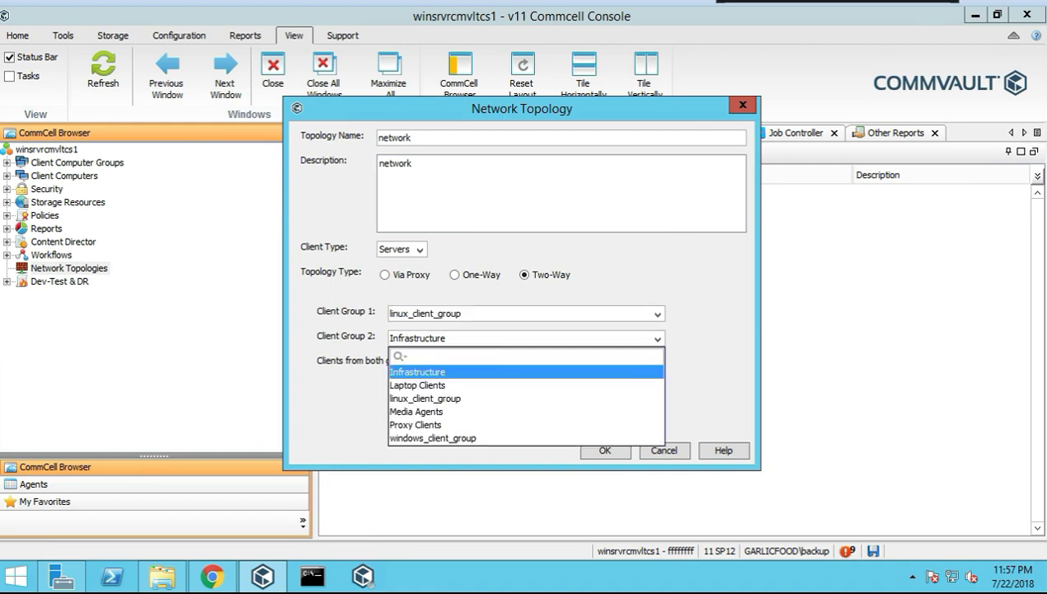
pyautogui.click(441, 438)
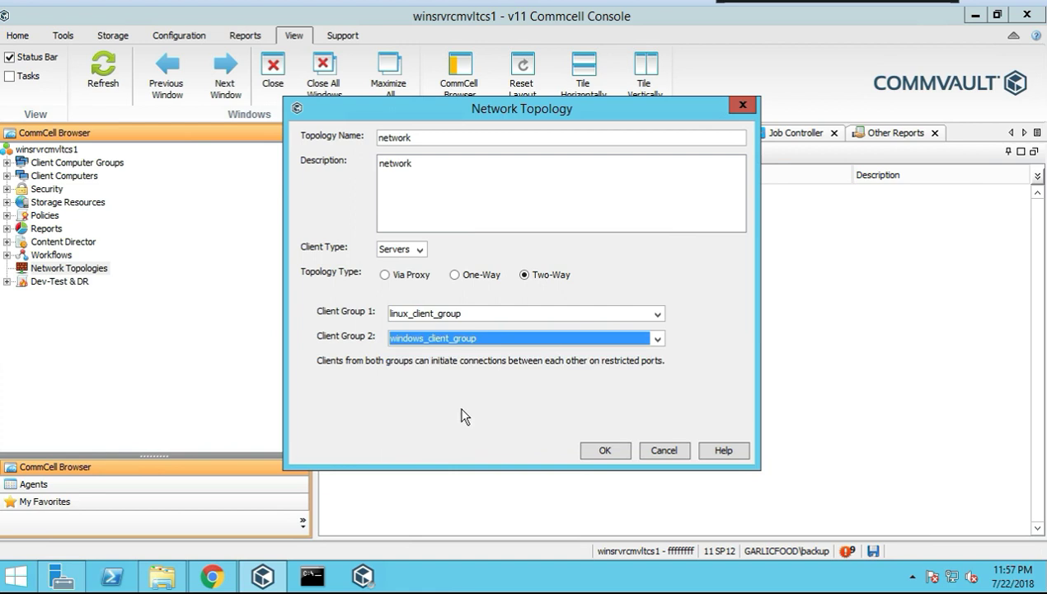
pyautogui.click(601, 452)
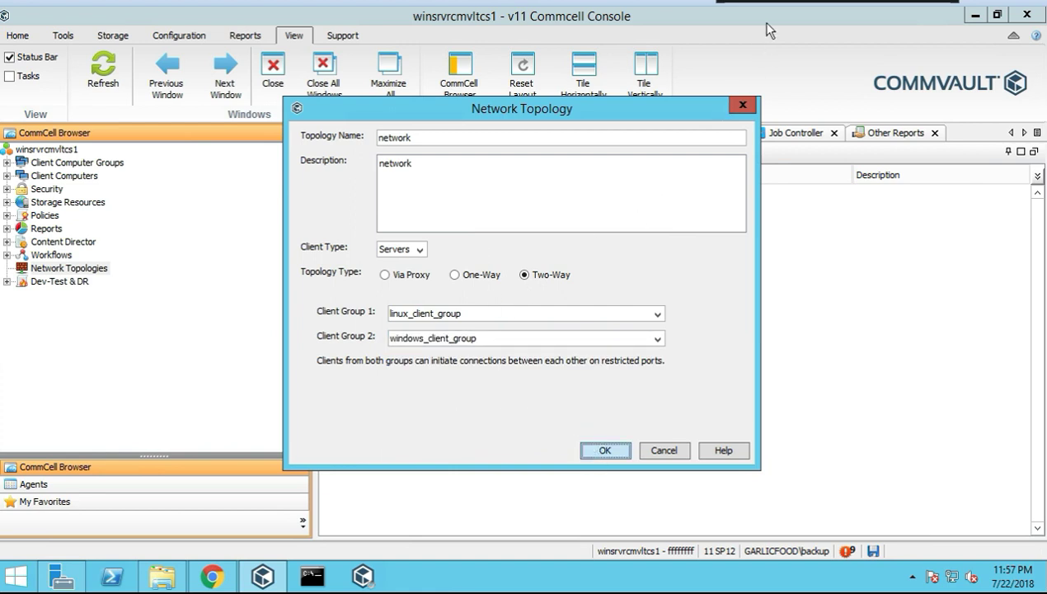
# Close the topology dialog and look at the new network topology's options menu
pyautogui.click(418, 252)
pyautogui.click(417, 262)
pyautogui.click(741, 106)
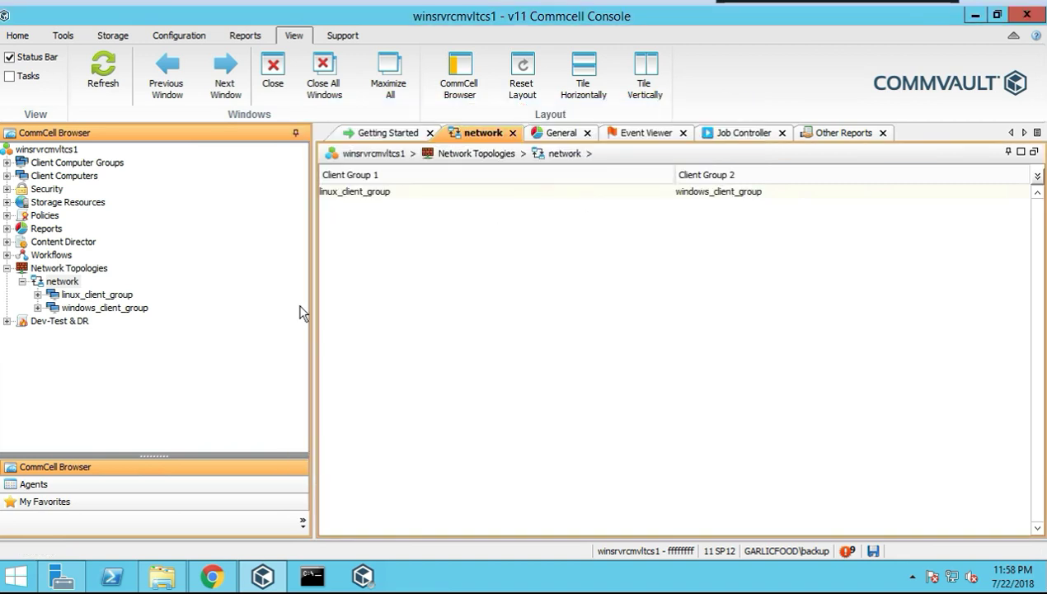
pyautogui.rightClick(66, 282)
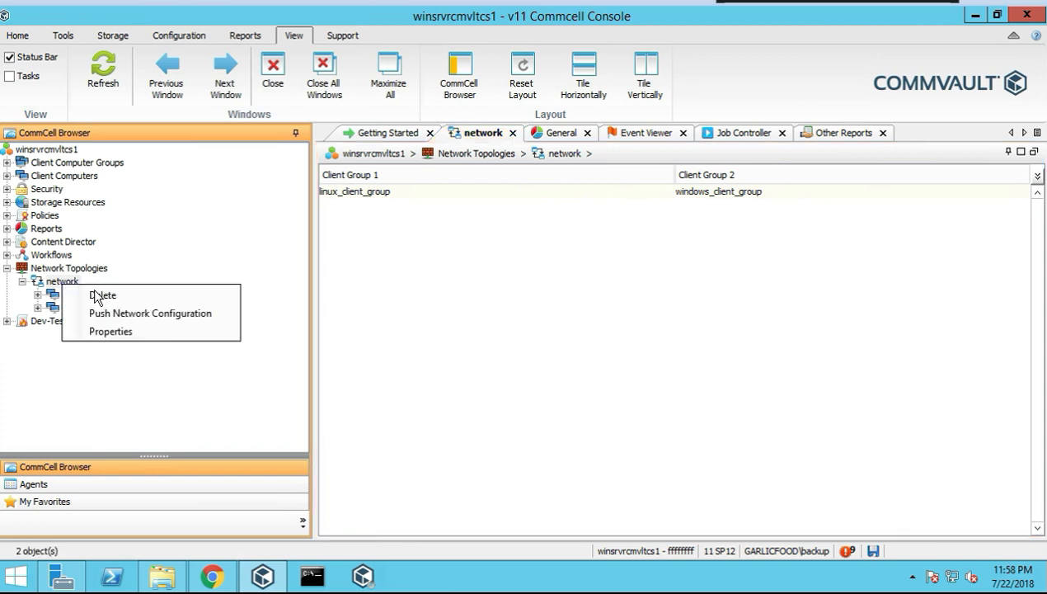
pyautogui.click(218, 225)
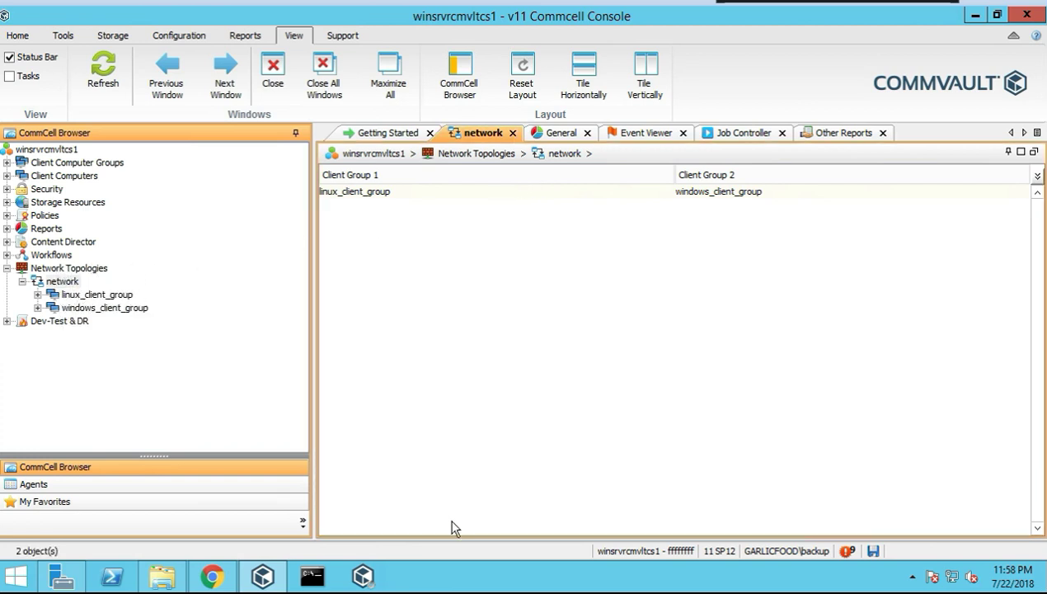
# View the network topology's groups and their members linsrvrcmvltma1 and winsrvrcmvltma1
pyautogui.click(63, 282)
pyautogui.click(37, 295)
pyautogui.click(105, 296)
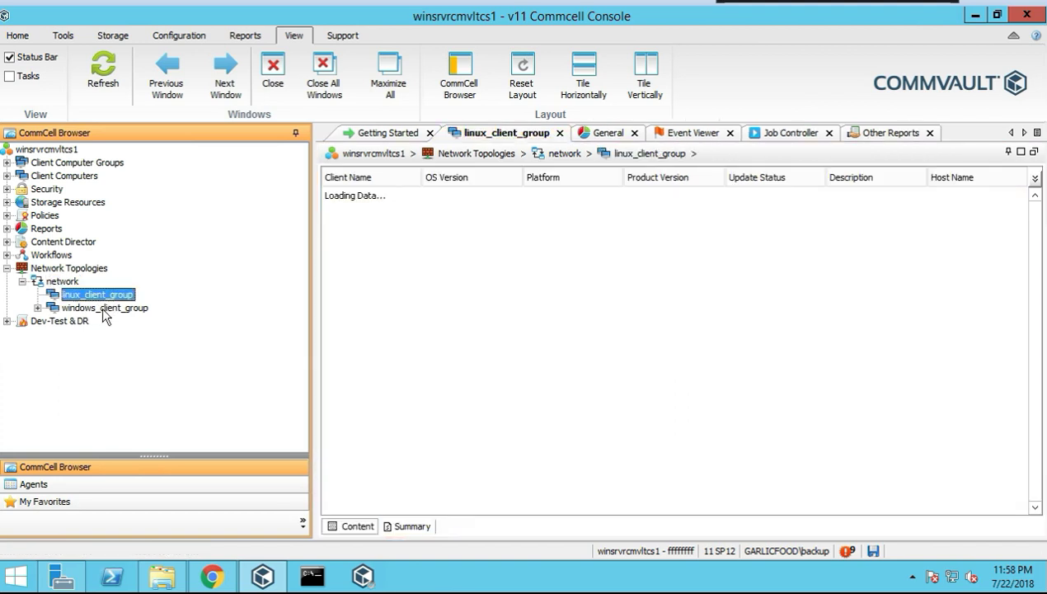
pyautogui.click(116, 308)
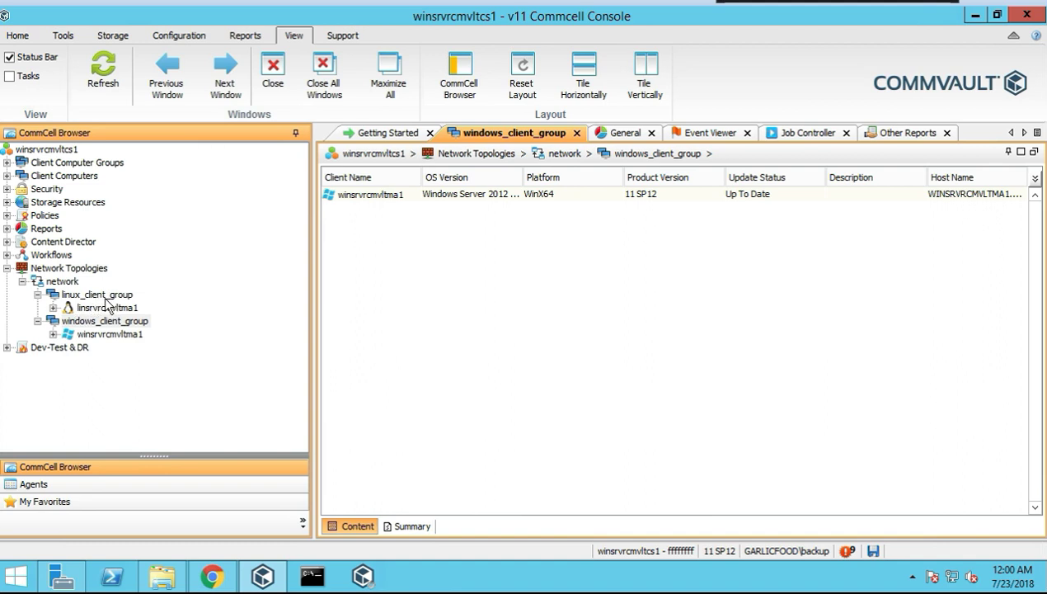
pyautogui.click(100, 295)
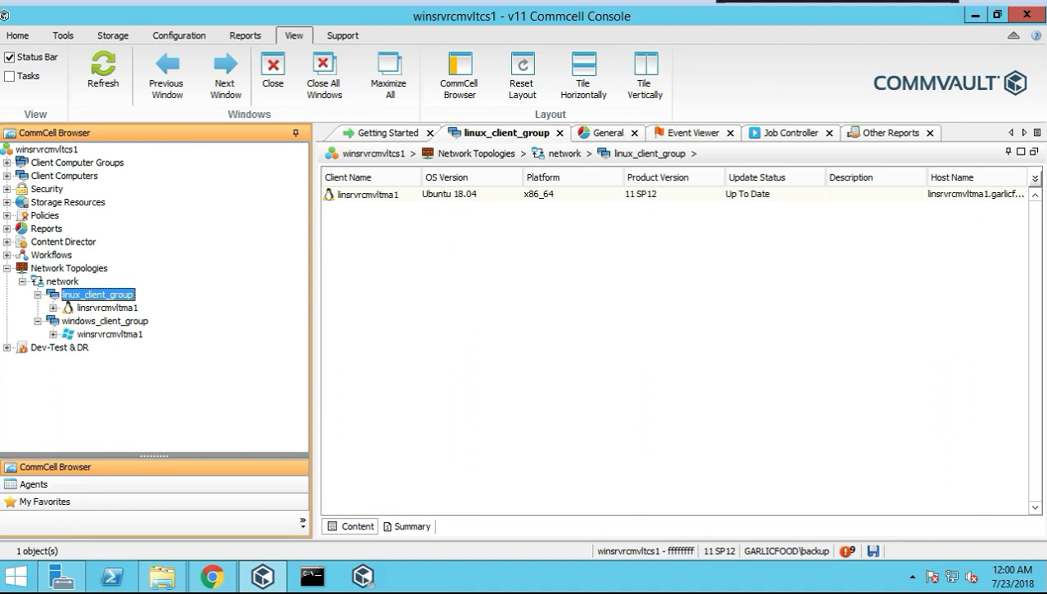
pyautogui.click(108, 322)
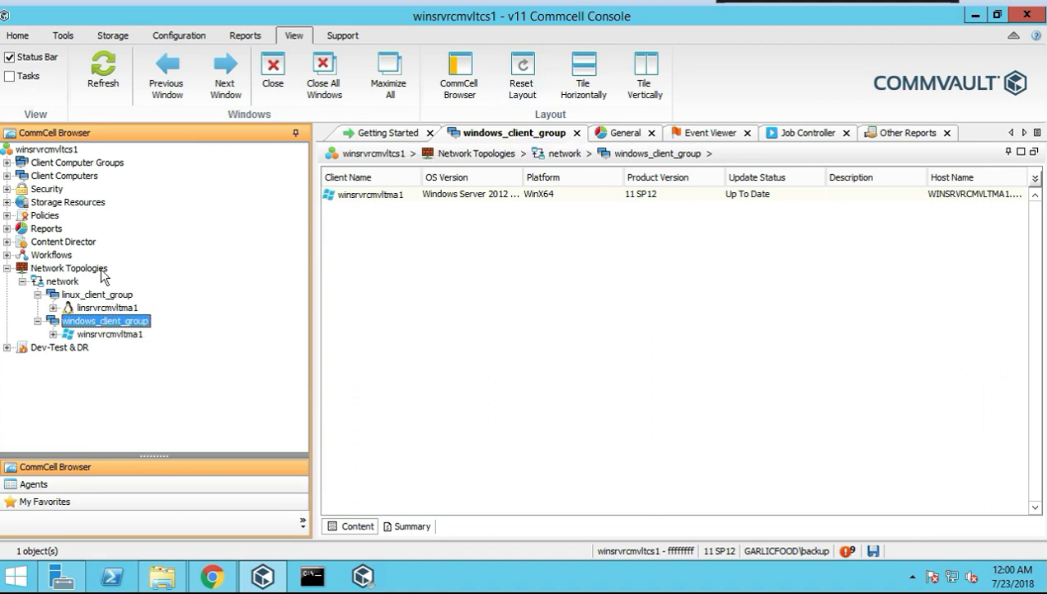
# Show the network topology's client group pairing, then collapse Network Topologies
pyautogui.click(67, 283)
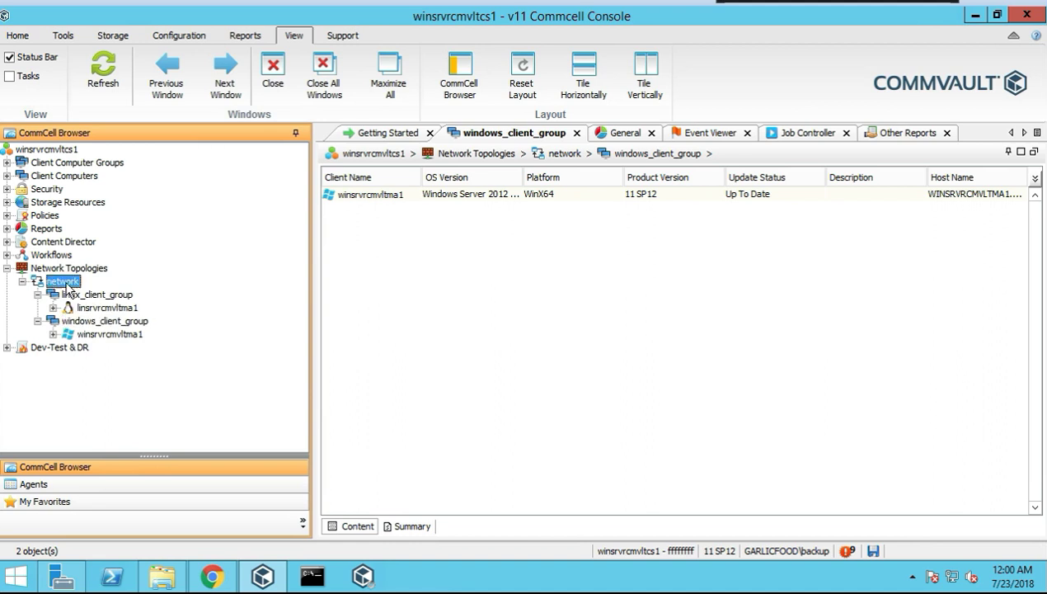
pyautogui.rightClick(81, 288)
pyautogui.click(235, 393)
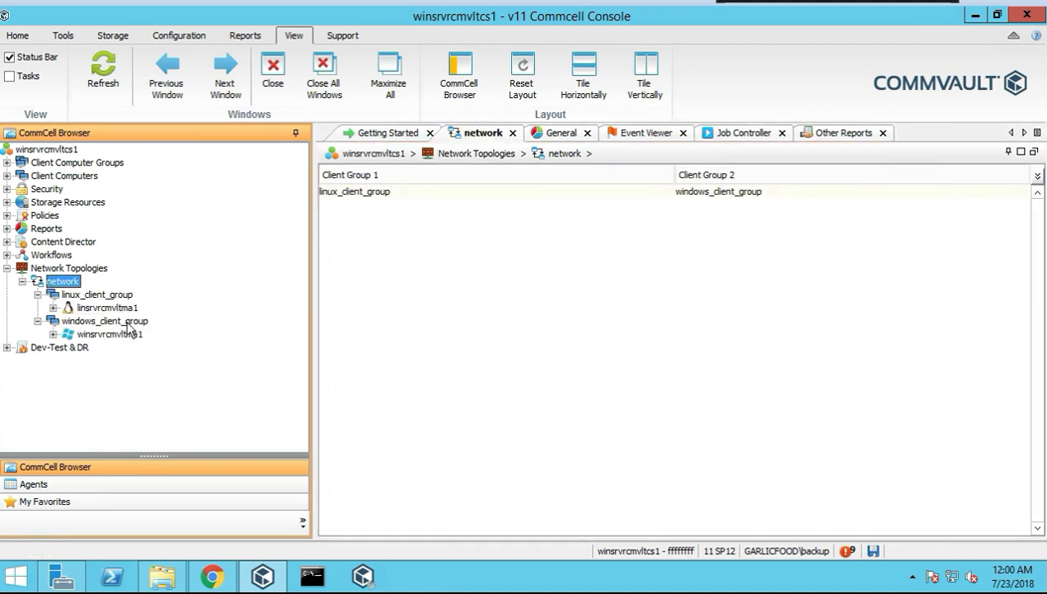
pyautogui.rightClick(72, 284)
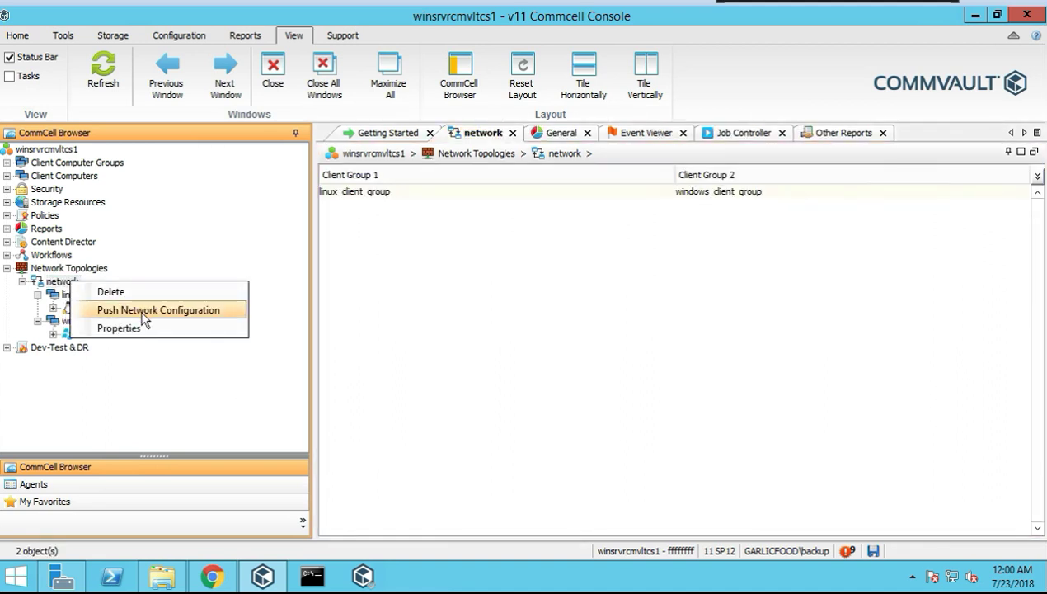
pyautogui.click(122, 328)
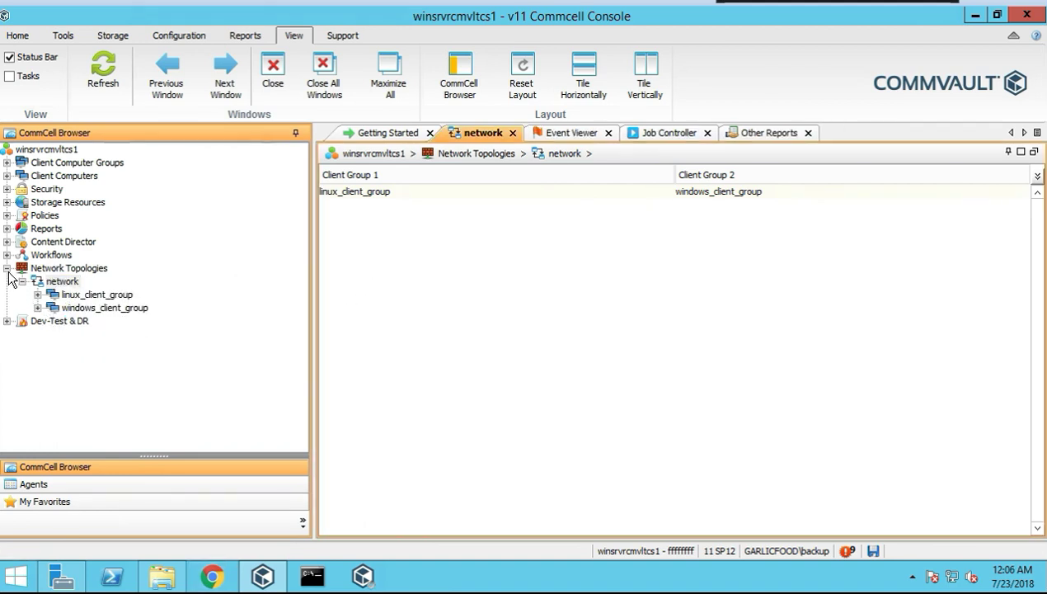
pyautogui.click(7, 269)
# Expand Dev-Test & DR, view its overview, and open its Live Sync Monitor
pyautogui.click(7, 282)
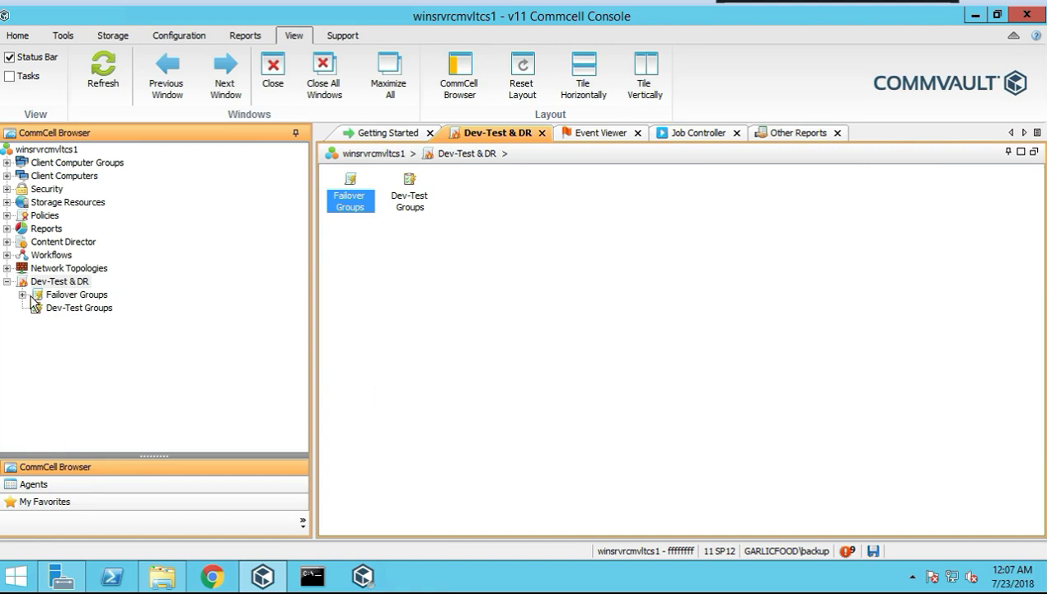
pyautogui.click(58, 281)
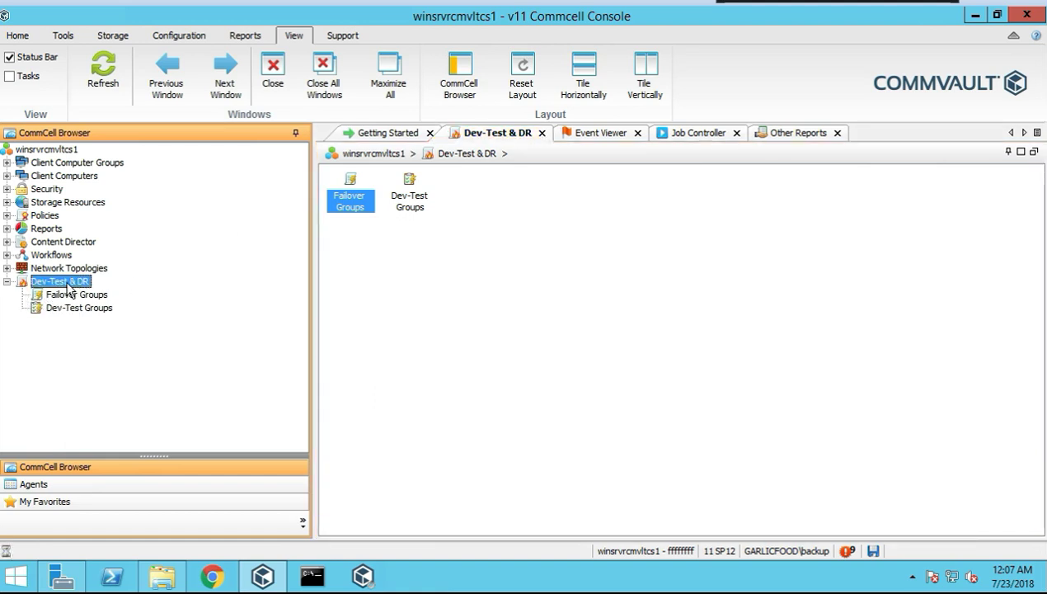
pyautogui.rightClick(70, 281)
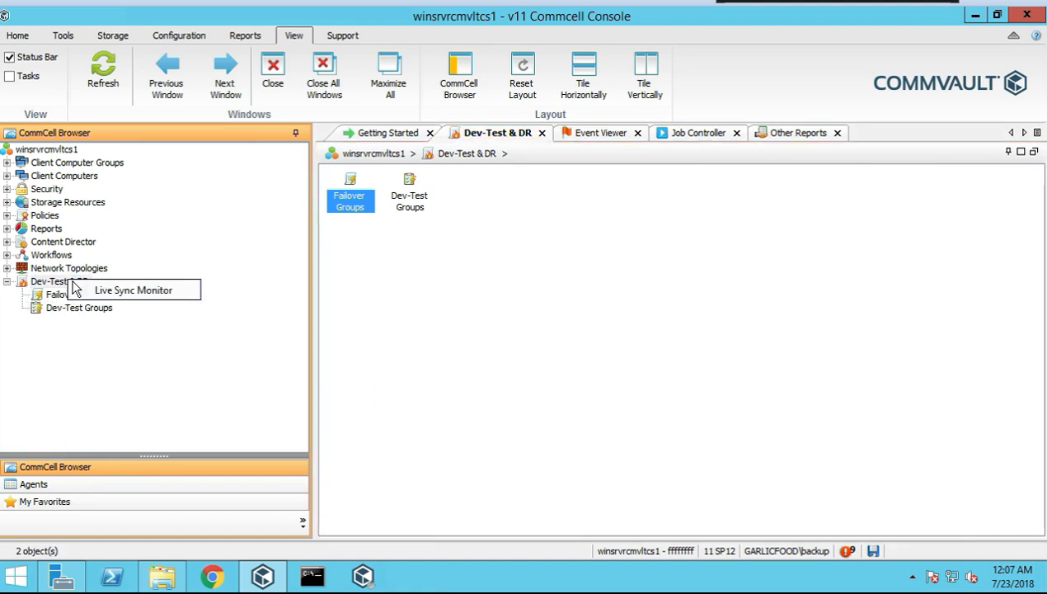
pyautogui.click(133, 292)
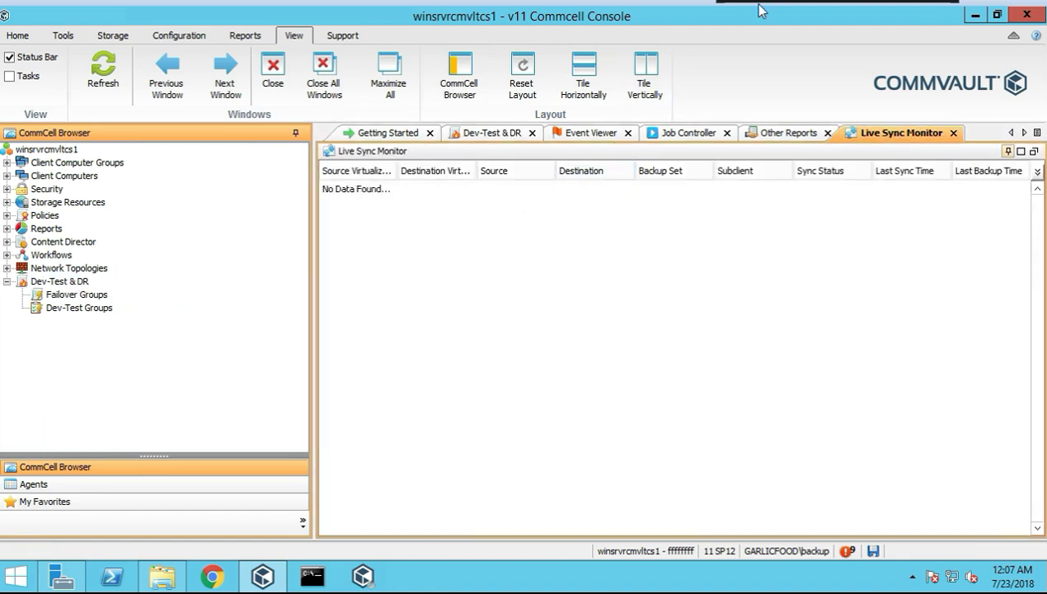
# Start a new failover group named test and advance past the name step
pyautogui.rightClick(86, 296)
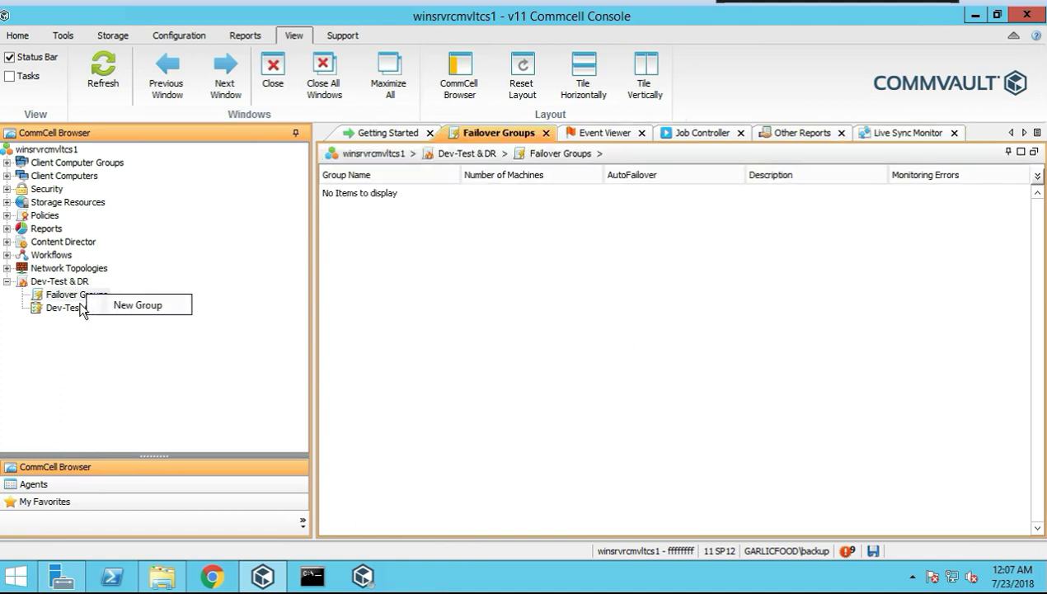
pyautogui.click(124, 305)
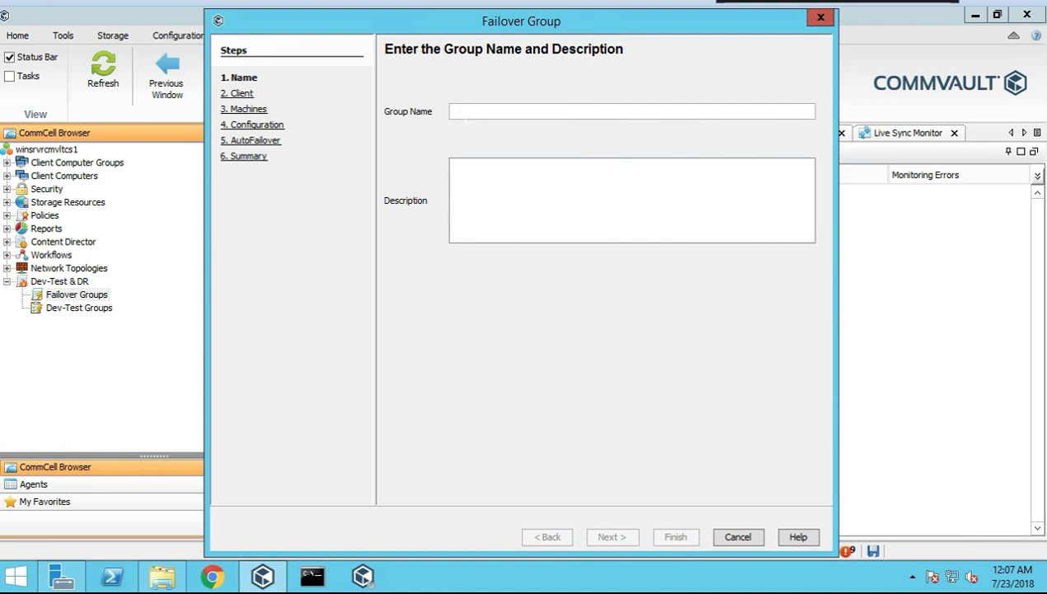
pyautogui.write('test')
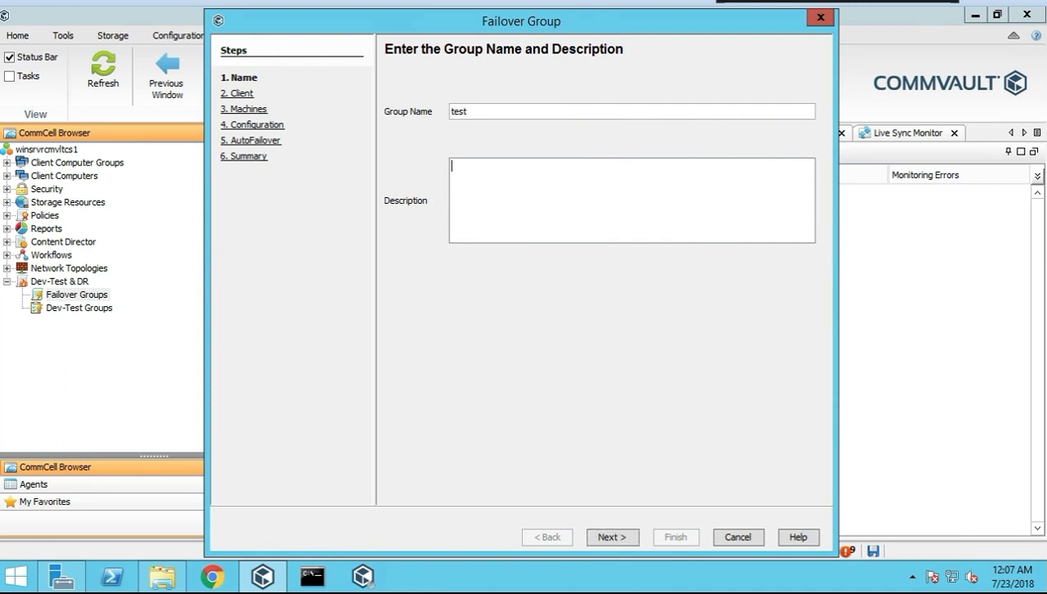
pyautogui.click(619, 544)
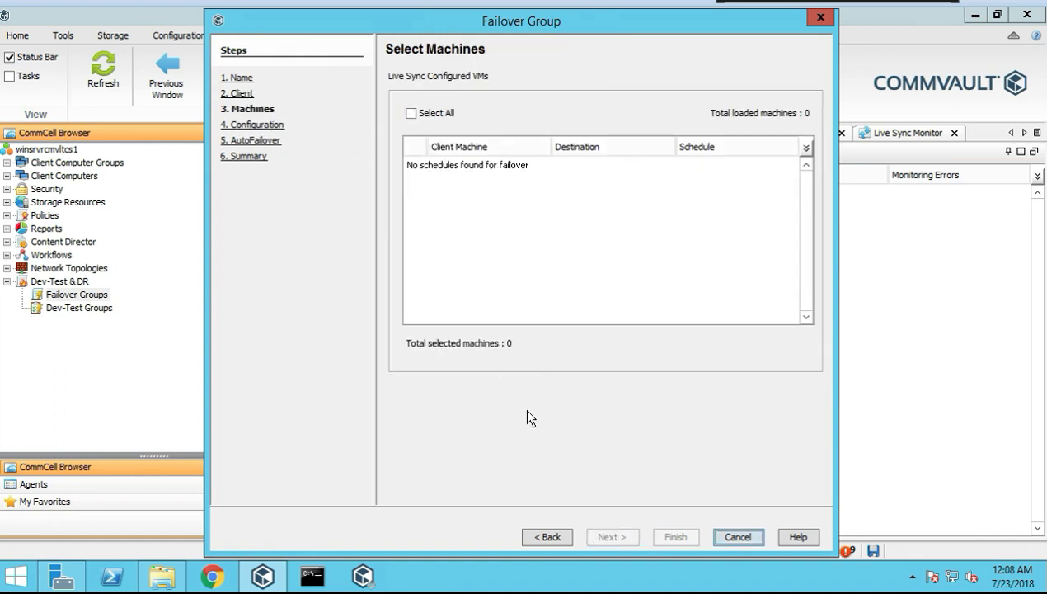
# Try the Configuration and Summary steps, dismiss the missing-information warnings, and cancel the wizard
pyautogui.click(261, 126)
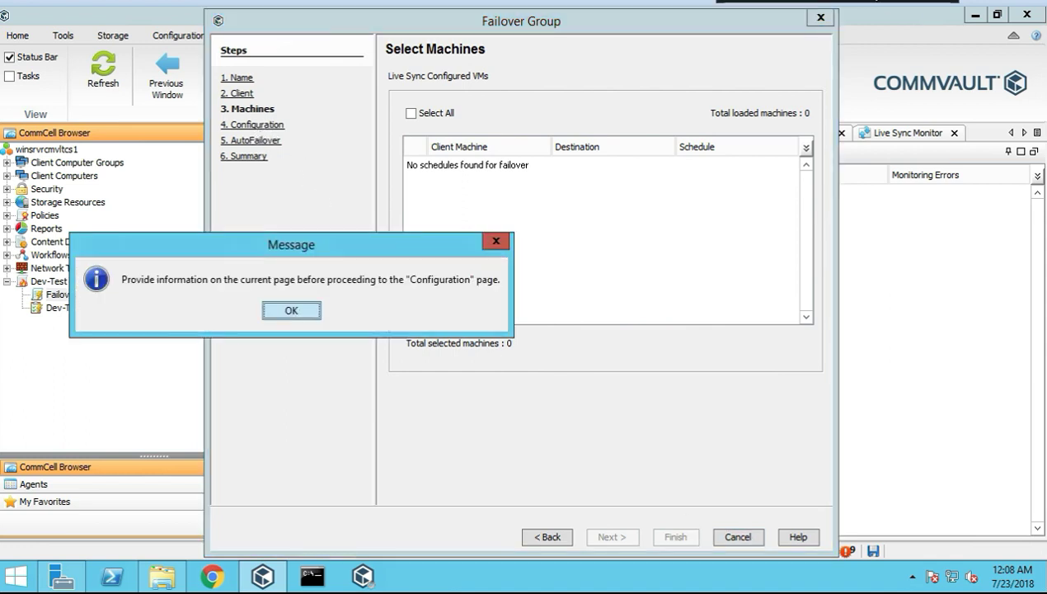
pyautogui.click(284, 312)
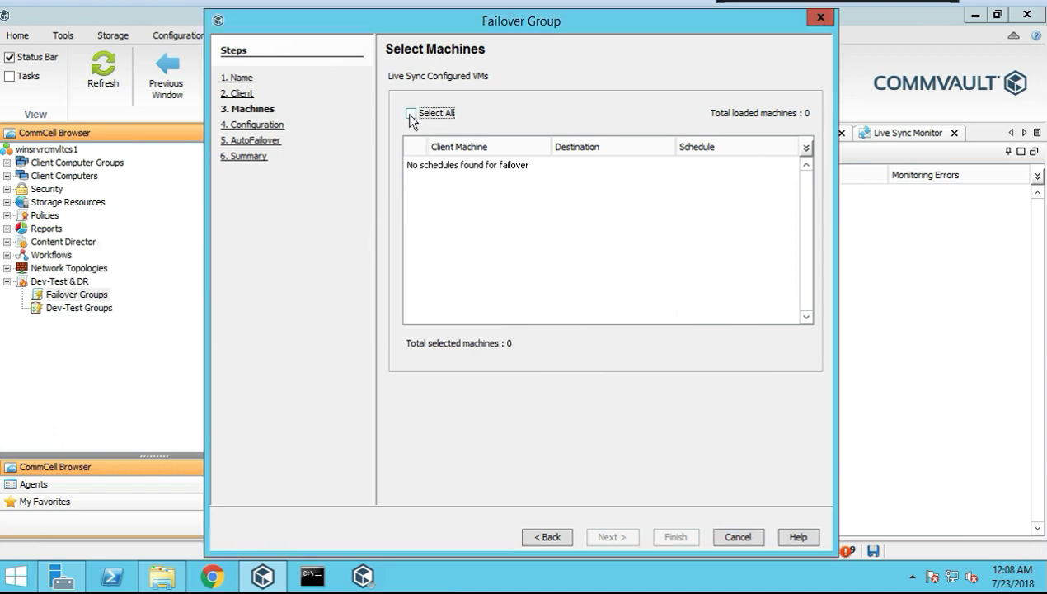
pyautogui.click(248, 156)
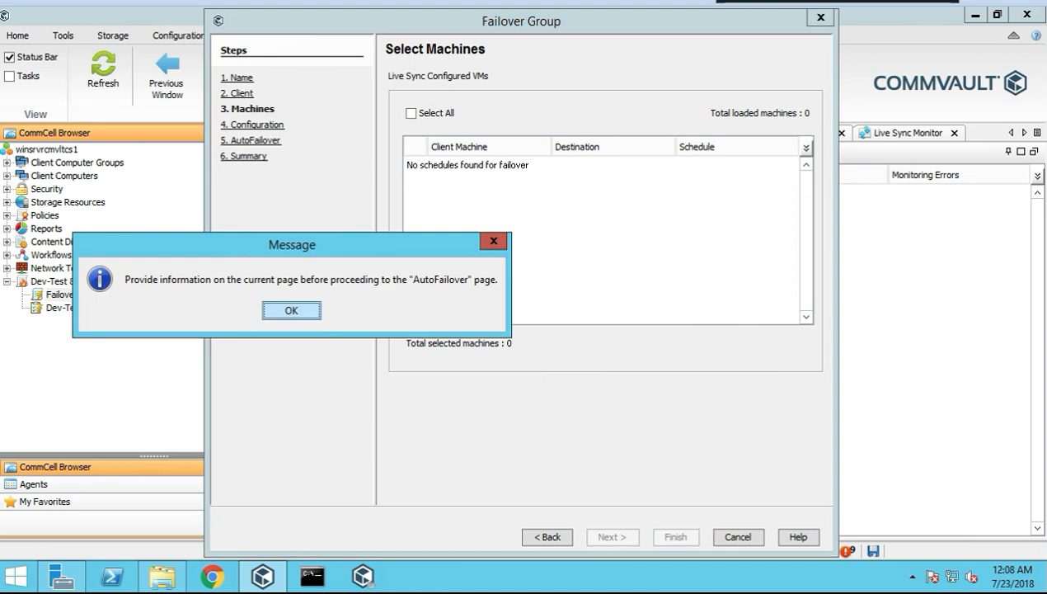
pyautogui.click(291, 311)
pyautogui.click(736, 541)
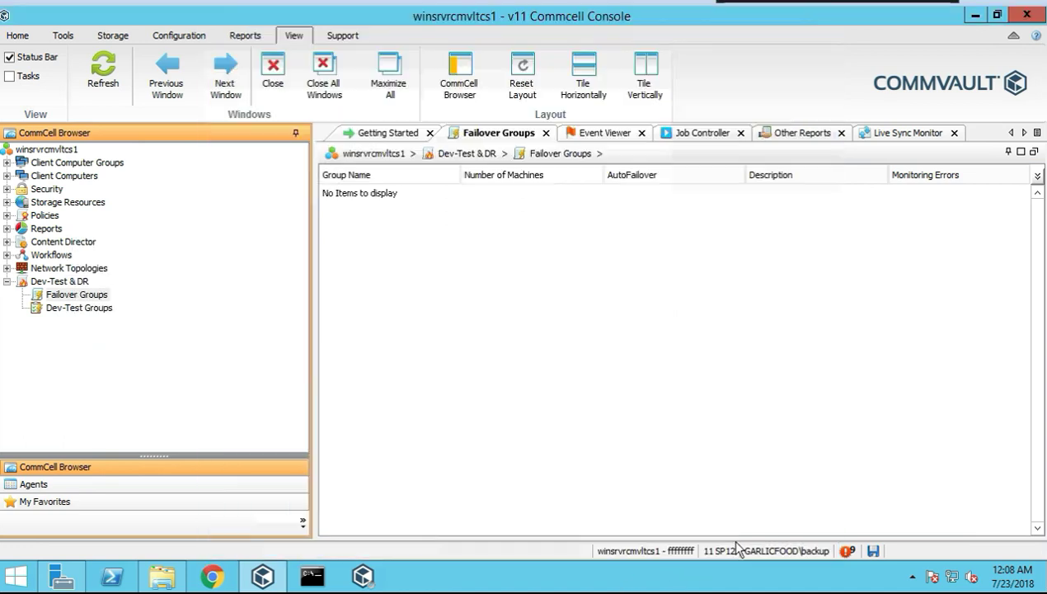
pyautogui.click(83, 308)
# Start a dev-test group named testtest with client linsrvrcmvltma1 selected
pyautogui.rightClick(101, 318)
pyautogui.click(138, 323)
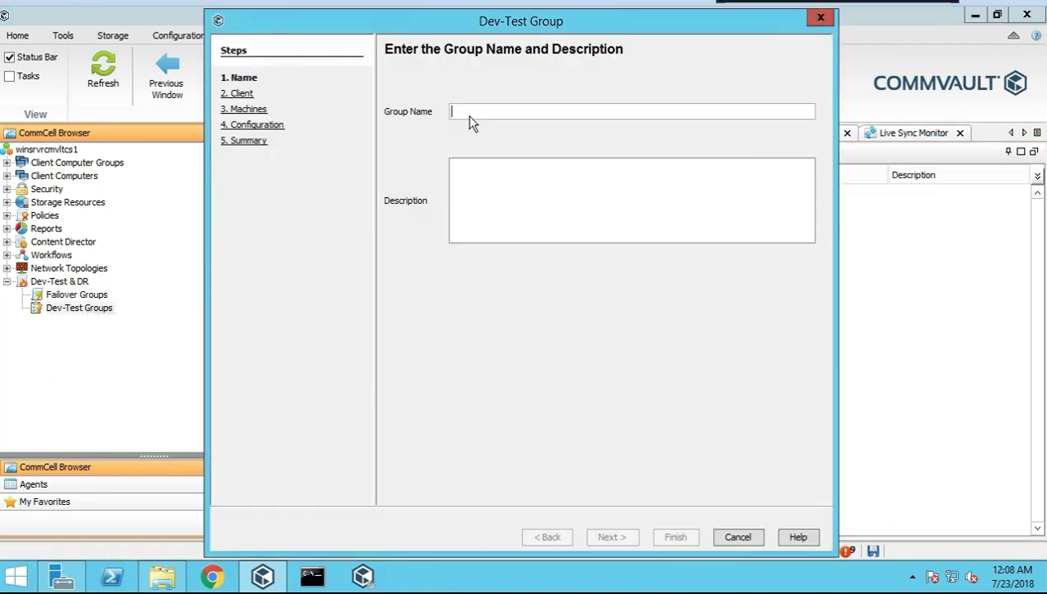
pyautogui.write('test')
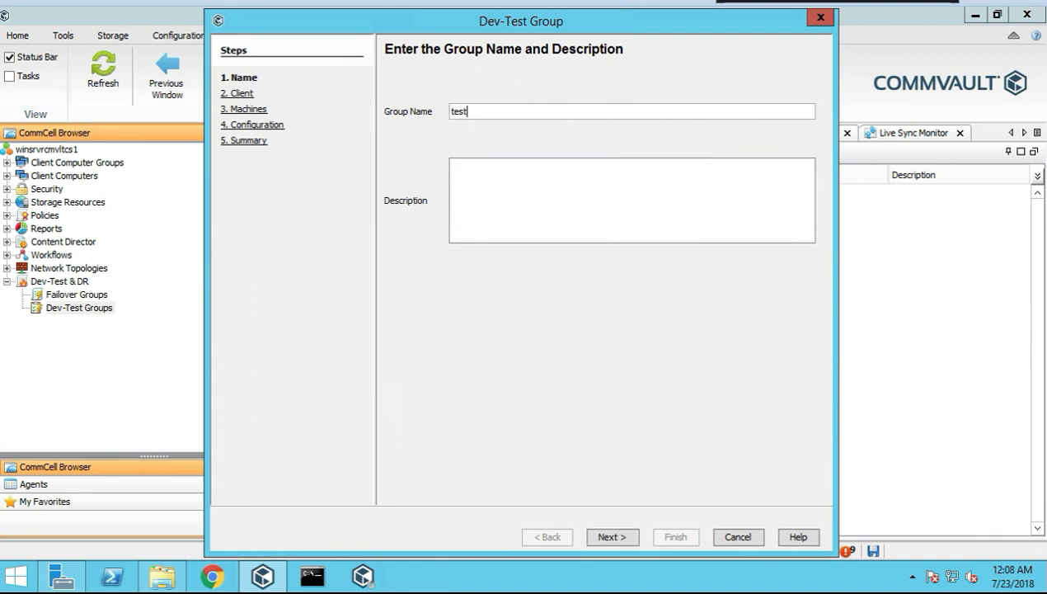
pyautogui.write('test')
pyautogui.click(627, 537)
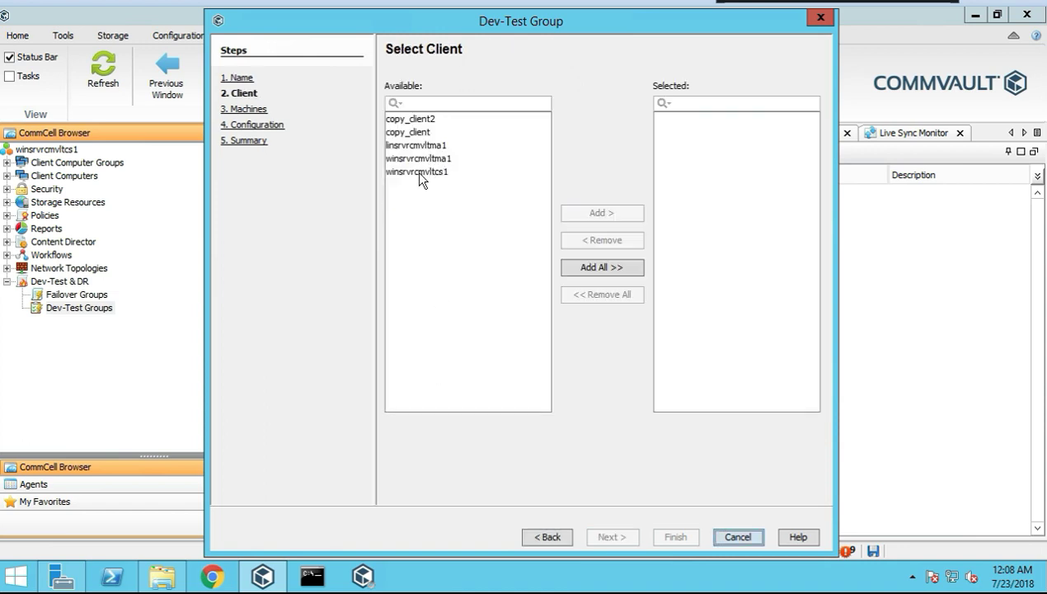
pyautogui.click(424, 147)
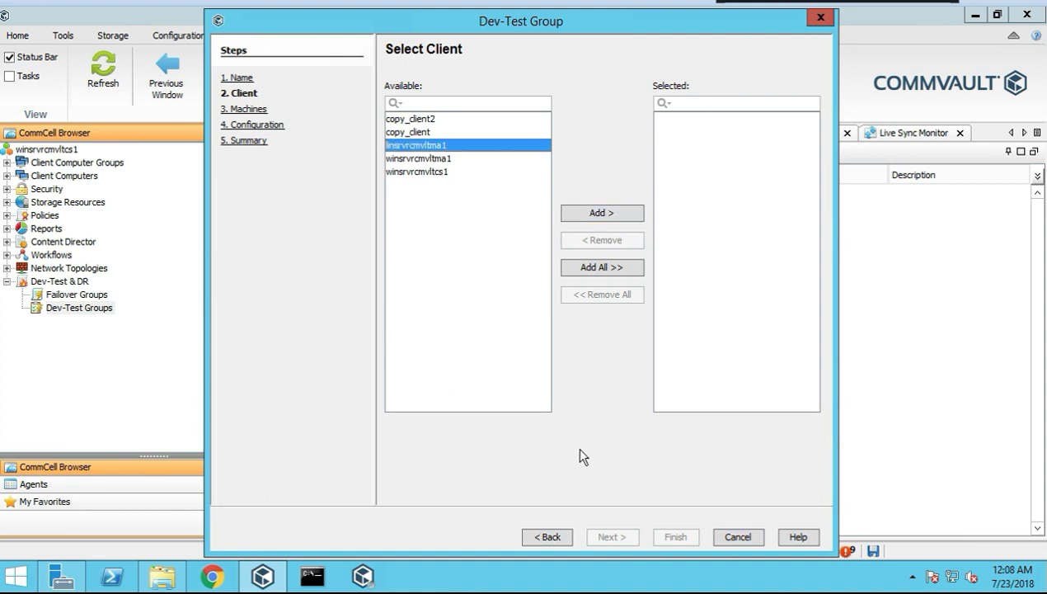
pyautogui.click(583, 215)
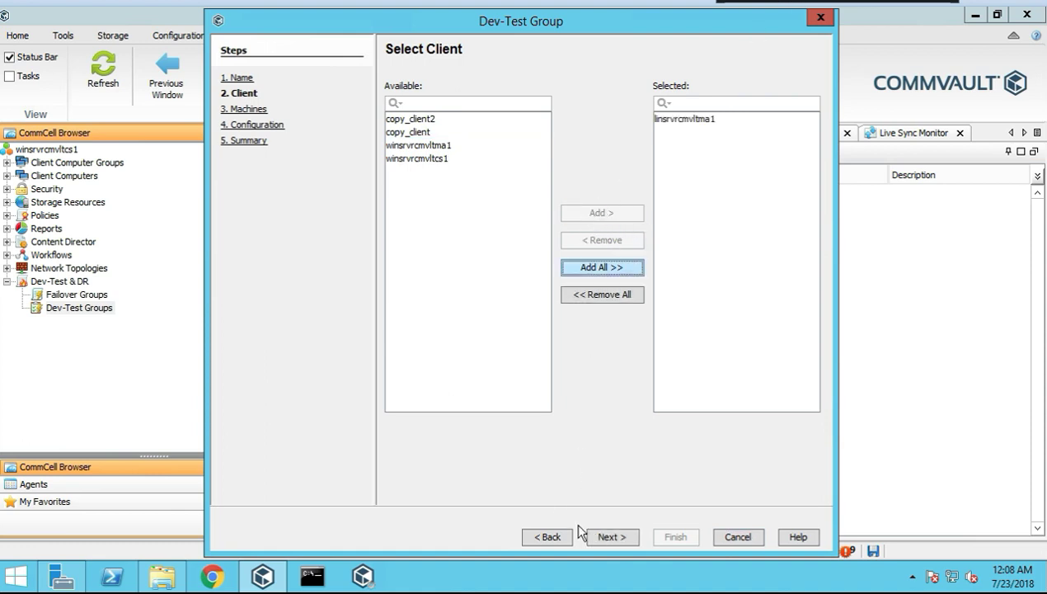
pyautogui.click(610, 537)
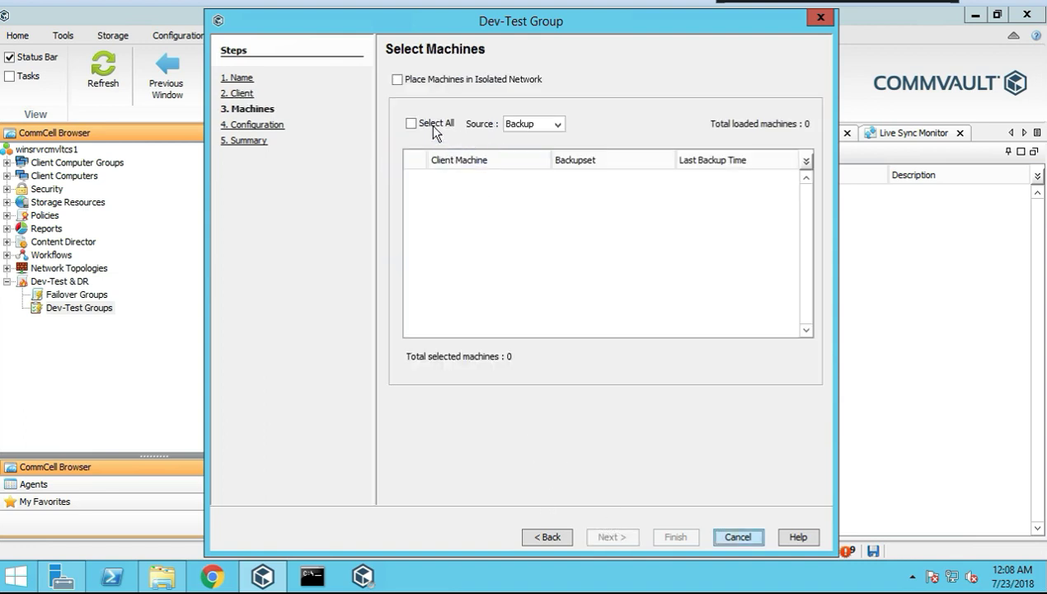
# Tick Place Machines in Isolated Network, dismiss both policy messages, and keep Backup as source
pyautogui.click(398, 80)
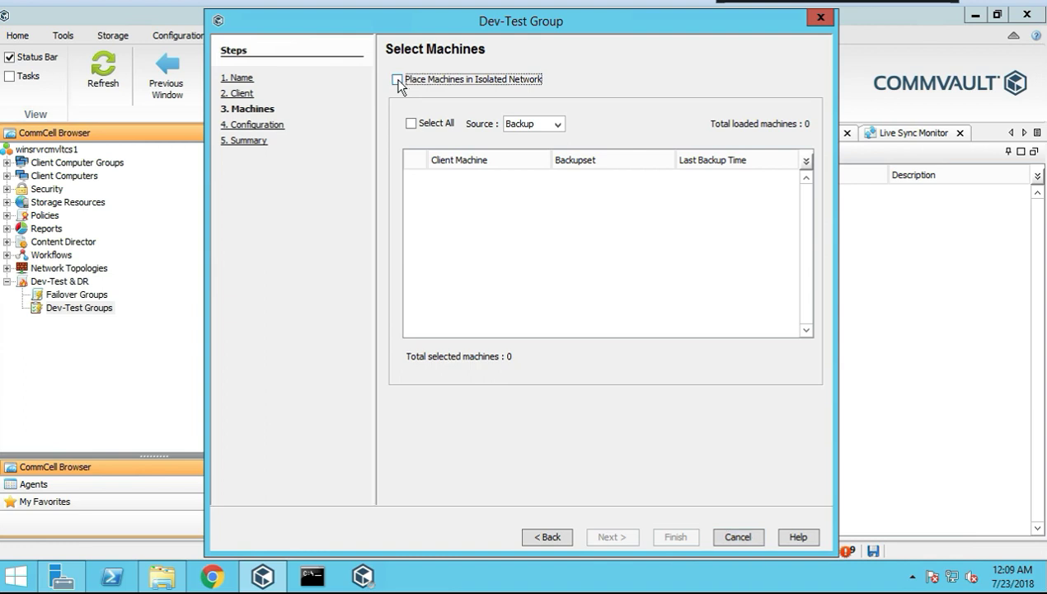
pyautogui.click(398, 80)
pyautogui.click(531, 306)
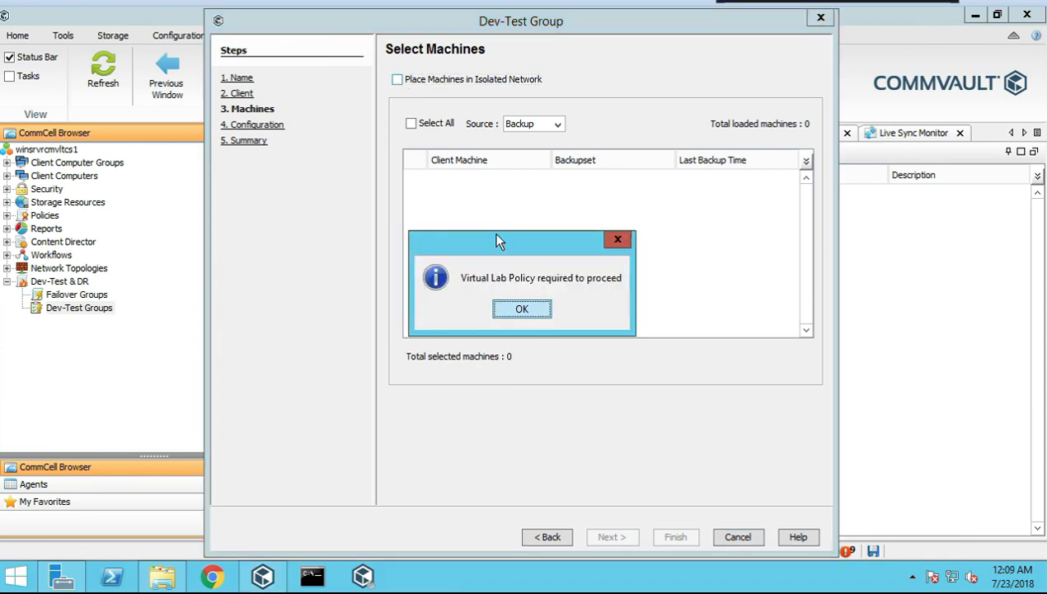
pyautogui.click(522, 310)
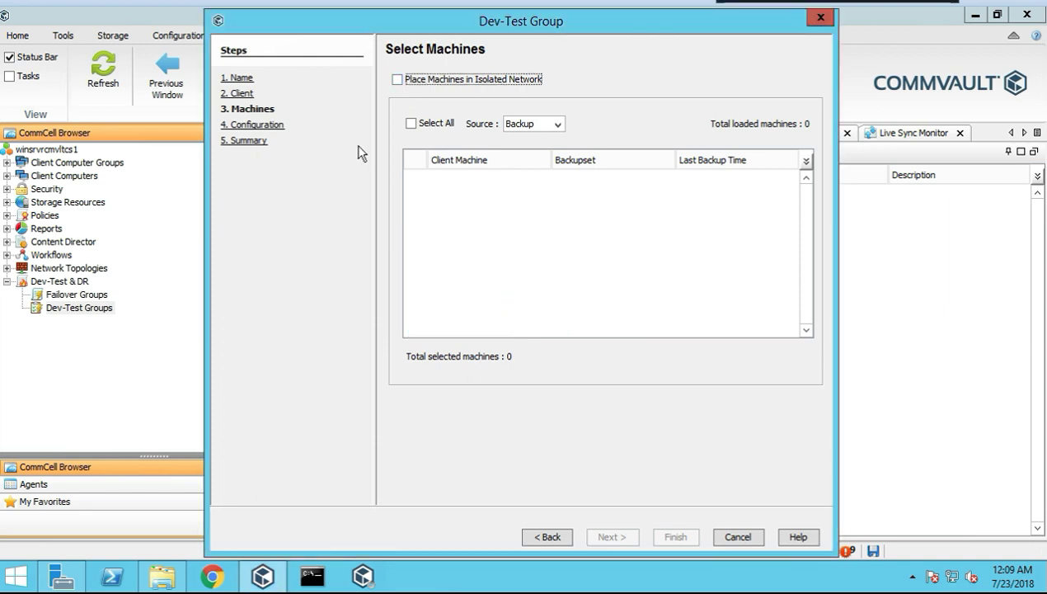
pyautogui.click(531, 124)
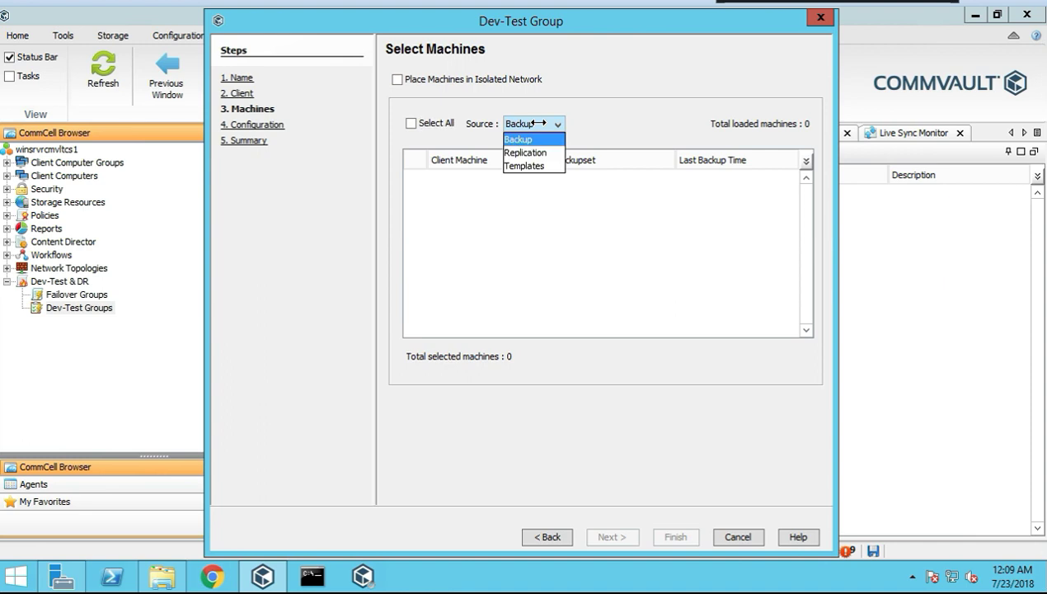
pyautogui.click(414, 122)
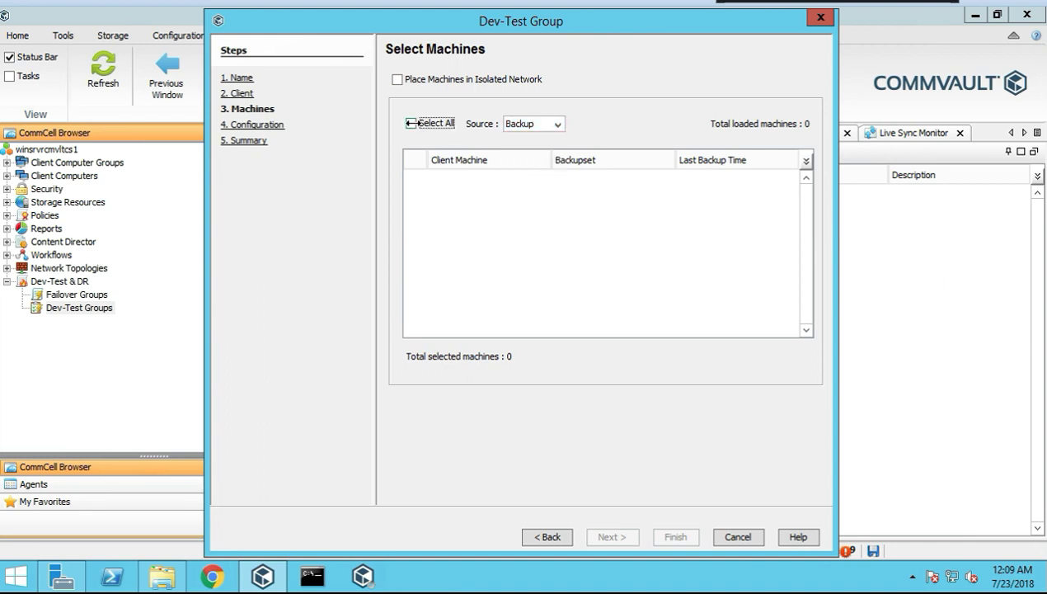
# Retry the isolated network option, dismiss both policy messages, go back and cancel
pyautogui.click(397, 80)
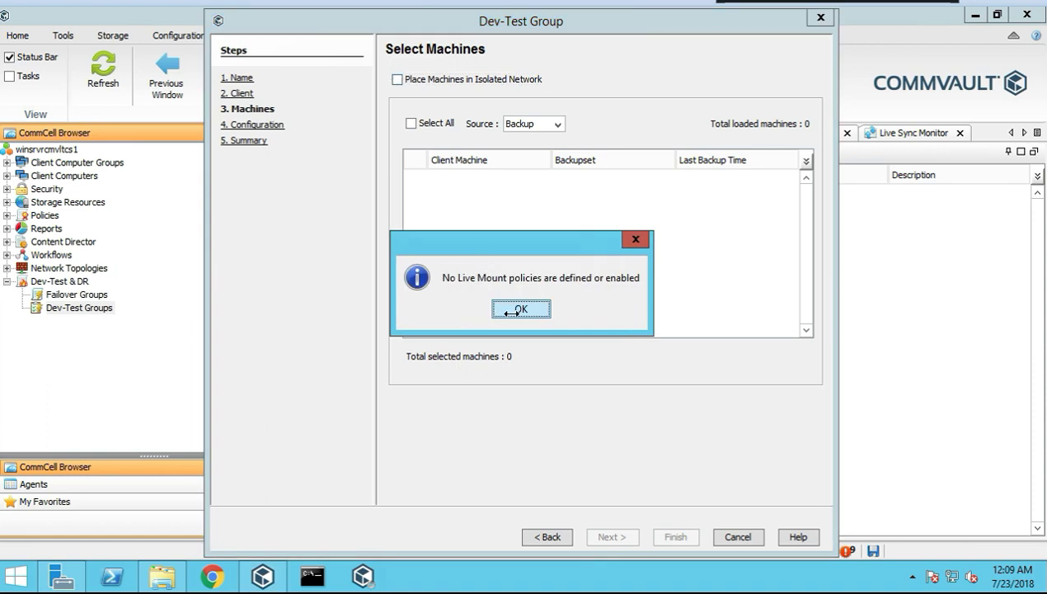
pyautogui.click(521, 308)
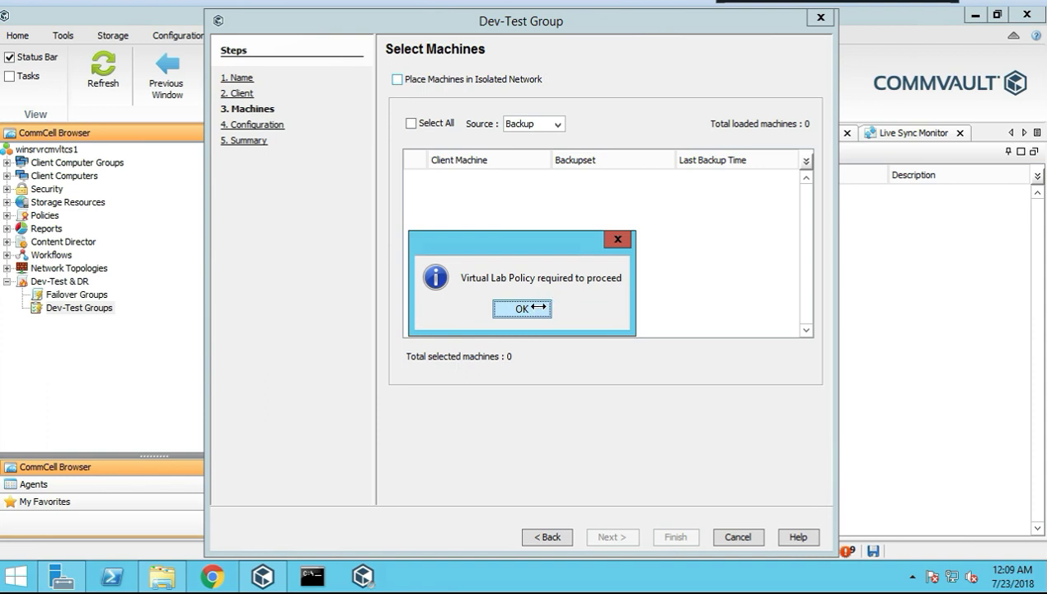
pyautogui.click(503, 303)
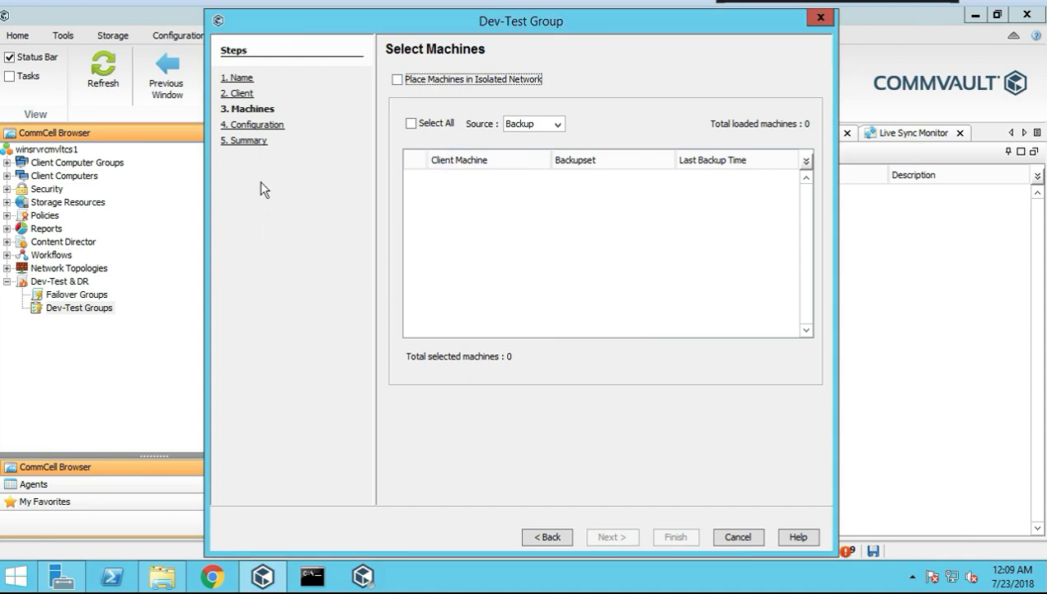
pyautogui.click(545, 538)
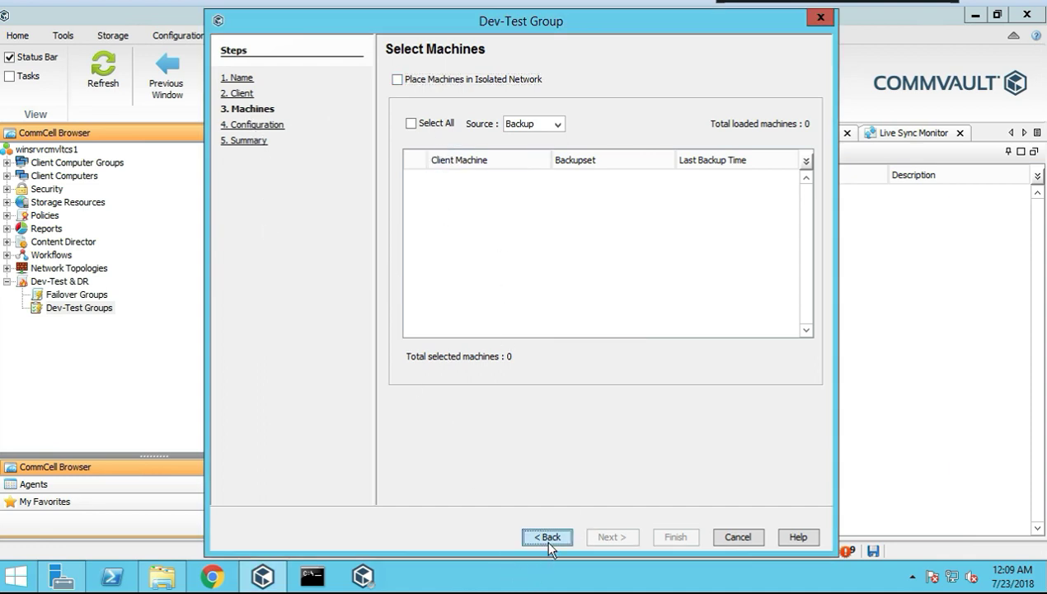
pyautogui.click(742, 538)
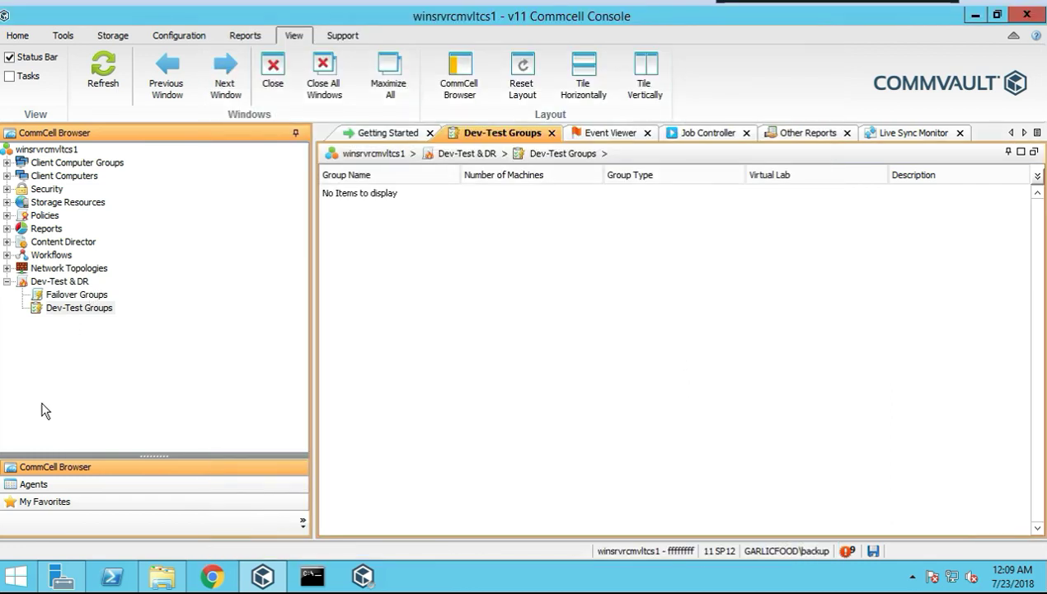
# Collapse Dev-Test & DR, expand the Unix, Windows and Virtual Server agents, and open winsrvrcmvltcs1
pyautogui.click(8, 282)
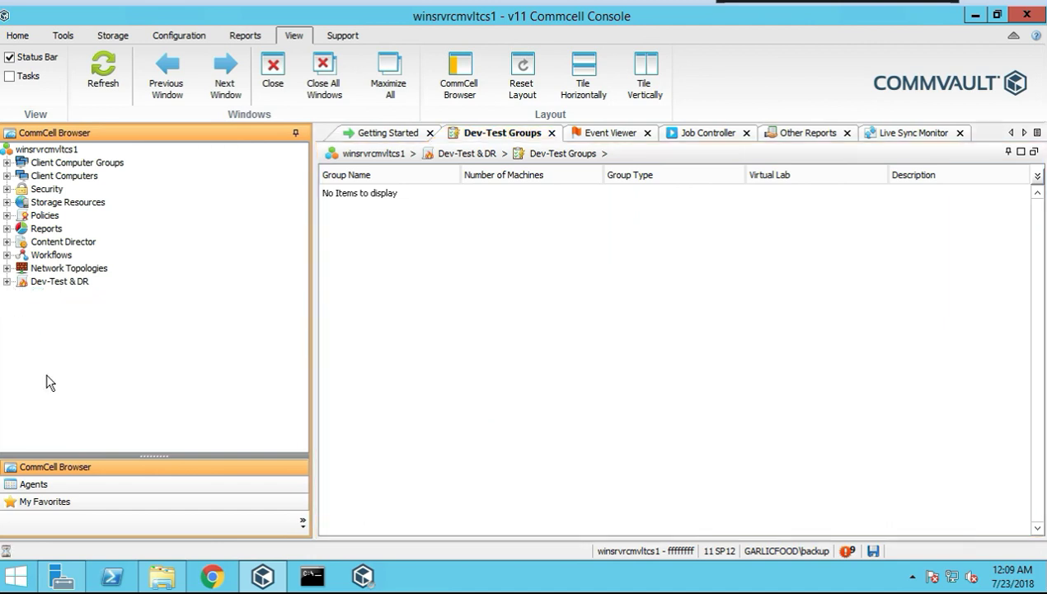
pyautogui.click(41, 485)
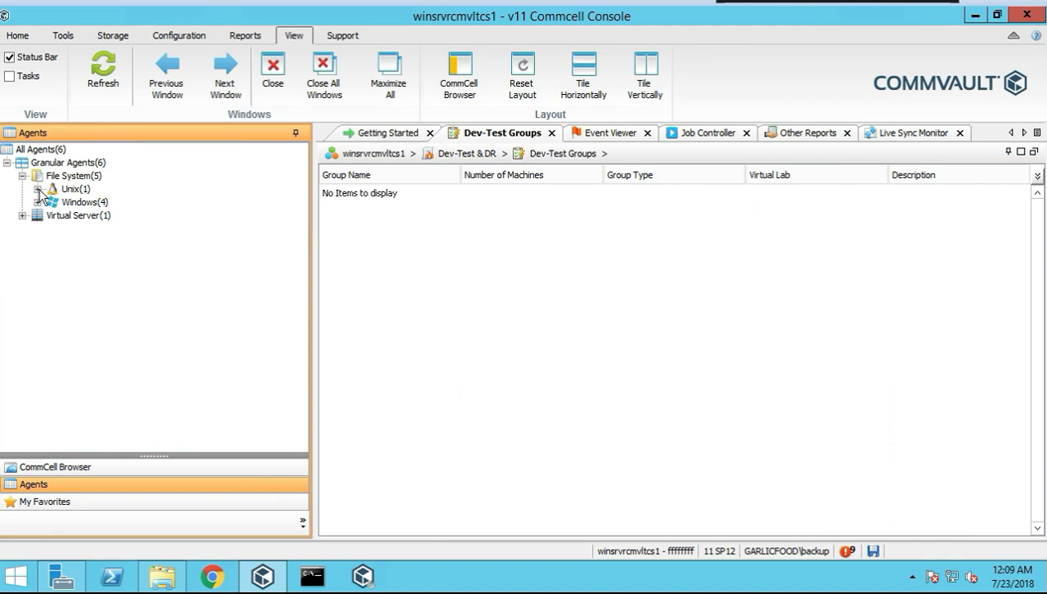
pyautogui.click(38, 189)
pyautogui.click(76, 190)
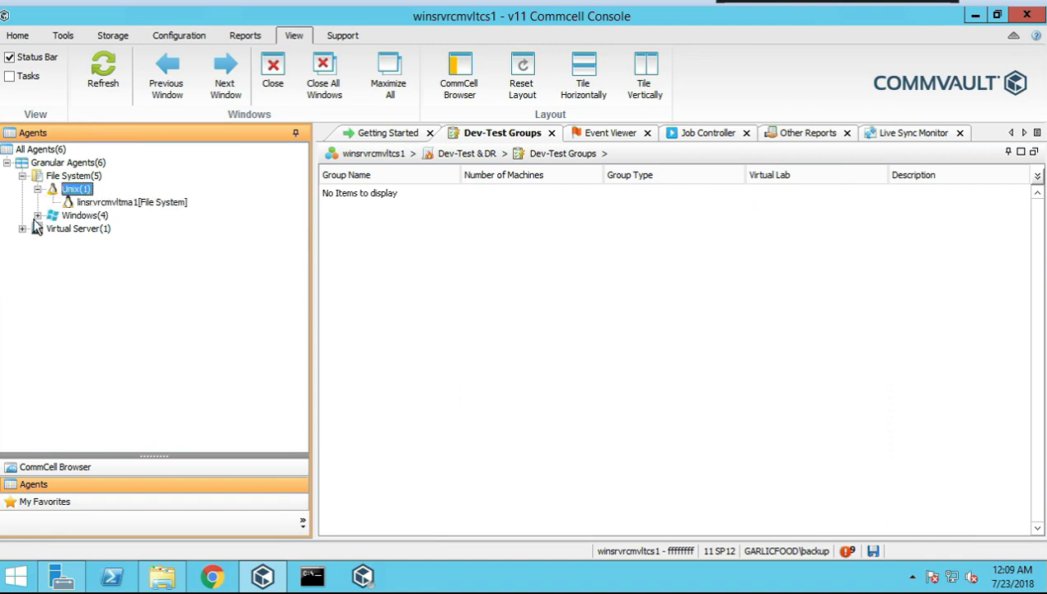
pyautogui.click(37, 215)
pyautogui.click(91, 215)
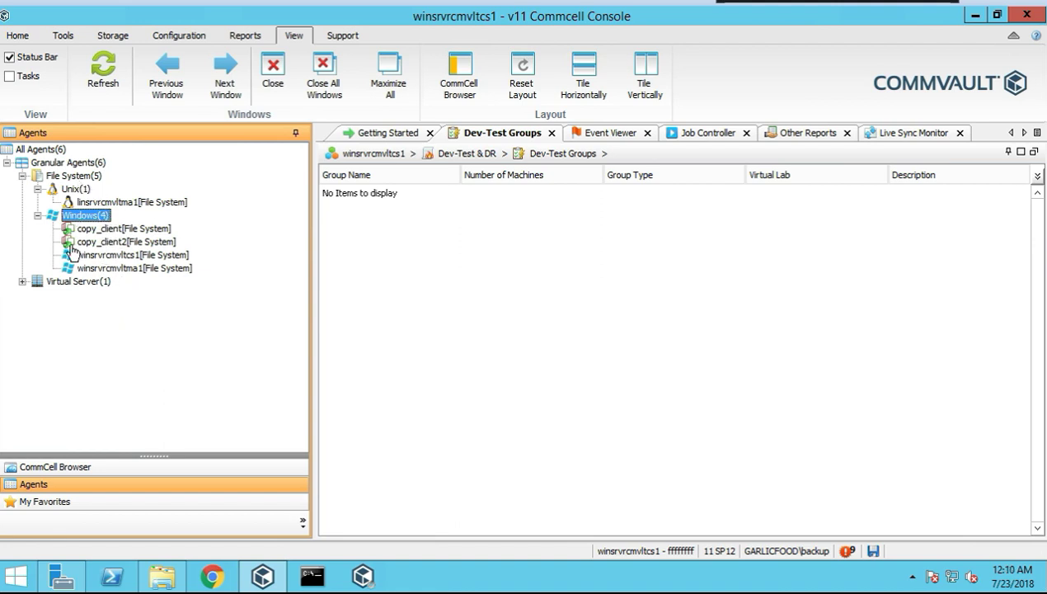
pyautogui.click(23, 282)
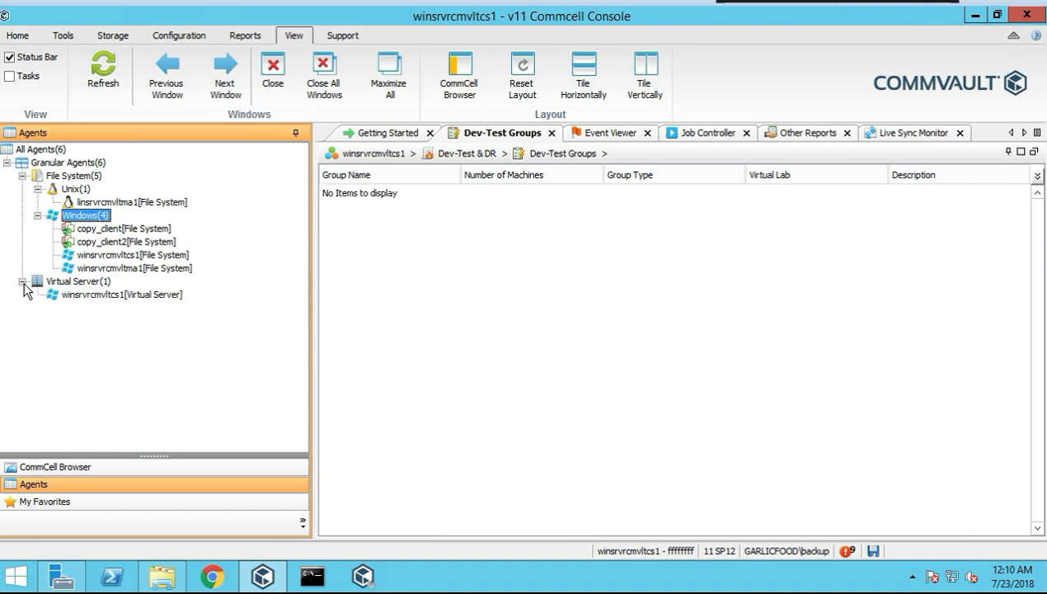
pyautogui.click(85, 283)
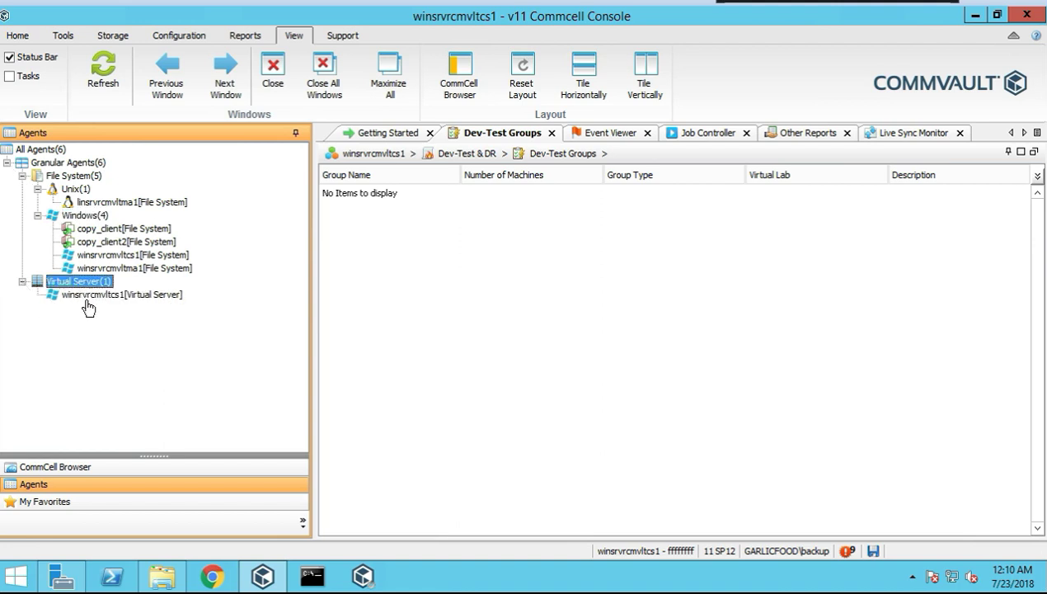
pyautogui.click(88, 295)
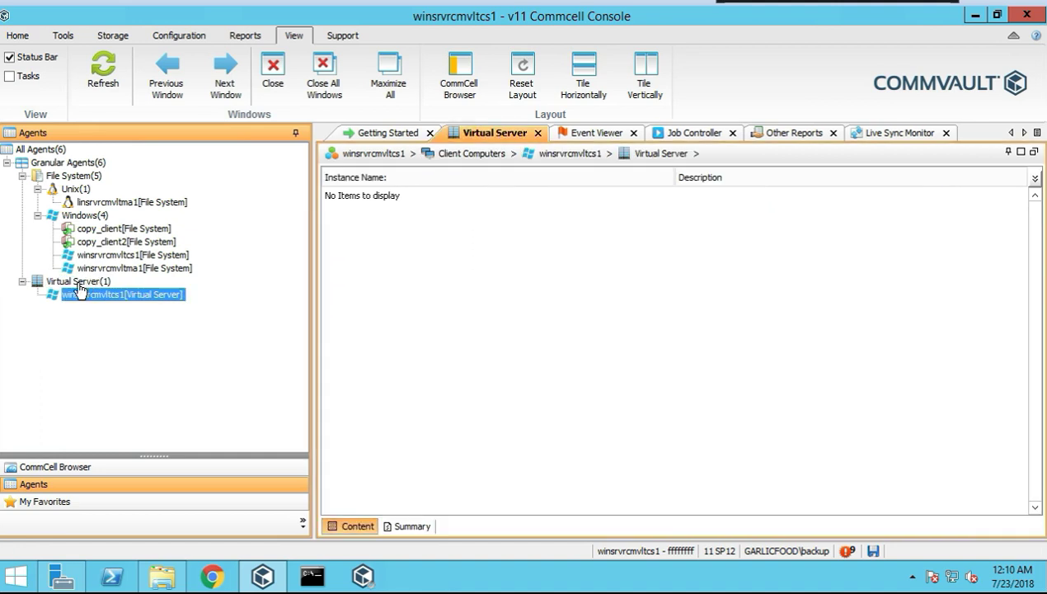
pyautogui.click(80, 281)
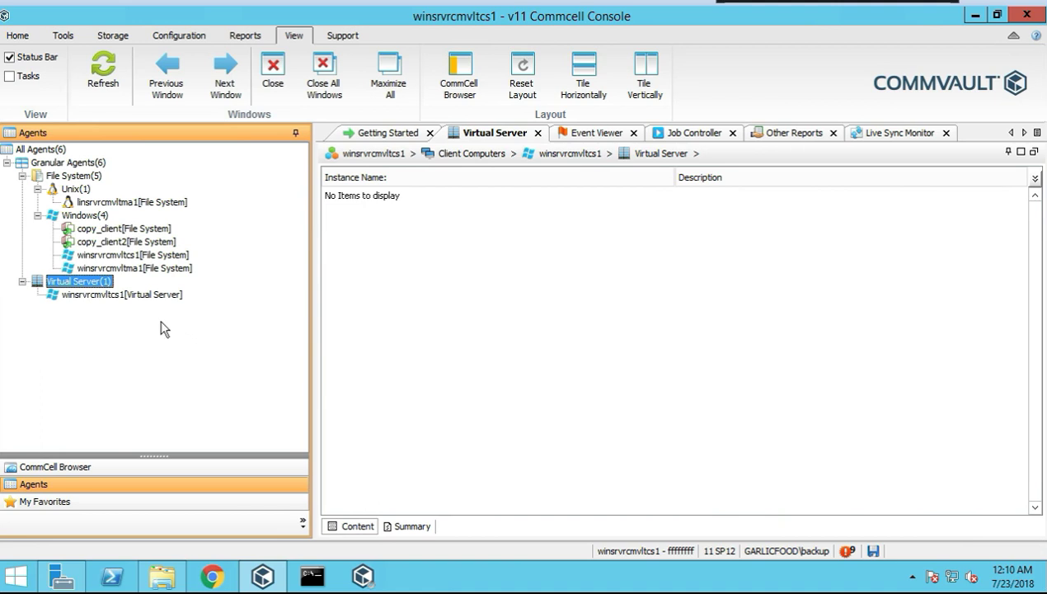
# Open the winsrvrcmvltcs1 favorite and dismiss its options menu without deleting it
pyautogui.click(62, 502)
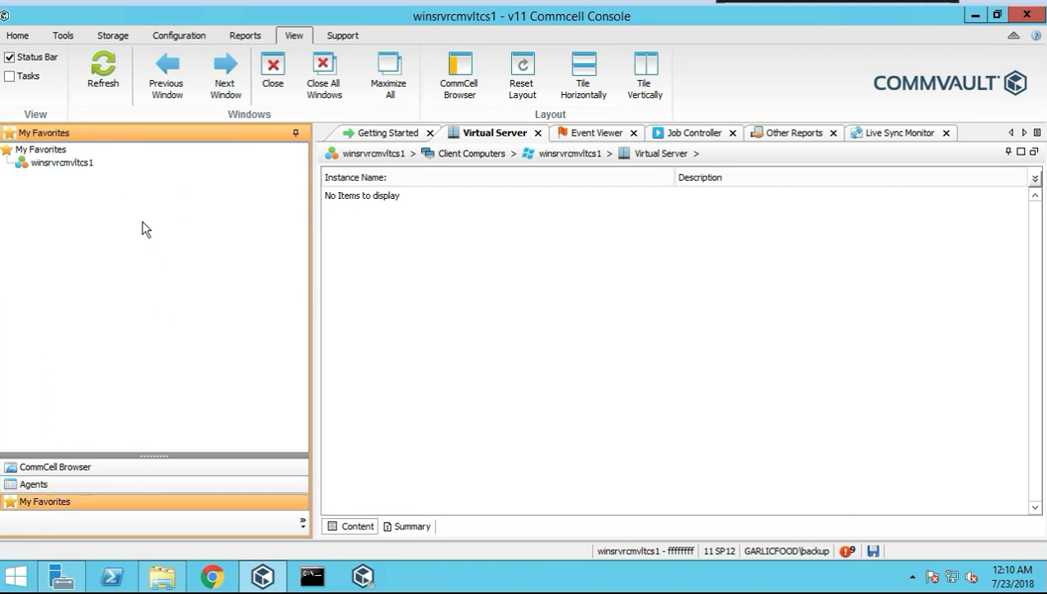
pyautogui.click(56, 164)
pyautogui.rightClick(57, 164)
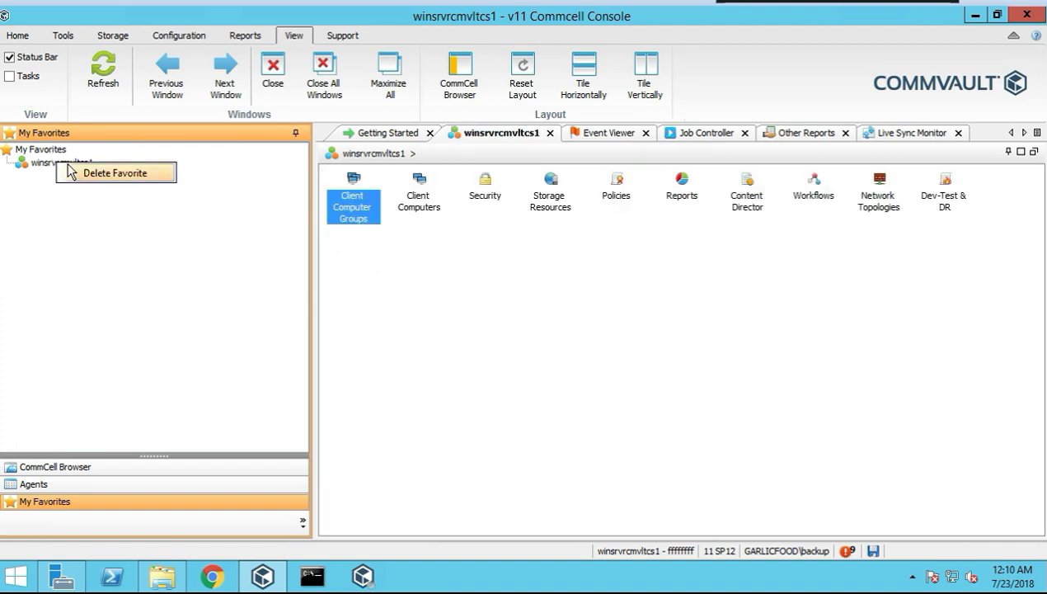
pyautogui.click(109, 256)
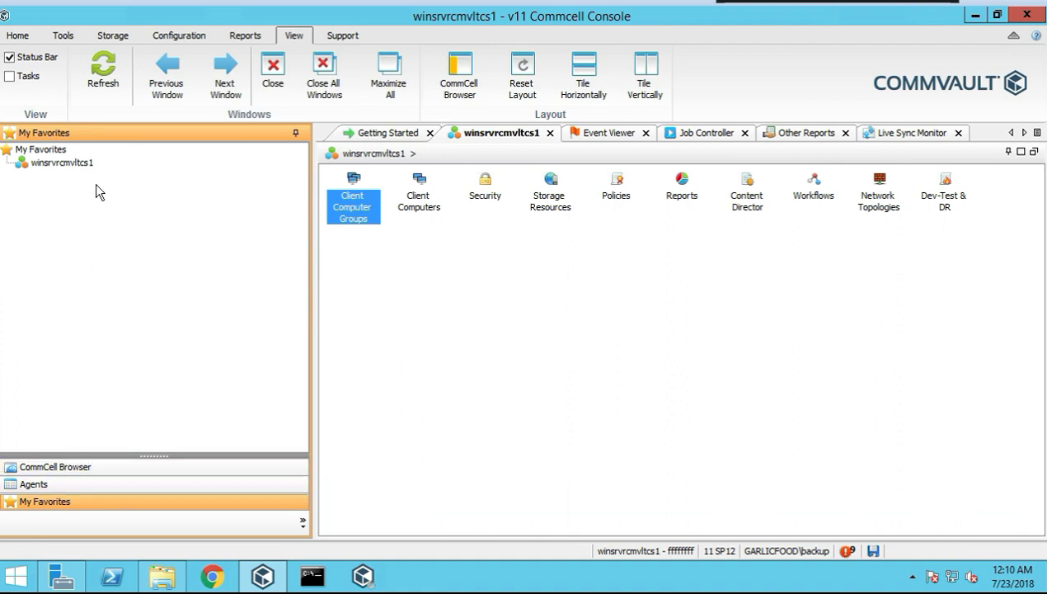
# Collapse the winsrvrcmvltcs1 and Client Computers branches in the CommCell Browser, then select Home
pyautogui.click(56, 466)
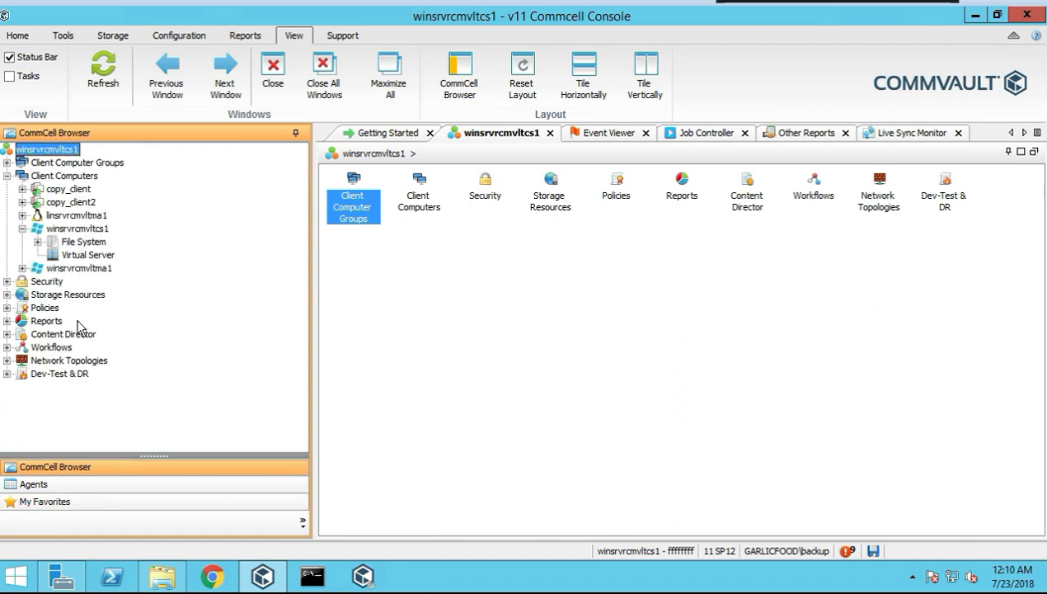
pyautogui.click(23, 228)
pyautogui.click(7, 176)
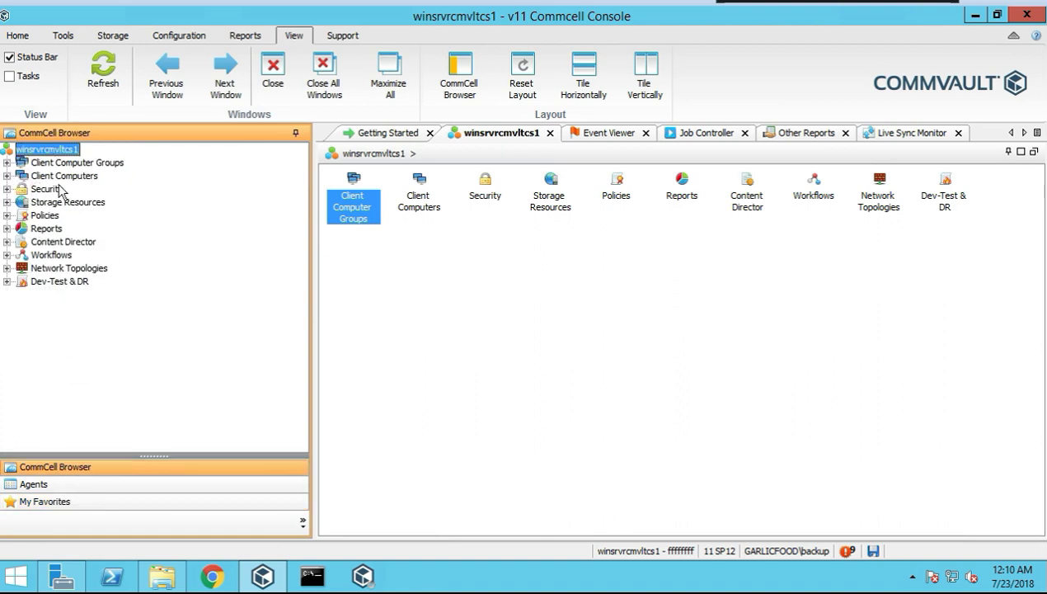
pyautogui.click(58, 501)
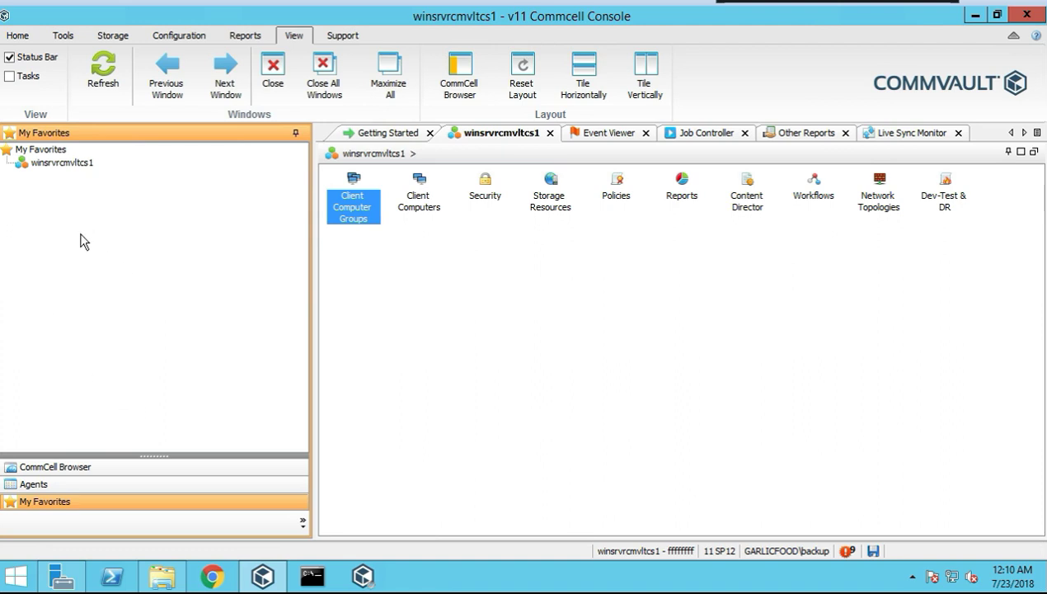
pyautogui.click(82, 466)
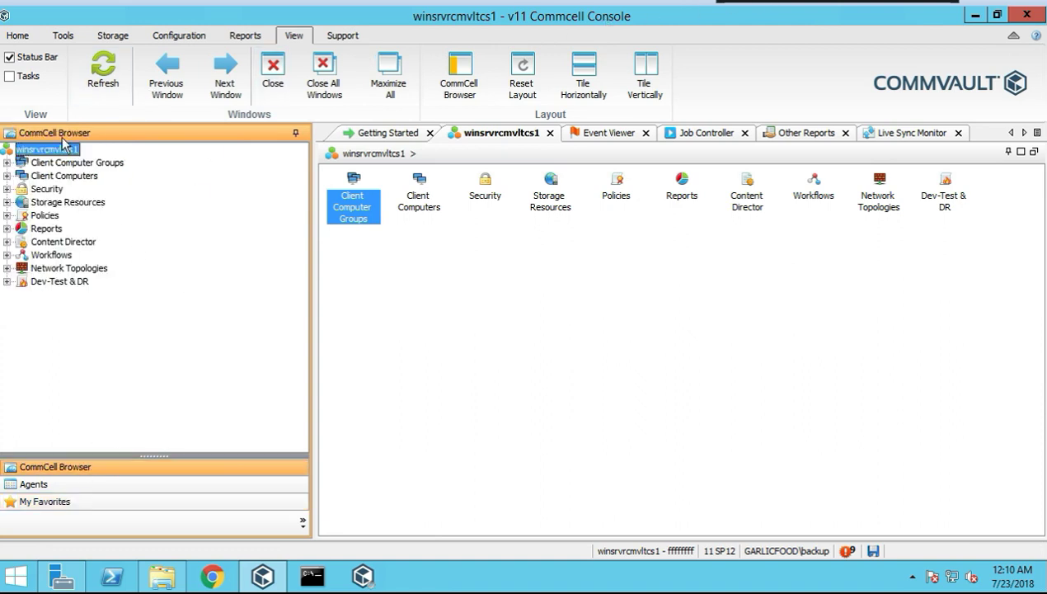
pyautogui.click(17, 36)
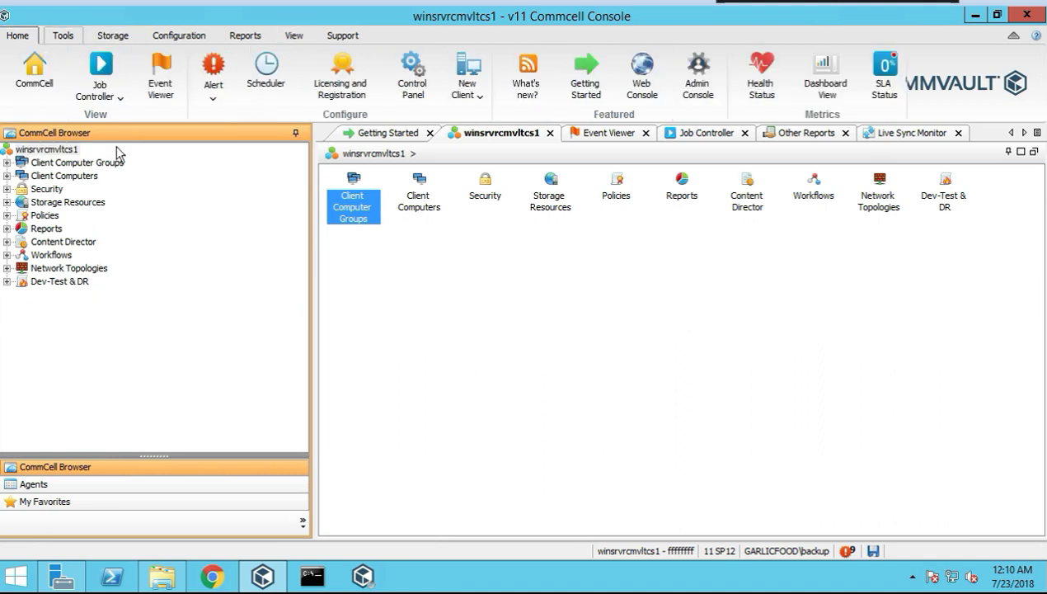